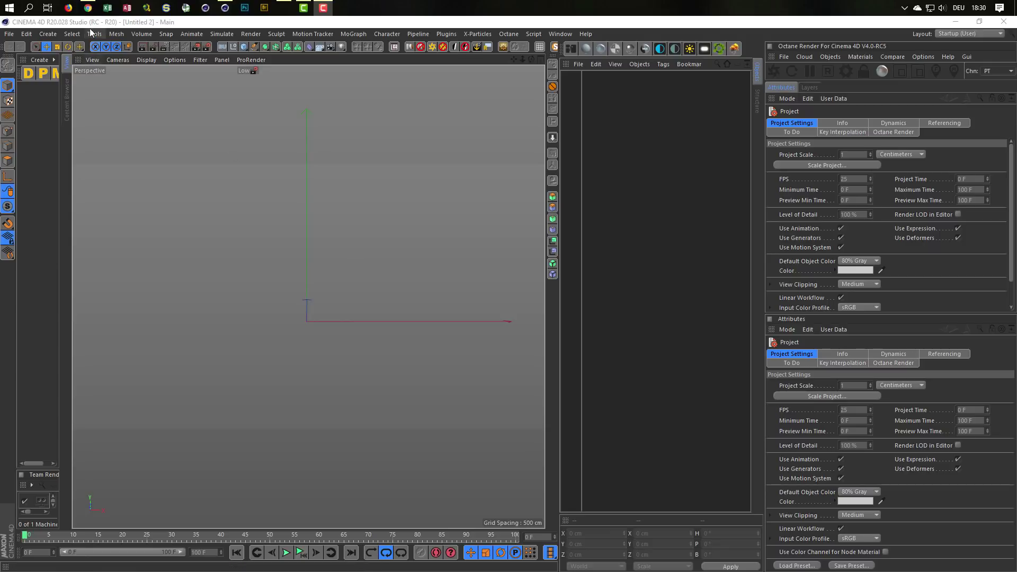
# Maximize the browser and scroll through the Behance crystal-torso reference page.
pyautogui.click(88, 9)
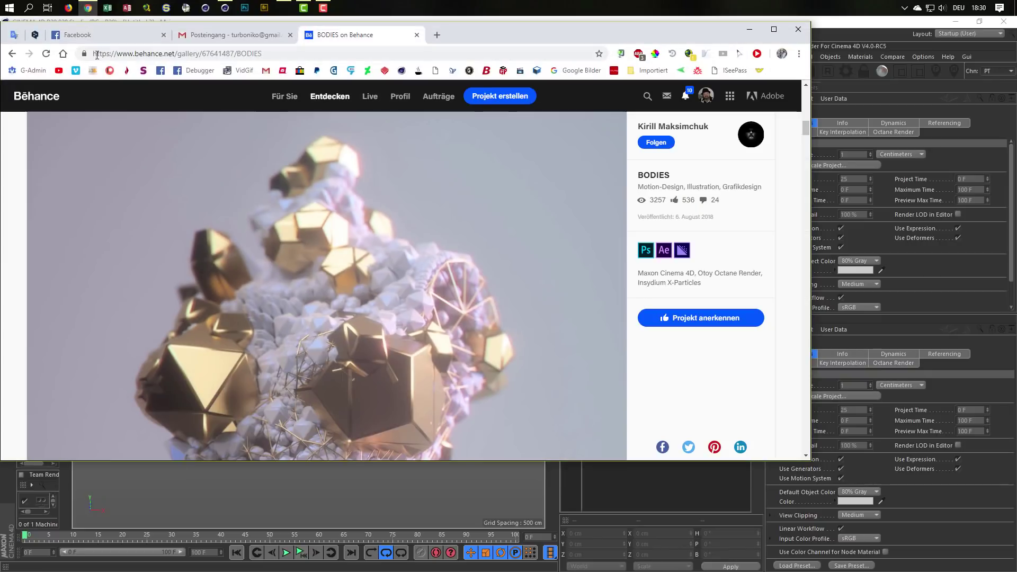
pyautogui.doubleClick(560, 26)
pyautogui.keyDown('ctrl'); pyautogui.scroll(-4, 603, 270); pyautogui.keyUp('ctrl')
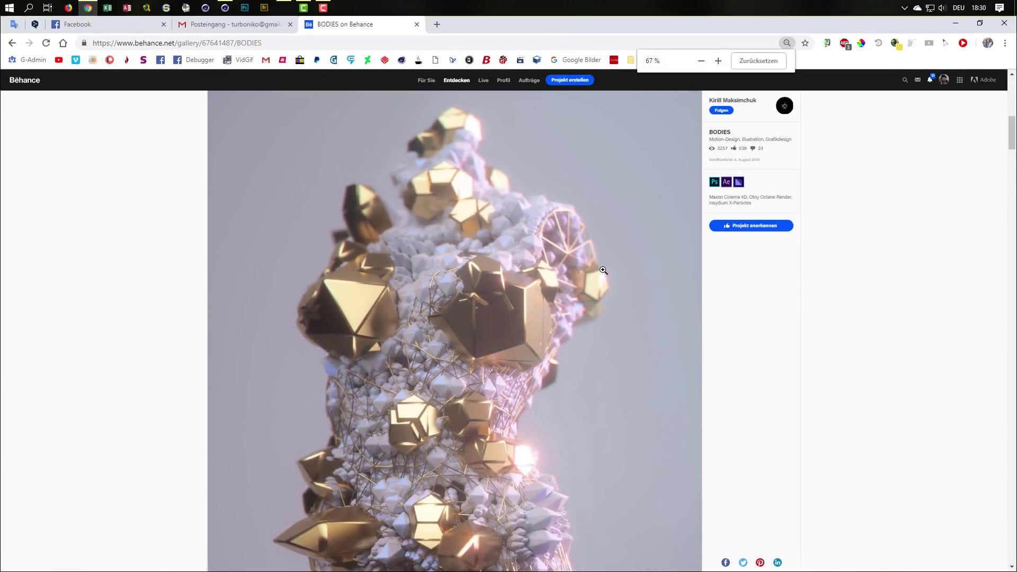
pyautogui.keyDown('ctrl'); pyautogui.scroll(-2, 603, 270); pyautogui.keyUp('ctrl')
pyautogui.keyDown('ctrl'); pyautogui.scroll(1, 603, 270); pyautogui.keyUp('ctrl')
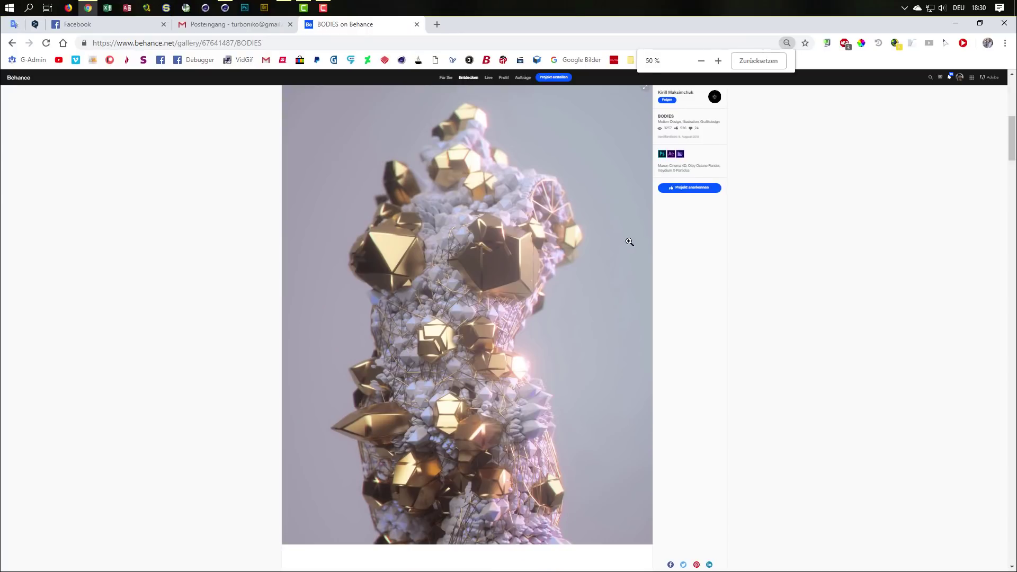
pyautogui.keyDown('ctrl'); pyautogui.scroll(2, 691, 85); pyautogui.keyUp('ctrl')
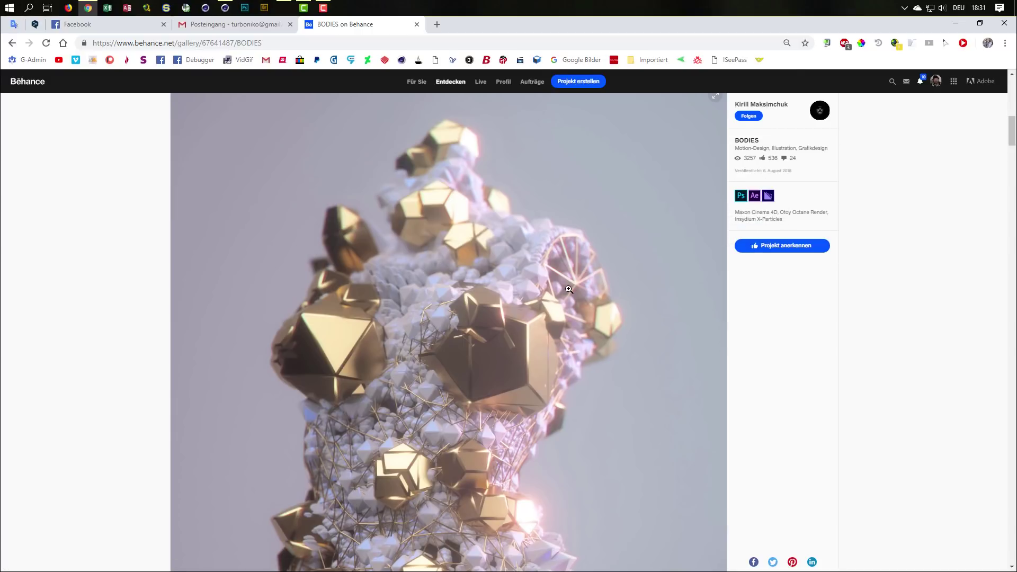
pyautogui.keyDown('ctrl'); pyautogui.scroll(-1, 569, 289); pyautogui.keyUp('ctrl')
pyautogui.keyDown('ctrl'); pyautogui.scroll(-4, 569, 289); pyautogui.keyUp('ctrl')
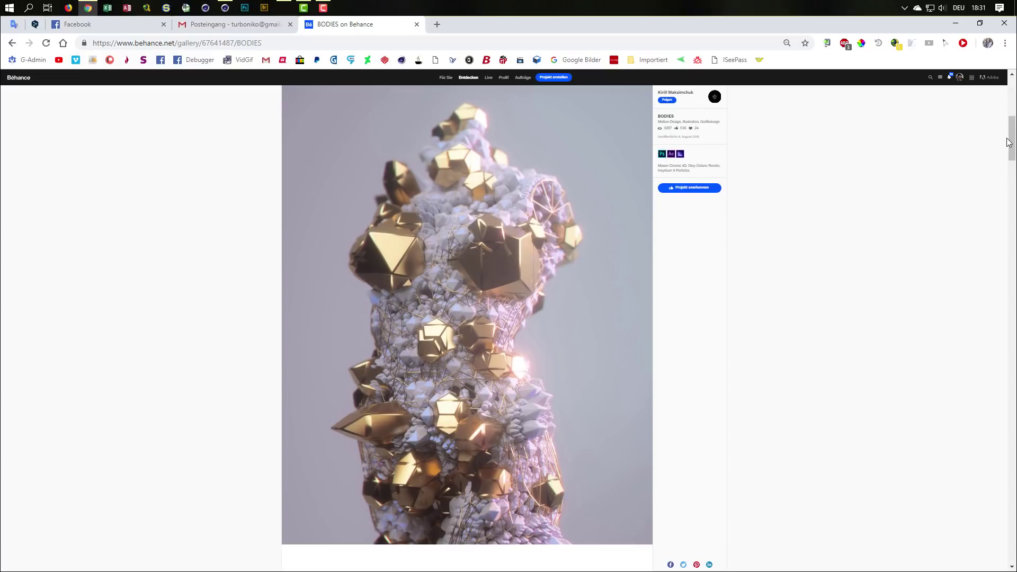
pyautogui.scroll(5, 1012, 141)
pyautogui.scroll(5, 1009, 140)
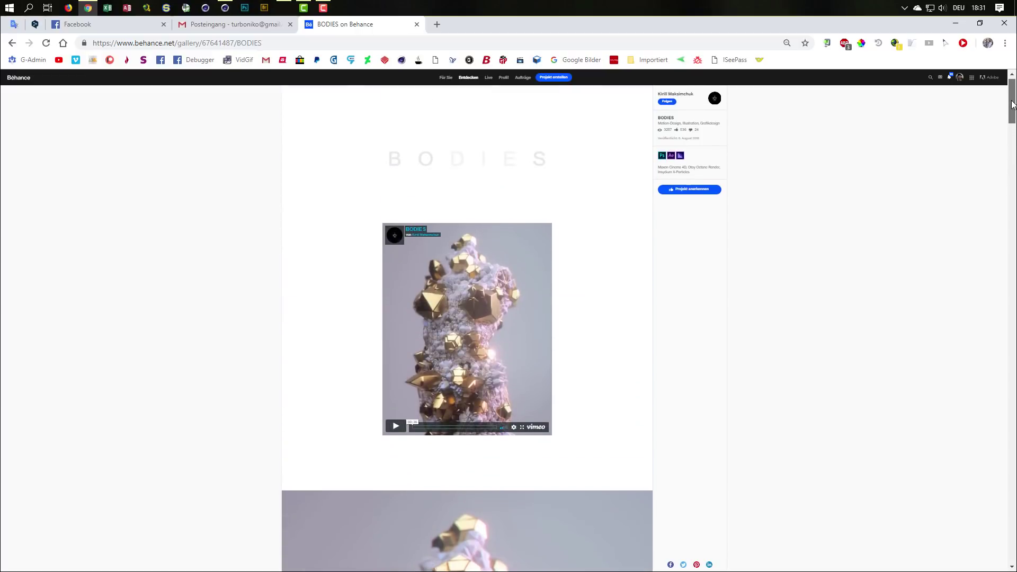
pyautogui.scroll(-2, 1004, 140)
pyautogui.scroll(-15, 999, 164)
pyautogui.scroll(2, 997, 190)
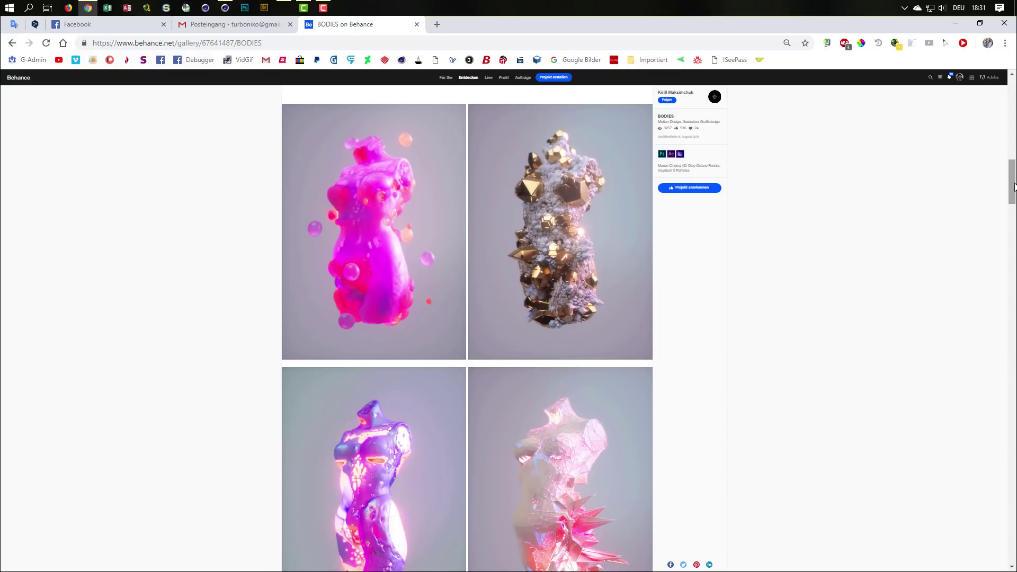
pyautogui.moveTo(1015, 186); pyautogui.dragTo(1007, 141)
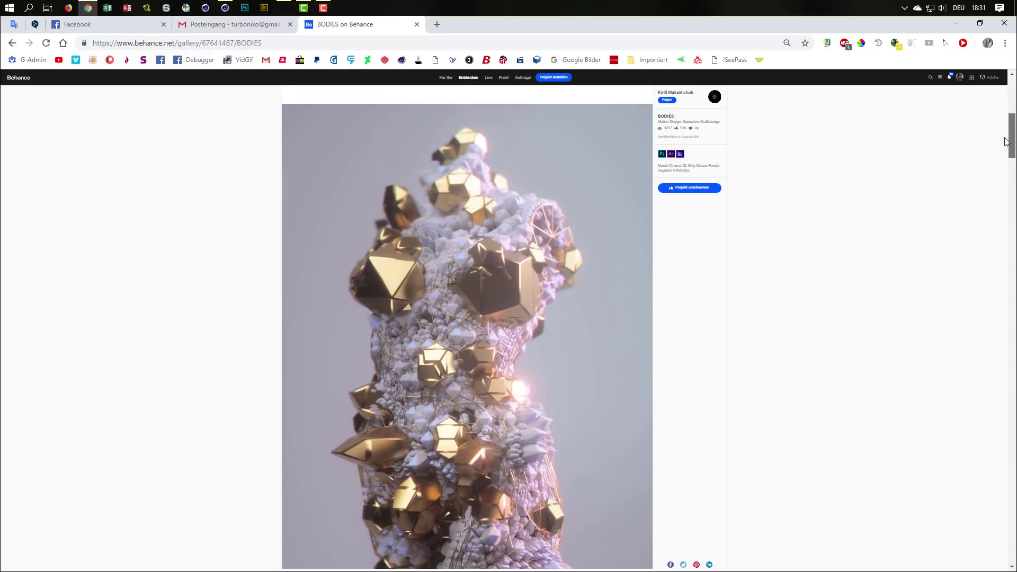
# Drag the Female Base mesh from Presets > Sculpting > Base Meshes into the scene.
pyautogui.click(225, 7)
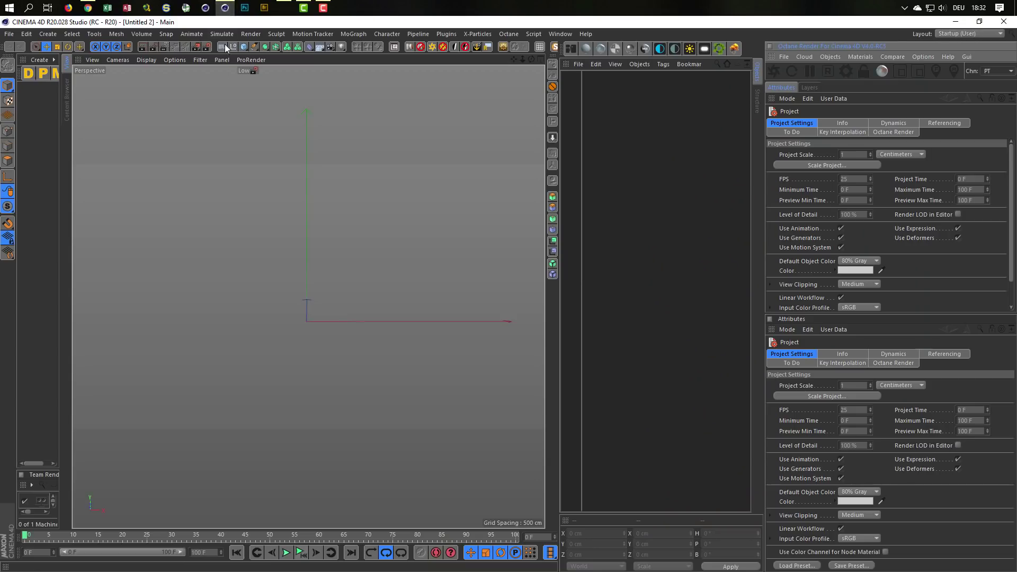
pyautogui.click(67, 106)
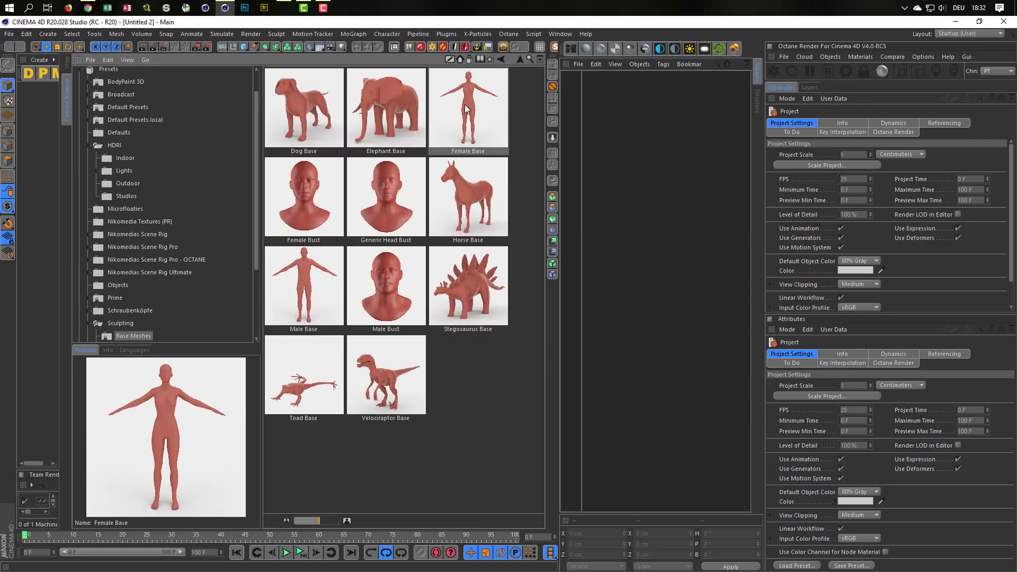
pyautogui.moveTo(465, 108); pyautogui.dragTo(620, 185)
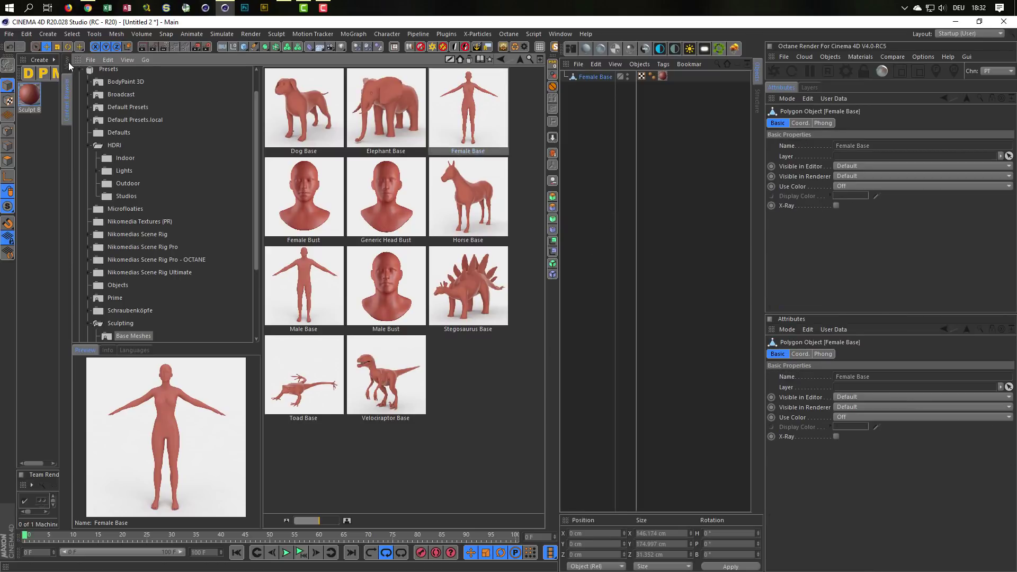
pyautogui.click(67, 63)
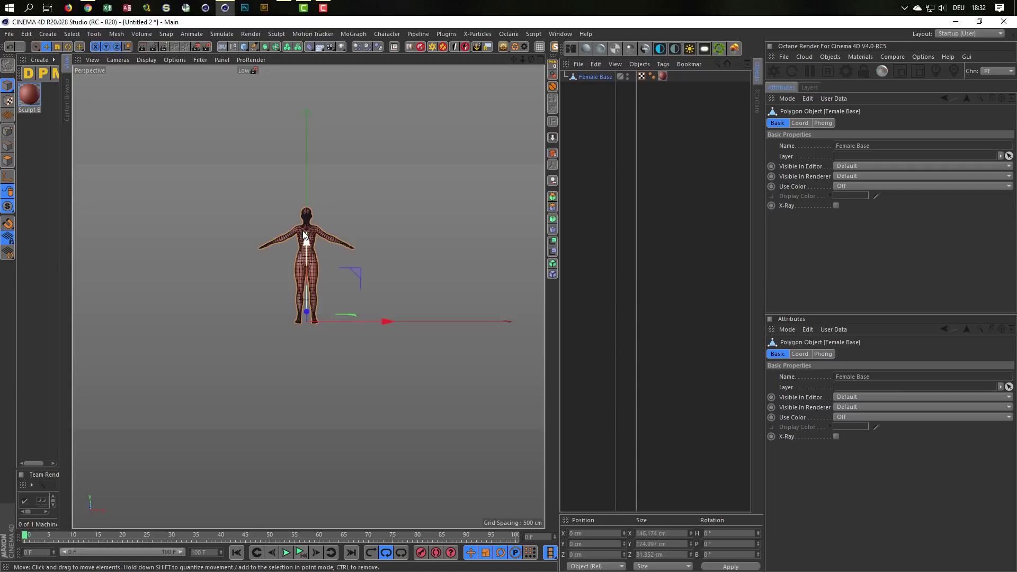
# Make Octane the active render setting with a 720 width and locked aspect ratio.
pyautogui.click(207, 46)
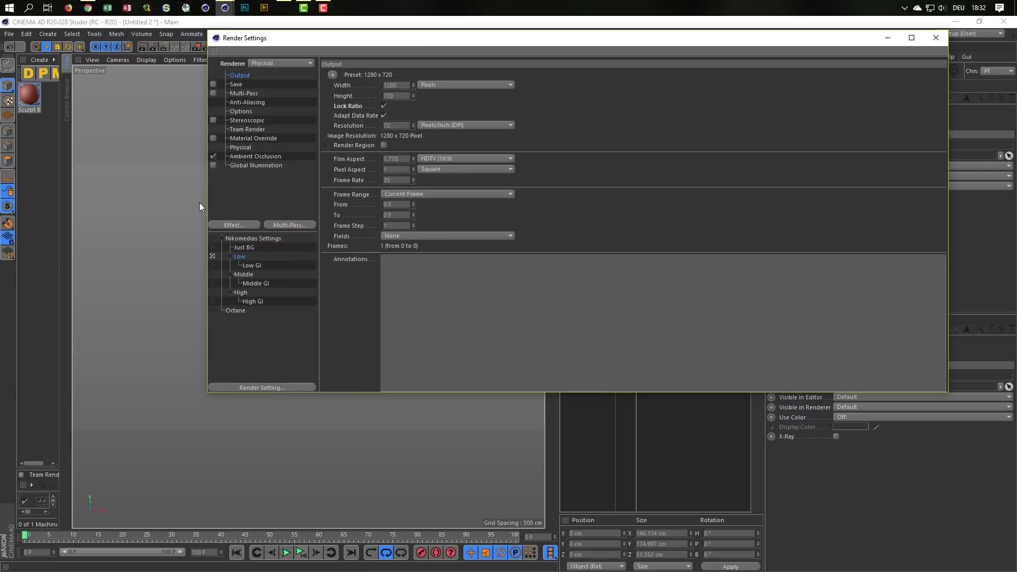
pyautogui.click(212, 311)
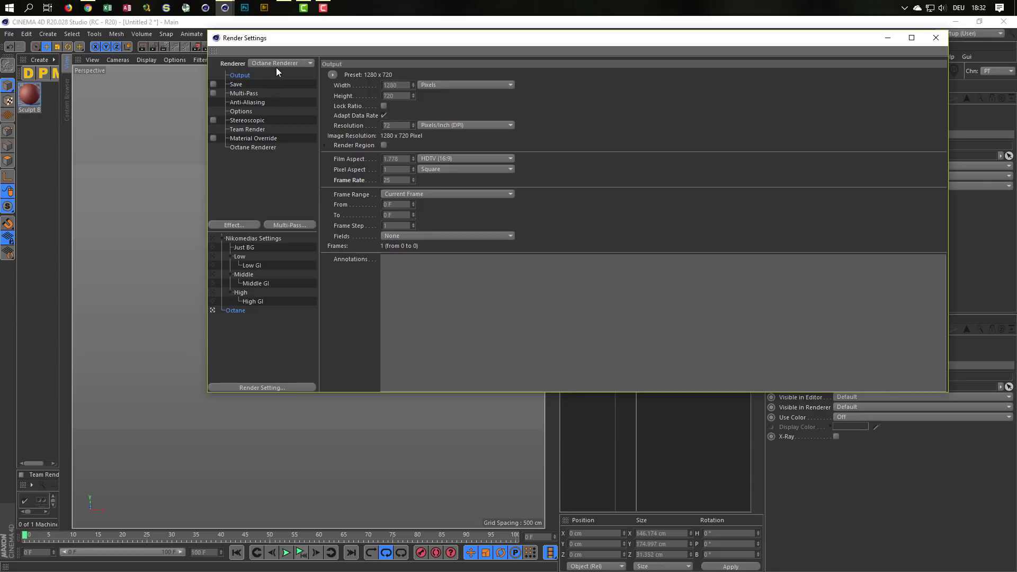
pyautogui.doubleClick(406, 81)
pyautogui.write('720')
pyautogui.press('Return')
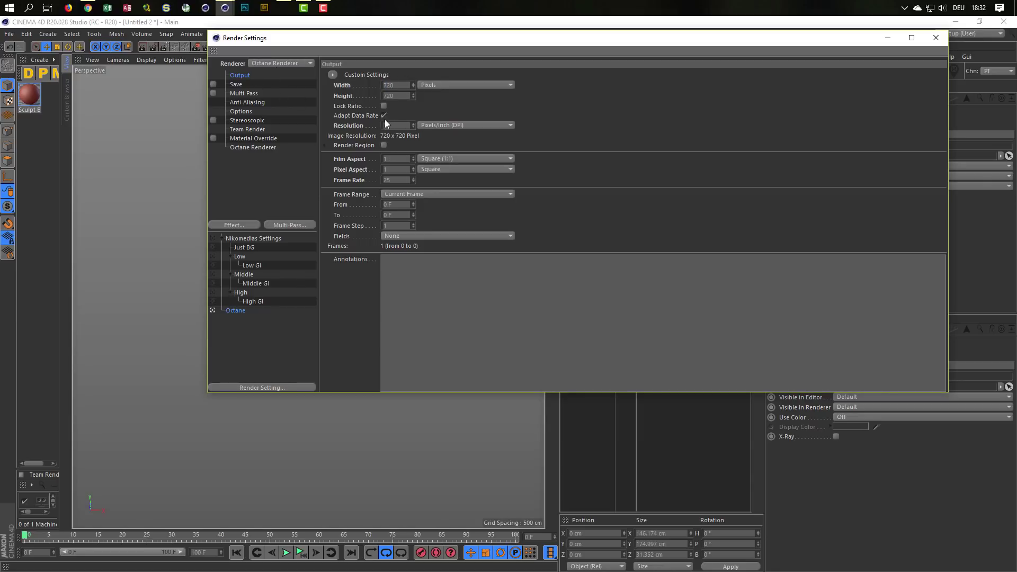
pyautogui.click(383, 106)
pyautogui.click(936, 37)
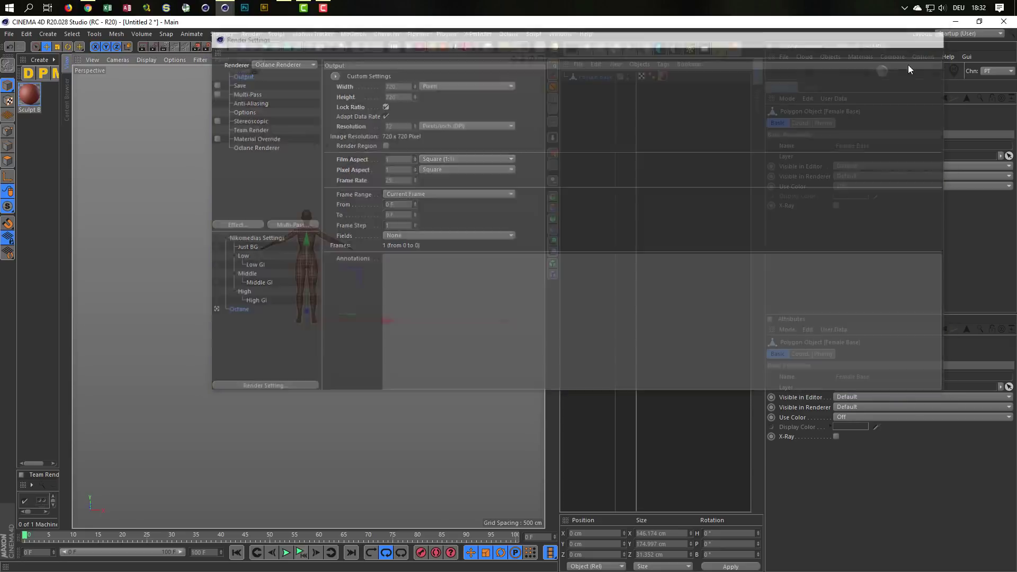
# Apply the PT LOW pathtracing preset in the Octane settings.
pyautogui.click(844, 71)
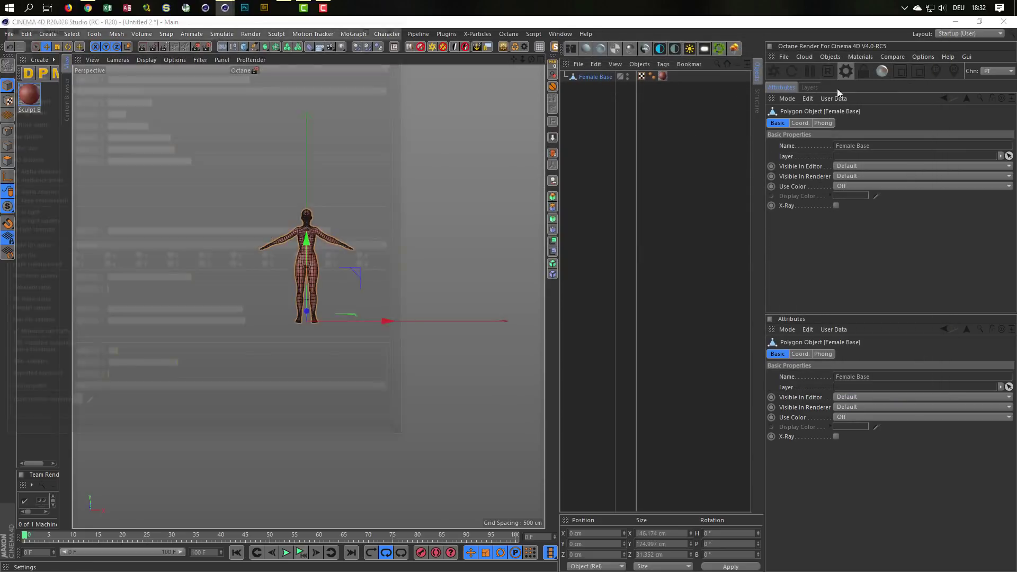
pyautogui.click(53, 38)
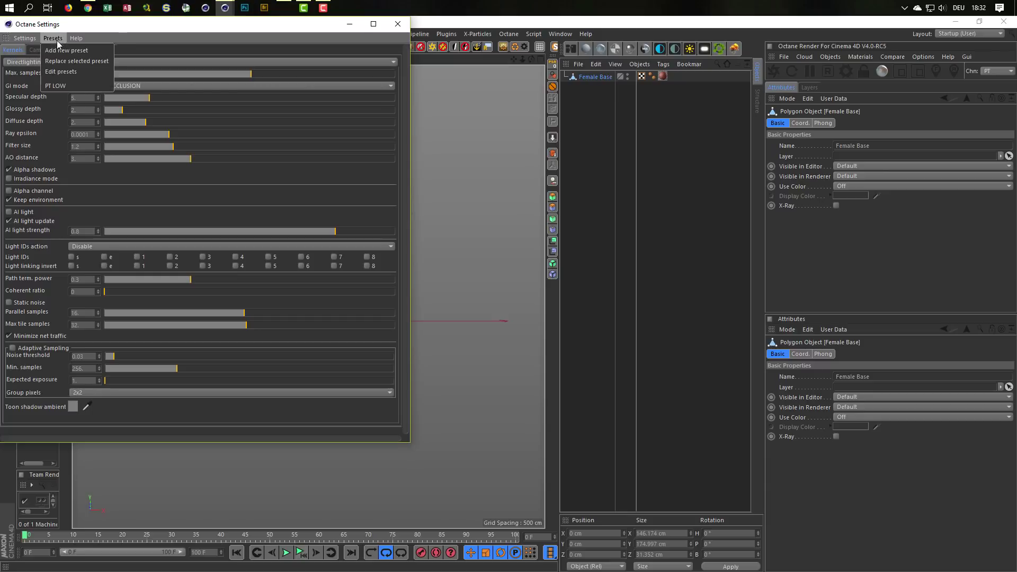
pyautogui.click(66, 88)
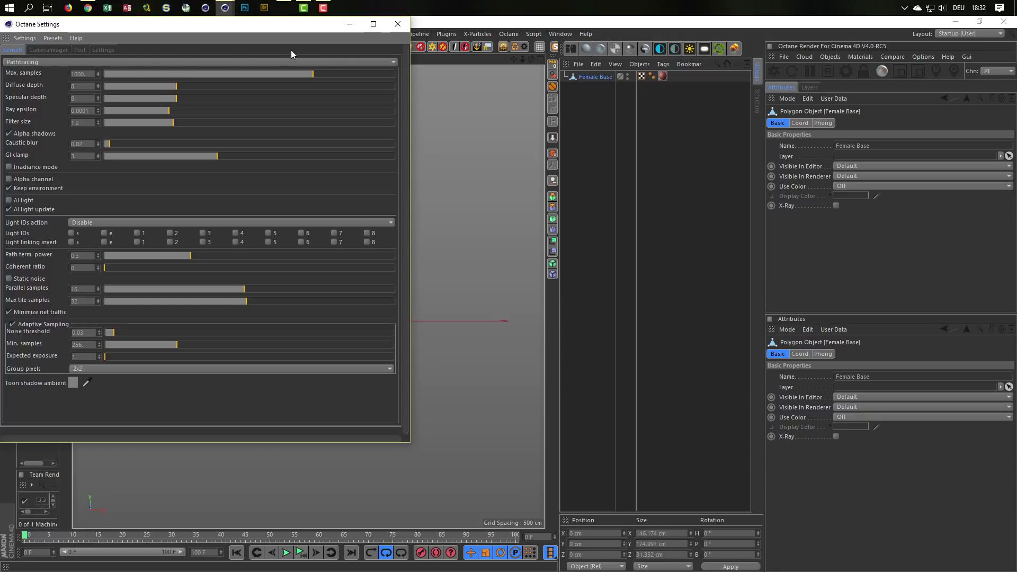
pyautogui.click(397, 24)
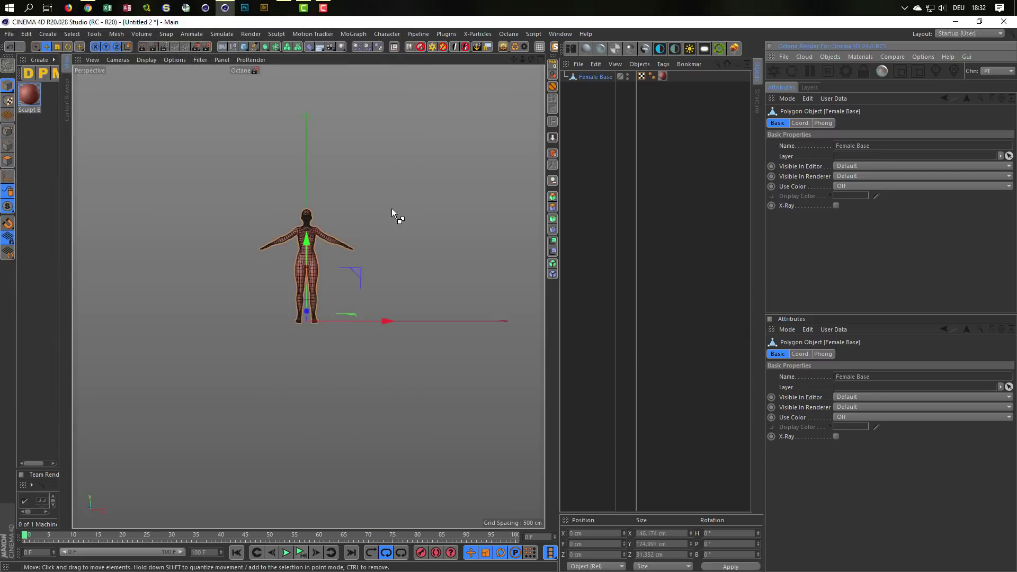
# Save the scene under the file name crystals.
pyautogui.hotkey('ctrl', 's')
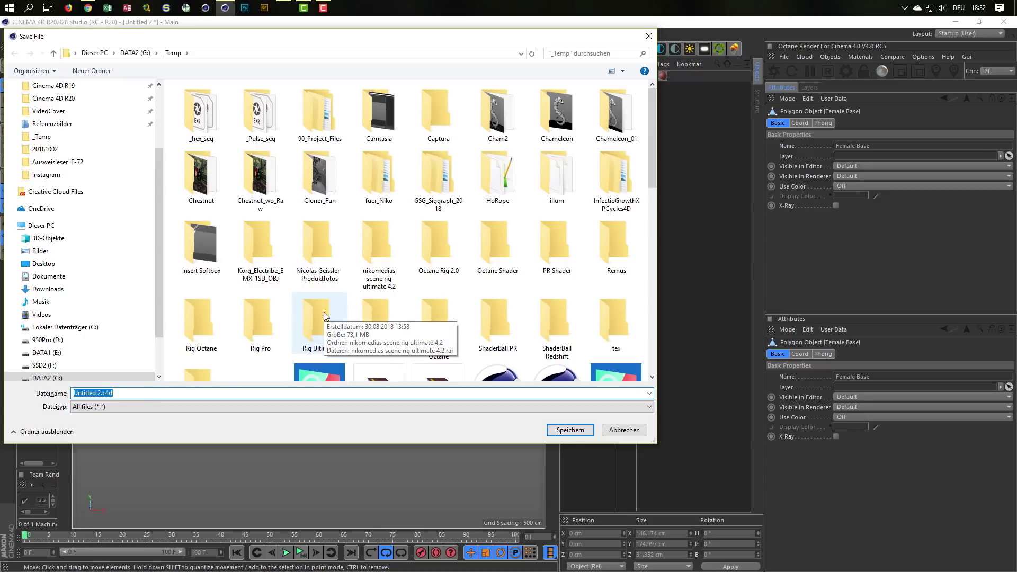
pyautogui.write('crys')
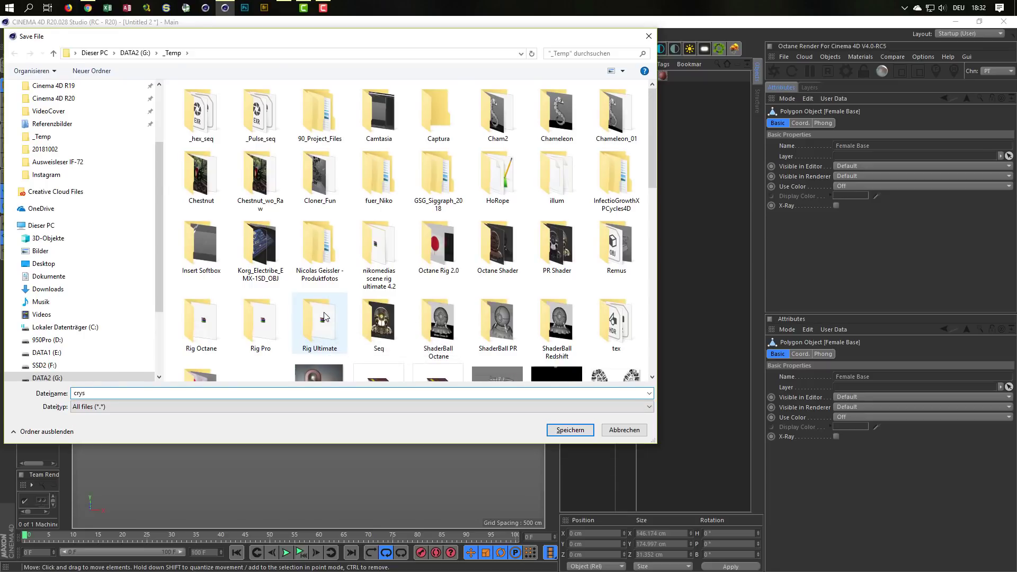
pyautogui.write('tals')
pyautogui.press('Return')
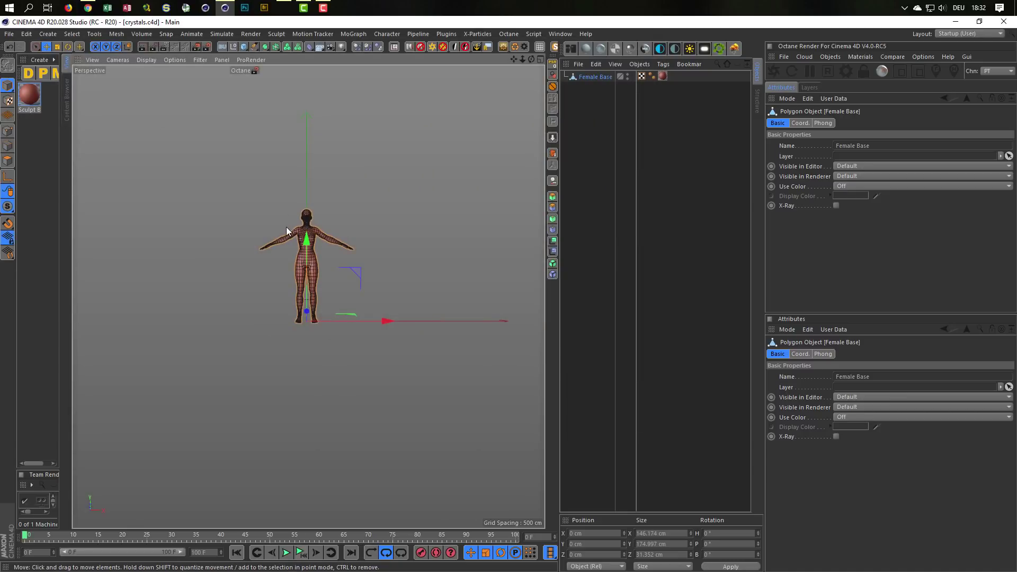
pyautogui.moveTo(286, 227)
pyautogui.keyDown('alt'); pyautogui.mouseDown(button='right')
pyautogui.moveTo(398, 236)
pyautogui.moveTo(440, 210)
pyautogui.mouseUp(button='right'); pyautogui.keyUp('alt')
# Zoom in and orbit to a near-frontal view of the female figure.
pyautogui.moveTo(440, 210)
pyautogui.keyDown('alt'); pyautogui.mouseDown()
pyautogui.moveTo(338, 278)
pyautogui.moveTo(400, 273)
pyautogui.moveTo(284, 288)
pyautogui.moveTo(333, 289)
pyautogui.moveTo(344, 265)
pyautogui.moveTo(145, 282)
pyautogui.moveTo(234, 260)
pyautogui.moveTo(346, 258)
pyautogui.moveTo(317, 269)
pyautogui.mouseUp(); pyautogui.keyUp('alt')
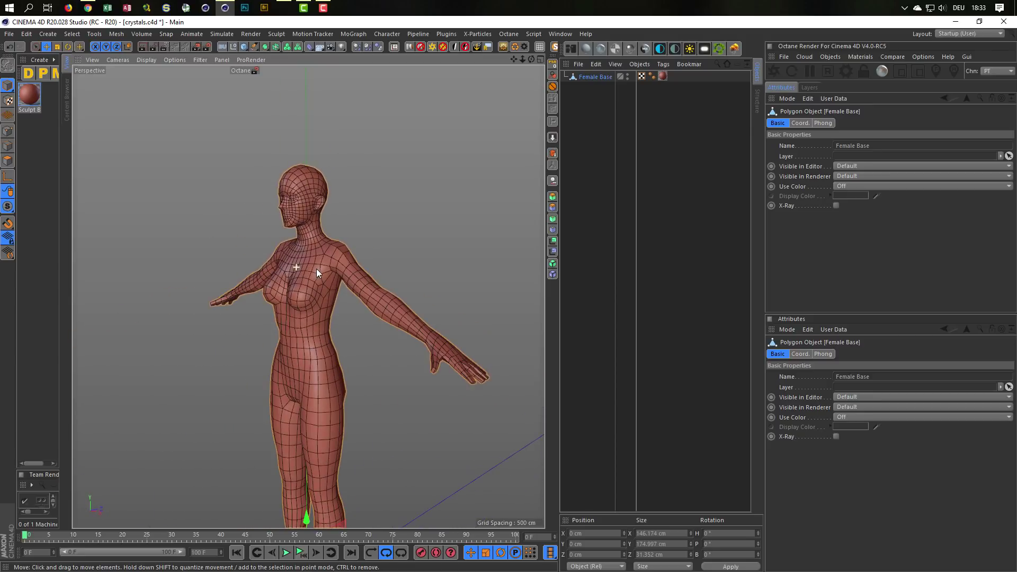
pyautogui.scroll(3, 339, 254)
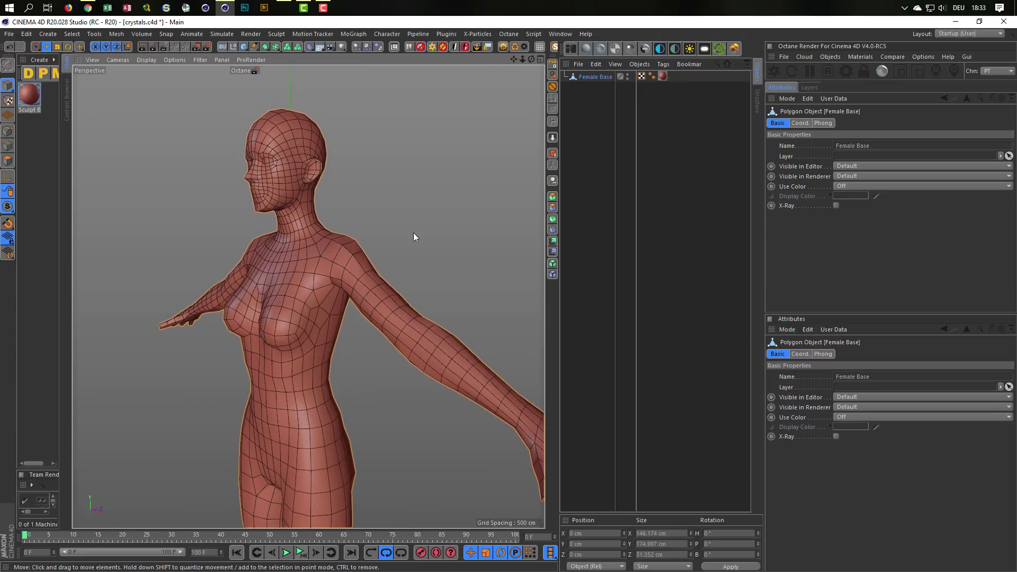
pyautogui.keyDown('alt'); pyautogui.moveTo(346, 269); pyautogui.dragTo(323, 265); pyautogui.keyUp('alt')
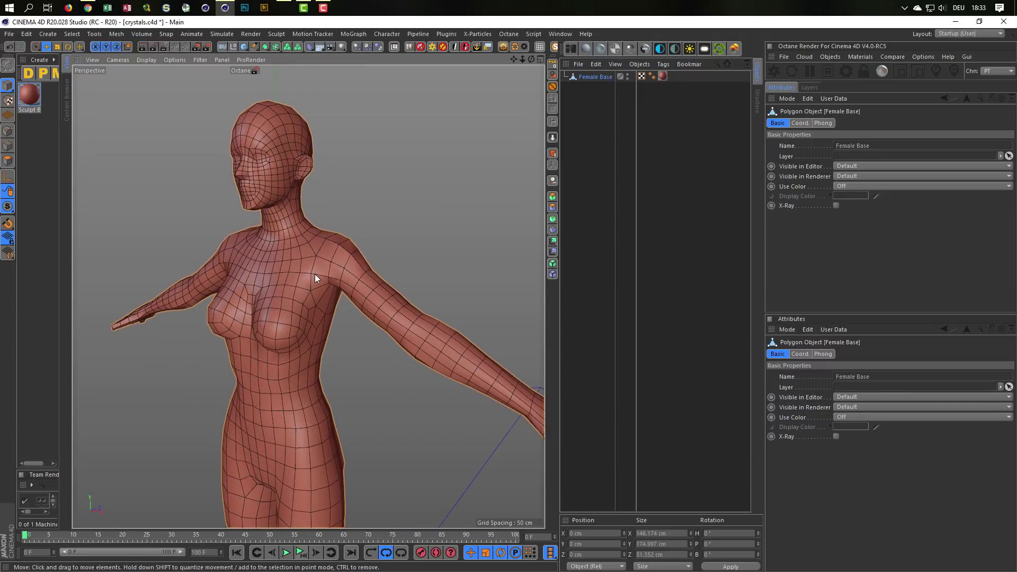
pyautogui.scroll(-2, 290, 277)
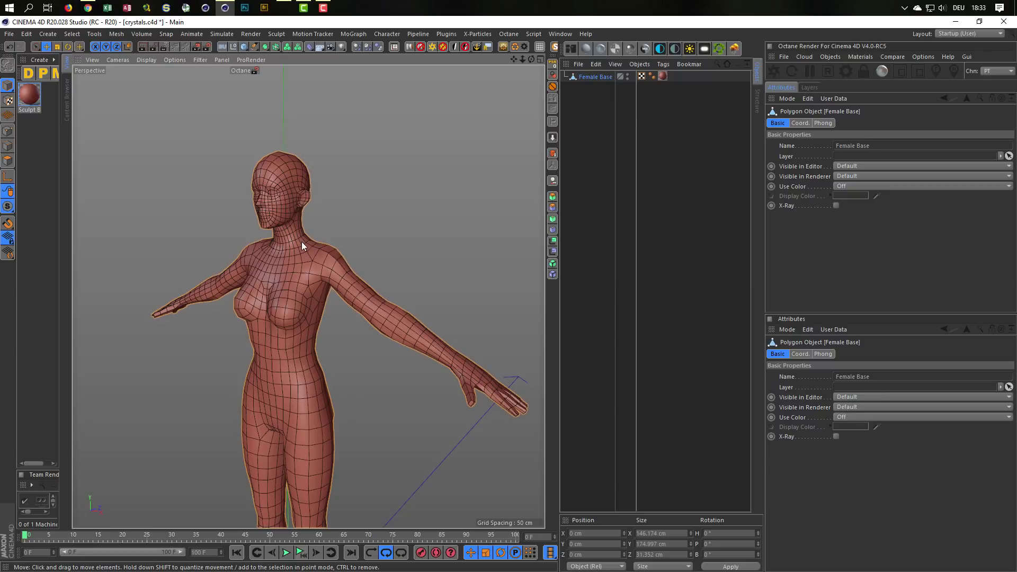
# Open the Sculpt Base material settings and rearrange and widen the material palette.
pyautogui.click(33, 111)
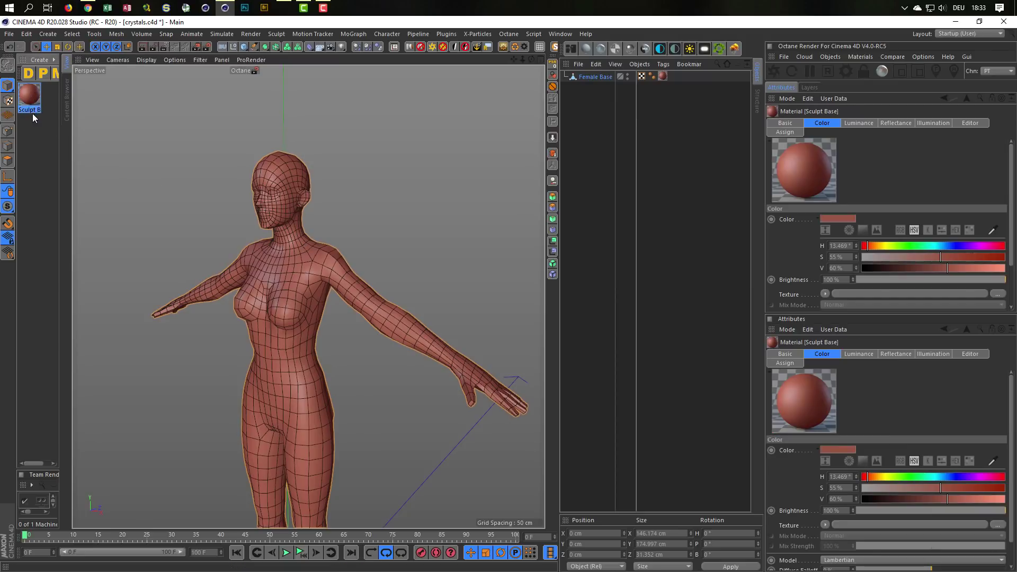
pyautogui.rightClick(31, 72)
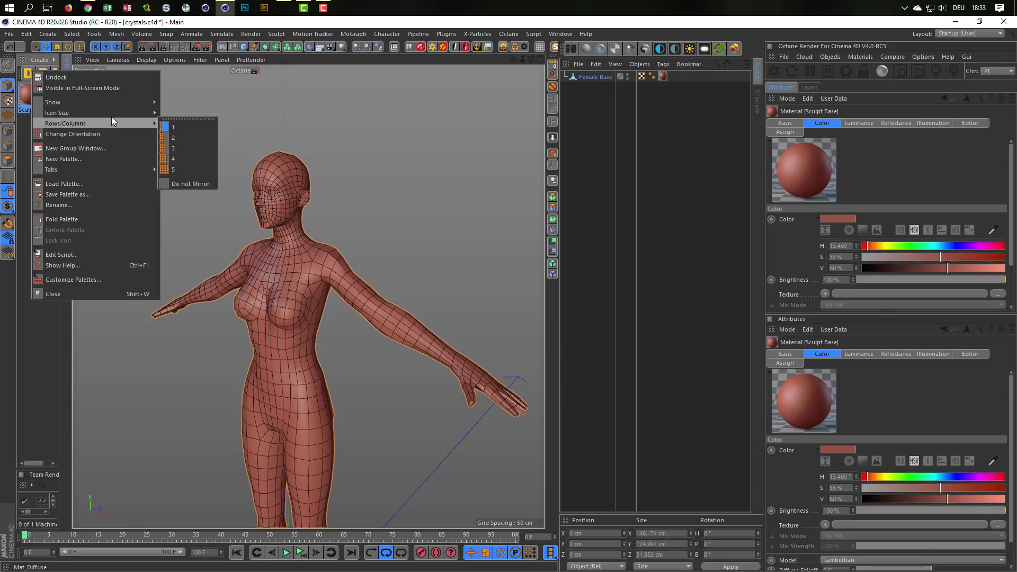
pyautogui.moveTo(53, 102)
pyautogui.click(175, 118)
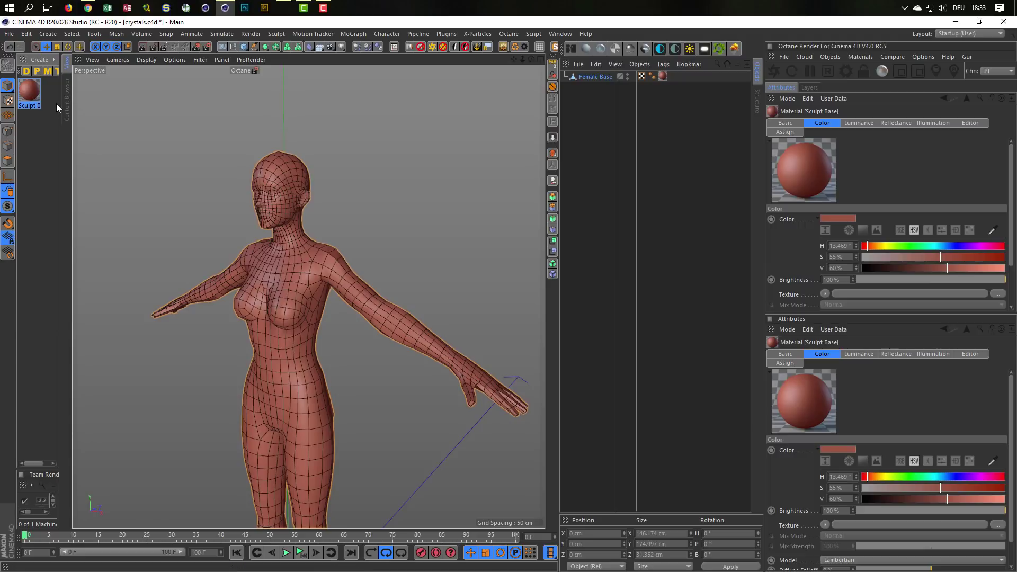
pyautogui.moveTo(59, 106); pyautogui.dragTo(82, 107)
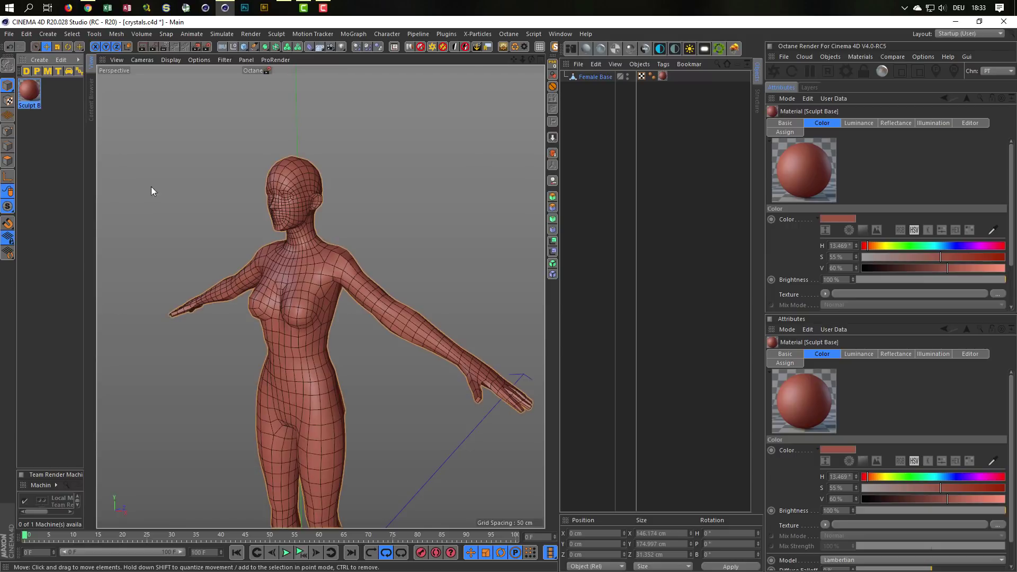
# Frame the head and upper torso and select the mesh's texture tag.
pyautogui.scroll(-2, 348, 249)
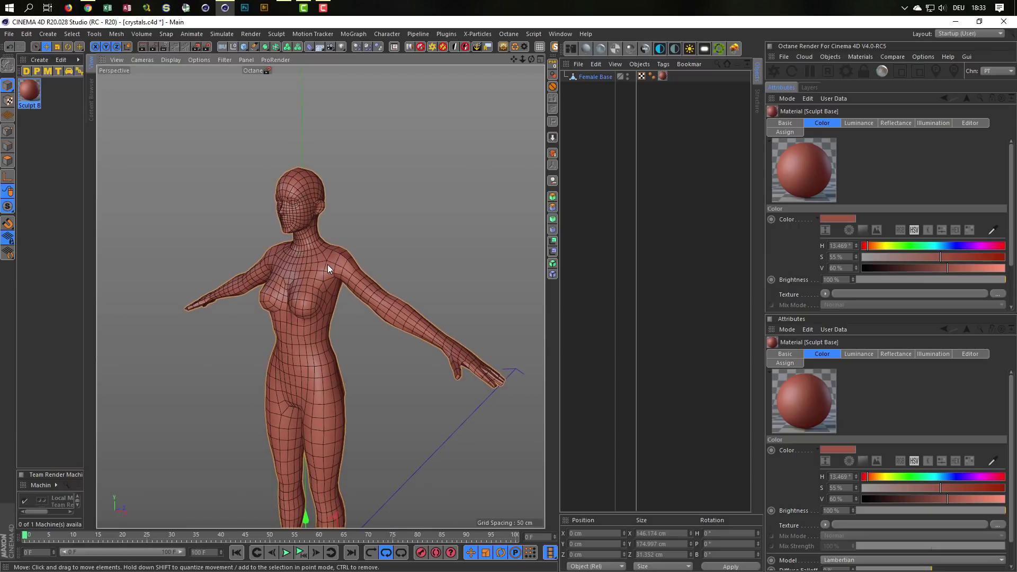
pyautogui.keyDown('alt'); pyautogui.moveTo(328, 265); pyautogui.dragTo(332, 233, button='middle'); pyautogui.keyUp('alt')
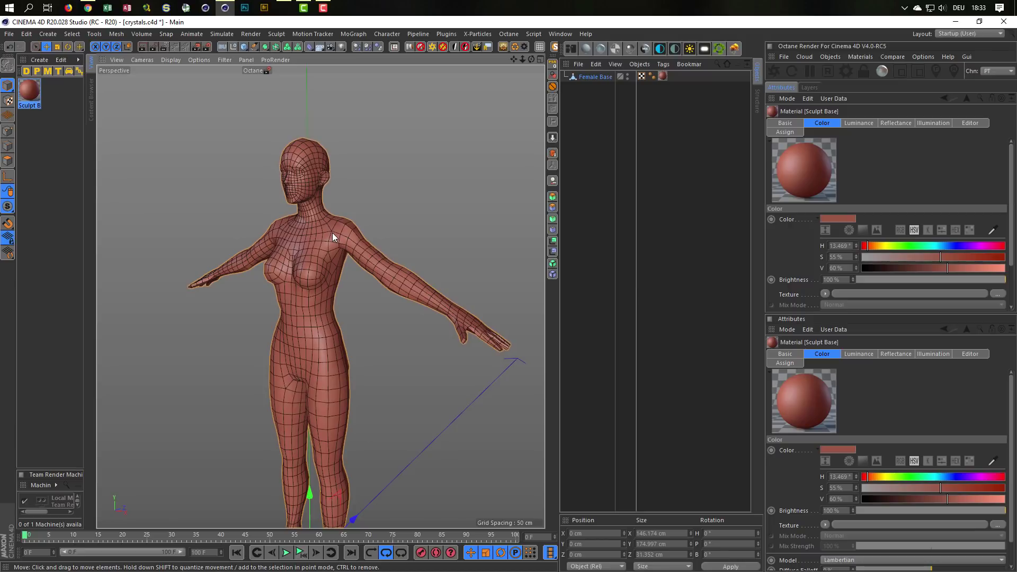
pyautogui.moveTo(324, 190)
pyautogui.keyDown('alt'); pyautogui.mouseDown()
pyautogui.moveTo(330, 208)
pyautogui.moveTo(327, 193)
pyautogui.mouseUp(); pyautogui.keyUp('alt')
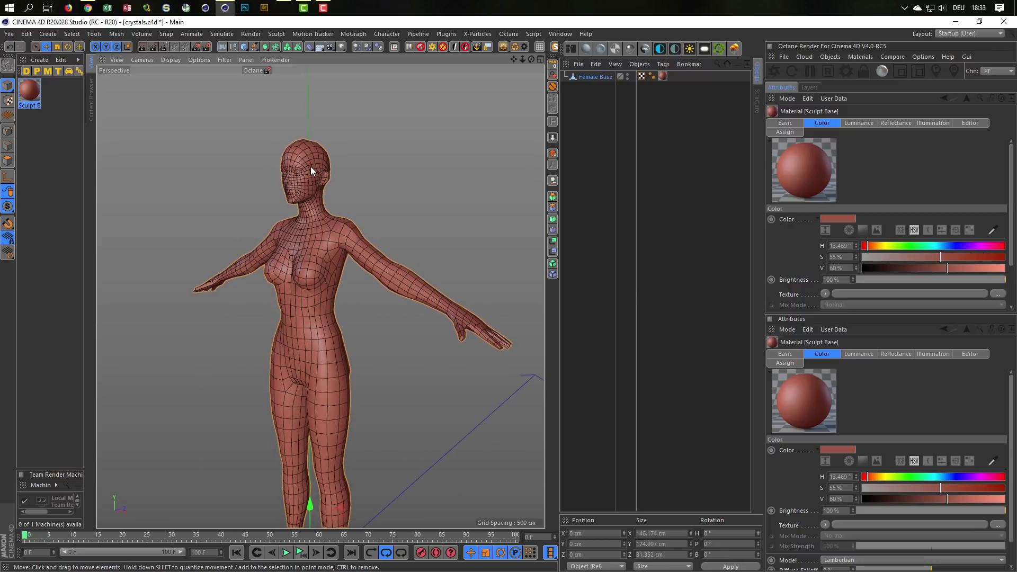
pyautogui.scroll(3, 306, 169)
pyautogui.scroll(1, 323, 164)
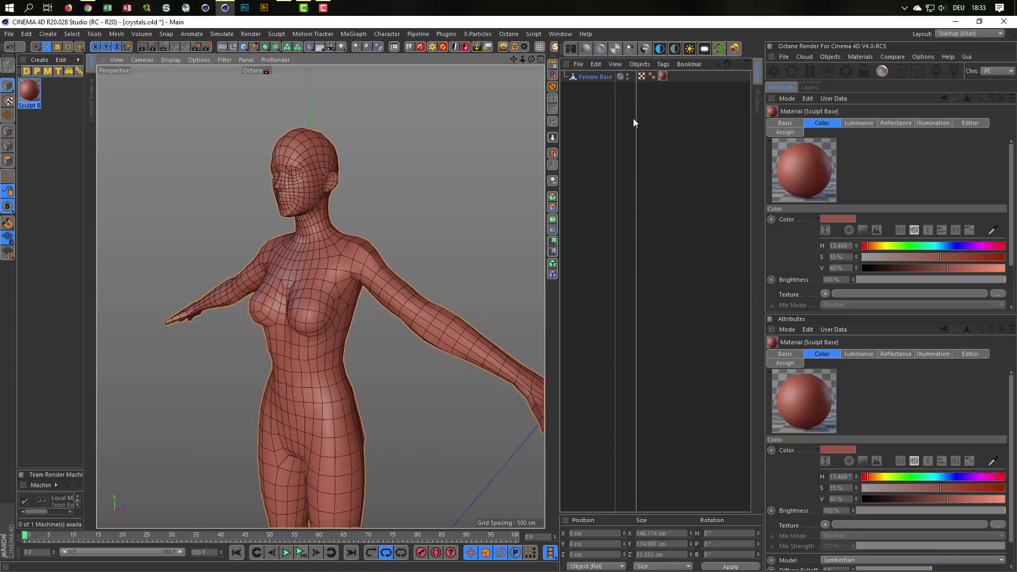
pyautogui.click(592, 77)
# Delete the texture tag and the red Sculpt Base material from the mesh.
pyautogui.click(662, 76)
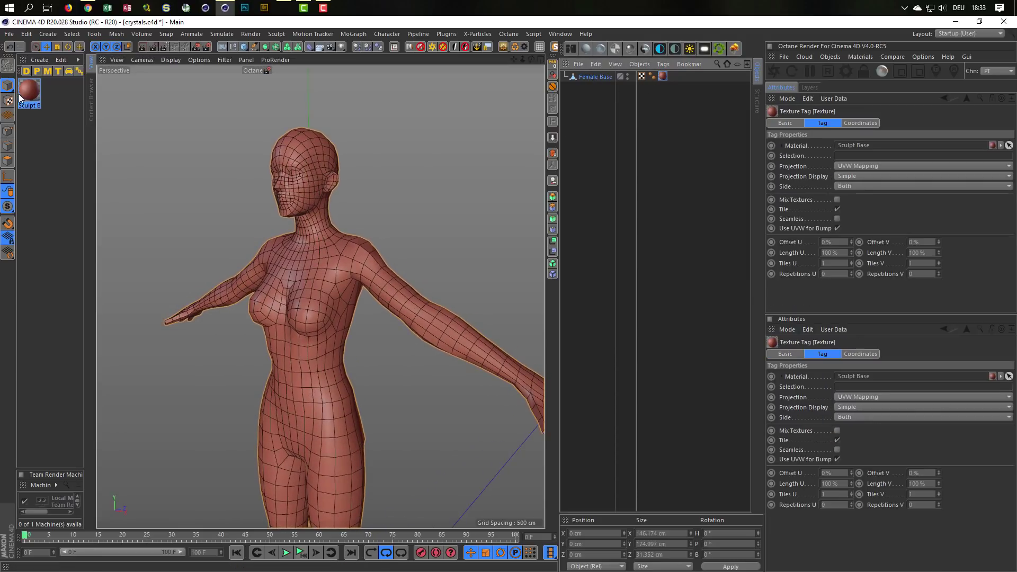
pyautogui.press('Delete')
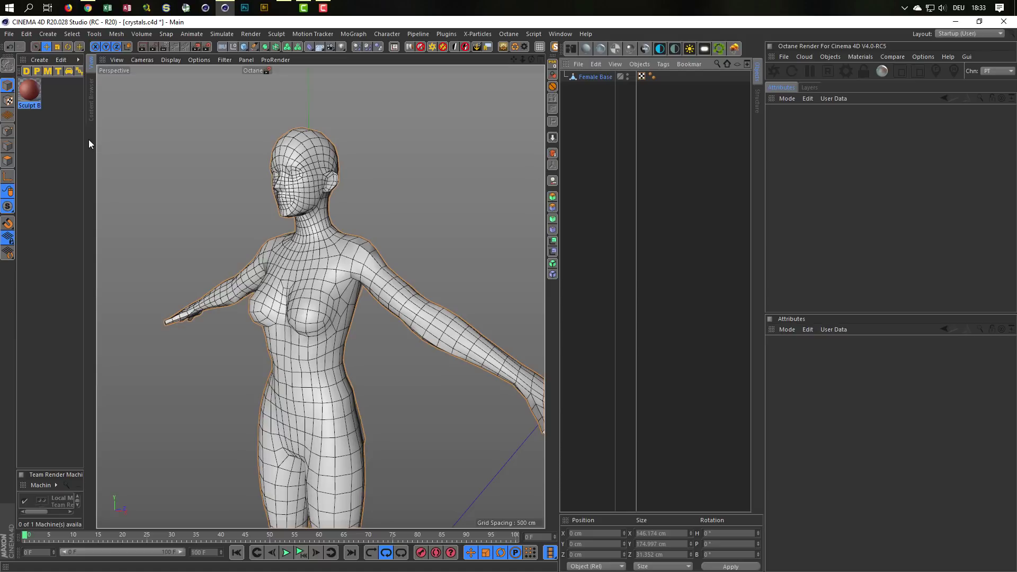
pyautogui.click(22, 100)
pyautogui.press('Delete')
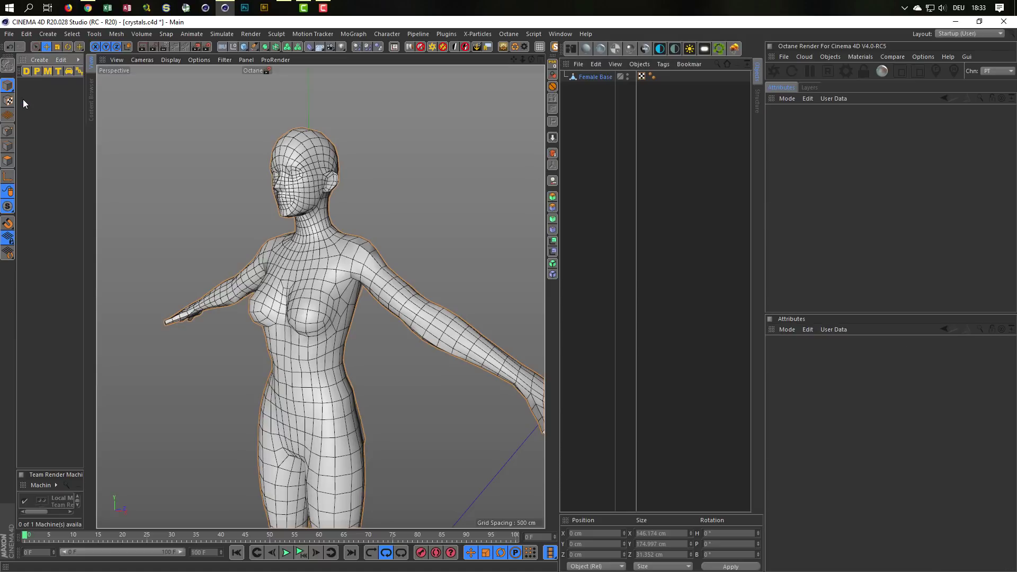
# In Polygon mode, loop-select the rings around both upper arms.
pyautogui.click(8, 160)
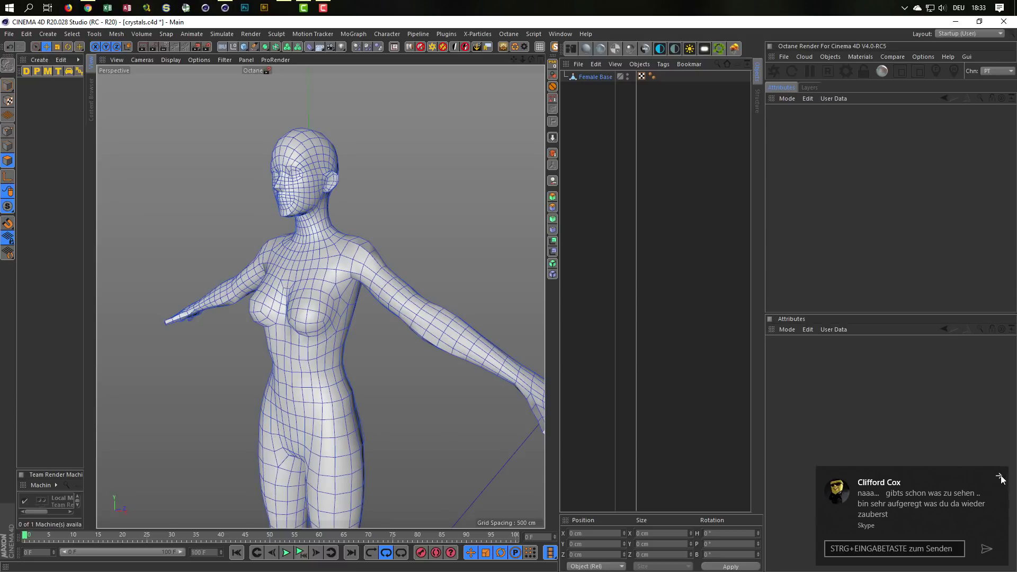
pyautogui.click(1000, 477)
pyautogui.press('u')
pyautogui.press('l')
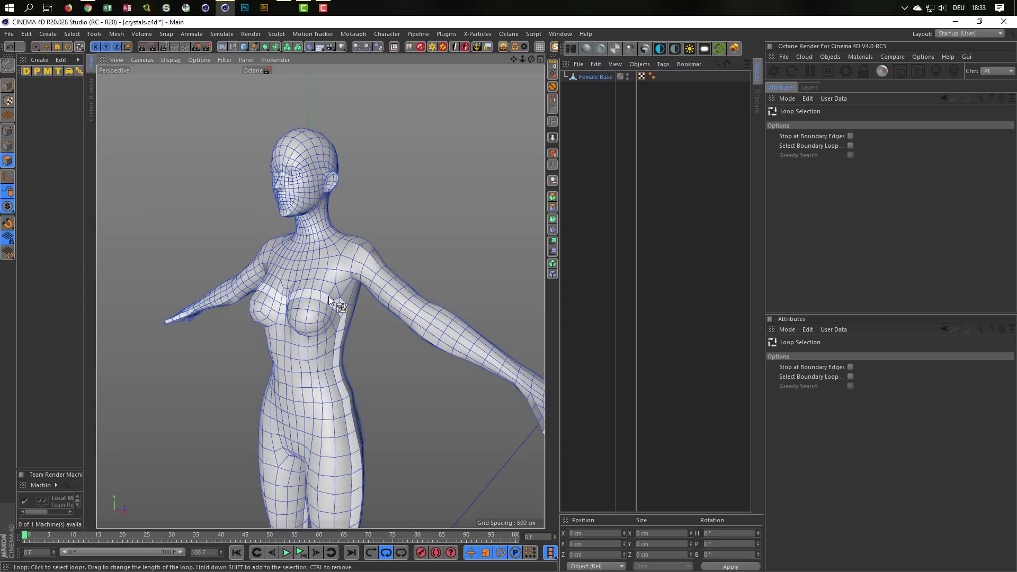
pyautogui.scroll(2, 357, 263)
pyautogui.moveTo(358, 263)
pyautogui.keyDown('alt'); pyautogui.mouseDown()
pyautogui.moveTo(345, 268)
pyautogui.moveTo(386, 298)
pyautogui.moveTo(378, 288)
pyautogui.moveTo(253, 295)
pyautogui.mouseUp(); pyautogui.keyUp('alt')
pyautogui.click(378, 288)
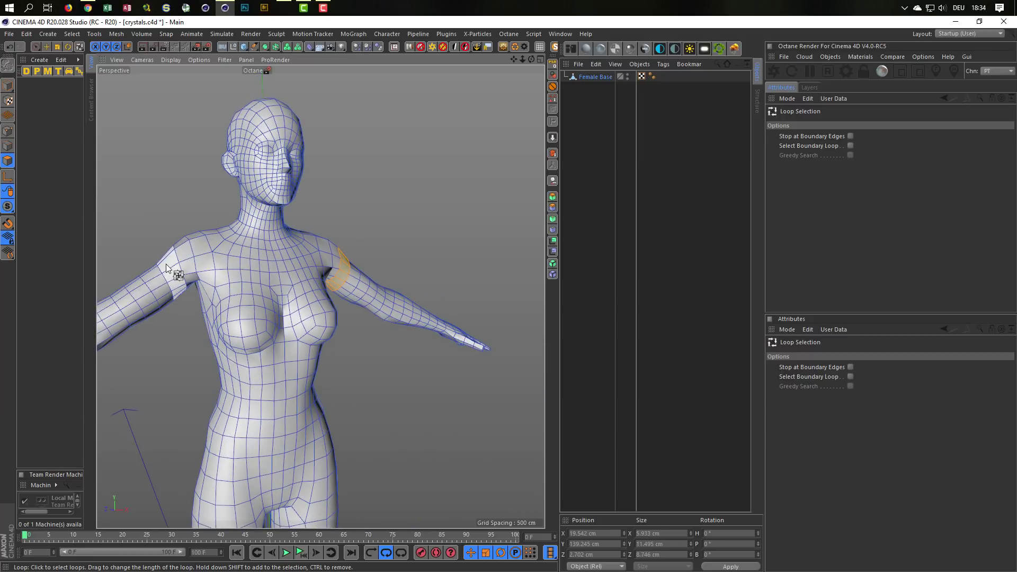
pyautogui.keyDown('shift'); pyautogui.click(178, 295); pyautogui.keyUp('shift')
# Add the neck ring and both thigh rings to the loop selection.
pyautogui.keyDown('alt'); pyautogui.moveTo(214, 246); pyautogui.dragTo(341, 224); pyautogui.keyUp('alt')
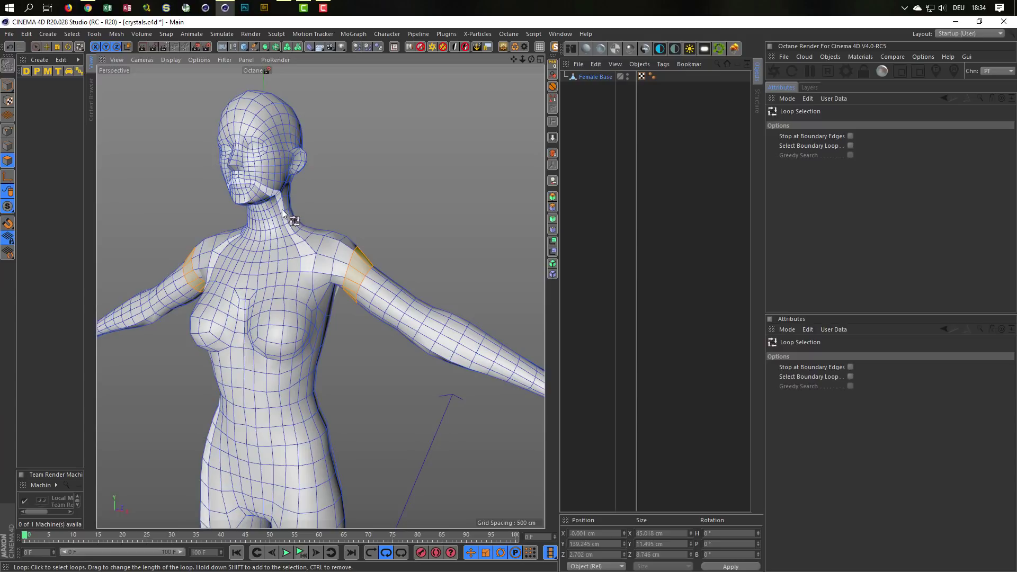
pyautogui.keyDown('shift'); pyautogui.click(281, 212); pyautogui.keyUp('shift')
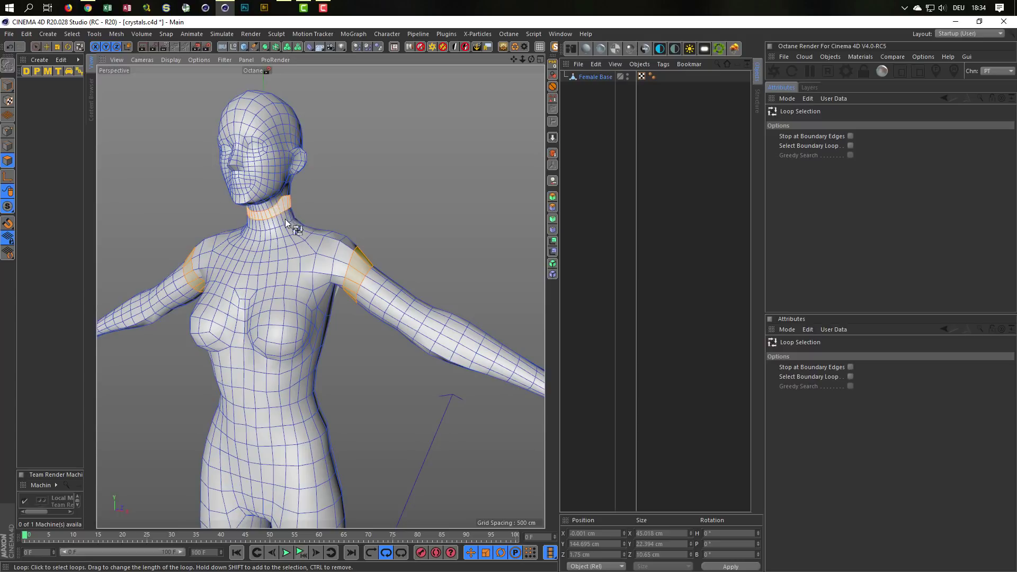
pyautogui.moveTo(284, 273)
pyautogui.keyDown('alt'); pyautogui.mouseDown()
pyautogui.moveTo(329, 470)
pyautogui.moveTo(271, 443)
pyautogui.moveTo(243, 460)
pyautogui.mouseUp(); pyautogui.keyUp('alt')
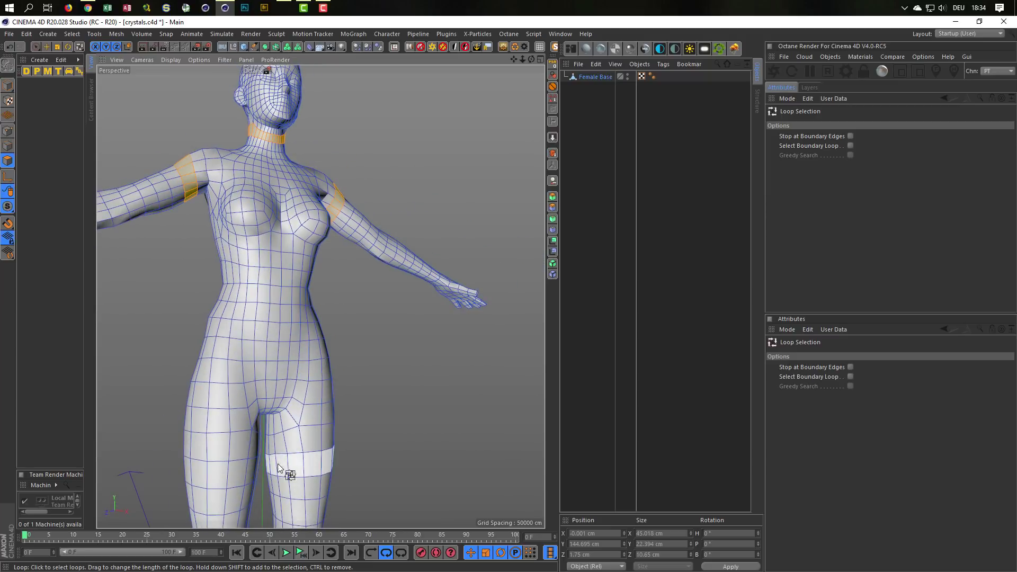
pyautogui.keyDown('shift'); pyautogui.click(302, 463); pyautogui.keyUp('shift')
pyautogui.keyDown('shift'); pyautogui.click(197, 472); pyautogui.keyUp('shift')
pyautogui.keyDown('alt'); pyautogui.moveTo(295, 420); pyautogui.dragTo(408, 384); pyautogui.keyUp('alt')
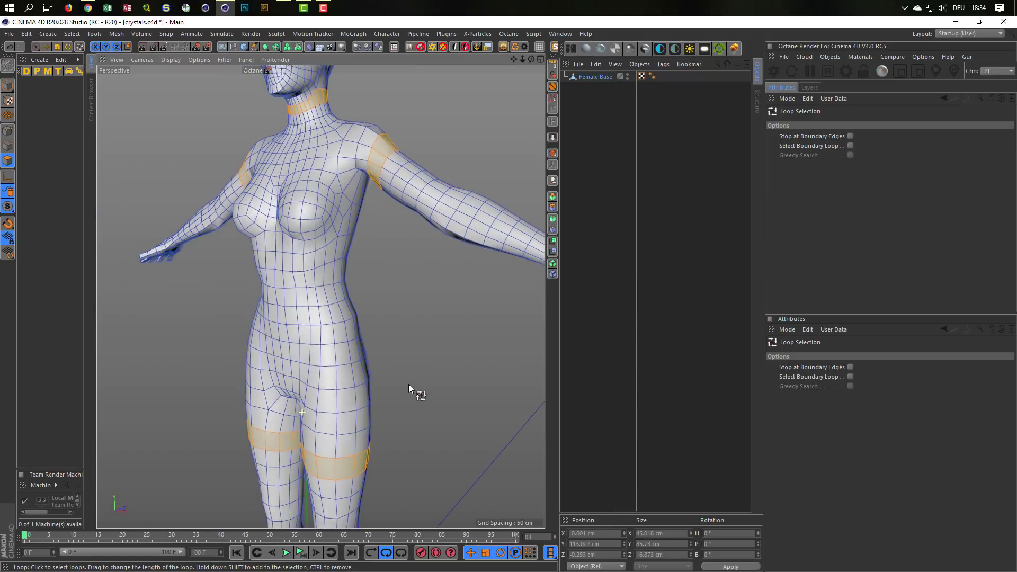
# Fill-select both arms and the head inside the selected loops.
pyautogui.press('u')
pyautogui.press('f')
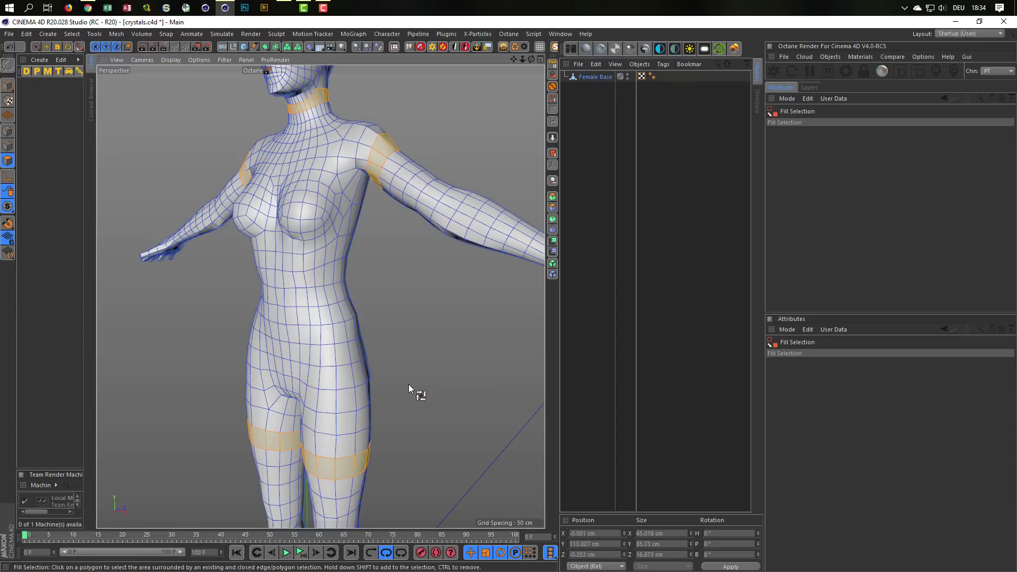
pyautogui.click(424, 197)
pyautogui.click(233, 233)
pyautogui.keyDown('alt'); pyautogui.moveTo(300, 154); pyautogui.dragTo(293, 285, button='middle'); pyautogui.keyUp('alt')
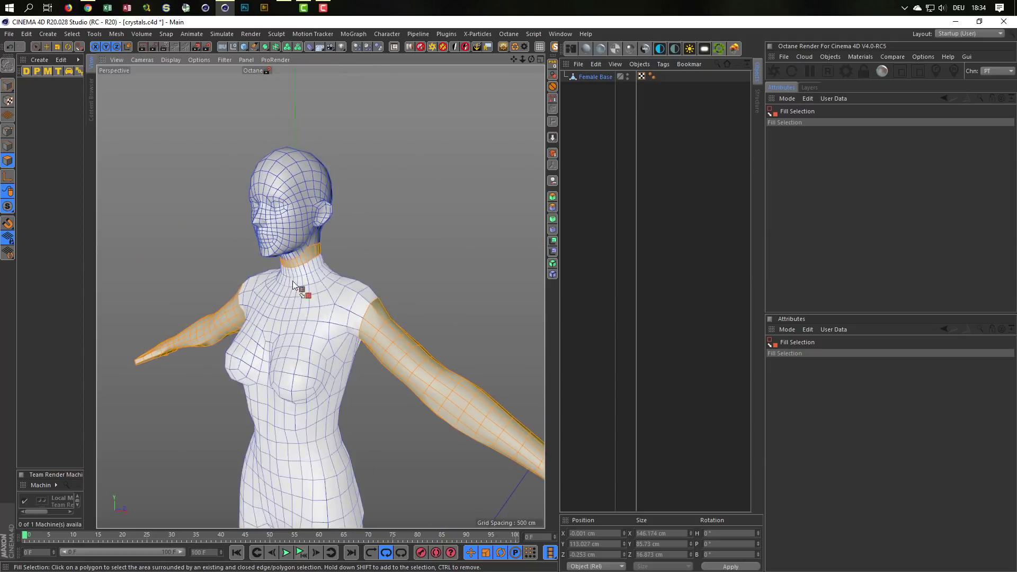
pyautogui.click(295, 244)
# Fill-select both lower legs and delete the head, arms and lower legs.
pyautogui.keyDown('alt'); pyautogui.moveTo(295, 243); pyautogui.dragTo(288, 401); pyautogui.keyUp('alt')
pyautogui.keyDown('alt'); pyautogui.moveTo(288, 400); pyautogui.dragTo(336, 204, button='middle'); pyautogui.keyUp('alt')
pyautogui.scroll(3, 315, 406)
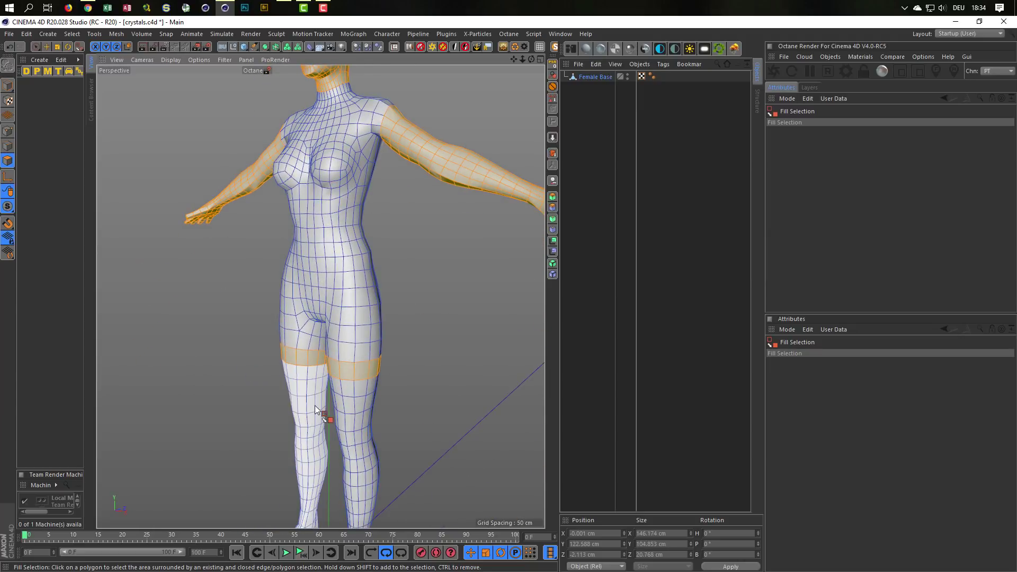
pyautogui.click(314, 405)
pyautogui.click(352, 461)
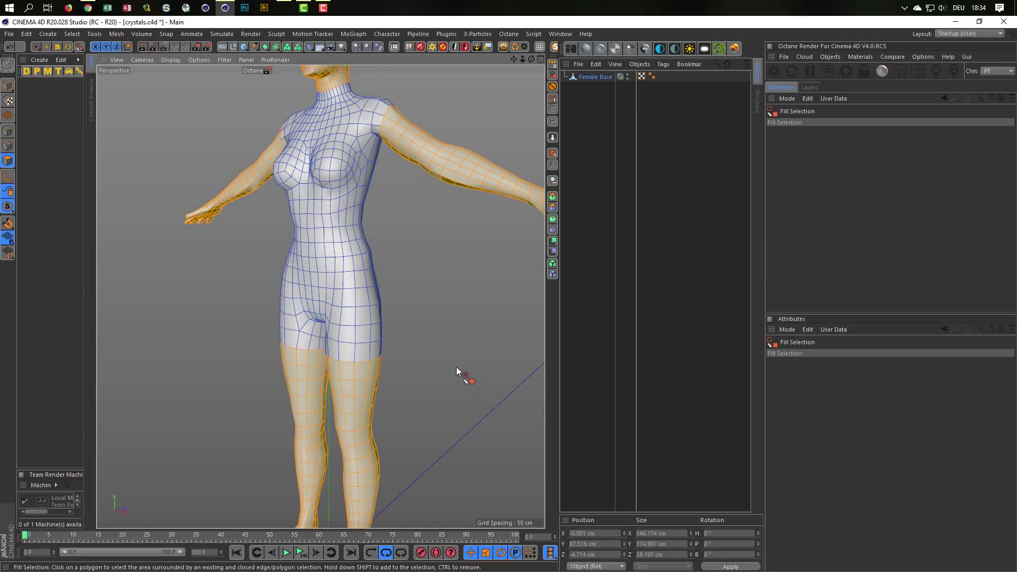
pyautogui.press('Delete')
pyautogui.press('h')
pyautogui.moveTo(321, 256)
pyautogui.keyDown('alt'); pyautogui.mouseDown()
pyautogui.moveTo(313, 276)
pyautogui.moveTo(255, 277)
pyautogui.moveTo(284, 268)
pyautogui.mouseUp(); pyautogui.keyUp('alt')
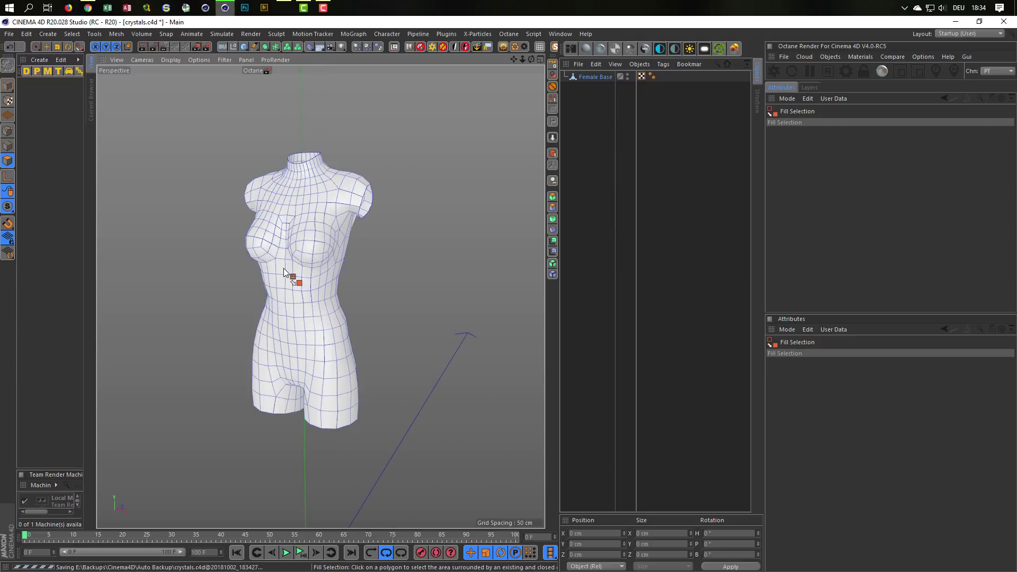
# Subdivide the torso mesh for a denser polygon grid.
pyautogui.press('u')
pyautogui.press('s')
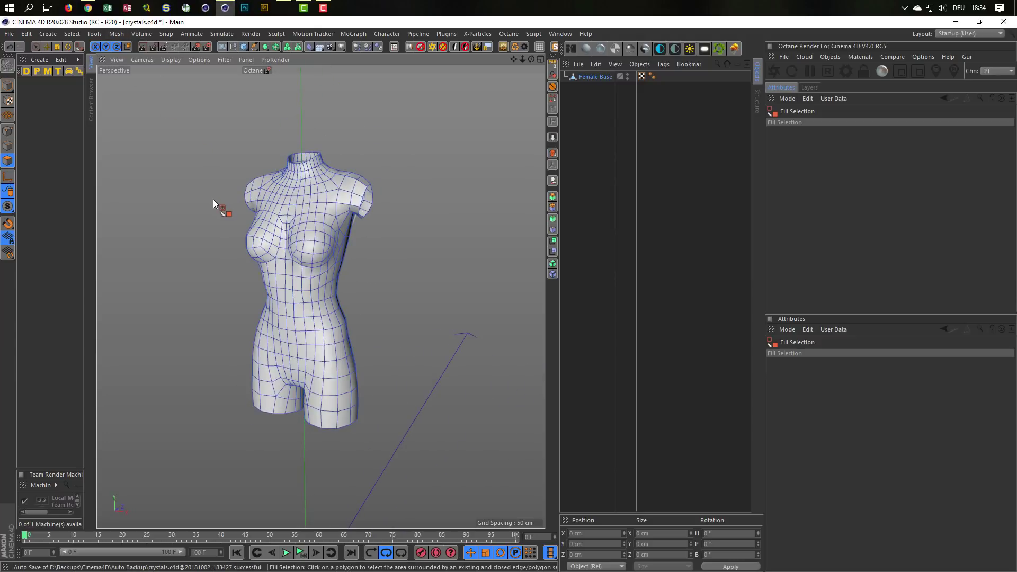
pyautogui.rightClick(432, 147)
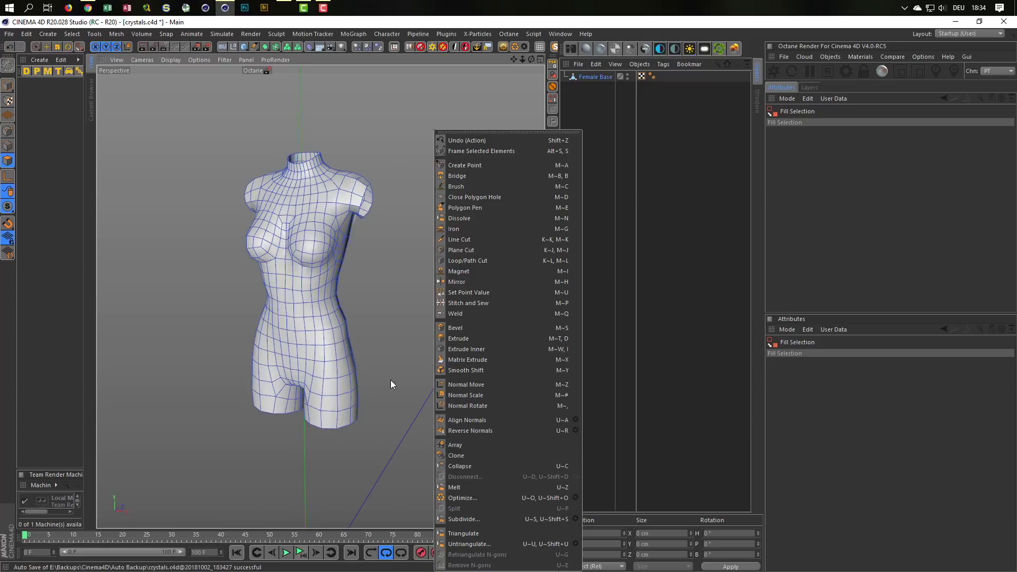
pyautogui.click(385, 334)
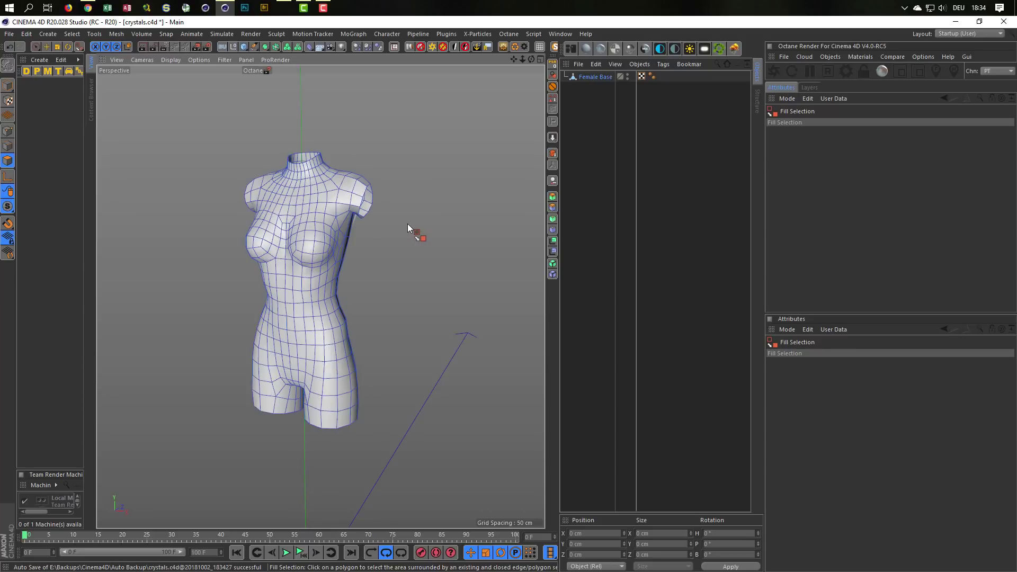
# Switch to Point mode and zoom in on the open shoulder stump.
pyautogui.click(8, 131)
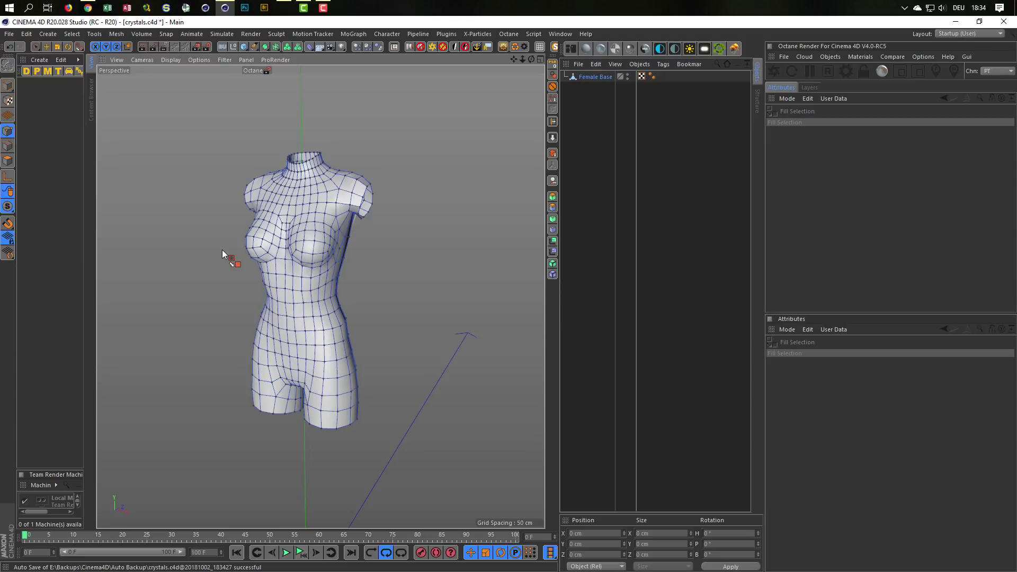
pyautogui.keyDown('alt'); pyautogui.moveTo(335, 205); pyautogui.dragTo(360, 194); pyautogui.keyUp('alt')
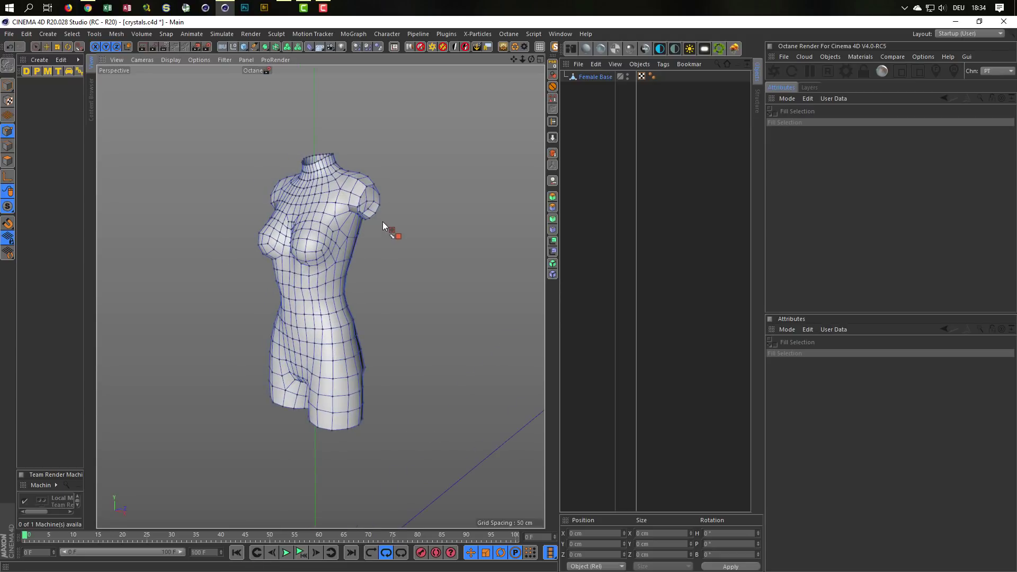
pyautogui.scroll(3, 381, 212)
pyautogui.scroll(3, 366, 228)
pyautogui.scroll(1, 356, 244)
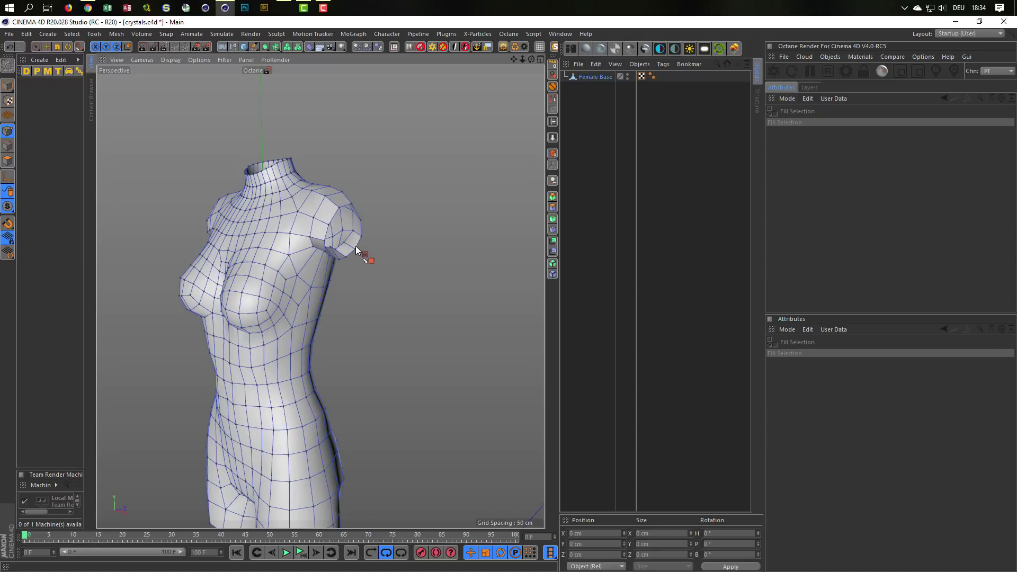
pyautogui.click(88, 8)
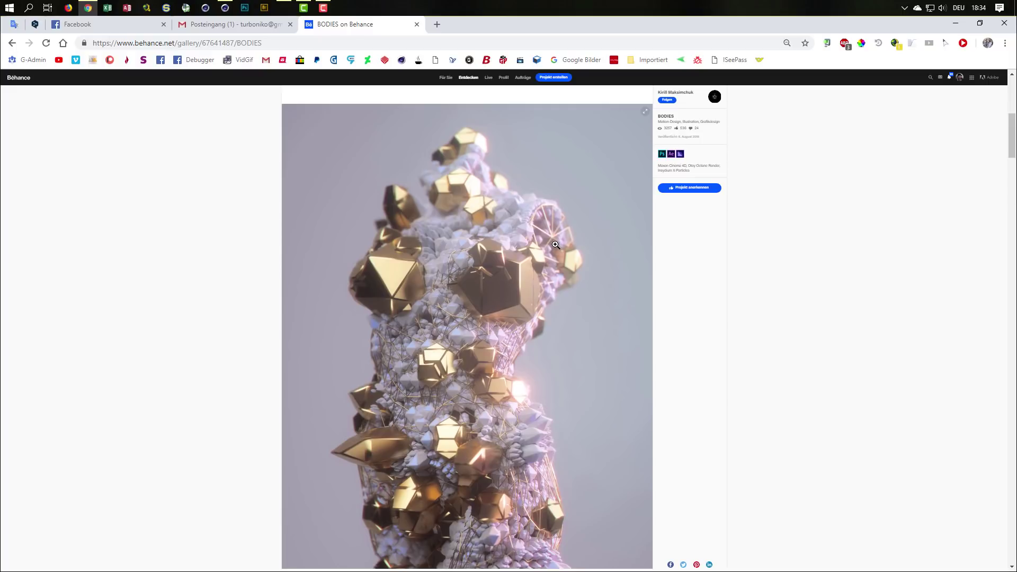
pyautogui.click(956, 23)
# Loop-select the rim of the sleeve opening in Edge mode.
pyautogui.scroll(2, 364, 201)
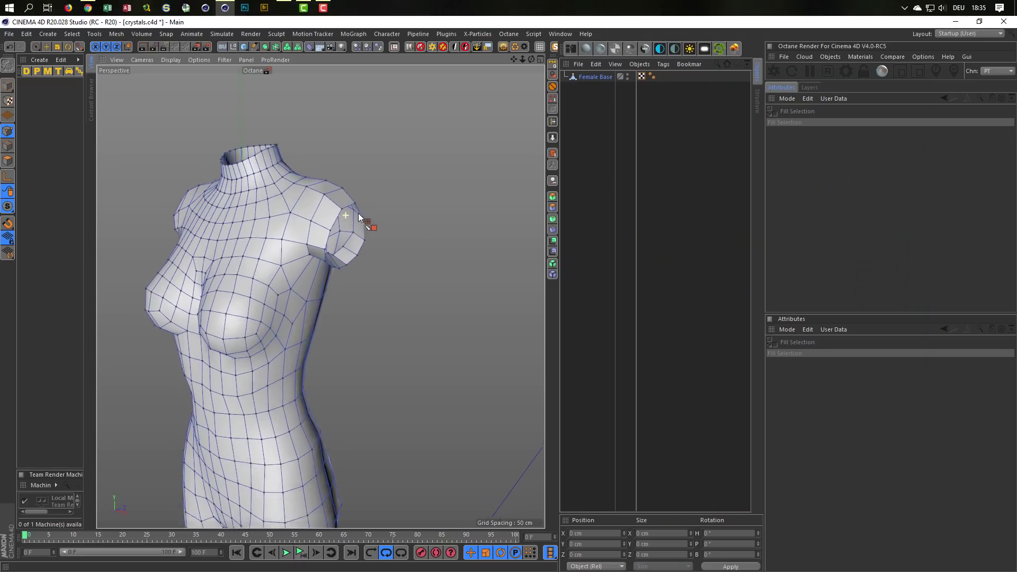
pyautogui.scroll(2, 370, 205)
pyautogui.scroll(2, 349, 204)
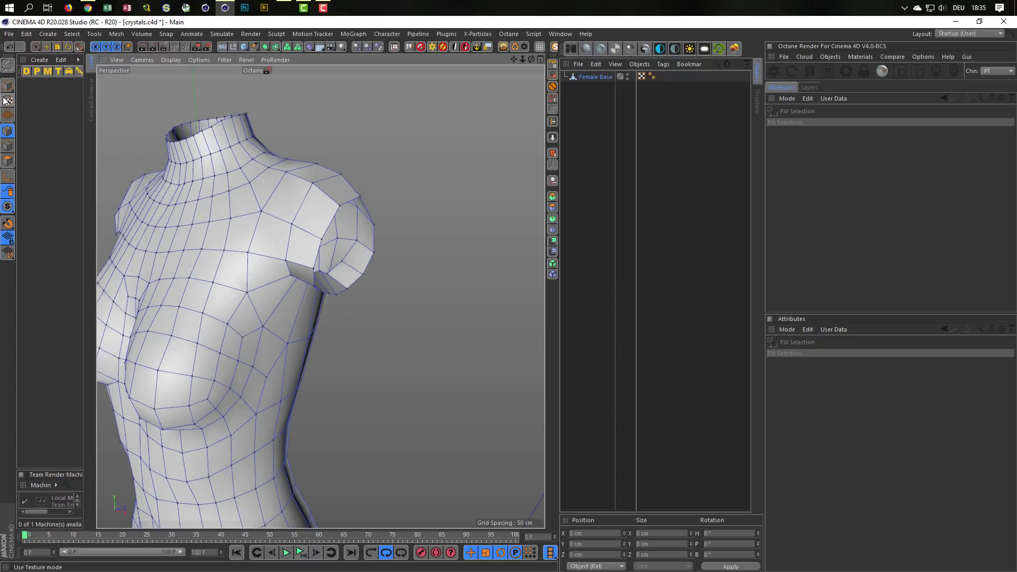
pyautogui.click(7, 146)
pyautogui.press('u')
pyautogui.press('f')
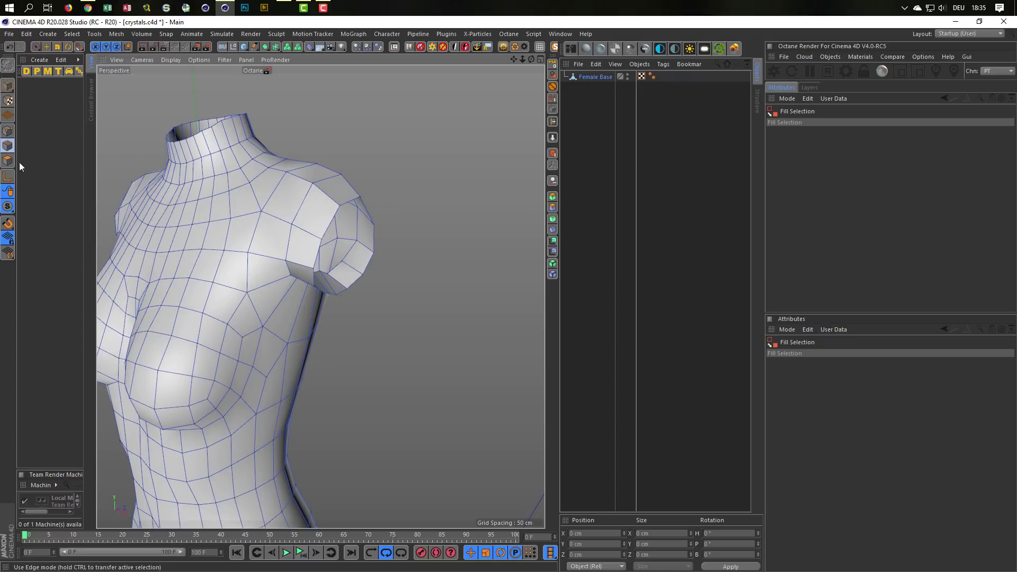
pyautogui.press('u')
pyautogui.press('l')
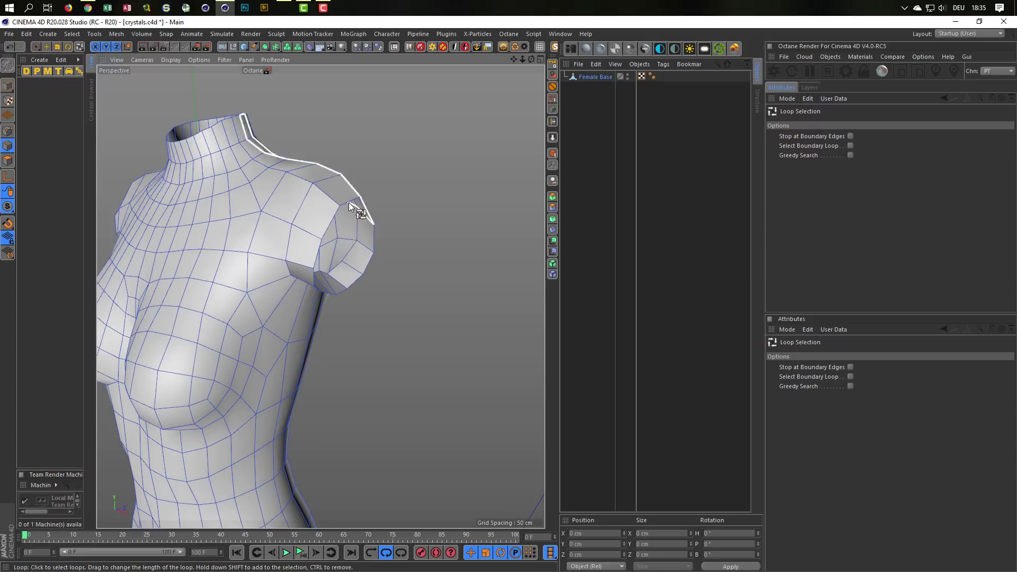
pyautogui.click(345, 203)
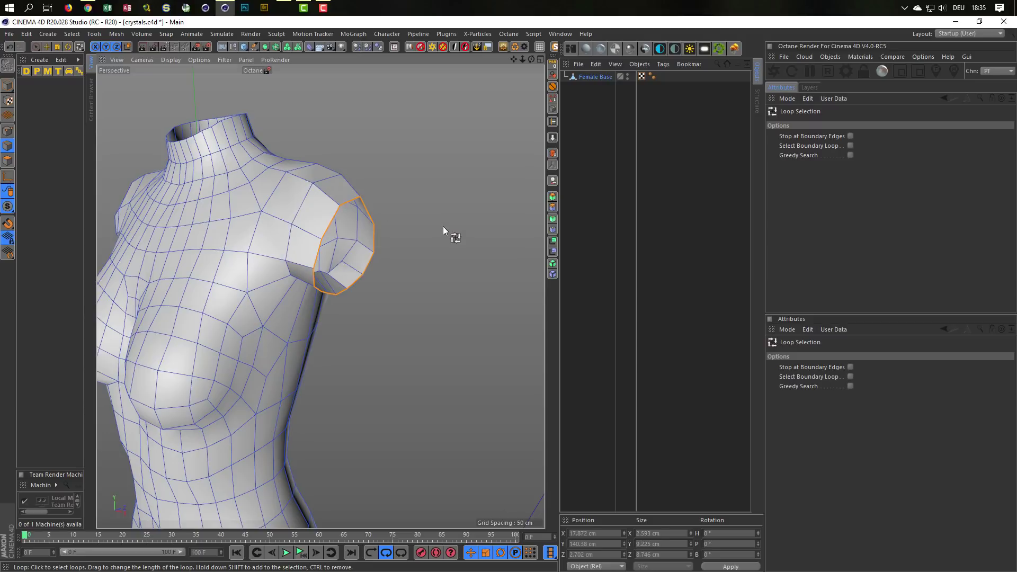
# Weld the sleeve opening's rim into a single point.
pyautogui.press('m')
pyautogui.press('q')
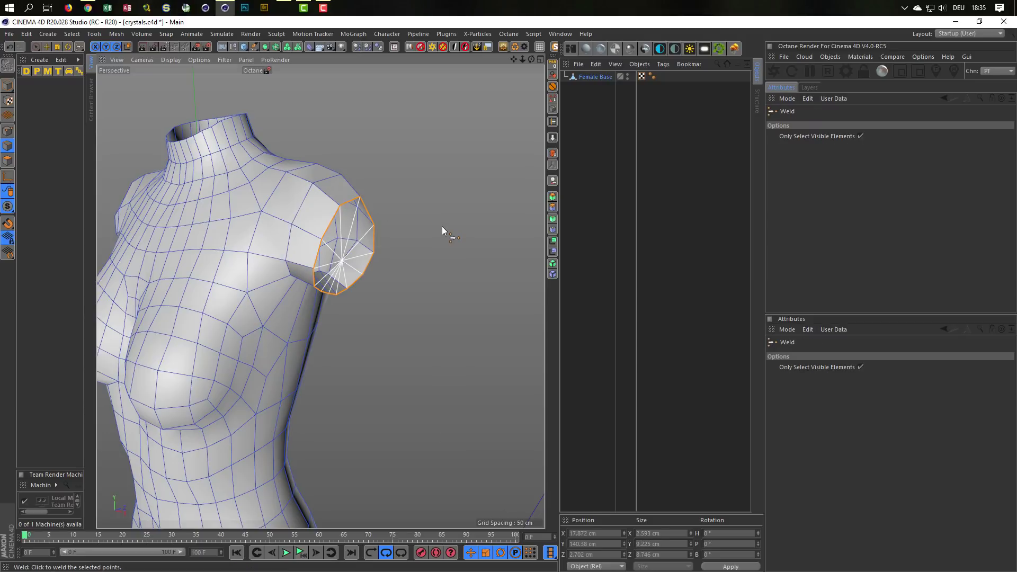
pyautogui.rightClick(442, 228)
pyautogui.click(429, 305)
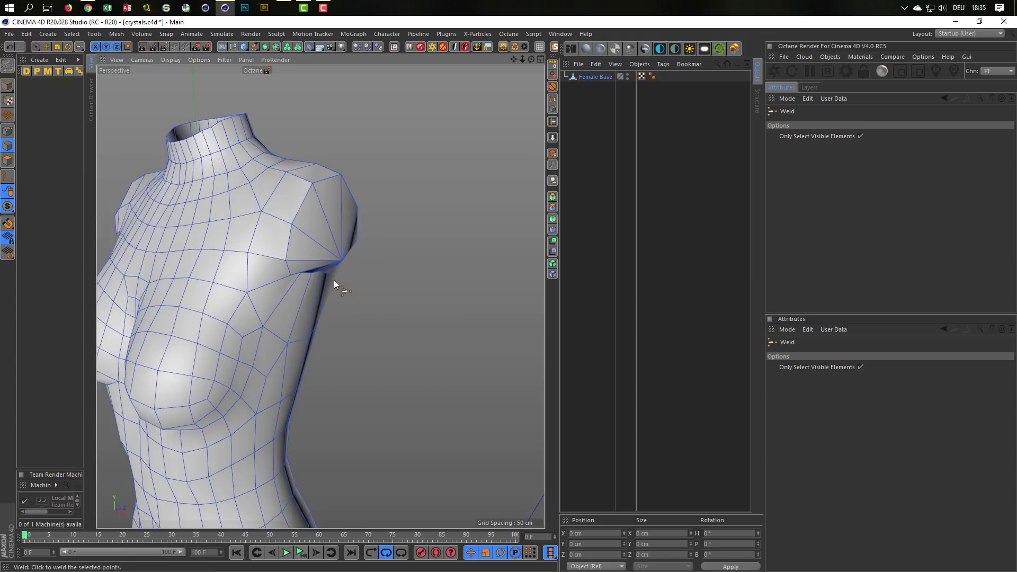
# Select the point beneath the capped shoulder and shift it slightly to tidy the shape.
pyautogui.press('space')
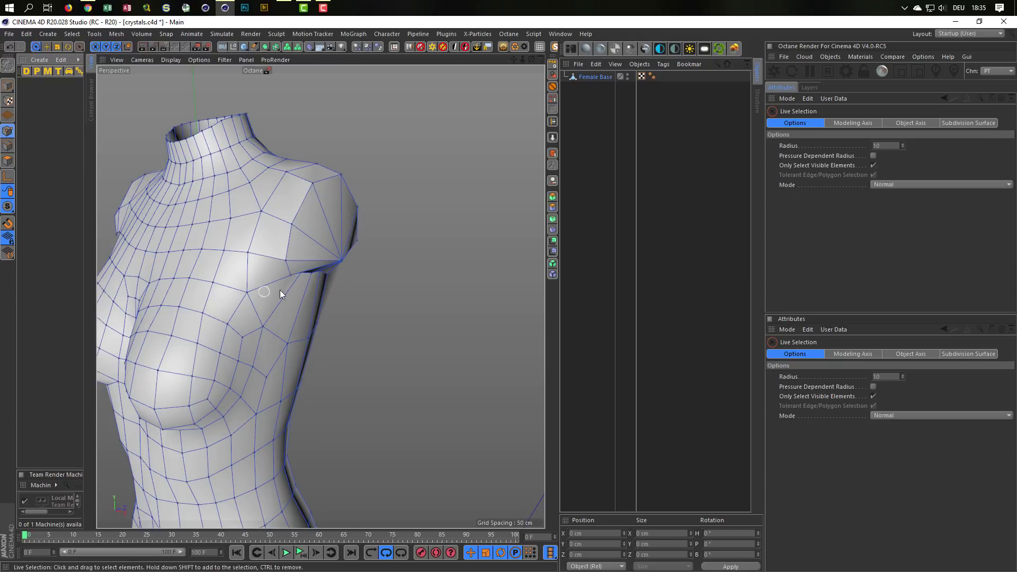
pyautogui.click(341, 260)
pyautogui.keyDown('alt'); pyautogui.moveTo(285, 254); pyautogui.dragTo(247, 252); pyautogui.keyUp('alt')
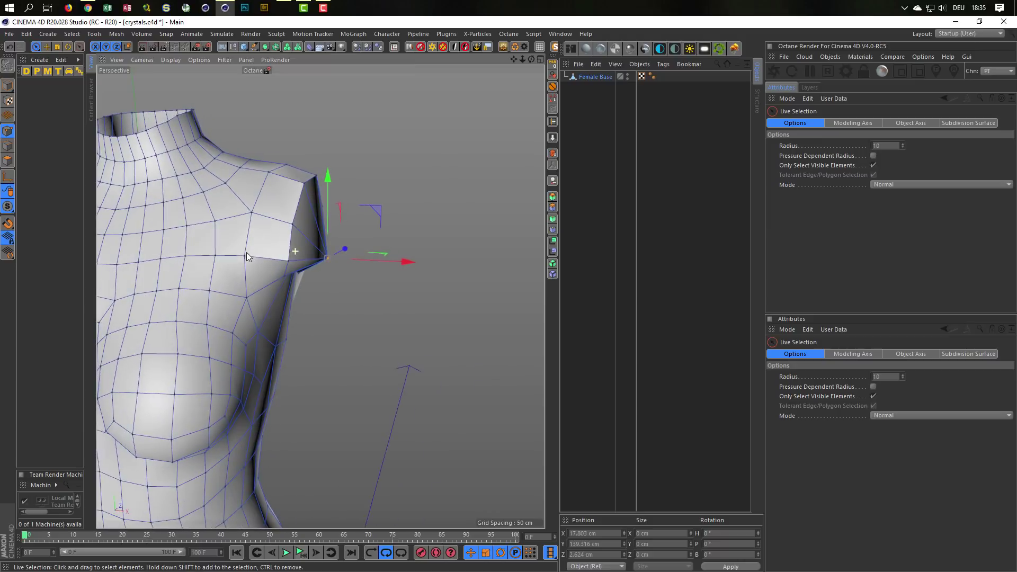
pyautogui.moveTo(376, 206); pyautogui.dragTo(355, 177)
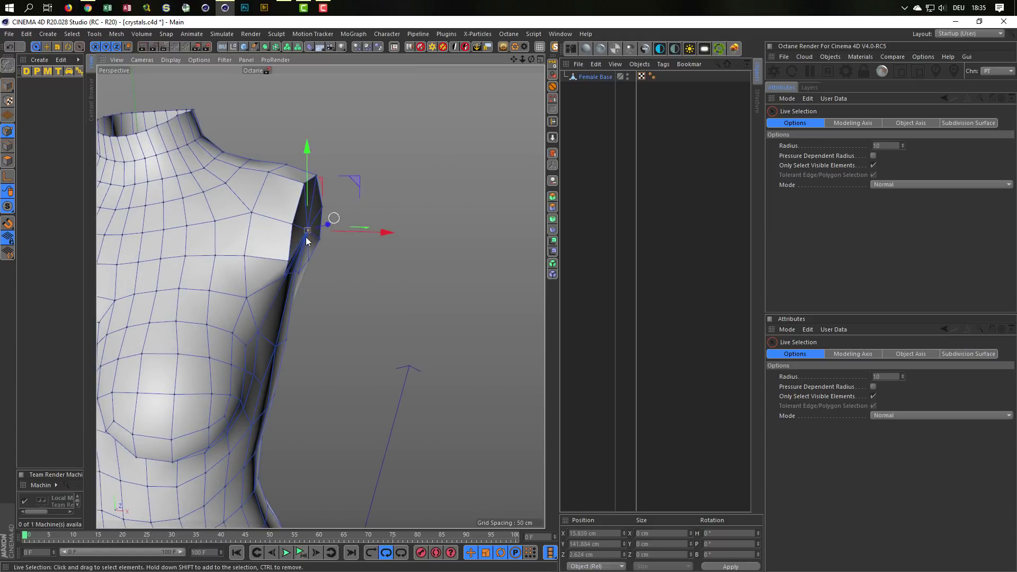
pyautogui.moveTo(307, 237)
pyautogui.keyDown('alt'); pyautogui.mouseDown()
pyautogui.moveTo(257, 267)
pyautogui.moveTo(300, 265)
pyautogui.moveTo(402, 210)
pyautogui.mouseUp(); pyautogui.keyUp('alt')
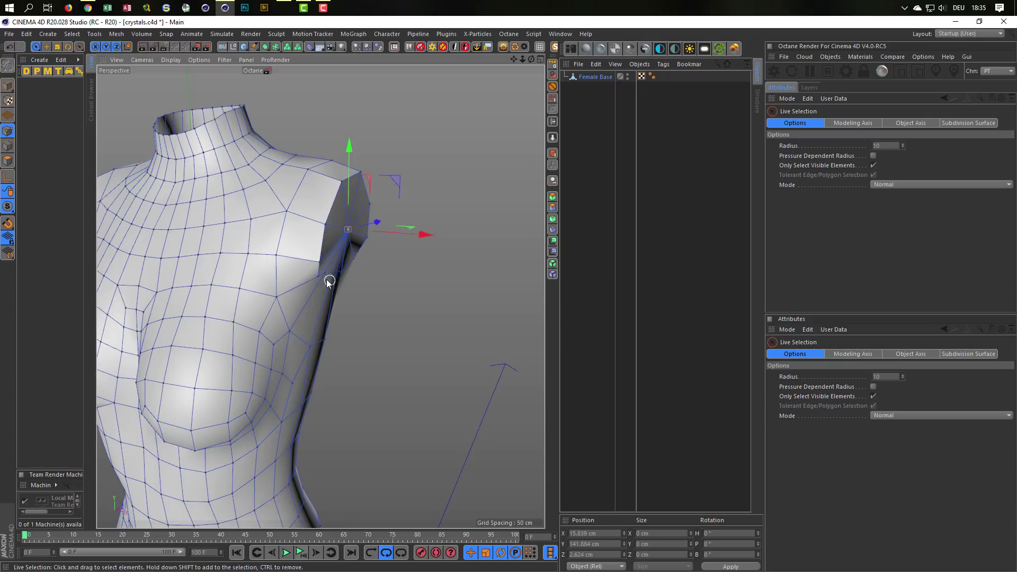
pyautogui.moveTo(329, 279)
pyautogui.keyDown('alt'); pyautogui.mouseDown()
pyautogui.moveTo(398, 298)
pyautogui.moveTo(215, 251)
pyautogui.moveTo(370, 246)
pyautogui.moveTo(241, 253)
pyautogui.mouseUp(); pyautogui.keyUp('alt')
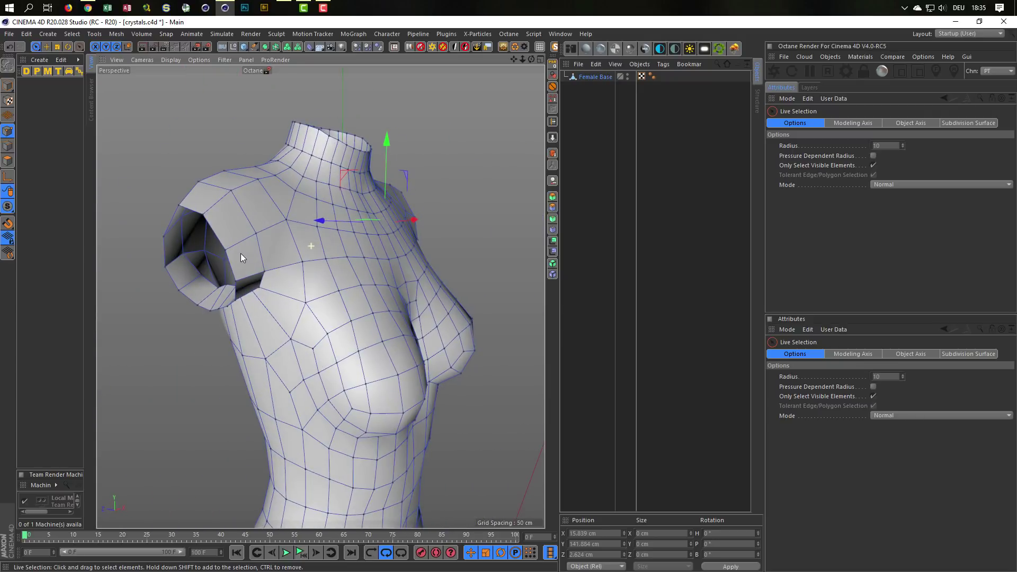
# Loop-select the second arm opening's rim and weld it into one point.
pyautogui.press('u')
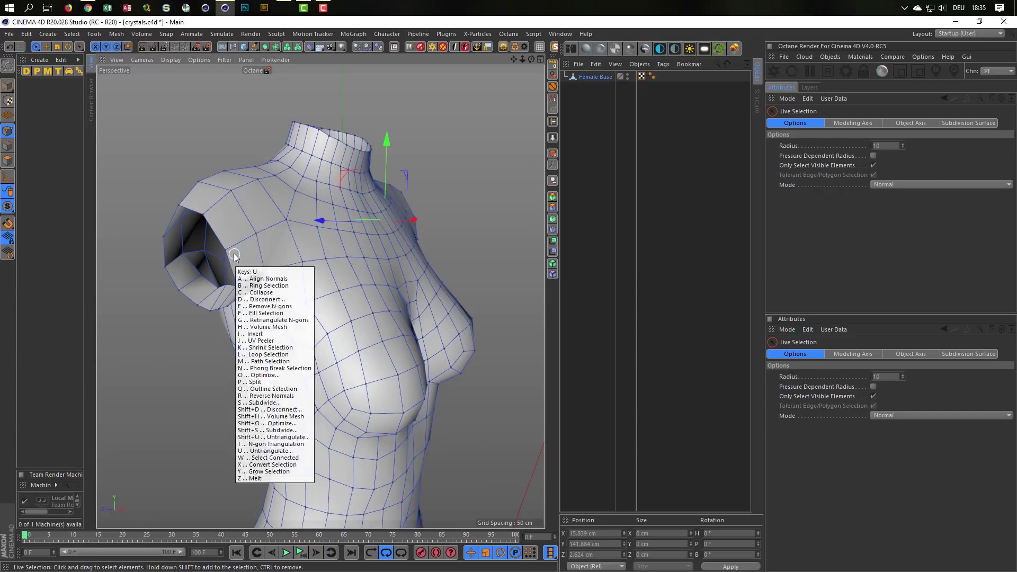
pyautogui.press('l')
pyautogui.click(209, 227)
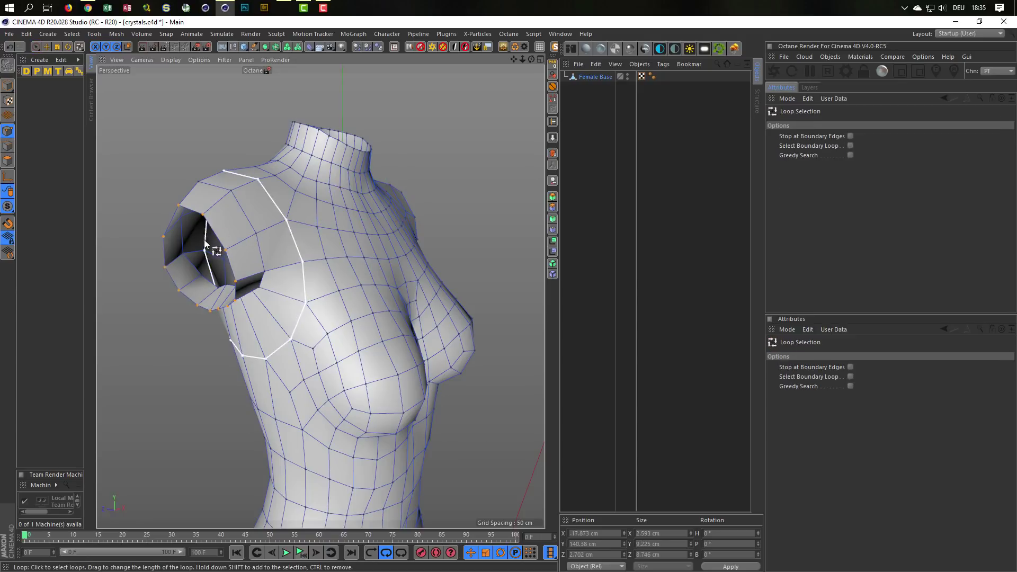
pyautogui.press('m')
pyautogui.press('q')
pyautogui.click(169, 354)
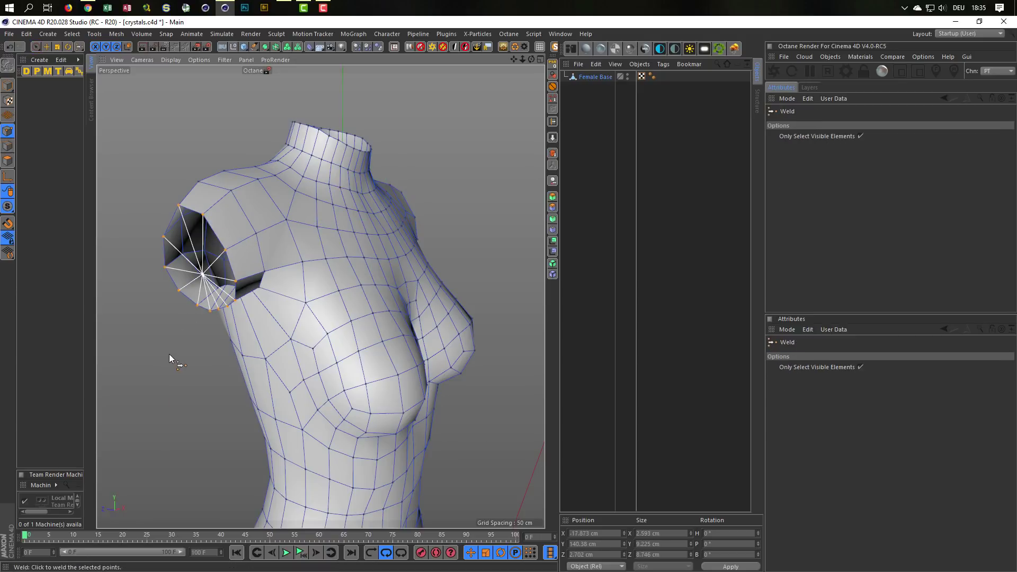
# Pull the welded shoulder point slightly up and outward.
pyautogui.press('space')
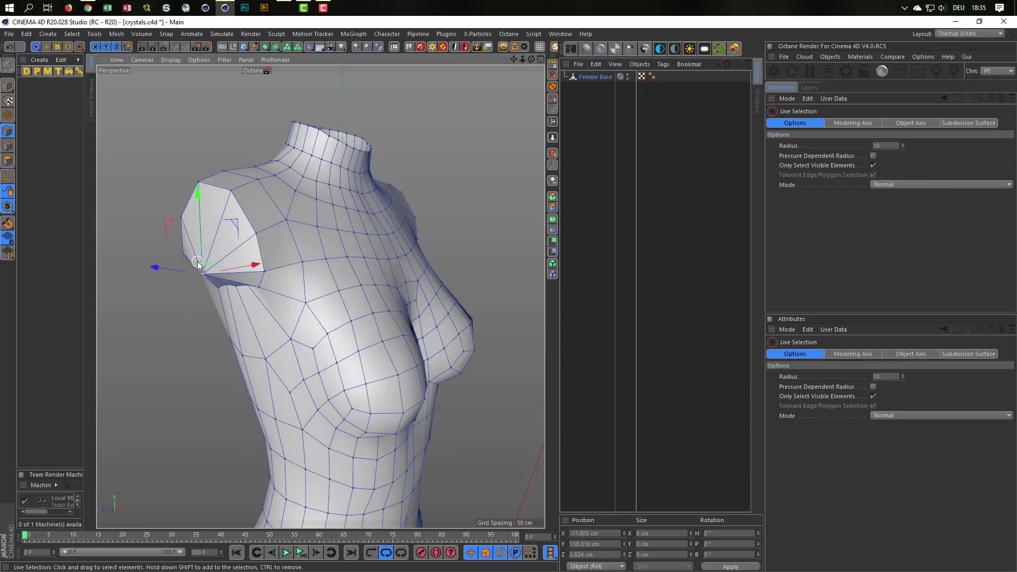
pyautogui.keyDown('alt'); pyautogui.moveTo(201, 267); pyautogui.dragTo(285, 255); pyautogui.keyUp('alt')
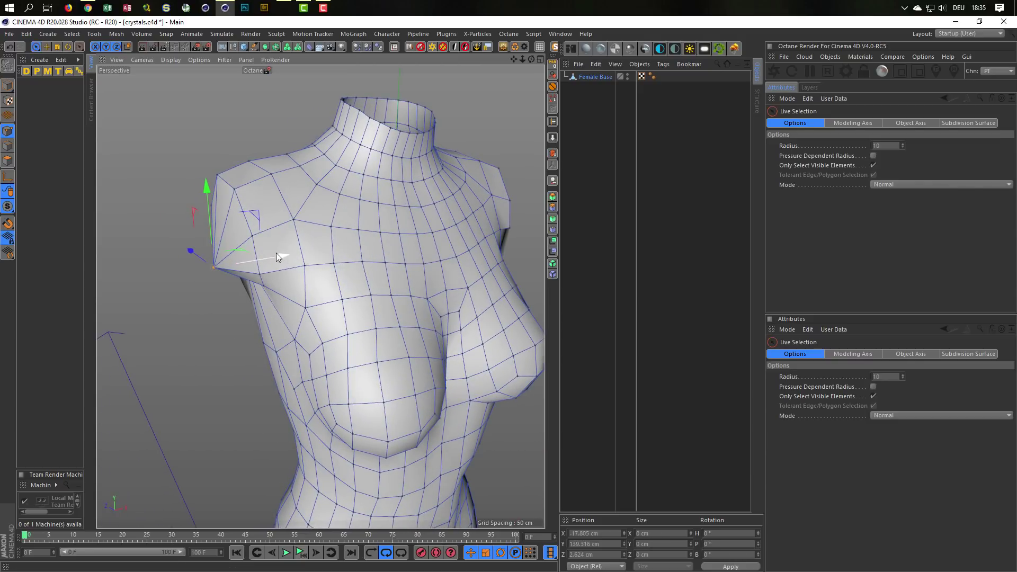
pyautogui.moveTo(256, 215); pyautogui.dragTo(278, 187)
pyautogui.moveTo(354, 204)
pyautogui.keyDown('alt'); pyautogui.mouseDown()
pyautogui.moveTo(353, 300)
pyautogui.moveTo(420, 297)
pyautogui.mouseUp(); pyautogui.keyUp('alt')
# Loop-select the neck opening's rim and weld it into a single centre point.
pyautogui.press('u')
pyautogui.press('l')
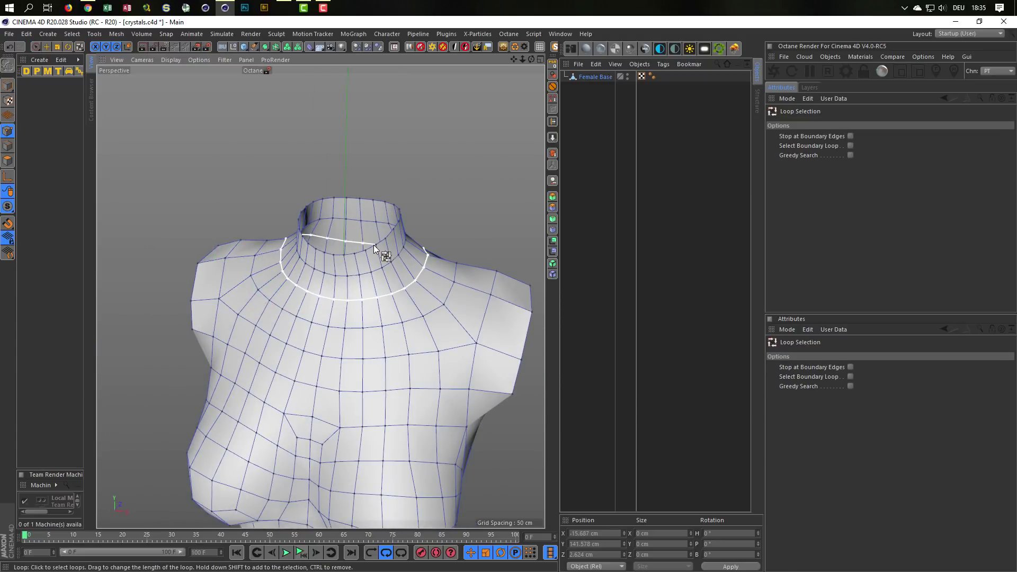
pyautogui.click(379, 244)
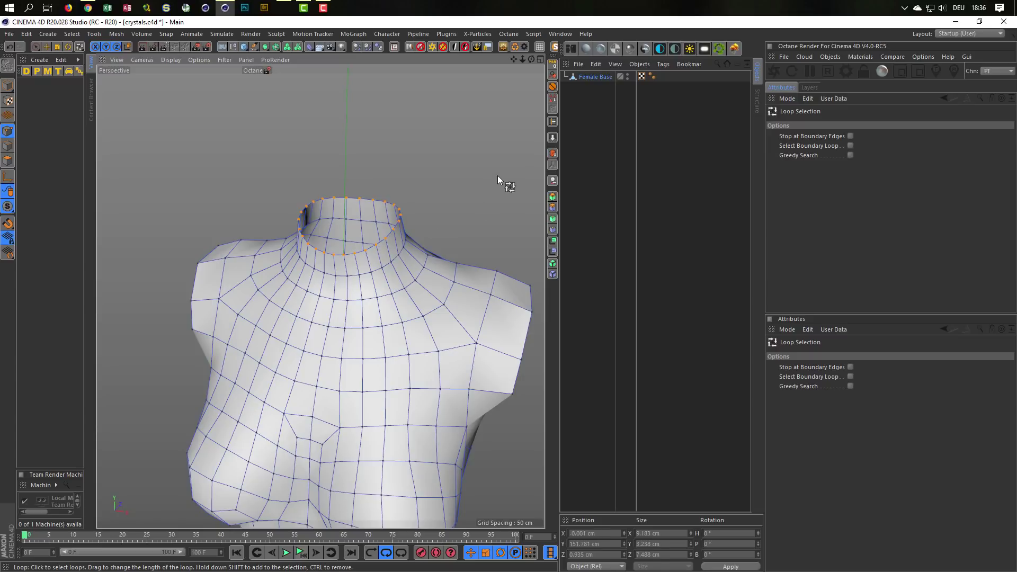
pyautogui.press('m')
pyautogui.press('q')
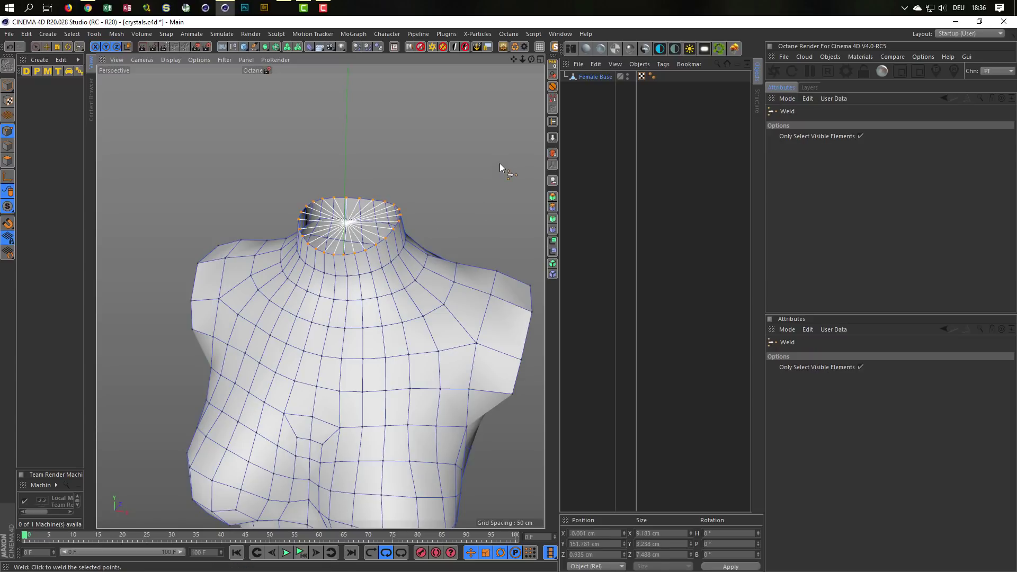
pyautogui.click(500, 163)
# Return to point selection and orbit to inspect the capped neck.
pyautogui.press('9')
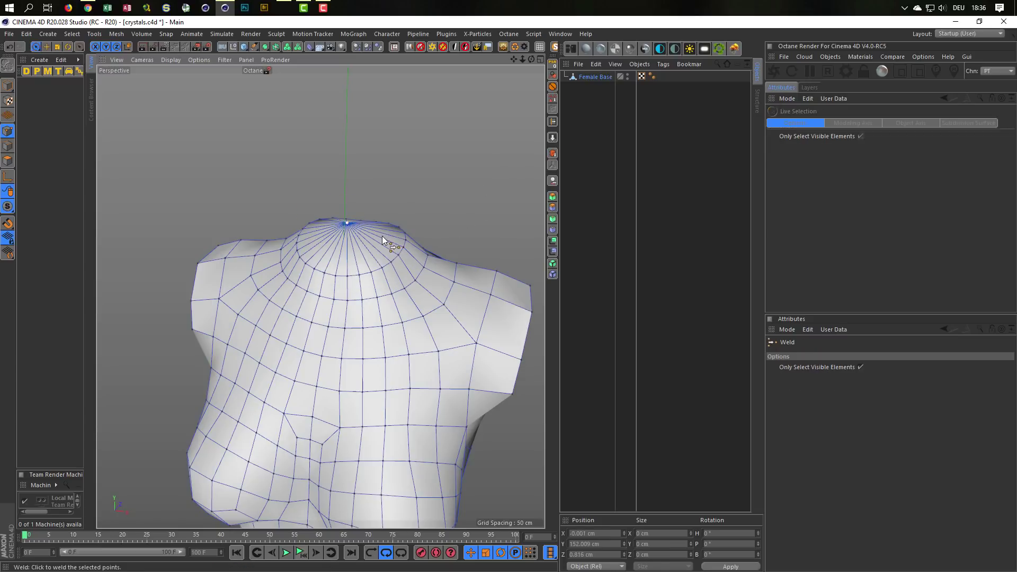
pyautogui.moveTo(357, 184)
pyautogui.keyDown('alt'); pyautogui.mouseDown()
pyautogui.moveTo(342, 154)
pyautogui.moveTo(309, 321)
pyautogui.moveTo(278, 400)
pyautogui.moveTo(276, 347)
pyautogui.moveTo(335, 303)
pyautogui.mouseUp(); pyautogui.keyUp('alt')
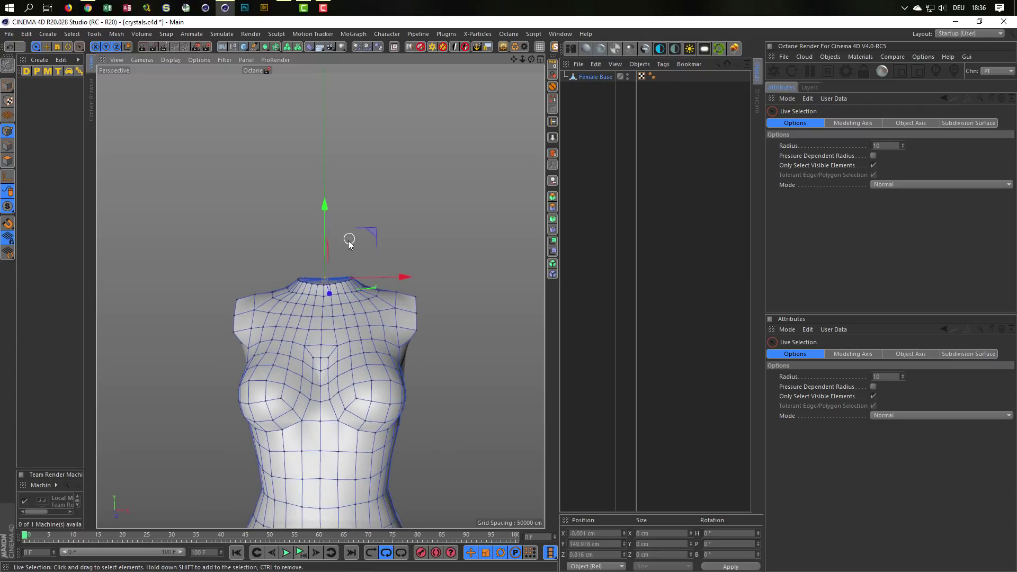
pyautogui.scroll(5, 334, 286)
pyautogui.keyDown('alt'); pyautogui.moveTo(330, 284); pyautogui.dragTo(396, 221); pyautogui.keyUp('alt')
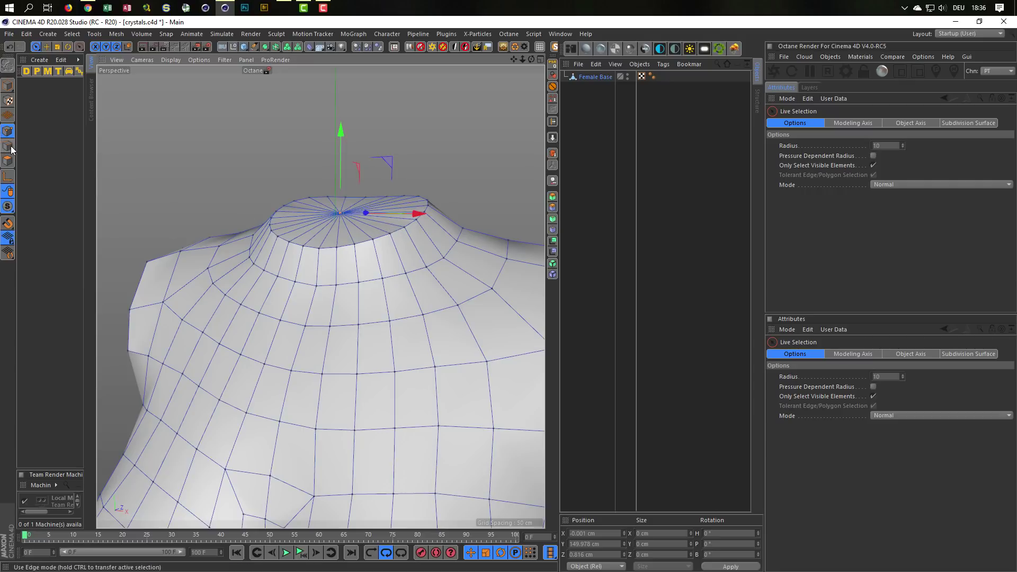
# Select the neck cap polygons and move them up into a short collar.
pyautogui.click(8, 161)
pyautogui.press('m')
pyautogui.press('q')
pyautogui.press('9')
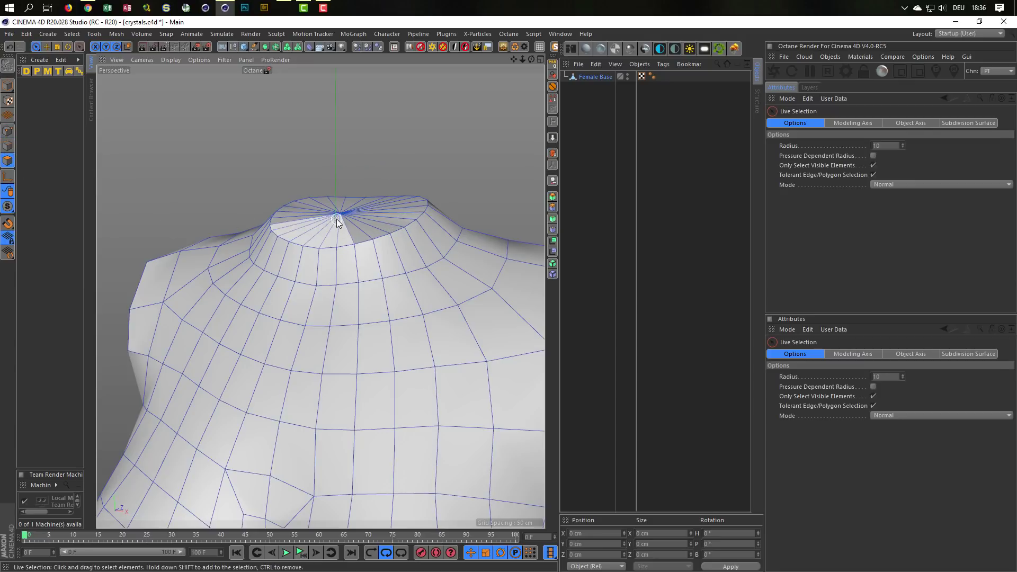
pyautogui.click(340, 216)
pyautogui.press('e')
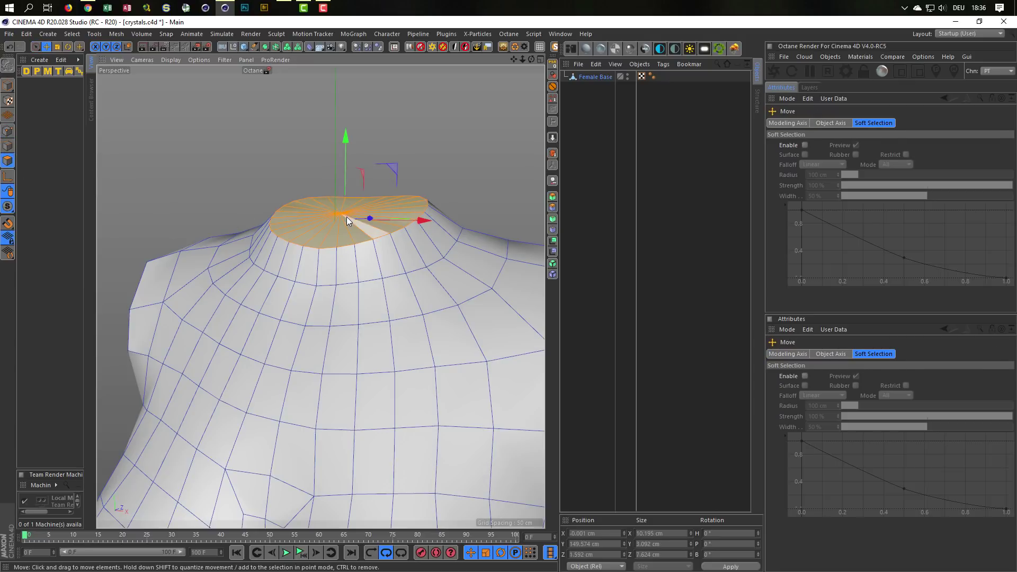
pyautogui.keyDown('ctrl'); pyautogui.moveTo(346, 138); pyautogui.dragTo(354, 99); pyautogui.keyUp('ctrl')
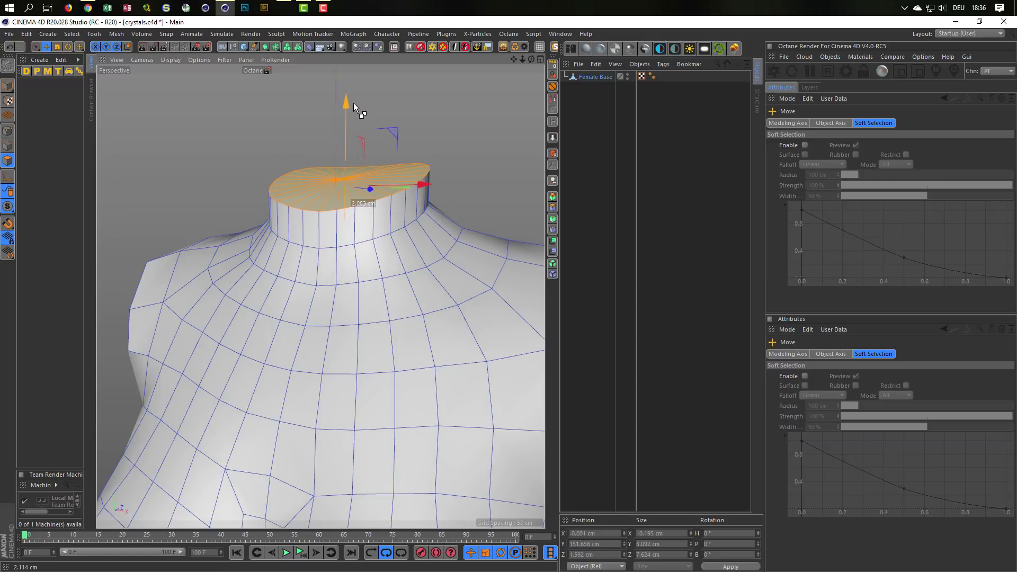
pyautogui.keyDown('ctrl'); pyautogui.moveTo(354, 99); pyautogui.dragTo(354, 104); pyautogui.keyUp('ctrl')
# From a frontal view, scale the collar top down to about 86%.
pyautogui.scroll(-2, 336, 235)
pyautogui.scroll(-3, 336, 236)
pyautogui.moveTo(336, 235)
pyautogui.keyDown('alt'); pyautogui.mouseDown()
pyautogui.moveTo(298, 287)
pyautogui.moveTo(282, 275)
pyautogui.moveTo(295, 262)
pyautogui.mouseUp(); pyautogui.keyUp('alt')
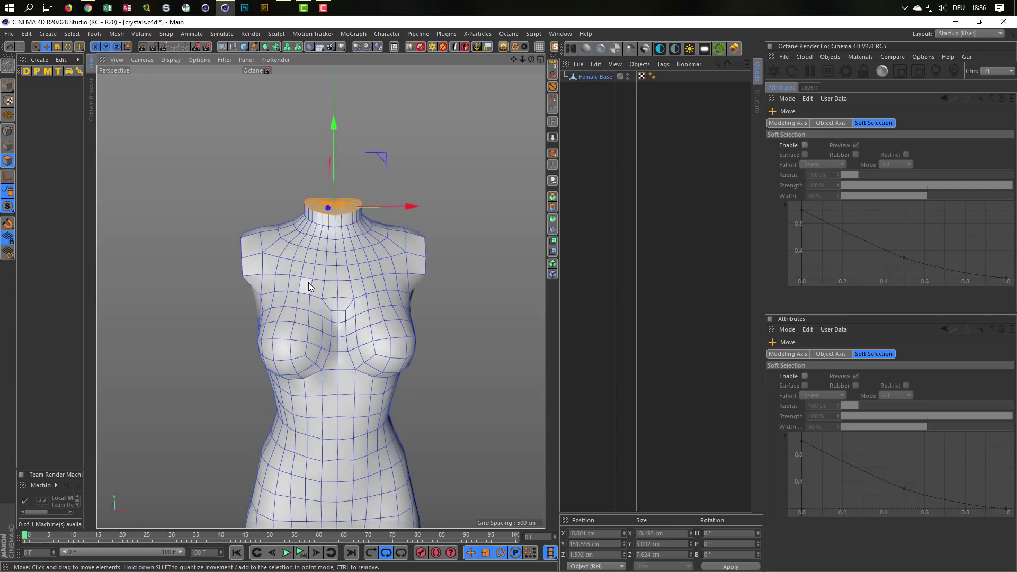
pyautogui.press('t')
pyautogui.moveTo(460, 331)
pyautogui.mouseDown()
pyautogui.moveTo(418, 339)
pyautogui.moveTo(386, 301)
pyautogui.moveTo(358, 313)
pyautogui.moveTo(374, 410)
pyautogui.mouseUp()
pyautogui.scroll(-3, 365, 339)
pyautogui.scroll(5, 406, 375)
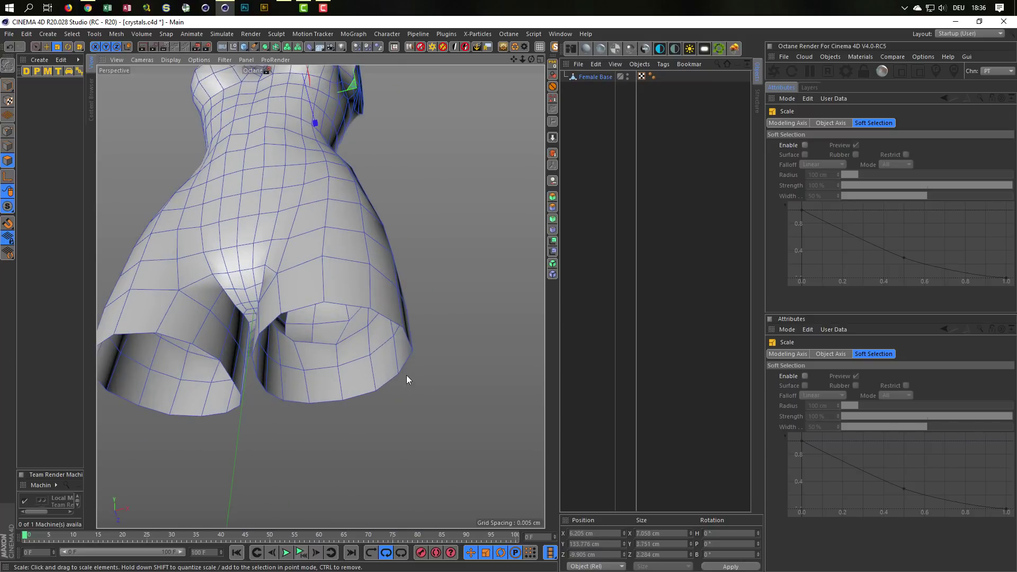
# Loop-select the first leg opening's rim and weld it into one centre point.
pyautogui.press('u')
pyautogui.press('l')
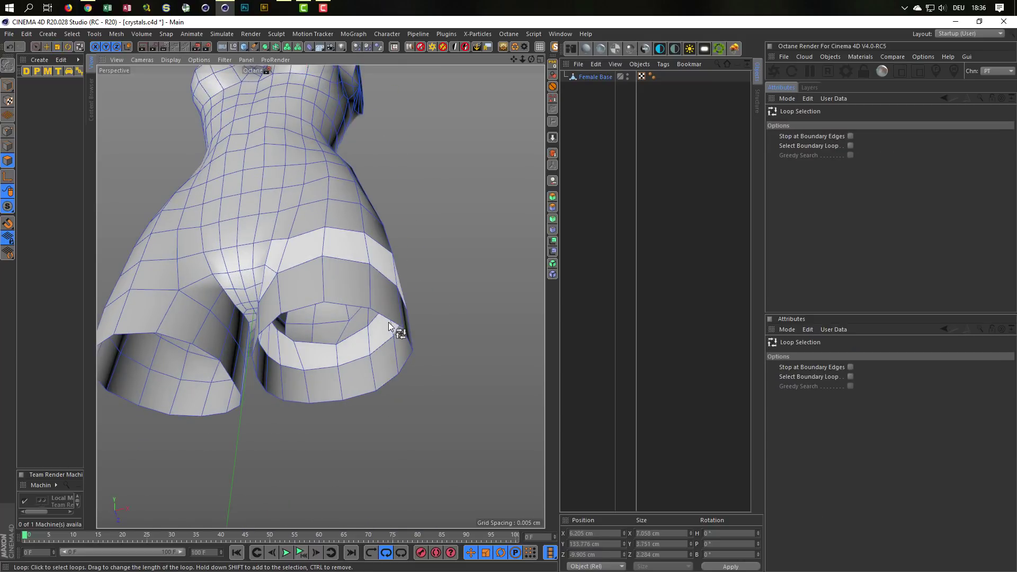
pyautogui.click(6, 132)
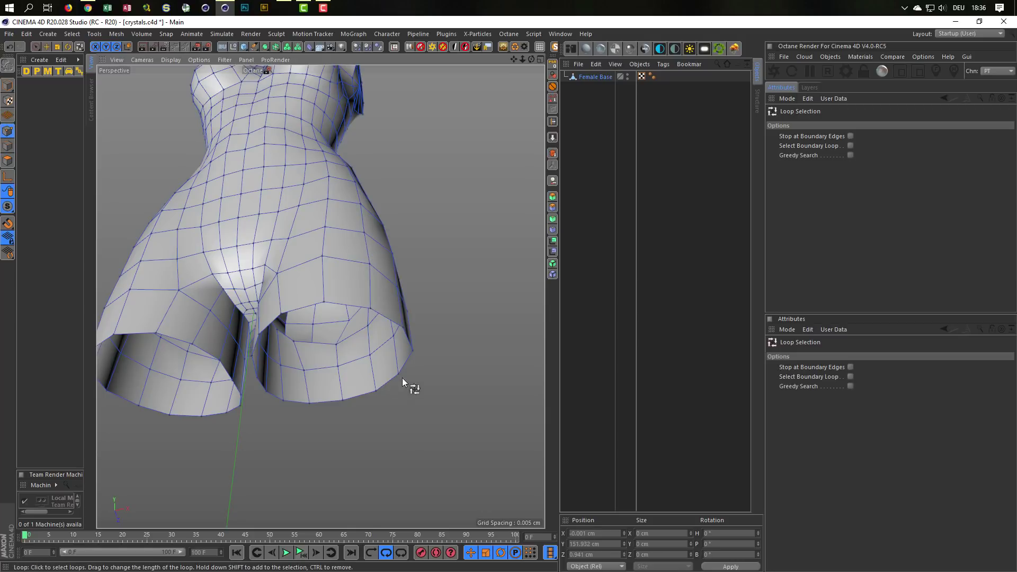
pyautogui.click(396, 322)
pyautogui.rightClick(499, 346)
pyautogui.click(525, 509)
pyautogui.click(501, 350)
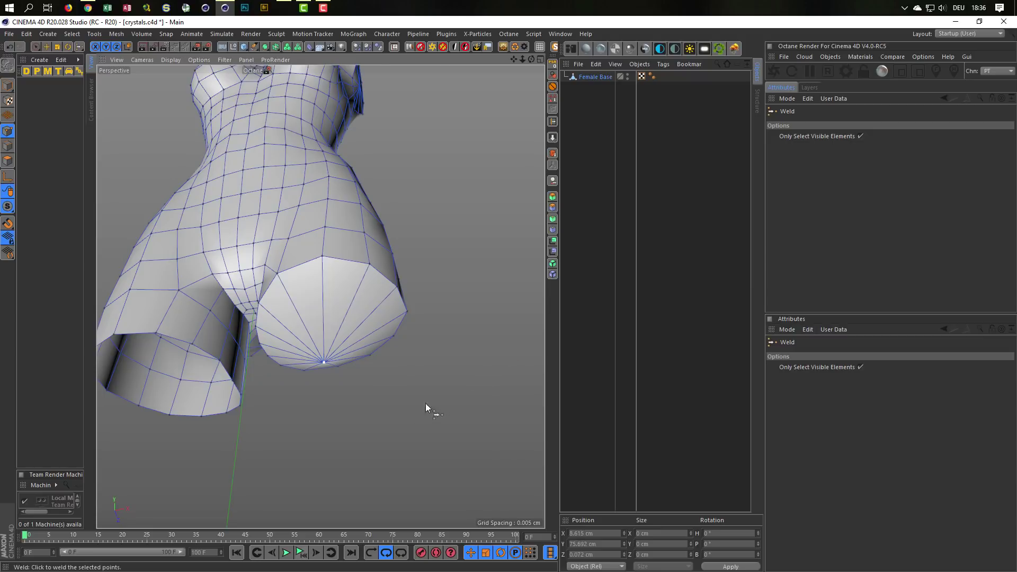
pyautogui.moveTo(425, 409)
pyautogui.keyDown('alt'); pyautogui.mouseDown()
pyautogui.moveTo(492, 372)
pyautogui.moveTo(435, 405)
pyautogui.moveTo(411, 405)
pyautogui.mouseUp(); pyautogui.keyUp('alt')
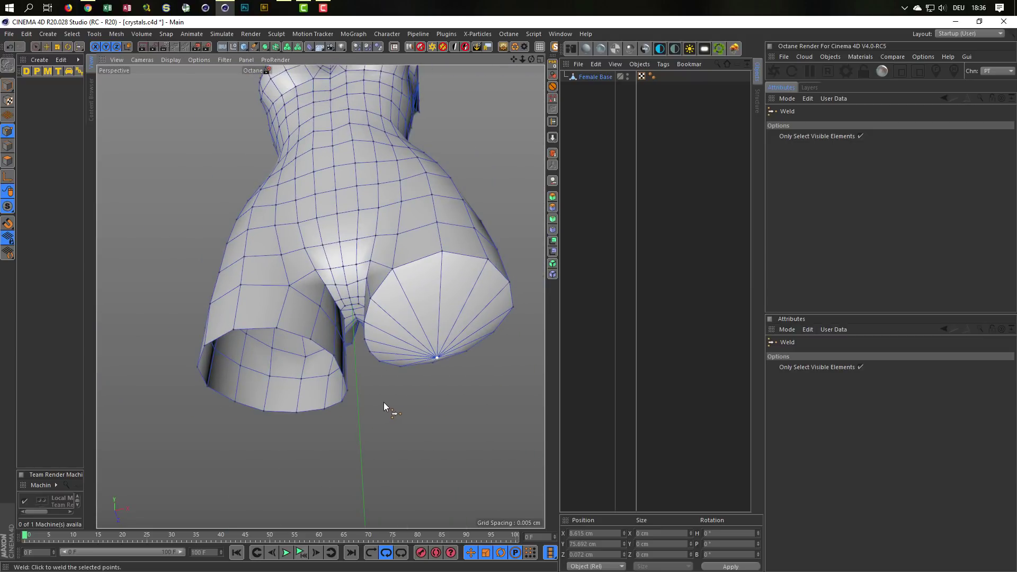
# Loop-select the second leg rim and weld it into one point with M~Q.
pyautogui.press('u')
pyautogui.press('l')
pyautogui.click(340, 365)
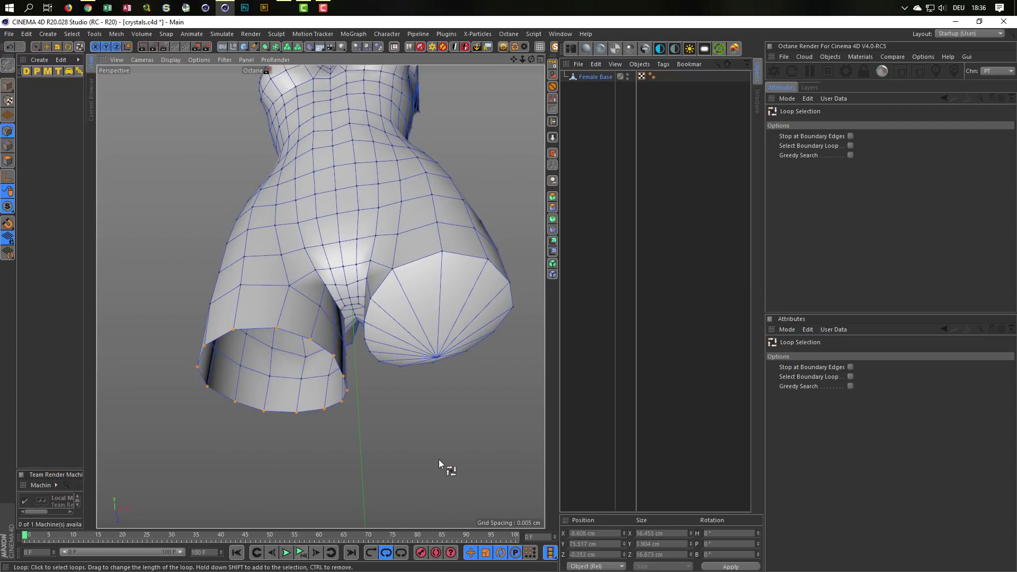
pyautogui.press('m')
pyautogui.press('q')
pyautogui.click(437, 454)
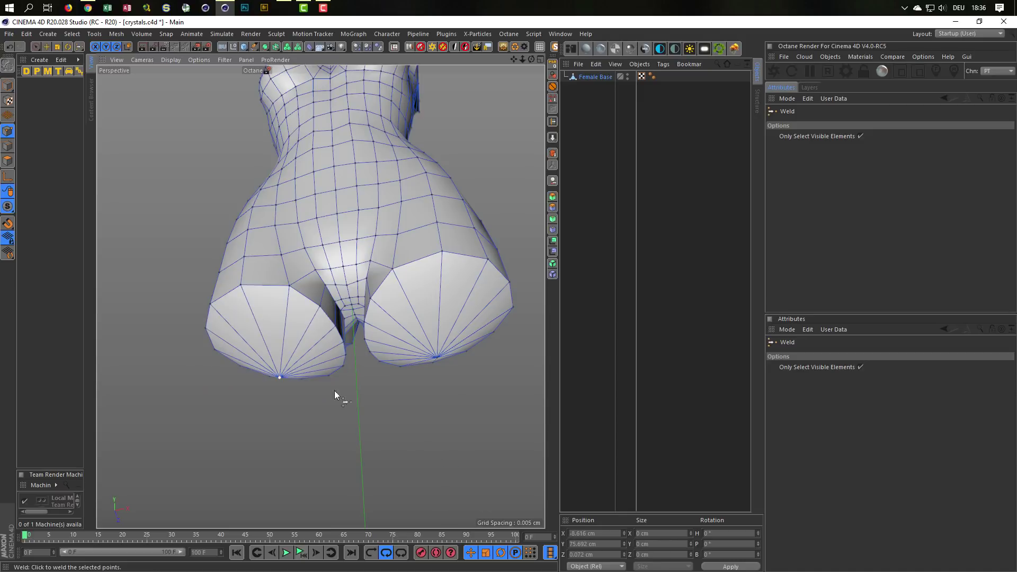
# Select both welded leg points, test raising them, then undo the move.
pyautogui.click(34, 47)
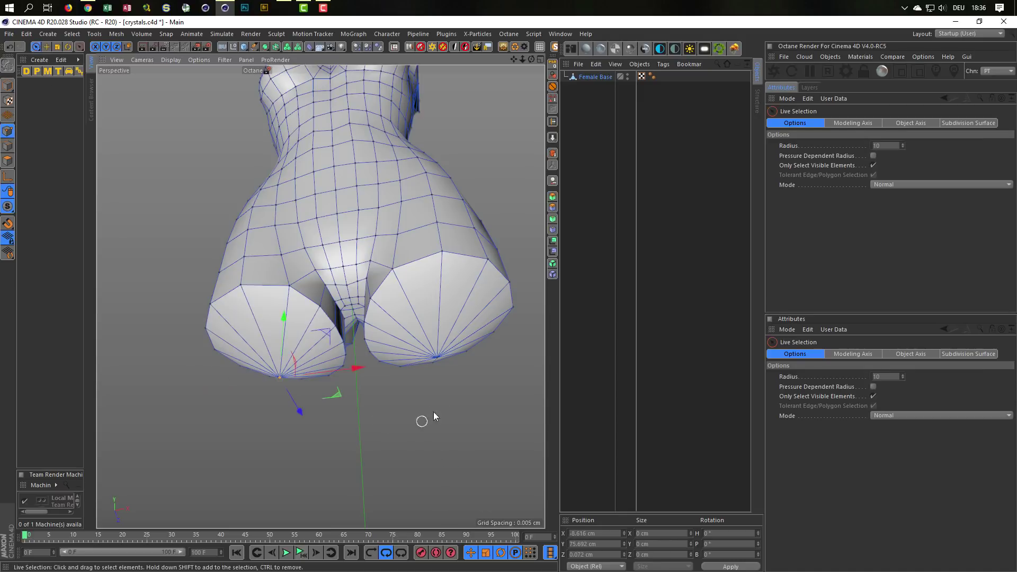
pyautogui.keyDown('shift'); pyautogui.click(437, 358); pyautogui.keyUp('shift')
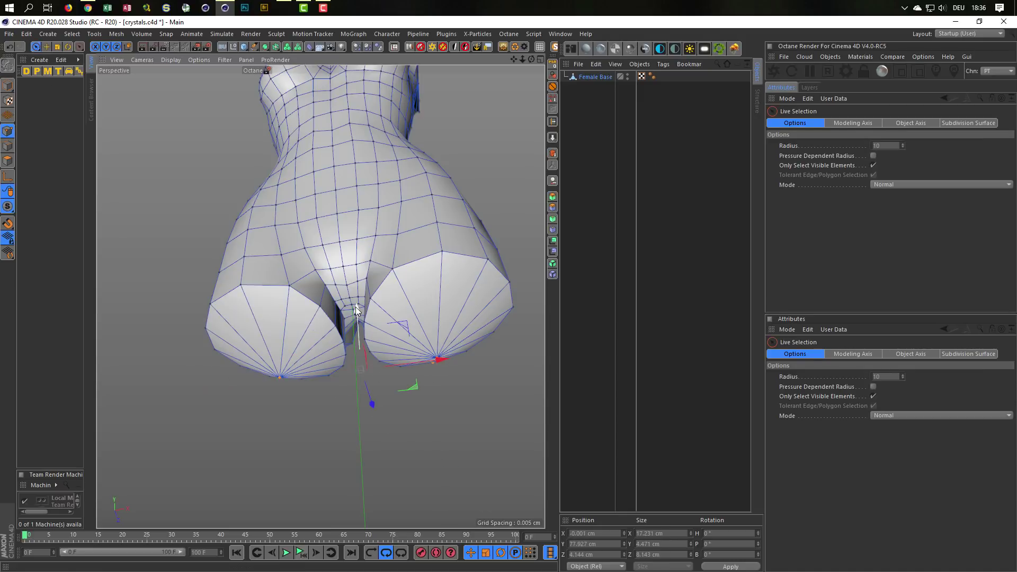
pyautogui.moveTo(355, 307); pyautogui.dragTo(359, 281)
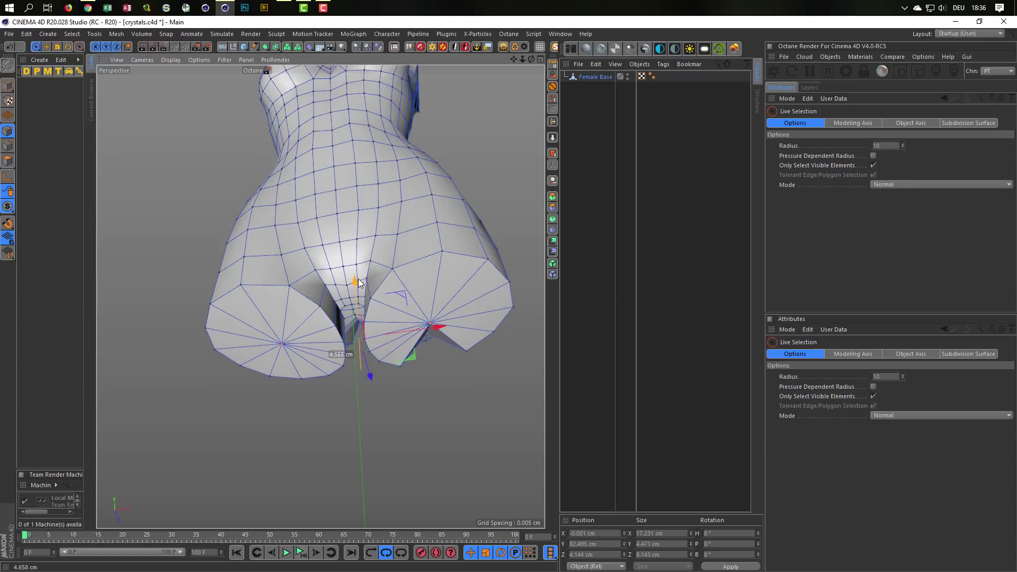
pyautogui.hotkey('ctrl', 'z')
# Inspect the closed legs from below and switch back to Model mode.
pyautogui.moveTo(396, 336)
pyautogui.keyDown('alt'); pyautogui.mouseDown()
pyautogui.moveTo(497, 351)
pyautogui.moveTo(311, 282)
pyautogui.moveTo(333, 266)
pyautogui.moveTo(320, 241)
pyautogui.moveTo(350, 246)
pyautogui.moveTo(282, 327)
pyautogui.mouseUp(); pyautogui.keyUp('alt')
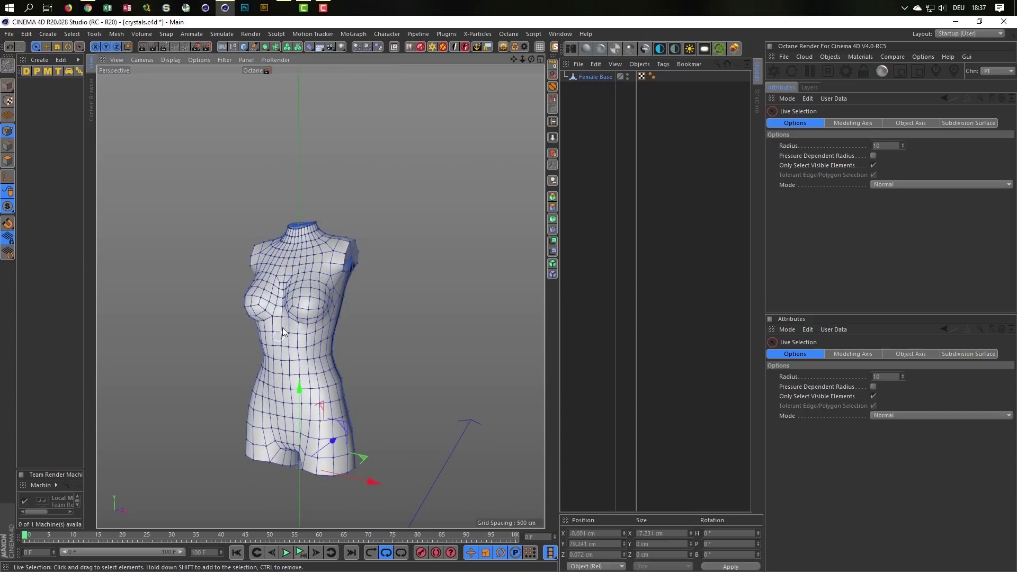
pyautogui.keyDown('alt'); pyautogui.moveTo(325, 282); pyautogui.dragTo(316, 261); pyautogui.keyUp('alt')
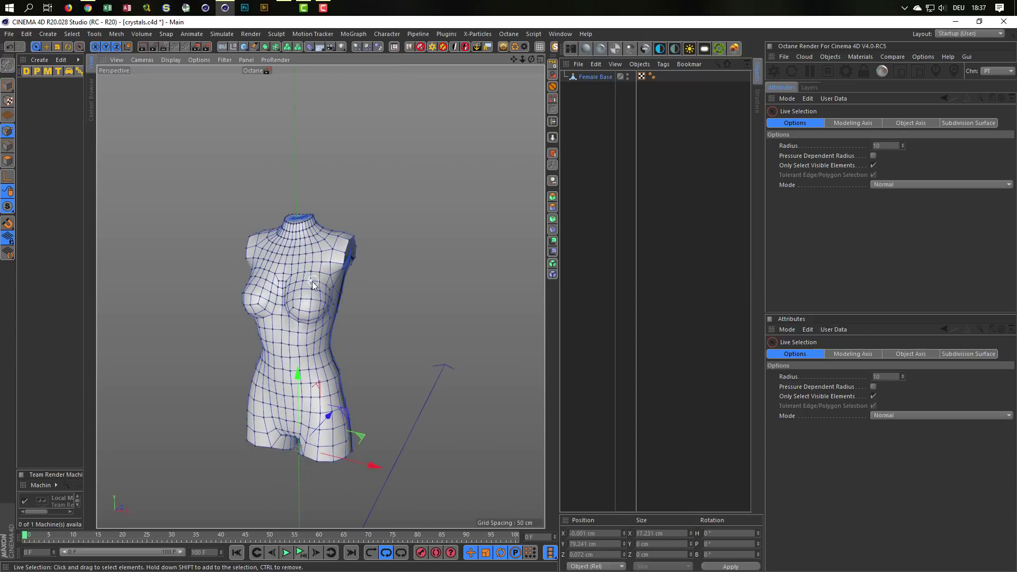
pyautogui.scroll(3, 309, 269)
pyautogui.click(8, 85)
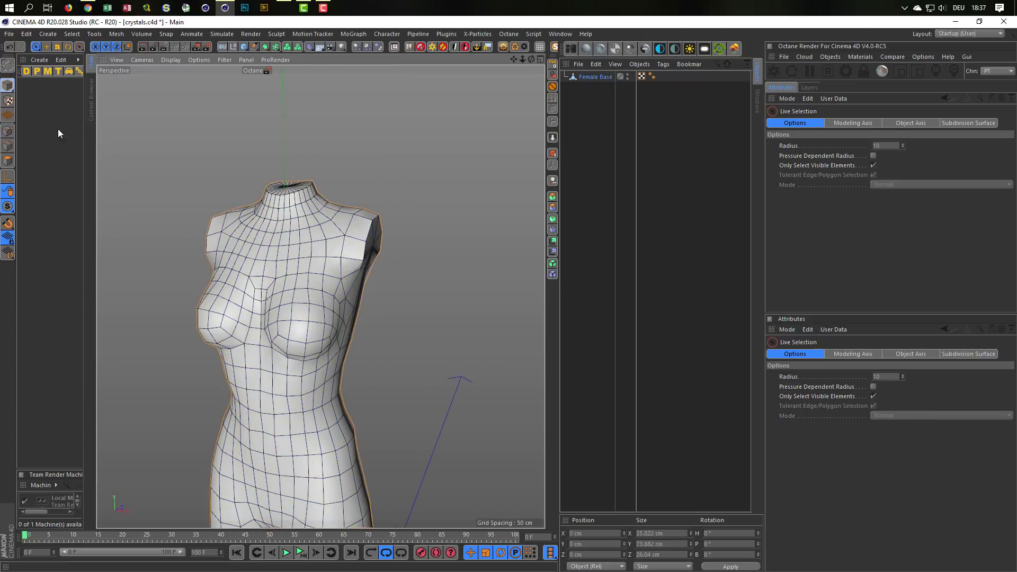
# Orbit the torso, then recheck the Behance crystal-torso reference in Chrome and minimize it.
pyautogui.keyDown('alt'); pyautogui.moveTo(350, 311); pyautogui.dragTo(396, 320); pyautogui.keyUp('alt')
pyautogui.keyDown('alt'); pyautogui.moveTo(336, 288); pyautogui.dragTo(381, 231); pyautogui.keyUp('alt')
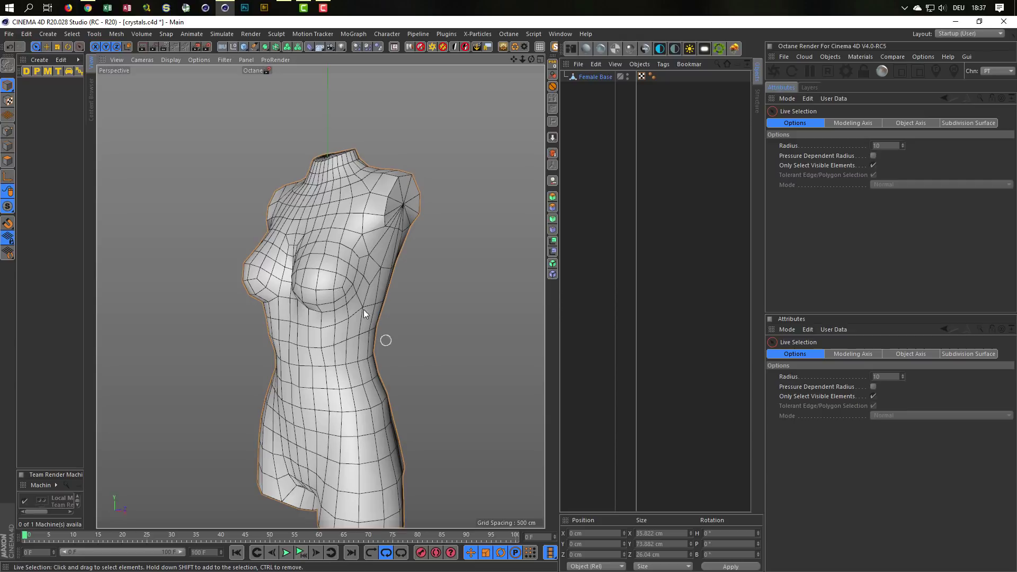
pyautogui.click(88, 8)
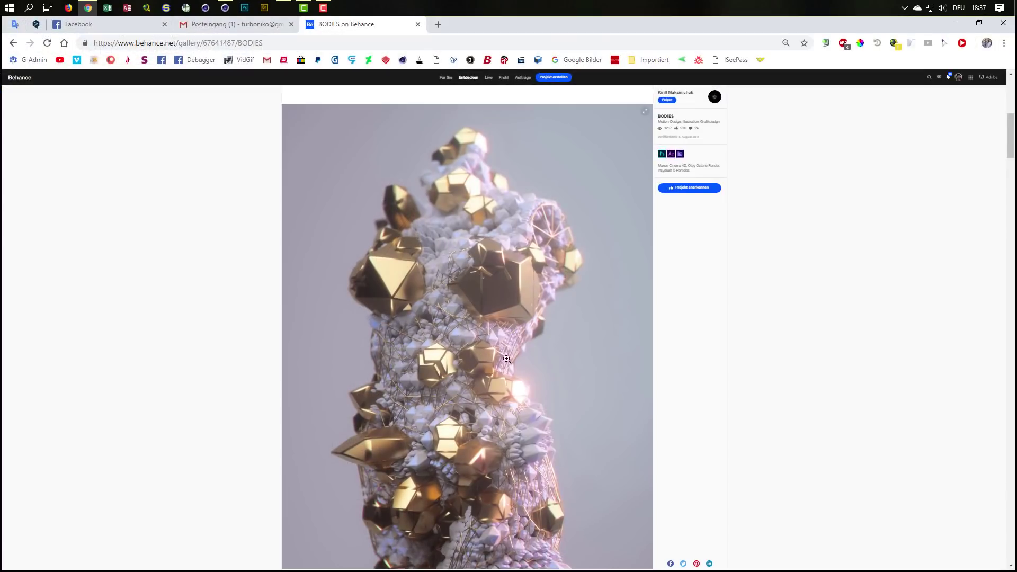
pyautogui.click(958, 22)
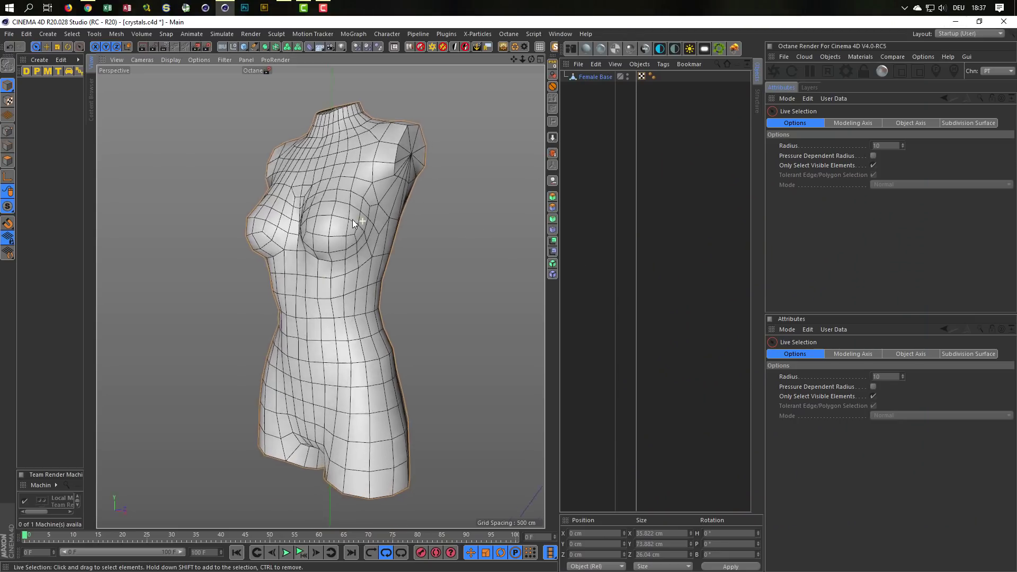
# Select Female Base in the Object Manager and open the Deformer palette.
pyautogui.keyDown('alt'); pyautogui.moveTo(351, 219); pyautogui.dragTo(345, 272); pyautogui.keyUp('alt')
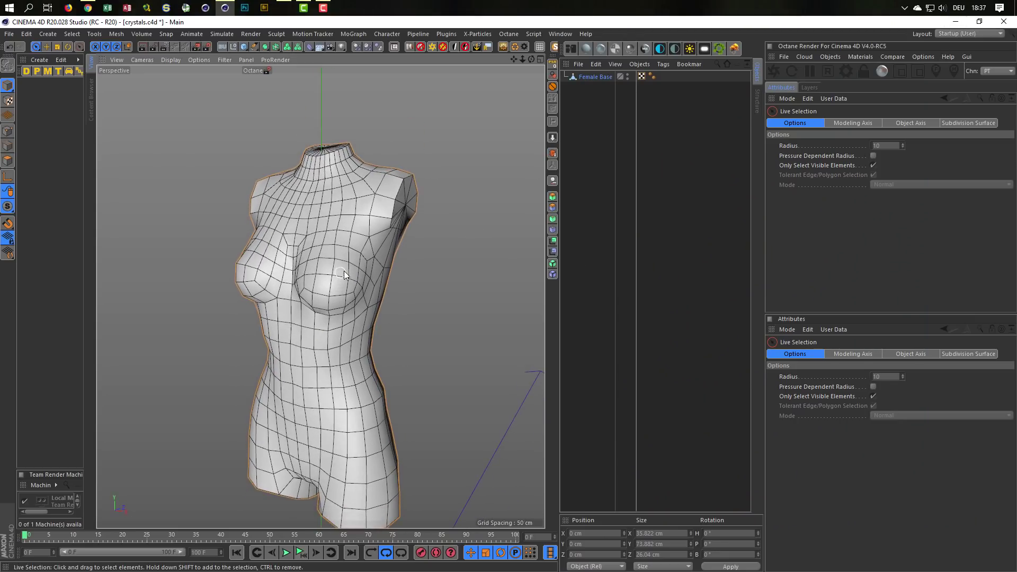
pyautogui.click(593, 78)
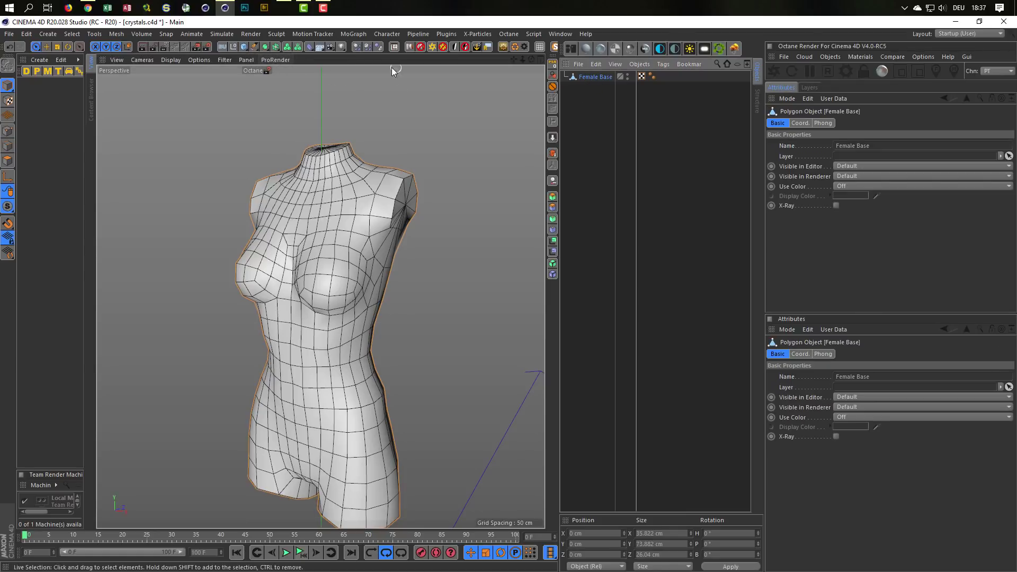
pyautogui.click(310, 46)
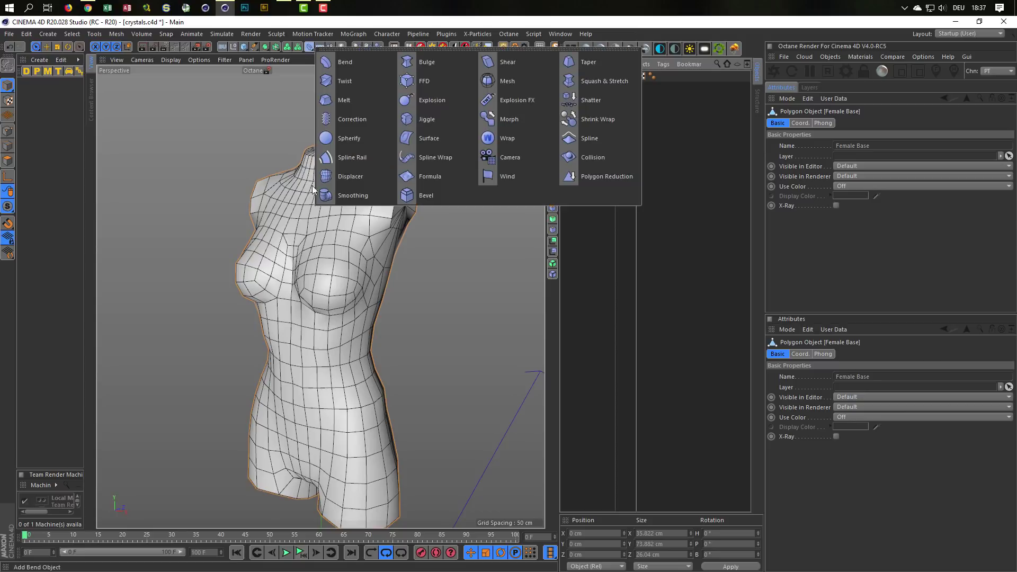
# Add a Polygon Reduction deformer under Female Base at 50% Reduction Strength.
pyautogui.keyDown('shift'); pyautogui.click(593, 175); pyautogui.keyUp('shift')
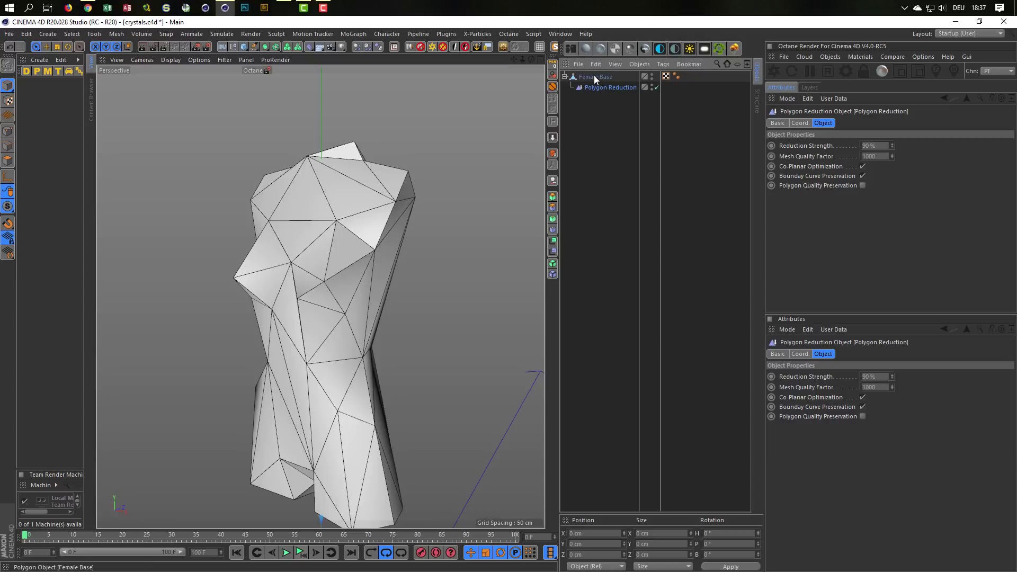
pyautogui.click(593, 75)
pyautogui.click(595, 87)
pyautogui.click(879, 145)
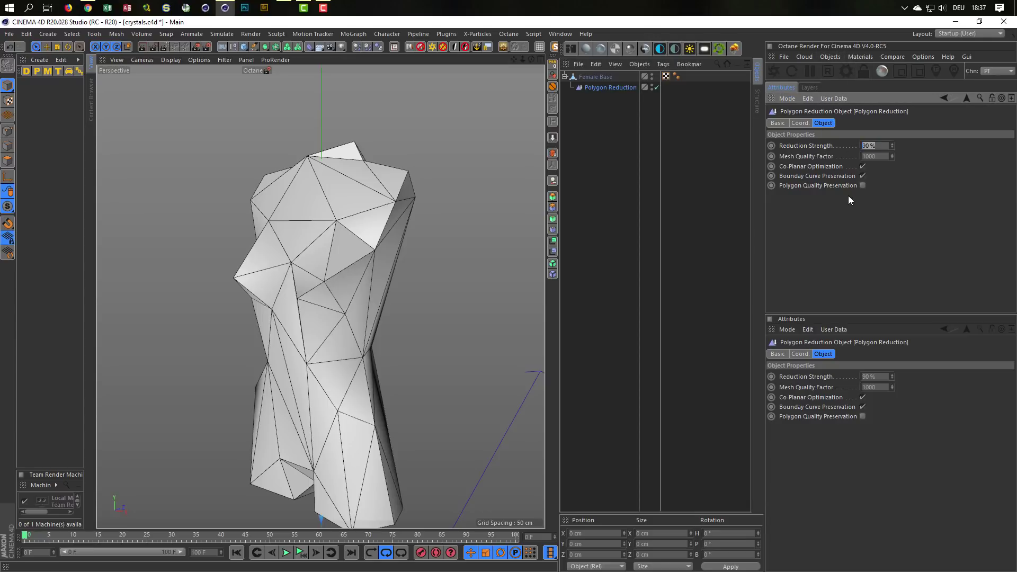
pyautogui.write('50')
pyautogui.press('Return')
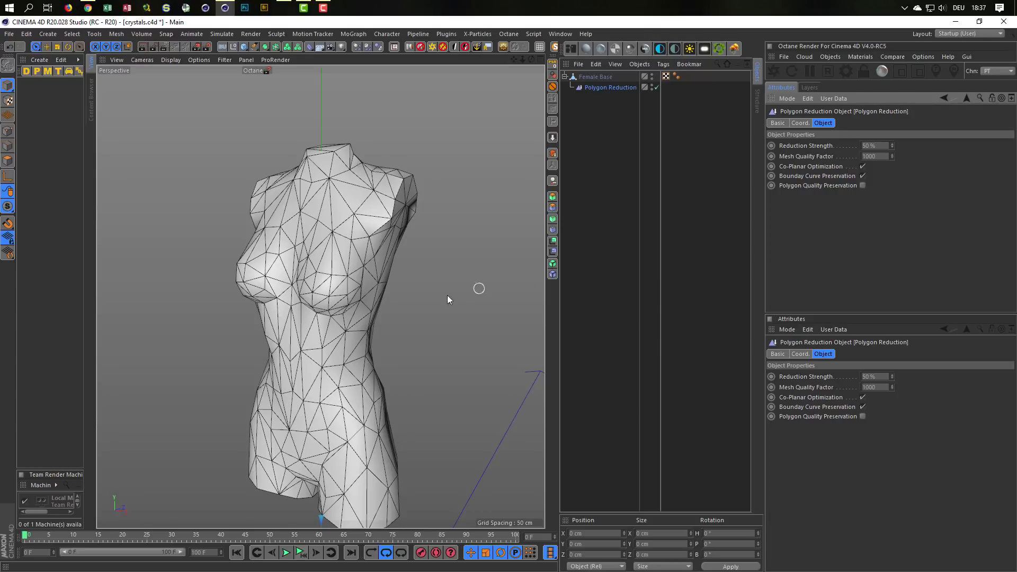
# Compare Polygon Quality Preservation on and off, leaving it enabled.
pyautogui.moveTo(447, 294)
pyautogui.keyDown('alt'); pyautogui.mouseDown()
pyautogui.moveTo(360, 300)
pyautogui.moveTo(399, 324)
pyautogui.moveTo(390, 305)
pyautogui.mouseUp(); pyautogui.keyUp('alt')
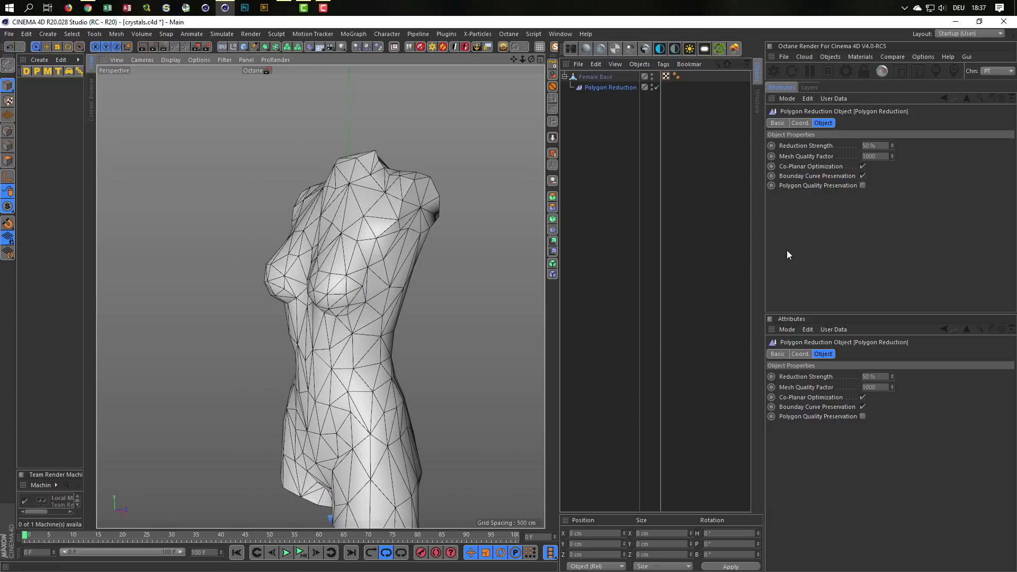
pyautogui.click(863, 186)
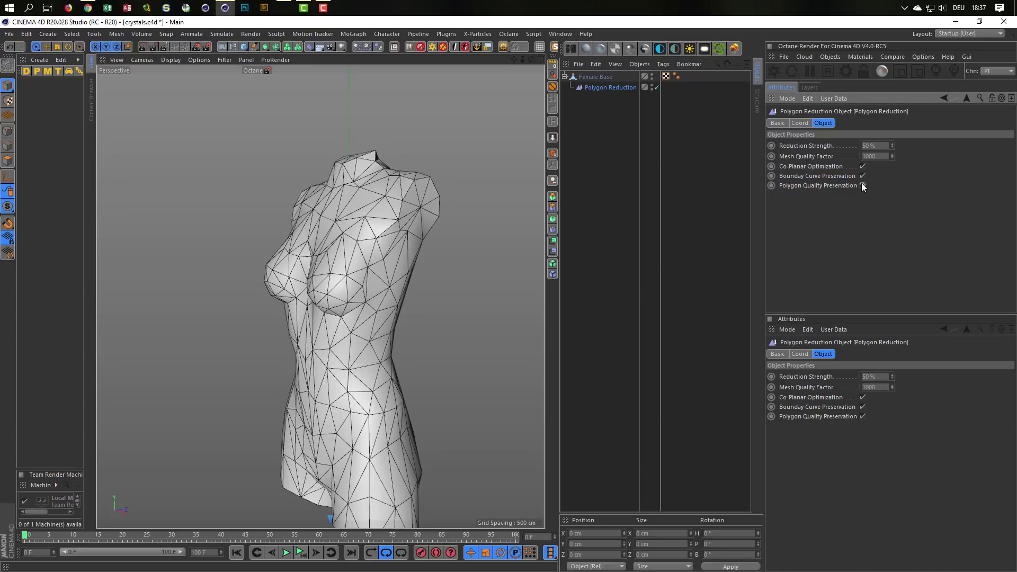
pyautogui.click(862, 185)
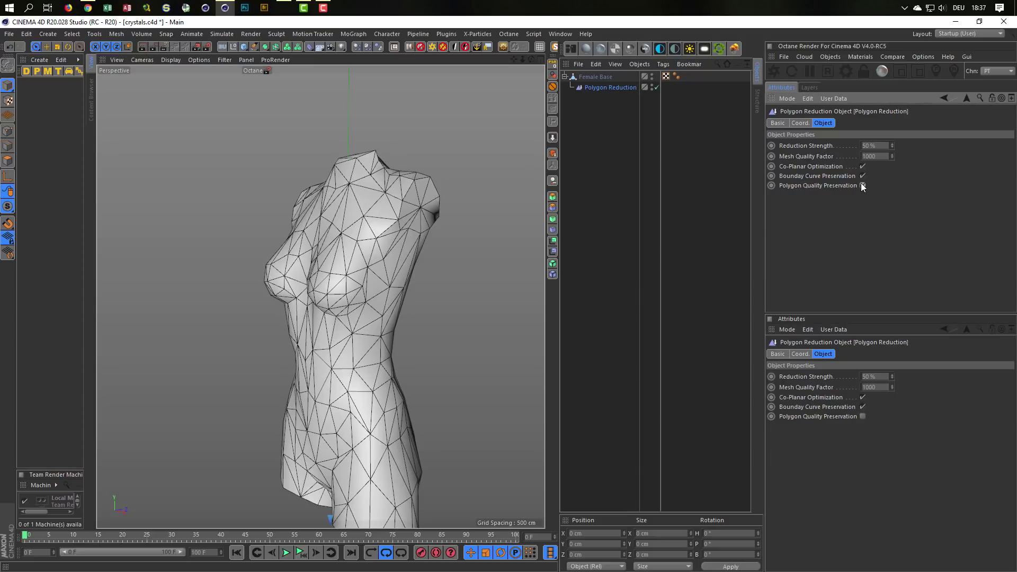
pyautogui.click(863, 185)
pyautogui.click(862, 185)
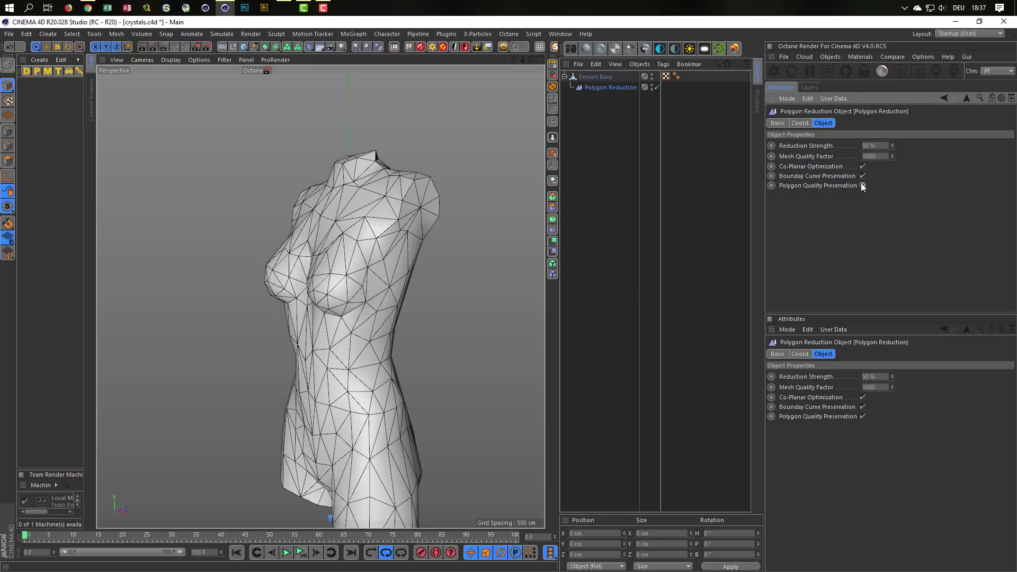
pyautogui.moveTo(278, 301)
pyautogui.keyDown('alt'); pyautogui.mouseDown()
pyautogui.moveTo(196, 304)
pyautogui.moveTo(246, 295)
pyautogui.mouseUp(); pyautogui.keyUp('alt')
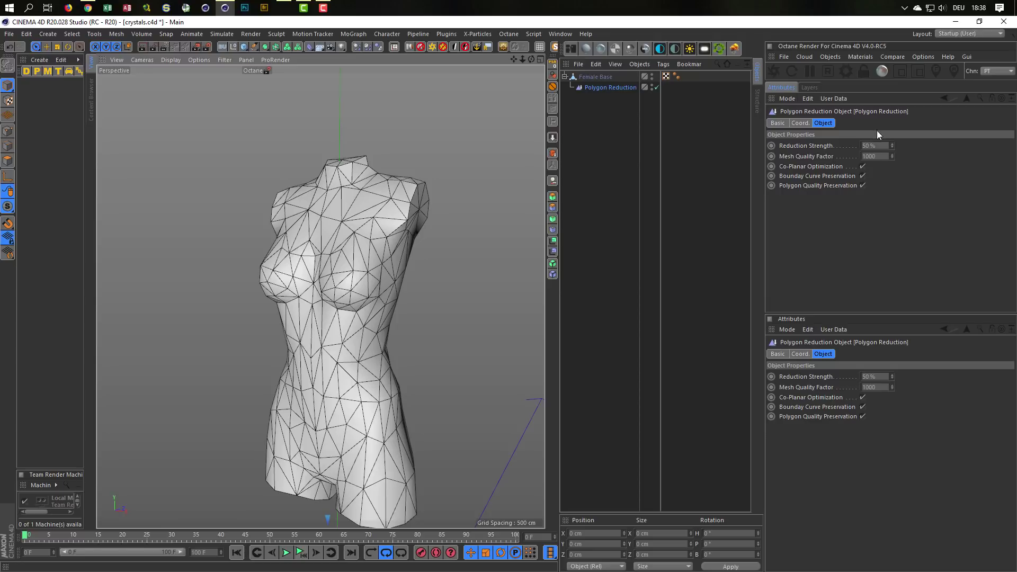
# Try Reduction Strength values of 60% and then 40%.
pyautogui.click(877, 146)
pyautogui.write('60')
pyautogui.press('Return')
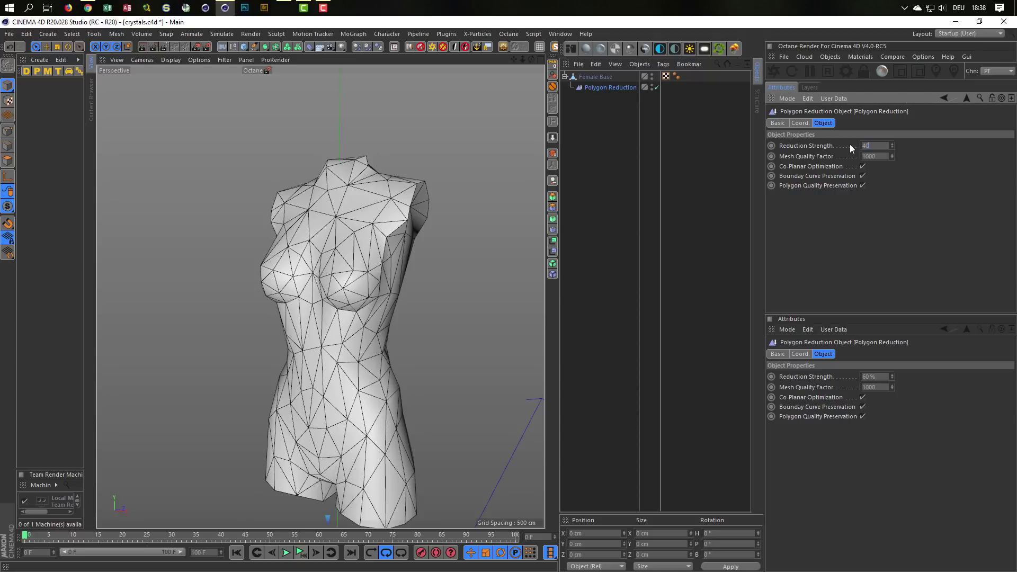
pyautogui.press('Return')
pyautogui.moveTo(326, 298)
pyautogui.keyDown('alt'); pyautogui.mouseDown()
pyautogui.moveTo(419, 314)
pyautogui.moveTo(380, 288)
pyautogui.moveTo(330, 295)
pyautogui.mouseUp(); pyautogui.keyUp('alt')
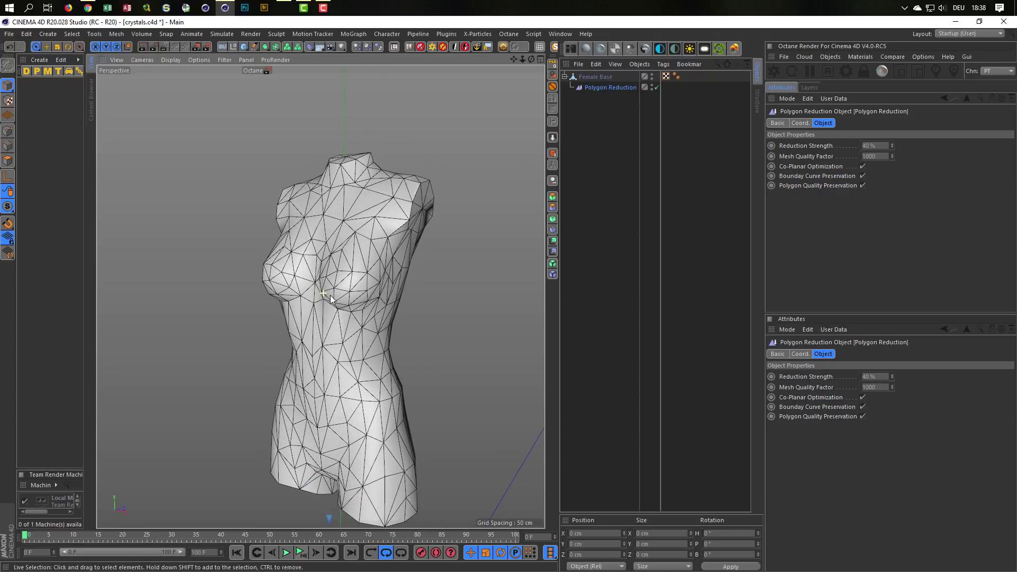
# Step the Reduction Strength down from 40% to about 28-29%.
pyautogui.click(891, 145)
pyautogui.click(892, 145)
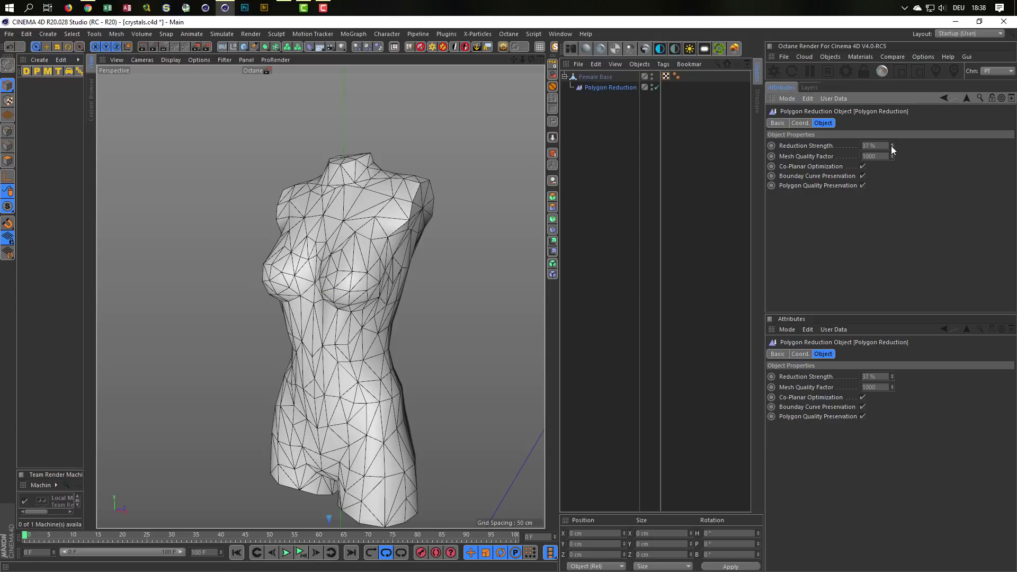
pyautogui.click(892, 145)
pyautogui.click(891, 145)
pyautogui.click(892, 145)
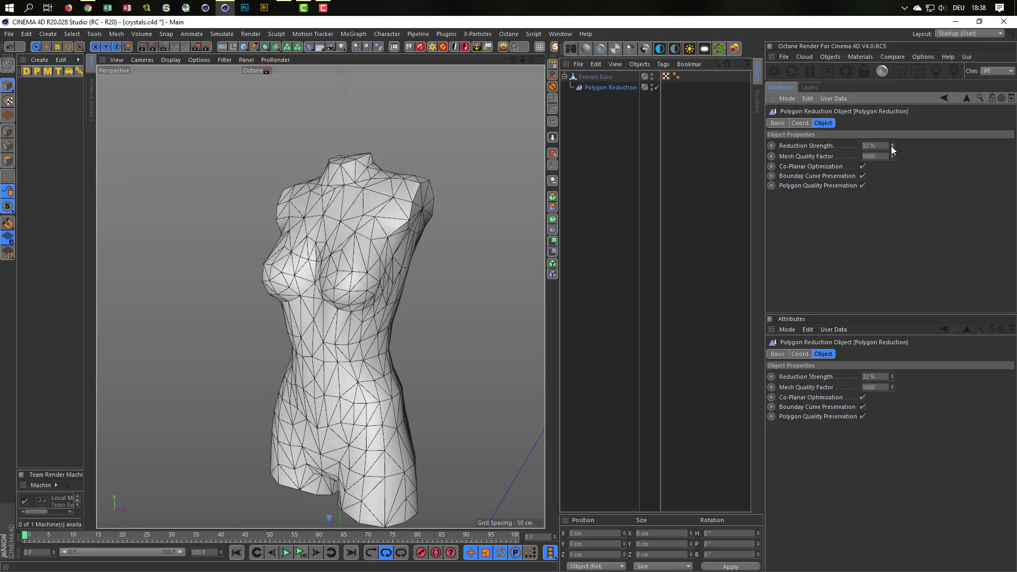
pyautogui.click(892, 145)
pyautogui.click(891, 145)
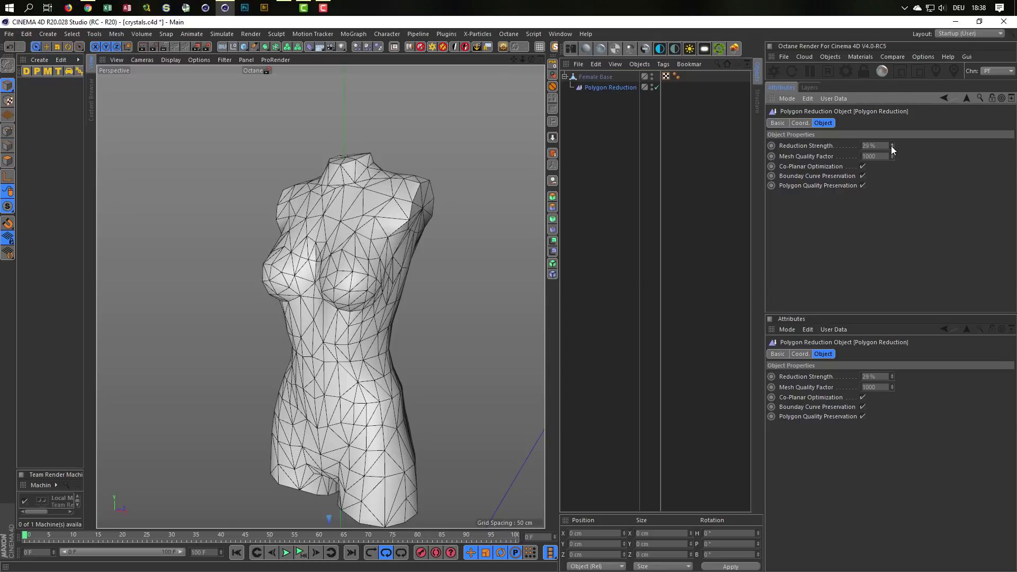
pyautogui.click(891, 146)
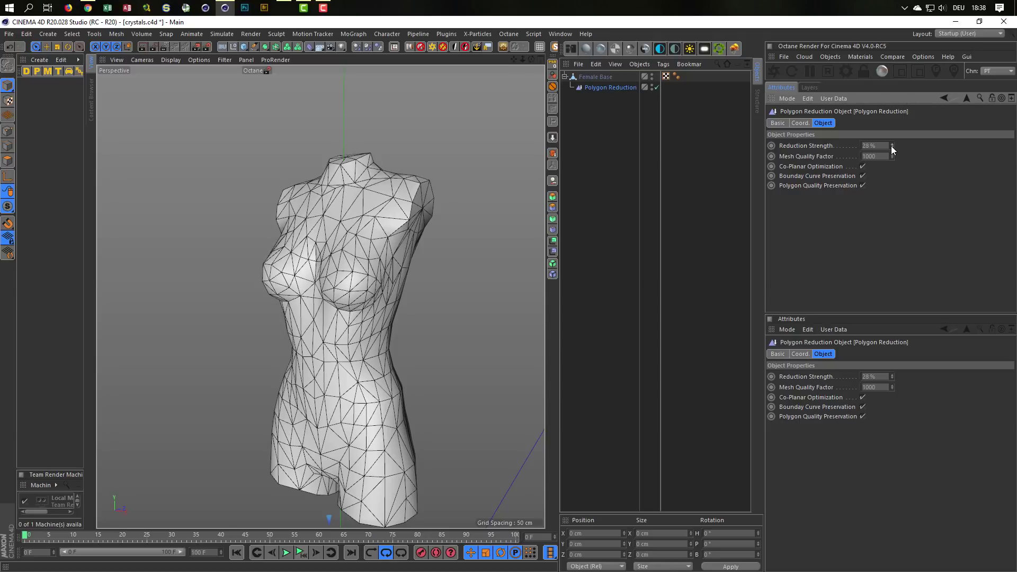
pyautogui.moveTo(373, 240)
pyautogui.keyDown('alt'); pyautogui.mouseDown()
pyautogui.moveTo(269, 244)
pyautogui.moveTo(332, 243)
pyautogui.moveTo(303, 296)
pyautogui.mouseUp(); pyautogui.keyUp('alt')
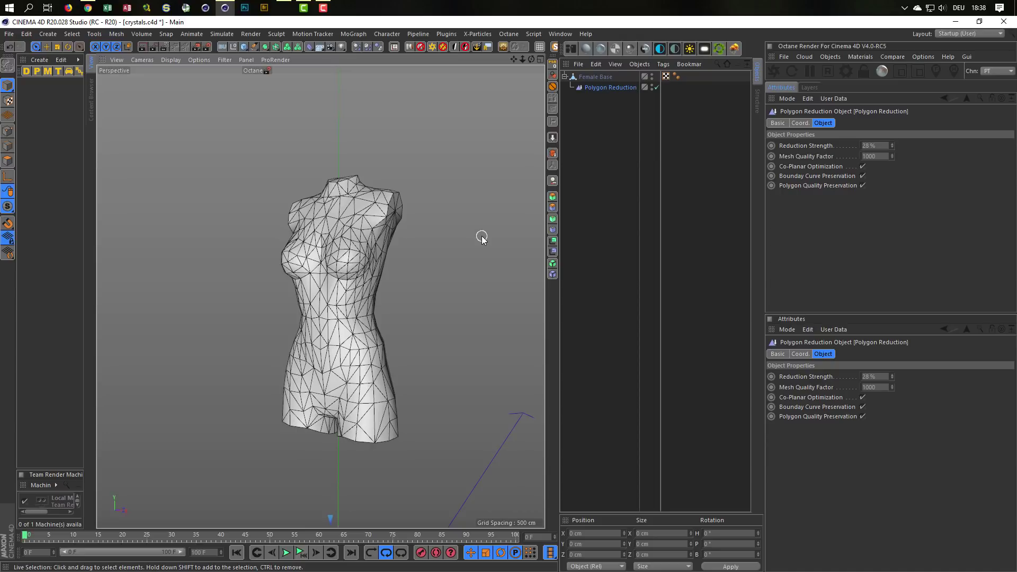
# Create a Female Base Instance and place it below the torso in the hierarchy.
pyautogui.click(588, 77)
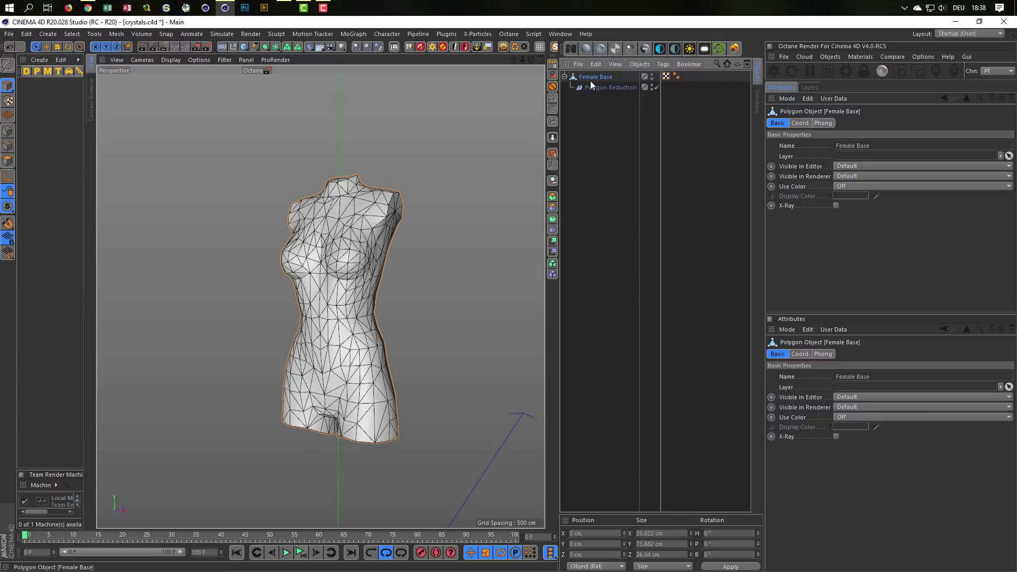
pyautogui.click(275, 46)
pyautogui.click(459, 81)
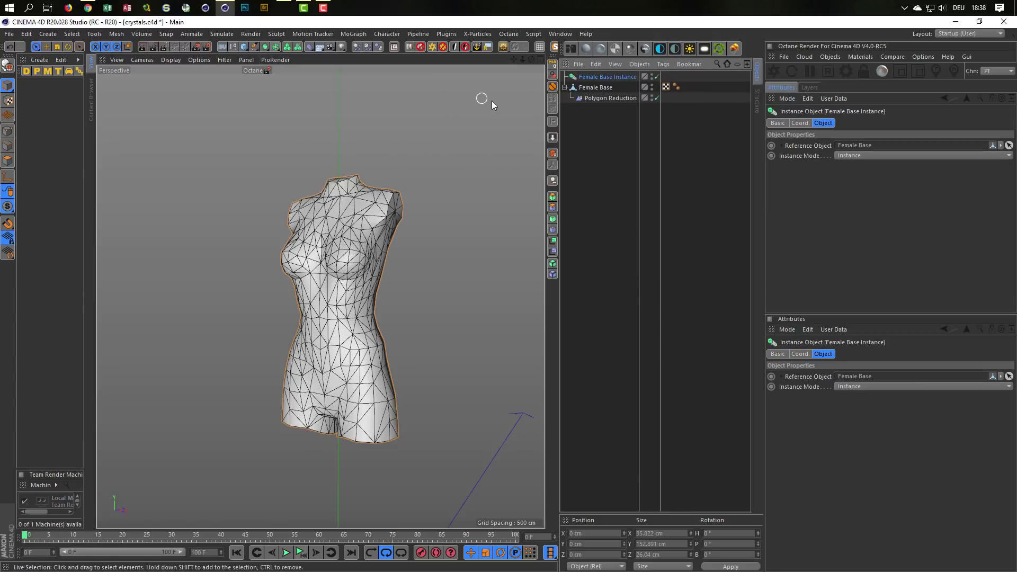
pyautogui.moveTo(606, 138); pyautogui.dragTo(596, 106)
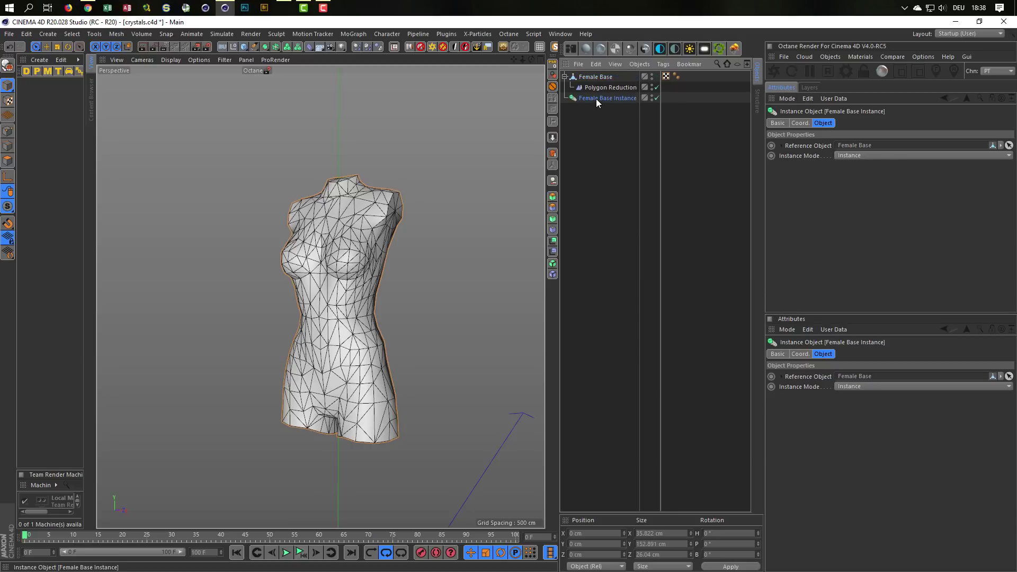
# Scroll the Object Manager back up and reopen the Generators palette.
pyautogui.scroll(1, 362, 218)
pyautogui.scroll(2, 362, 217)
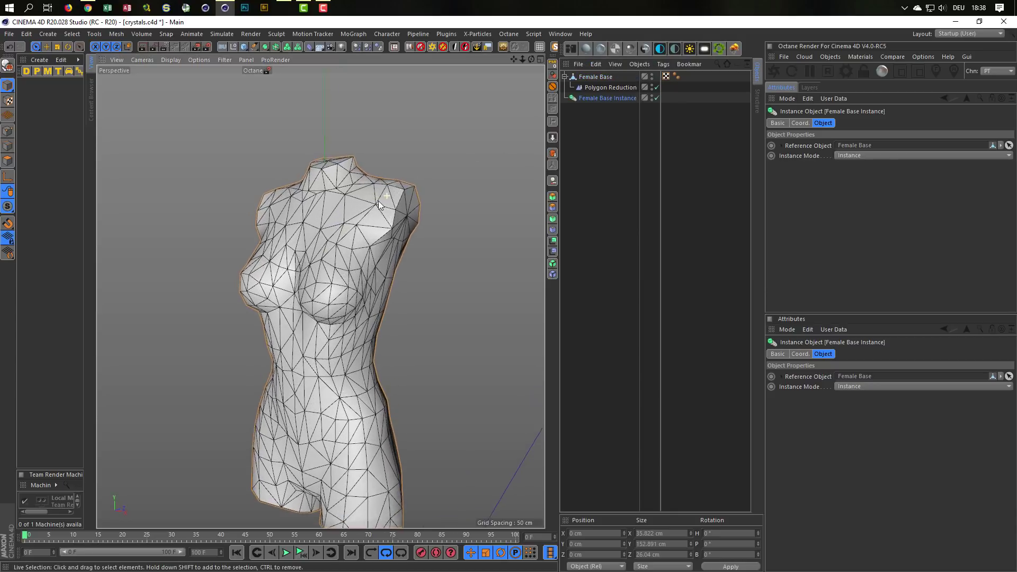
pyautogui.scroll(2, 362, 217)
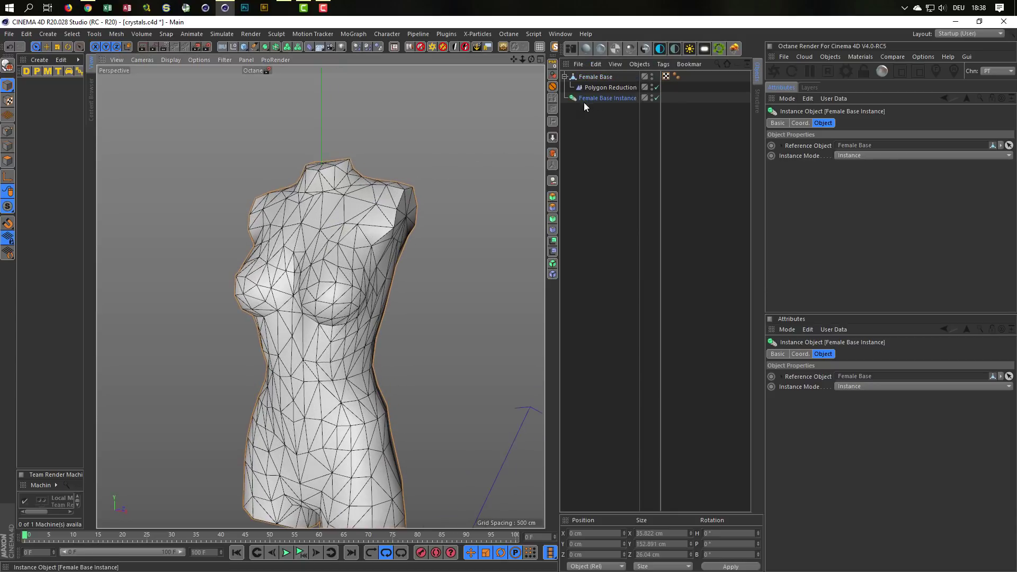
pyautogui.click(276, 49)
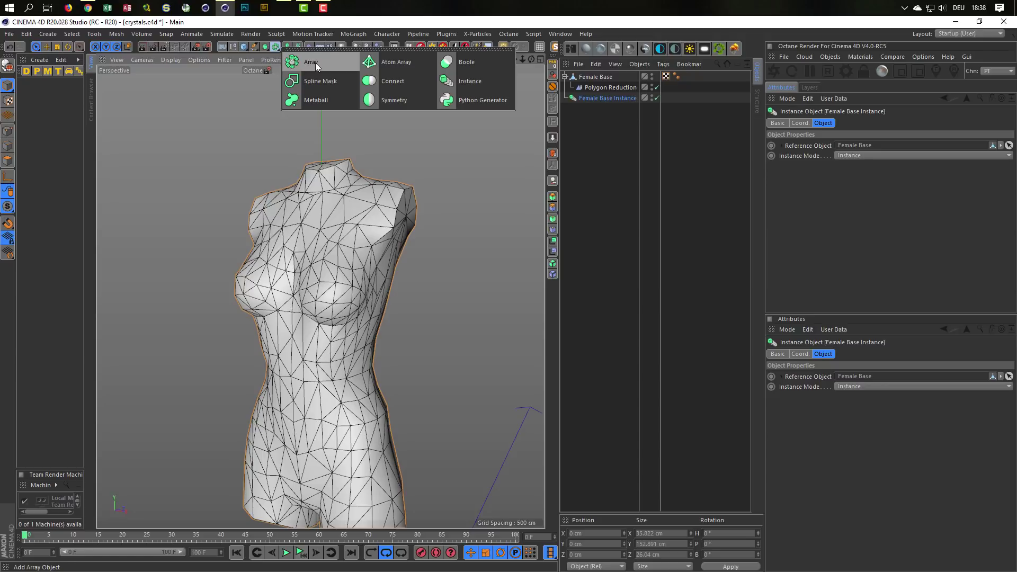
# Try an Array generator, undo it, and reselect Female Base Instance.
pyautogui.keyDown('alt'); pyautogui.click(316, 62); pyautogui.keyUp('alt')
pyautogui.keyDown('alt'); pyautogui.moveTo(409, 242); pyautogui.dragTo(297, 195); pyautogui.keyUp('alt')
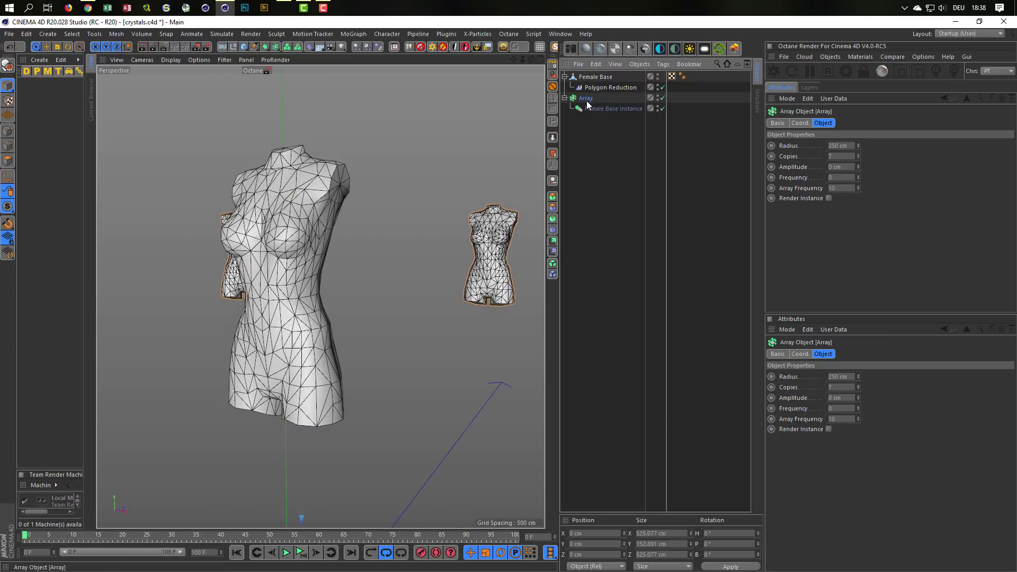
pyautogui.hotkey('ctrl', 'z')
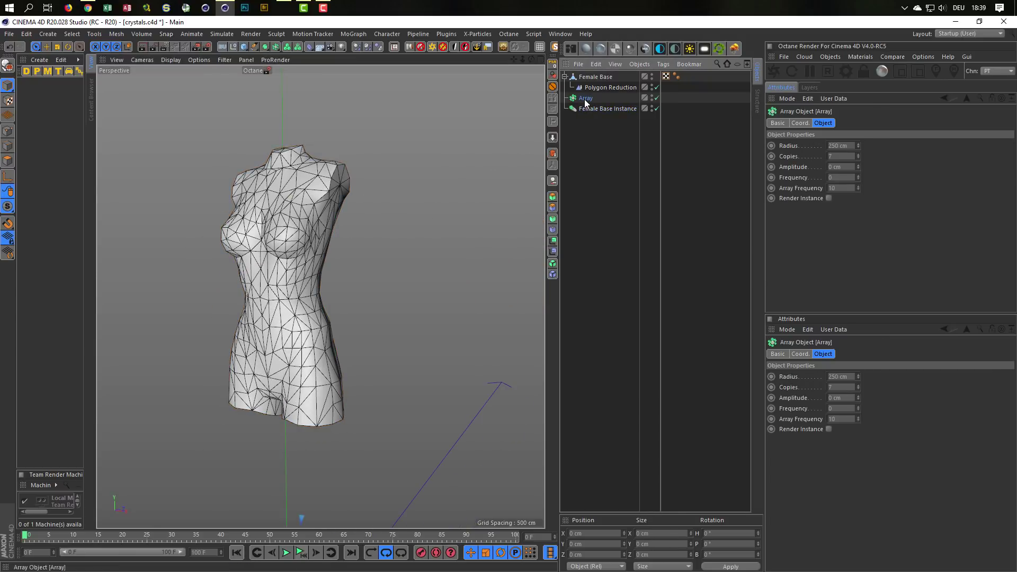
pyautogui.click(585, 101)
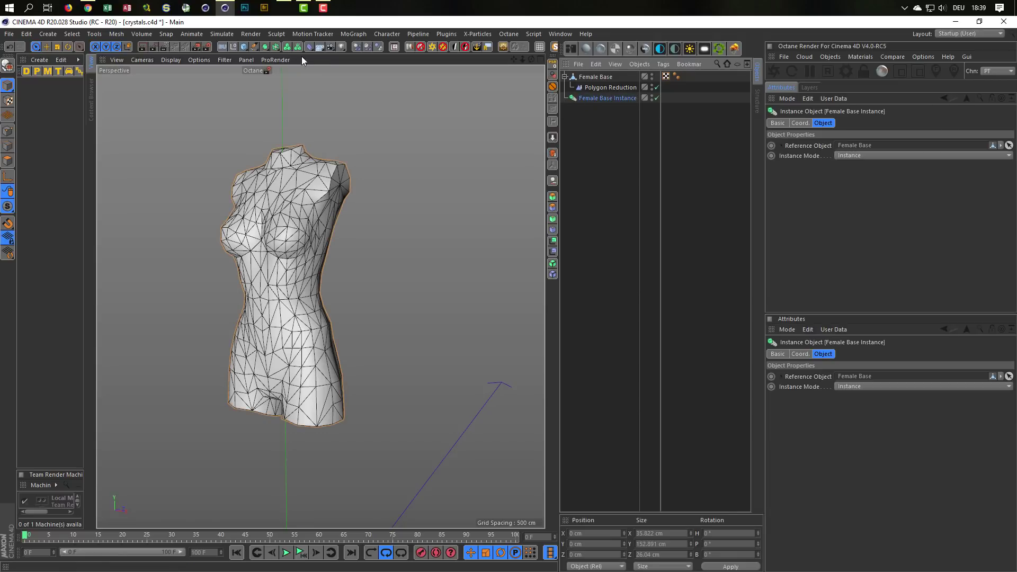
# Wrap the instance in an Atom Array with 0.1 cm cylinder and sphere radii.
pyautogui.click(274, 47)
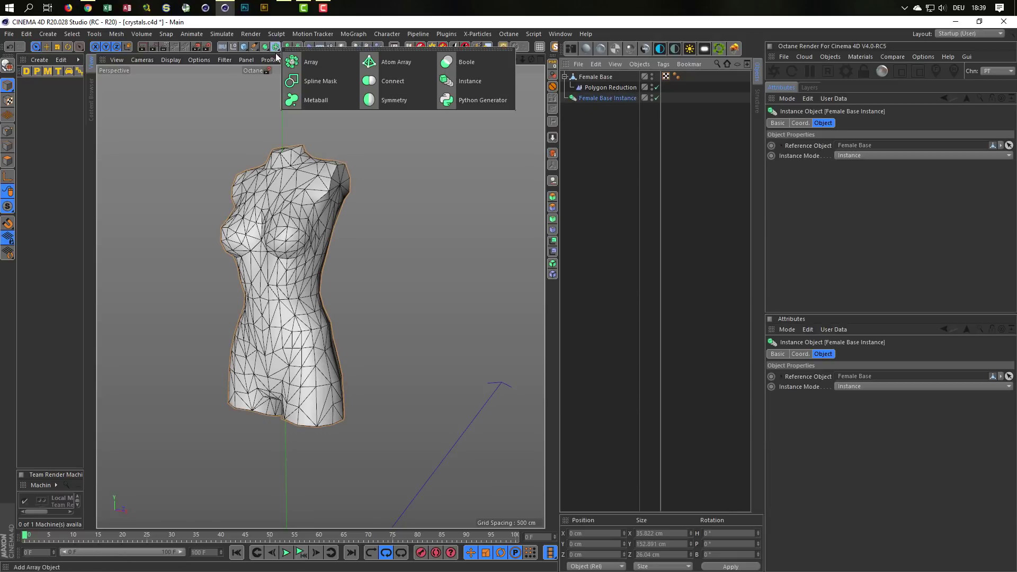
pyautogui.keyDown('alt'); pyautogui.click(386, 61); pyautogui.keyUp('alt')
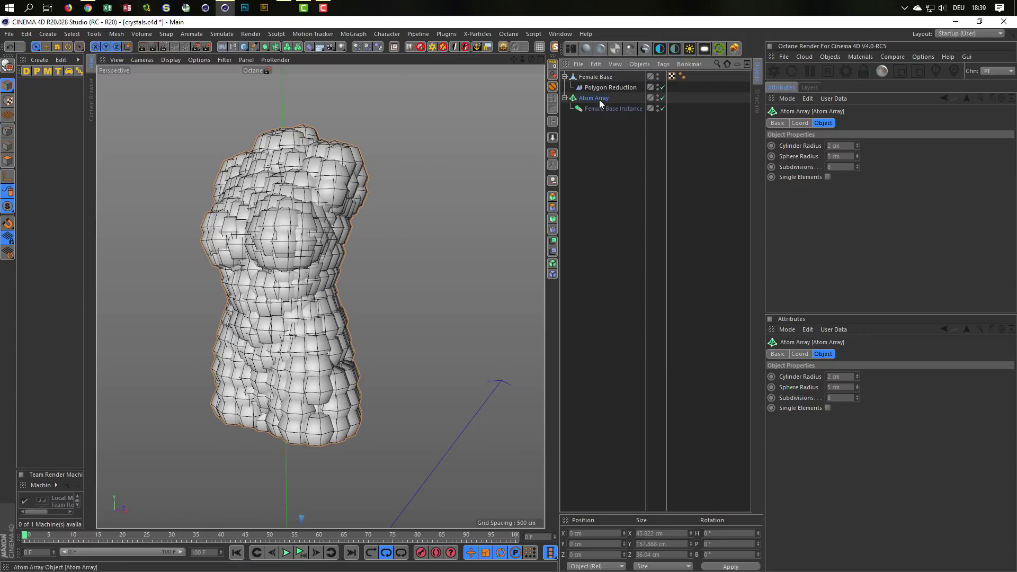
pyautogui.click(845, 146)
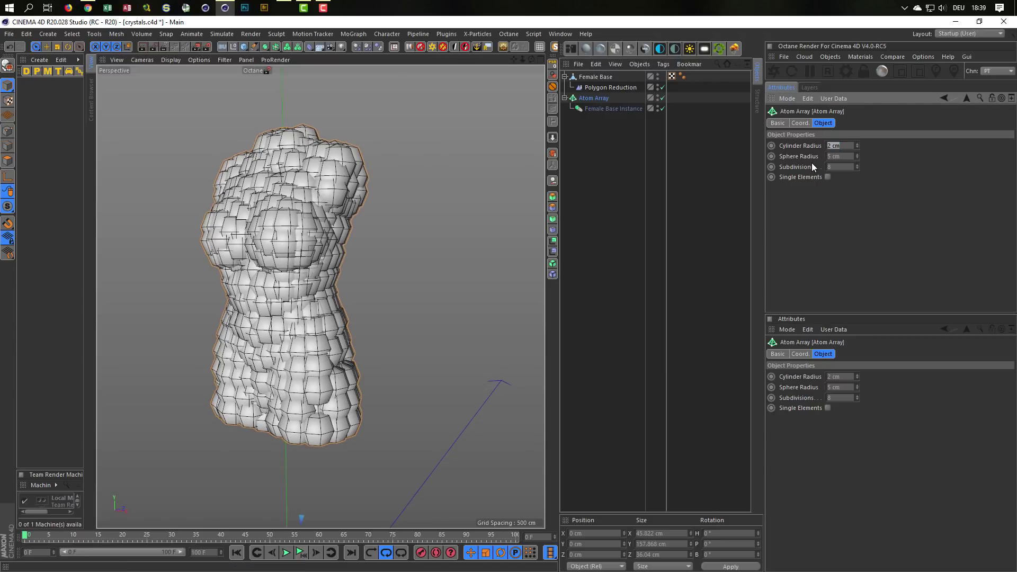
pyautogui.write('0.1')
pyautogui.press('Return')
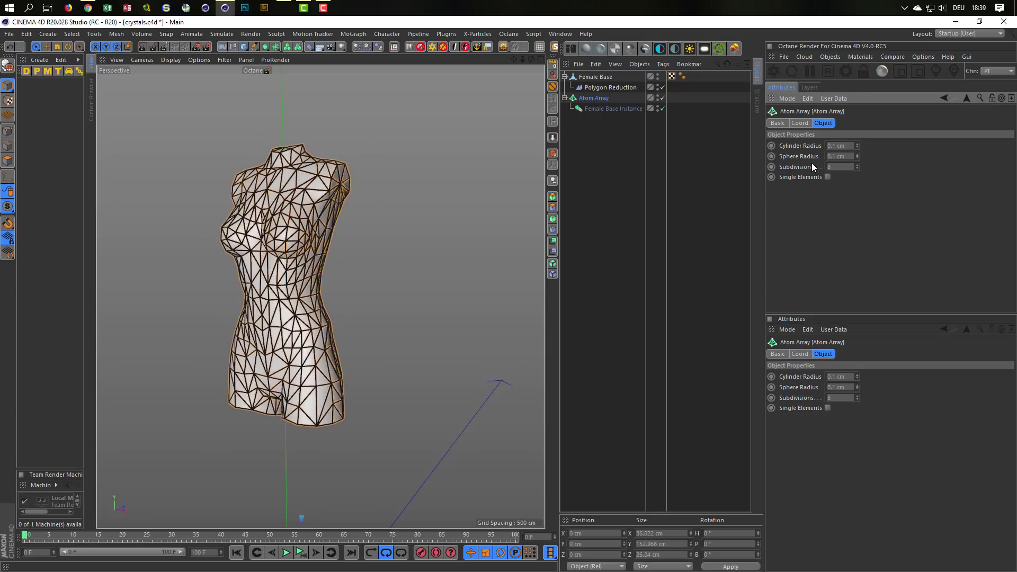
pyautogui.scroll(3, 348, 234)
pyautogui.scroll(3, 366, 196)
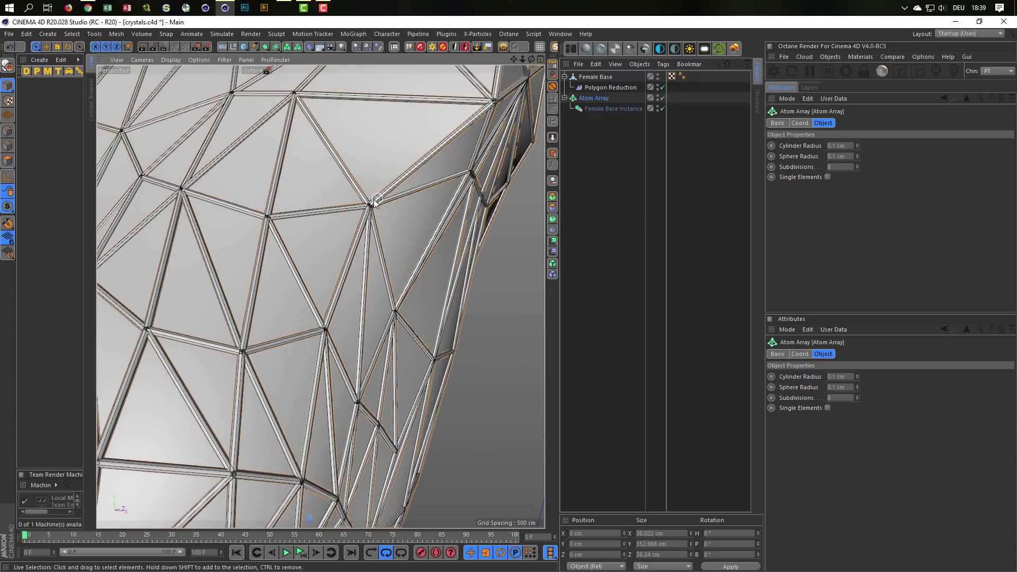
pyautogui.scroll(3, 329, 212)
pyautogui.scroll(-5, 313, 225)
pyautogui.moveTo(318, 227)
pyautogui.keyDown('alt'); pyautogui.mouseDown()
pyautogui.moveTo(363, 223)
pyautogui.moveTo(348, 271)
pyautogui.moveTo(381, 249)
pyautogui.mouseUp(); pyautogui.keyUp('alt')
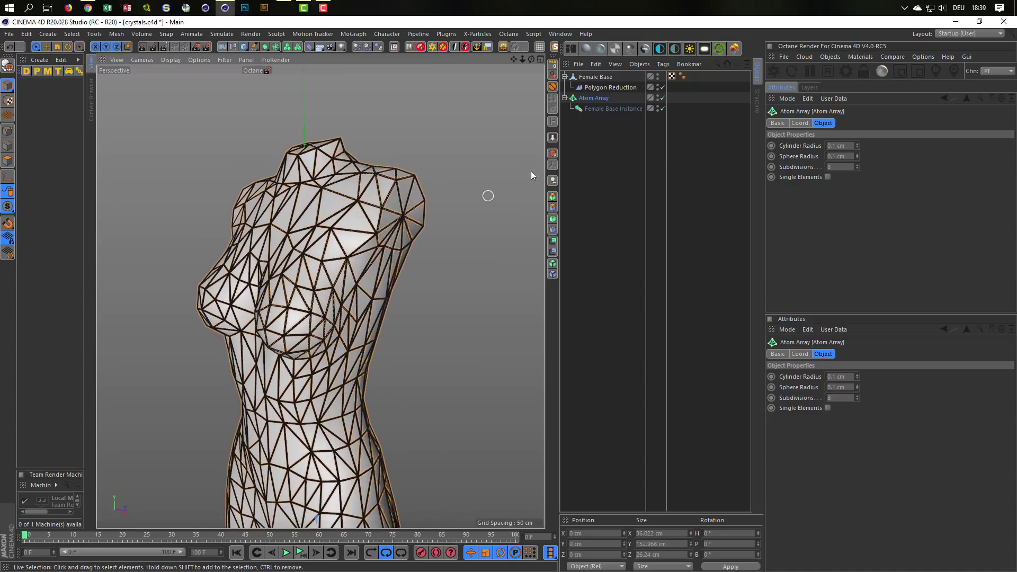
# Put Female Base in Points mode and activate the Magnet tool with a 5 cm radius.
pyautogui.click(592, 77)
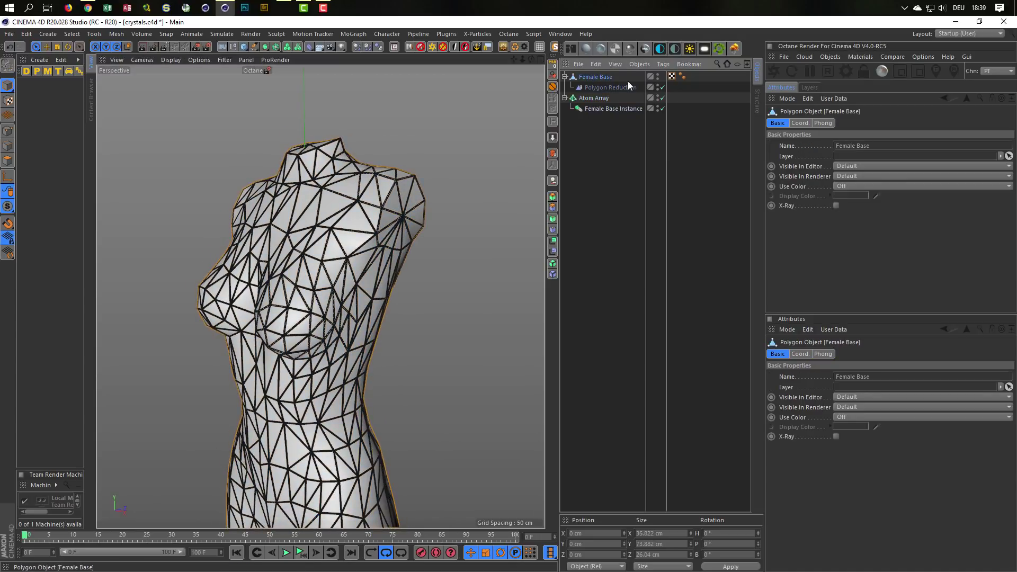
pyautogui.click(8, 133)
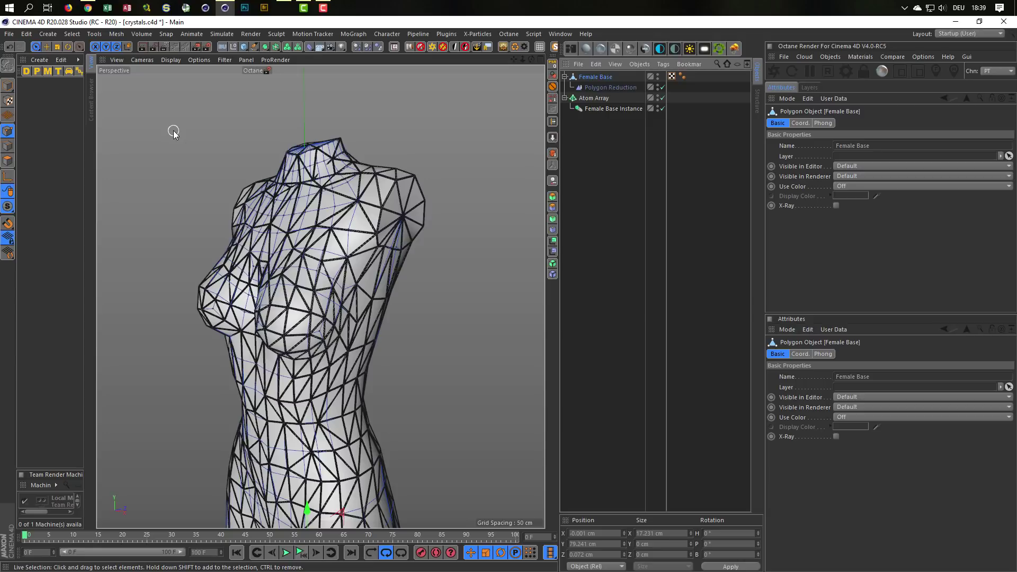
pyautogui.press('m')
pyautogui.press('i')
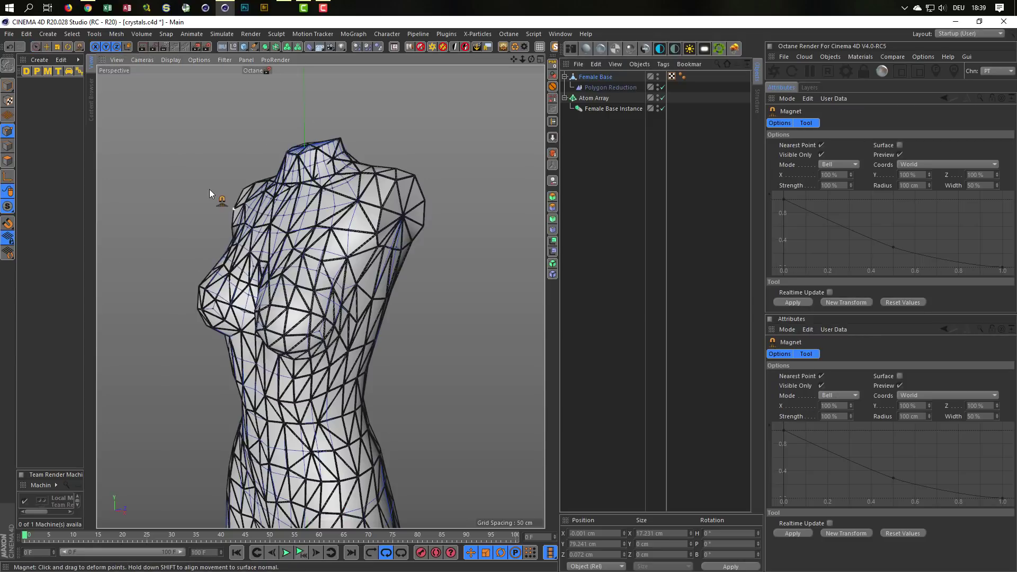
pyautogui.doubleClick(912, 185)
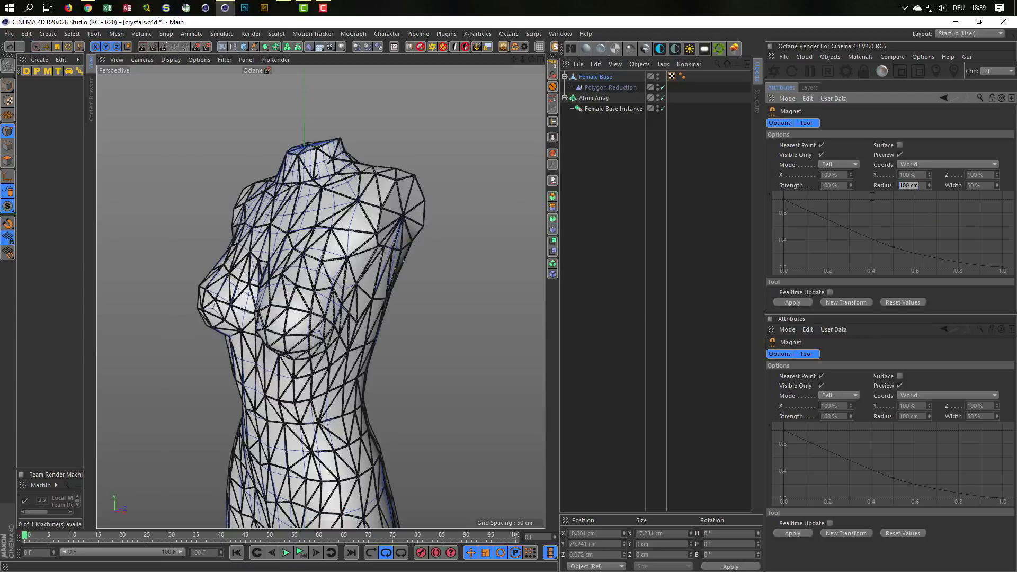
pyautogui.write('5')
pyautogui.press('Return')
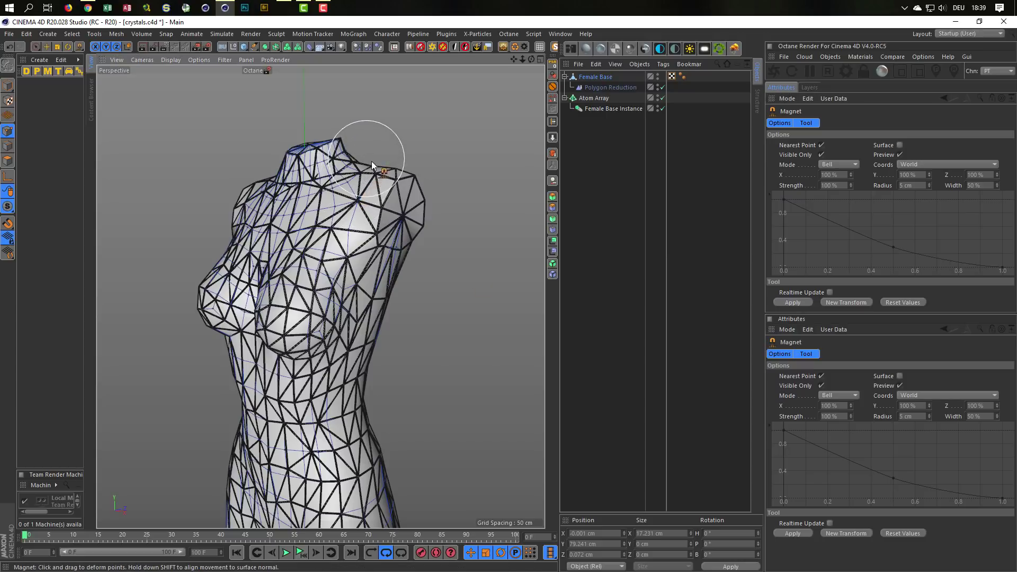
pyautogui.click(606, 88)
pyautogui.click(594, 77)
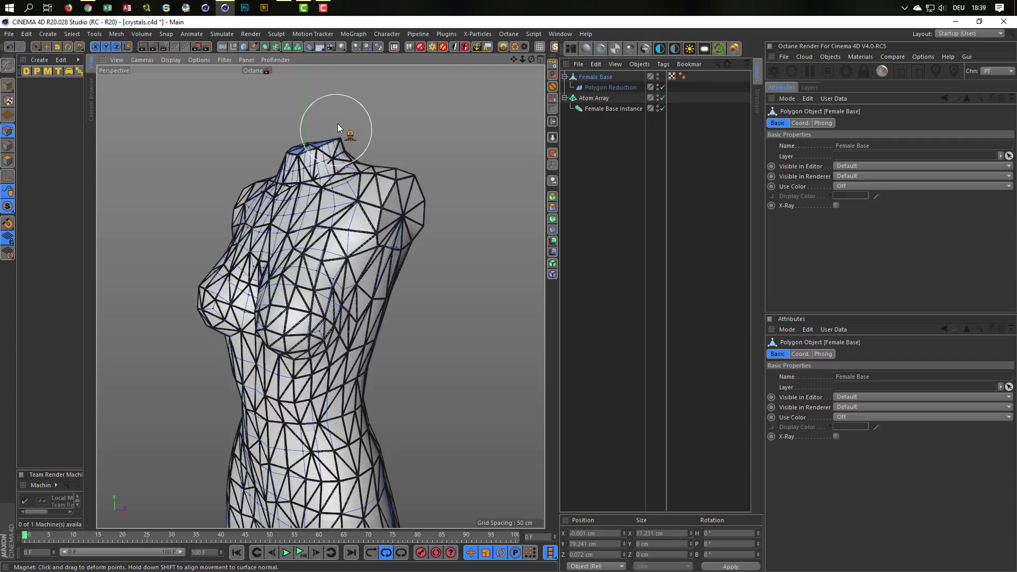
pyautogui.keyDown('alt'); pyautogui.moveTo(364, 170); pyautogui.dragTo(350, 174); pyautogui.keyUp('alt')
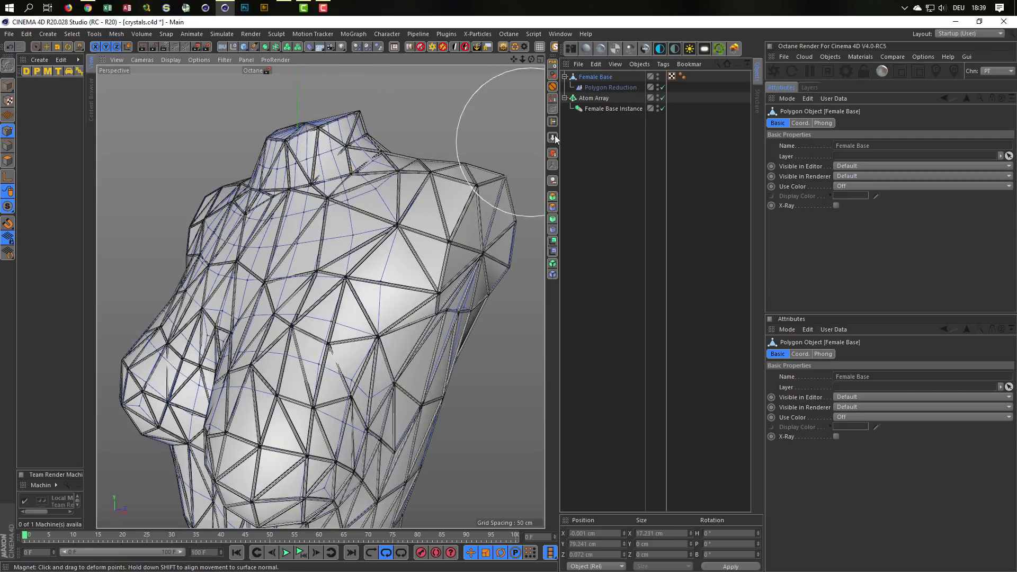
# Disable Female Base Instance in the viewport and reframe the full torso.
pyautogui.click(663, 108)
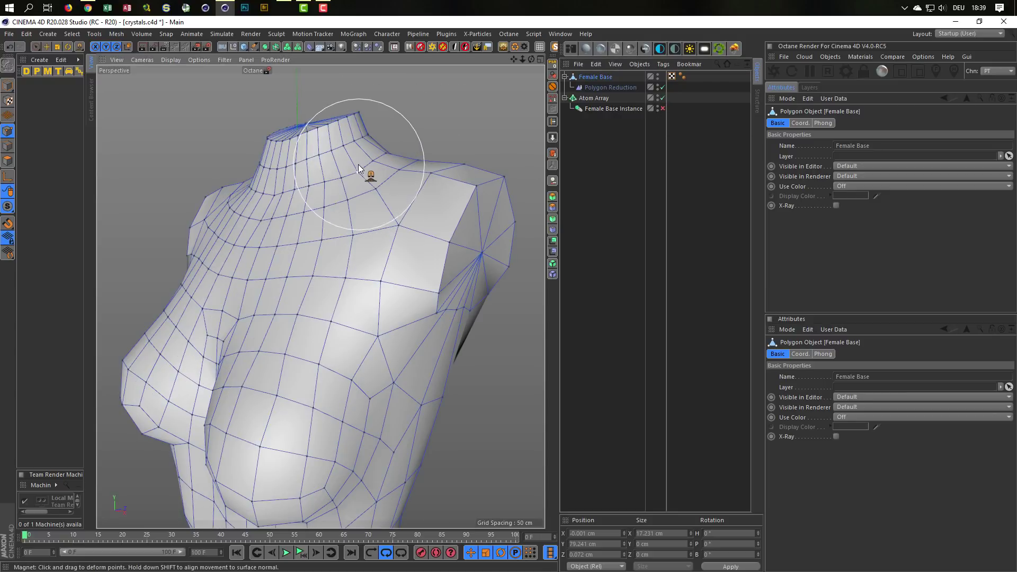
pyautogui.scroll(-5, 321, 208)
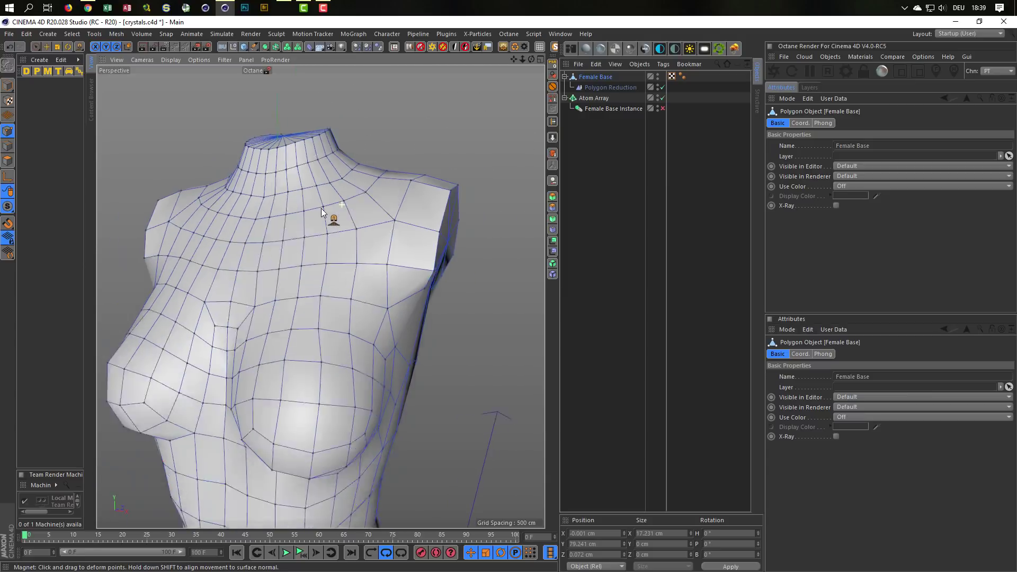
pyautogui.scroll(-5, 321, 208)
pyautogui.moveTo(321, 208)
pyautogui.keyDown('alt'); pyautogui.mouseDown()
pyautogui.moveTo(200, 218)
pyautogui.moveTo(316, 202)
pyautogui.mouseUp(); pyautogui.keyUp('alt')
pyautogui.scroll(3, 323, 210)
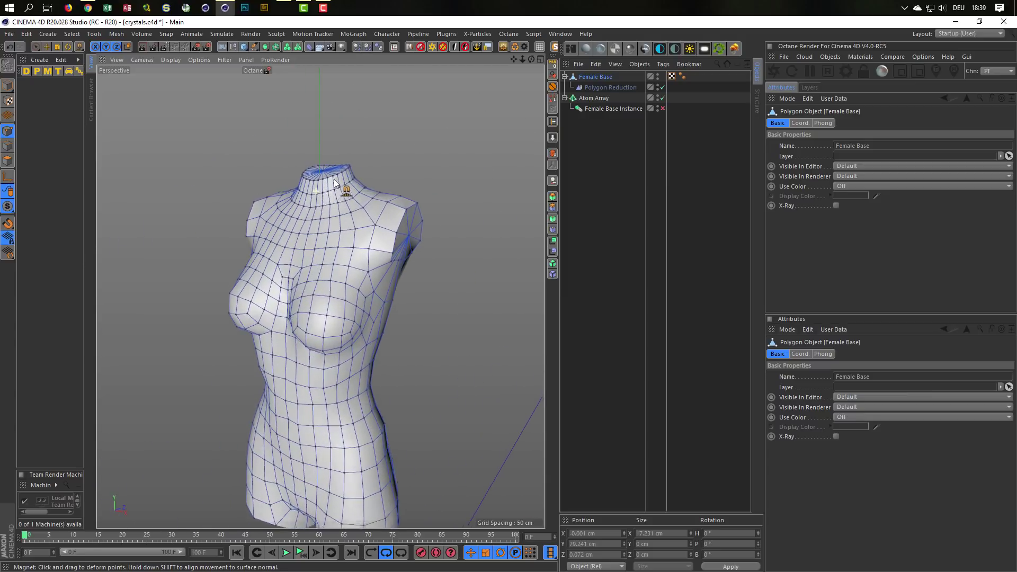
pyautogui.scroll(2, 334, 217)
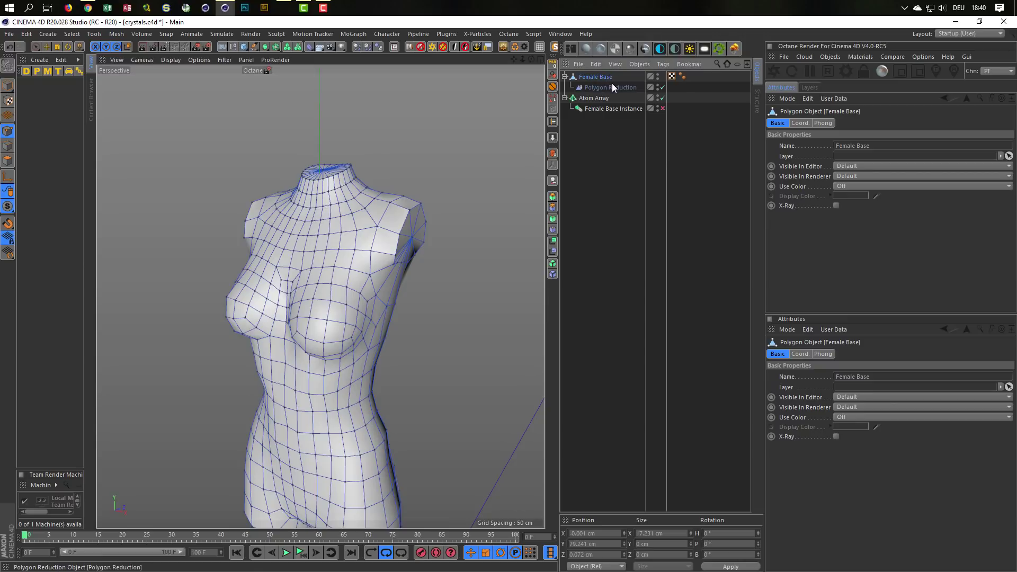
# Select all torso points and pull the chest, neck and shoulder with the Magnet.
pyautogui.click(345, 223)
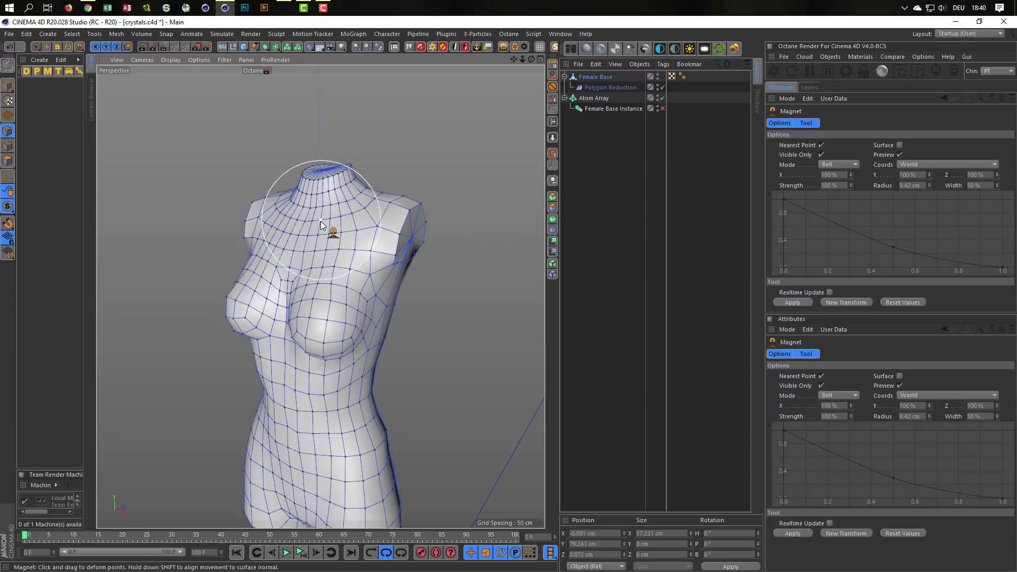
pyautogui.moveTo(323, 162)
pyautogui.keyDown('alt'); pyautogui.mouseDown()
pyautogui.moveTo(356, 196)
pyautogui.moveTo(363, 170)
pyautogui.mouseUp(); pyautogui.keyUp('alt')
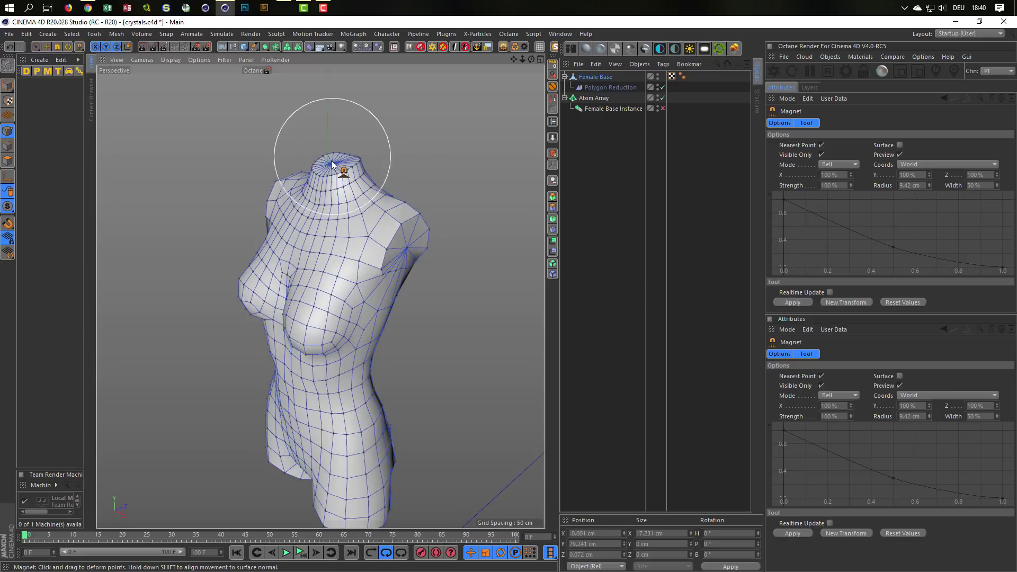
pyautogui.click(8, 131)
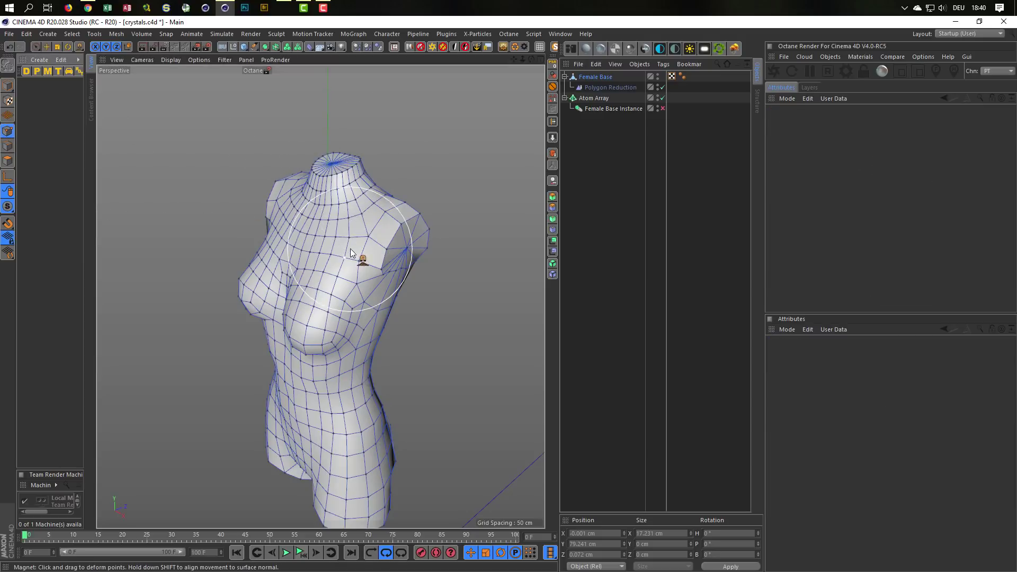
pyautogui.hotkey('ctrl', 'a')
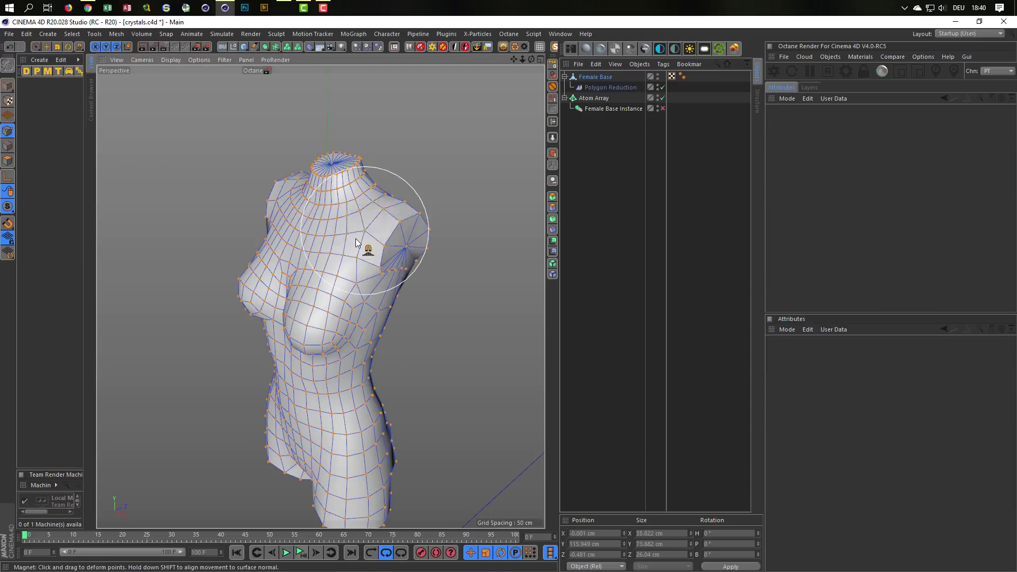
pyautogui.moveTo(355, 243); pyautogui.dragTo(358, 213)
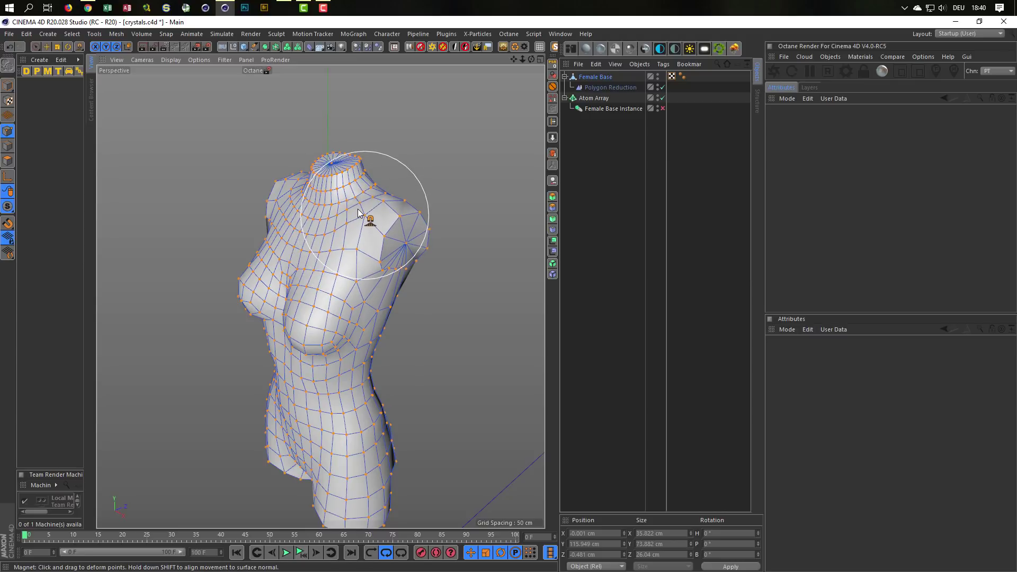
pyautogui.moveTo(359, 213); pyautogui.dragTo(371, 219)
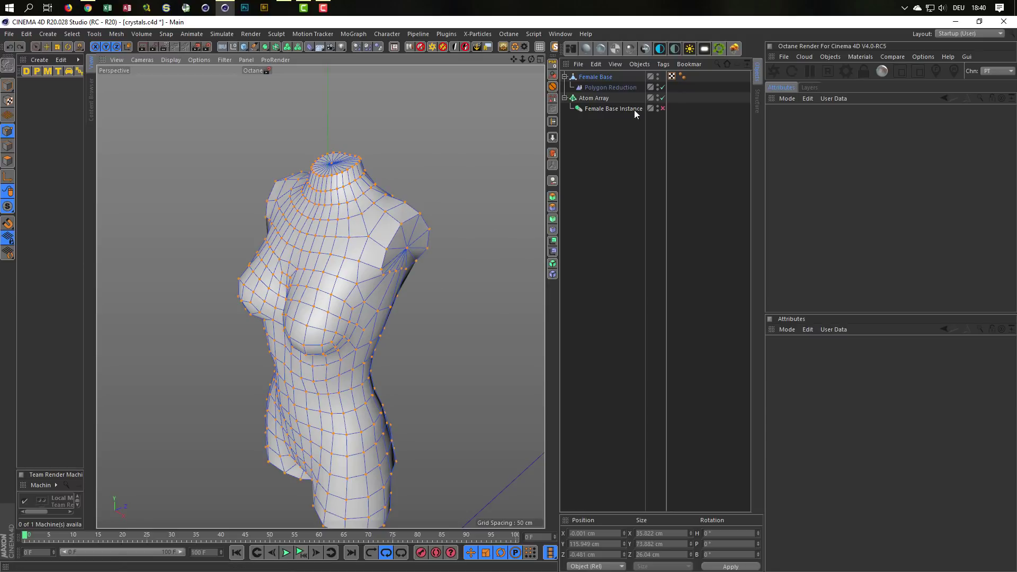
# Toggle the Atom Array, try Magnet pulls on both shoulders and chest, then undo.
pyautogui.click(664, 98)
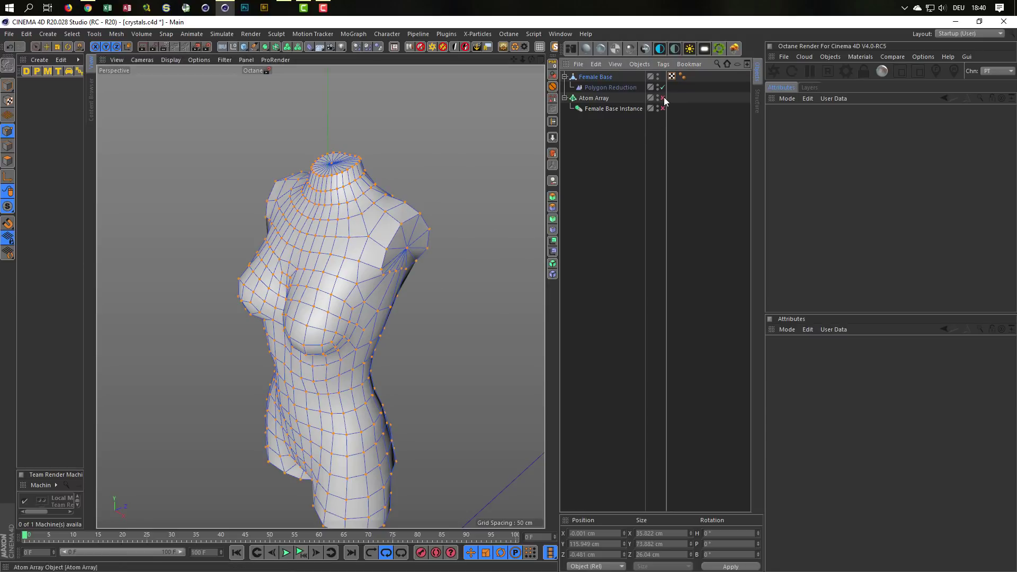
pyautogui.scroll(4, 371, 207)
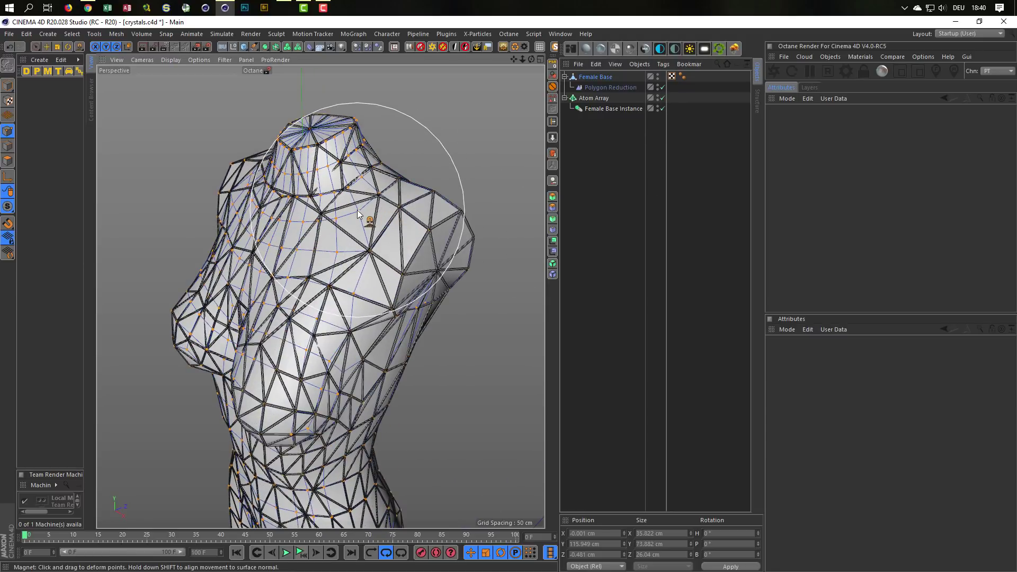
pyautogui.moveTo(358, 214); pyautogui.dragTo(424, 172)
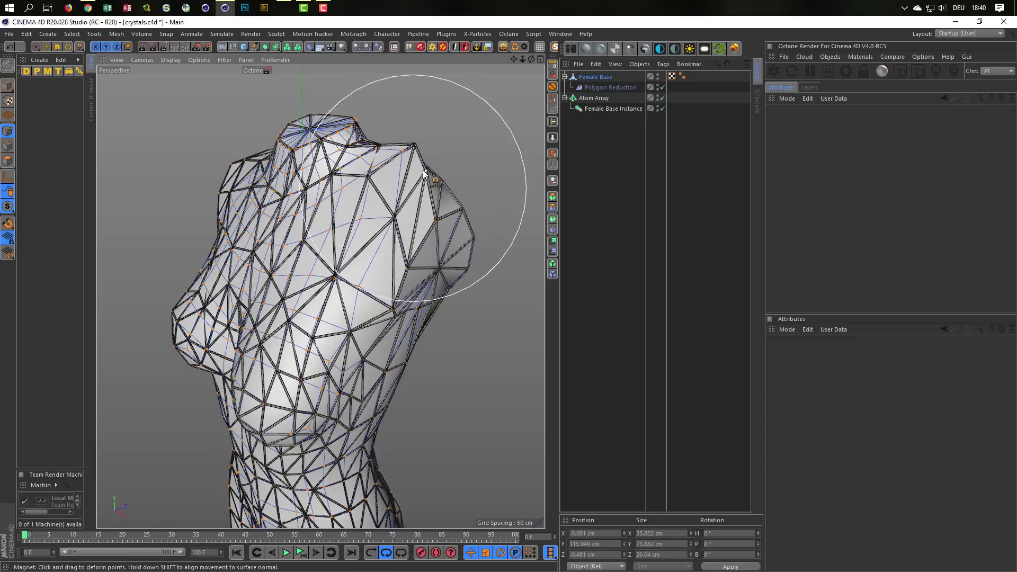
pyautogui.moveTo(363, 205)
pyautogui.mouseDown()
pyautogui.moveTo(295, 244)
pyautogui.moveTo(264, 249)
pyautogui.moveTo(255, 238)
pyautogui.mouseUp()
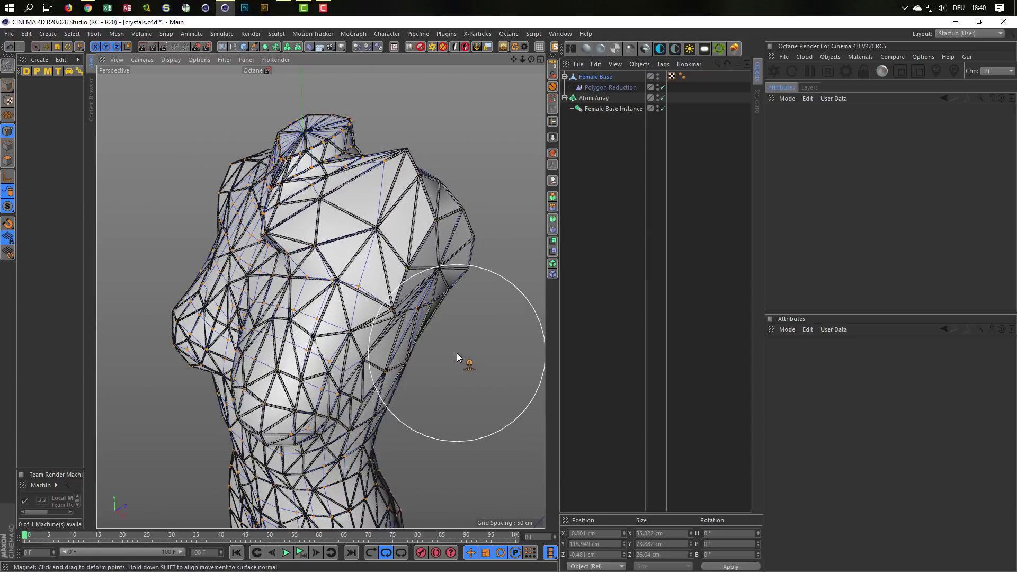
pyautogui.hotkey('ctrl', 'z')
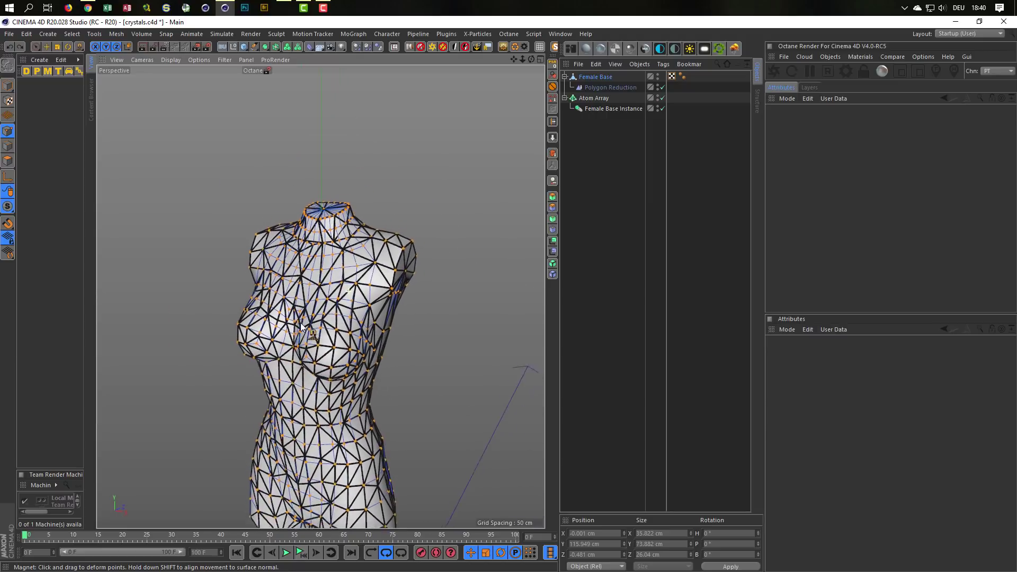
# Orbit to a three-quarter view and return to Model mode.
pyautogui.keyDown('alt'); pyautogui.moveTo(301, 326); pyautogui.dragTo(321, 247); pyautogui.keyUp('alt')
pyautogui.click(8, 85)
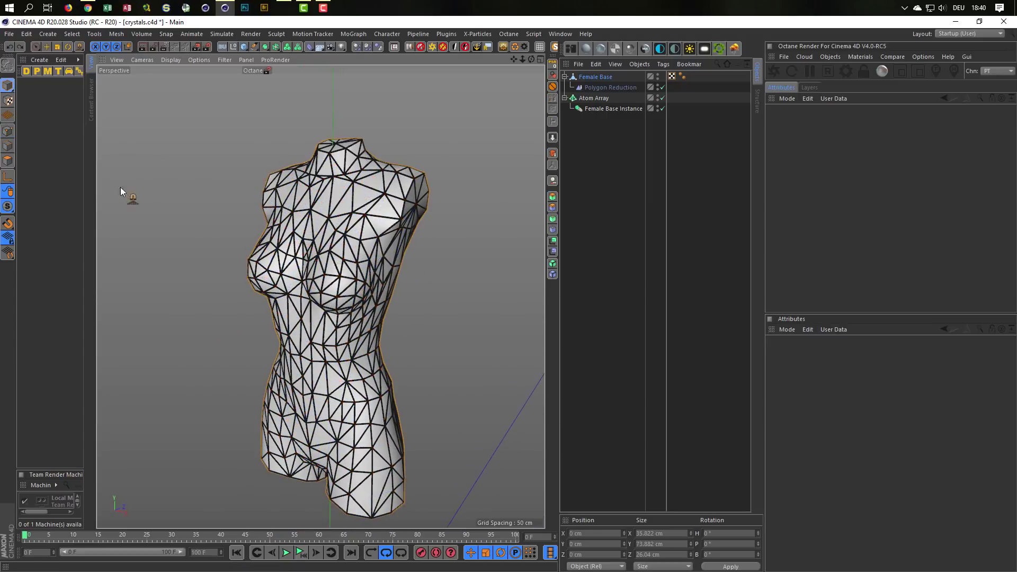
pyautogui.scroll(5, 409, 229)
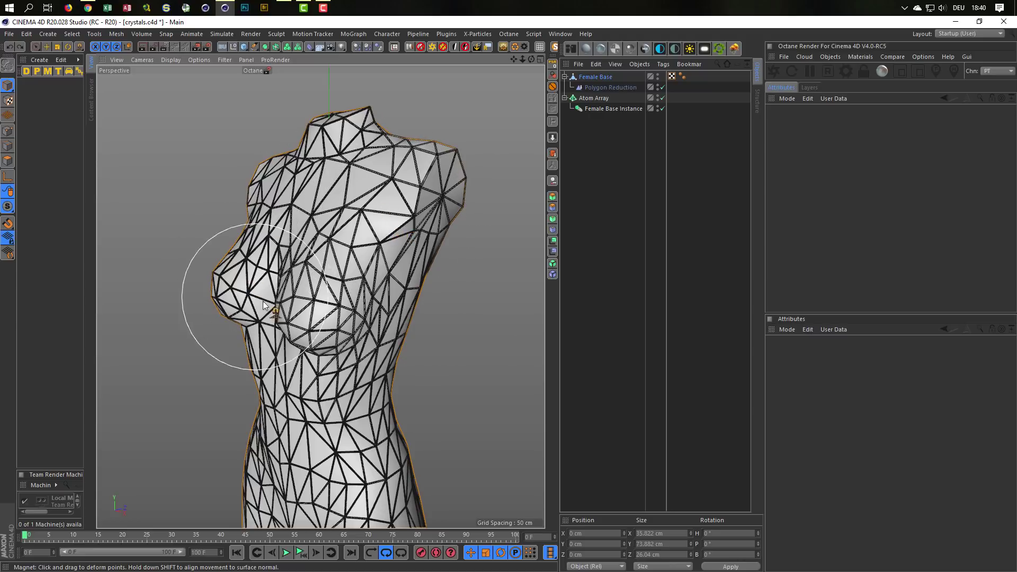
# Add a Displacer under Female Base Instance, driven by a Noise shader.
pyautogui.click(598, 108)
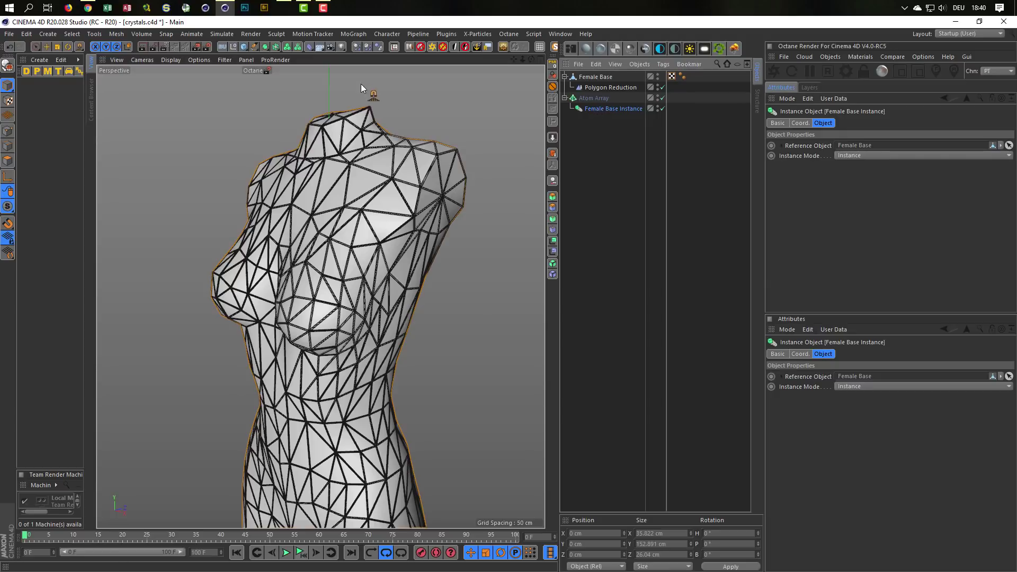
pyautogui.click(311, 48)
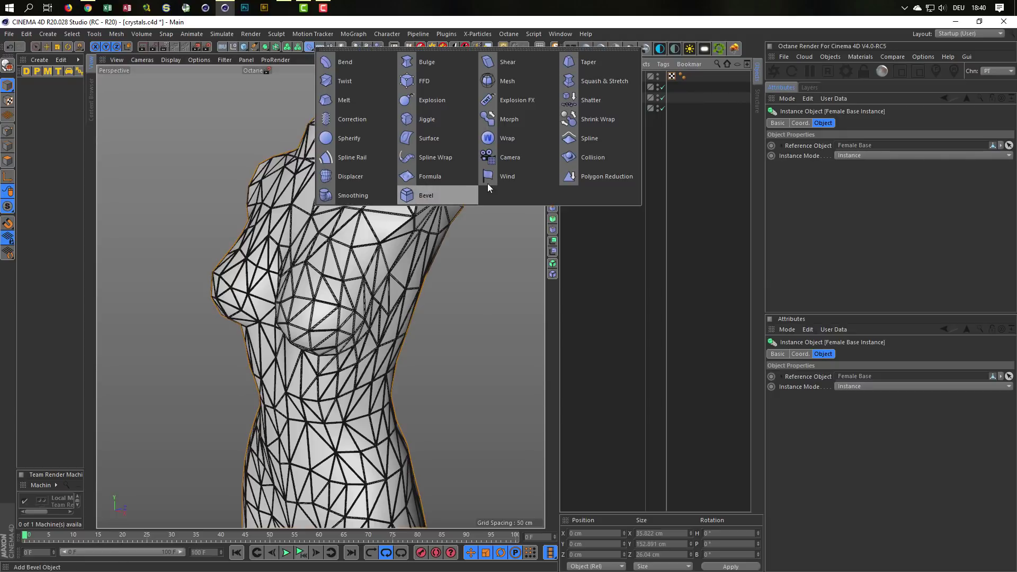
pyautogui.keyDown('shift'); pyautogui.click(339, 175); pyautogui.keyUp('shift')
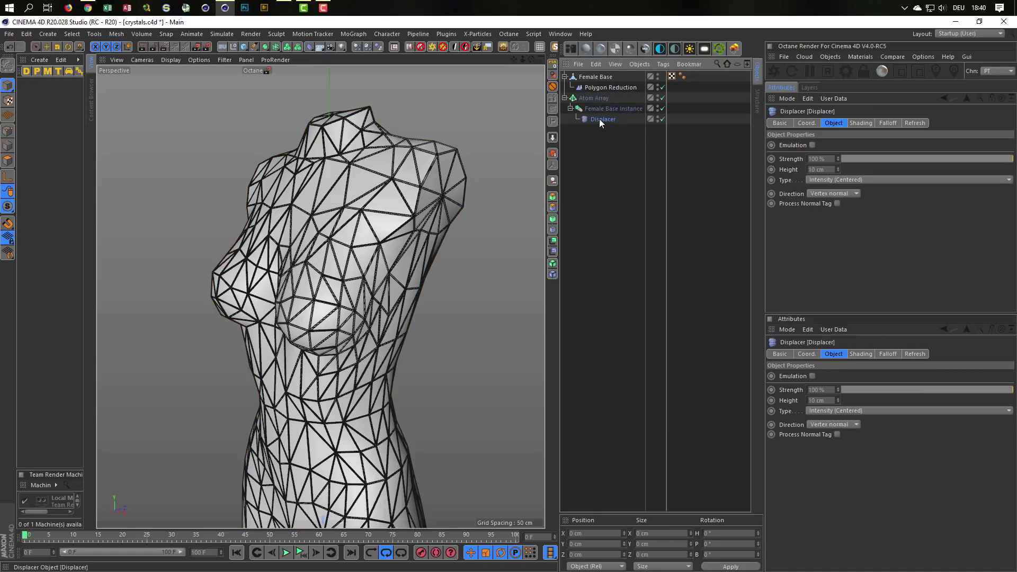
pyautogui.click(889, 122)
pyautogui.click(806, 156)
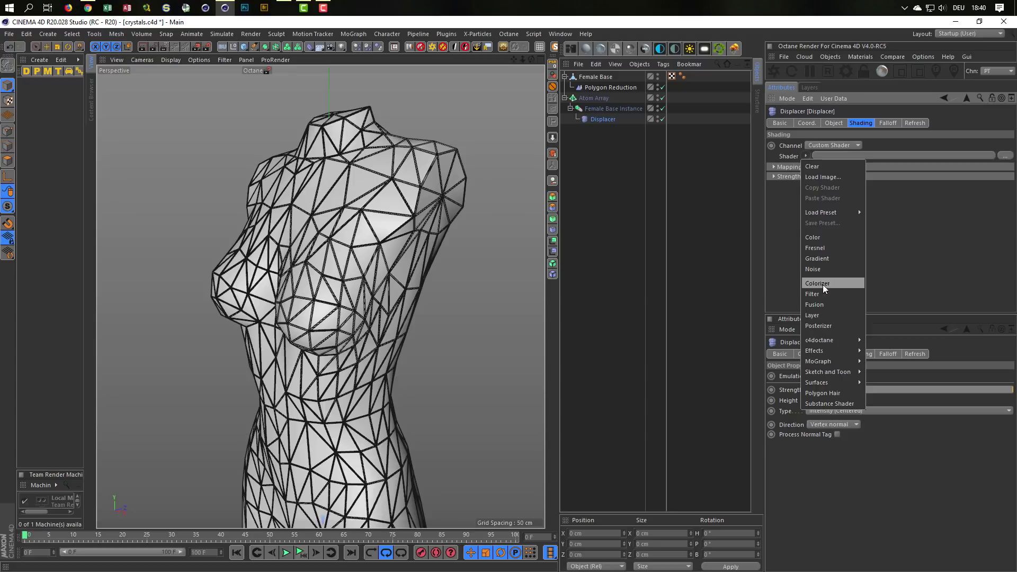
pyautogui.click(822, 268)
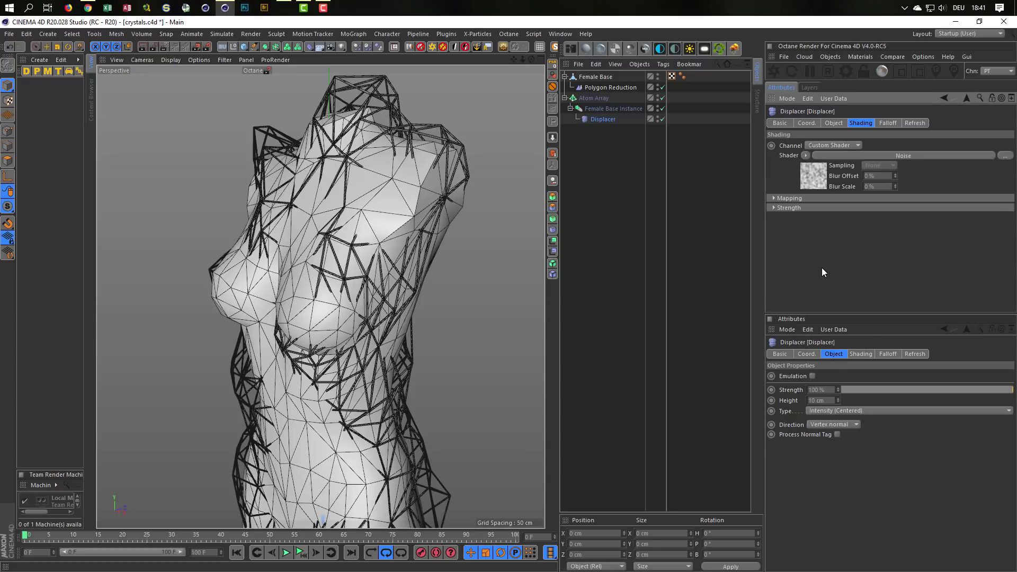
pyautogui.scroll(-5, 437, 167)
pyautogui.keyDown('alt'); pyautogui.moveTo(437, 168); pyautogui.dragTo(387, 208); pyautogui.keyUp('alt')
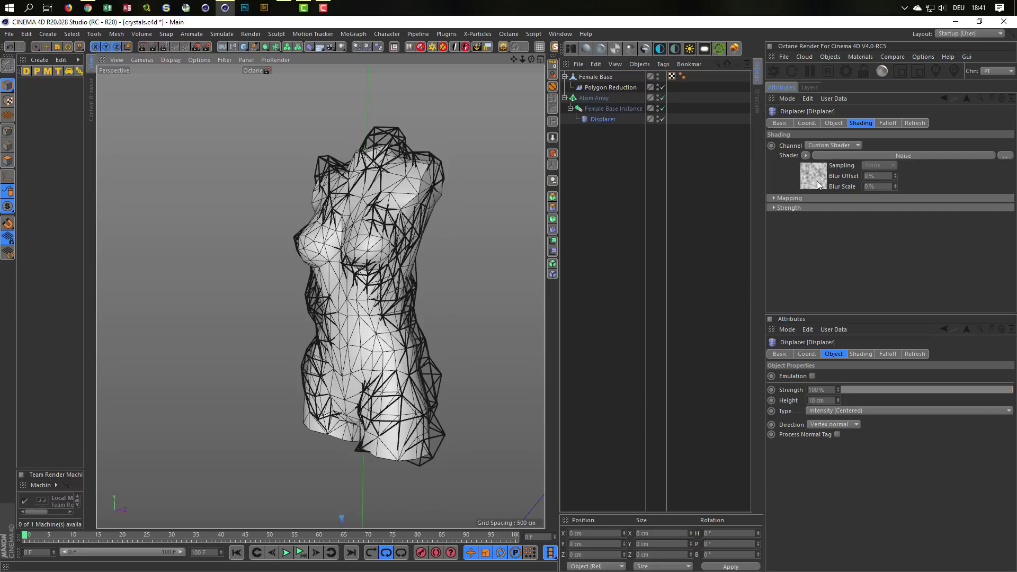
# Lower the Displacer height to 4 cm.
pyautogui.click(834, 123)
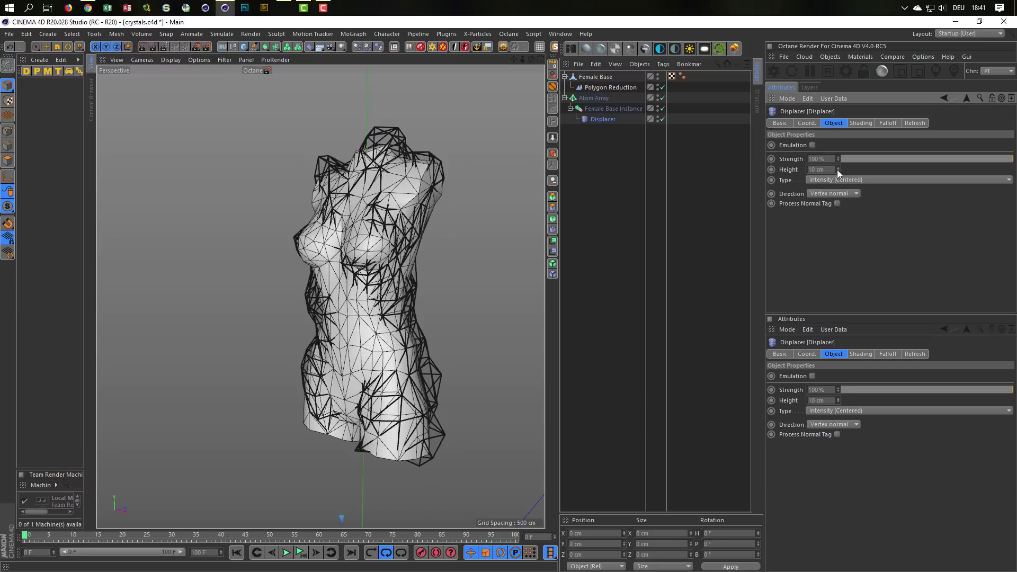
pyautogui.moveTo(838, 170); pyautogui.dragTo(838, 181)
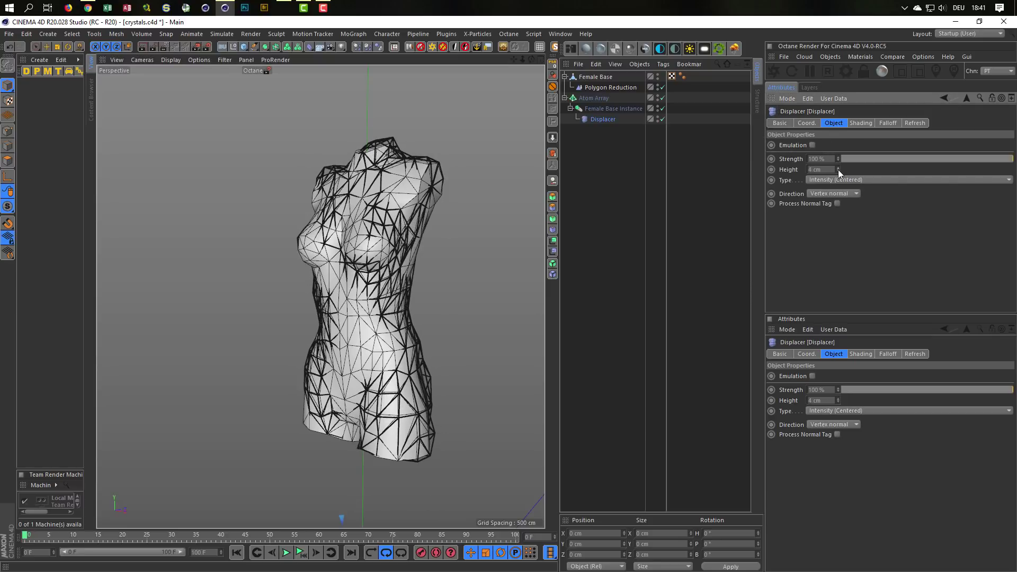
pyautogui.moveTo(402, 301)
pyautogui.keyDown('alt'); pyautogui.mouseDown()
pyautogui.moveTo(310, 305)
pyautogui.moveTo(403, 272)
pyautogui.moveTo(406, 225)
pyautogui.moveTo(426, 200)
pyautogui.mouseUp(); pyautogui.keyUp('alt')
pyautogui.scroll(3, 416, 207)
pyautogui.scroll(2, 429, 212)
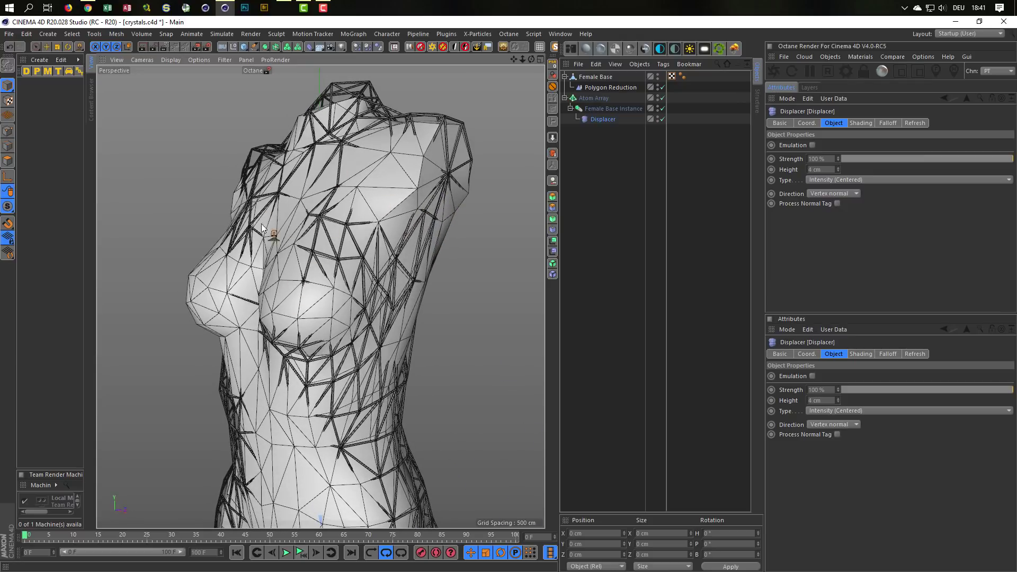
pyautogui.scroll(-2, 364, 179)
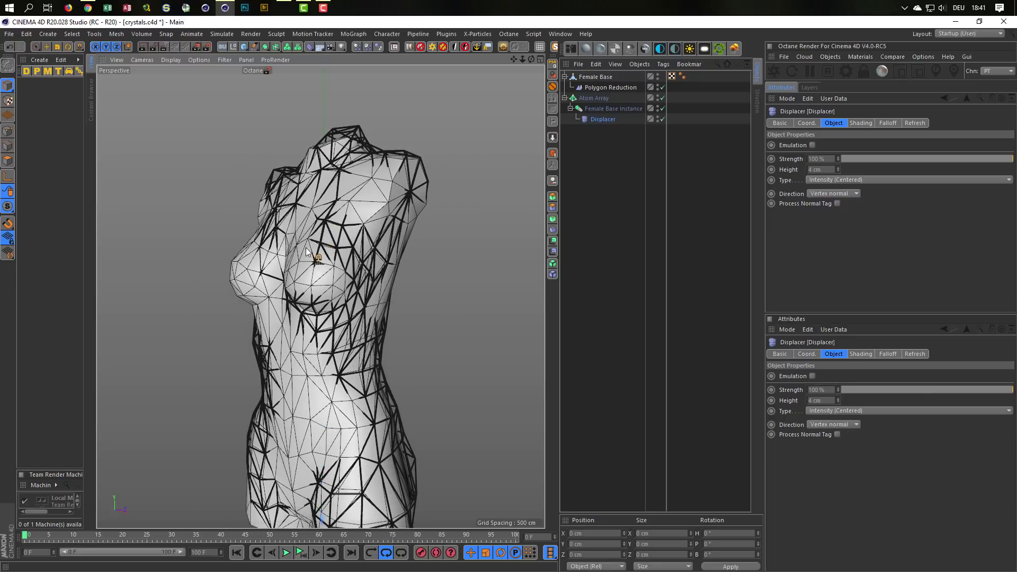
# Add a 1 cm radius Platonic and move it to the bottom of the Object Manager.
pyautogui.click(244, 49)
pyautogui.click(329, 117)
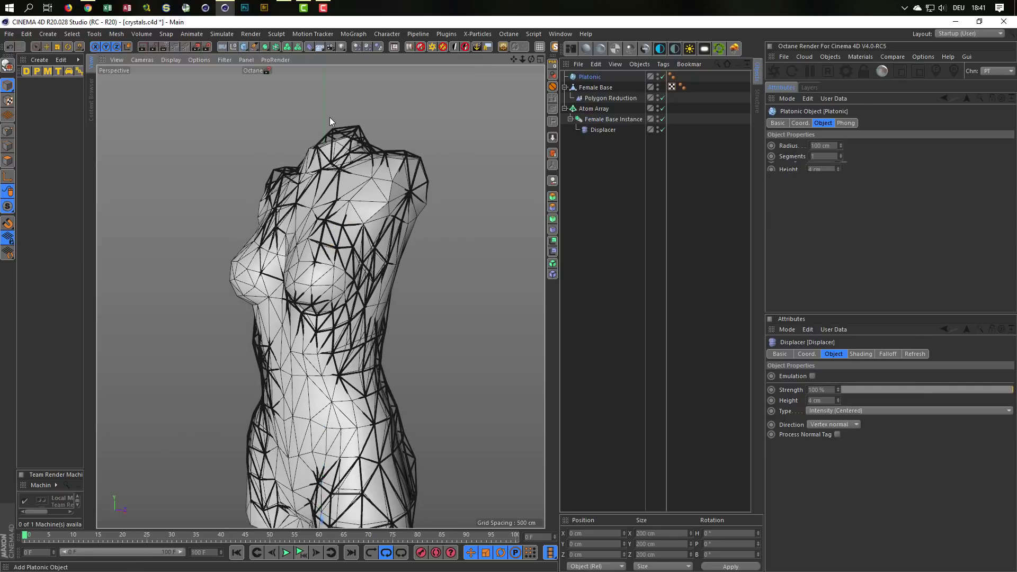
pyautogui.scroll(-3, 397, 286)
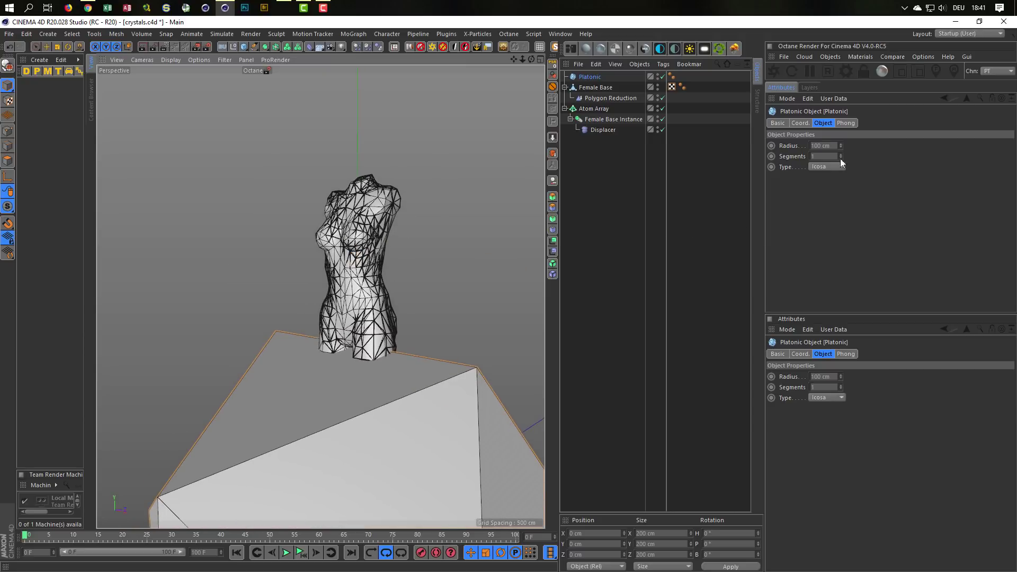
pyautogui.write('1')
pyautogui.press('Return')
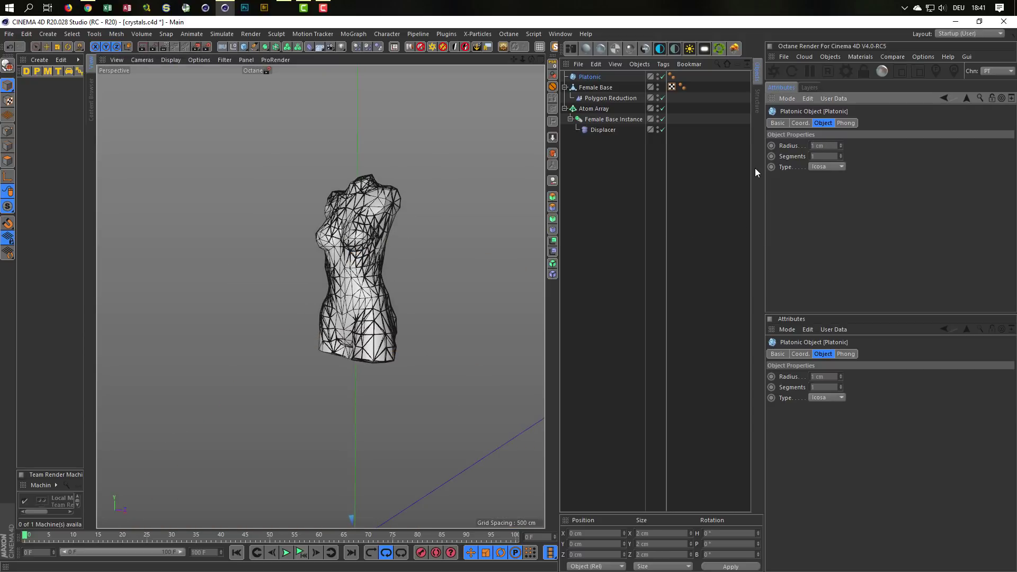
pyautogui.moveTo(612, 92); pyautogui.dragTo(577, 228)
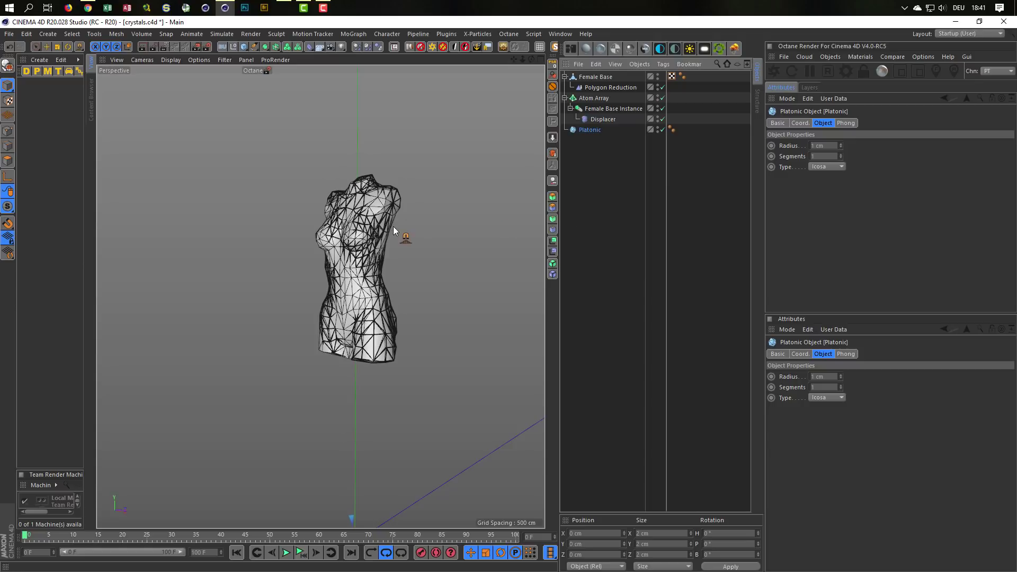
pyautogui.scroll(2, 393, 229)
pyautogui.scroll(1, 393, 232)
pyautogui.scroll(1, 397, 222)
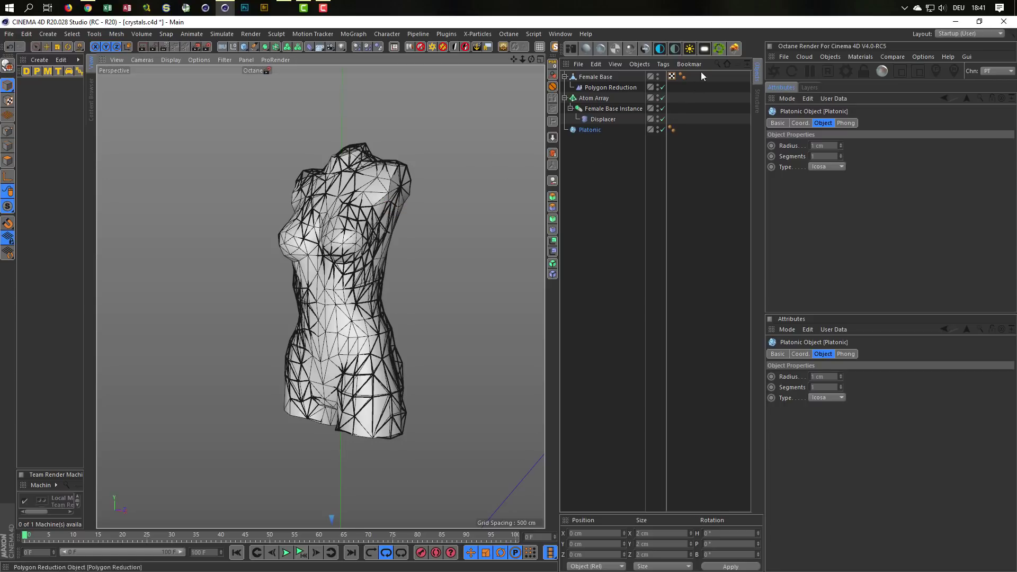
# Wrap the Platonic in a new Octane Scatter, browsing the Octane menus without adding anything.
pyautogui.click(720, 49)
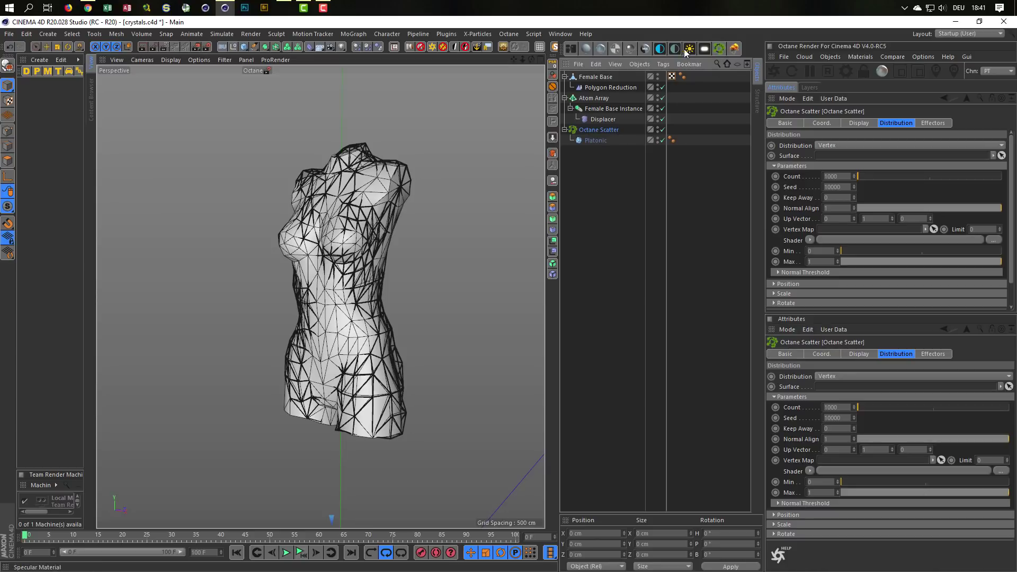
pyautogui.click(831, 58)
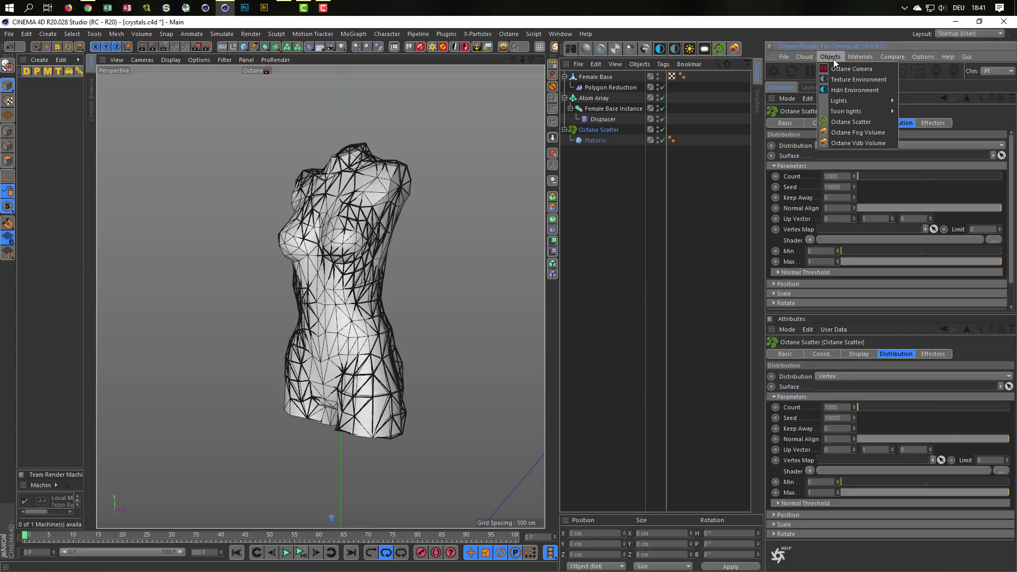
pyautogui.click(831, 56)
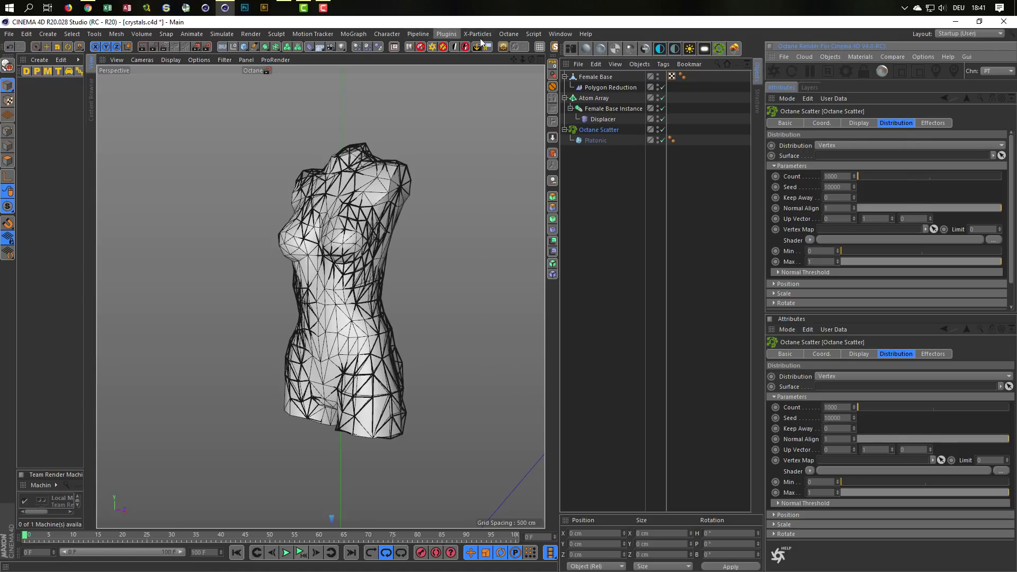
pyautogui.click(506, 35)
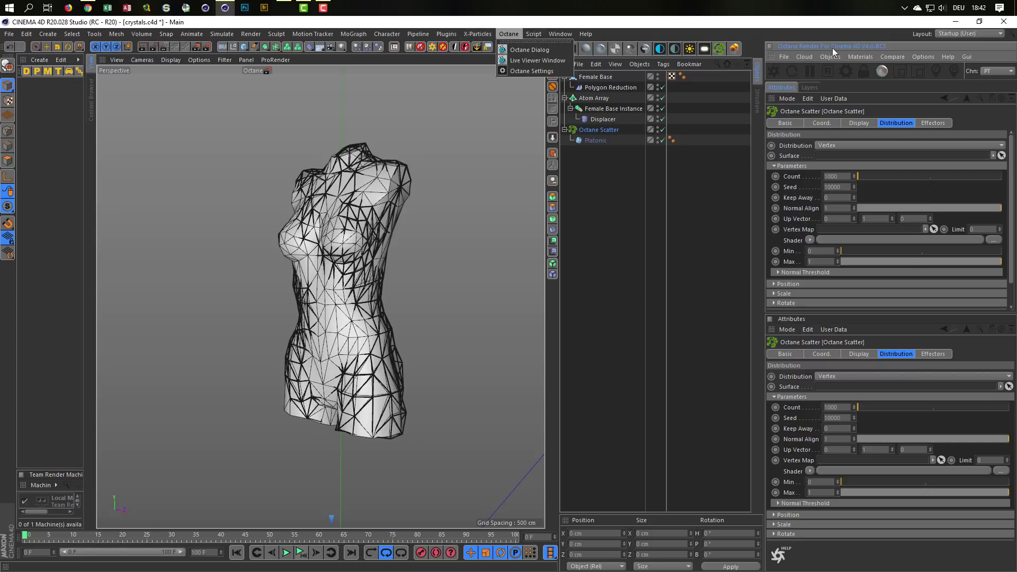
pyautogui.click(696, 81)
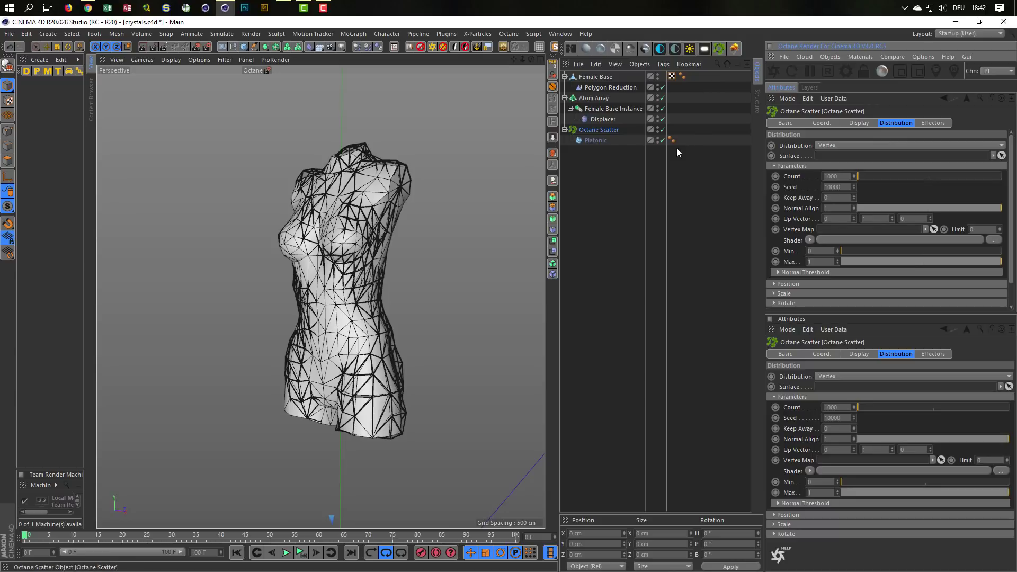
pyautogui.click(600, 132)
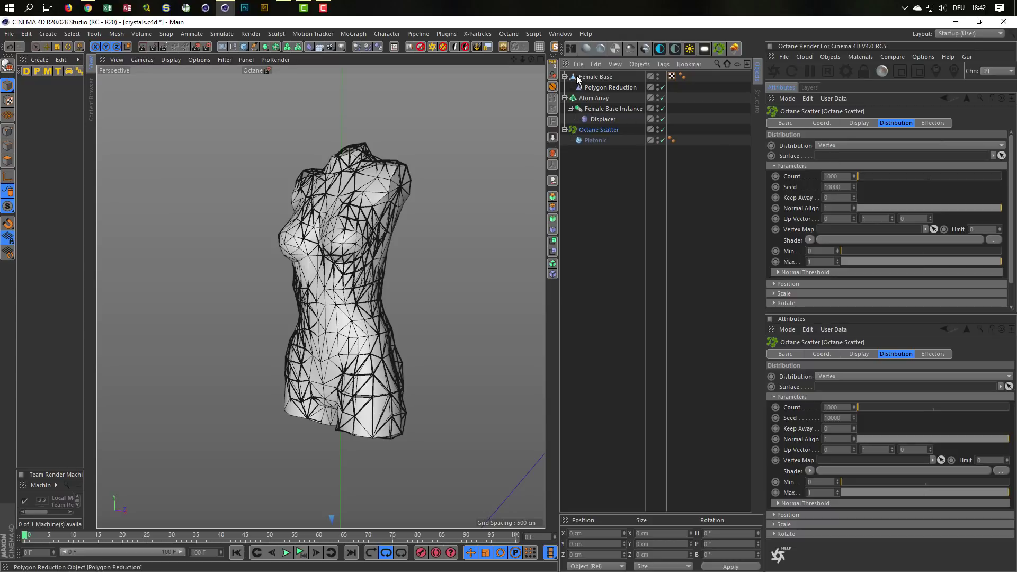
# Set Female Base as the scatter surface and Display Type to Object.
pyautogui.moveTo(578, 80); pyautogui.dragTo(839, 156)
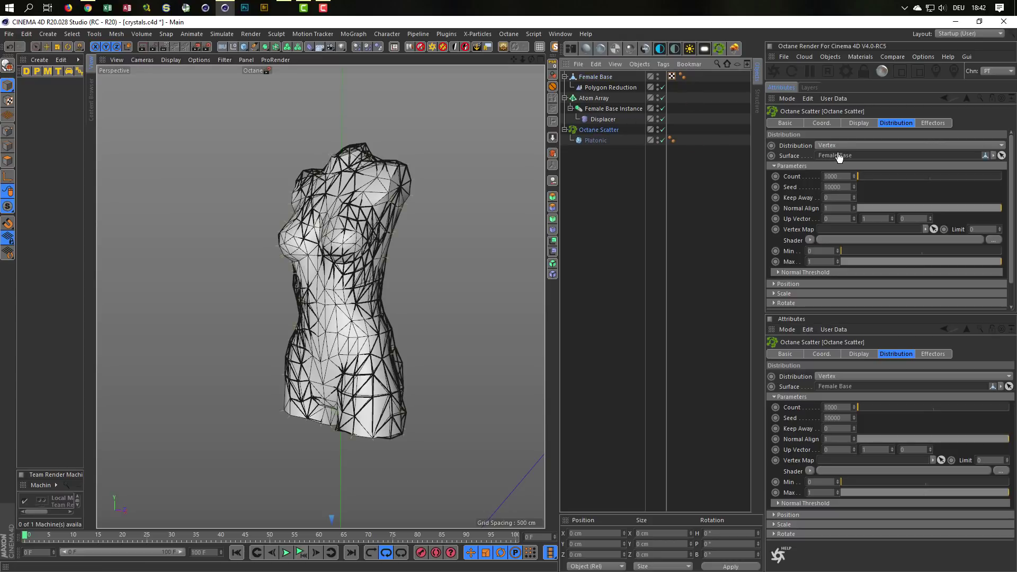
pyautogui.scroll(3, 408, 201)
pyautogui.scroll(3, 393, 217)
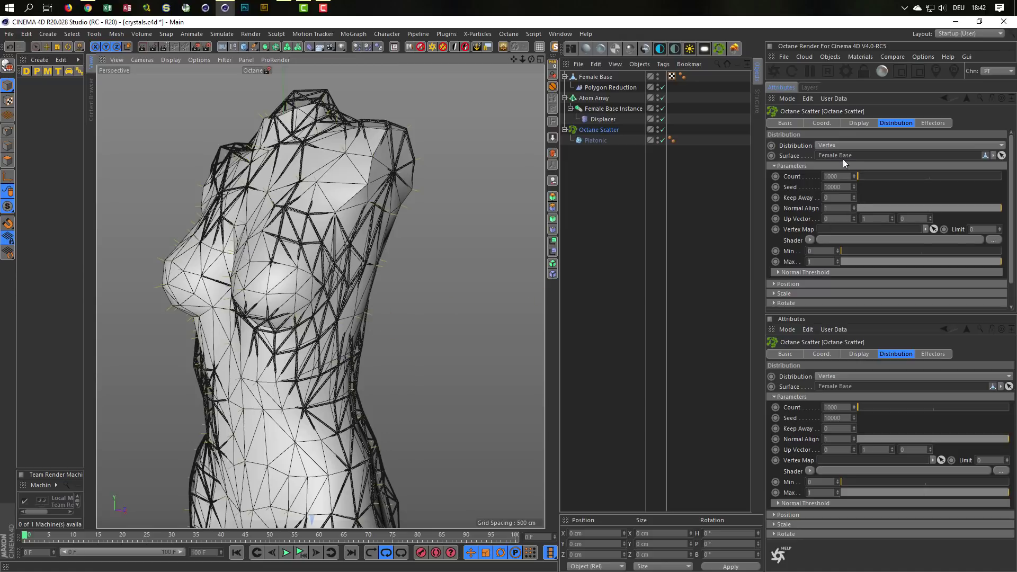
pyautogui.click(852, 124)
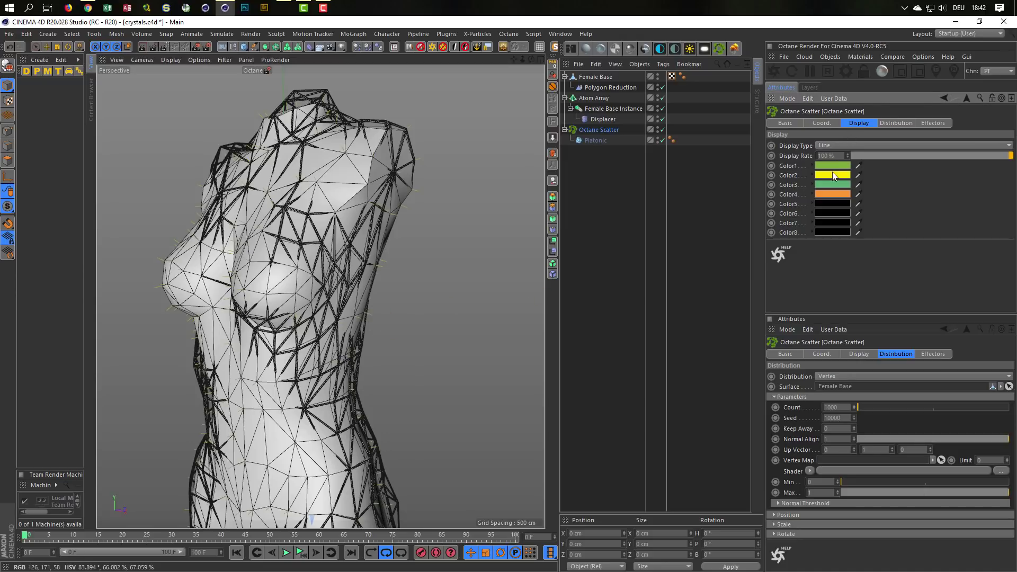
pyautogui.click(840, 144)
pyautogui.click(830, 199)
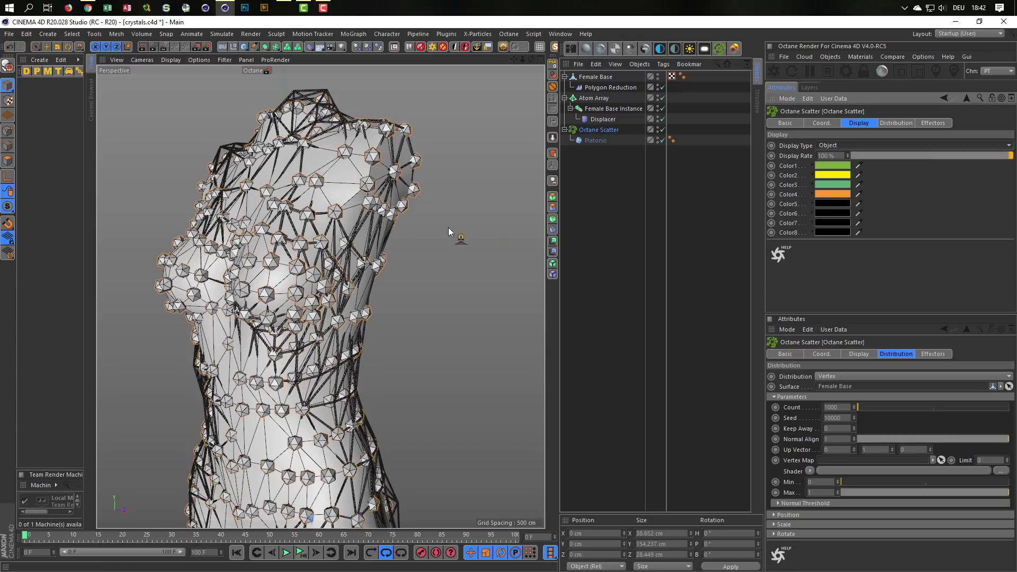
pyautogui.scroll(-3, 249, 233)
pyautogui.keyDown('alt'); pyautogui.moveTo(249, 233); pyautogui.dragTo(297, 235); pyautogui.keyUp('alt')
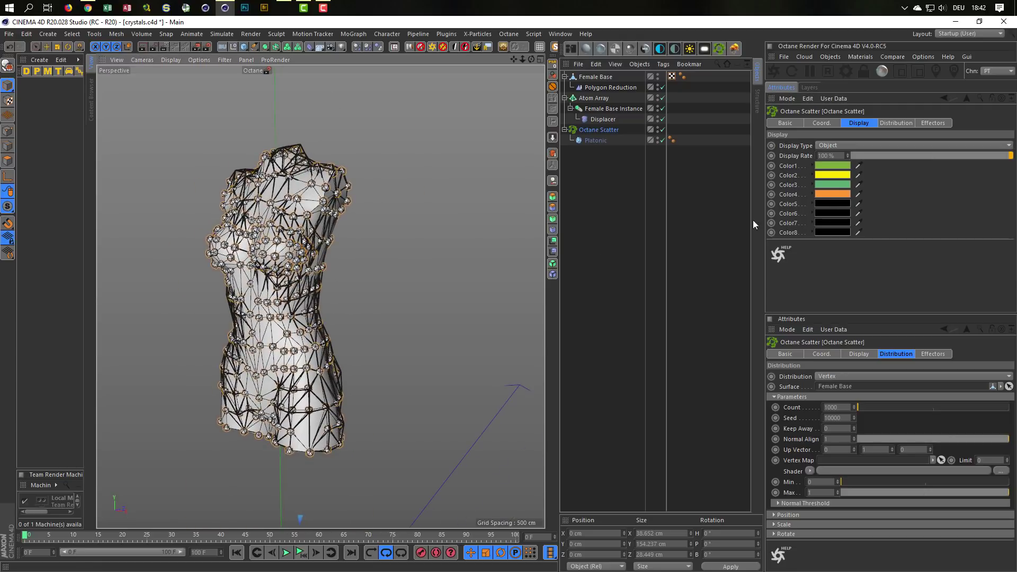
# Switch the scatter to Surface distribution with a count of 3000.
pyautogui.click(901, 123)
pyautogui.click(831, 142)
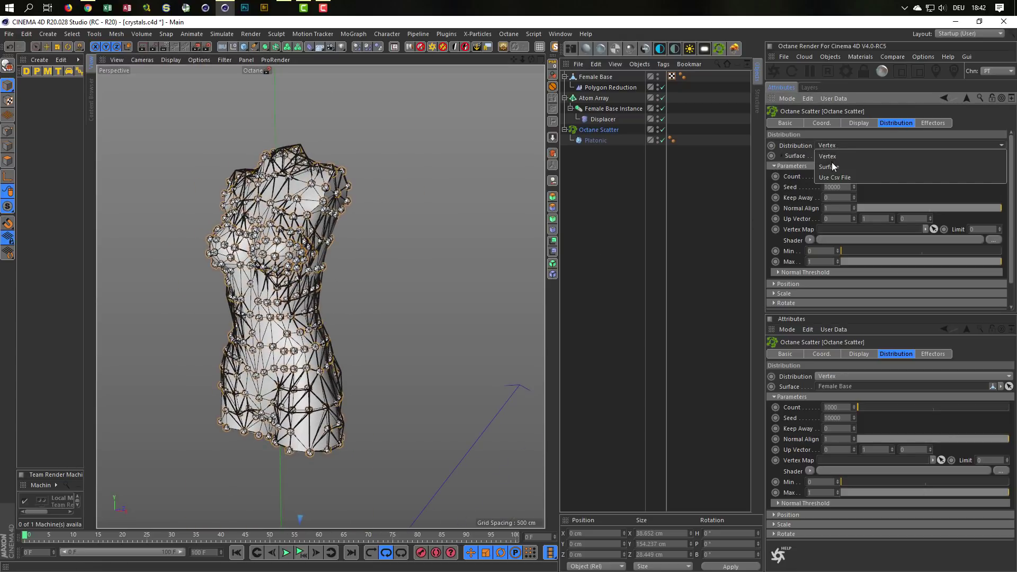
pyautogui.click(832, 164)
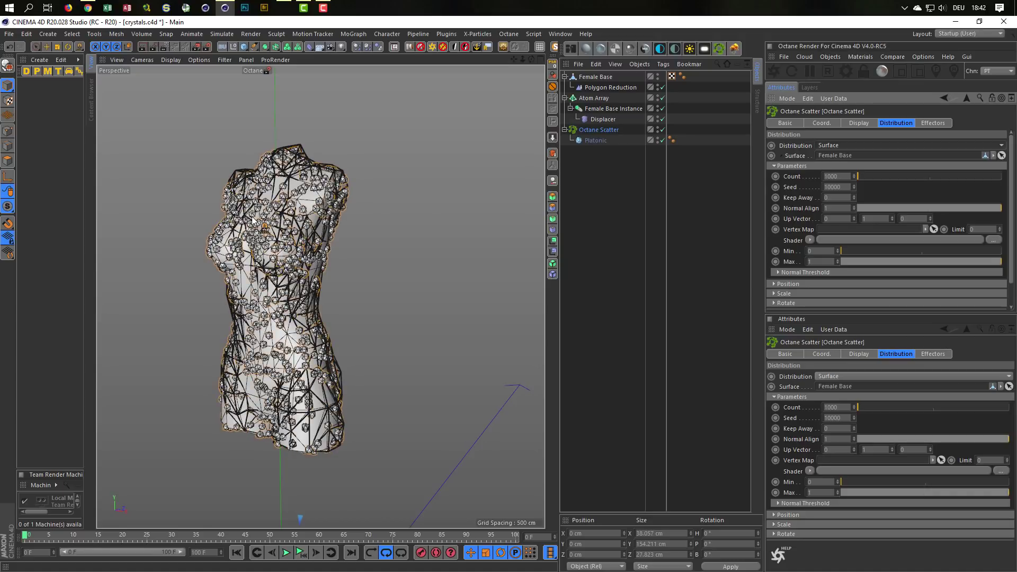
pyautogui.scroll(5, 330, 208)
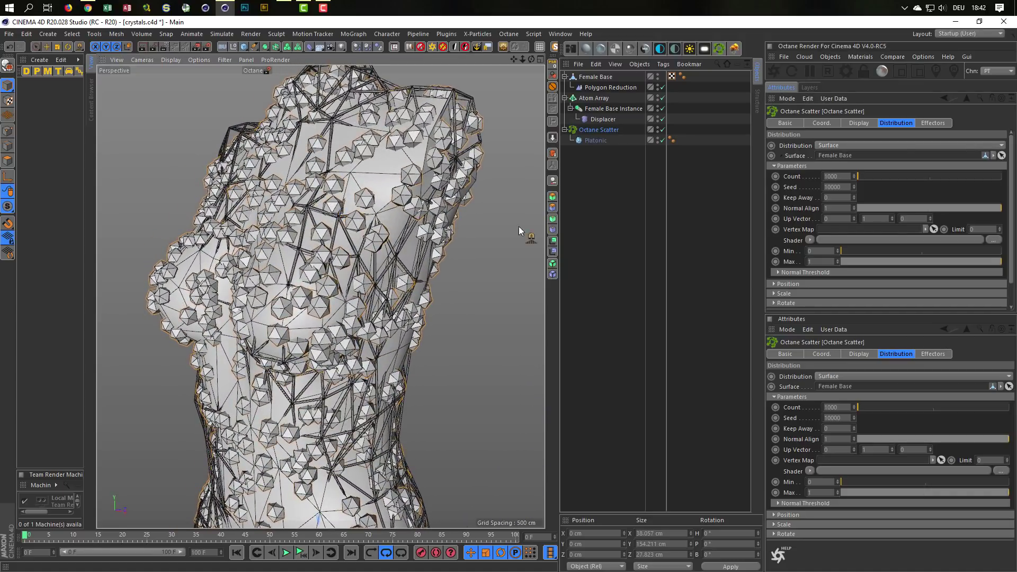
pyautogui.click(837, 176)
pyautogui.write('3')
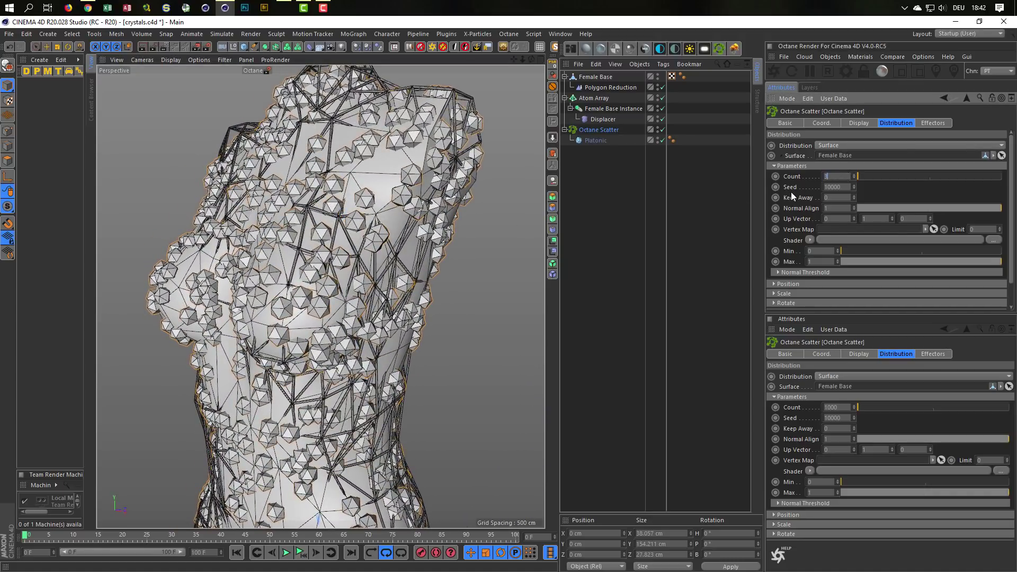
pyautogui.write('000')
pyautogui.press('Return')
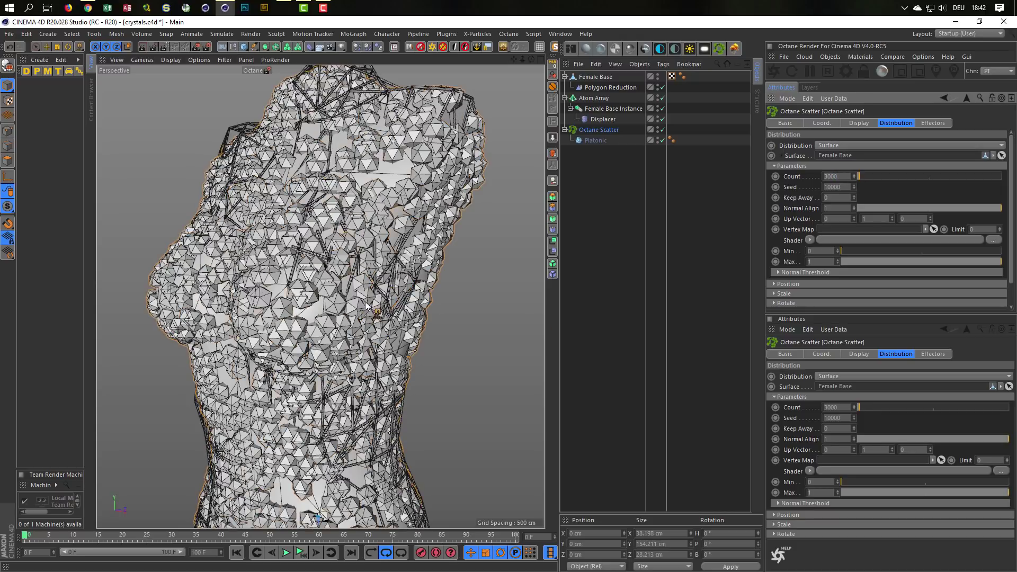
pyautogui.scroll(-3, 305, 318)
pyautogui.scroll(-3, 305, 318)
pyautogui.keyDown('alt'); pyautogui.moveTo(305, 319); pyautogui.dragTo(862, 179); pyautogui.keyUp('alt')
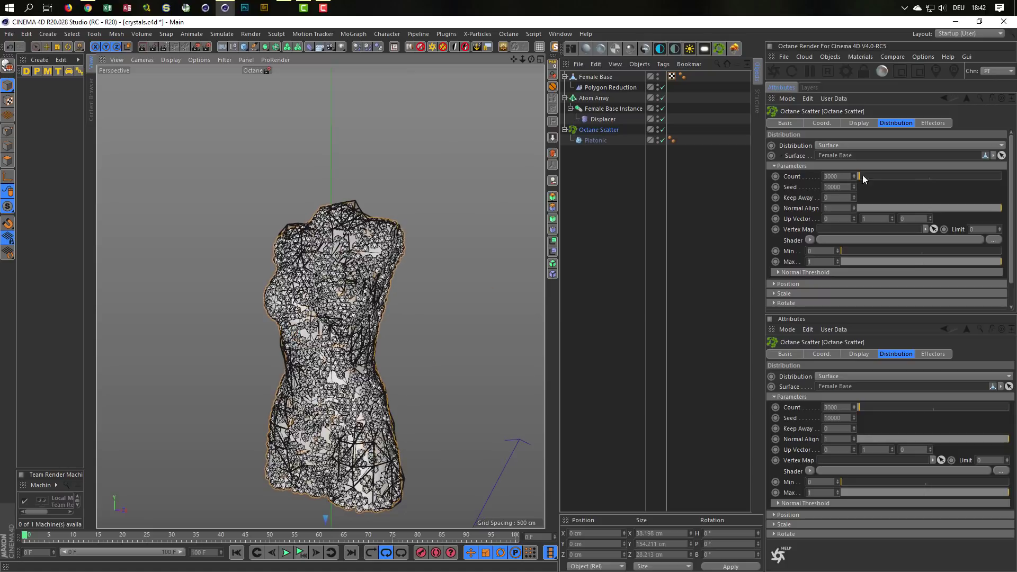
pyautogui.click(851, 121)
pyautogui.click(839, 146)
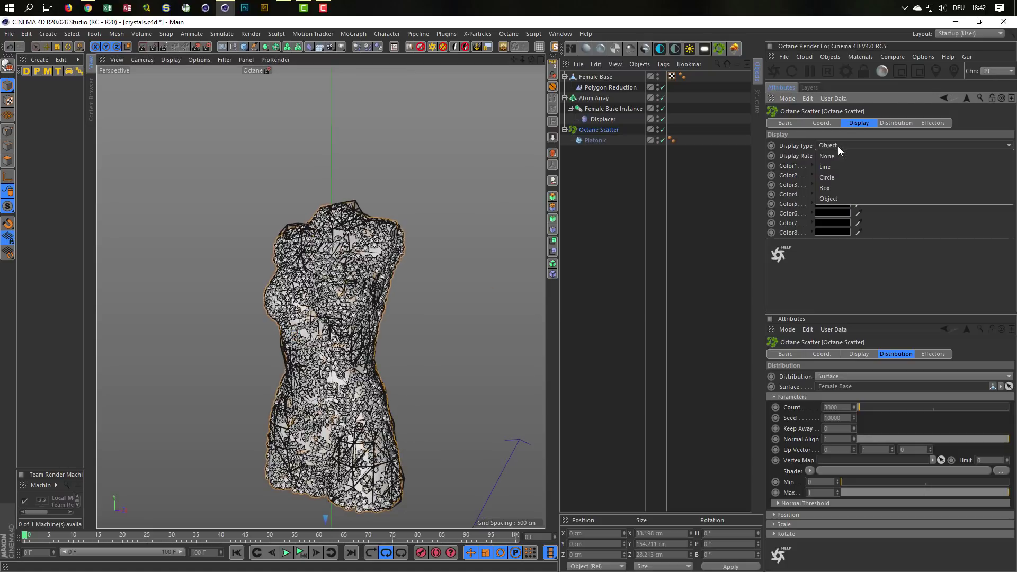
pyautogui.click(836, 166)
pyautogui.scroll(5, 364, 299)
pyautogui.moveTo(364, 299)
pyautogui.keyDown('alt'); pyautogui.mouseDown()
pyautogui.moveTo(340, 332)
pyautogui.moveTo(319, 332)
pyautogui.mouseUp(); pyautogui.keyUp('alt')
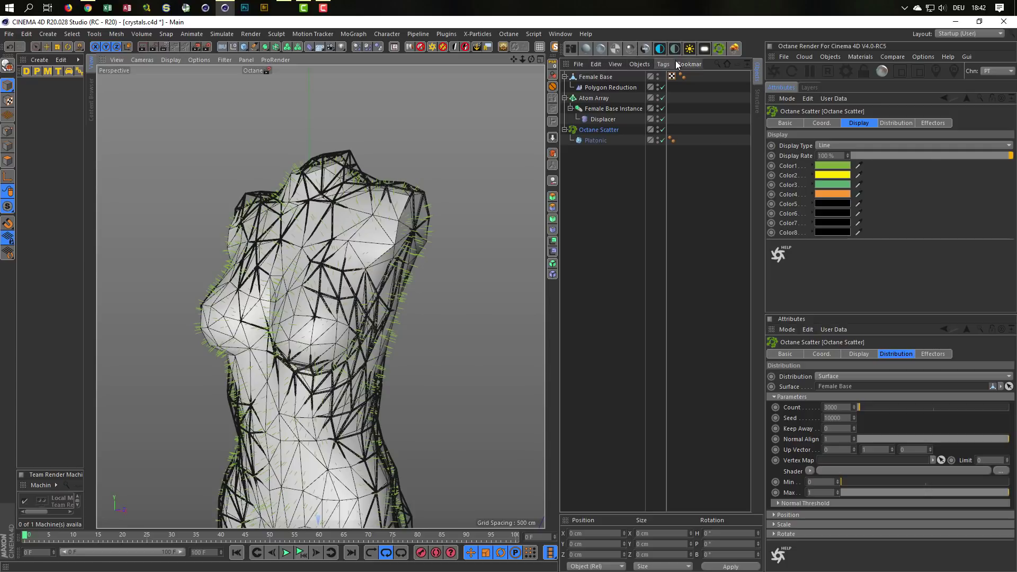
pyautogui.click(925, 57)
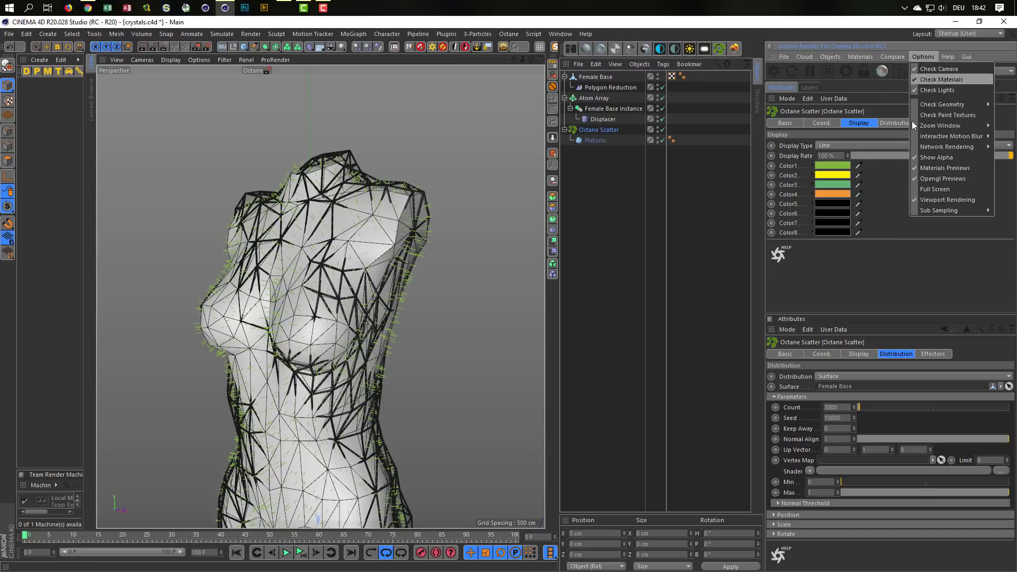
pyautogui.click(869, 45)
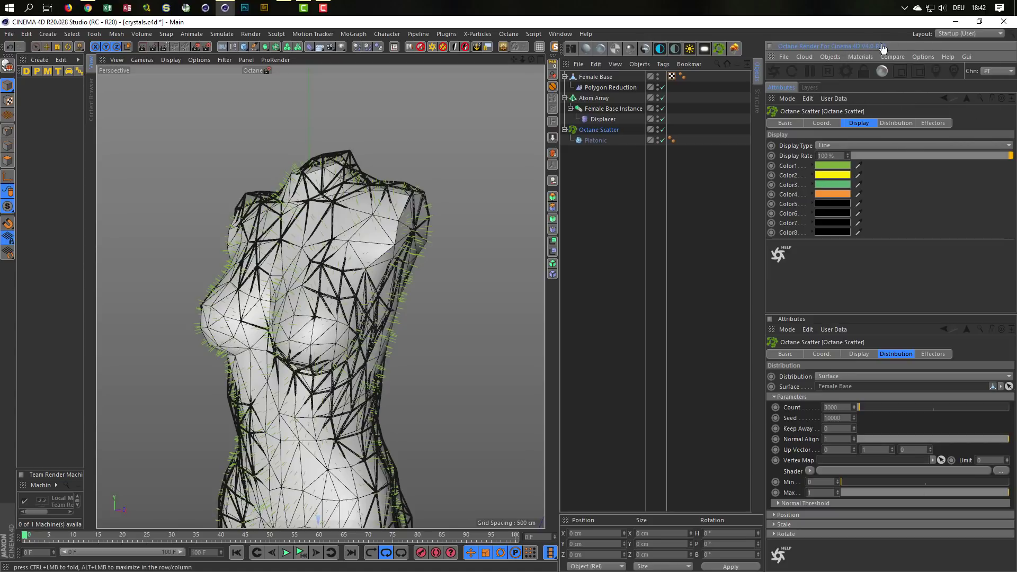
# Start the Octane live render and zoom in on the crystal-covered torso.
pyautogui.click(774, 72)
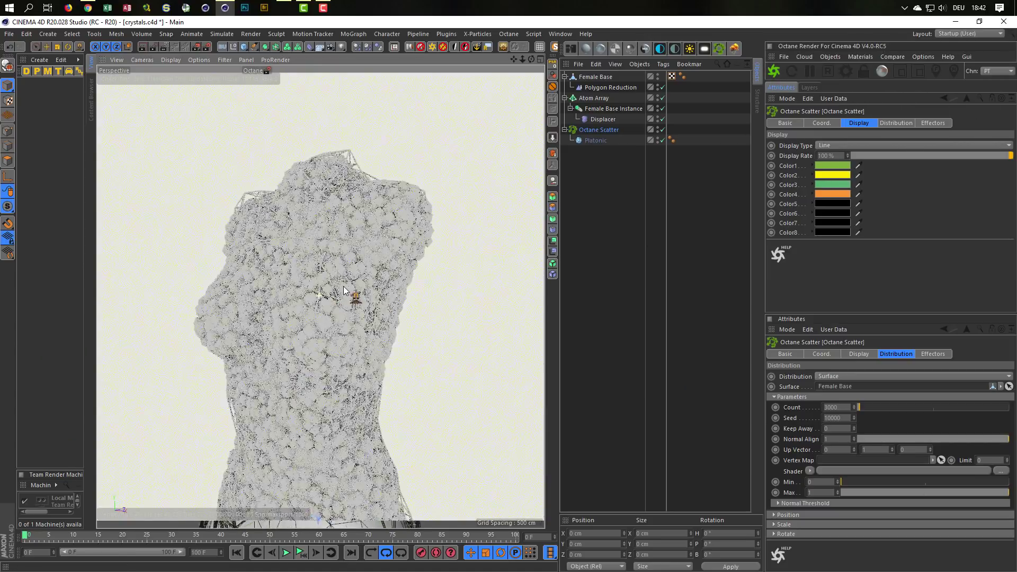
pyautogui.scroll(3, 349, 297)
pyautogui.scroll(2, 352, 286)
pyautogui.scroll(2, 371, 312)
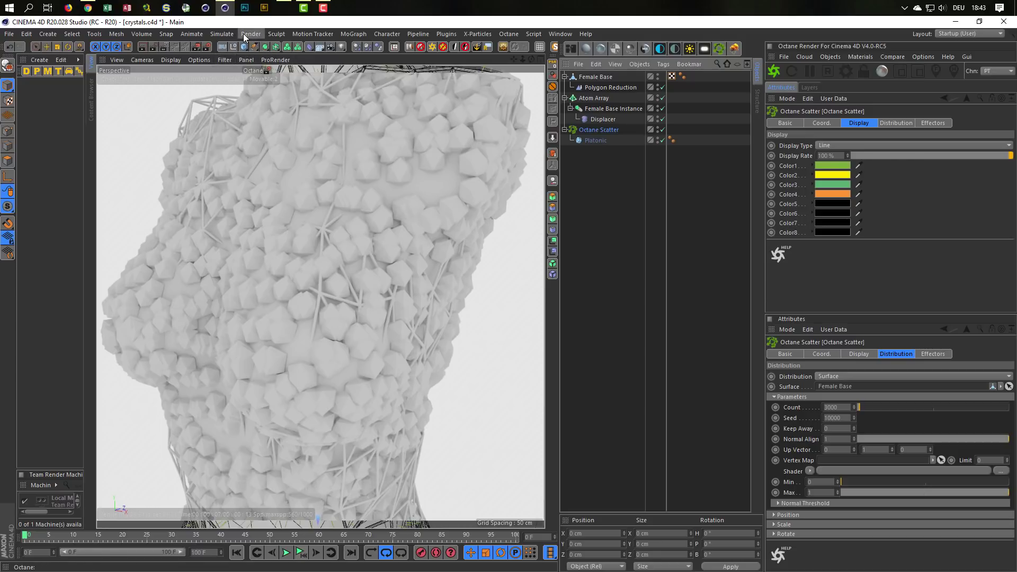
# Add a Random effector above Octane Scatter with 2 cm position randomness.
pyautogui.click(360, 33)
pyautogui.moveTo(362, 49)
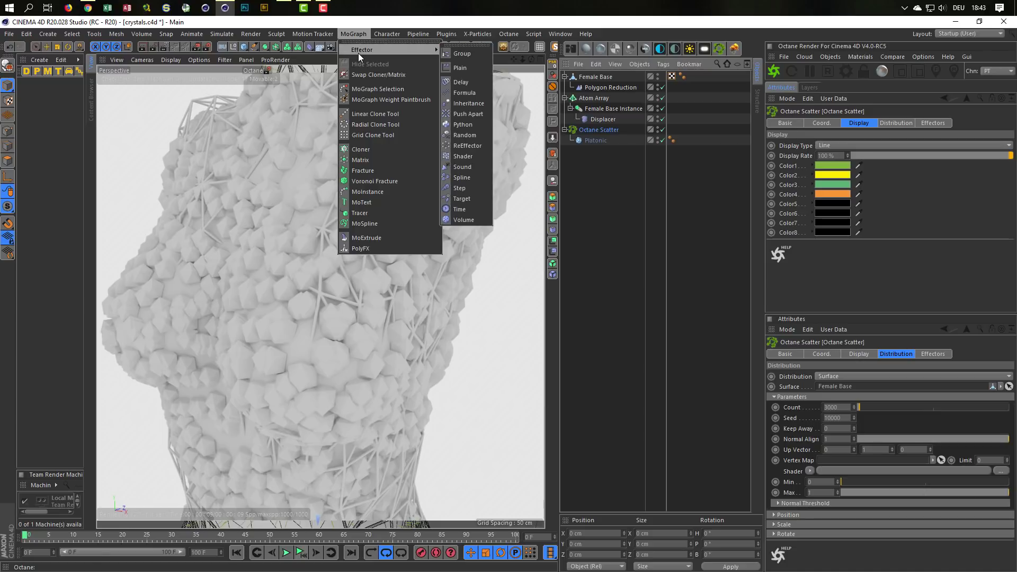
pyautogui.click(465, 137)
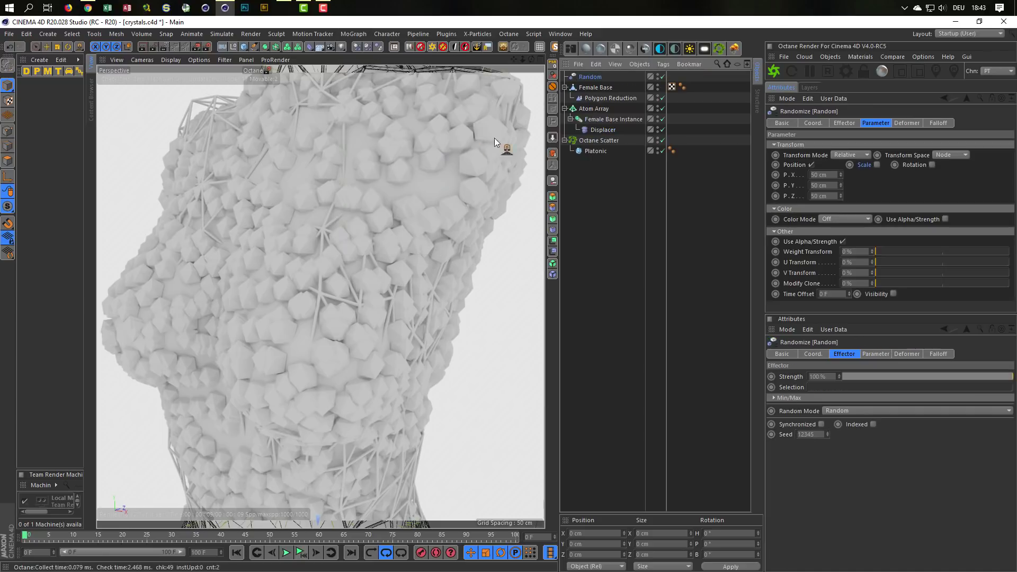
pyautogui.moveTo(595, 77); pyautogui.dragTo(592, 140)
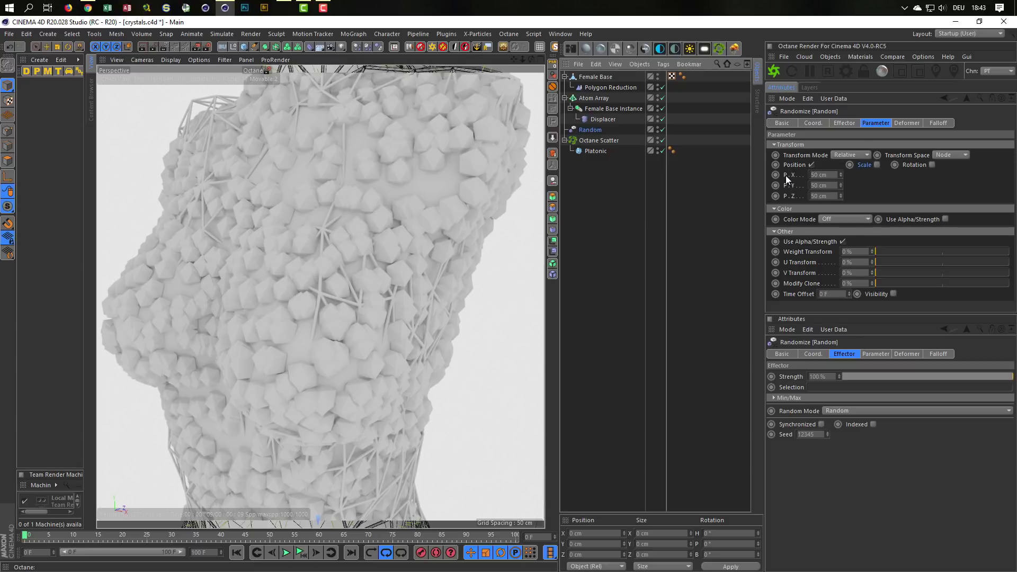
pyautogui.click(820, 174)
pyautogui.write('1')
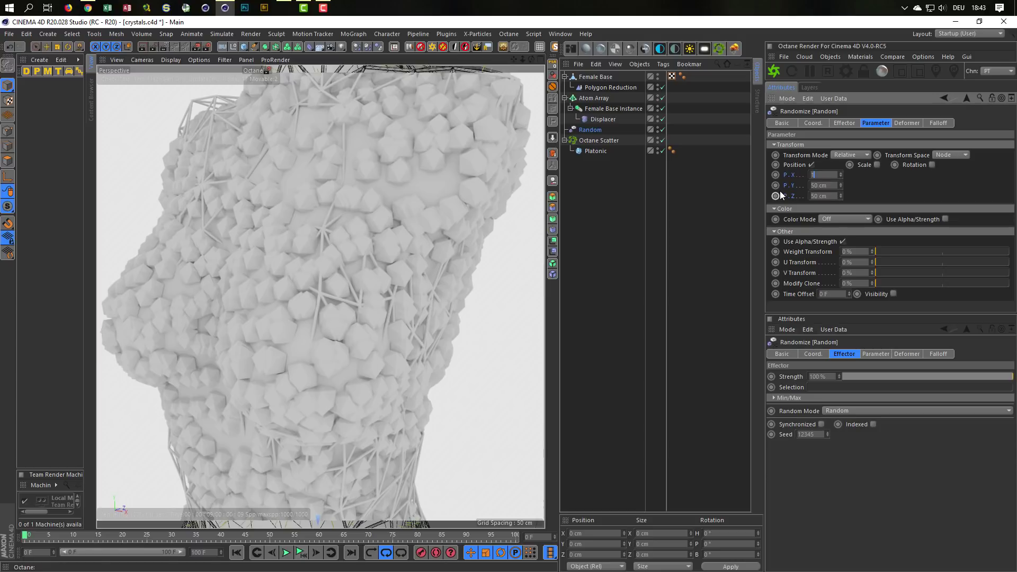
pyautogui.press('Return')
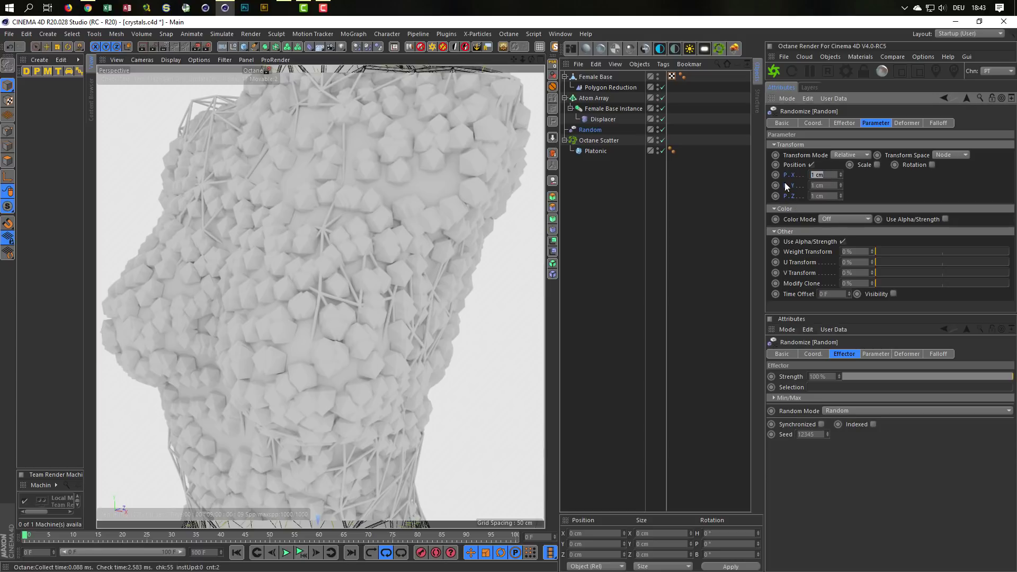
pyautogui.write('2')
pyautogui.press('Return')
pyautogui.click(594, 140)
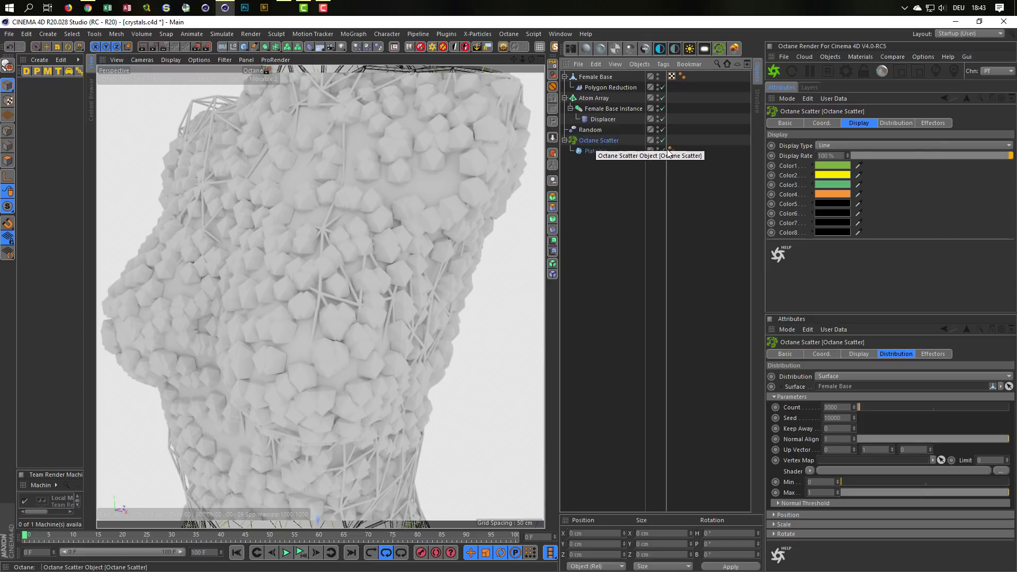
# Link Random into Octane Scatter's effectors and reduce its position randomness to 1 cm.
pyautogui.click(943, 126)
pyautogui.moveTo(592, 129); pyautogui.dragTo(832, 150)
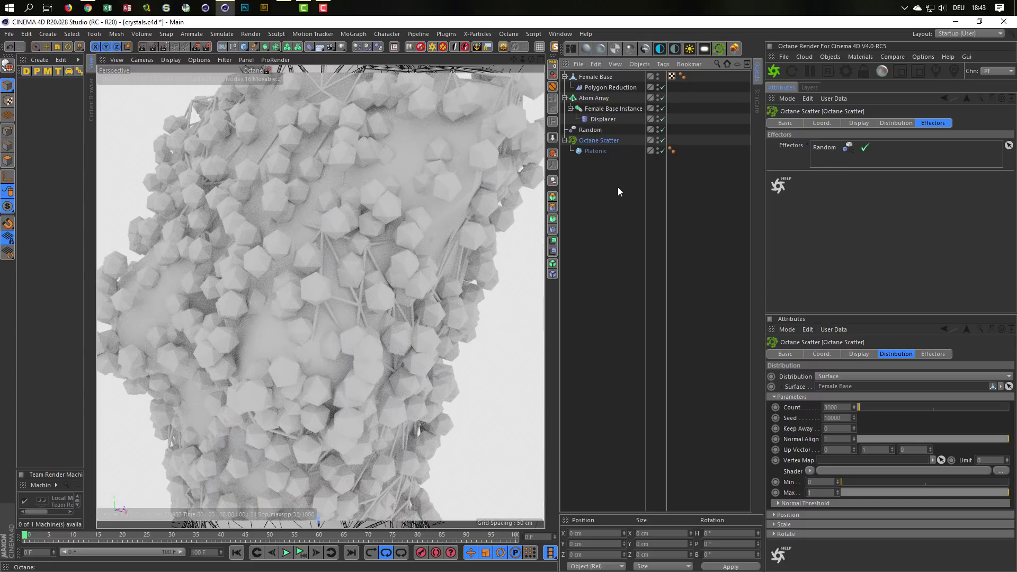
pyautogui.click(590, 130)
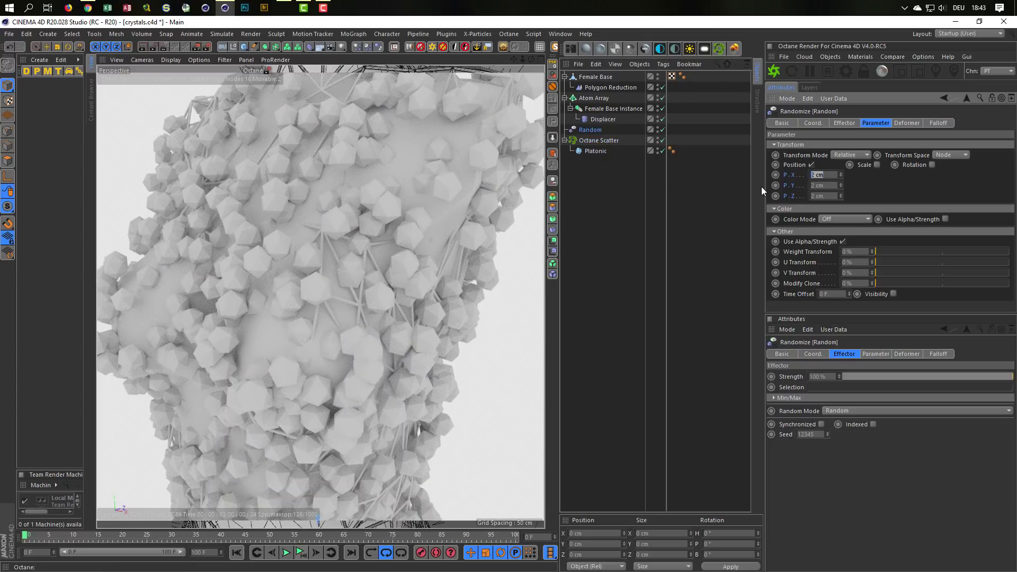
pyautogui.write('1')
pyautogui.press('Return')
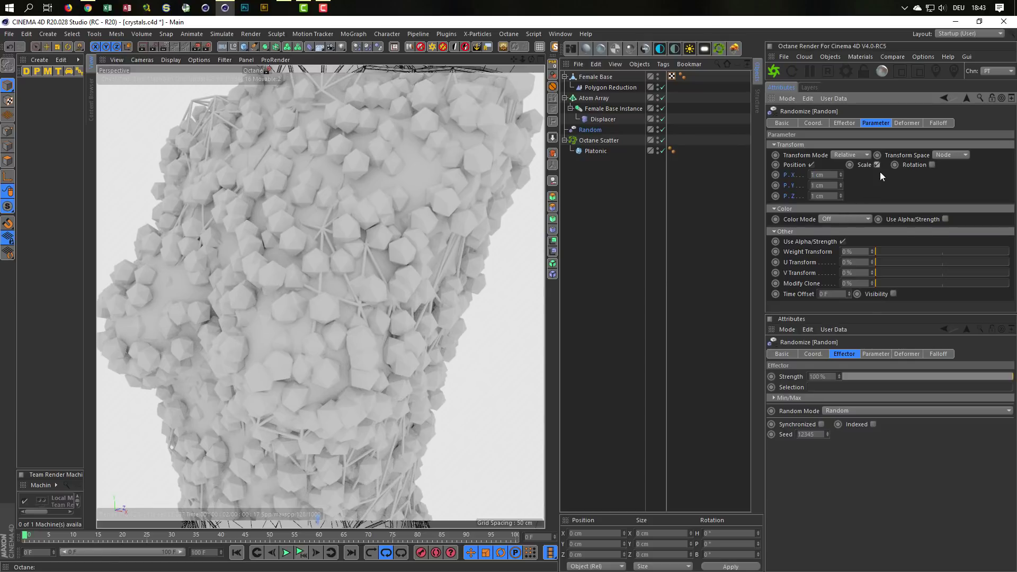
# Enable random scaling on the Random effector at -0.8.
pyautogui.click(902, 206)
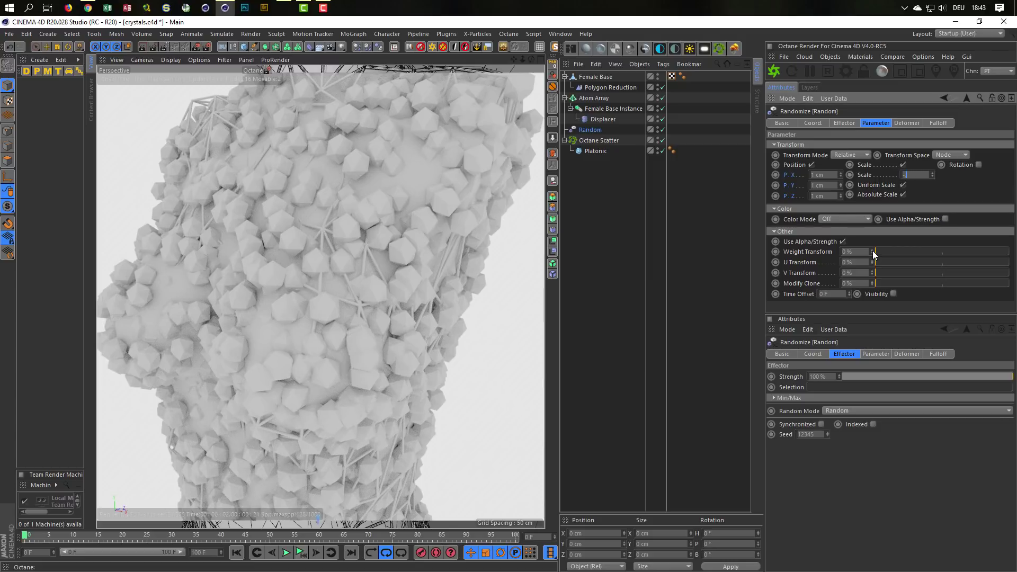
pyautogui.write('-0.8')
pyautogui.press('Return')
pyautogui.moveTo(371, 347)
pyautogui.keyDown('alt'); pyautogui.mouseDown(button='right')
pyautogui.moveTo(296, 338)
pyautogui.moveTo(269, 351)
pyautogui.mouseUp(button='right'); pyautogui.keyUp('alt')
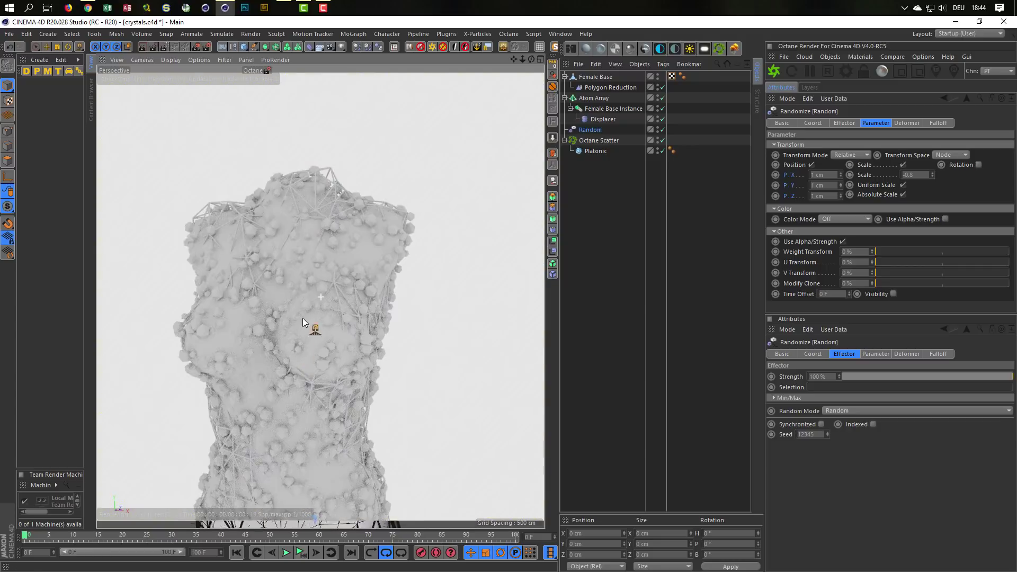
pyautogui.moveTo(304, 318)
pyautogui.keyDown('alt'); pyautogui.mouseDown()
pyautogui.moveTo(325, 297)
pyautogui.moveTo(474, 251)
pyautogui.mouseUp(); pyautogui.keyUp('alt')
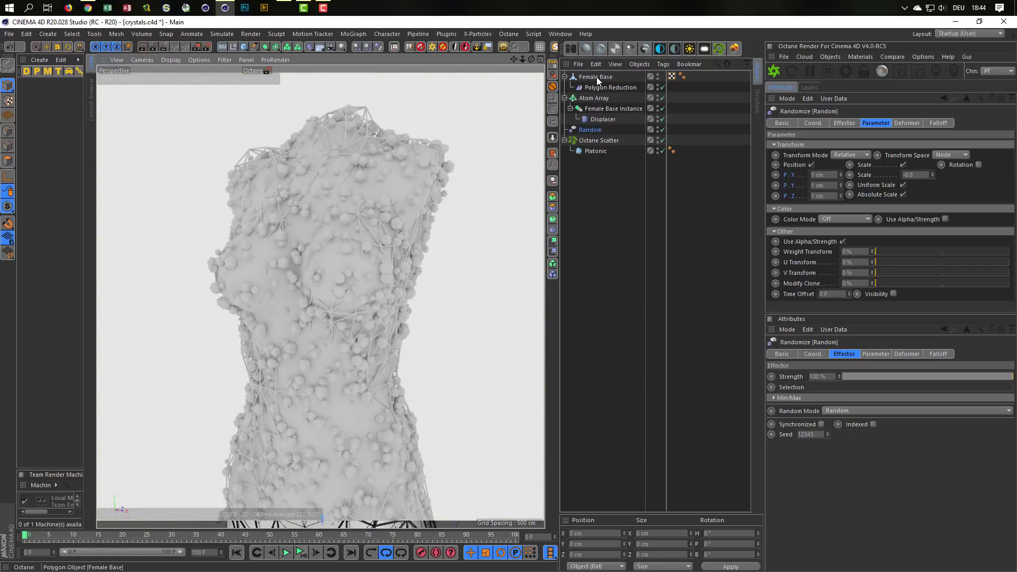
# Raise the Octane Scatter count to 20000 and zoom in on the dense crystals.
pyautogui.click(596, 140)
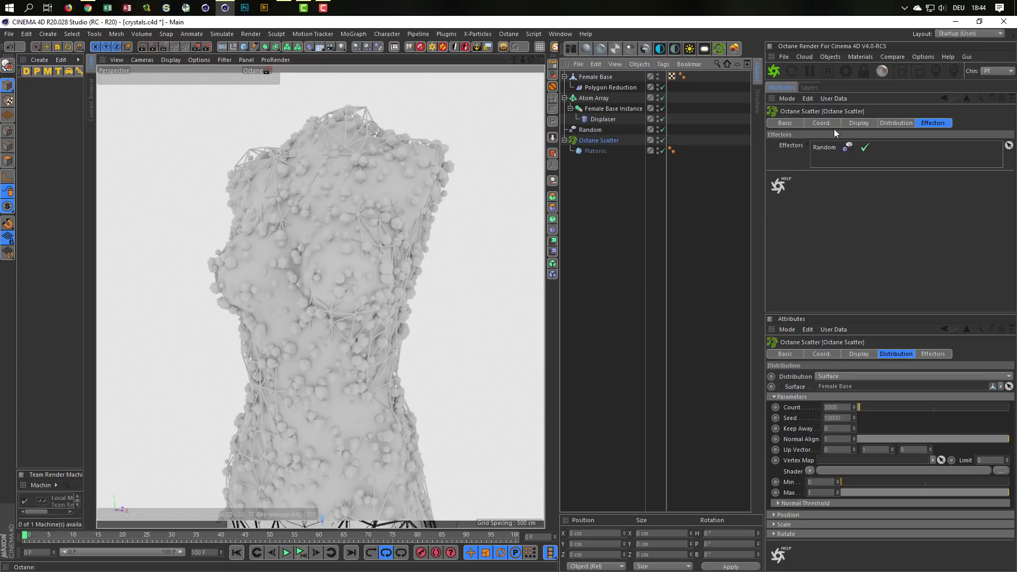
pyautogui.click(888, 126)
pyautogui.doubleClick(835, 177)
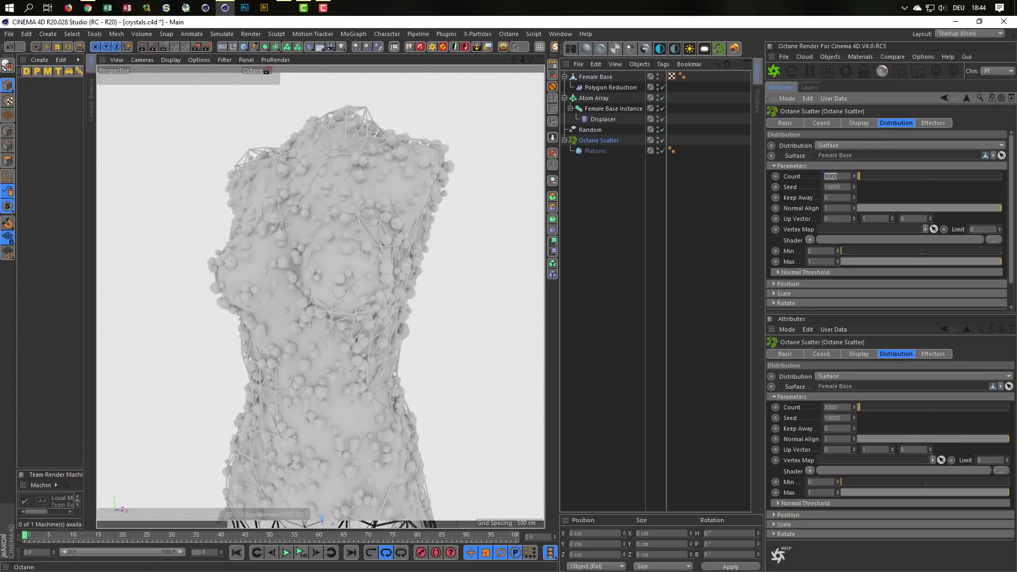
pyautogui.write('1000')
pyautogui.press('Return')
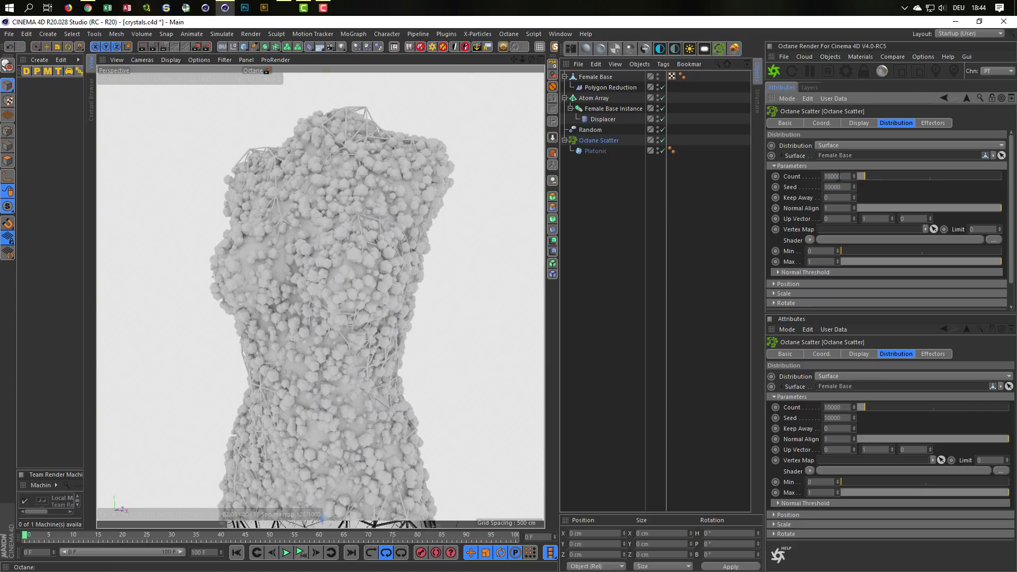
pyautogui.write('15000')
pyautogui.press('Return')
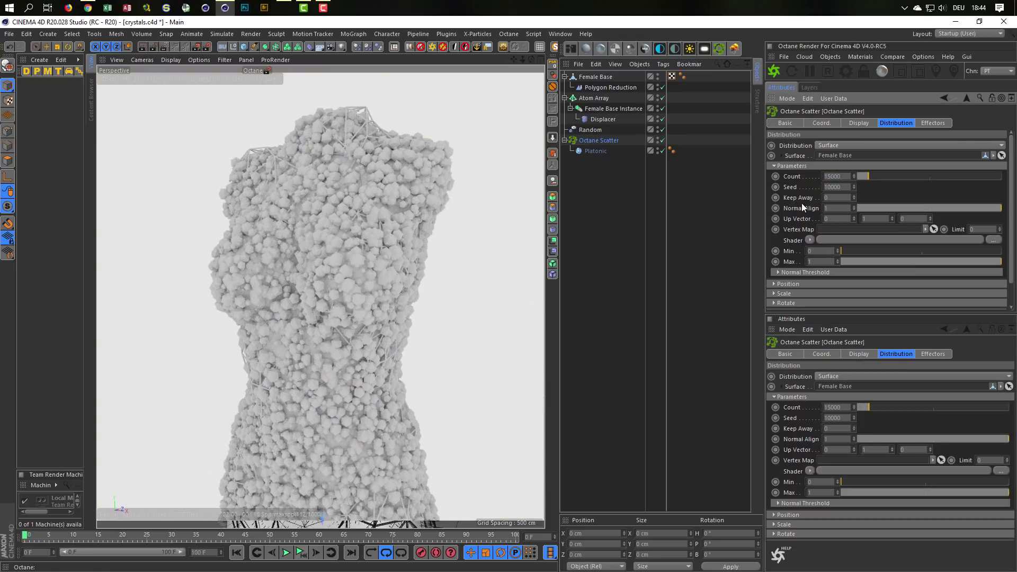
pyautogui.write('20')
pyautogui.write('000')
pyautogui.press('Return')
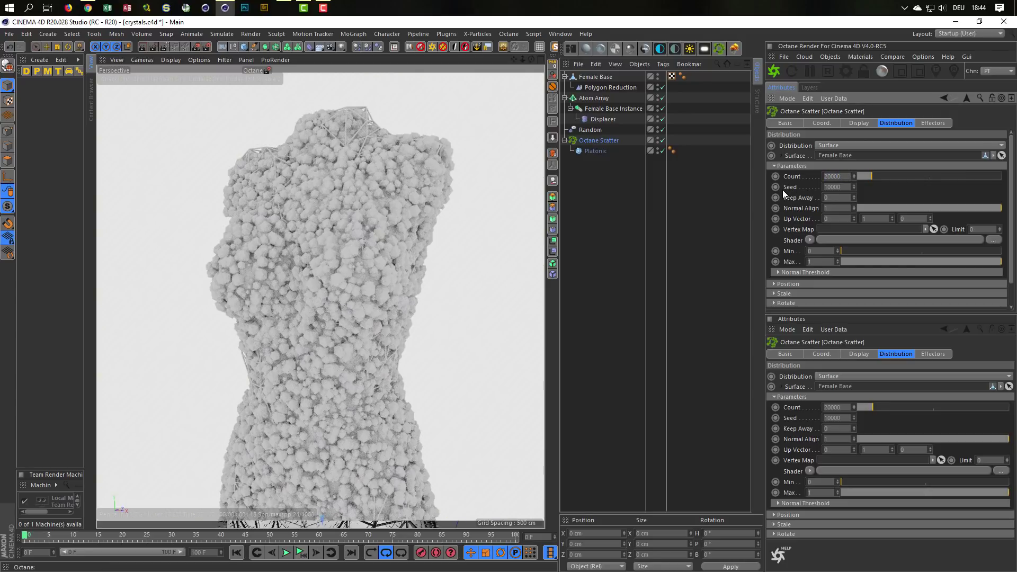
pyautogui.moveTo(395, 276)
pyautogui.keyDown('alt'); pyautogui.mouseDown()
pyautogui.moveTo(431, 263)
pyautogui.moveTo(351, 278)
pyautogui.mouseUp(); pyautogui.keyUp('alt')
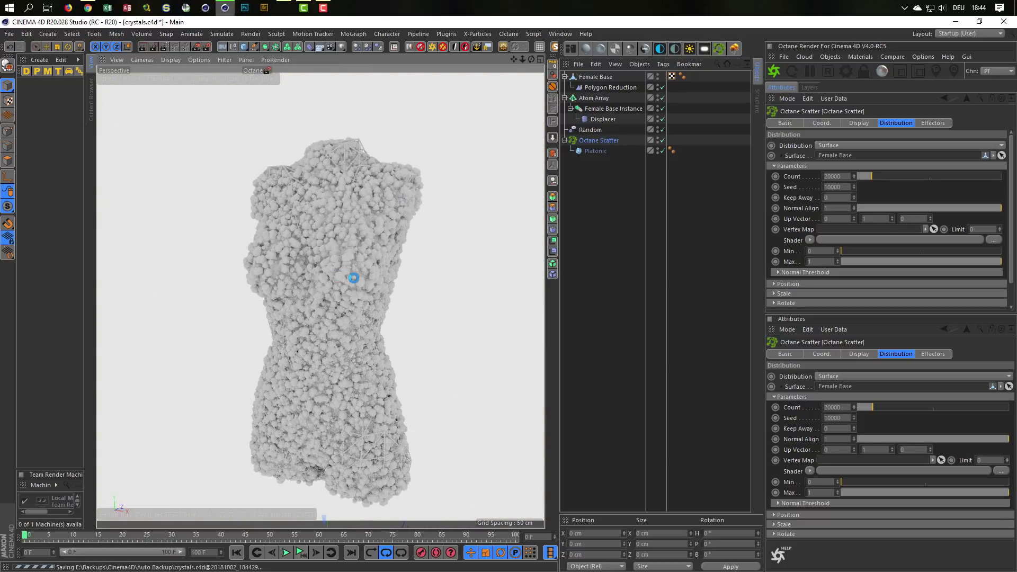
pyautogui.keyDown('alt'); pyautogui.moveTo(311, 259); pyautogui.dragTo(397, 249, button='right'); pyautogui.keyUp('alt')
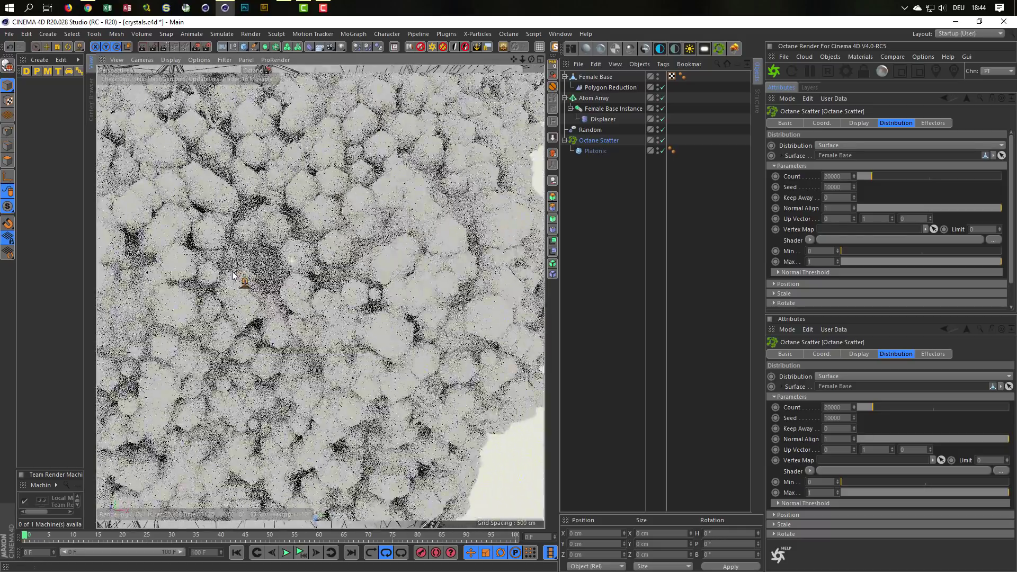
pyautogui.scroll(-5, 268, 268)
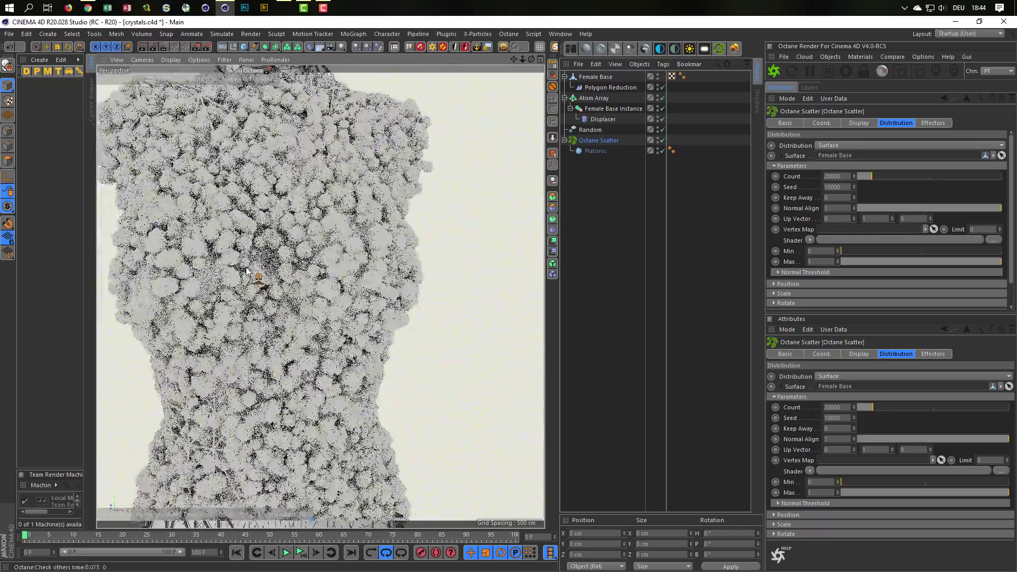
pyautogui.keyDown('alt'); pyautogui.moveTo(313, 271); pyautogui.dragTo(371, 265); pyautogui.keyUp('alt')
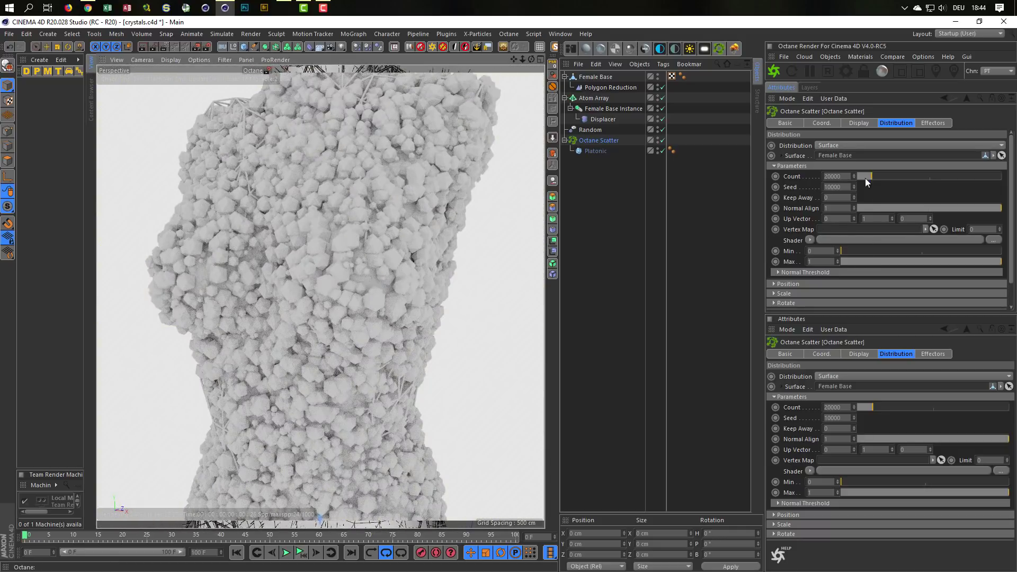
# Enable Random effector rotation at 360° on H, P and B.
pyautogui.click(591, 129)
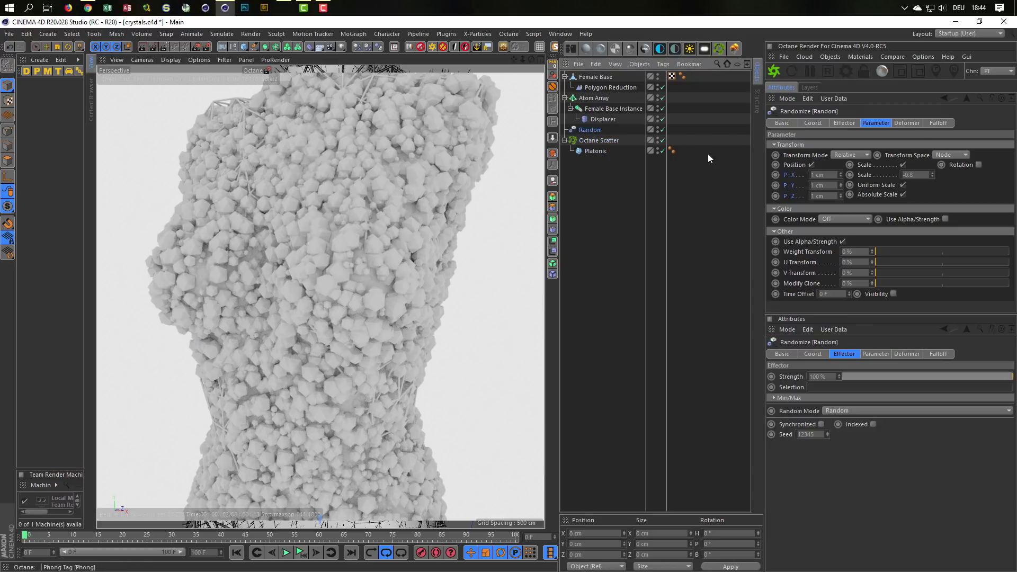
pyautogui.click(979, 165)
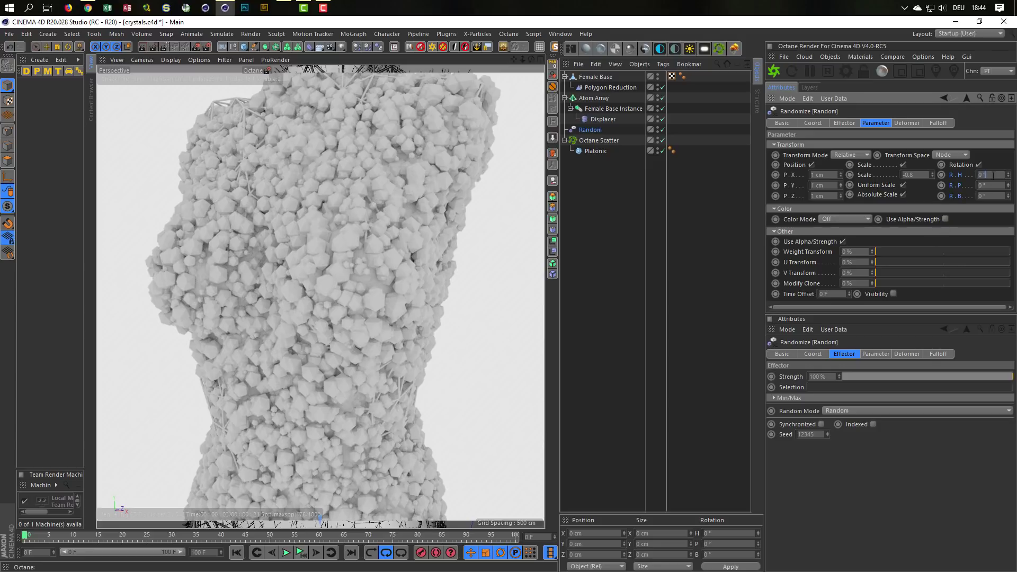
pyautogui.write('360')
pyautogui.press('Return')
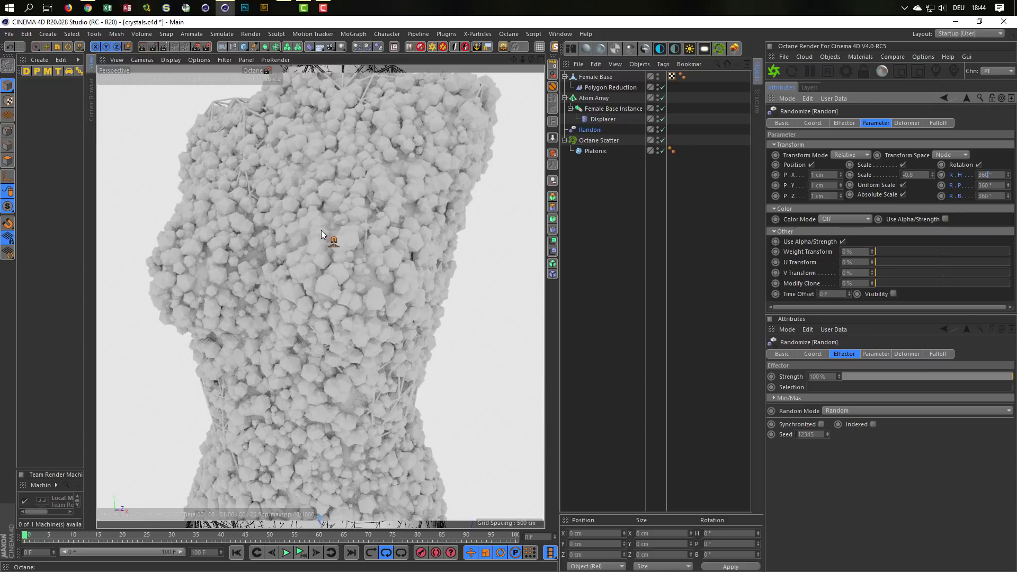
pyautogui.scroll(5, 321, 230)
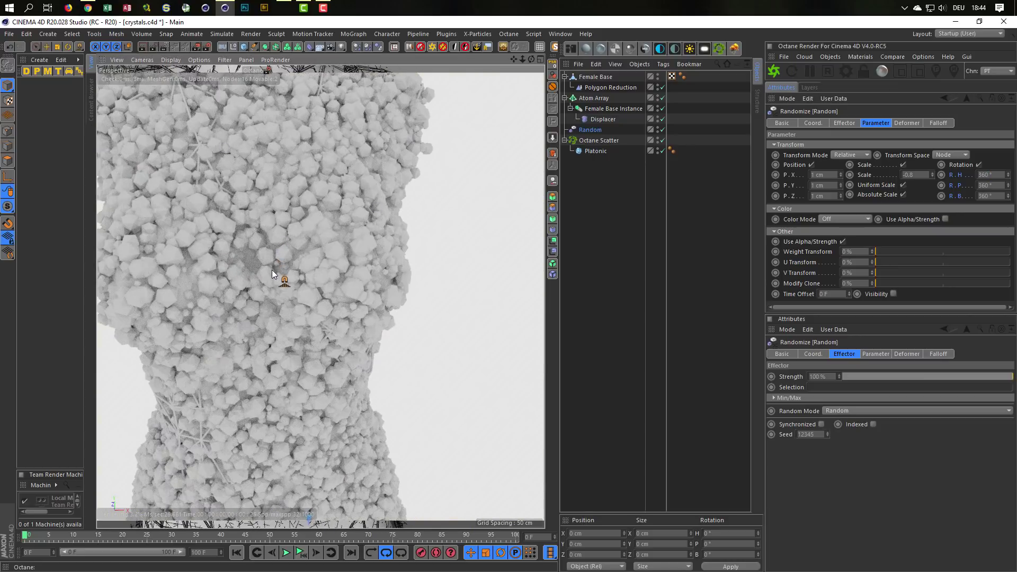
pyautogui.scroll(-5, 271, 274)
pyautogui.moveTo(272, 273)
pyautogui.keyDown('alt'); pyautogui.mouseDown()
pyautogui.moveTo(356, 306)
pyautogui.moveTo(334, 316)
pyautogui.moveTo(367, 278)
pyautogui.moveTo(379, 308)
pyautogui.mouseUp(); pyautogui.keyUp('alt')
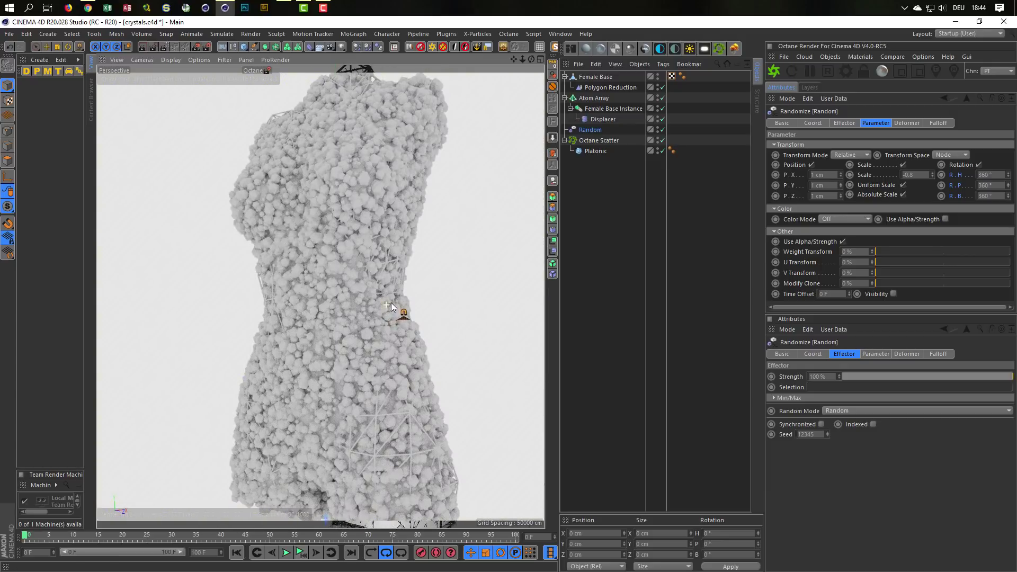
pyautogui.scroll(3, 391, 303)
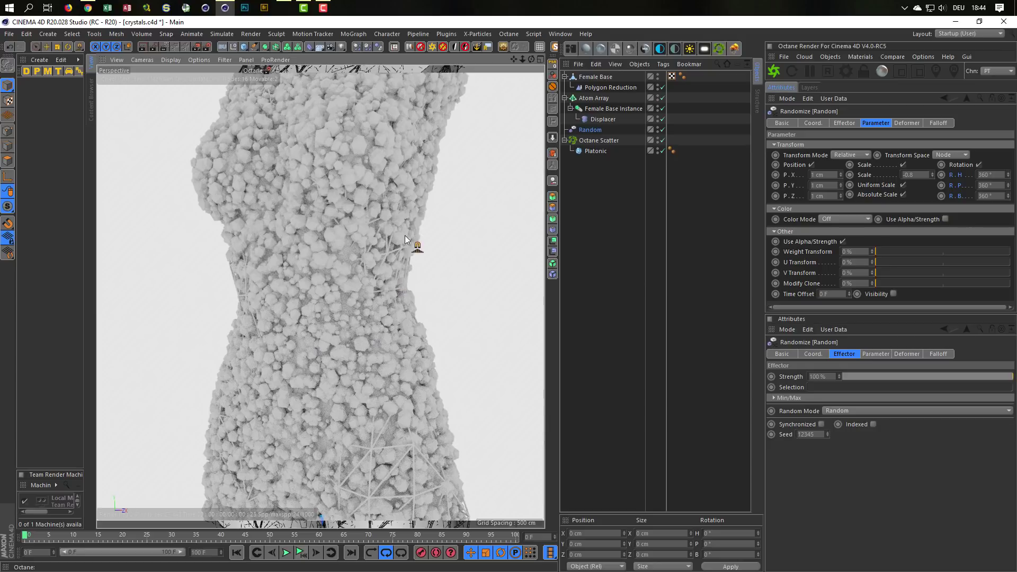
# Set the Octane Scatter count to 50000.
pyautogui.click(587, 141)
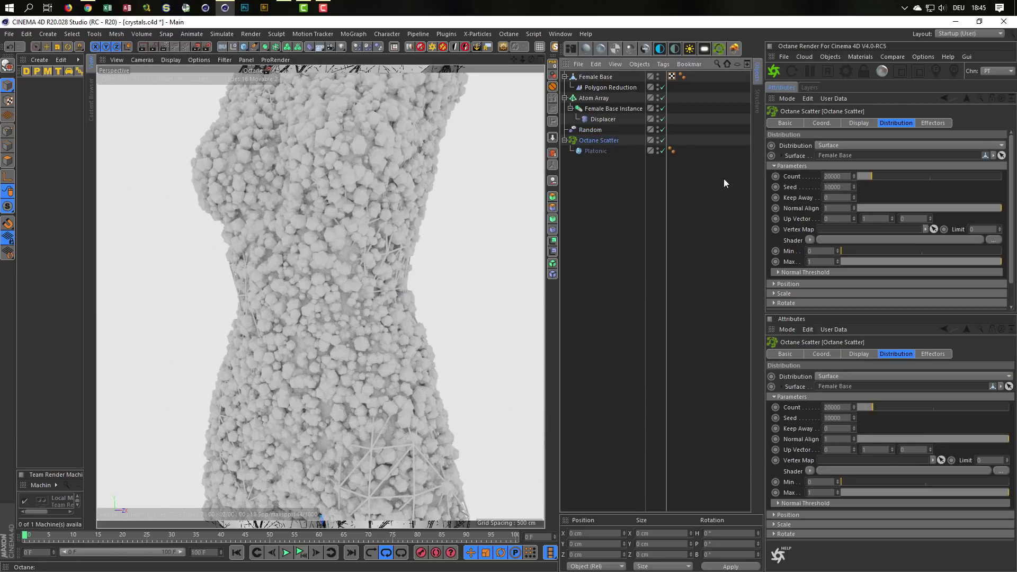
pyautogui.click(845, 176)
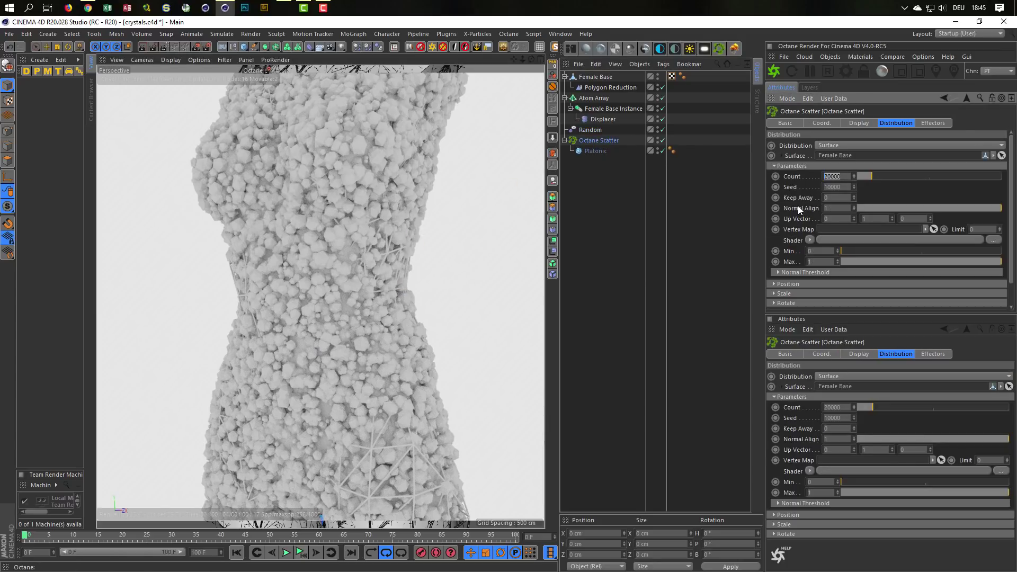
pyautogui.write('50')
pyautogui.press('Return')
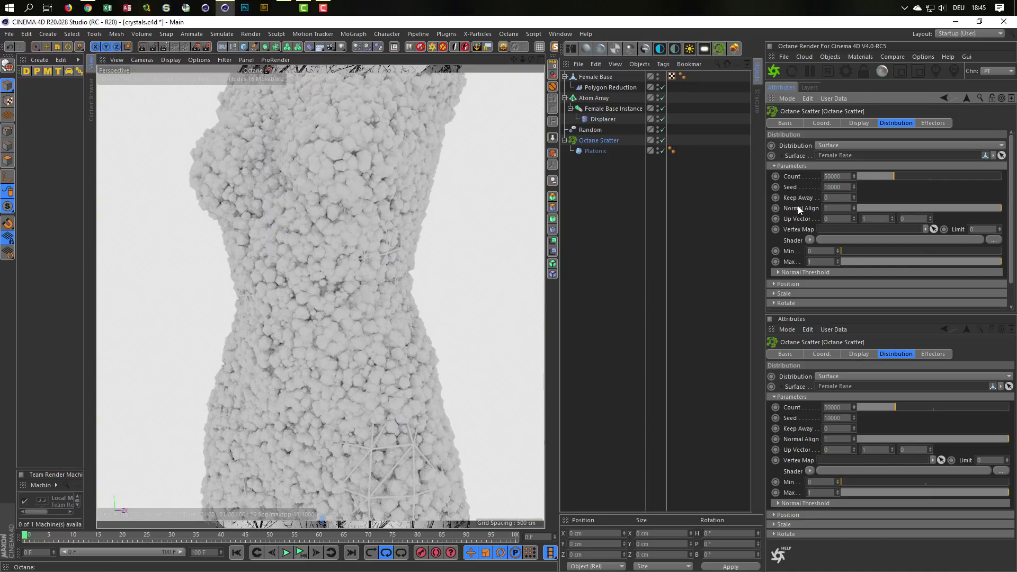
pyautogui.scroll(-3, 350, 265)
pyautogui.scroll(-2, 329, 273)
# Orbit and zoom in on the upper torso to inspect the denser crystal coat.
pyautogui.keyDown('alt'); pyautogui.moveTo(328, 273); pyautogui.dragTo(341, 268); pyautogui.keyUp('alt')
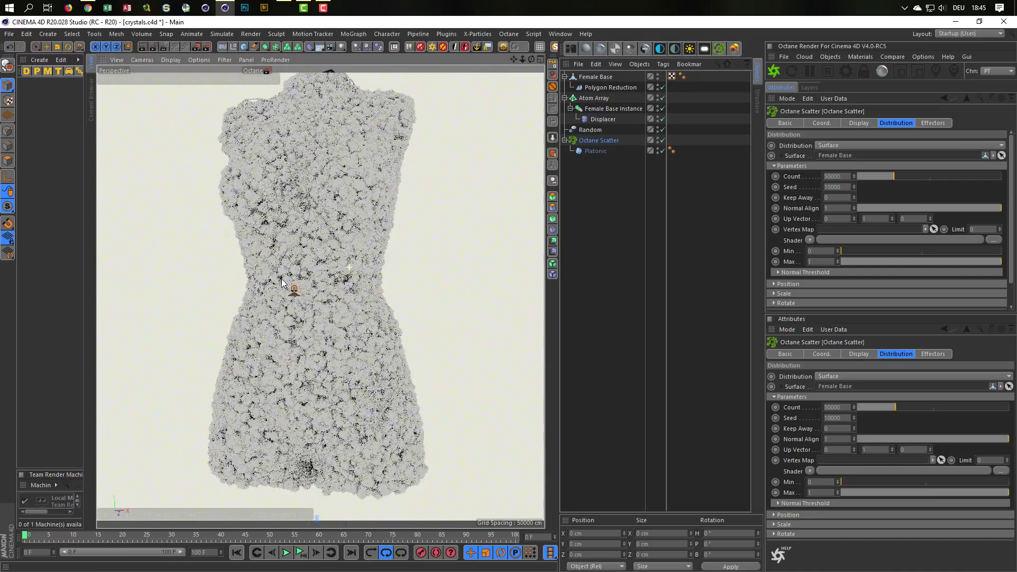
pyautogui.scroll(3, 354, 222)
pyautogui.scroll(3, 354, 222)
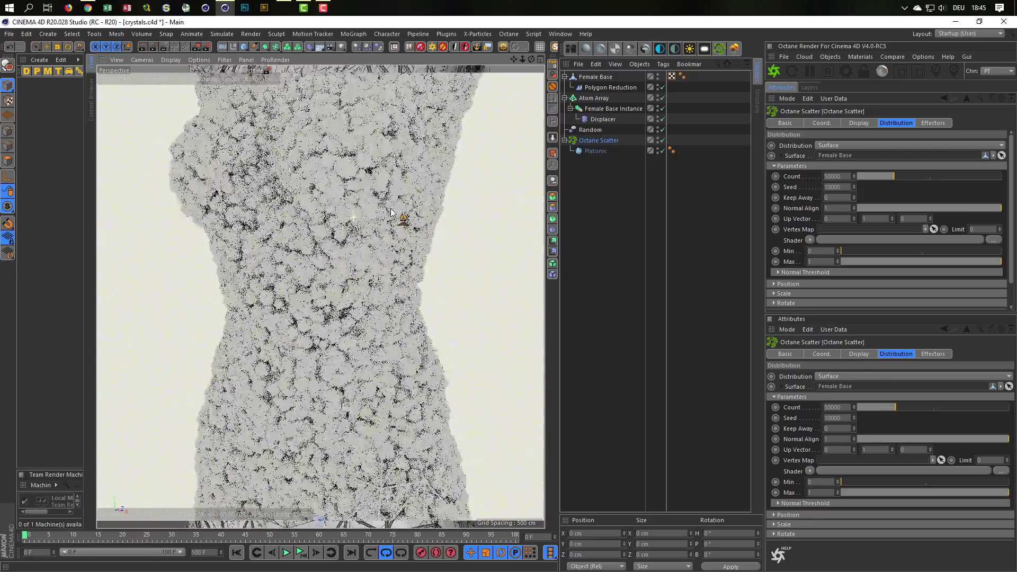
pyautogui.scroll(2, 404, 238)
pyautogui.moveTo(404, 239)
pyautogui.keyDown('alt'); pyautogui.mouseDown(button='middle')
pyautogui.moveTo(443, 268)
pyautogui.moveTo(402, 287)
pyautogui.mouseUp(button='middle'); pyautogui.keyUp('alt')
pyautogui.scroll(1, 401, 283)
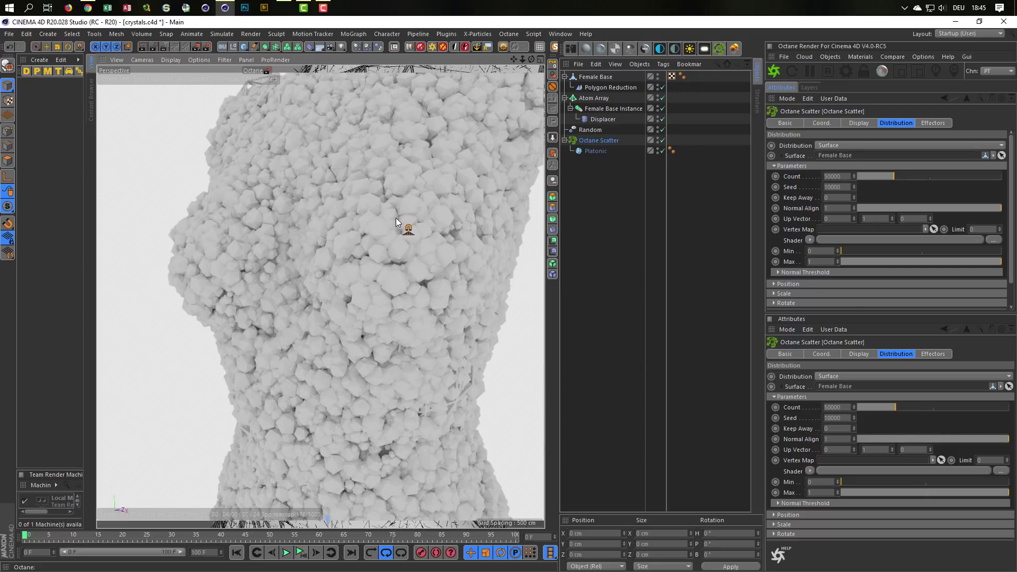
pyautogui.scroll(-2, 381, 226)
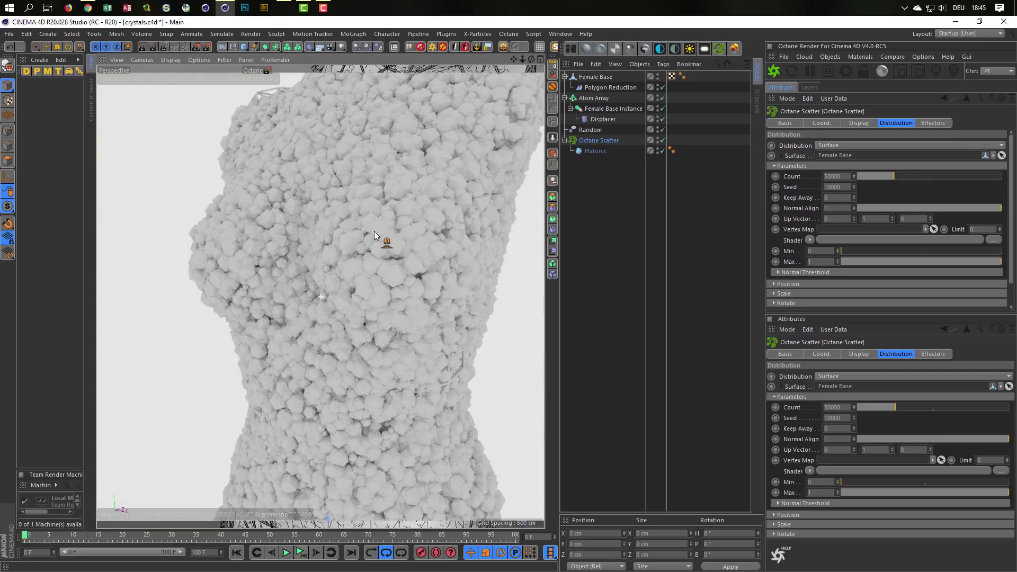
pyautogui.keyDown('alt'); pyautogui.moveTo(374, 232); pyautogui.dragTo(360, 239, button='middle'); pyautogui.keyUp('alt')
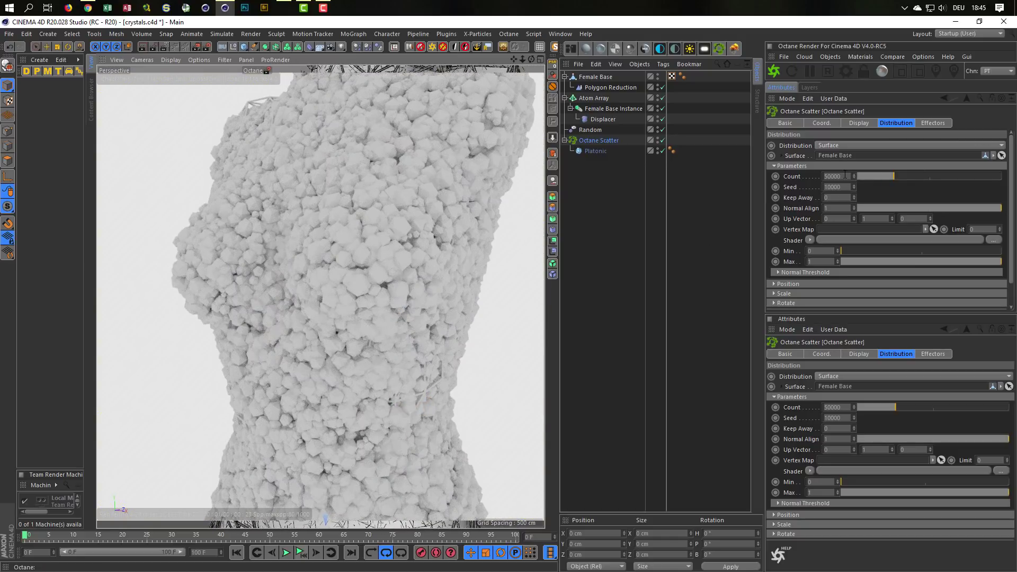
# Set the Octane Scatter count to 40000, inspect the torso, and select Female Base Instance.
pyautogui.write('40000')
pyautogui.press('Return')
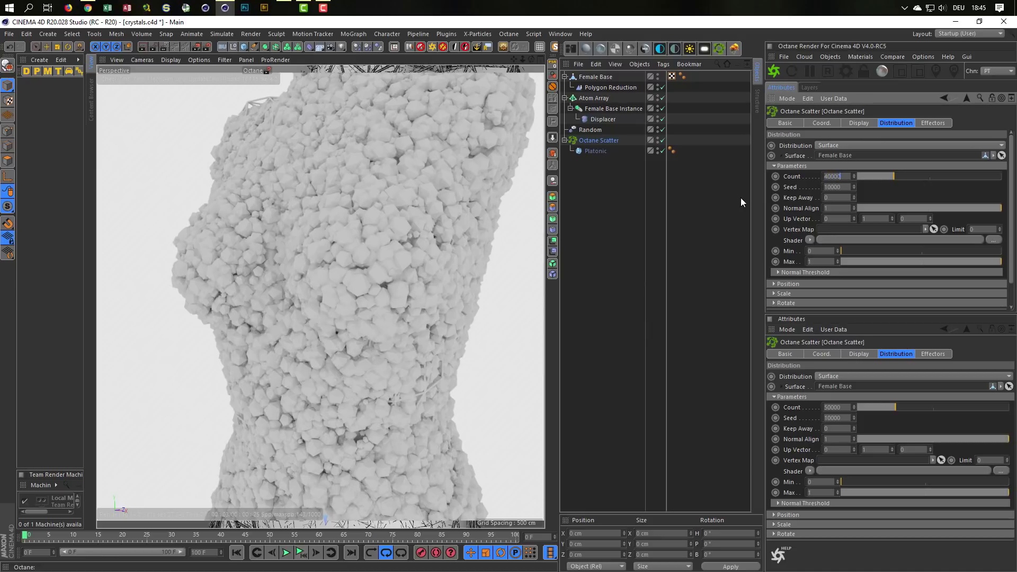
pyautogui.press('Return')
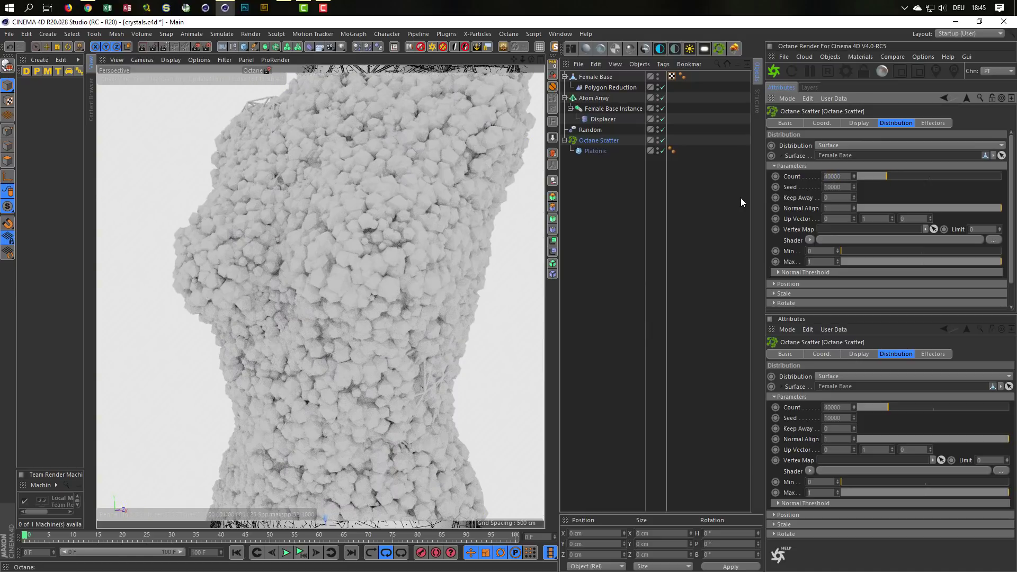
pyautogui.scroll(-5, 419, 227)
pyautogui.scroll(-2, 358, 237)
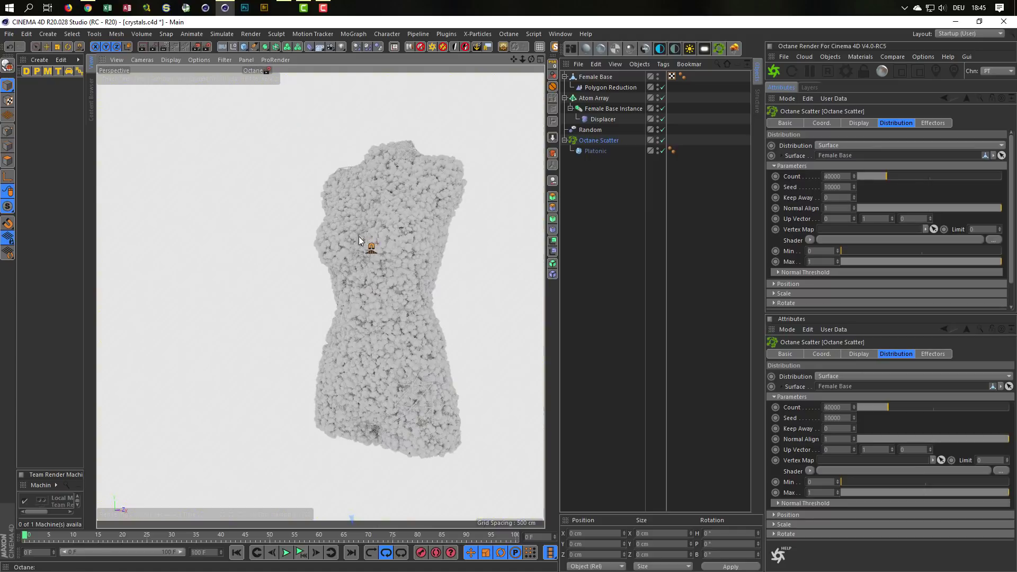
pyautogui.keyDown('alt'); pyautogui.moveTo(358, 236); pyautogui.dragTo(309, 219); pyautogui.keyUp('alt')
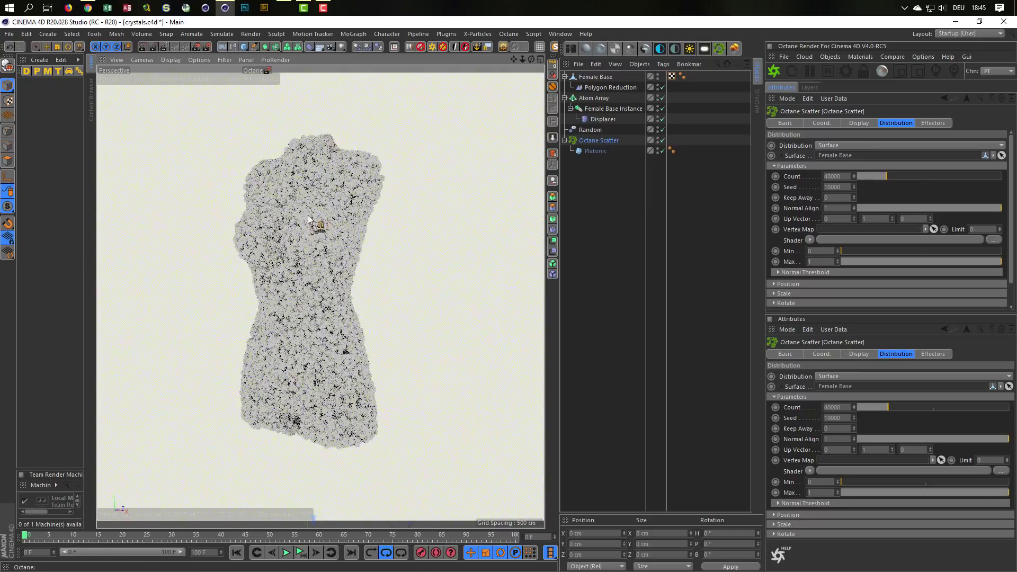
pyautogui.scroll(5, 308, 216)
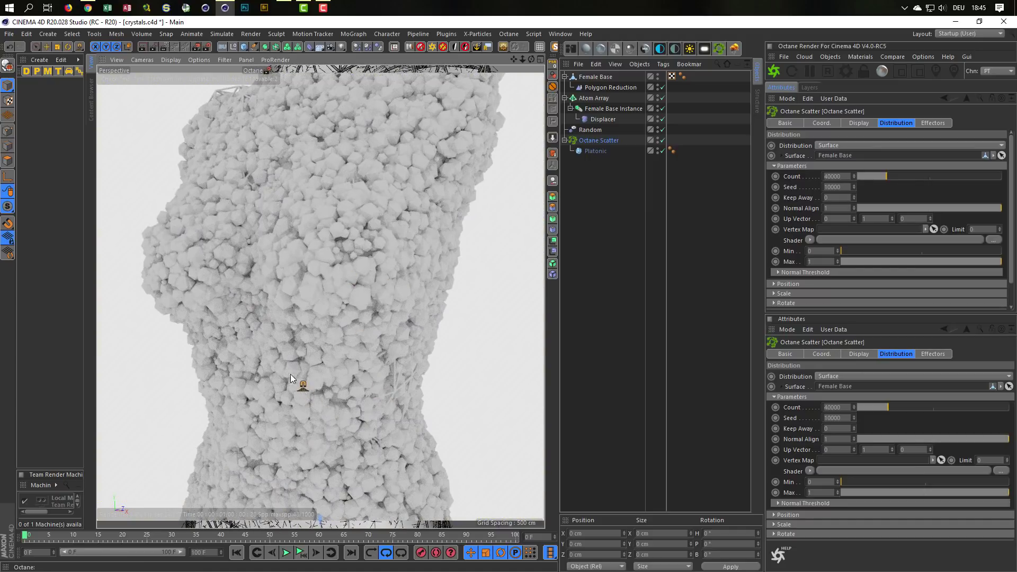
pyautogui.keyDown('alt'); pyautogui.moveTo(411, 157); pyautogui.dragTo(416, 238); pyautogui.keyUp('alt')
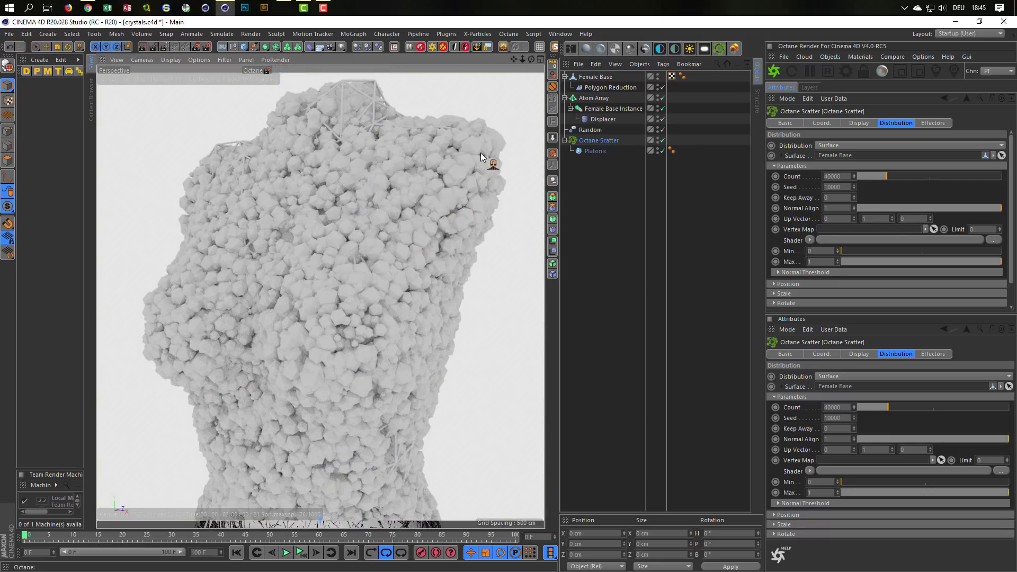
pyautogui.click(598, 108)
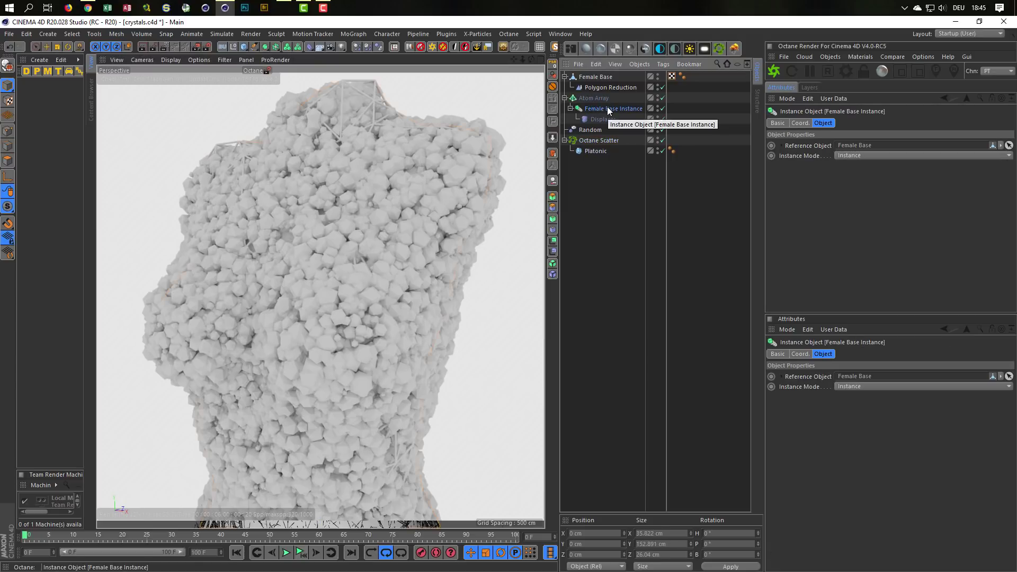
# Scale the Displacer to about 107%, leaving smaller, denser crystals on the torso.
pyautogui.click(7, 86)
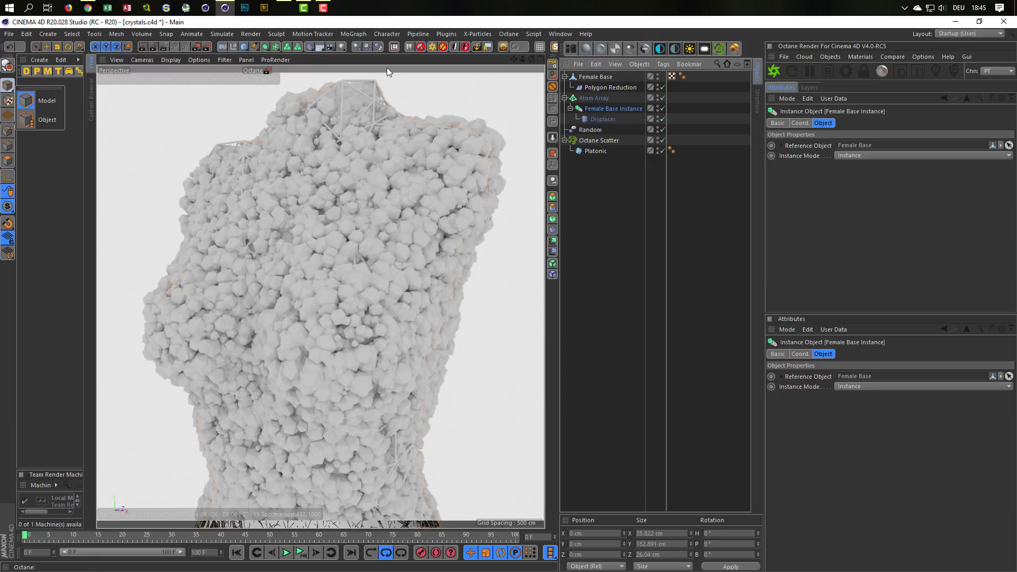
pyautogui.click(619, 27)
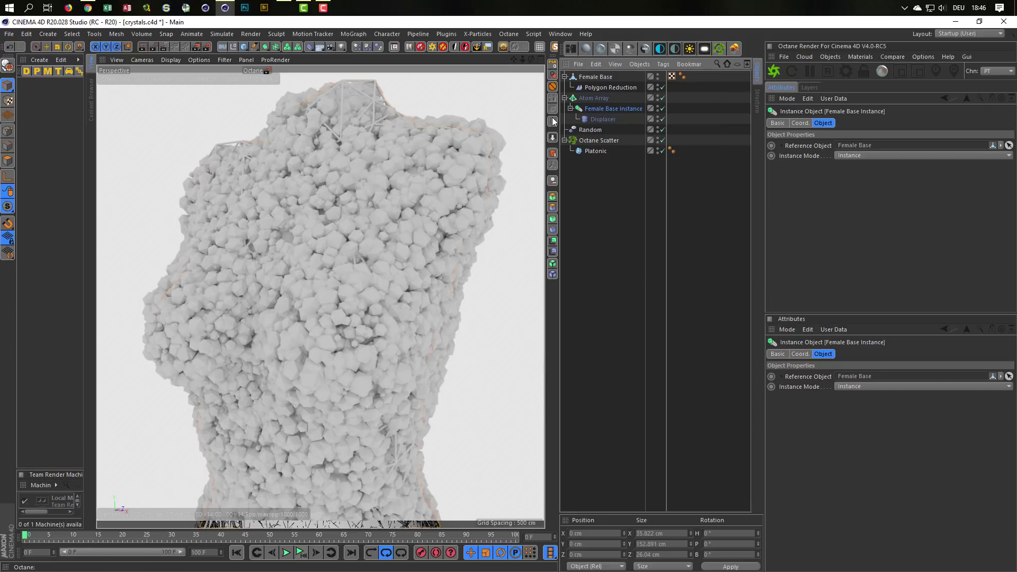
pyautogui.click(592, 120)
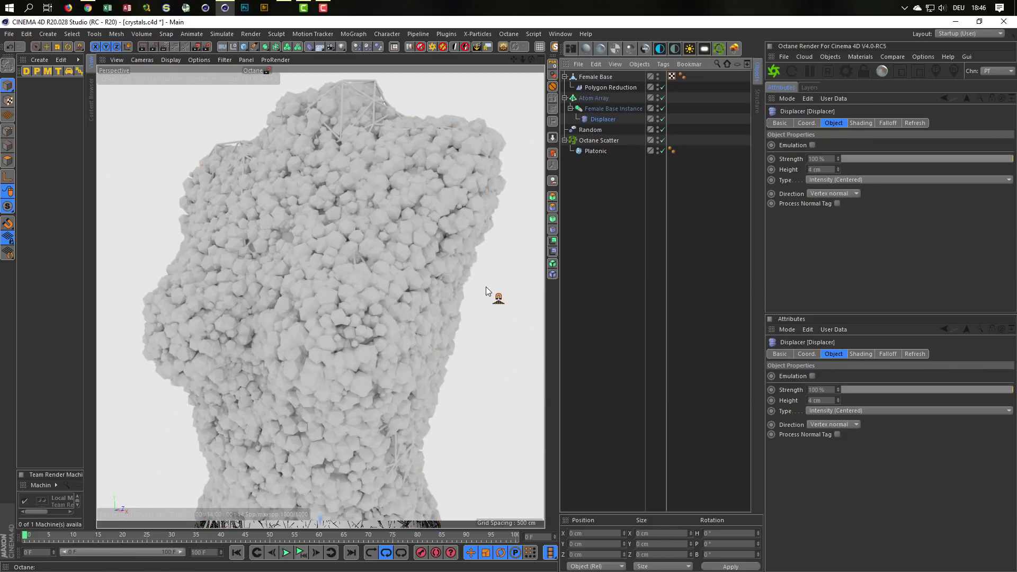
pyautogui.press('t')
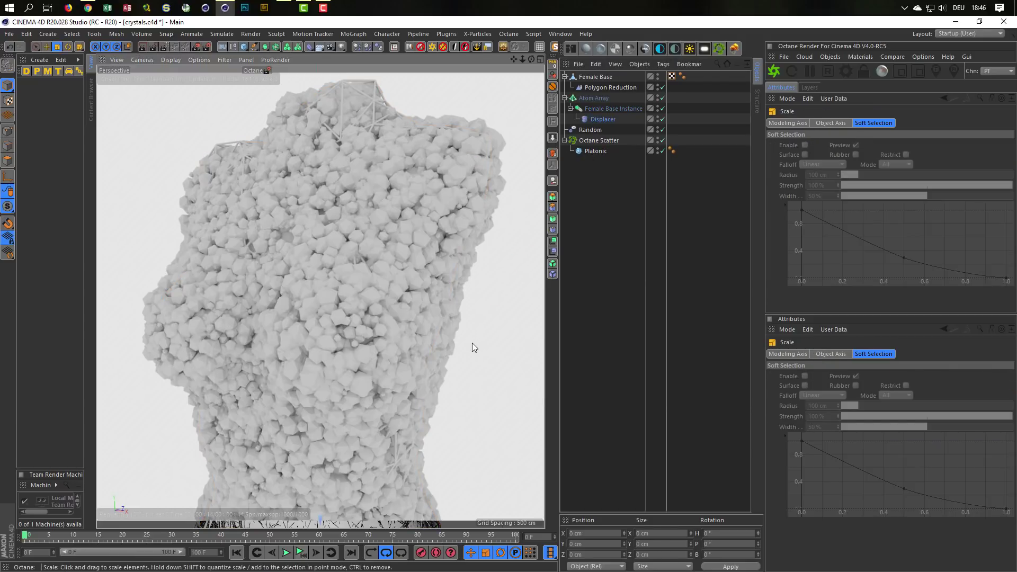
pyautogui.moveTo(476, 343); pyautogui.dragTo(577, 332)
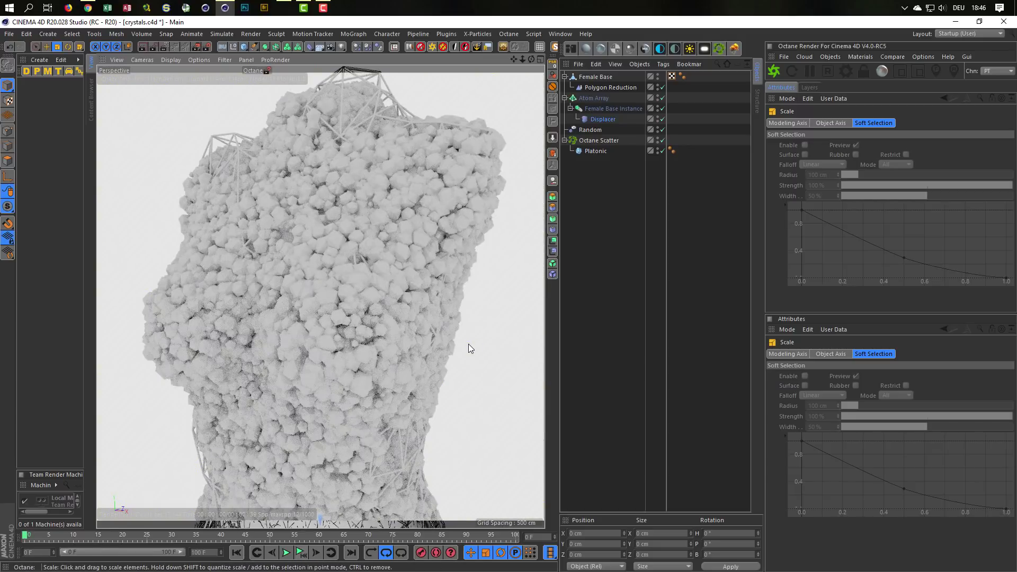
pyautogui.moveTo(453, 349); pyautogui.dragTo(428, 326)
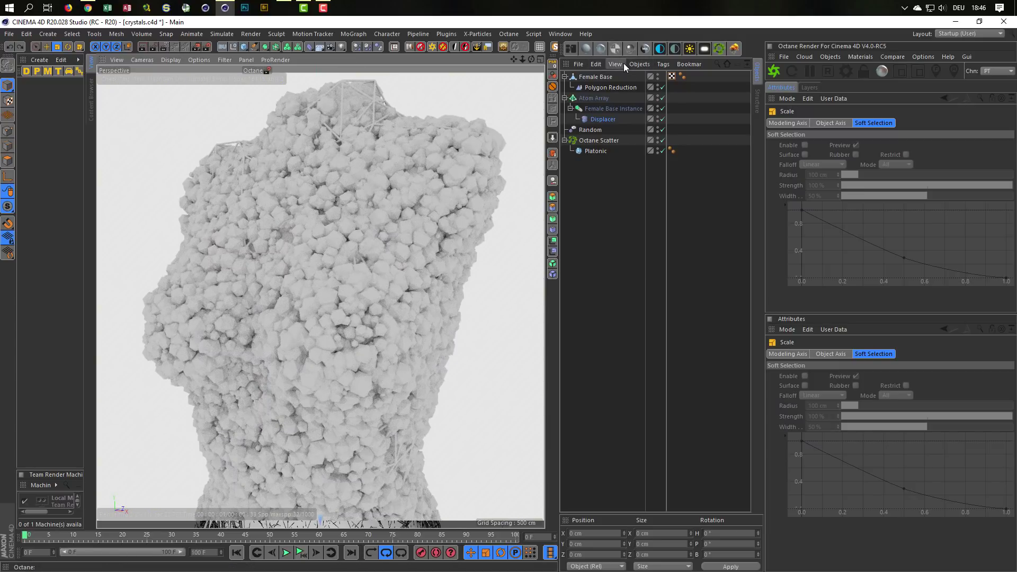
# Stop the Octane live render, zoom out to the wireframe scene, and select Female Base.
pyautogui.click(830, 75)
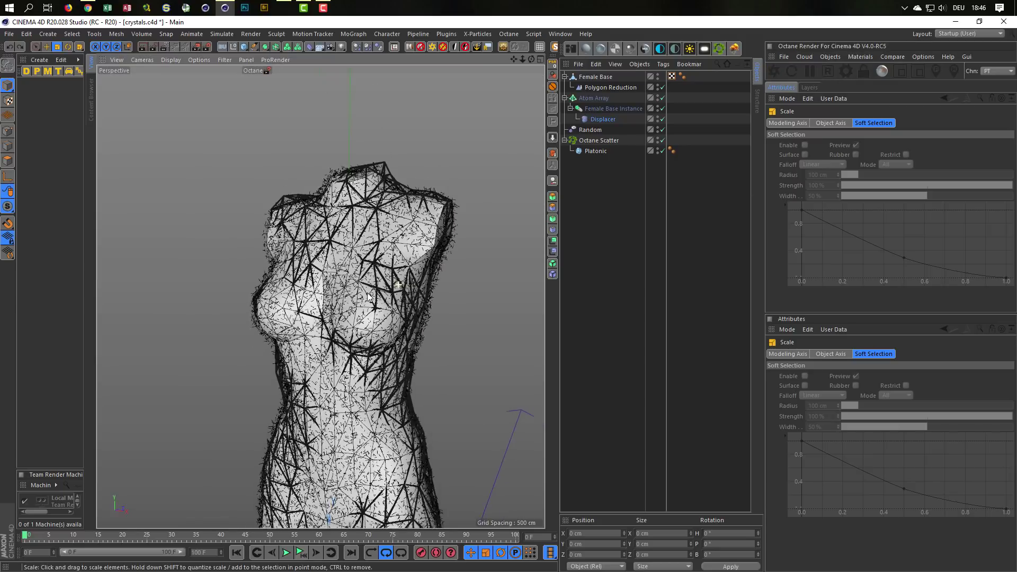
pyautogui.keyDown('alt'); pyautogui.moveTo(475, 272); pyautogui.dragTo(403, 275); pyautogui.keyUp('alt')
pyautogui.scroll(-5, 329, 279)
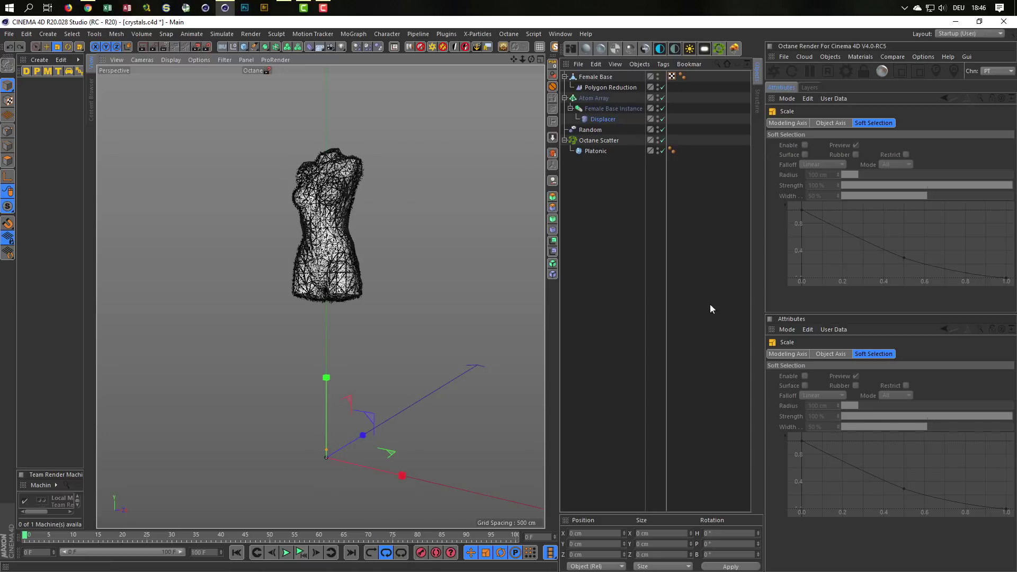
pyautogui.click(591, 78)
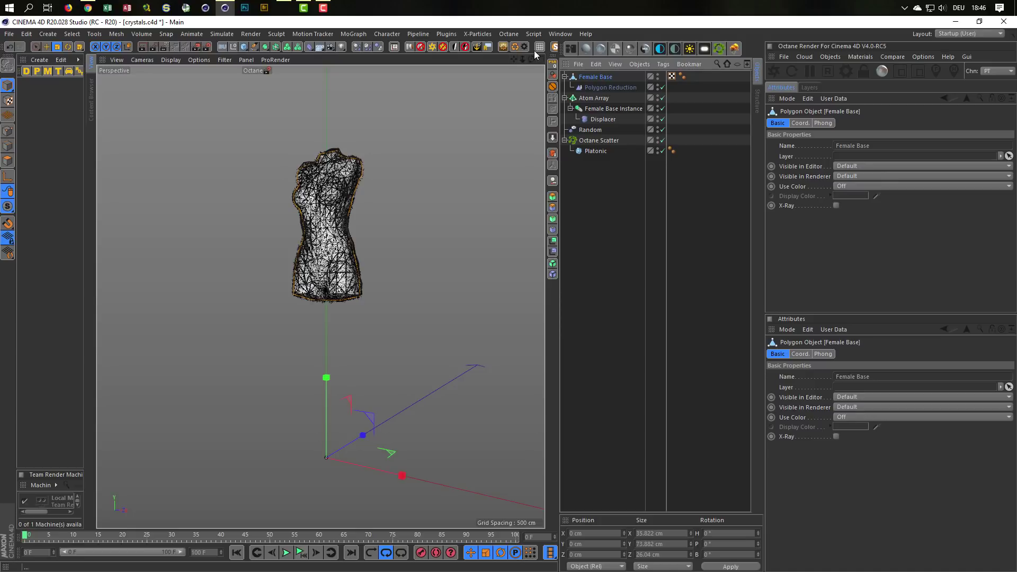
pyautogui.moveTo(531, 47); pyautogui.dragTo(498, 53, button='middle')
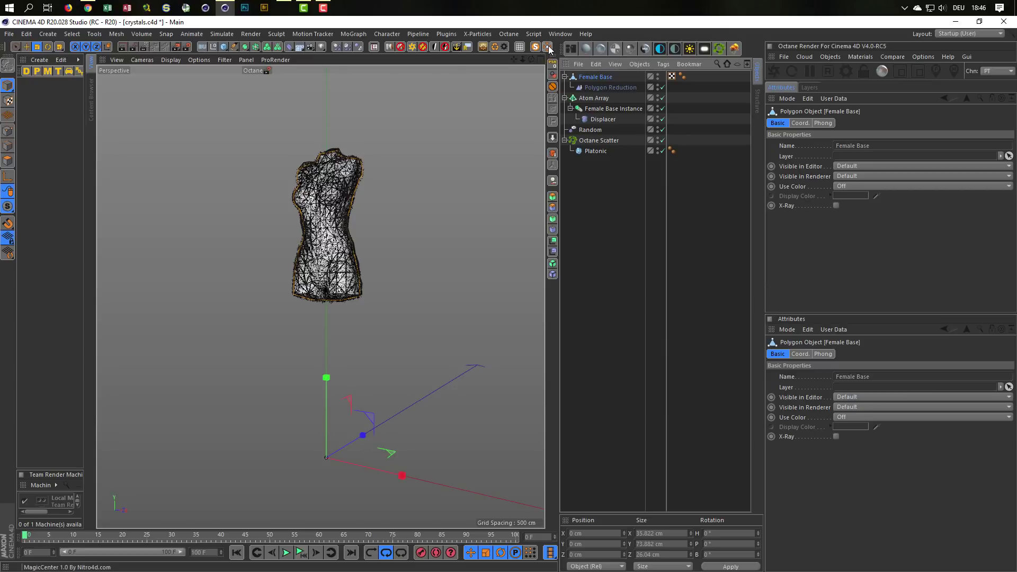
# Centre the Female Base axis with MagicCenter and reset its position to 0 cm.
pyautogui.click(550, 49)
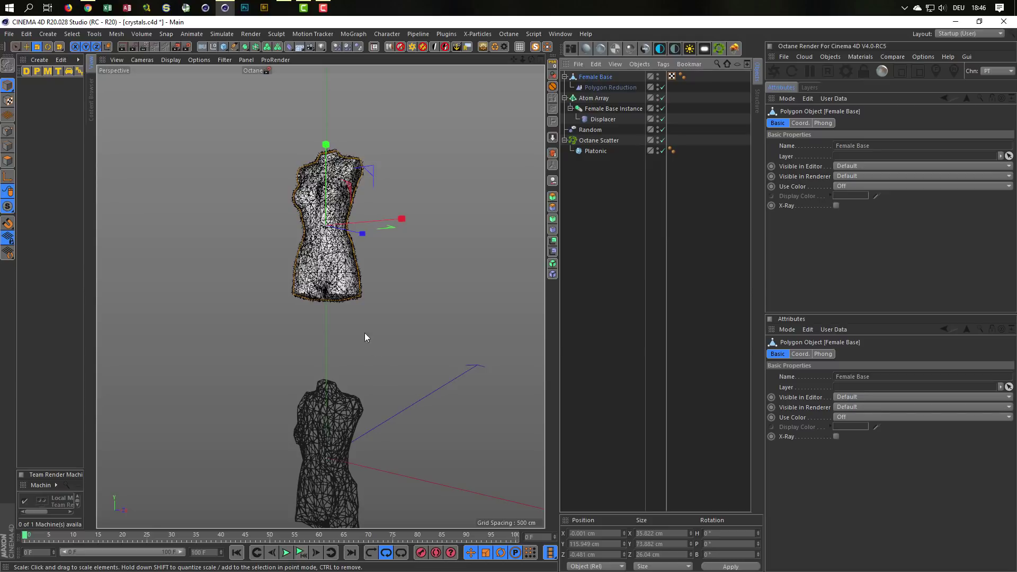
pyautogui.keyDown('alt'); pyautogui.moveTo(364, 337); pyautogui.dragTo(352, 259); pyautogui.keyUp('alt')
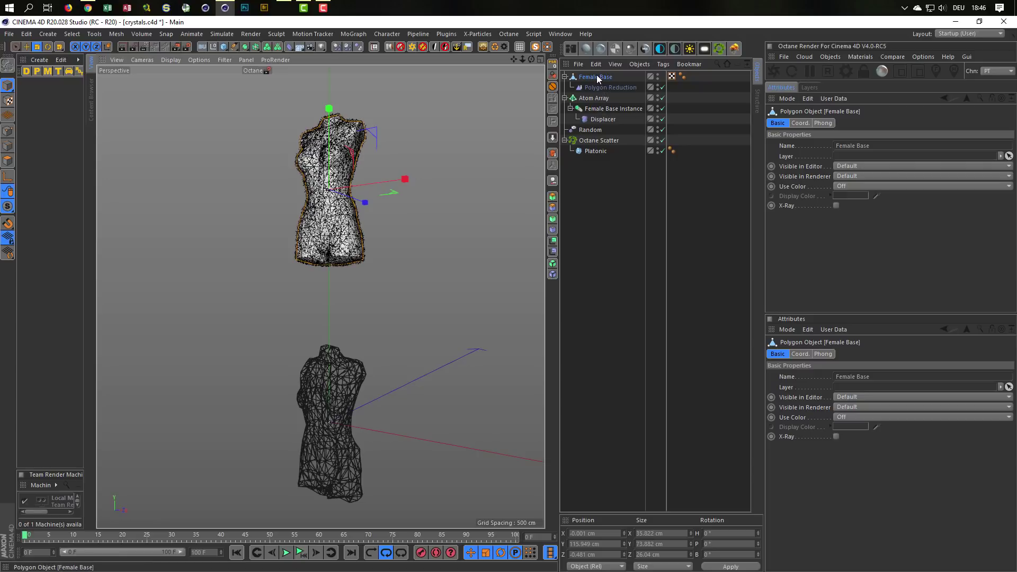
pyautogui.click(554, 64)
pyautogui.scroll(3, 370, 423)
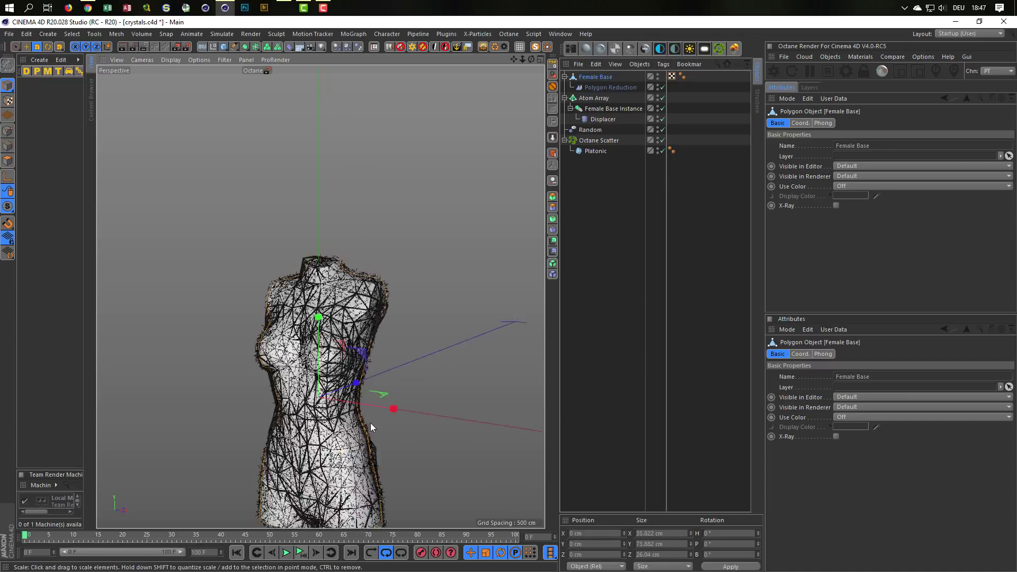
pyautogui.moveTo(370, 423)
pyautogui.keyDown('alt'); pyautogui.mouseDown()
pyautogui.moveTo(377, 351)
pyautogui.moveTo(360, 334)
pyautogui.mouseUp(); pyautogui.keyUp('alt')
pyautogui.scroll(2, 334, 347)
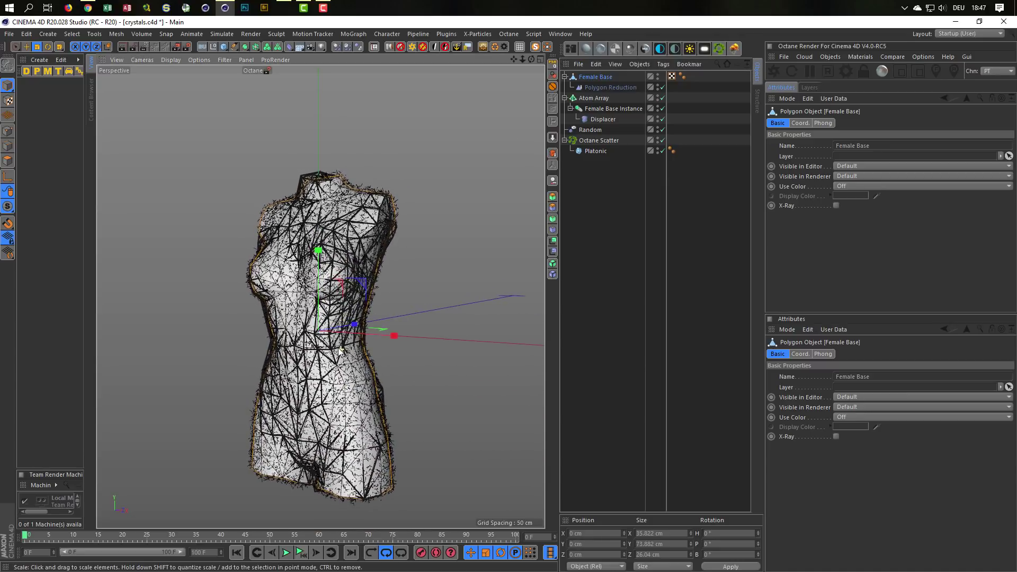
pyautogui.click(384, 33)
pyautogui.moveTo(400, 60)
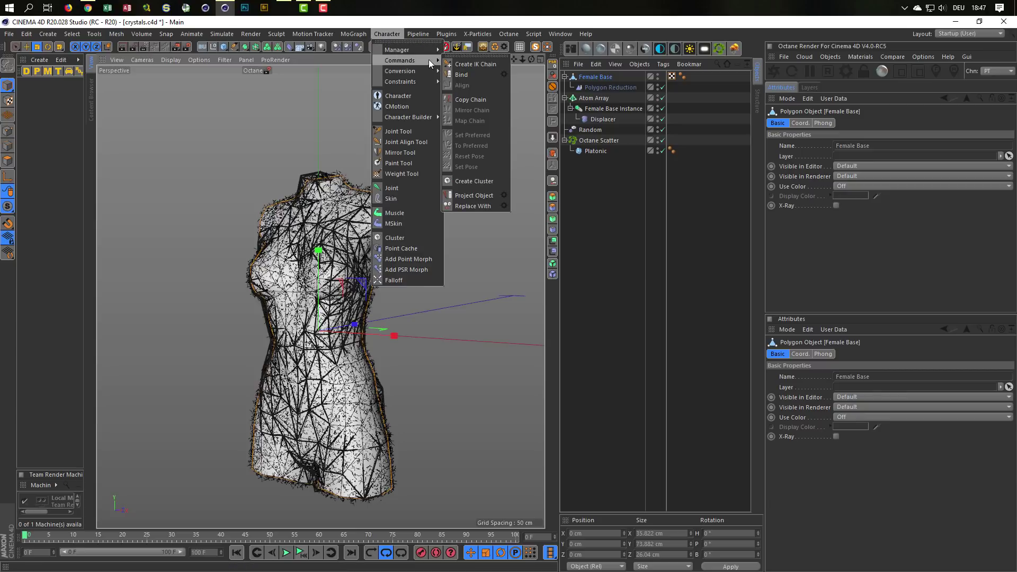
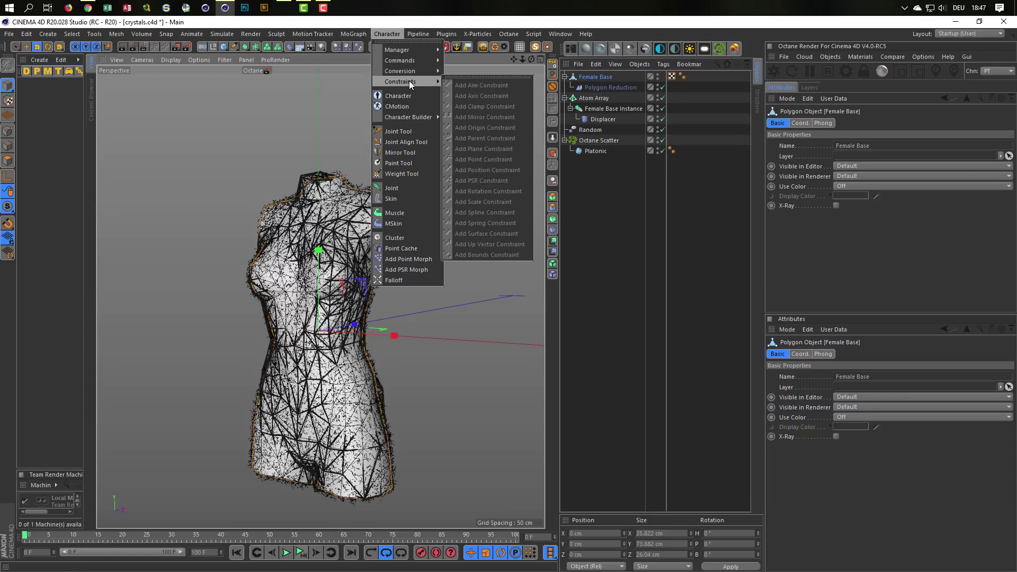
# Run Reset PSR on the torso, then group all eight objects, including Female Base and Octane Scatter, under a Null.
pyautogui.click(626, 36)
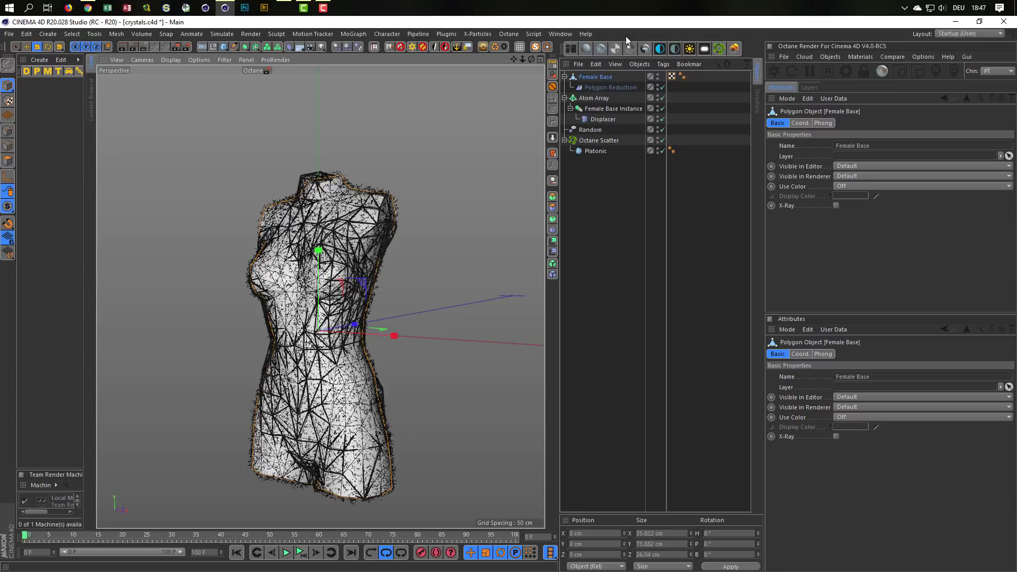
pyautogui.hotkey('shift', 'c')
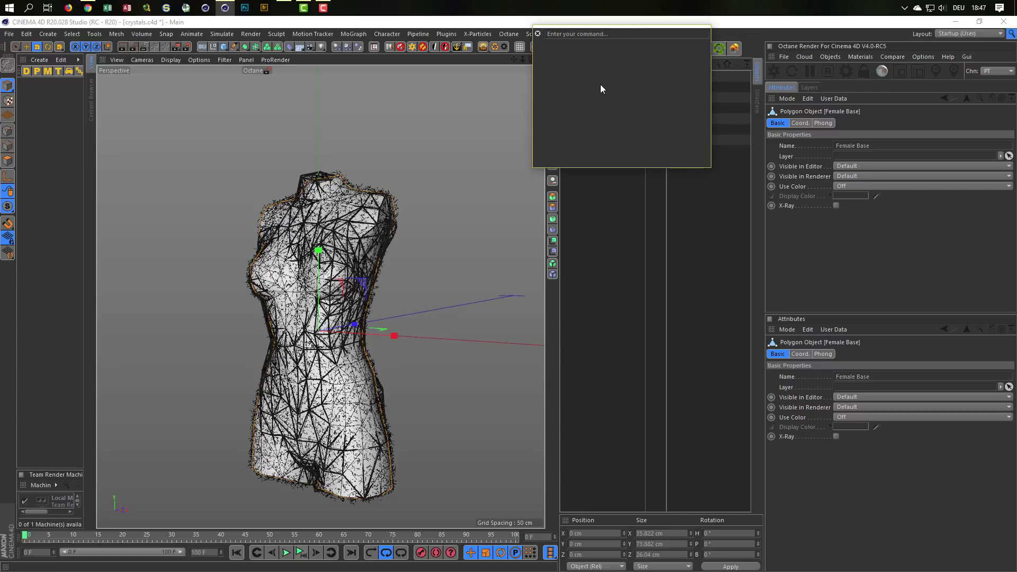
pyautogui.write('reset')
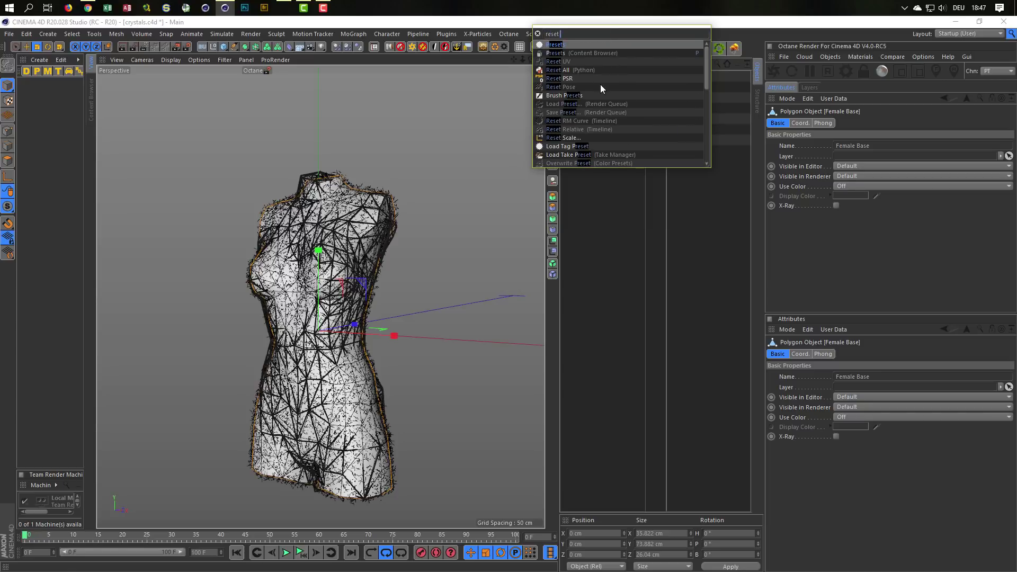
pyautogui.write(' psr')
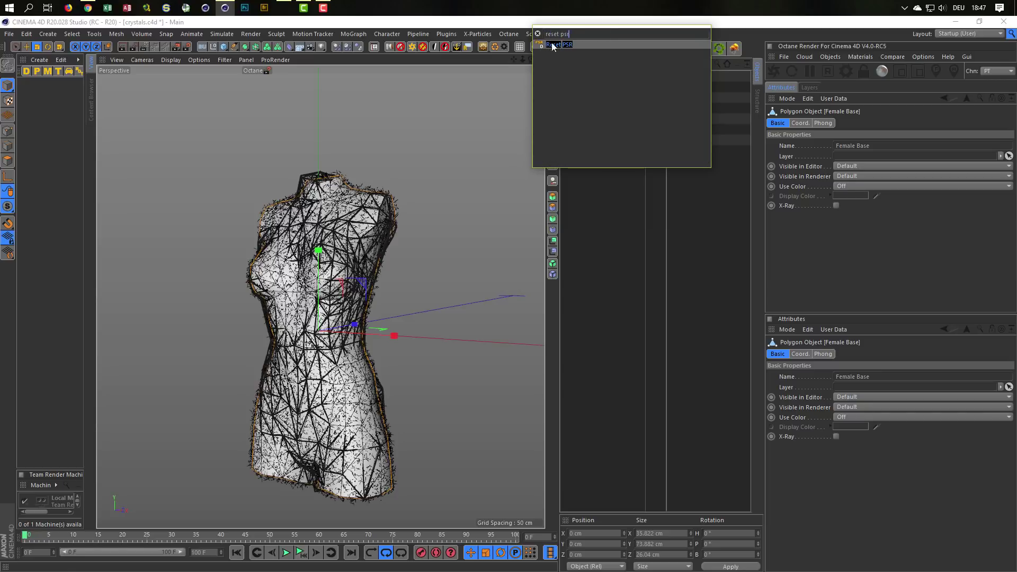
pyautogui.press('Return')
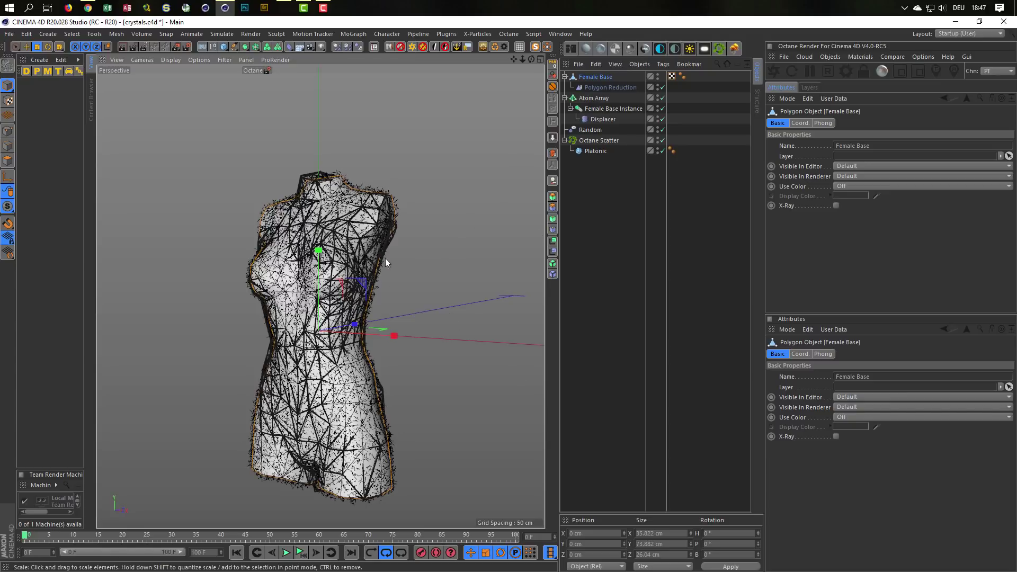
pyautogui.moveTo(600, 180); pyautogui.dragTo(572, 63)
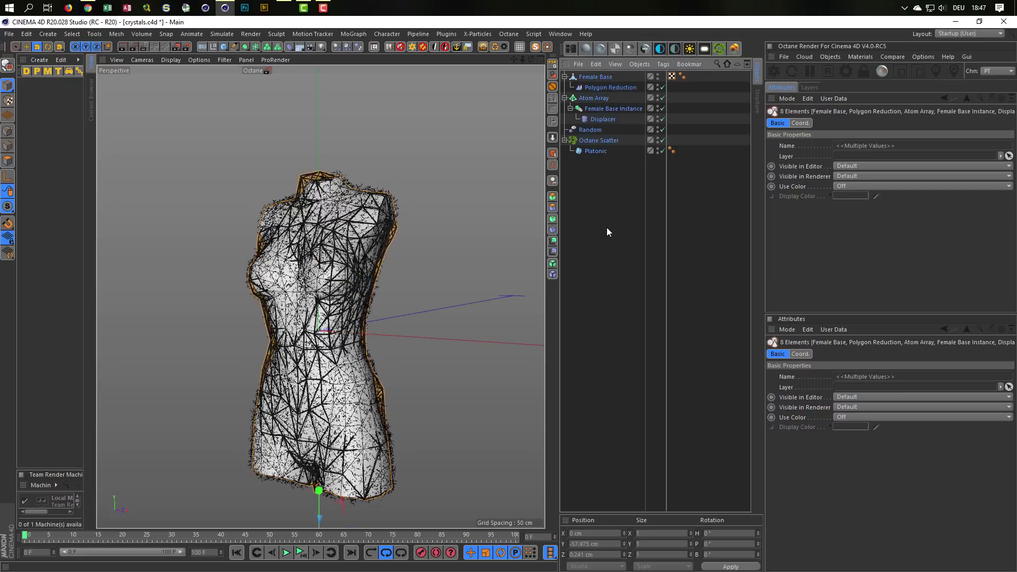
pyautogui.hotkey('alt', 'g')
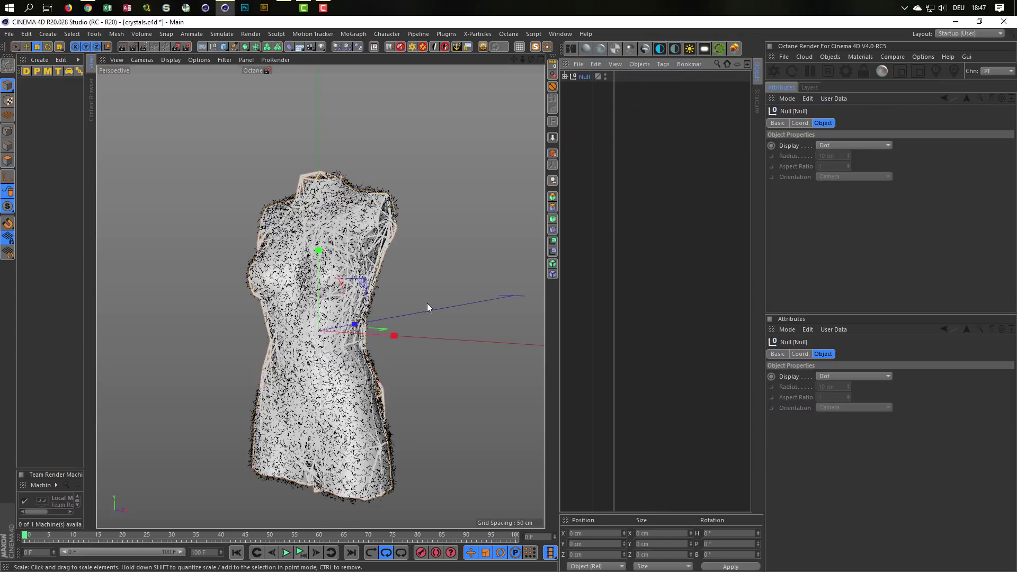
# Drop the Null group to the floor (Y 37.417 cm), then toggle Octane Scatter to refresh the crystals.
pyautogui.click(553, 139)
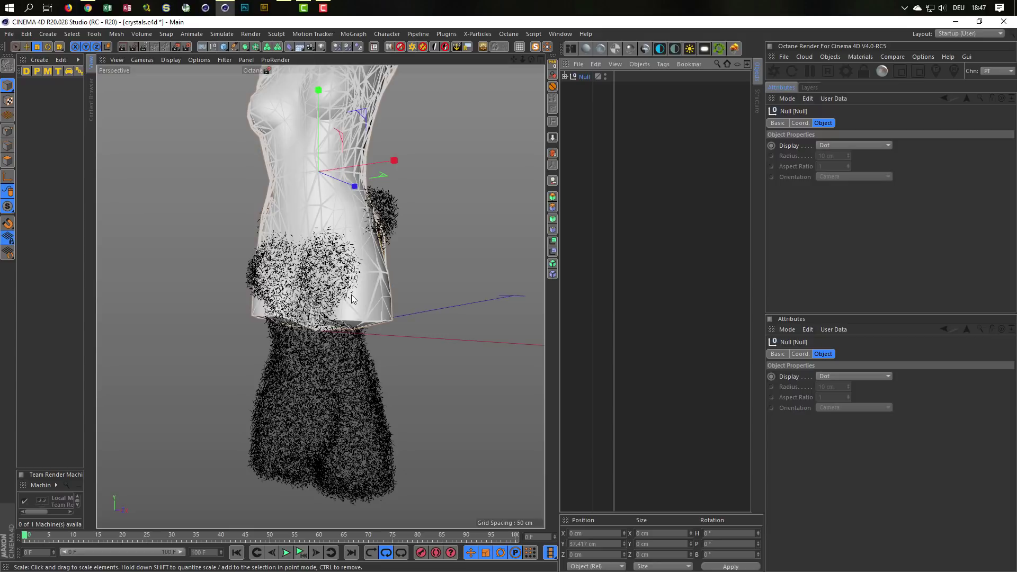
pyautogui.keyDown('alt'); pyautogui.moveTo(353, 300); pyautogui.dragTo(352, 373, button='middle'); pyautogui.keyUp('alt')
pyautogui.click(565, 76)
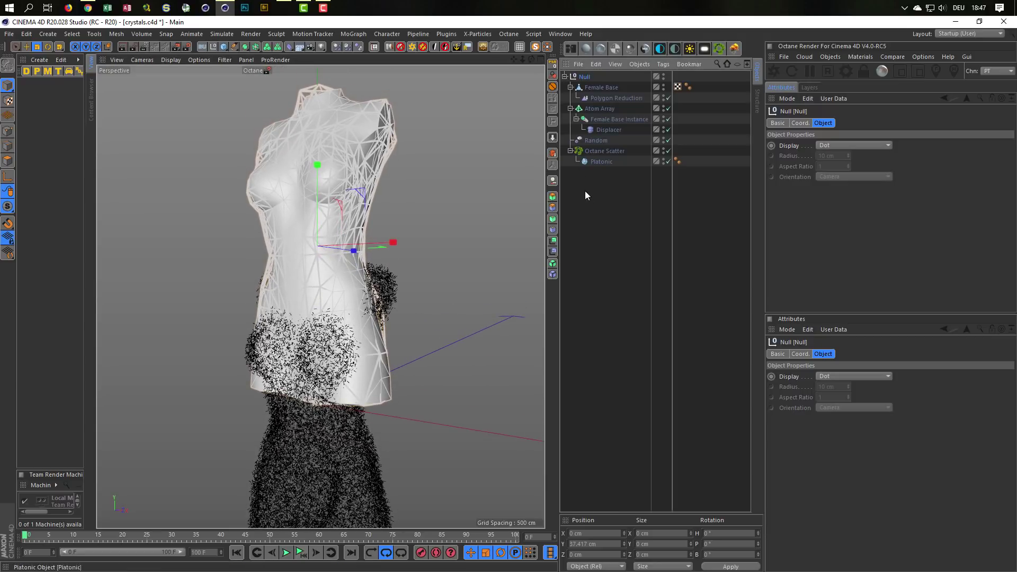
pyautogui.click(669, 151)
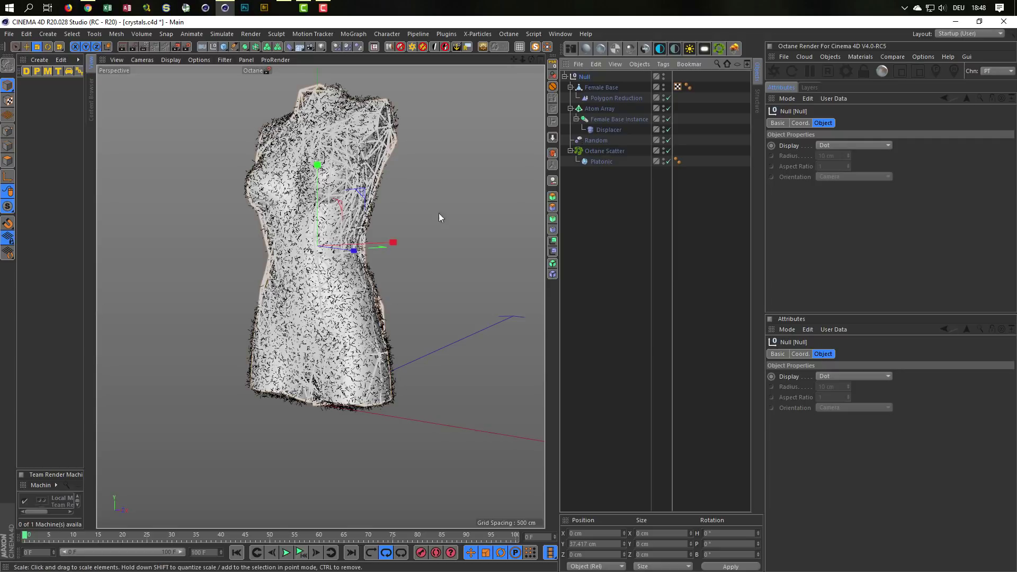
pyautogui.moveTo(347, 239); pyautogui.dragTo(337, 286, button='middle')
pyautogui.moveTo(337, 287)
pyautogui.keyDown('alt'); pyautogui.mouseDown()
pyautogui.moveTo(354, 262)
pyautogui.moveTo(331, 249)
pyautogui.moveTo(281, 273)
pyautogui.mouseUp(); pyautogui.keyUp('alt')
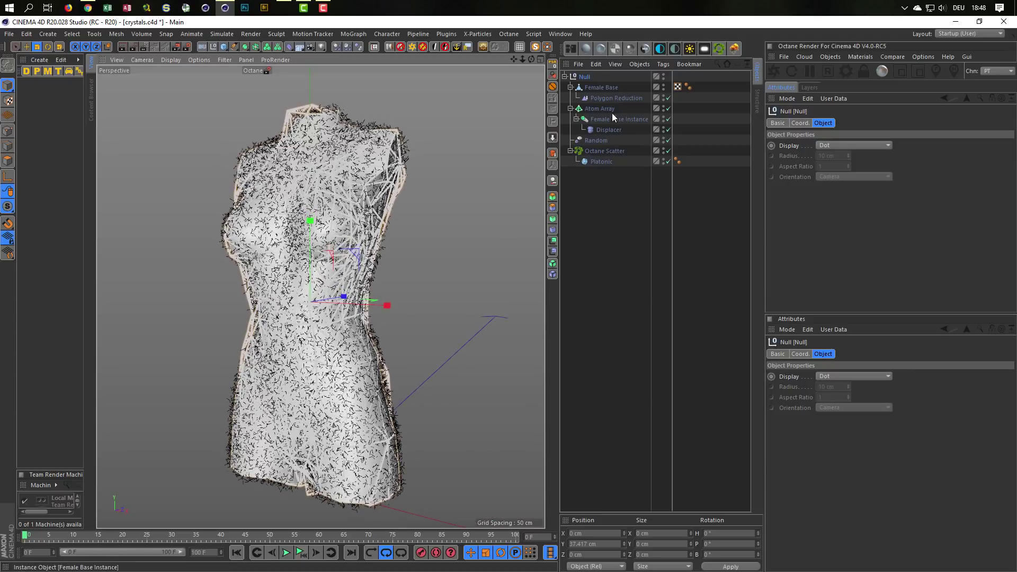
# Start the Octane live render and bring the torso's neck into view.
pyautogui.click(774, 71)
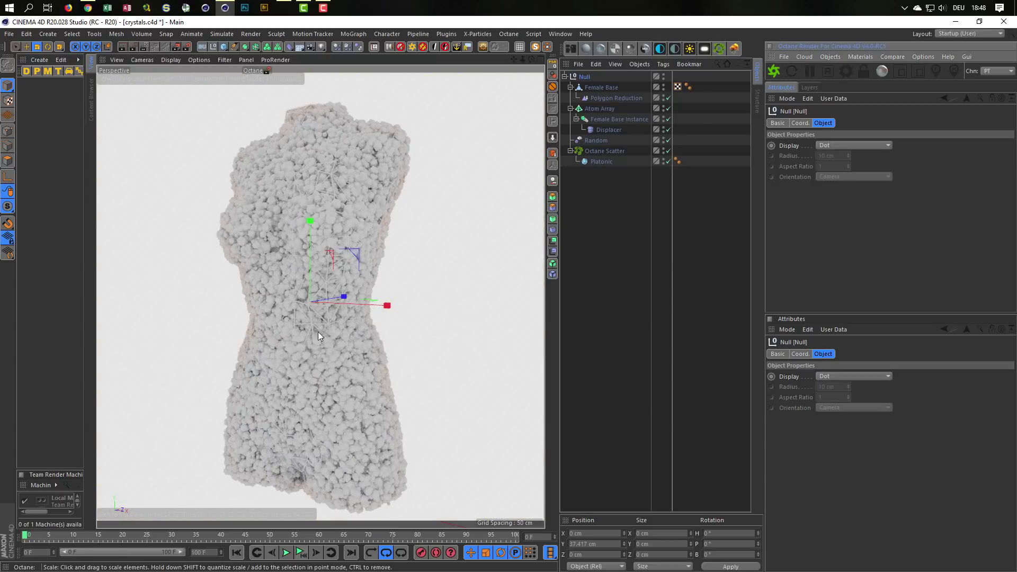
pyautogui.scroll(3, 343, 289)
pyautogui.keyDown('alt'); pyautogui.moveTo(343, 289); pyautogui.dragTo(347, 322); pyautogui.keyUp('alt')
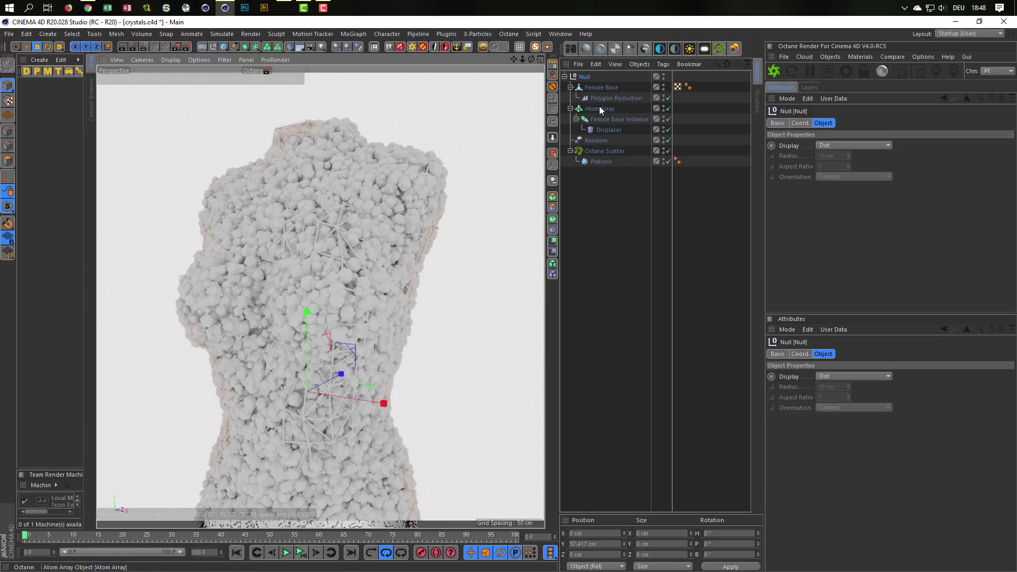
# Scale the Female Base Instance up about one percent, to roughly 155.5 cm tall.
pyautogui.click(604, 118)
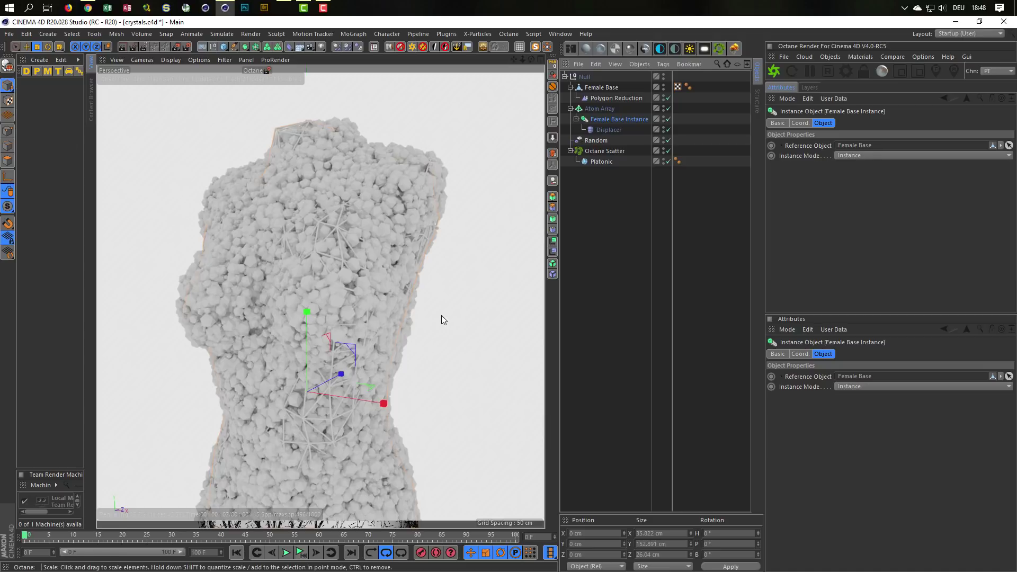
pyautogui.press('t')
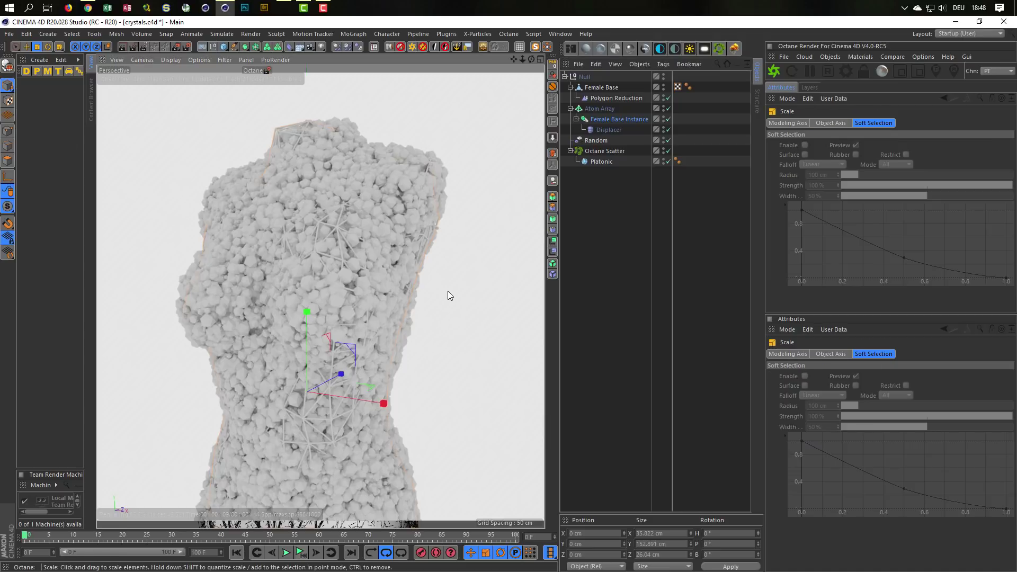
pyautogui.moveTo(450, 291); pyautogui.dragTo(458, 295)
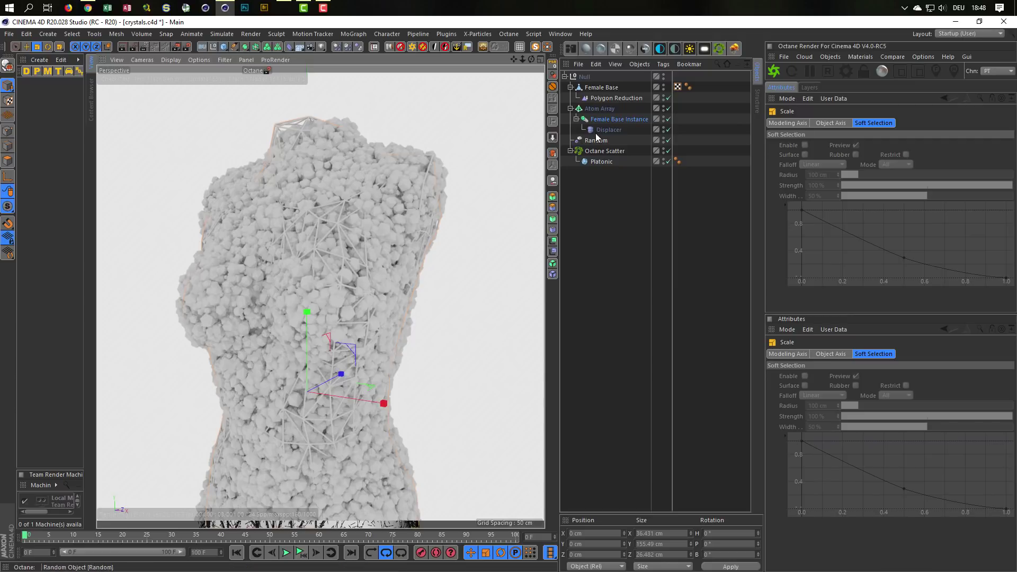
pyautogui.click(4, 87)
pyautogui.click(604, 131)
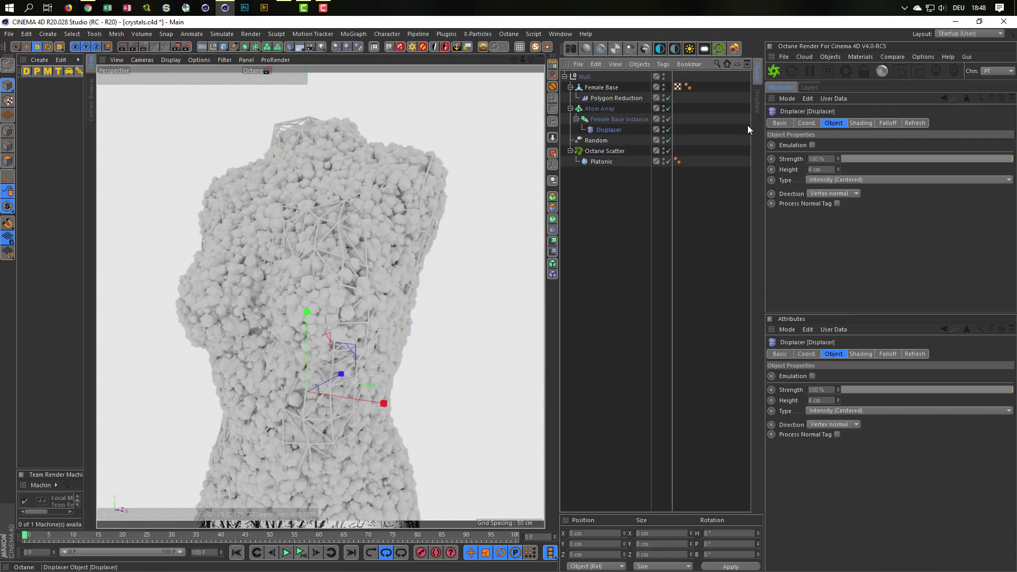
# Keep the Displacer height at 4 cm and raise its Noise shader seed to 668.
pyautogui.click(838, 167)
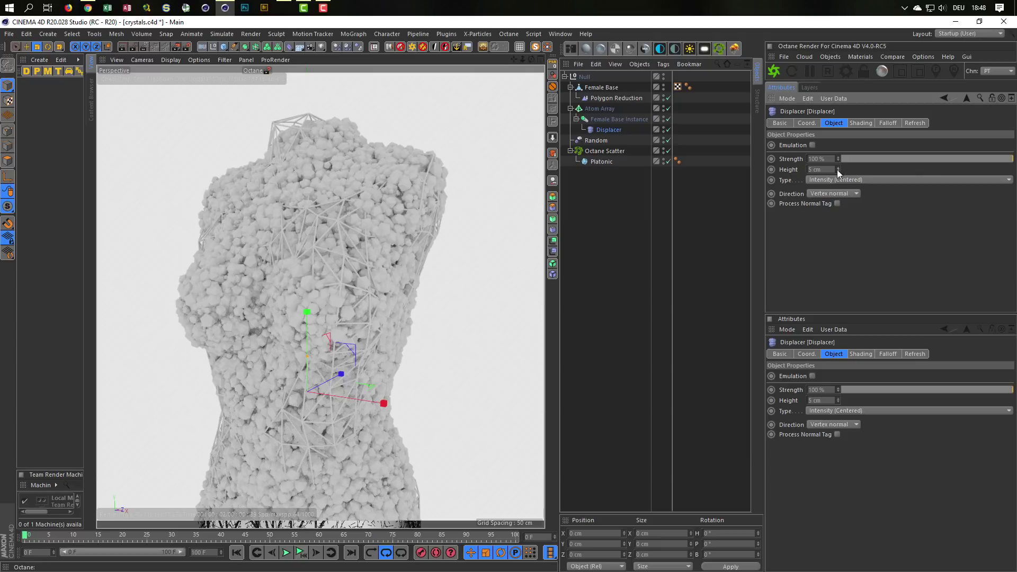
pyautogui.click(838, 171)
pyautogui.click(861, 123)
pyautogui.click(845, 168)
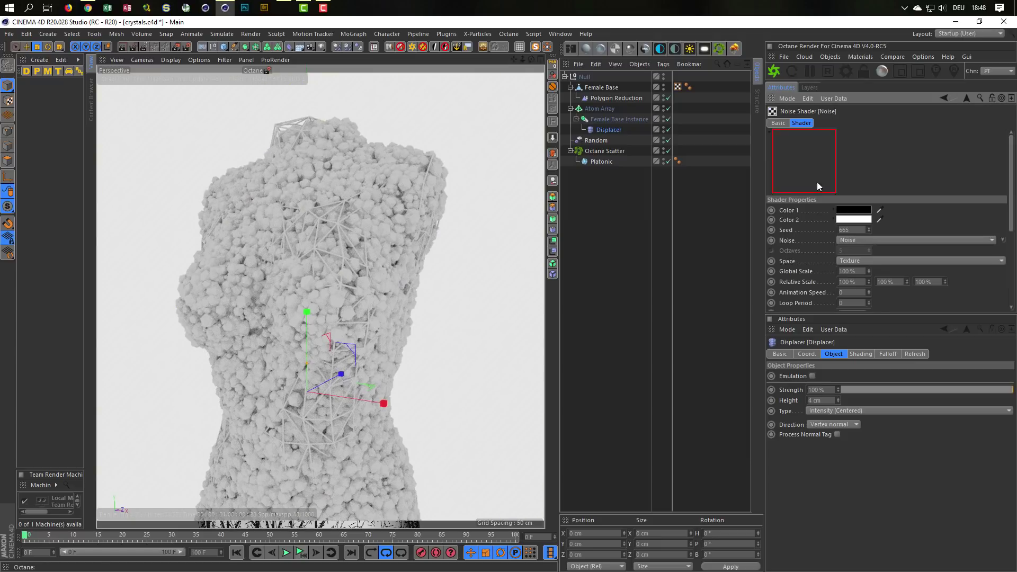
pyautogui.scroll(-2, 371, 249)
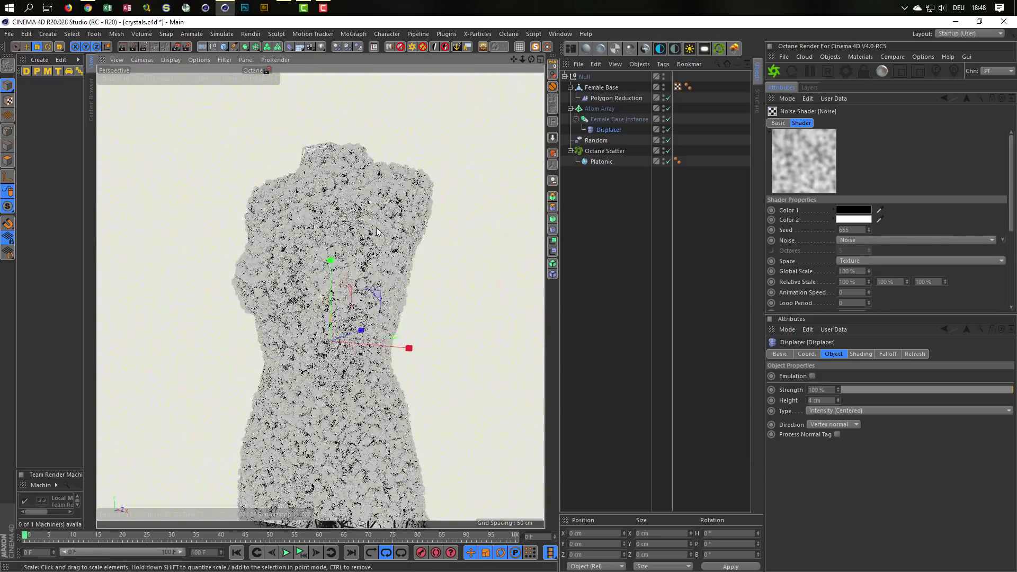
pyautogui.keyDown('alt'); pyautogui.moveTo(377, 232); pyautogui.dragTo(377, 195); pyautogui.keyUp('alt')
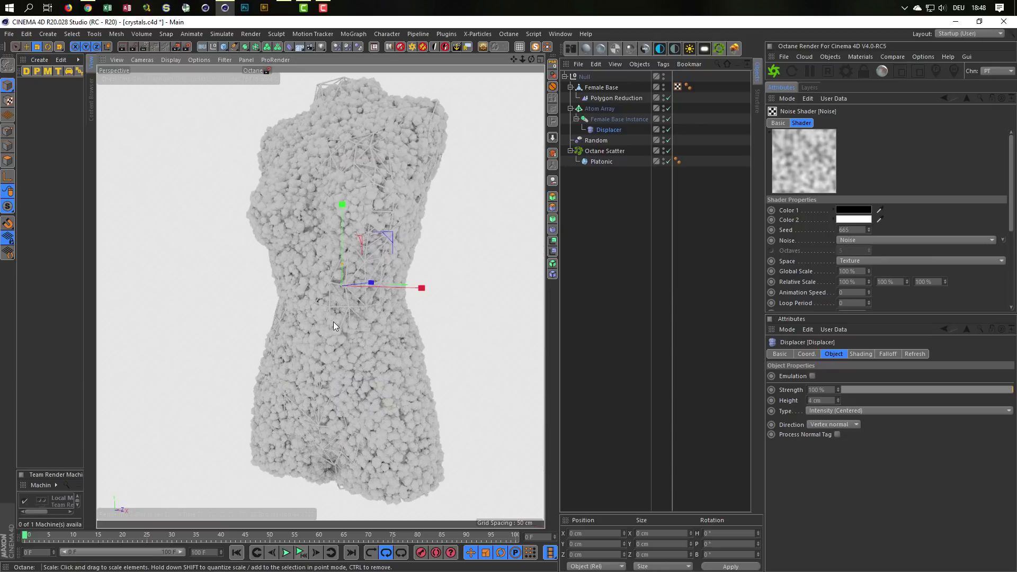
pyautogui.click(869, 228)
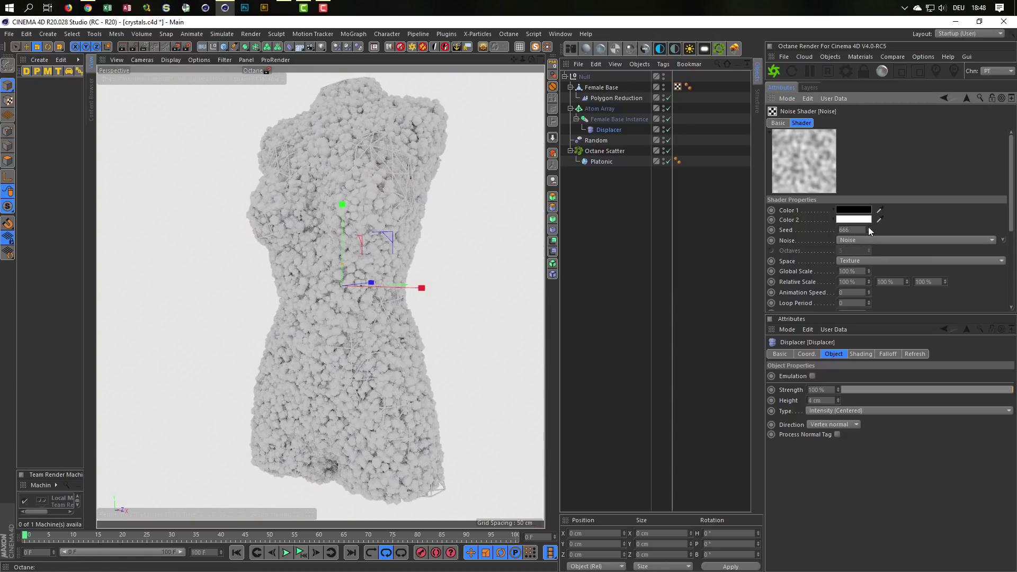
pyautogui.click(869, 228)
pyautogui.click(869, 228)
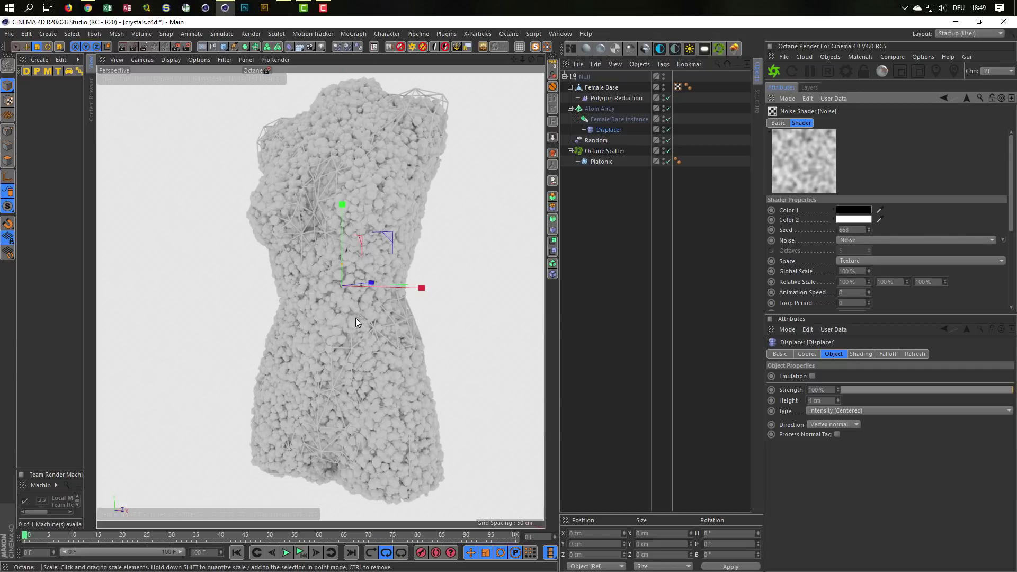
# Save the scene and compare it with the Behance reference in the browser.
pyautogui.hotkey('ctrl', 's')
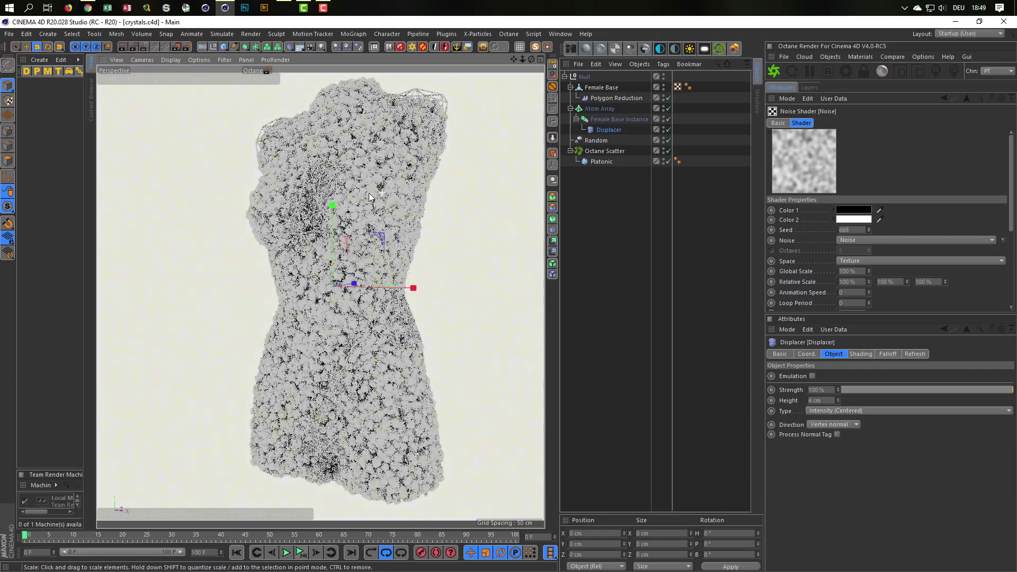
pyautogui.moveTo(370, 197); pyautogui.dragTo(366, 231, button='middle')
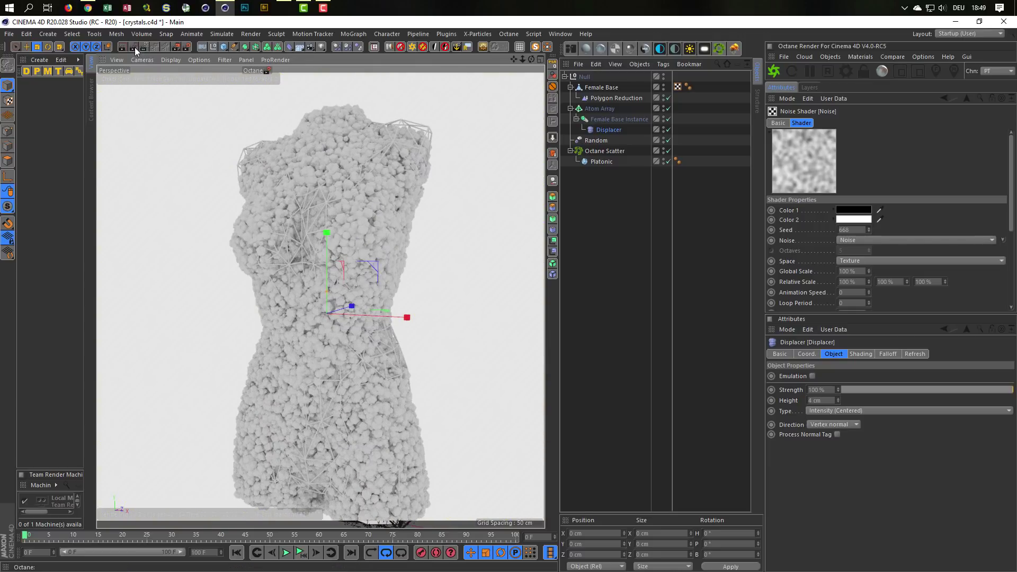
pyautogui.click(88, 8)
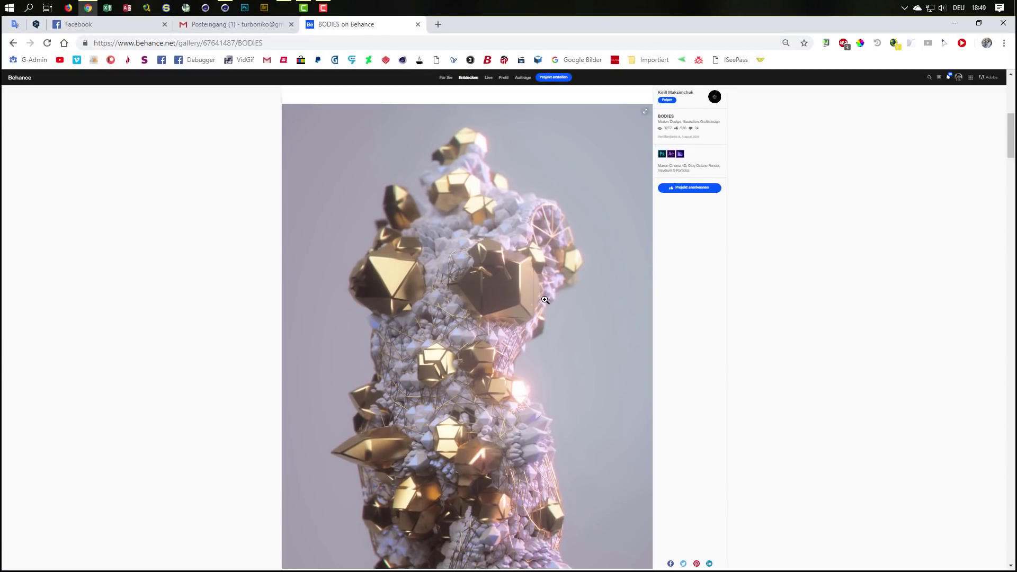
pyautogui.click(954, 23)
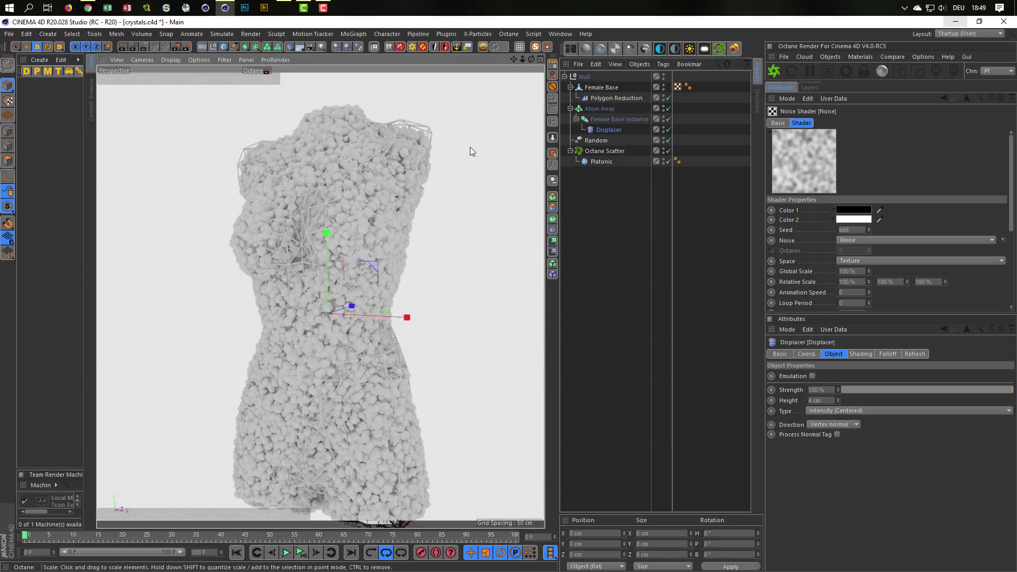
# Stop the live render, add a cube shrunk to about 88 cm, and place it beside the torso.
pyautogui.click(810, 71)
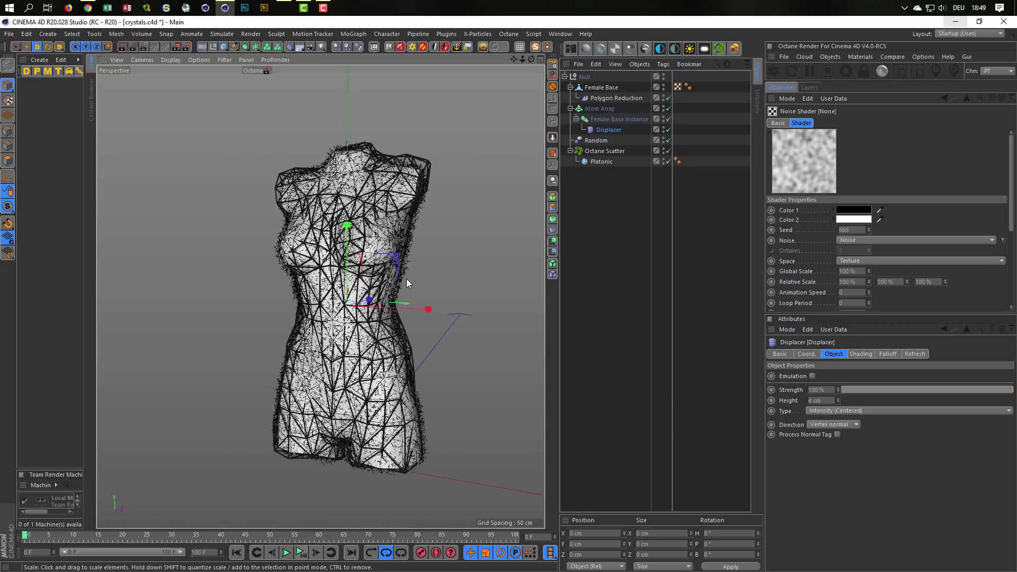
pyautogui.keyDown('alt'); pyautogui.moveTo(405, 279); pyautogui.dragTo(275, 278); pyautogui.keyUp('alt')
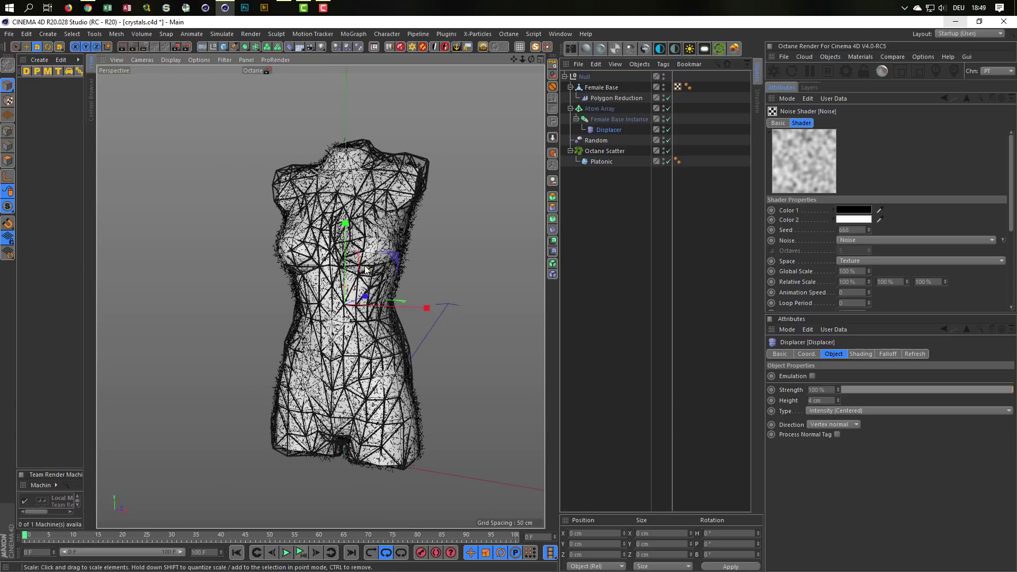
pyautogui.click(224, 47)
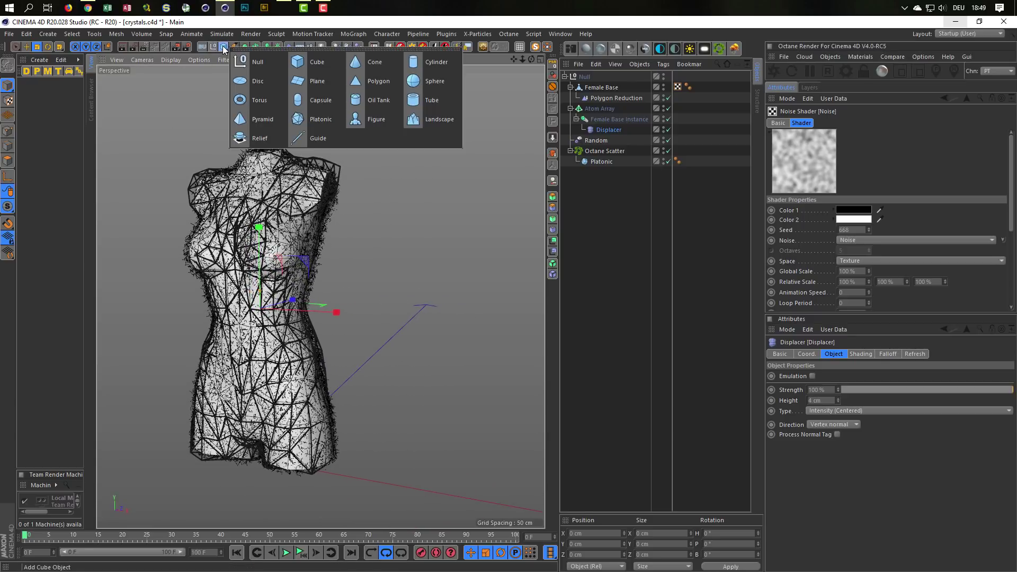
pyautogui.click(313, 62)
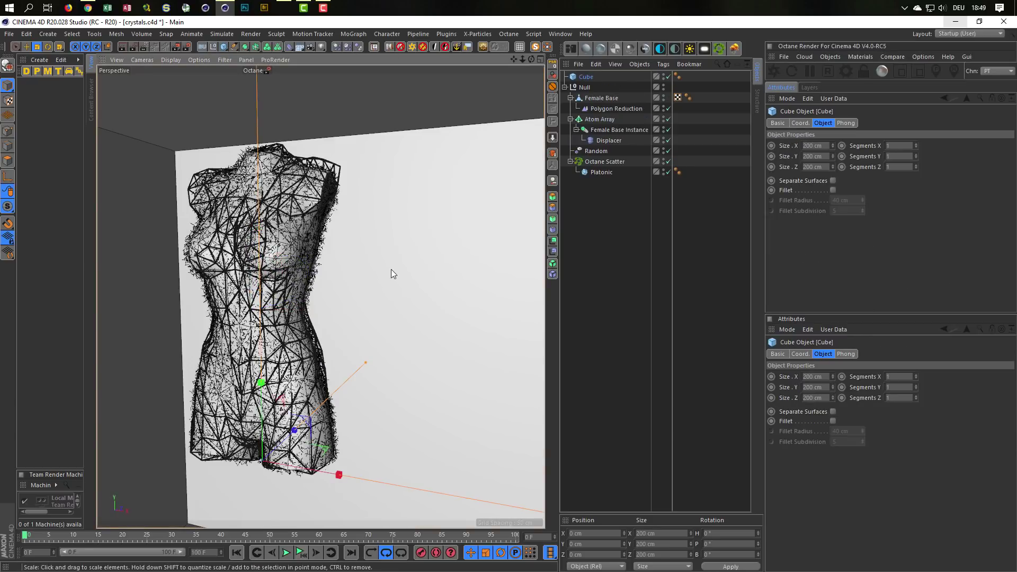
pyautogui.moveTo(392, 272)
pyautogui.mouseDown()
pyautogui.moveTo(175, 369)
pyautogui.moveTo(21, 371)
pyautogui.mouseUp()
pyautogui.press('e')
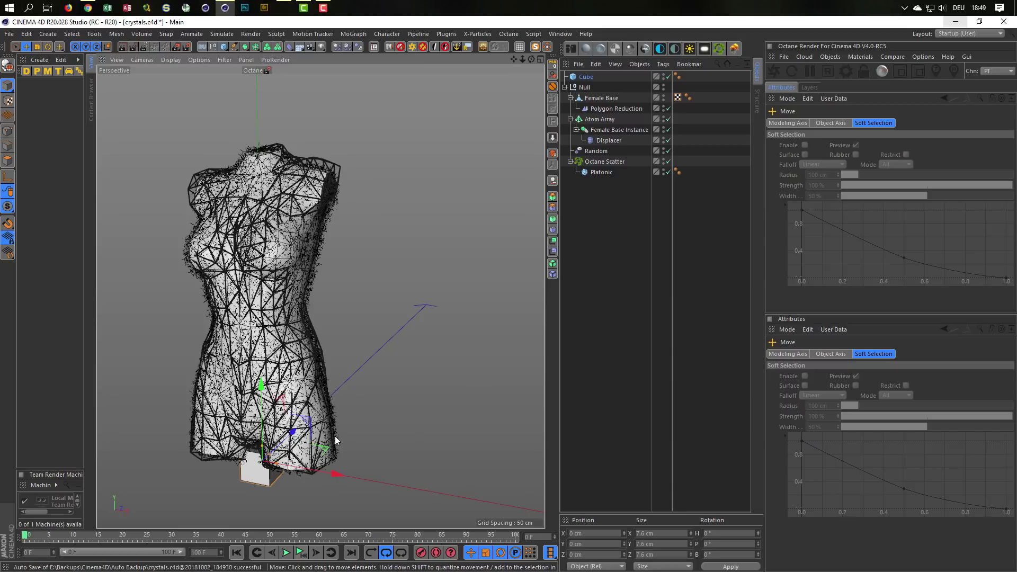
pyautogui.moveTo(313, 421); pyautogui.dragTo(483, 290)
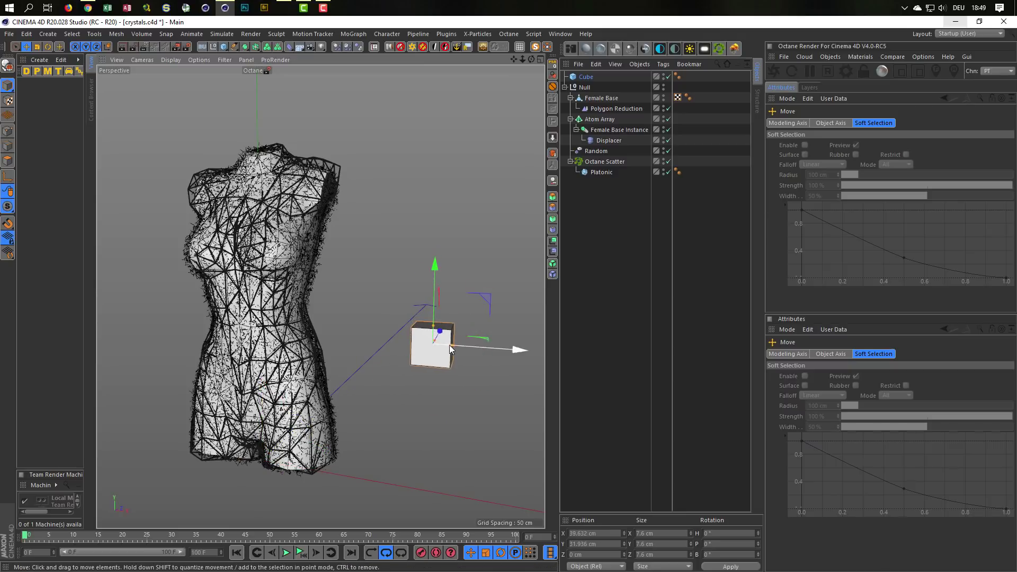
# Stretch the cube to about 21.7 cm with three vertical segments, then delete it.
pyautogui.moveTo(517, 352)
pyautogui.keyDown('alt'); pyautogui.mouseDown()
pyautogui.moveTo(483, 329)
pyautogui.moveTo(318, 304)
pyautogui.moveTo(464, 323)
pyautogui.moveTo(439, 339)
pyautogui.moveTo(452, 339)
pyautogui.moveTo(371, 326)
pyautogui.mouseUp(); pyautogui.keyUp('alt')
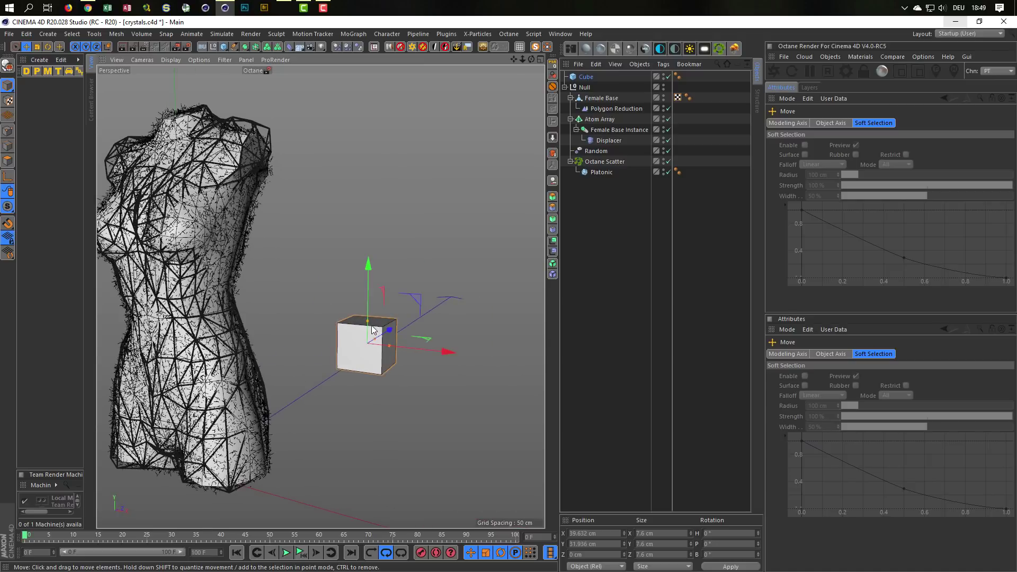
pyautogui.scroll(2, 374, 329)
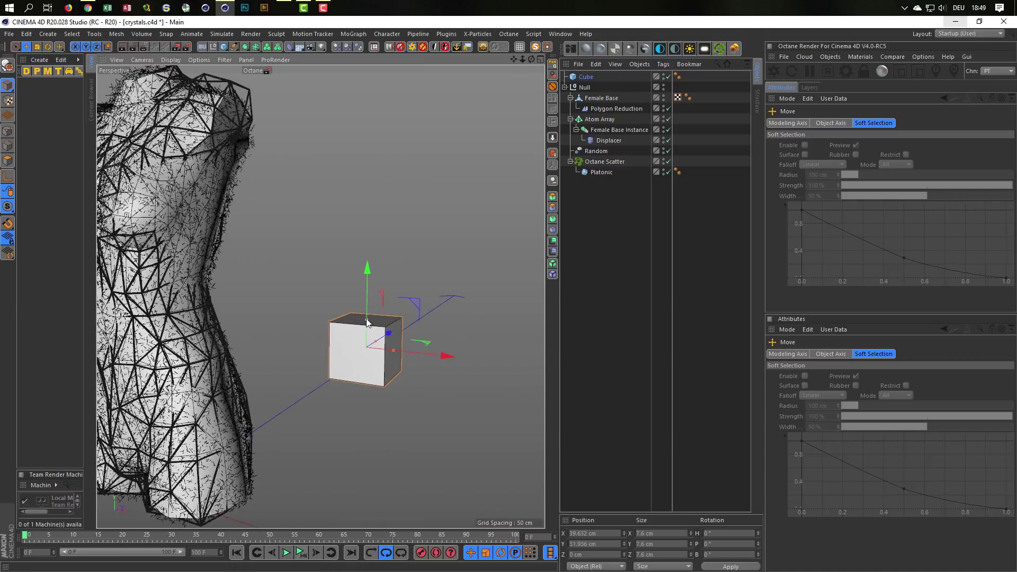
pyautogui.moveTo(368, 322); pyautogui.dragTo(368, 264)
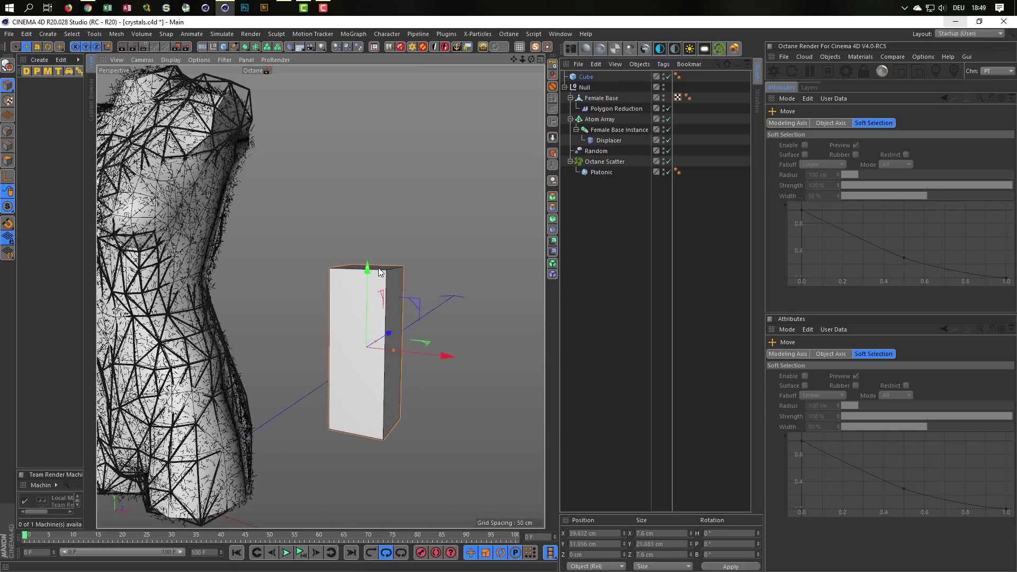
pyautogui.click(586, 77)
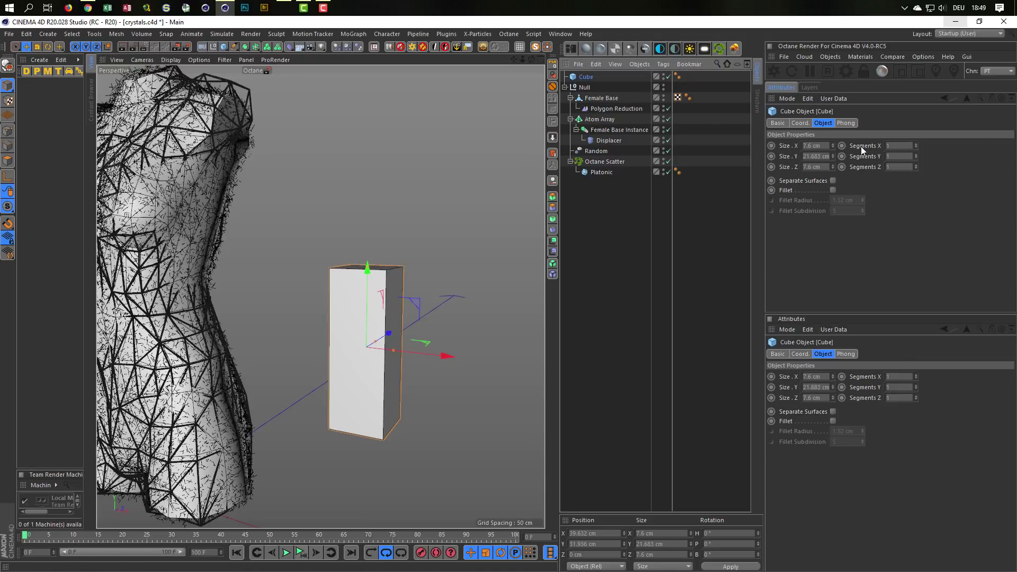
pyautogui.click(917, 154)
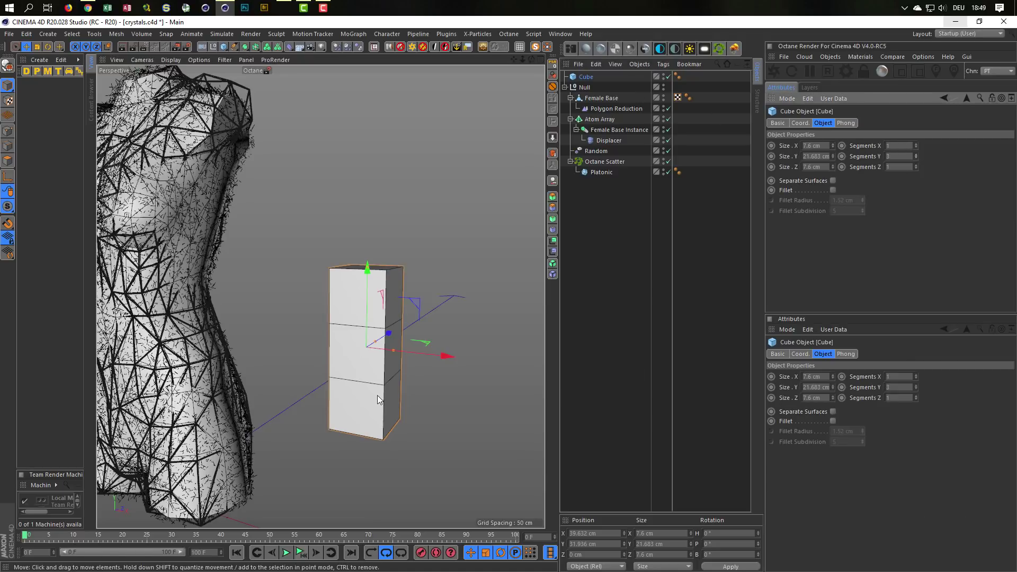
pyautogui.moveTo(378, 396)
pyautogui.keyDown('alt'); pyautogui.mouseDown()
pyautogui.moveTo(409, 399)
pyautogui.moveTo(385, 391)
pyautogui.mouseUp(); pyautogui.keyUp('alt')
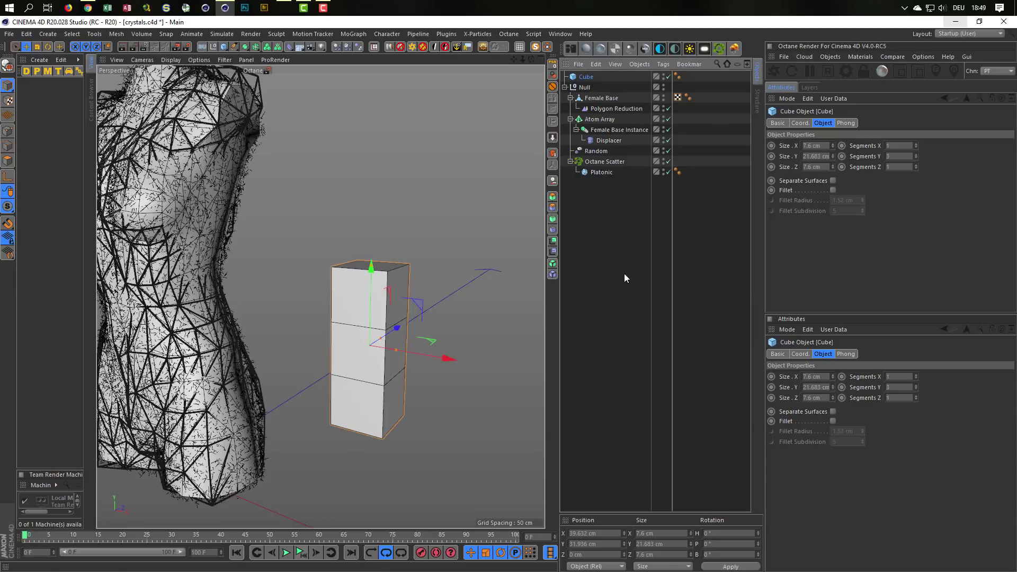
pyautogui.press('Delete')
# Add a cylinder, shrink it to about 15.5 cm, and move it right of the torso.
pyautogui.click(227, 48)
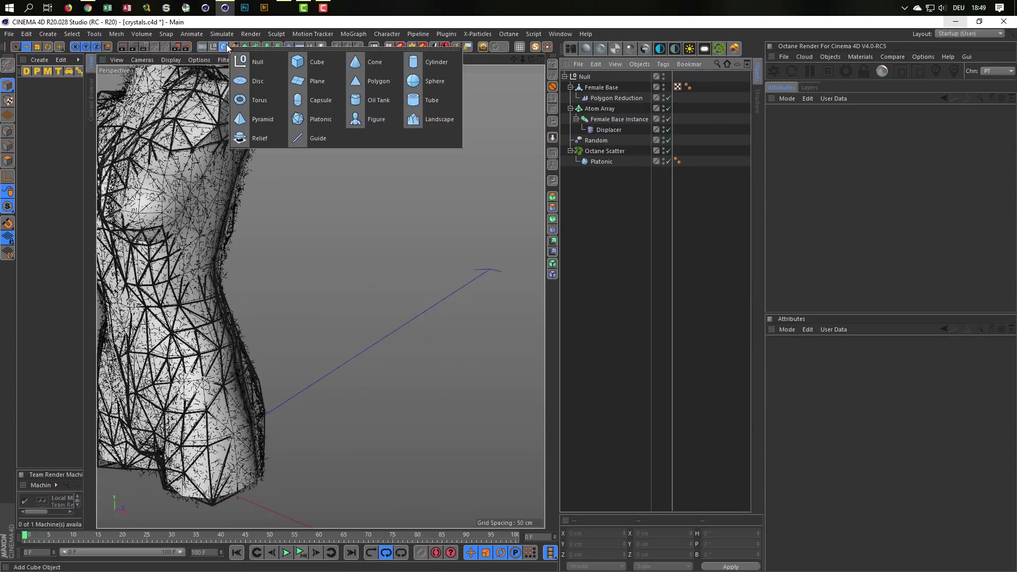
pyautogui.click(432, 62)
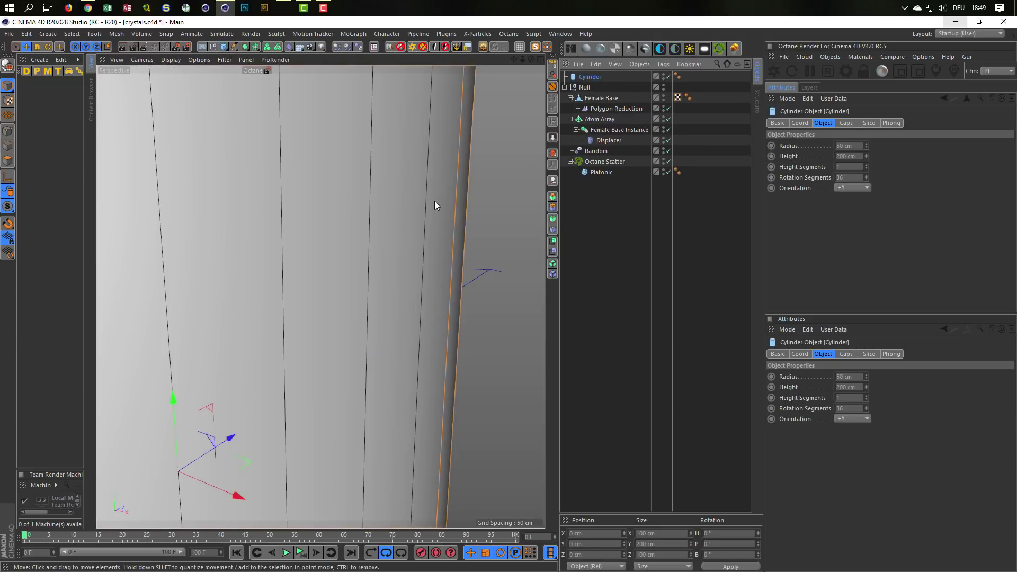
pyautogui.press('t')
pyautogui.moveTo(421, 265); pyautogui.dragTo(130, 402)
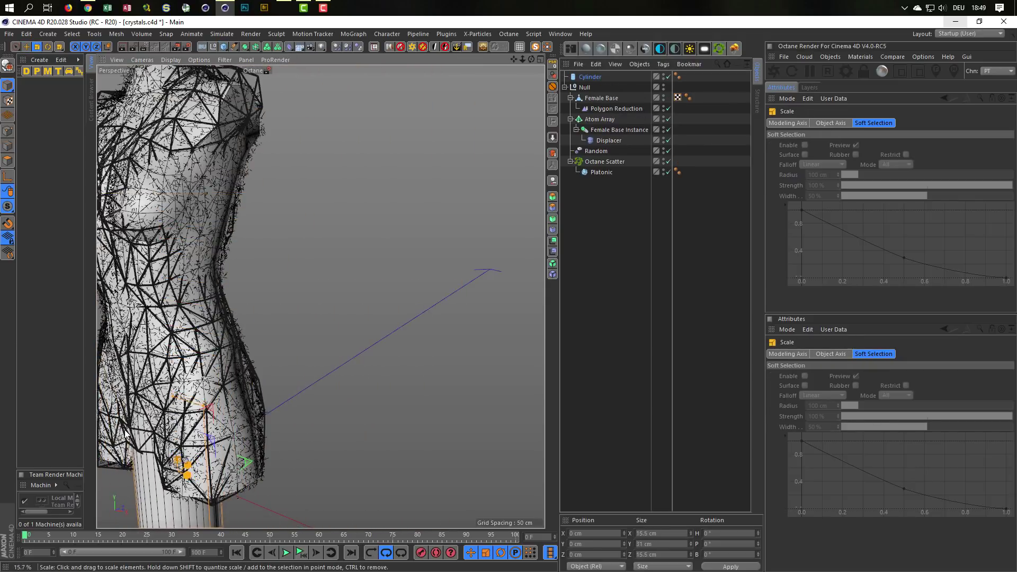
pyautogui.keyDown('alt'); pyautogui.moveTo(159, 371); pyautogui.dragTo(297, 351); pyautogui.keyUp('alt')
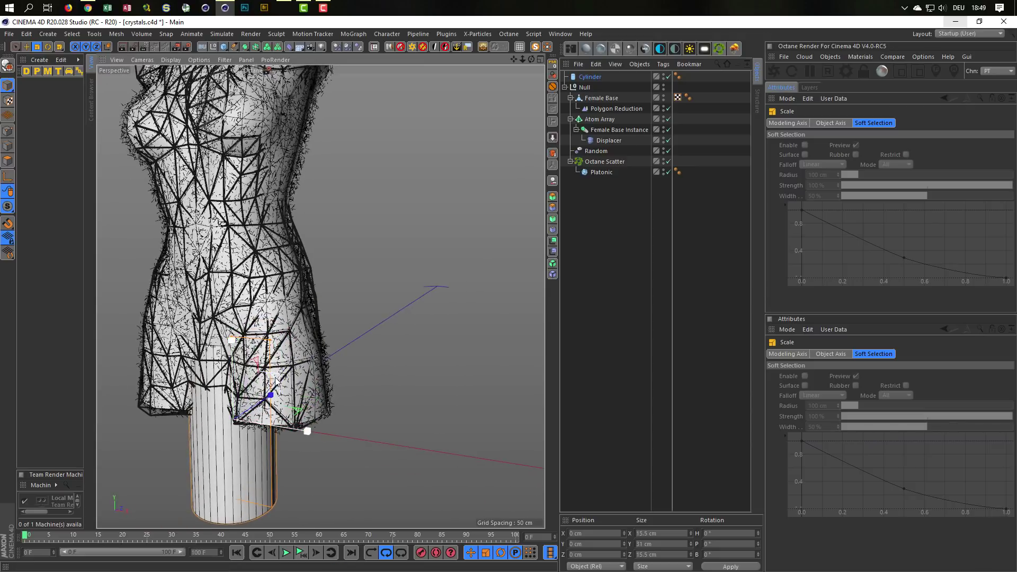
pyautogui.press('e')
pyautogui.moveTo(276, 380)
pyautogui.mouseDown()
pyautogui.moveTo(498, 207)
pyautogui.moveTo(393, 320)
pyautogui.moveTo(453, 311)
pyautogui.moveTo(345, 361)
pyautogui.mouseUp()
pyautogui.press('t')
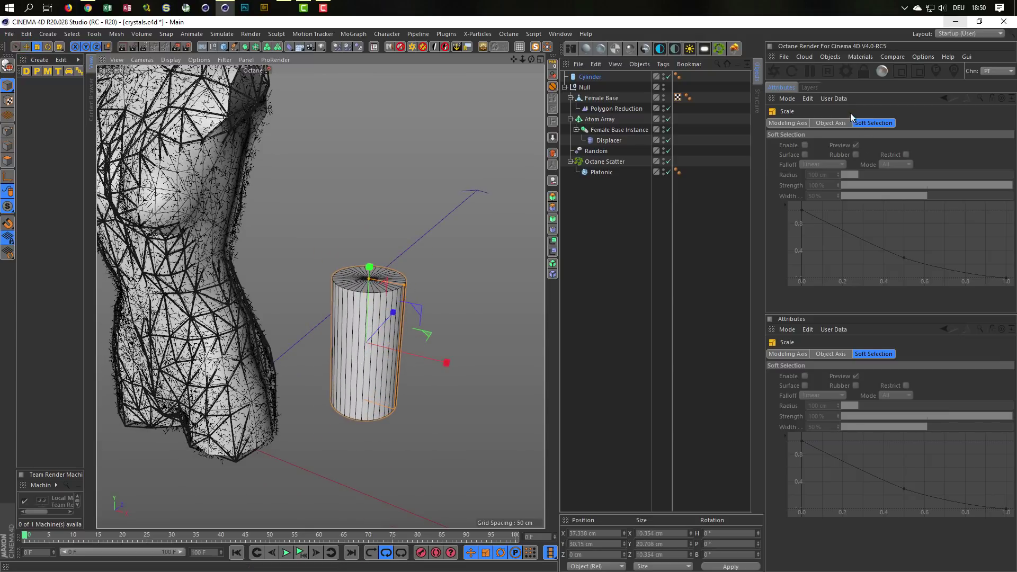
# Give the cylinder 6 rotation segments, one height segment, and a much shorter height.
pyautogui.click(592, 76)
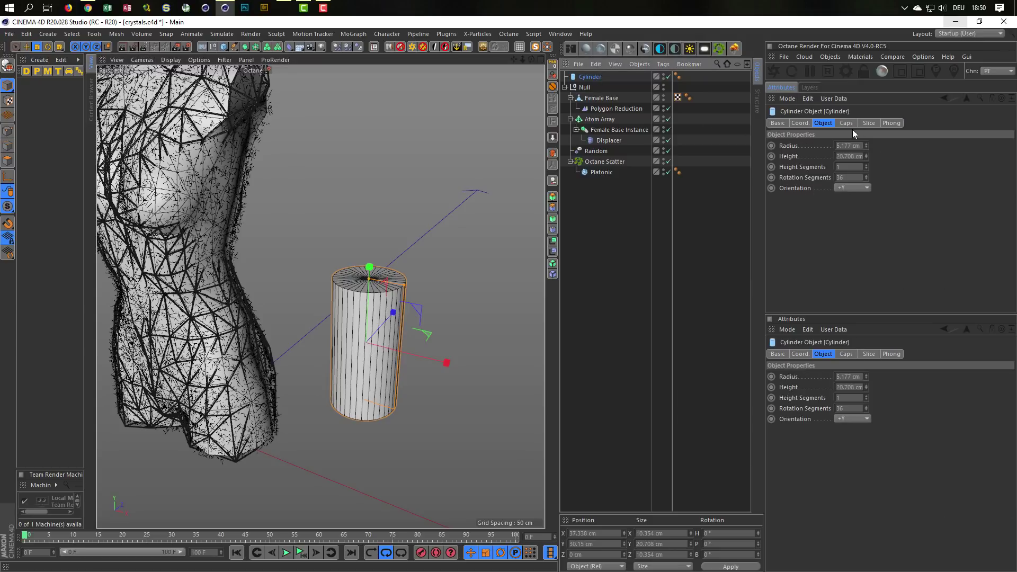
pyautogui.click(864, 177)
pyautogui.write('6')
pyautogui.press('Return')
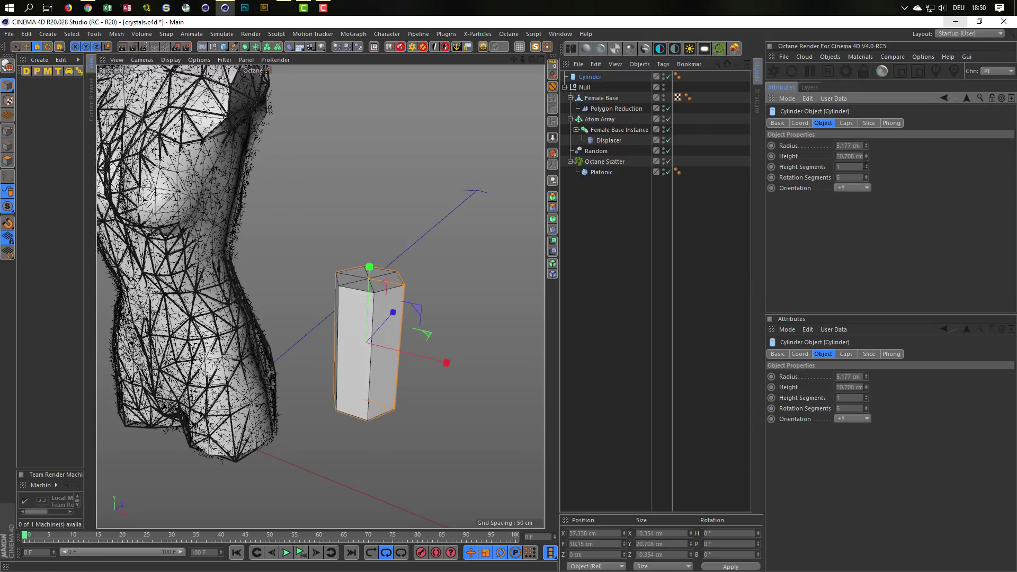
pyautogui.click(866, 165)
pyautogui.click(866, 166)
pyautogui.click(866, 166)
pyautogui.moveTo(865, 168); pyautogui.dragTo(866, 180)
pyautogui.keyDown('alt'); pyautogui.moveTo(386, 343); pyautogui.dragTo(377, 312); pyautogui.keyUp('alt')
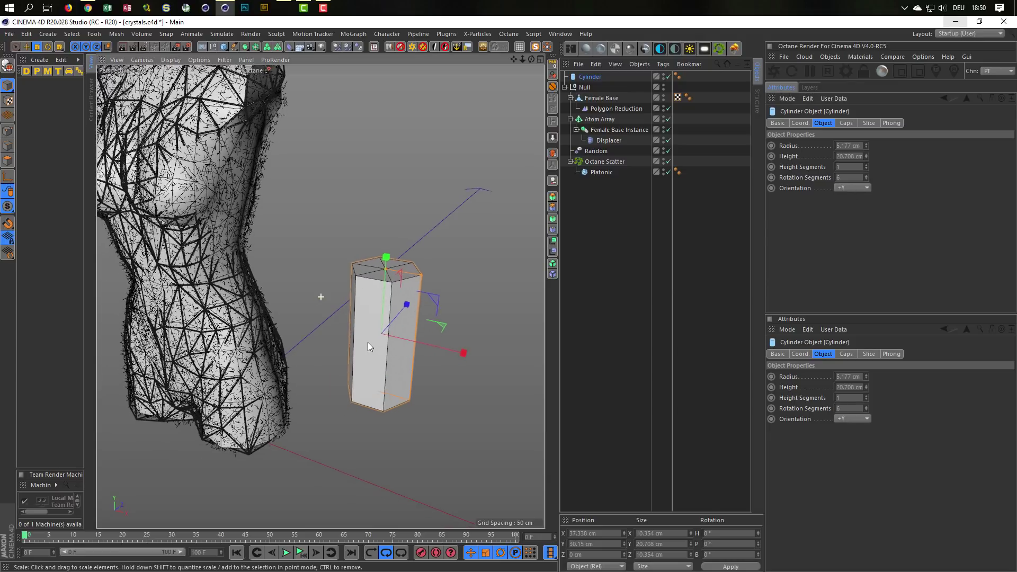
pyautogui.moveTo(392, 274); pyautogui.dragTo(380, 307)
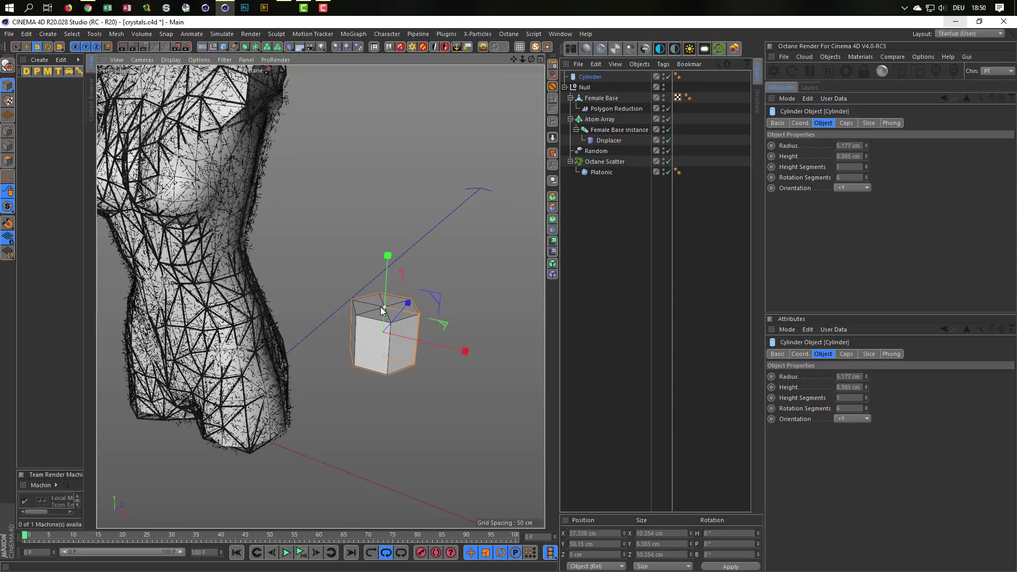
# Move the Cylinder to the bottom of the Object Manager list.
pyautogui.scroll(5, 443, 308)
pyautogui.scroll(-3, 443, 304)
pyautogui.scroll(-4, 421, 338)
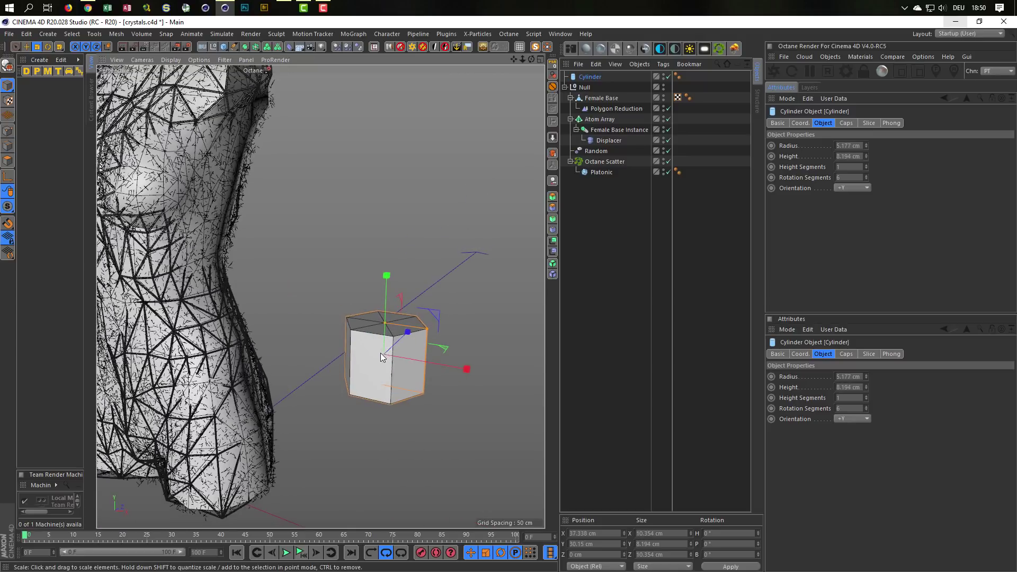
pyautogui.moveTo(588, 77); pyautogui.dragTo(600, 257)
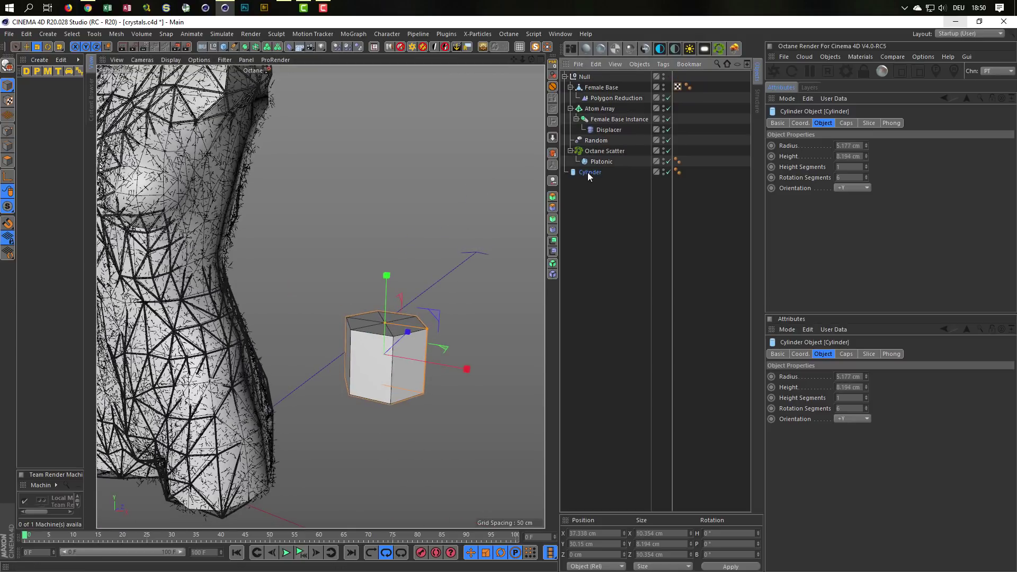
# Make the cylinder editable, collapsing it into a polygon object.
pyautogui.click(482, 48)
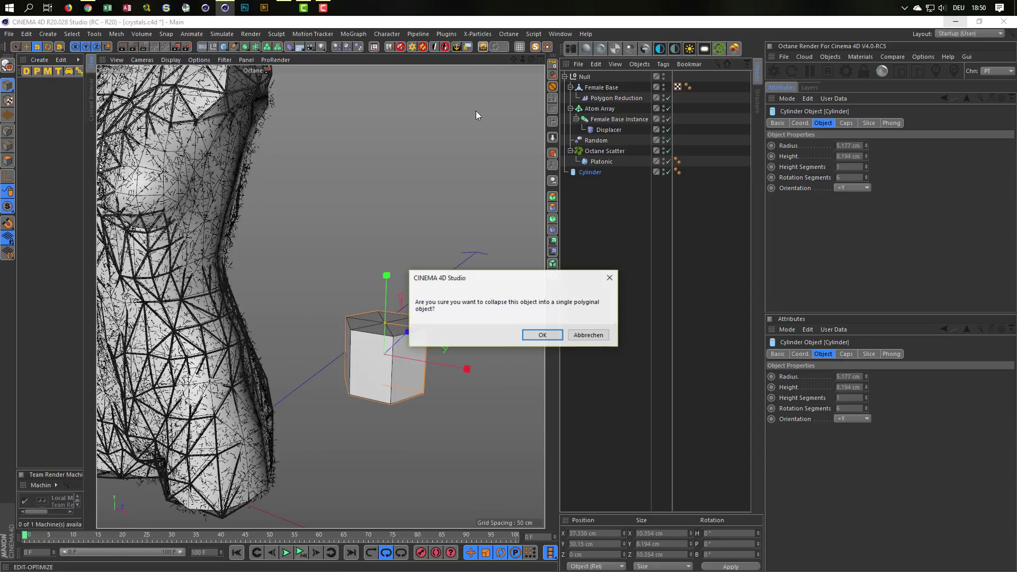
pyautogui.click(535, 336)
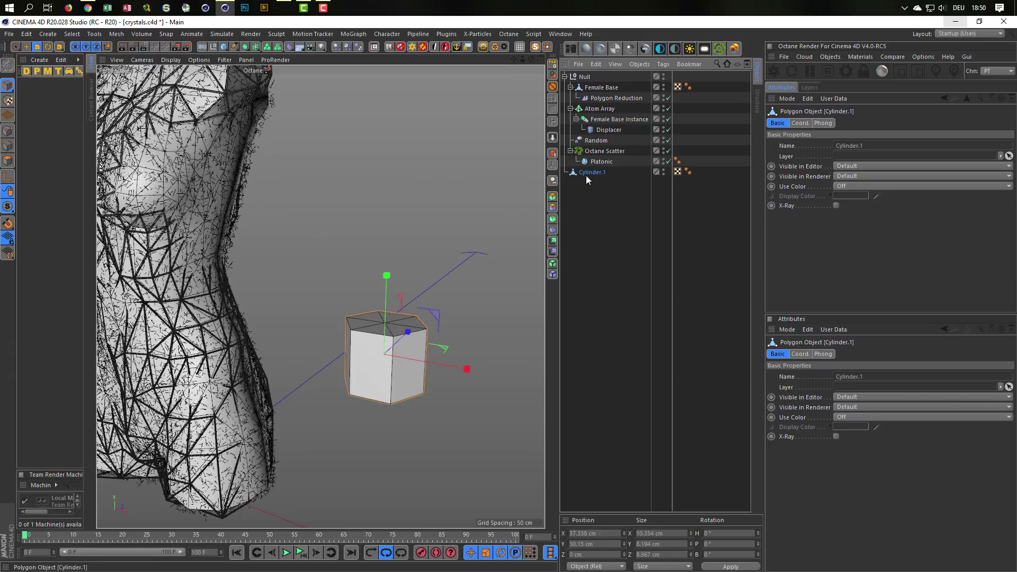
pyautogui.click(7, 131)
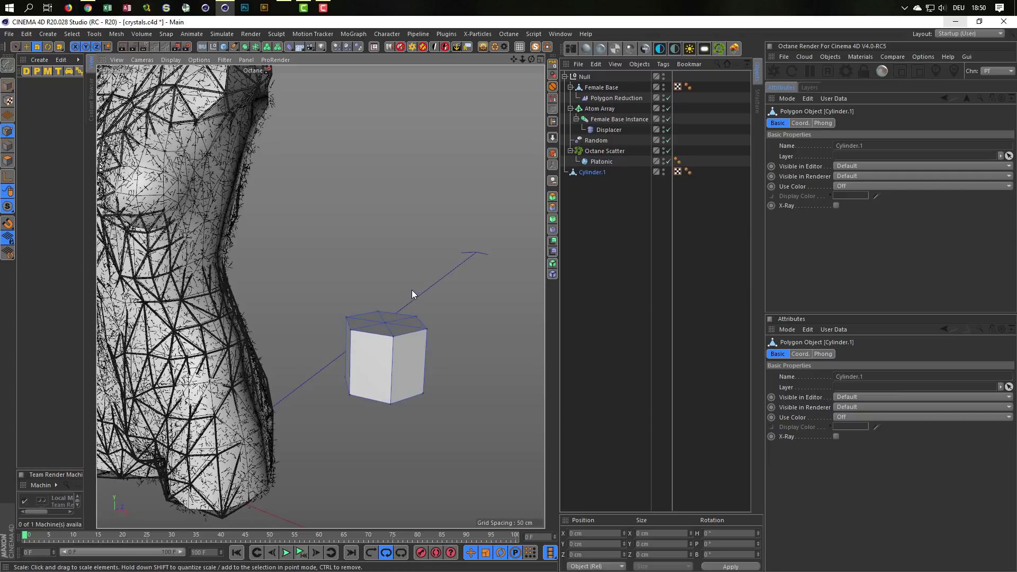
pyautogui.rightClick(477, 222)
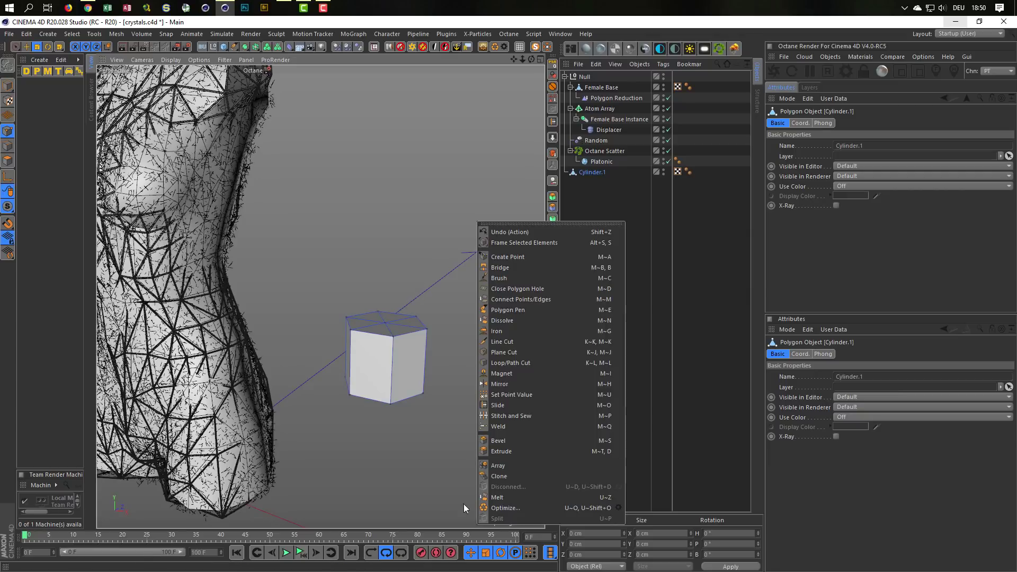
pyautogui.click(420, 497)
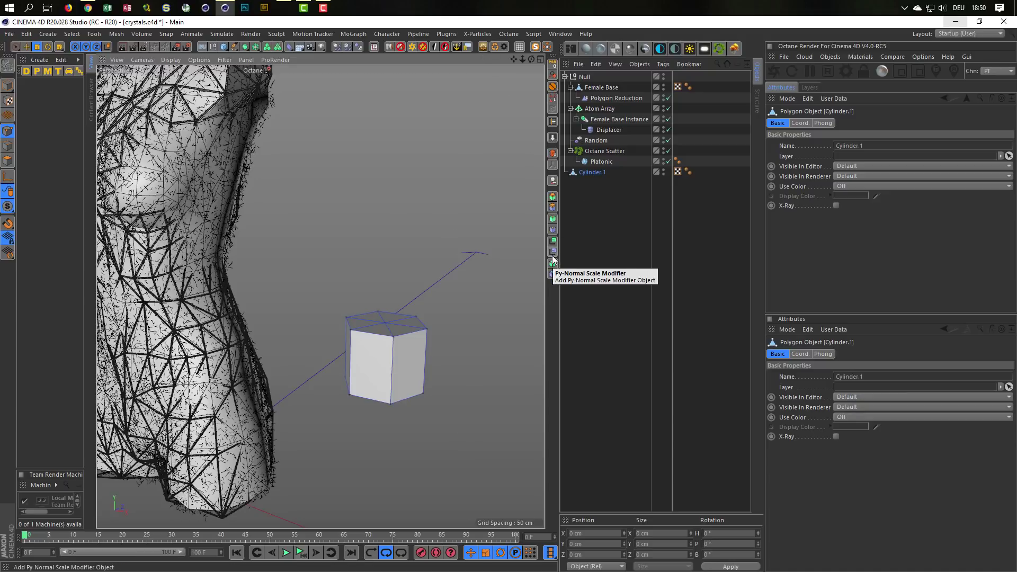
# Scale the cylinder's caps inward into points, forming a double-tipped crystal about 20.5 cm tall.
pyautogui.press('9')
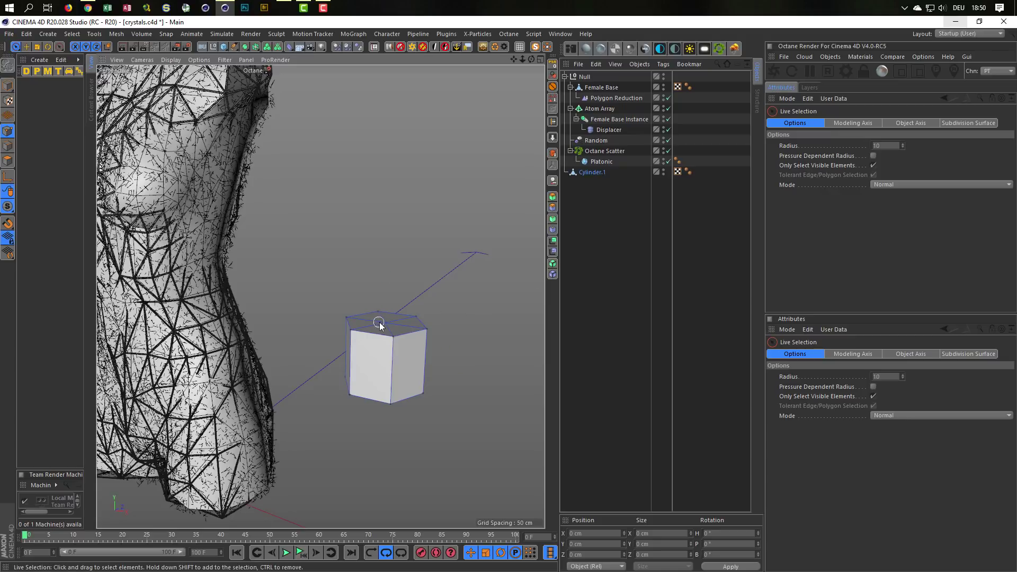
pyautogui.click(380, 325)
pyautogui.moveTo(380, 325)
pyautogui.keyDown('alt'); pyautogui.mouseDown()
pyautogui.moveTo(404, 454)
pyautogui.moveTo(392, 336)
pyautogui.moveTo(412, 121)
pyautogui.moveTo(399, 167)
pyautogui.moveTo(37, 179)
pyautogui.mouseUp(); pyautogui.keyUp('alt')
pyautogui.press('t')
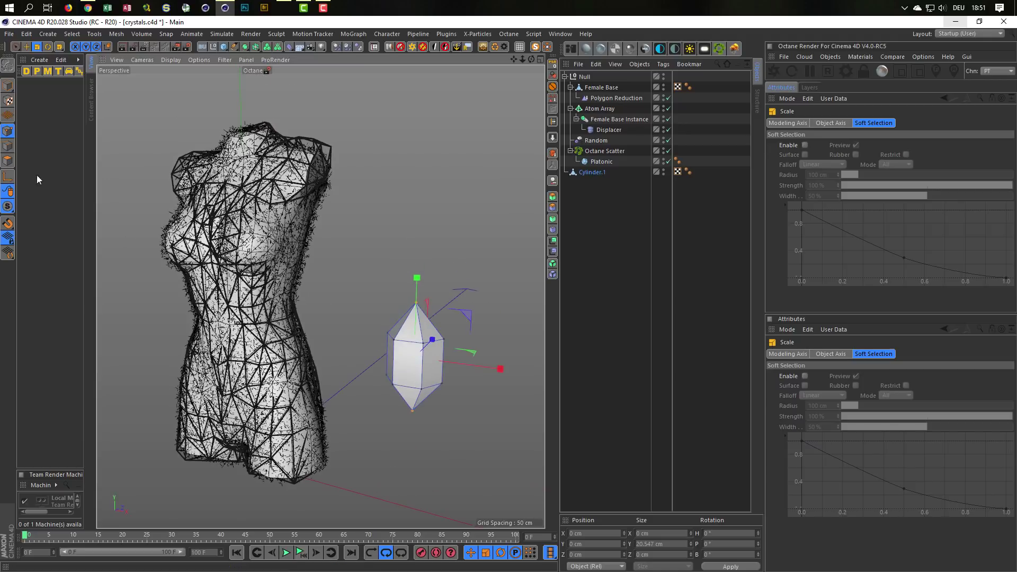
pyautogui.click(7, 85)
pyautogui.keyDown('alt'); pyautogui.moveTo(427, 373); pyautogui.dragTo(428, 369); pyautogui.keyUp('alt')
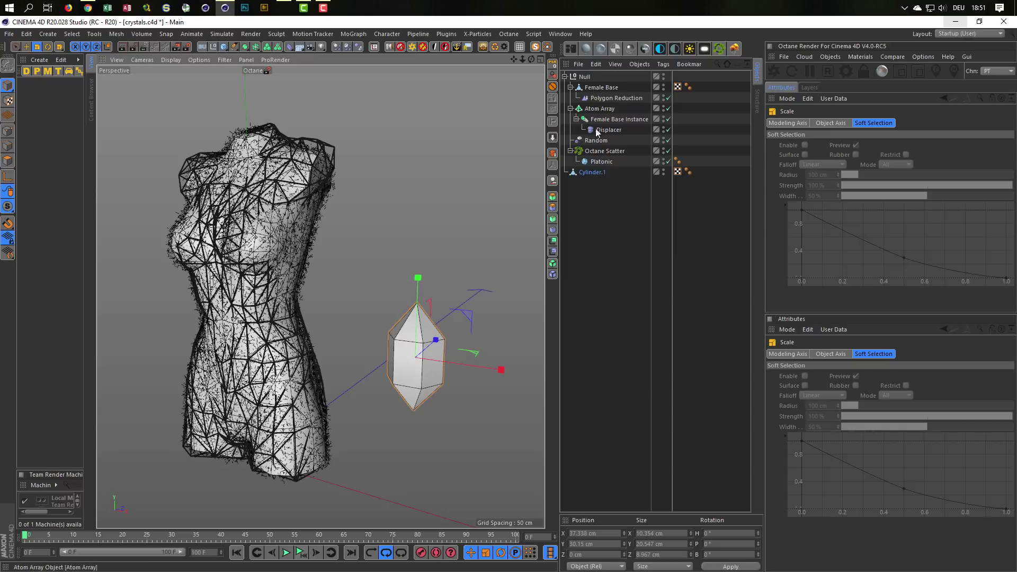
# Scatter Cylinder.1 over Female Base's surface with a new Octane Scatter (count 30), and move it into the torso.
pyautogui.click(565, 77)
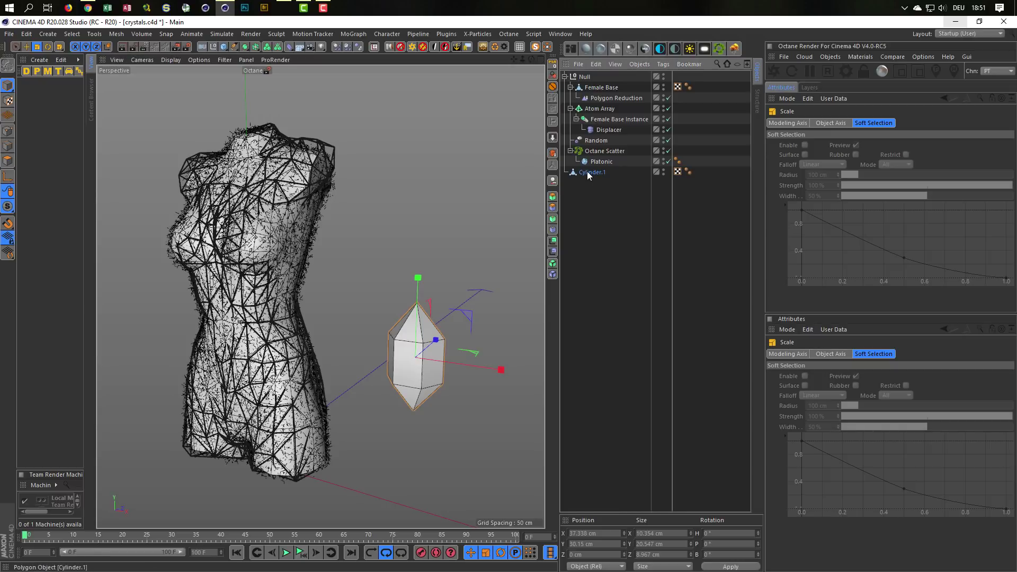
pyautogui.click(587, 172)
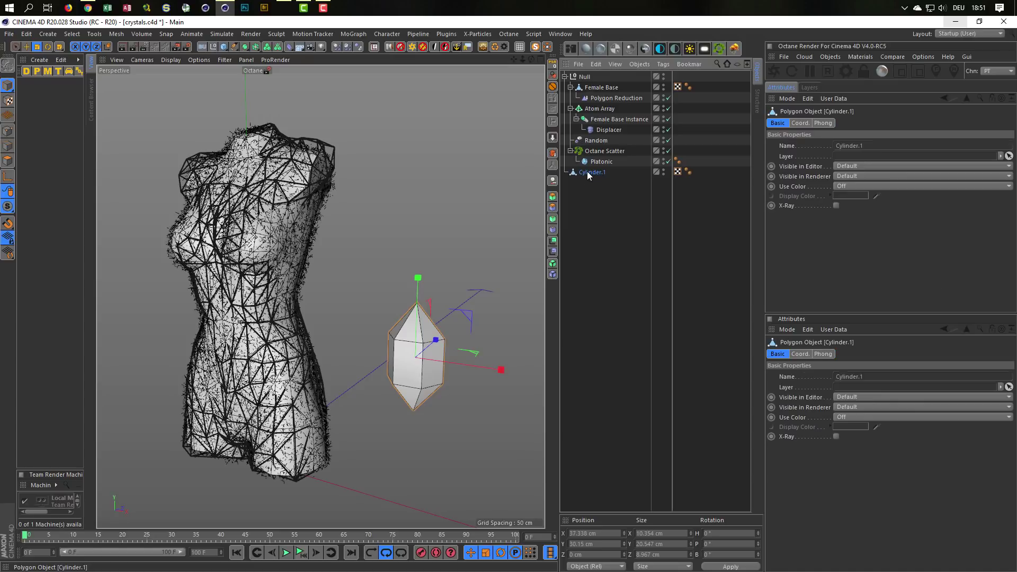
pyautogui.click(721, 48)
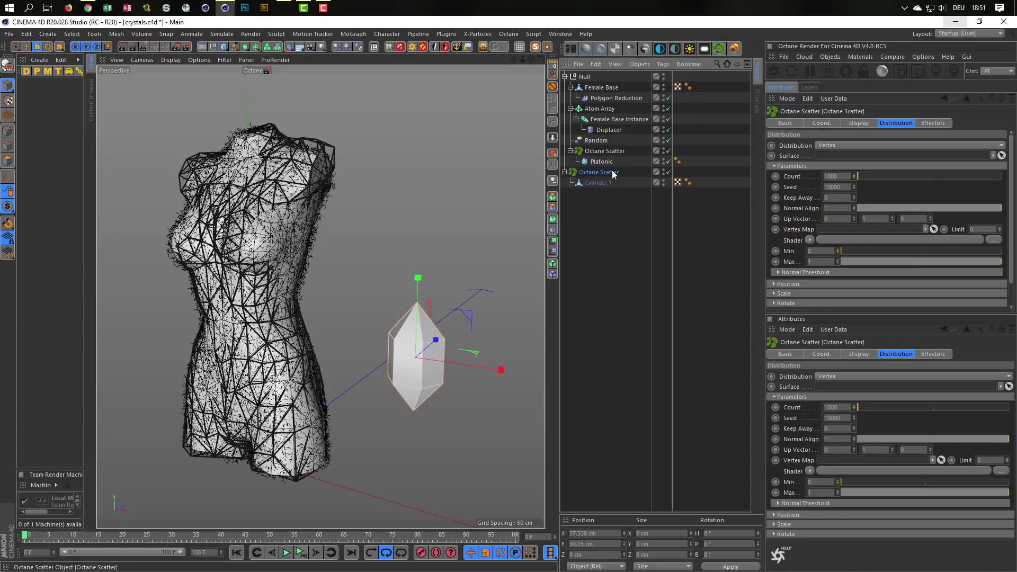
pyautogui.click(834, 145)
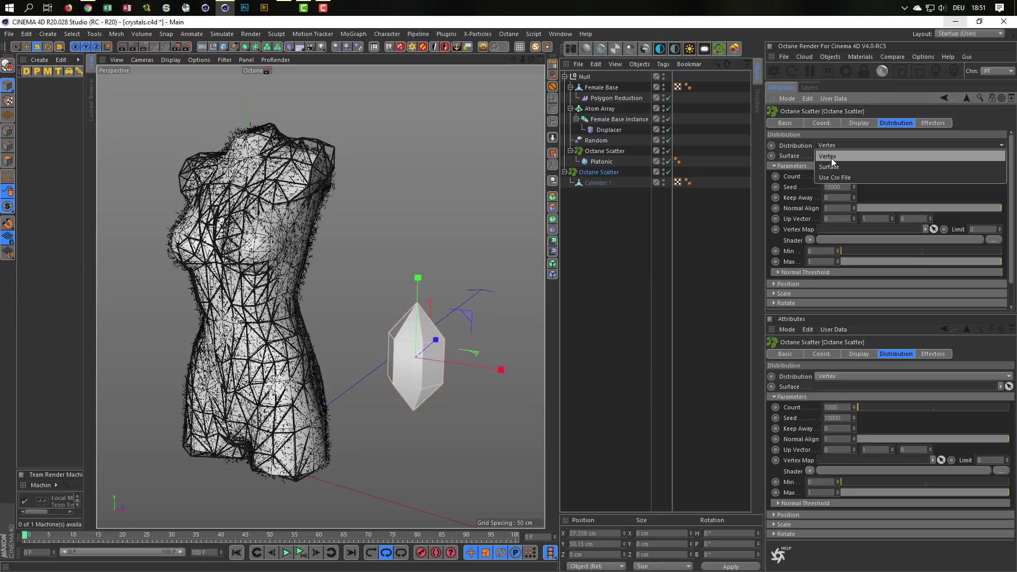
pyautogui.click(832, 158)
pyautogui.click(834, 177)
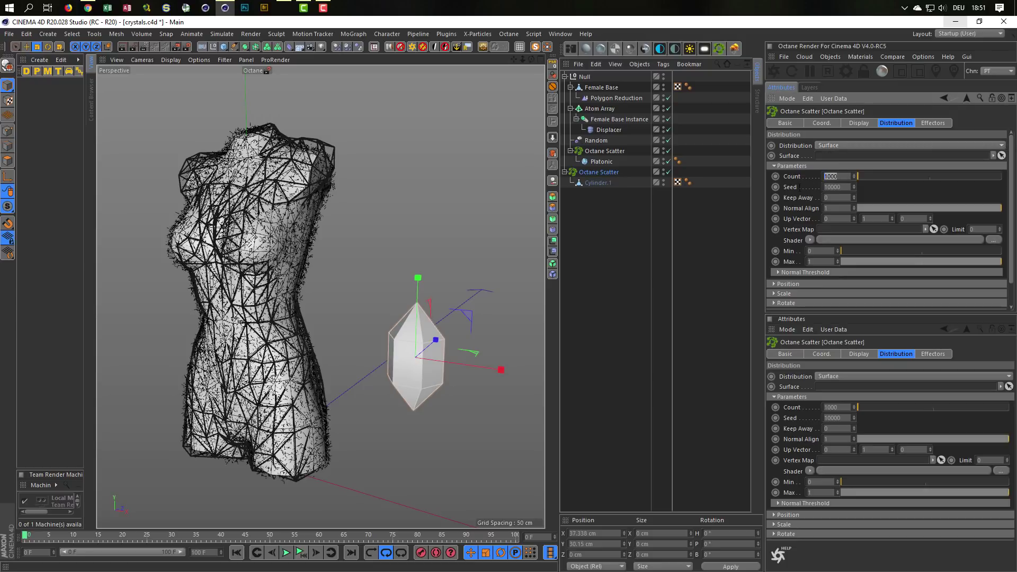
pyautogui.write('30')
pyautogui.moveTo(599, 88)
pyautogui.mouseDown()
pyautogui.moveTo(638, 87)
pyautogui.moveTo(843, 157)
pyautogui.mouseUp()
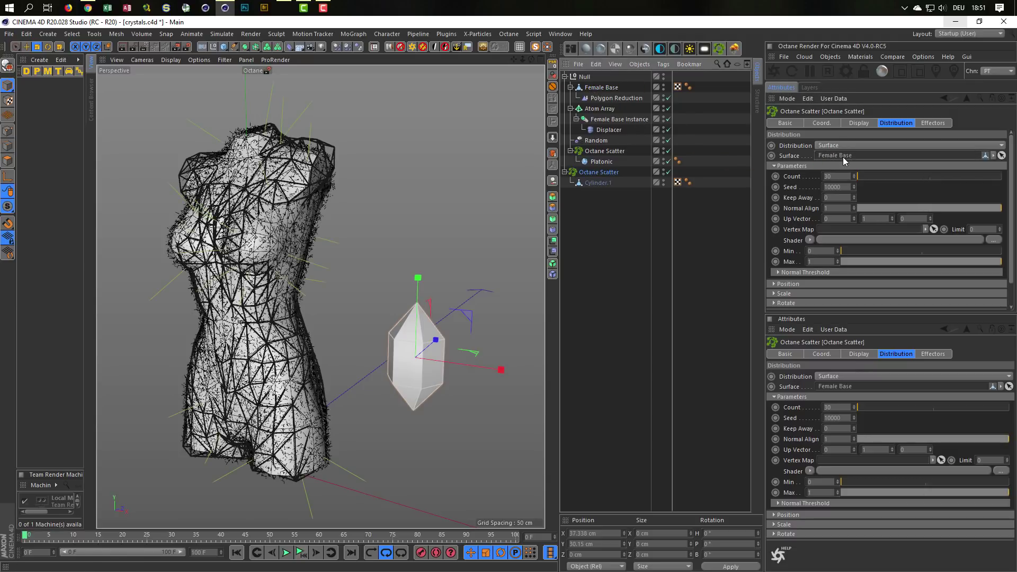
pyautogui.press('e')
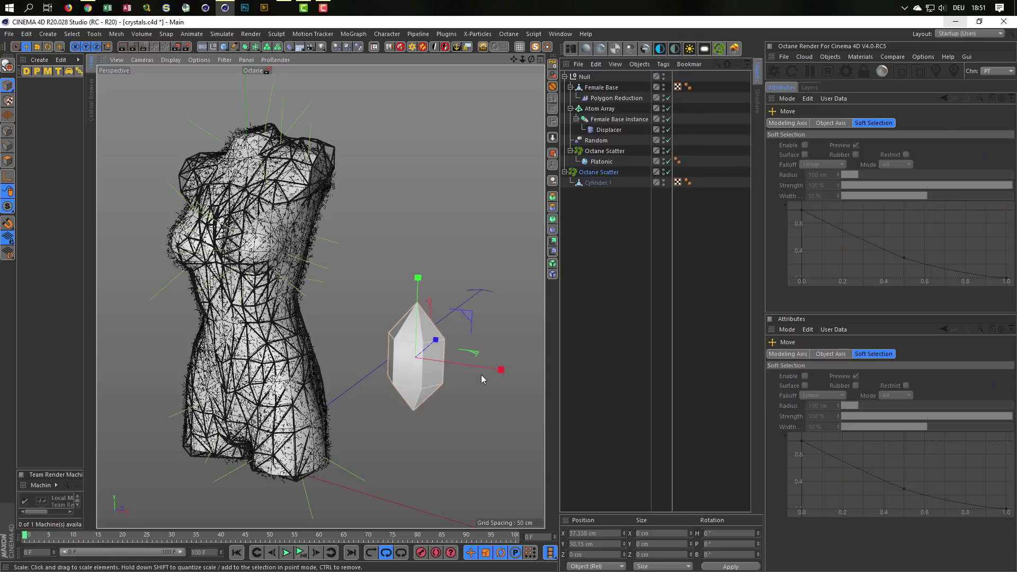
pyautogui.moveTo(496, 371)
pyautogui.mouseDown()
pyautogui.moveTo(249, 323)
pyautogui.moveTo(276, 325)
pyautogui.moveTo(461, 261)
pyautogui.moveTo(486, 334)
pyautogui.moveTo(461, 261)
pyautogui.moveTo(226, 301)
pyautogui.moveTo(366, 308)
pyautogui.mouseUp()
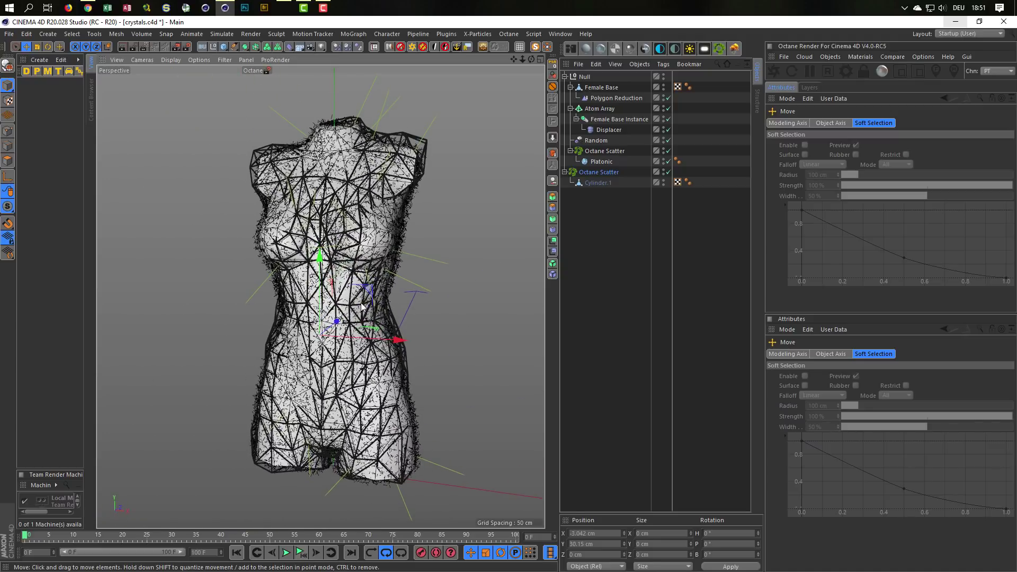
# Preview the crystal torso in Octane live render, select the second Octane Scatter, and list the MoGraph effectors.
pyautogui.click(774, 71)
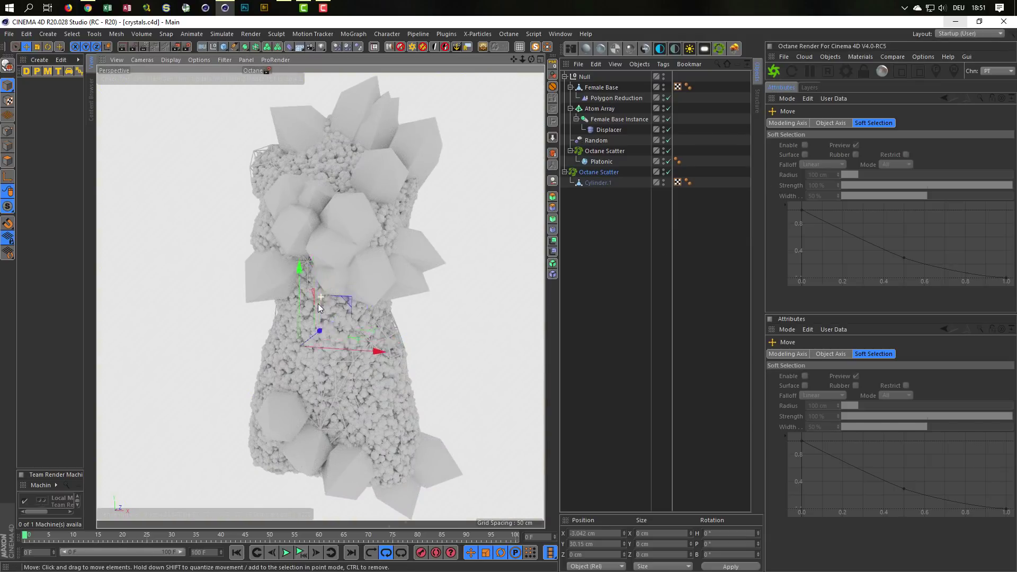
pyautogui.keyDown('alt'); pyautogui.moveTo(355, 290); pyautogui.dragTo(357, 325); pyautogui.keyUp('alt')
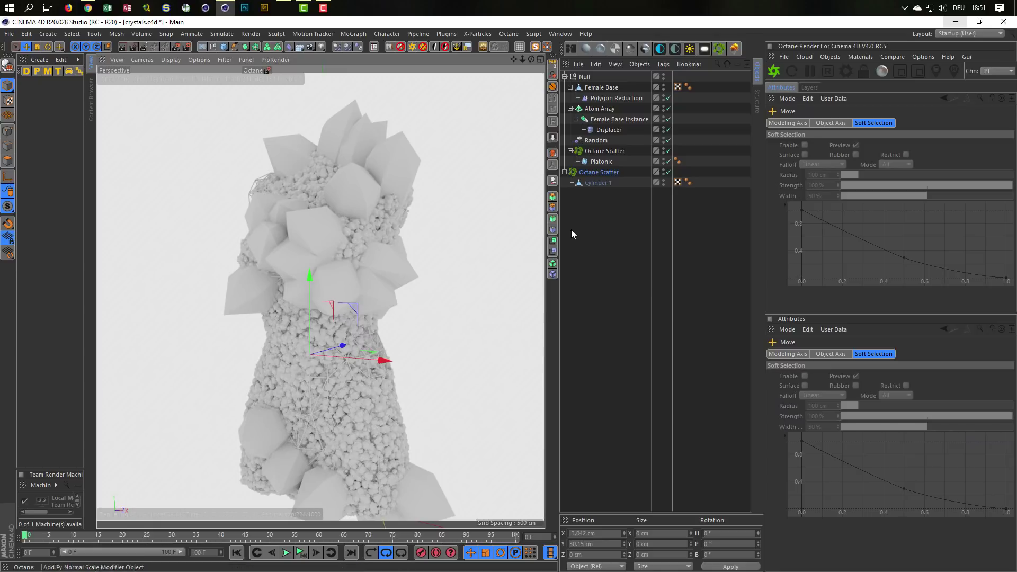
pyautogui.click(597, 173)
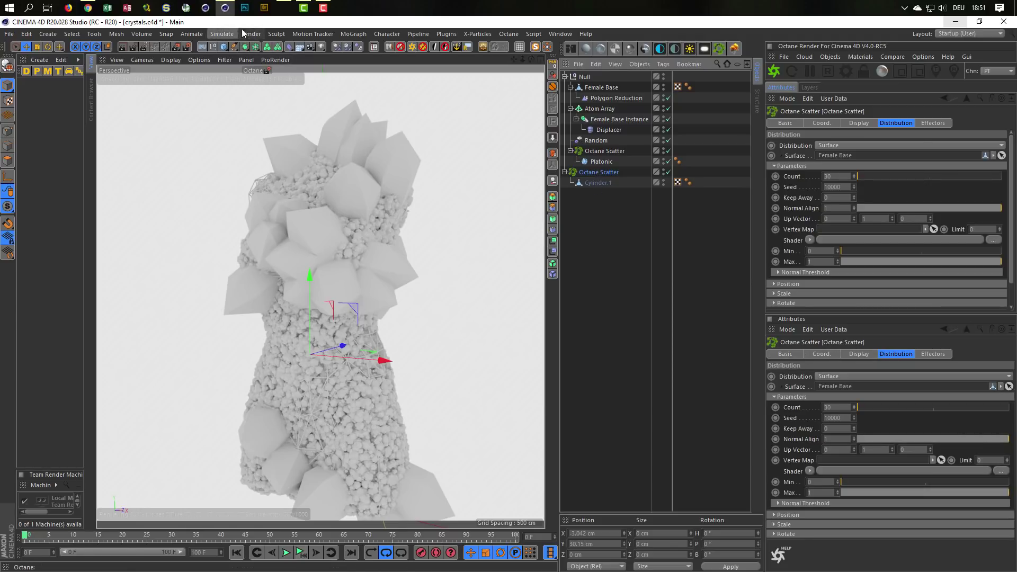
pyautogui.click(356, 34)
pyautogui.moveTo(363, 50)
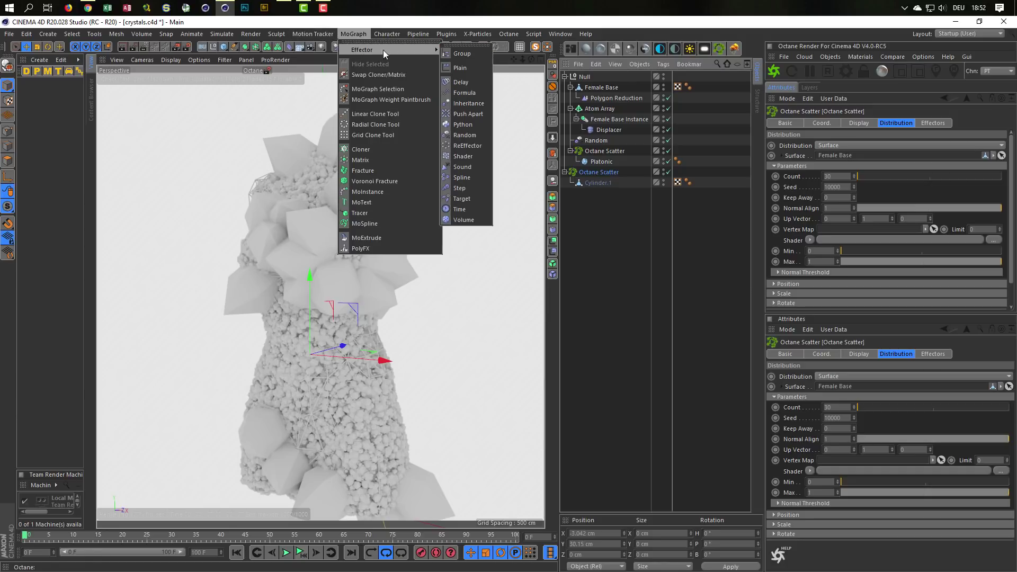
# Add a Random effector and link it into the second Octane Scatter's Effectors list.
pyautogui.click(471, 135)
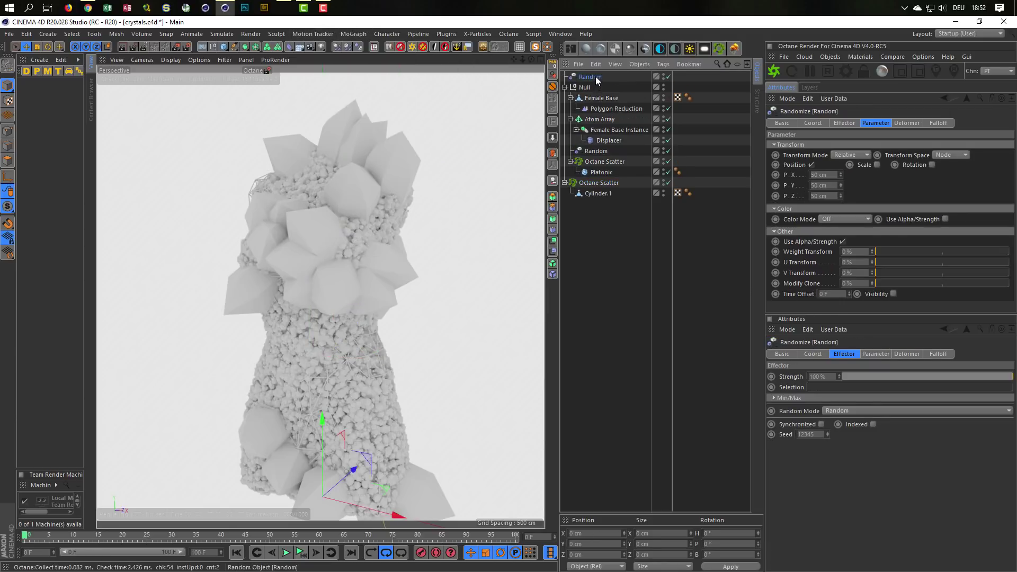
pyautogui.moveTo(595, 76)
pyautogui.mouseDown()
pyautogui.moveTo(604, 180)
pyautogui.moveTo(593, 177)
pyautogui.mouseUp()
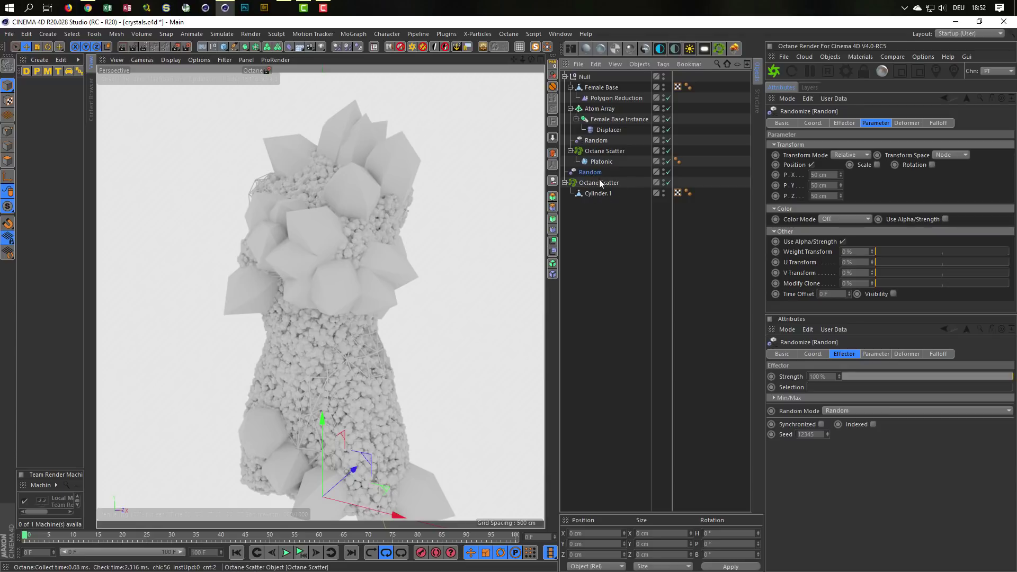
pyautogui.click(598, 183)
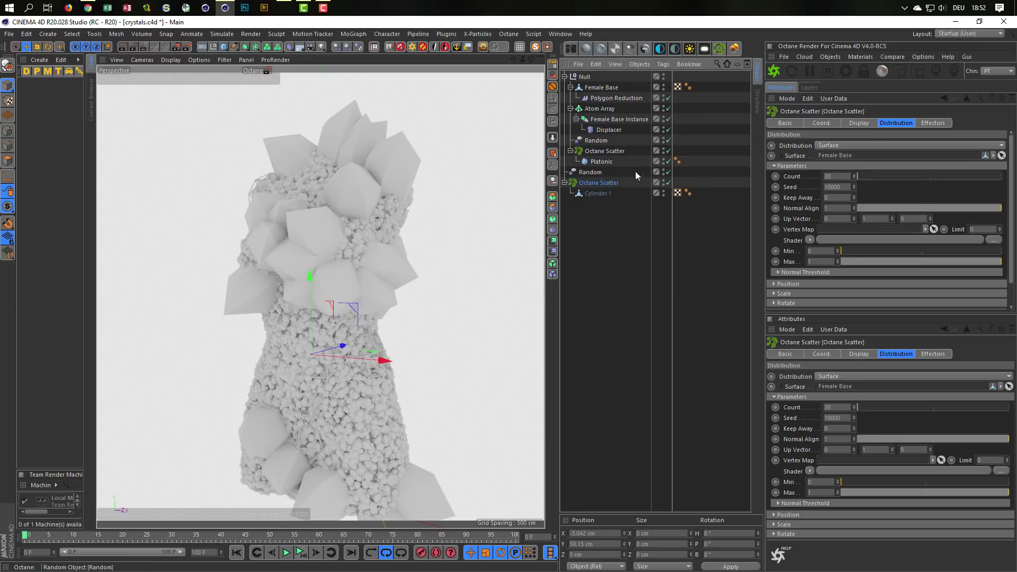
pyautogui.click(933, 123)
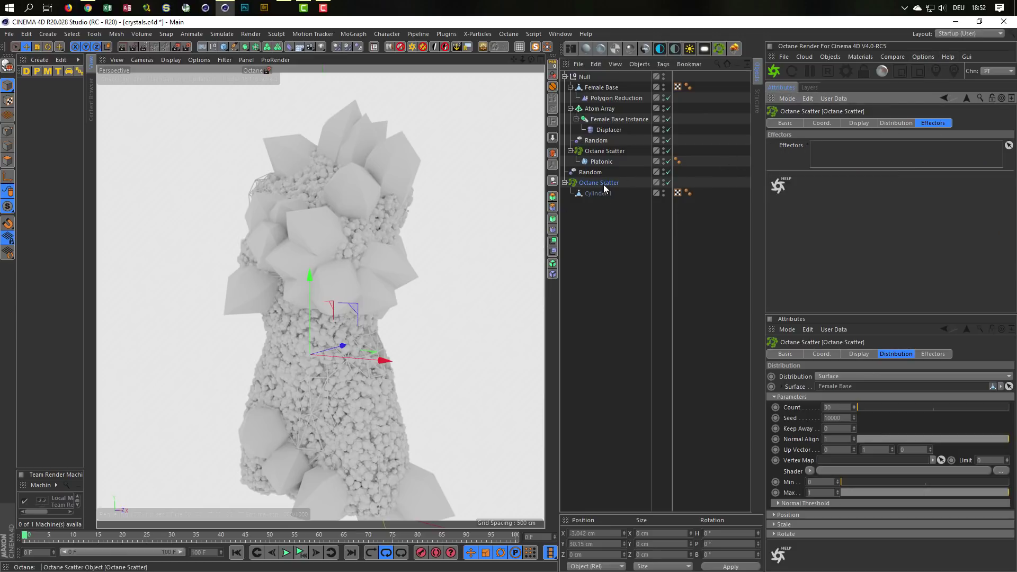
pyautogui.moveTo(591, 172); pyautogui.dragTo(835, 154)
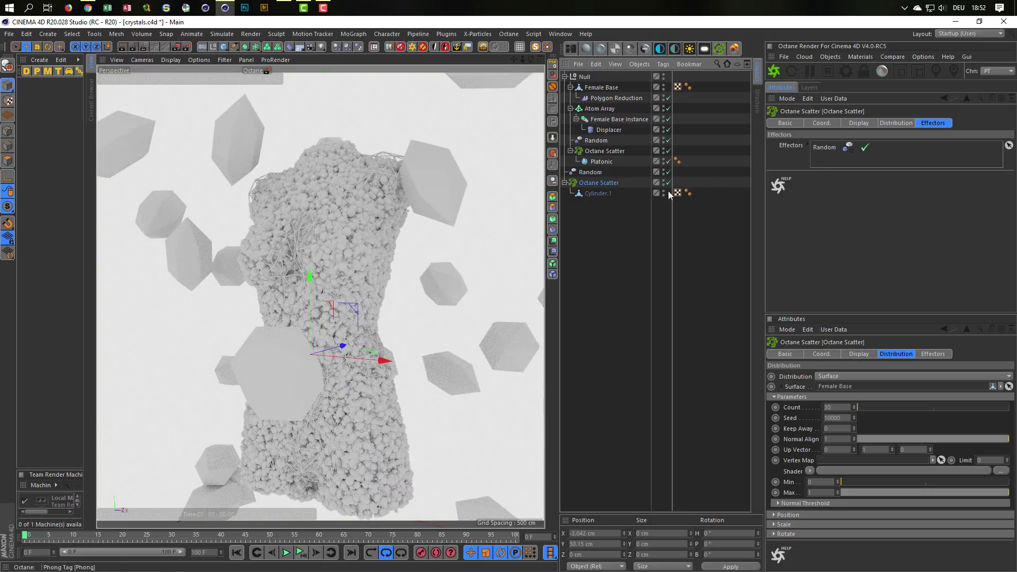
pyautogui.click(591, 173)
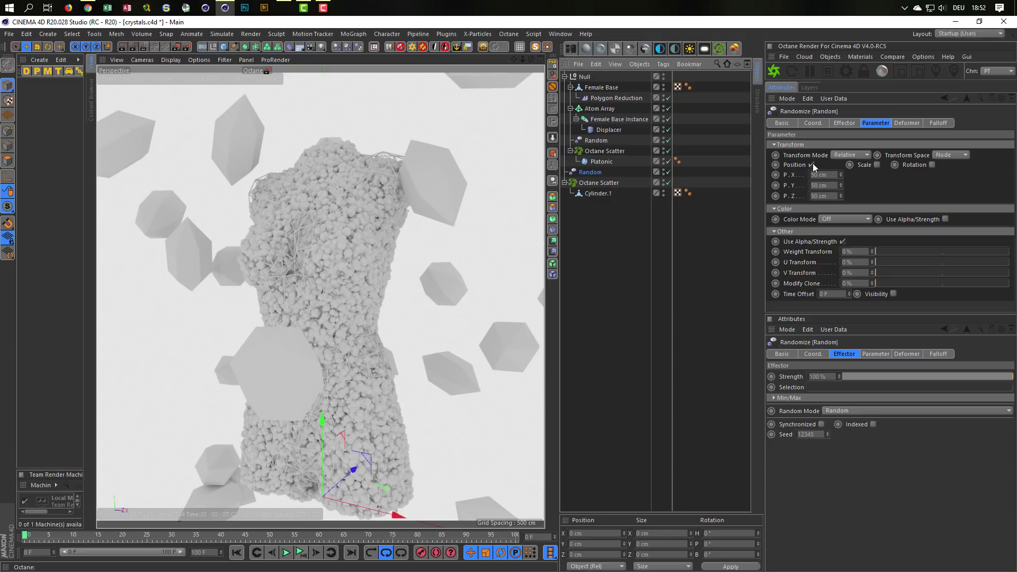
# Make Random skip position, apply uniform scale -0.5, and randomize rotation (H 180°, P 14°, B 26°).
pyautogui.click(811, 164)
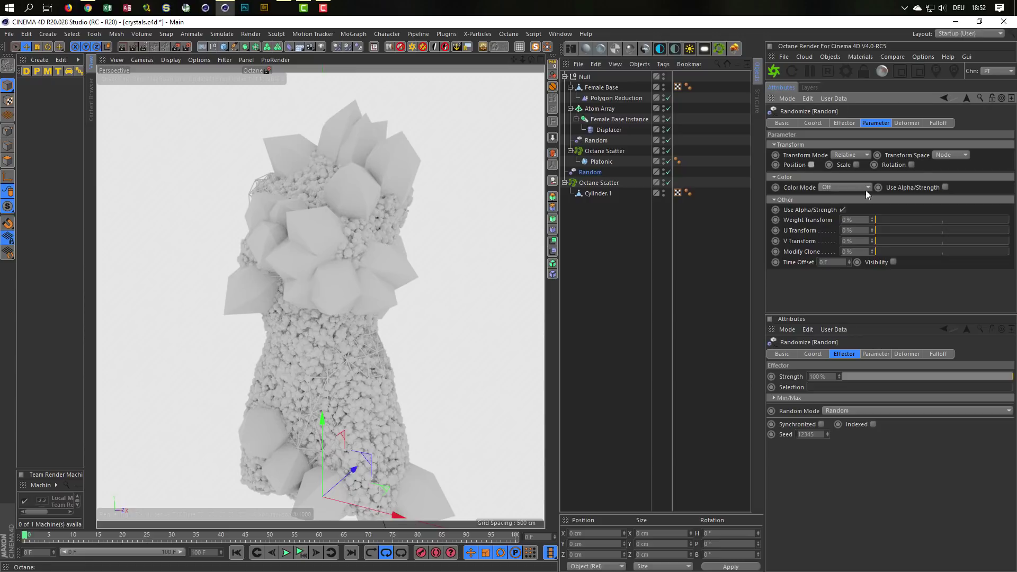
pyautogui.click(857, 165)
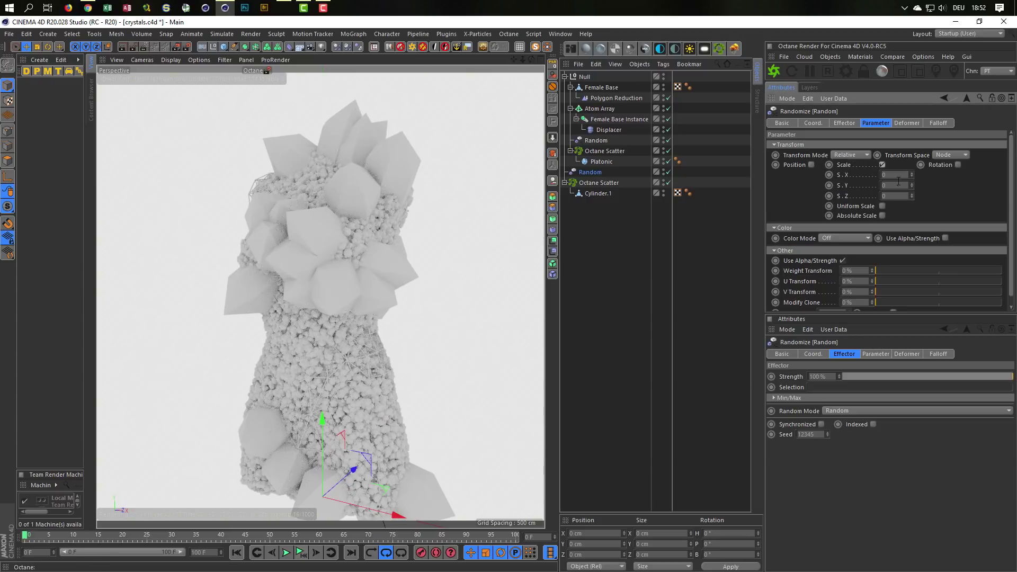
pyautogui.click(883, 205)
pyautogui.click(895, 175)
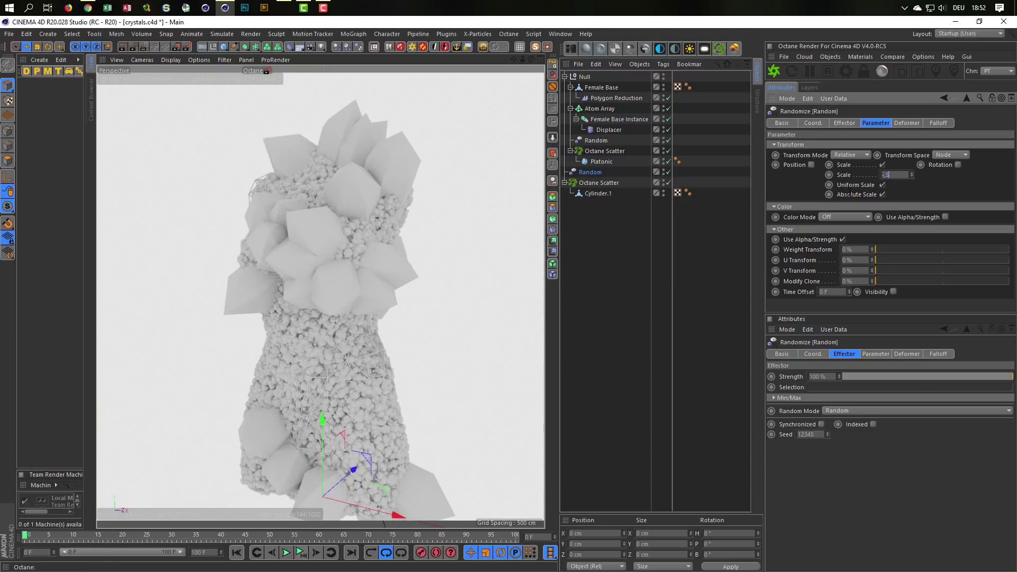
pyautogui.press('Return')
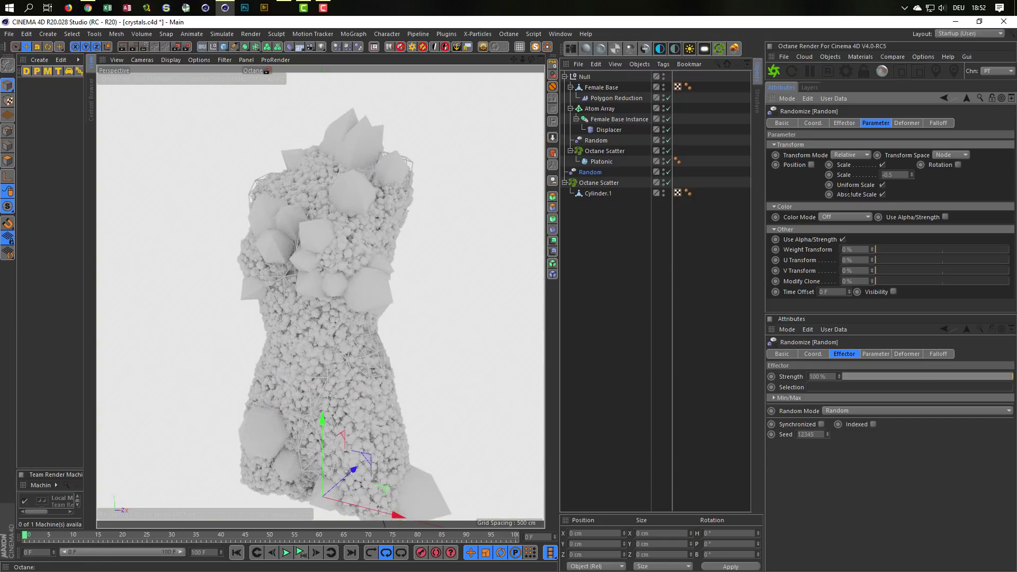
pyautogui.click(959, 165)
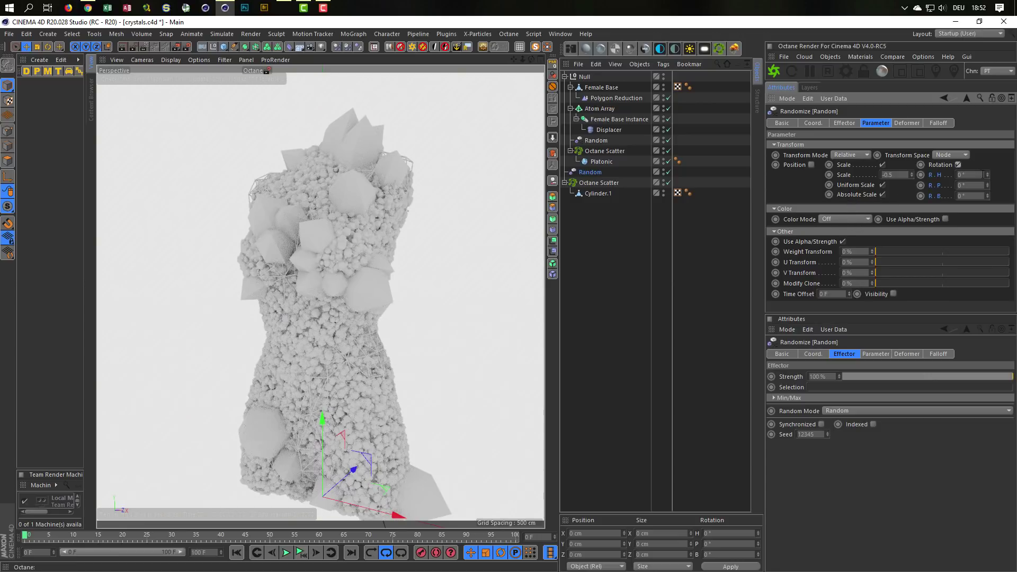
pyautogui.moveTo(988, 174)
pyautogui.mouseDown()
pyautogui.moveTo(988, 159)
pyautogui.moveTo(988, 193)
pyautogui.mouseUp()
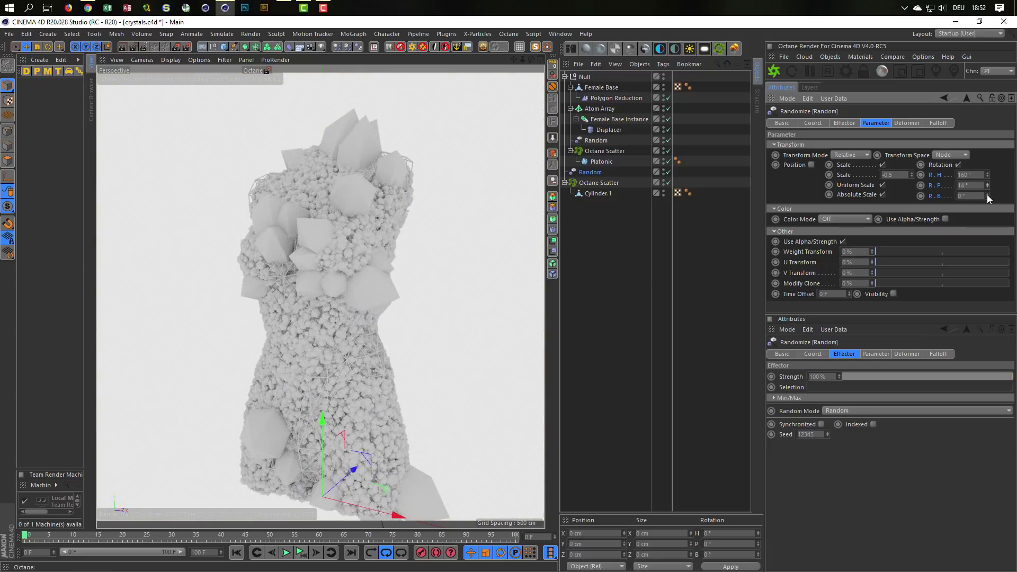
pyautogui.moveTo(987, 196); pyautogui.dragTo(988, 191)
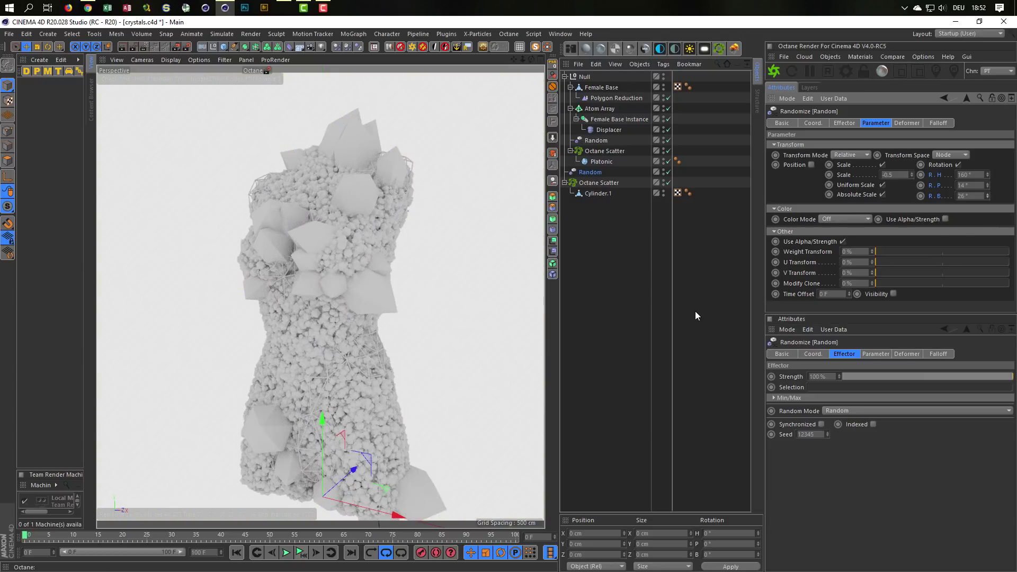
pyautogui.click(590, 183)
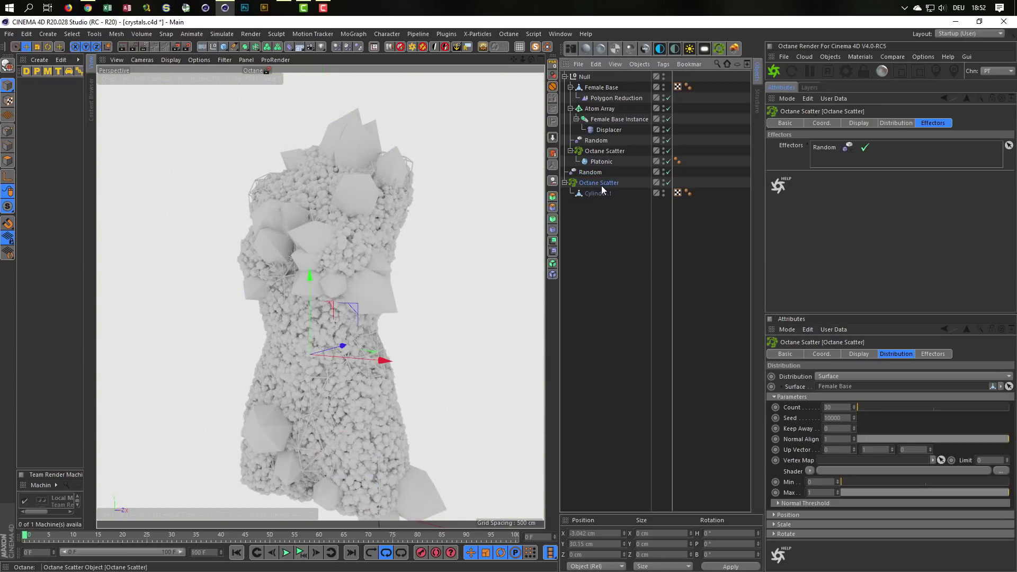
# In the second scatter's Distribution settings, try several seed values to reshuffle the large crystals.
pyautogui.click(890, 123)
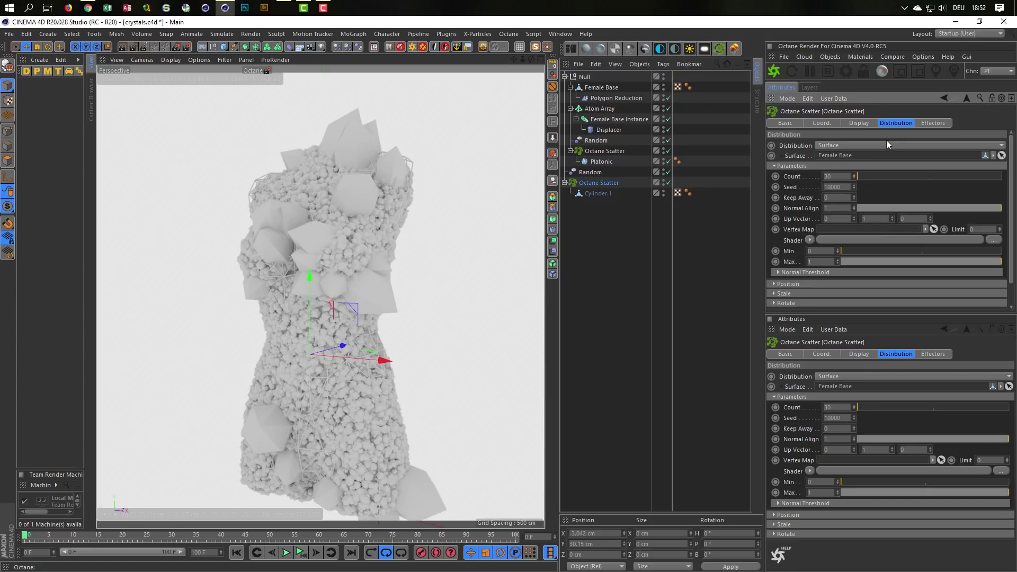
pyautogui.click(864, 122)
pyautogui.click(854, 187)
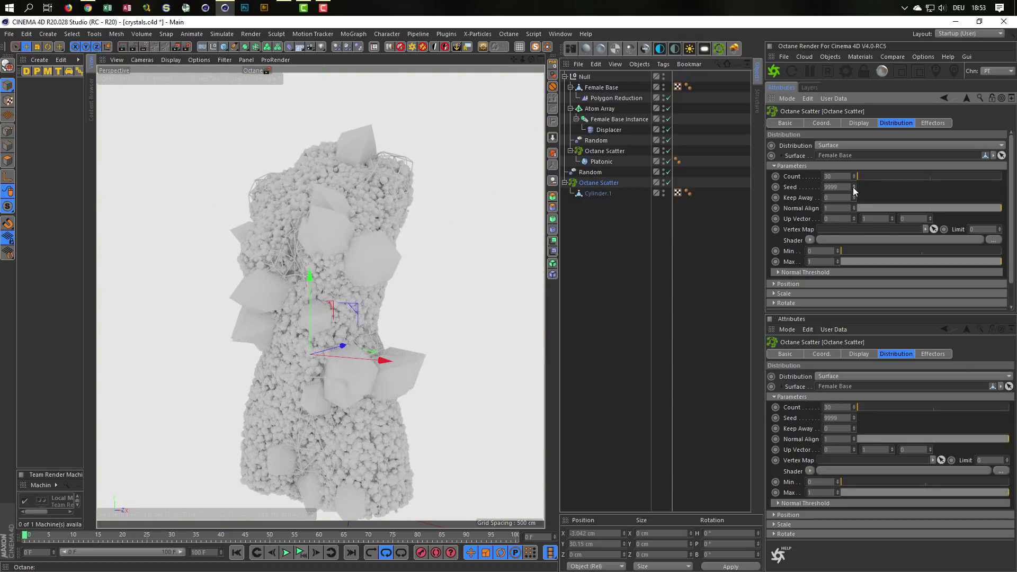
pyautogui.click(854, 188)
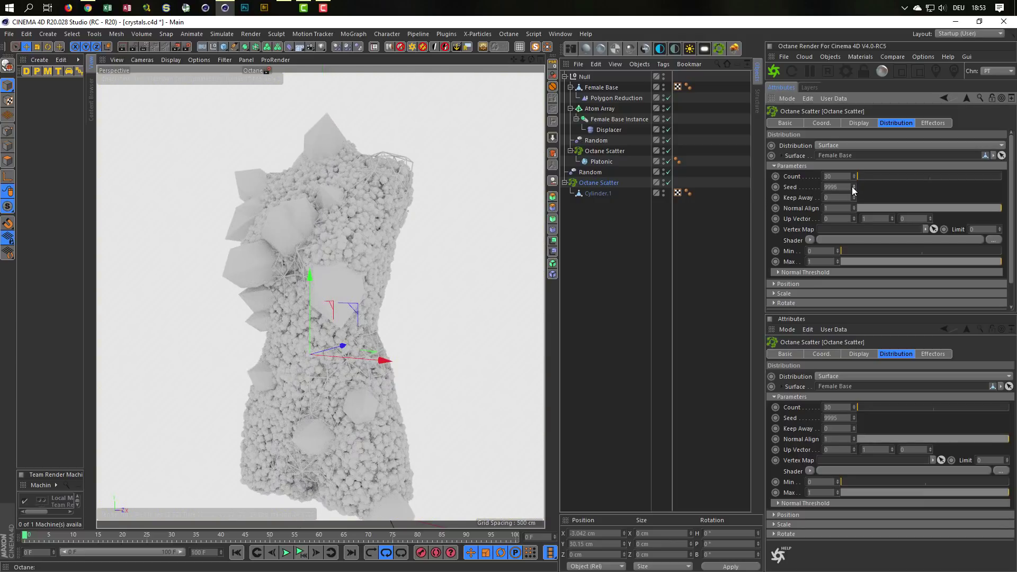
pyautogui.click(853, 186)
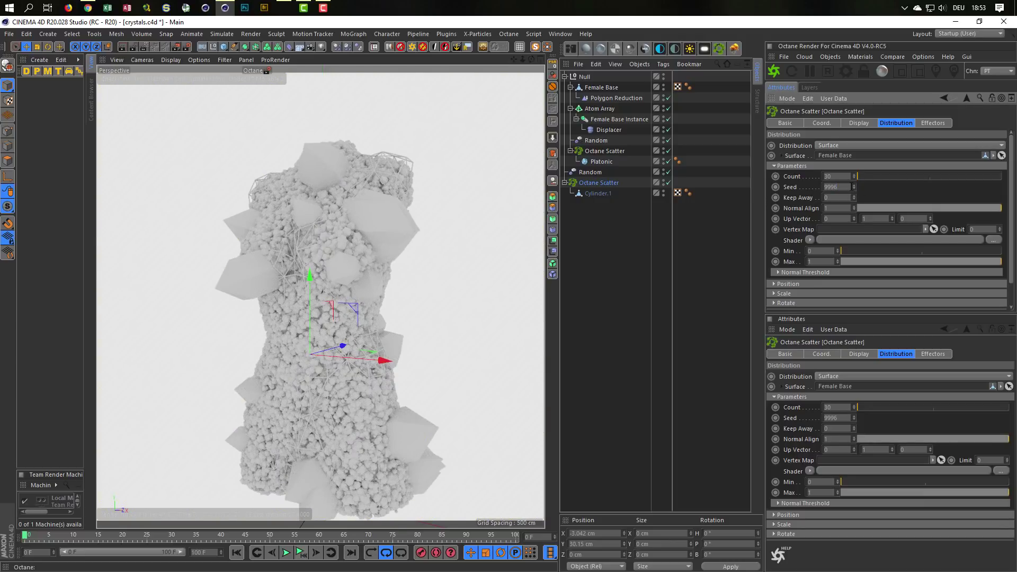
pyautogui.click(855, 186)
pyautogui.click(854, 186)
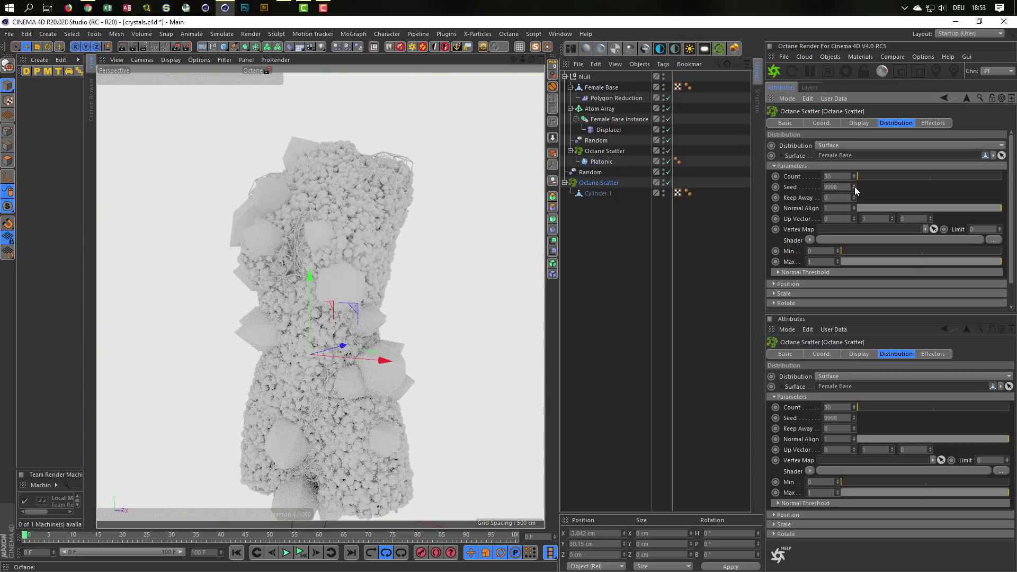
pyautogui.click(854, 186)
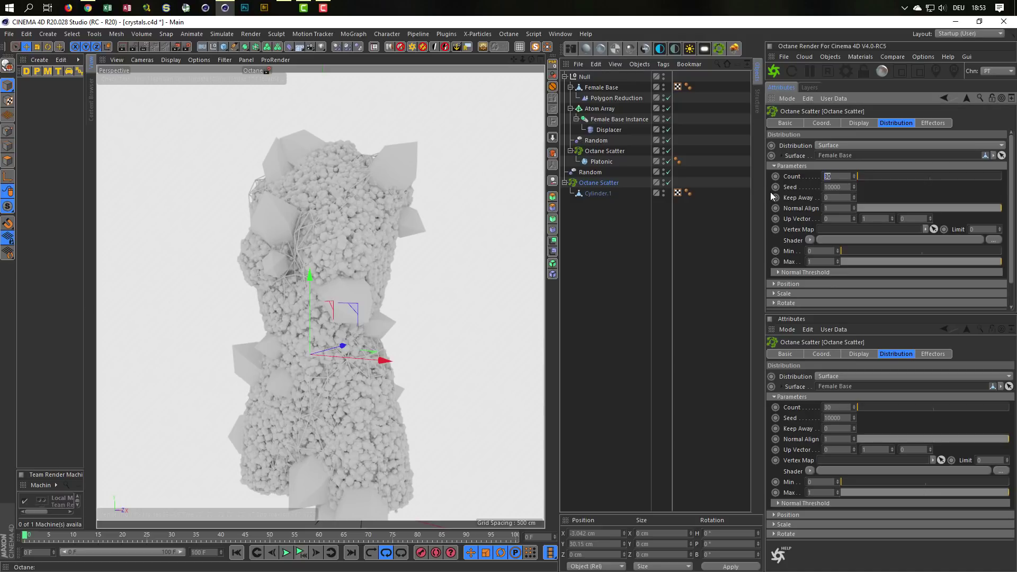
# Set the large-crystal count to 40 and step the seed down to 9993.
pyautogui.write('40')
pyautogui.press('Return')
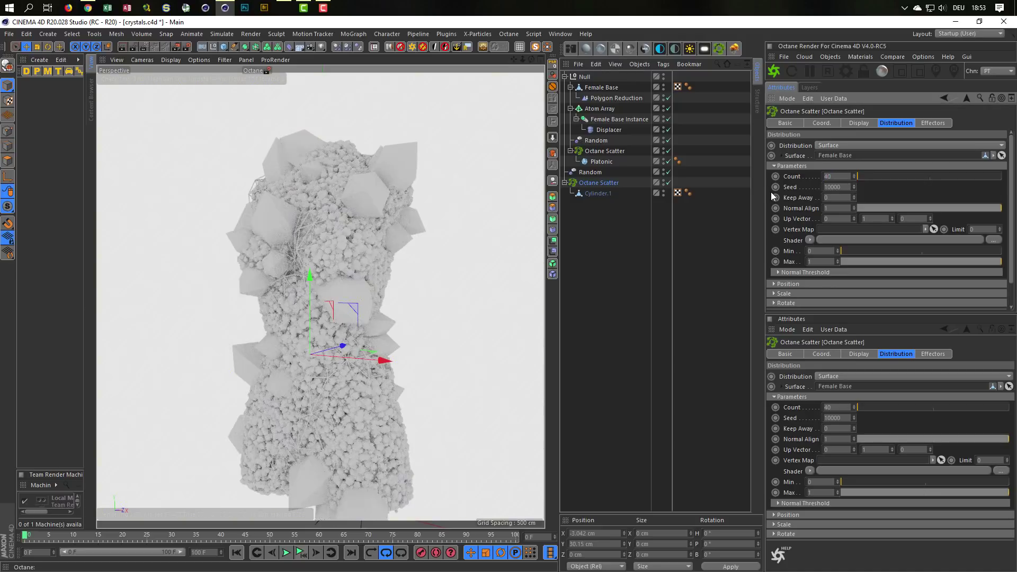
pyautogui.click(854, 188)
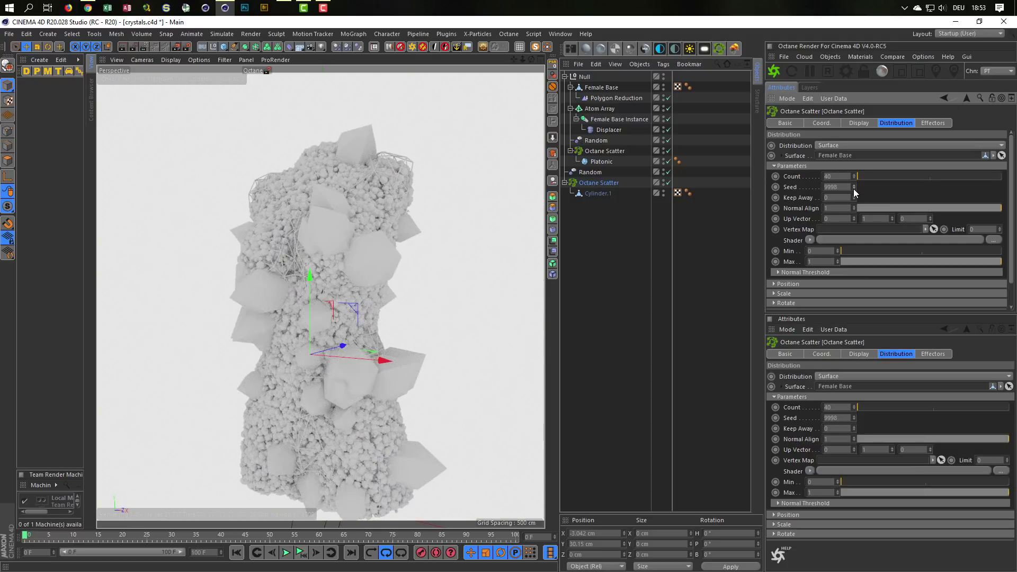
pyautogui.click(854, 189)
pyautogui.click(854, 189)
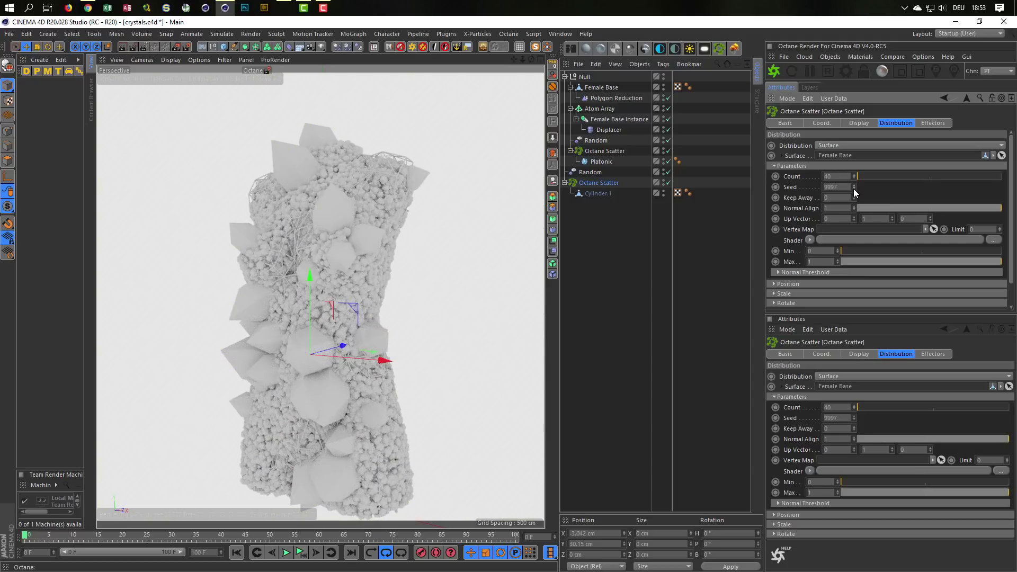
pyautogui.click(854, 189)
pyautogui.click(854, 189)
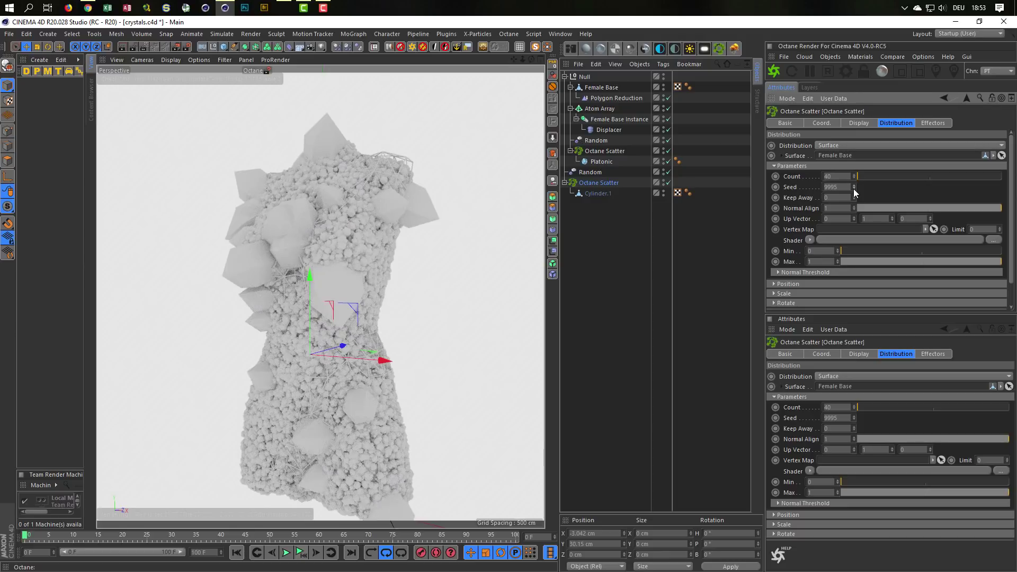
pyautogui.click(854, 189)
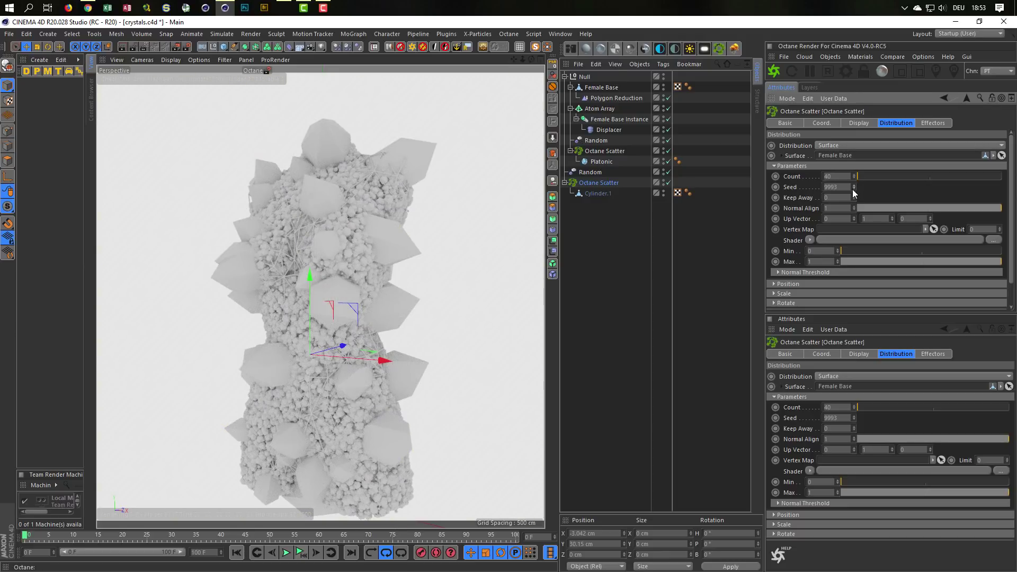
pyautogui.scroll(2, 362, 270)
pyautogui.scroll(2, 319, 272)
pyautogui.scroll(2, 335, 269)
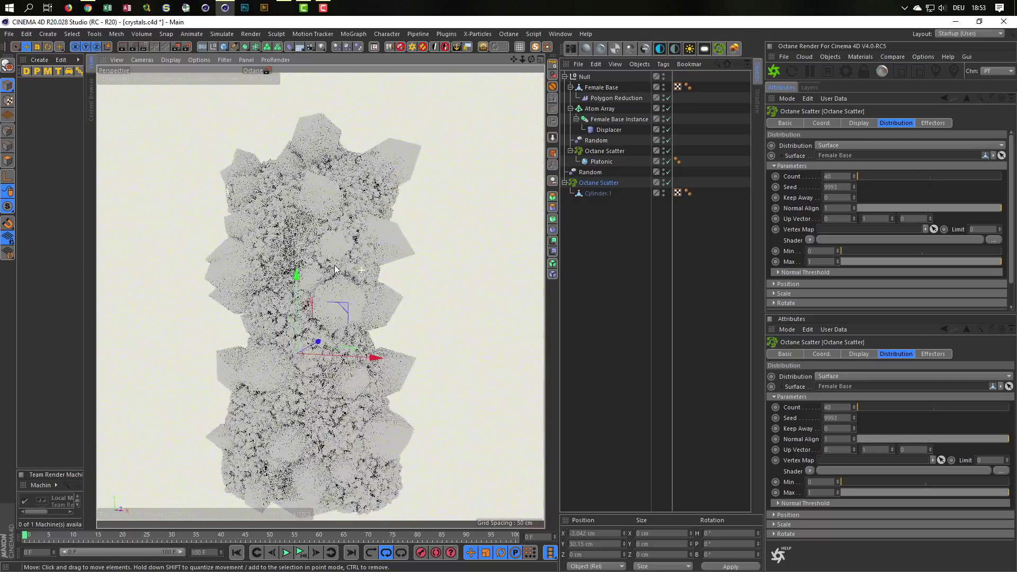
pyautogui.scroll(-2, 335, 269)
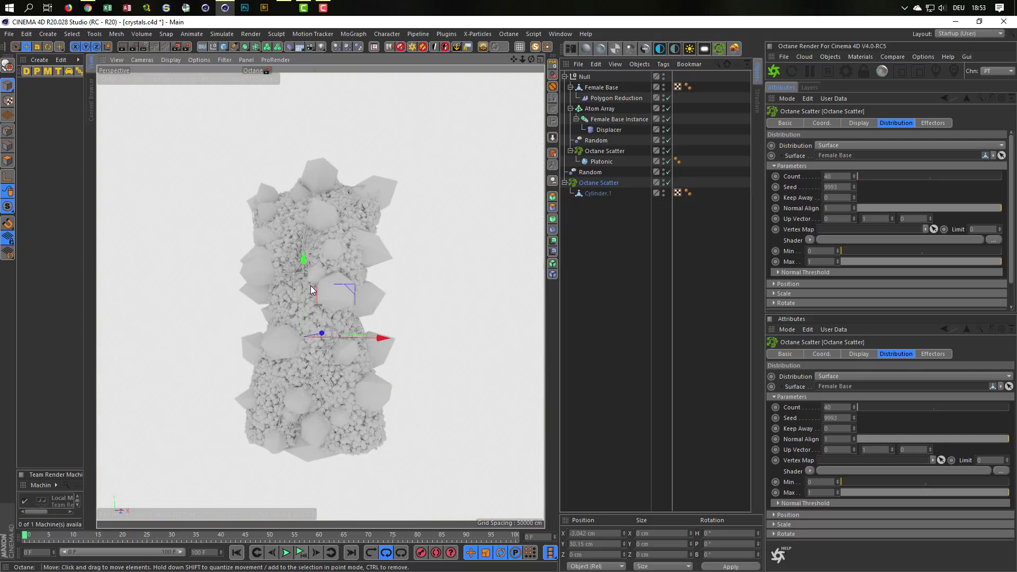
pyautogui.moveTo(311, 289); pyautogui.dragTo(326, 252, button='middle')
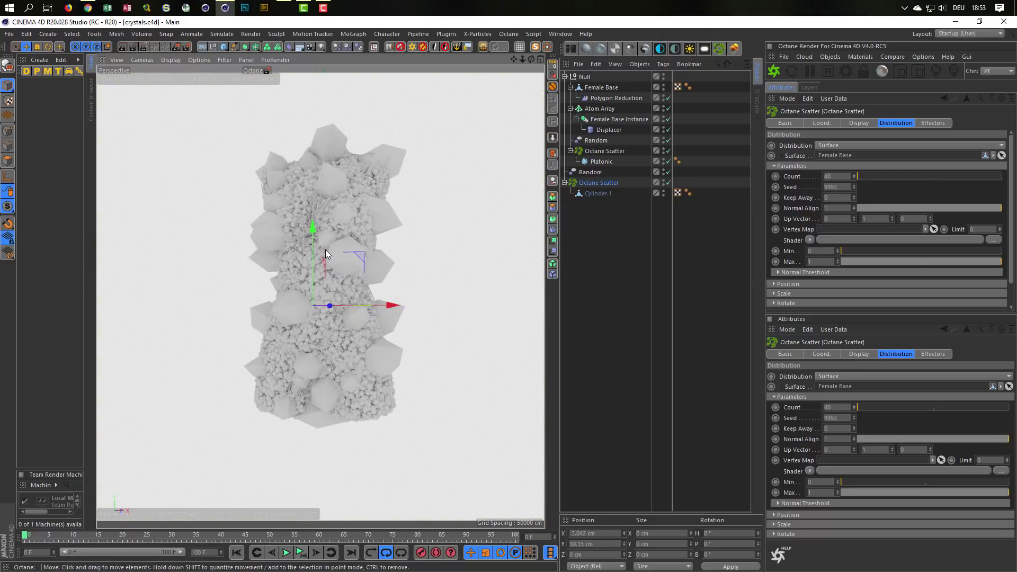
pyautogui.scroll(1, 344, 237)
pyautogui.scroll(1, 344, 237)
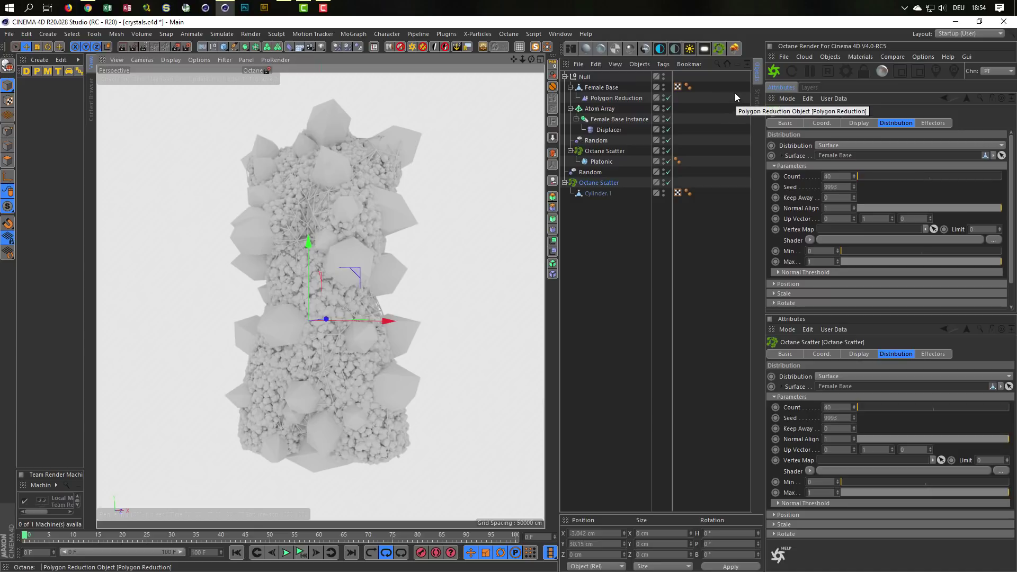
# Add two Octane sky environments and rename the top one OctaneSky BG.
pyautogui.click(661, 50)
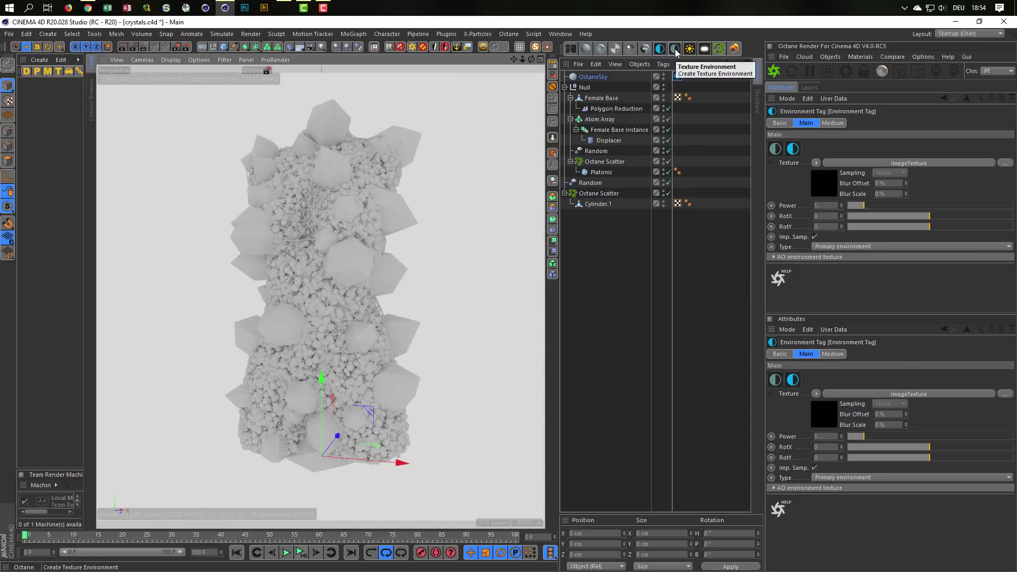
pyautogui.click(676, 51)
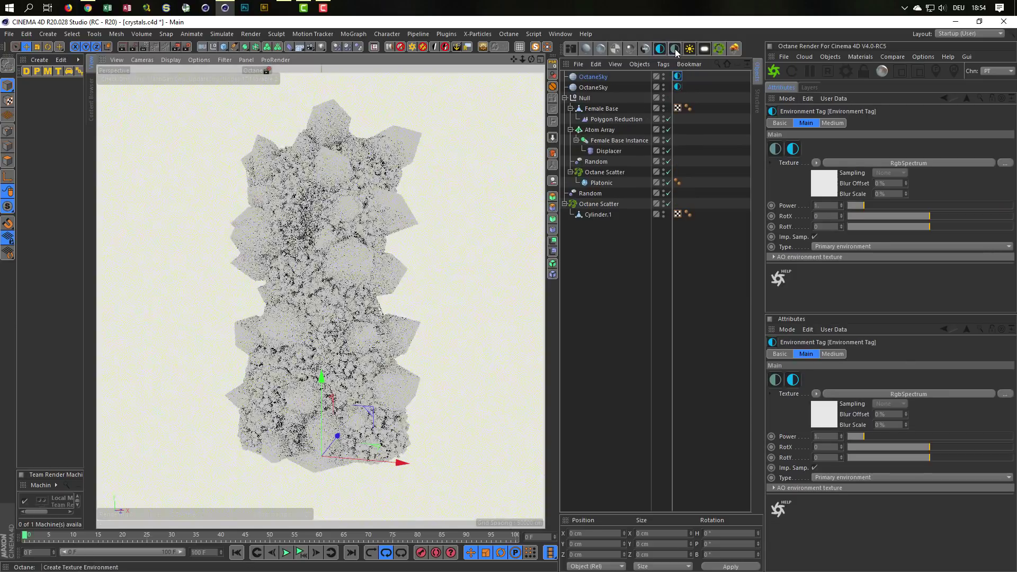
pyautogui.doubleClick(604, 78)
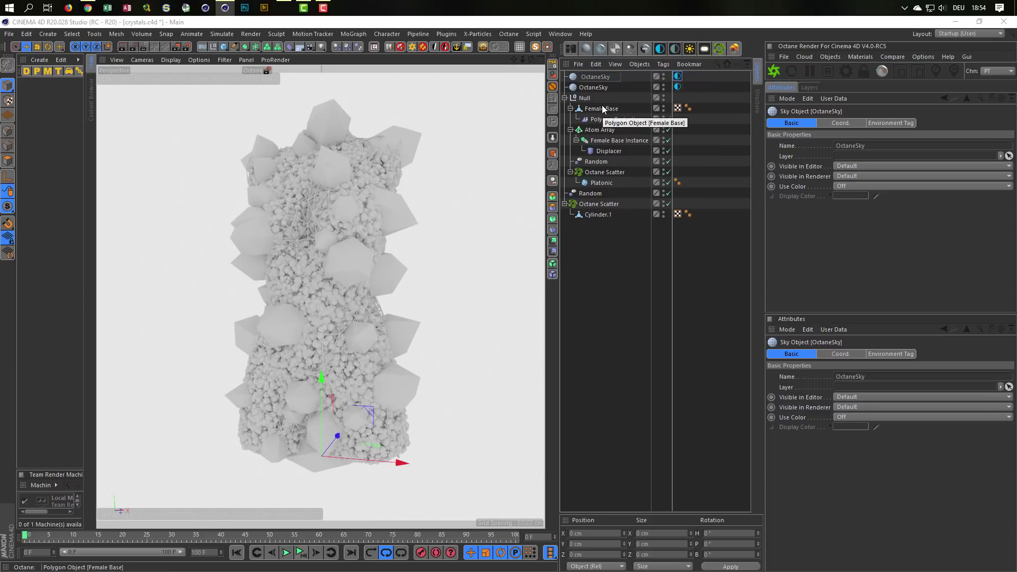
pyautogui.write(' BG')
pyautogui.press('Return')
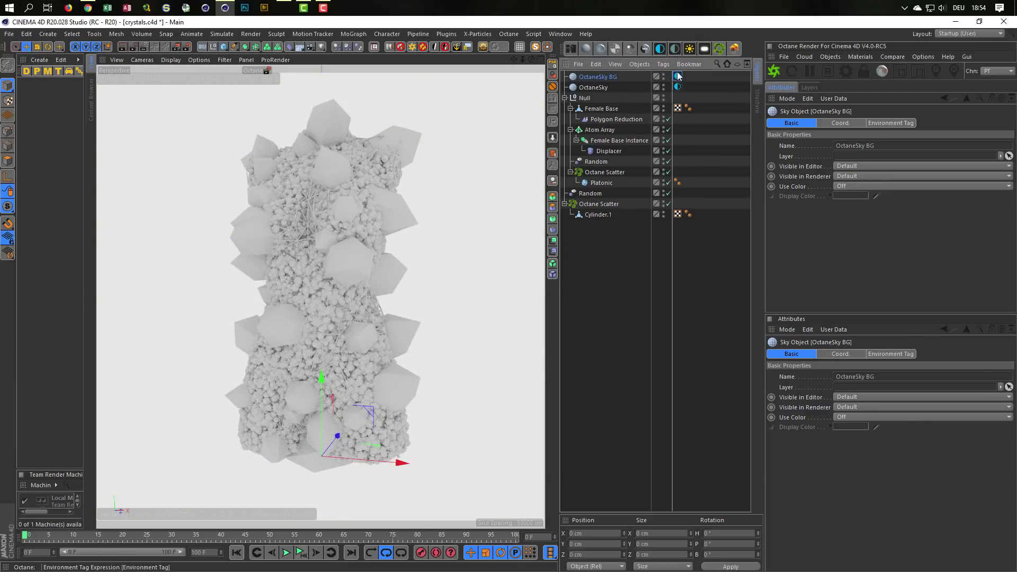
# Set OctaneSky BG's environment tag type to Visible environment and expand its options.
pyautogui.click(678, 77)
pyautogui.click(830, 247)
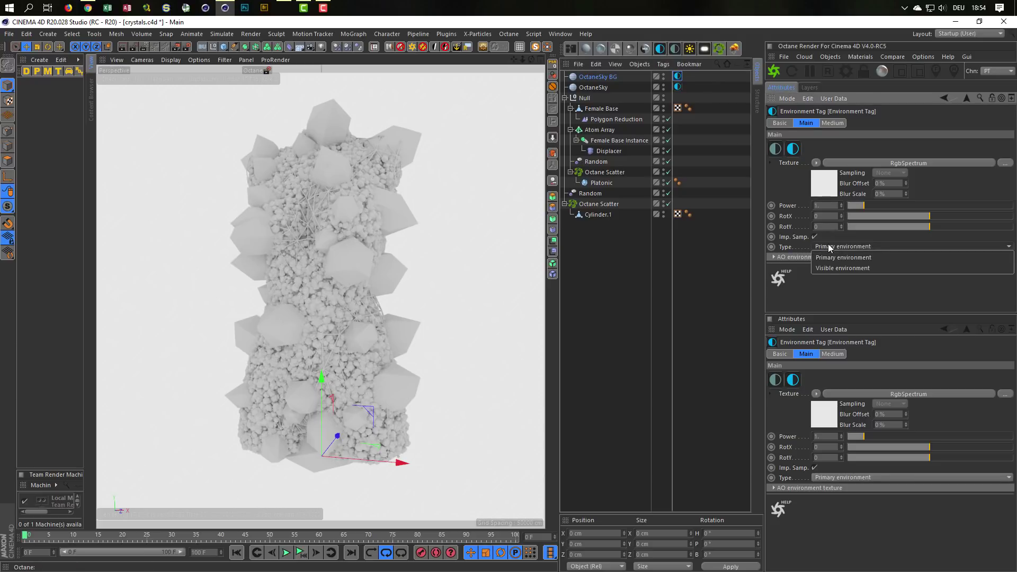
pyautogui.click(829, 268)
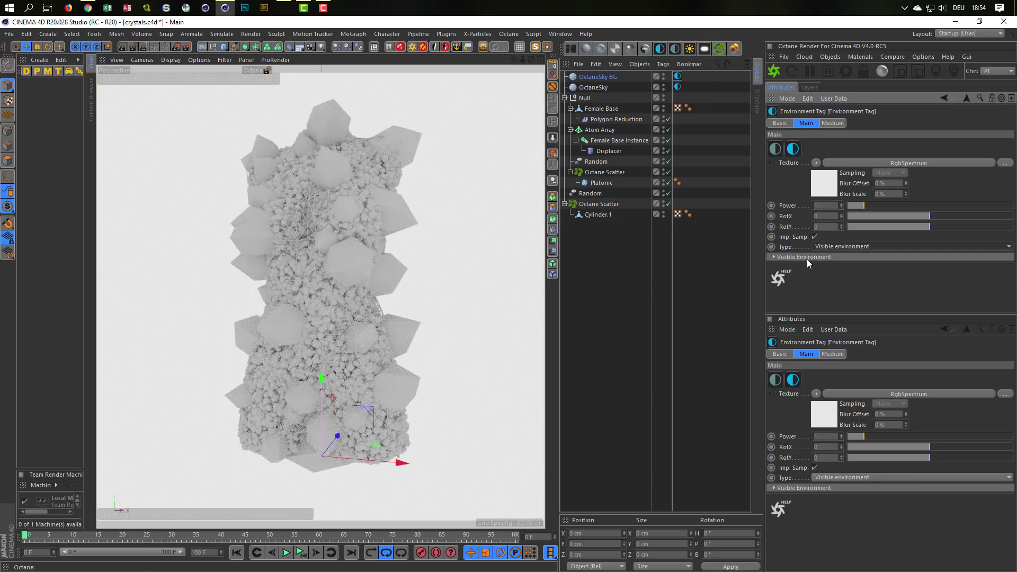
pyautogui.click(805, 258)
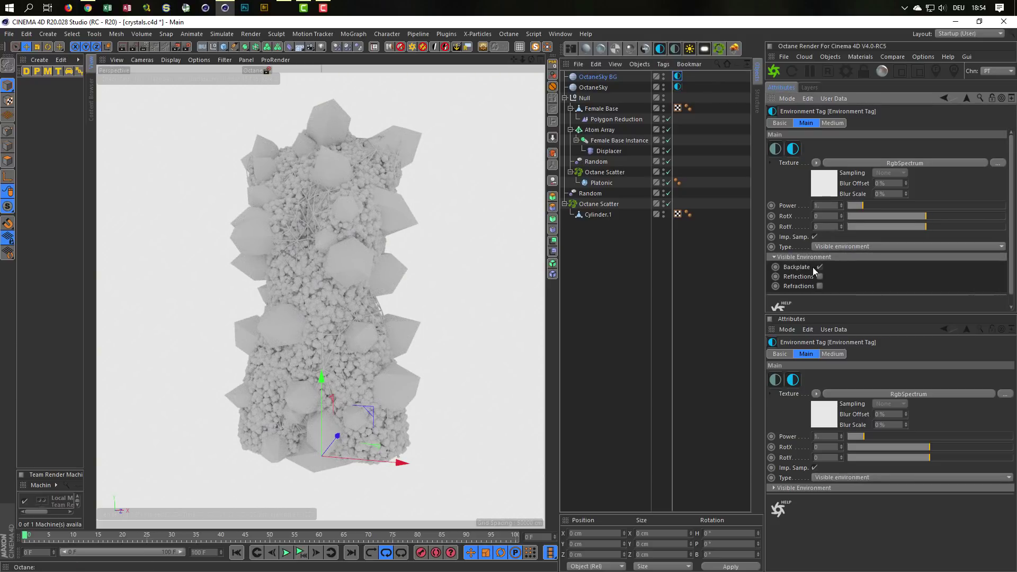
# Tint OctaneSky BG's RgbSpectrum colour pale blue using HSV hue, saturation and value.
pyautogui.click(825, 182)
pyautogui.click(807, 192)
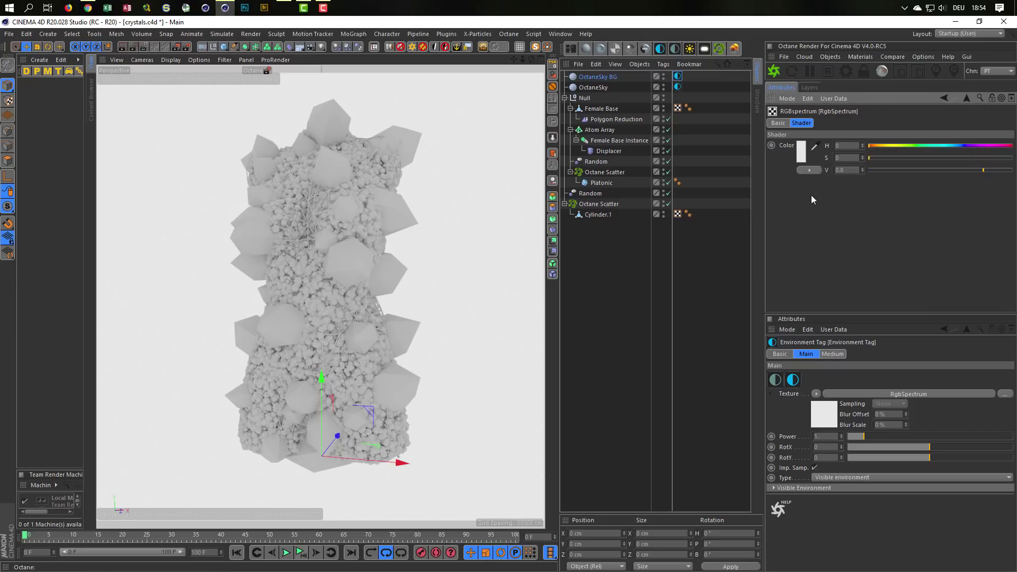
pyautogui.click(914, 158)
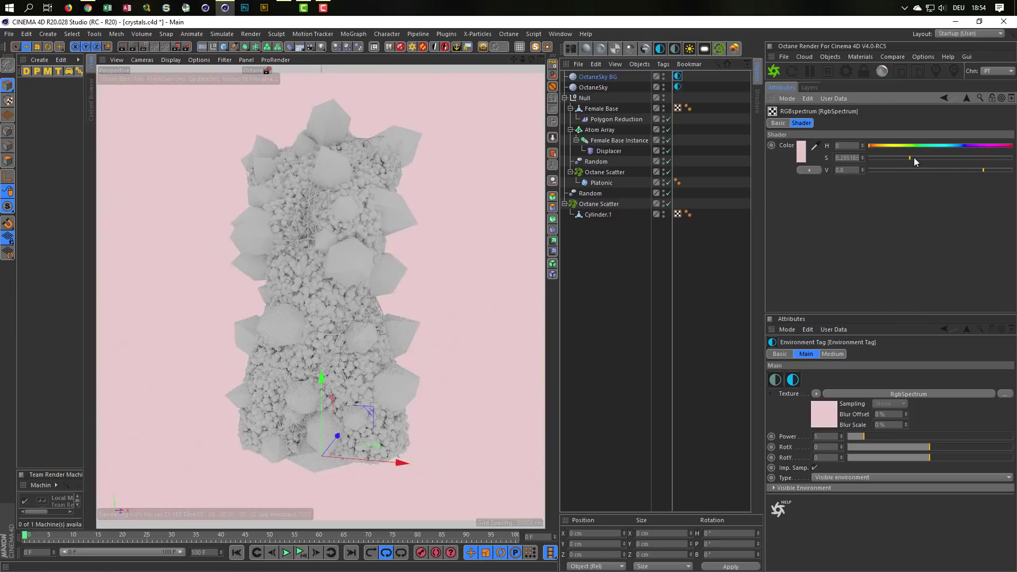
pyautogui.click(941, 145)
pyautogui.moveTo(942, 145); pyautogui.dragTo(944, 145)
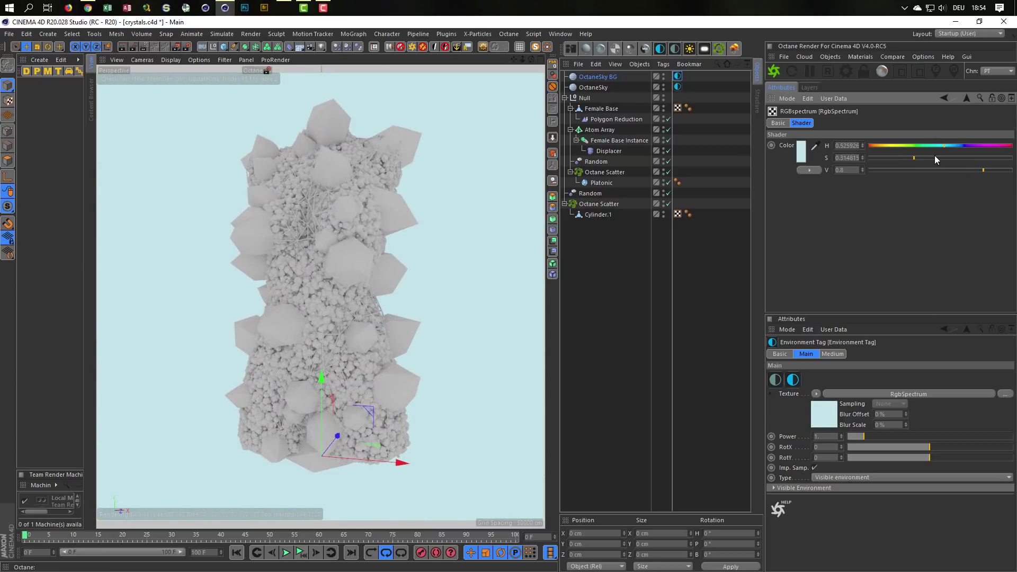
pyautogui.click(952, 157)
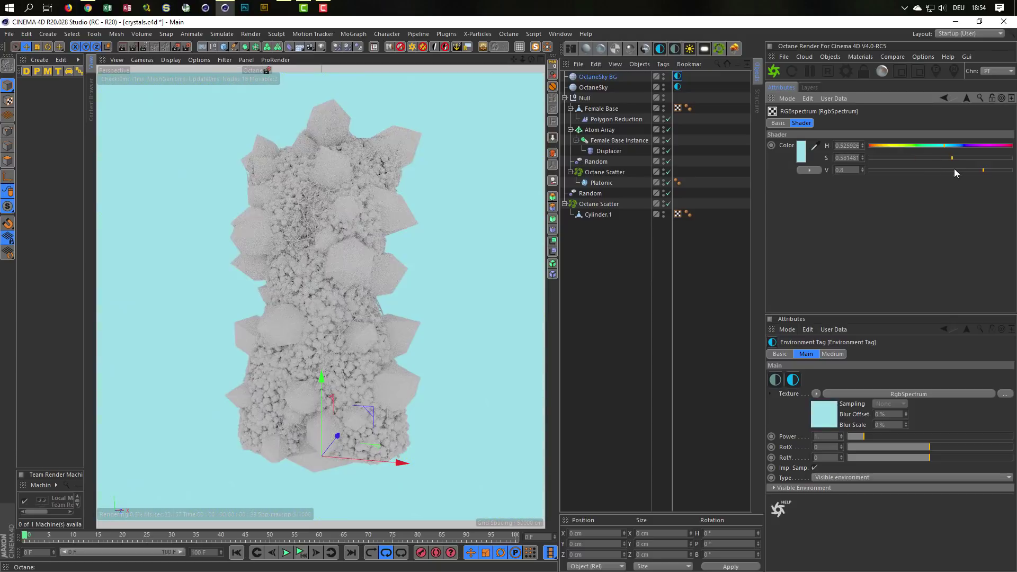
pyautogui.click(925, 157)
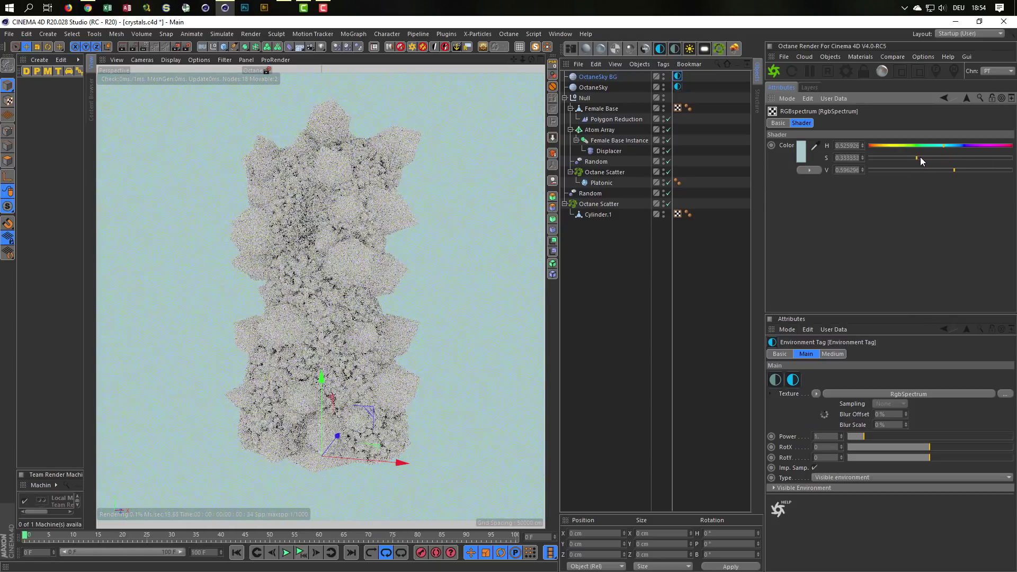
pyautogui.click(986, 170)
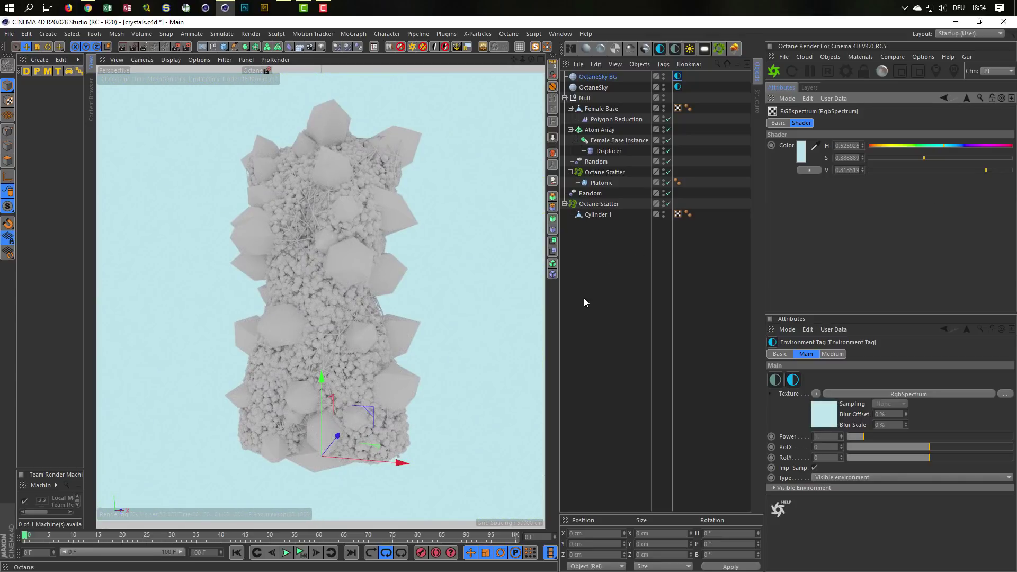
# Show the lighting sky's ImageTexture settings and bring up the Content Browser with Shift+F8.
pyautogui.click(678, 86)
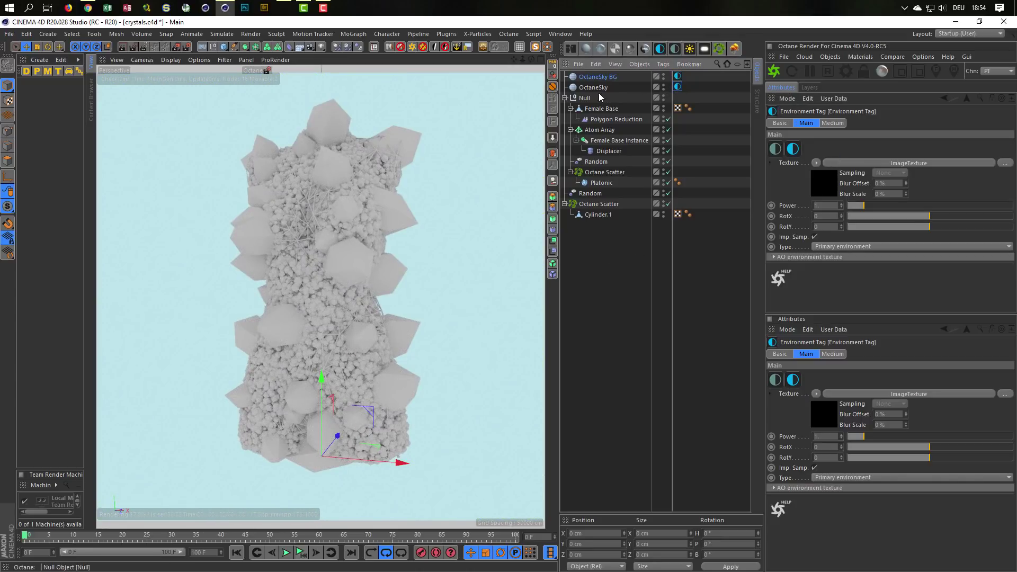
pyautogui.click(816, 192)
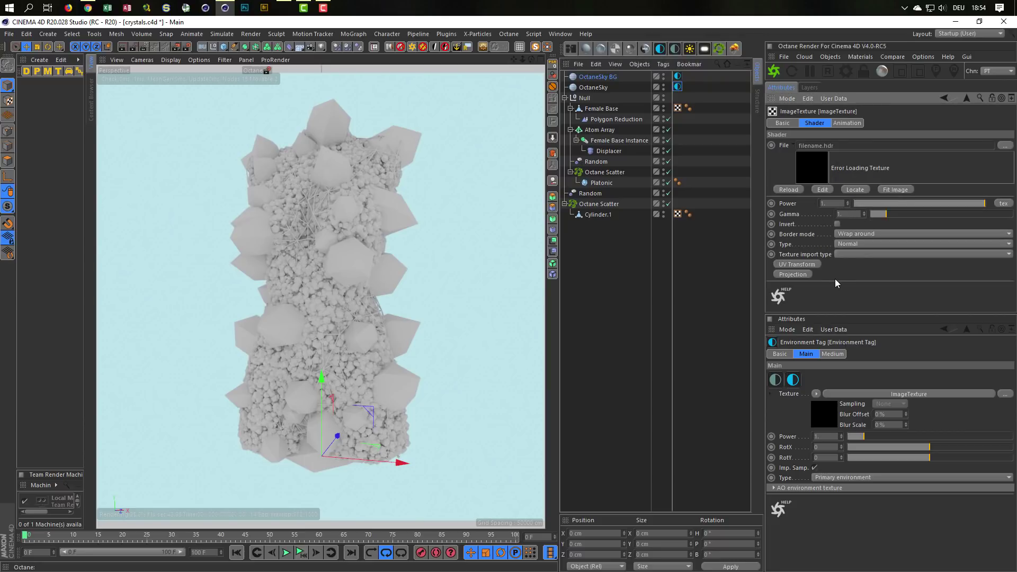
pyautogui.hotkey('shift', 'F8')
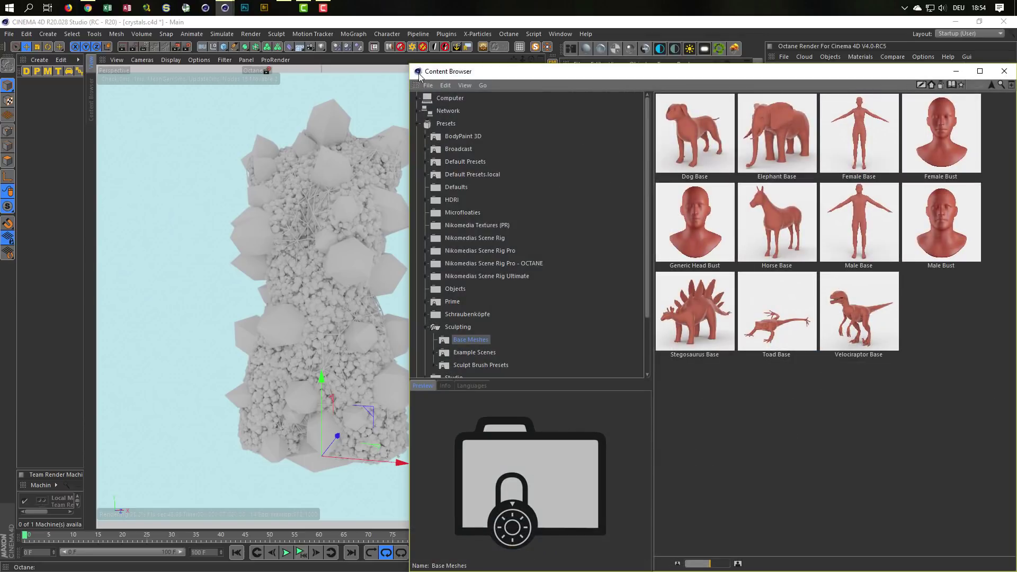
# Move the Content Browser aside and expand the Presets HDRI folder's subfolders.
pyautogui.moveTo(502, 77)
pyautogui.mouseDown()
pyautogui.moveTo(577, 202)
pyautogui.moveTo(287, 87)
pyautogui.mouseUp()
pyautogui.click(236, 208)
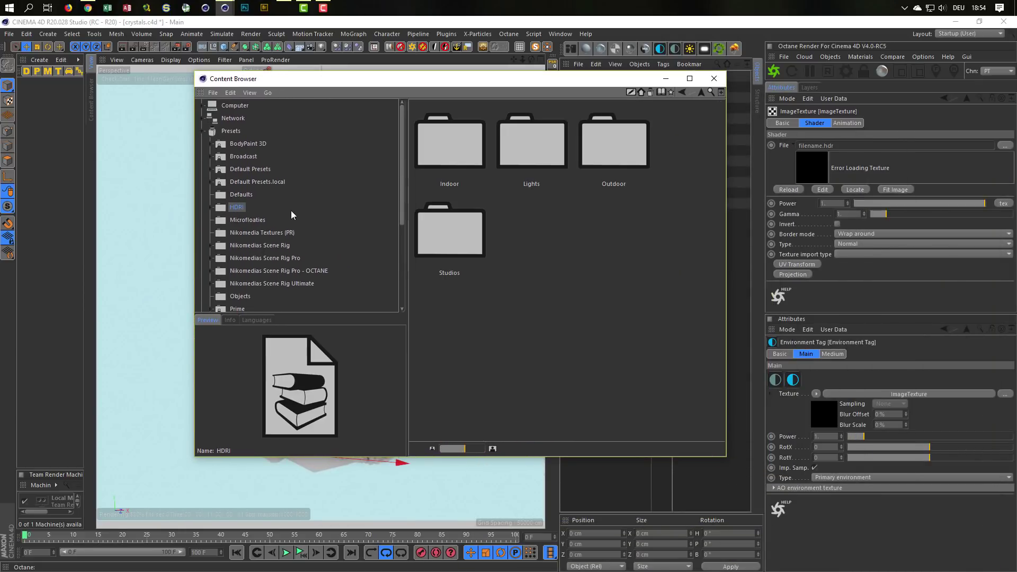
pyautogui.click(212, 207)
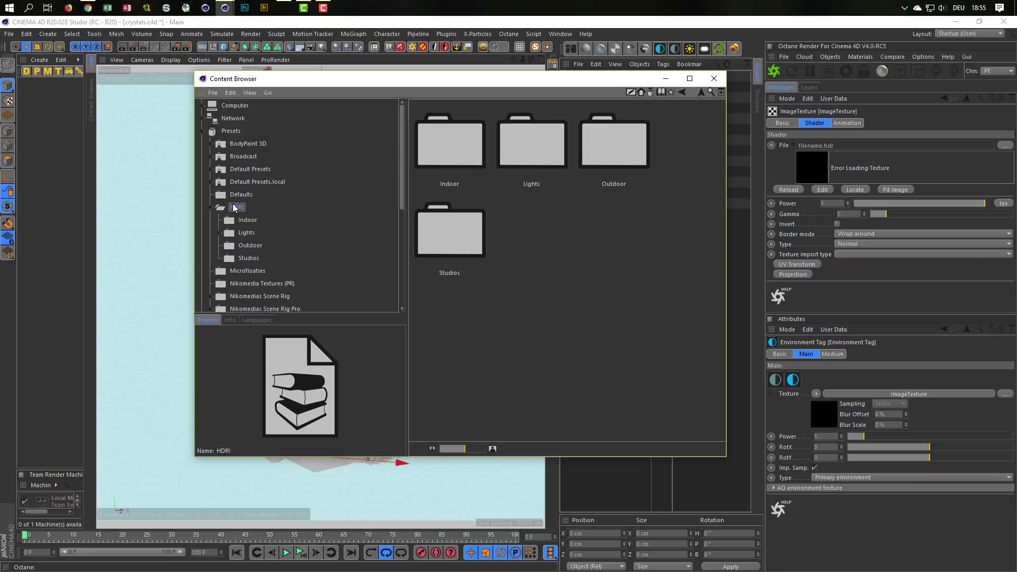
pyautogui.click(213, 94)
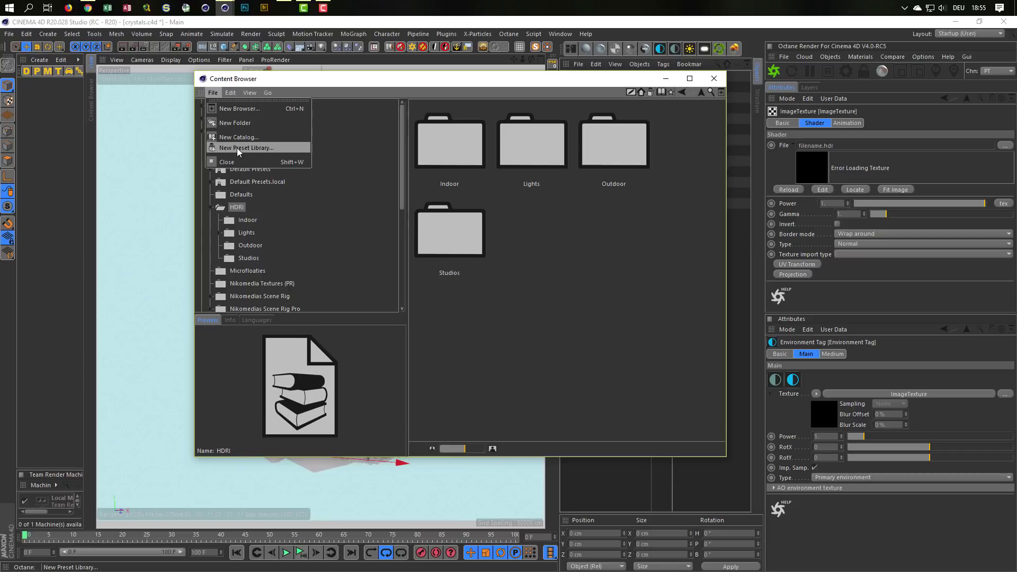
pyautogui.click(343, 85)
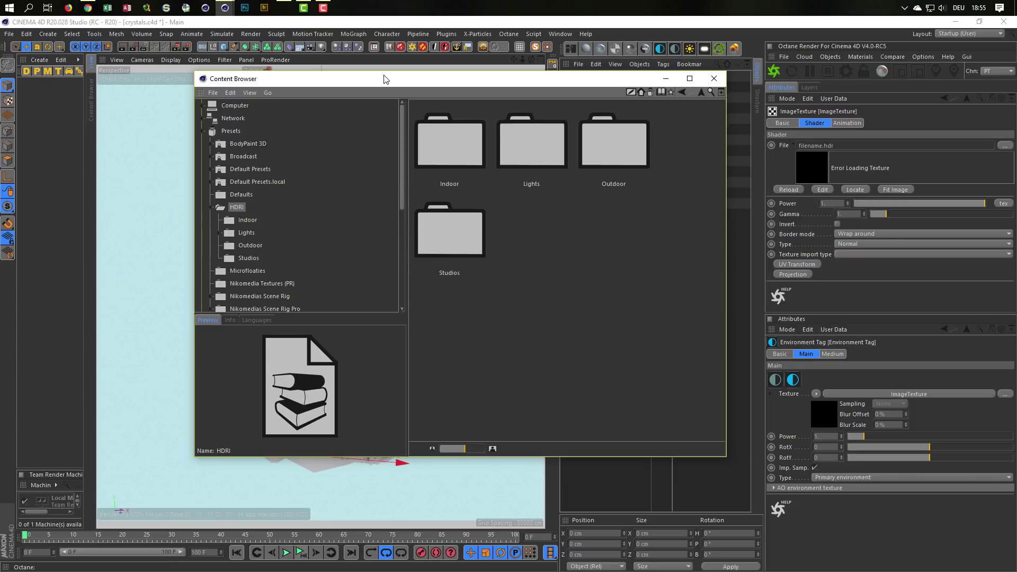
pyautogui.moveTo(384, 76)
pyautogui.mouseDown()
pyautogui.moveTo(602, 143)
pyautogui.moveTo(492, 112)
pyautogui.mouseUp()
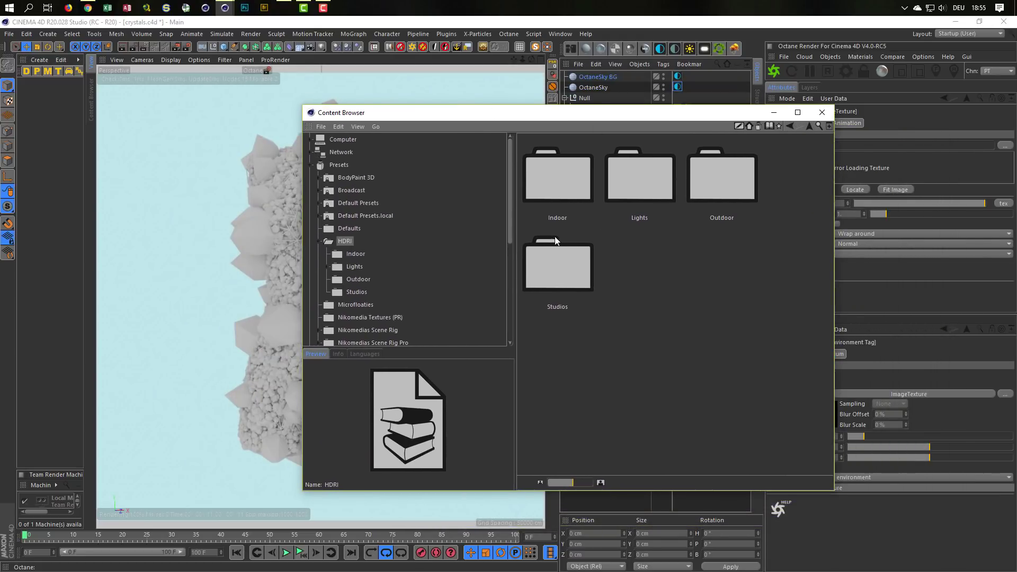
# Show the Indoor HDRI thumbnails beside the lighting sky's environment tag settings.
pyautogui.click(361, 256)
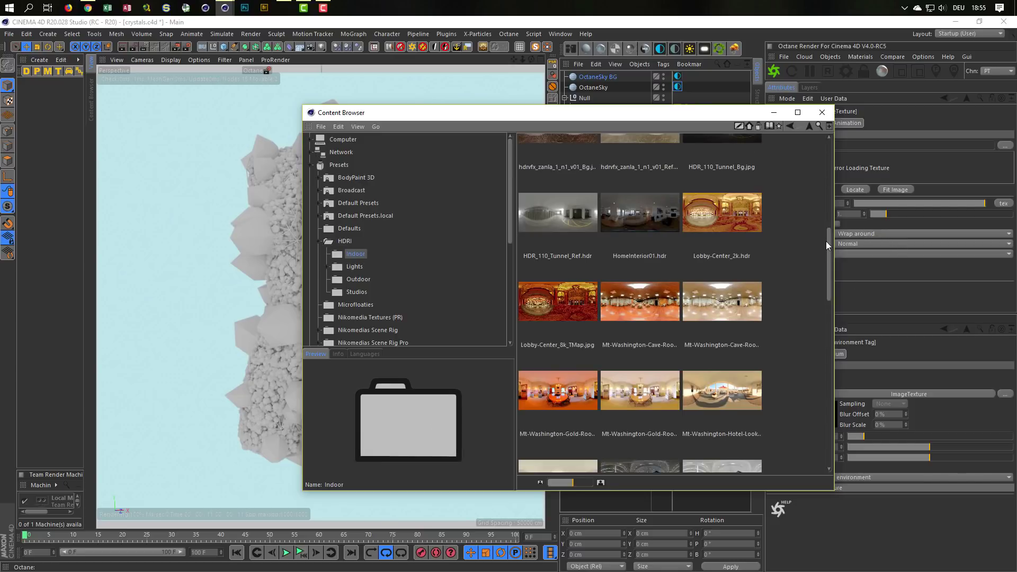
pyautogui.moveTo(828, 241)
pyautogui.mouseDown()
pyautogui.moveTo(832, 153)
pyautogui.moveTo(816, 316)
pyautogui.mouseUp()
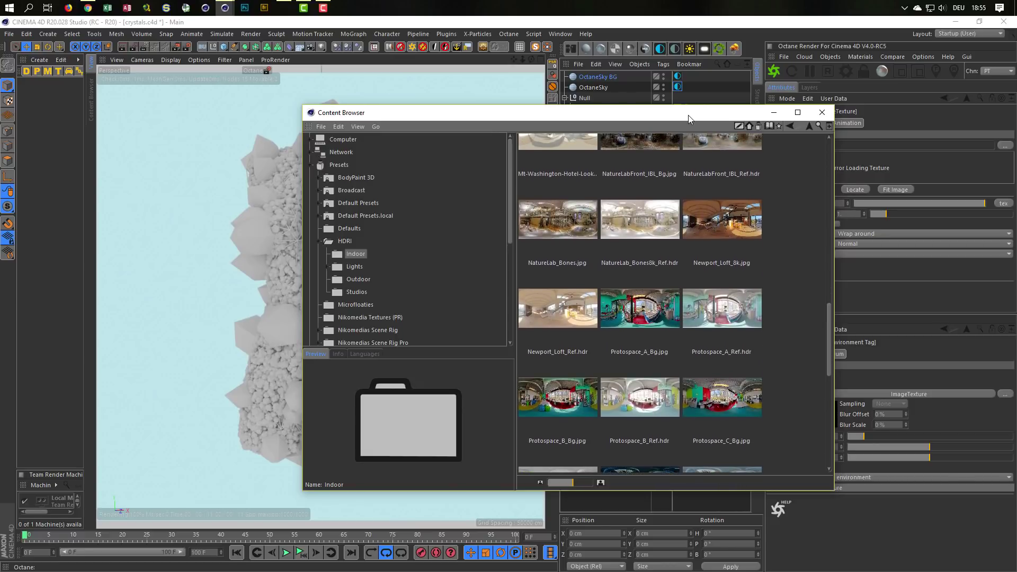
pyautogui.moveTo(688, 117); pyautogui.dragTo(560, 112)
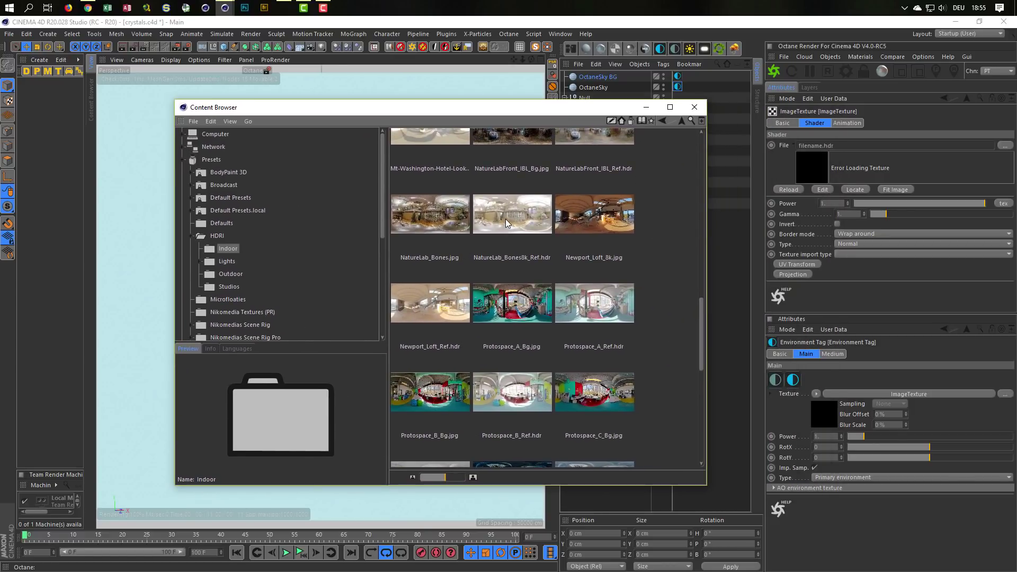
pyautogui.click(823, 410)
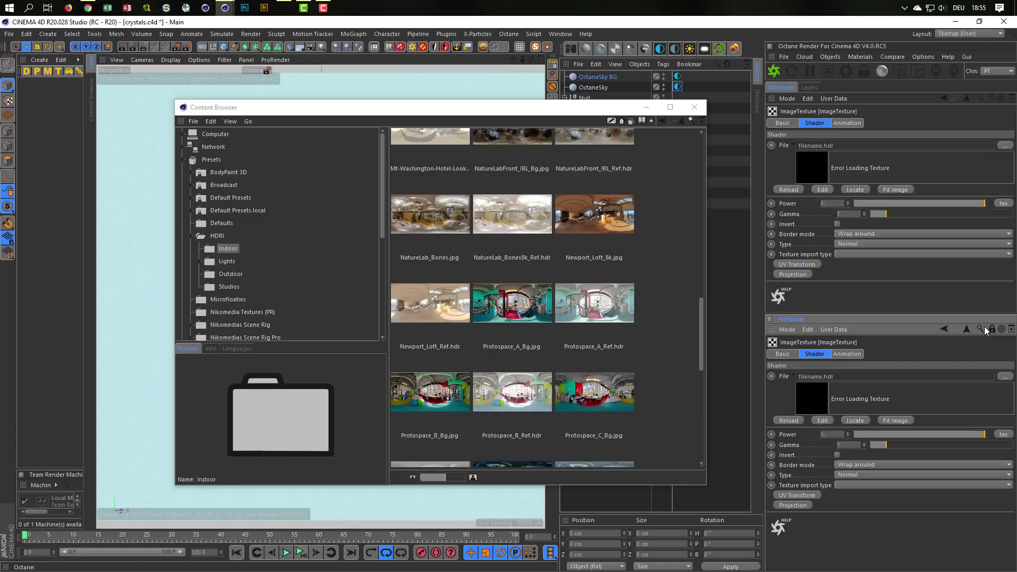
pyautogui.click(678, 87)
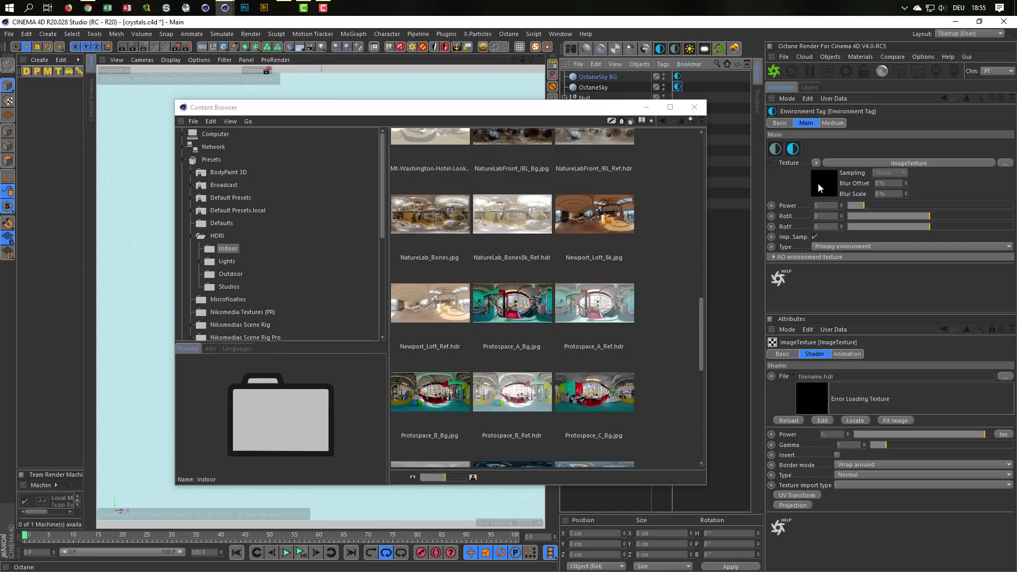
# Load NatureLab_Bones8k_Ref.hdr into the lighting sky's image texture.
pyautogui.moveTo(512, 222); pyautogui.dragTo(821, 183)
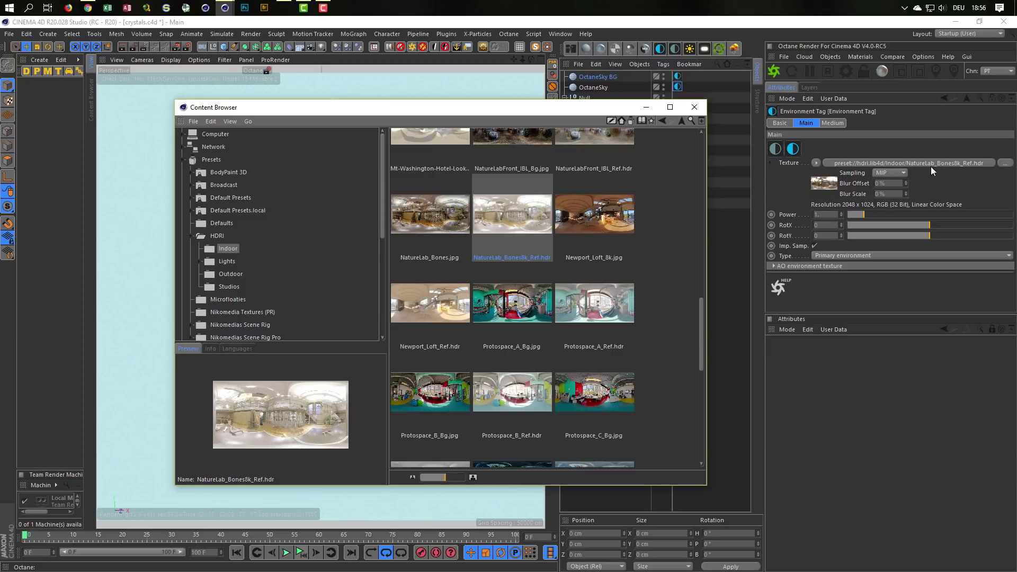
pyautogui.click(849, 190)
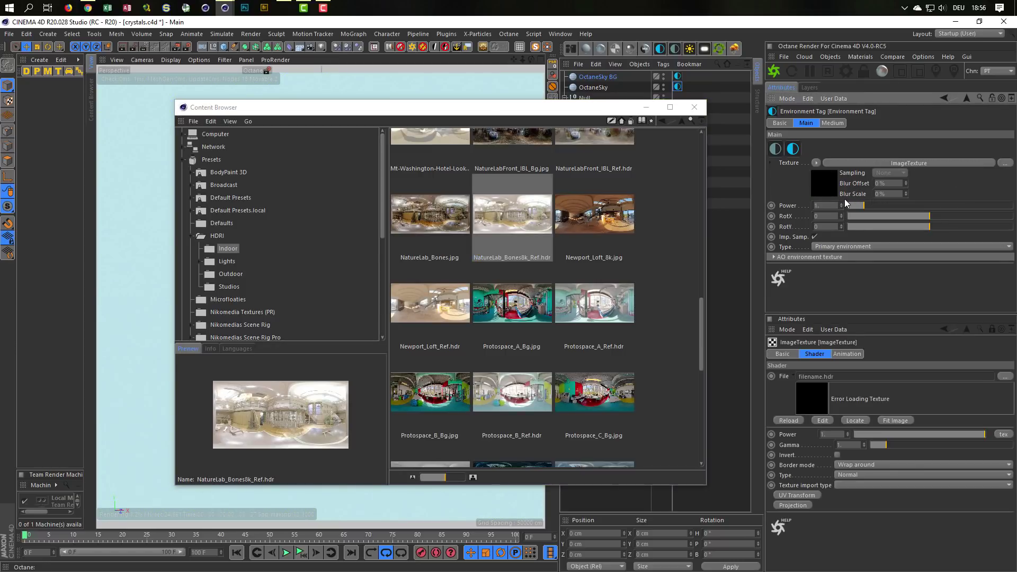
pyautogui.moveTo(512, 212); pyautogui.dragTo(847, 377)
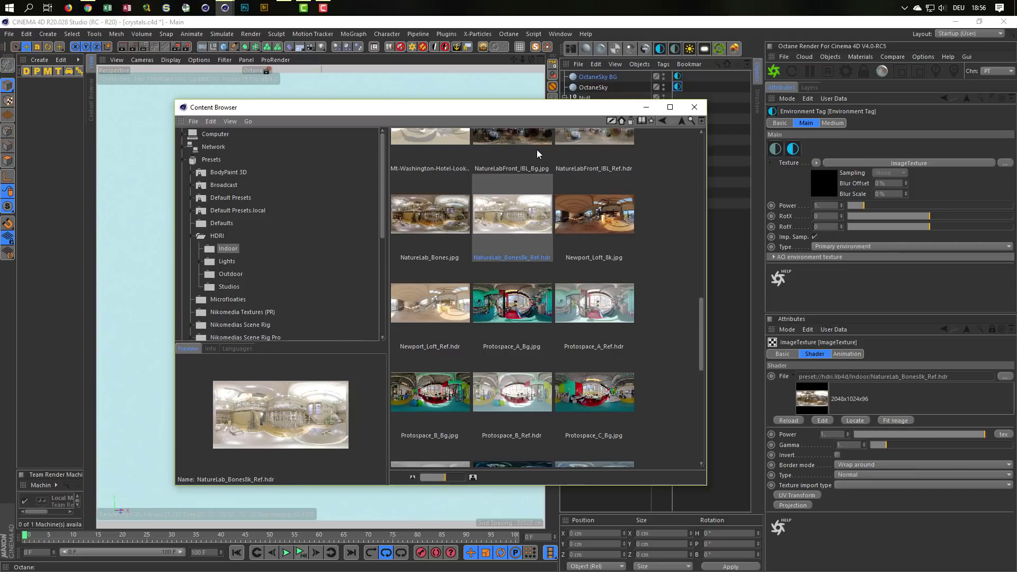
# Close the Content Browser and select Cylinder.1 for renaming.
pyautogui.moveTo(528, 113); pyautogui.dragTo(780, 162)
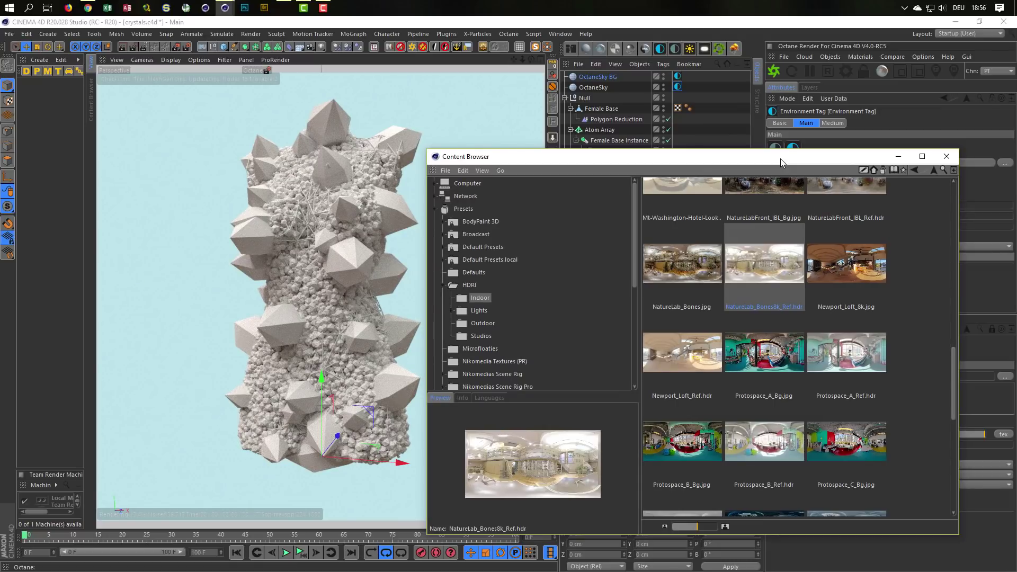
pyautogui.click(935, 160)
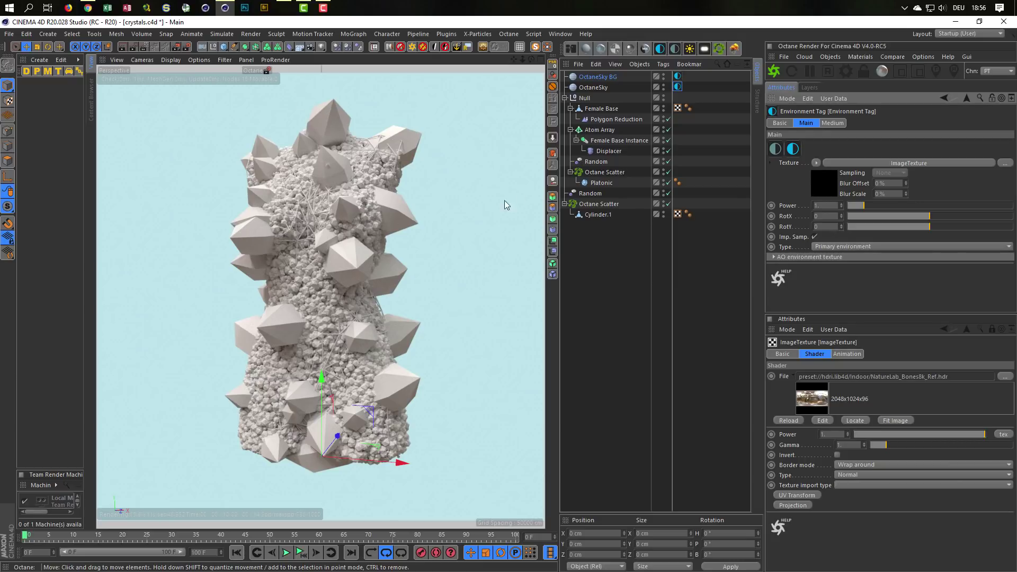
pyautogui.click(592, 215)
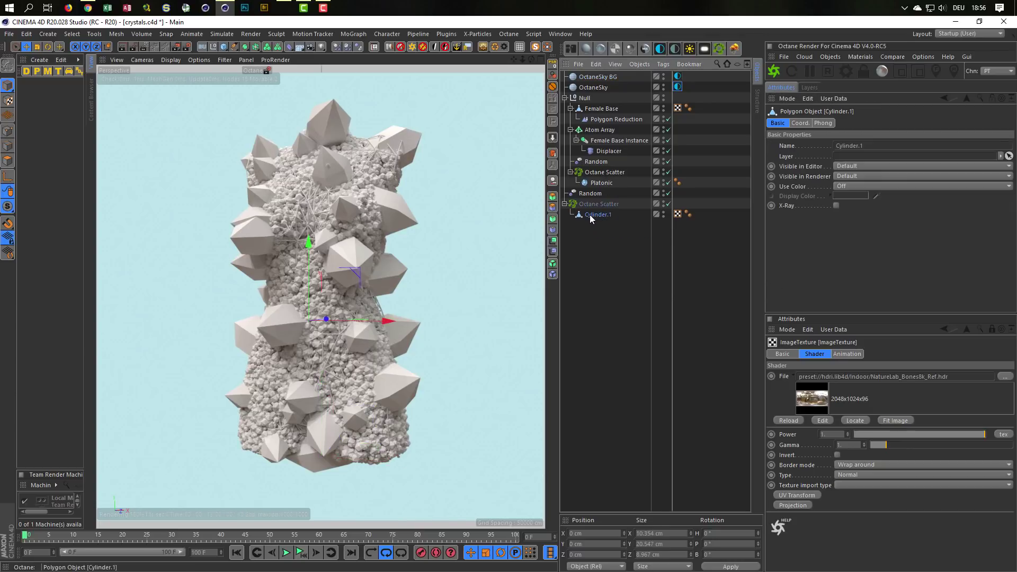
pyautogui.doubleClick(596, 214)
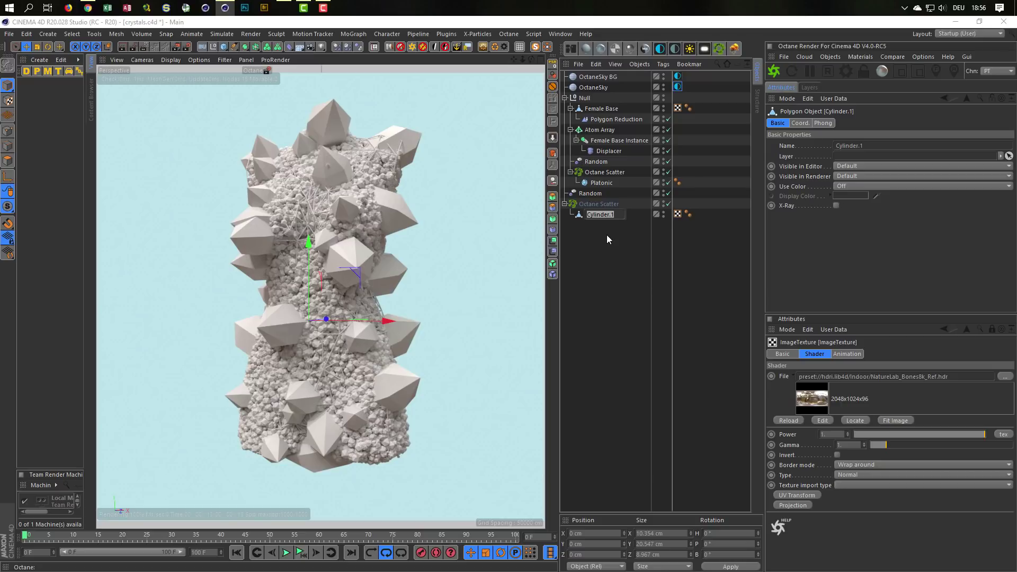
pyautogui.write('Big')
# Rename Cylinder.1 to Big and add a Bevel deformer under it.
pyautogui.press('Return')
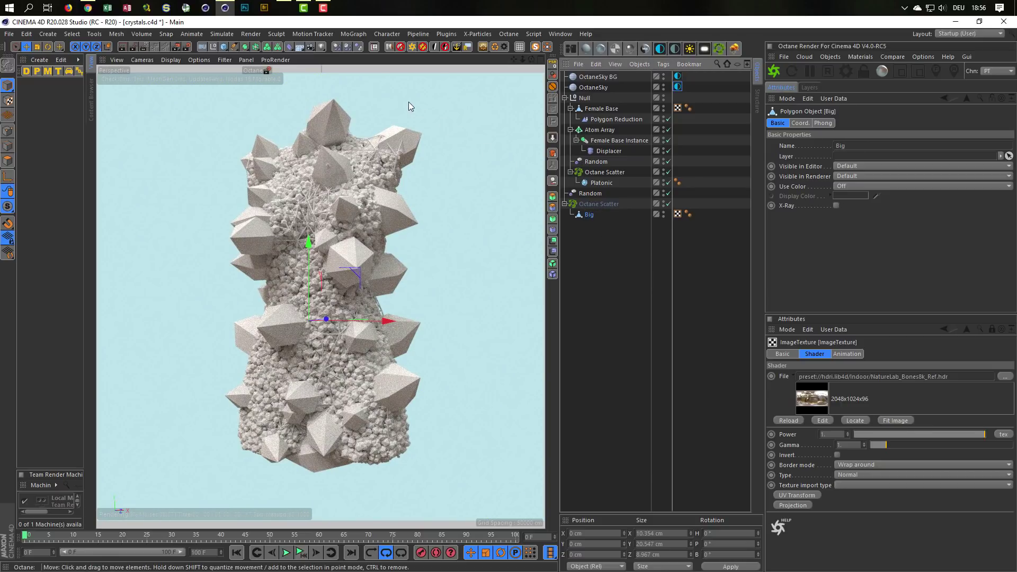
pyautogui.click(289, 47)
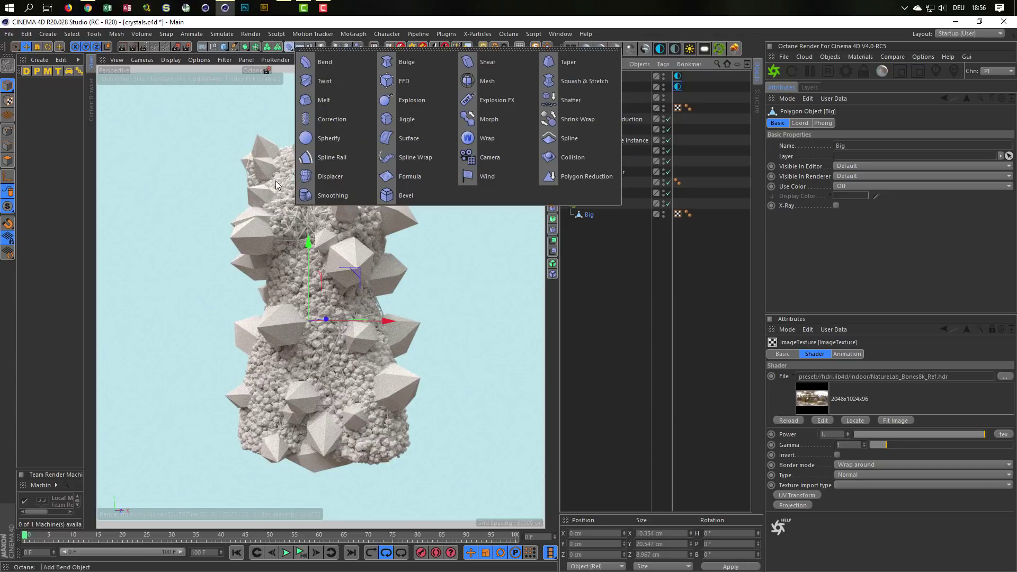
pyautogui.click(402, 194)
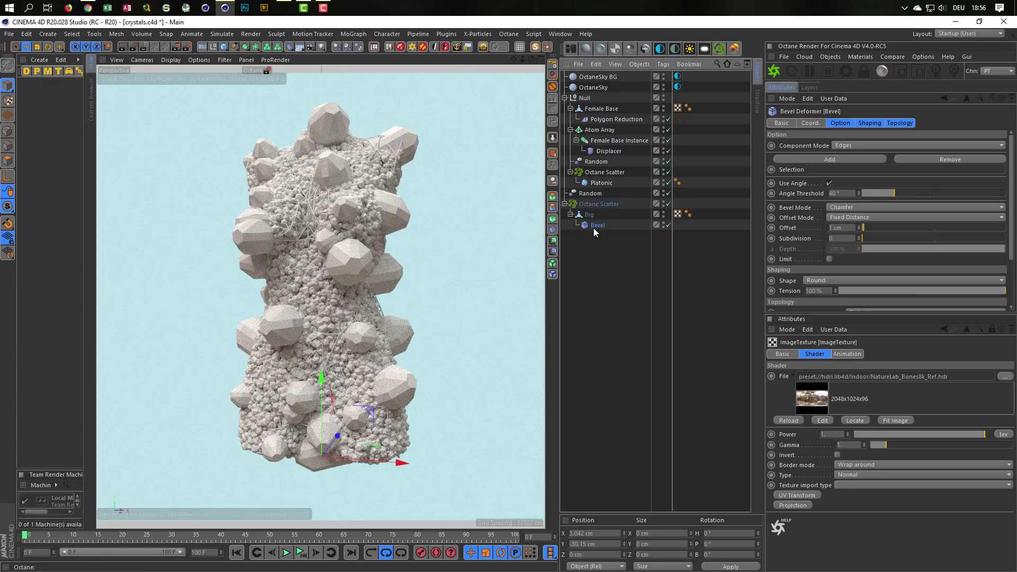
# Set the Big crystals' Bevel to 0.1 cm offset and 3 subdivisions.
pyautogui.doubleClick(842, 228)
pyautogui.write('2')
pyautogui.press('Return')
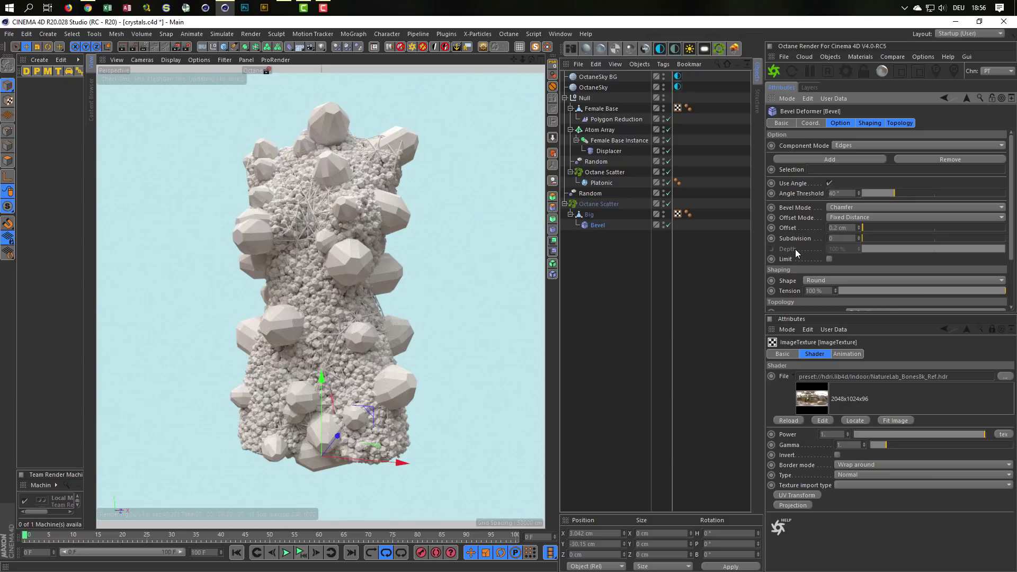
pyautogui.doubleClick(834, 235)
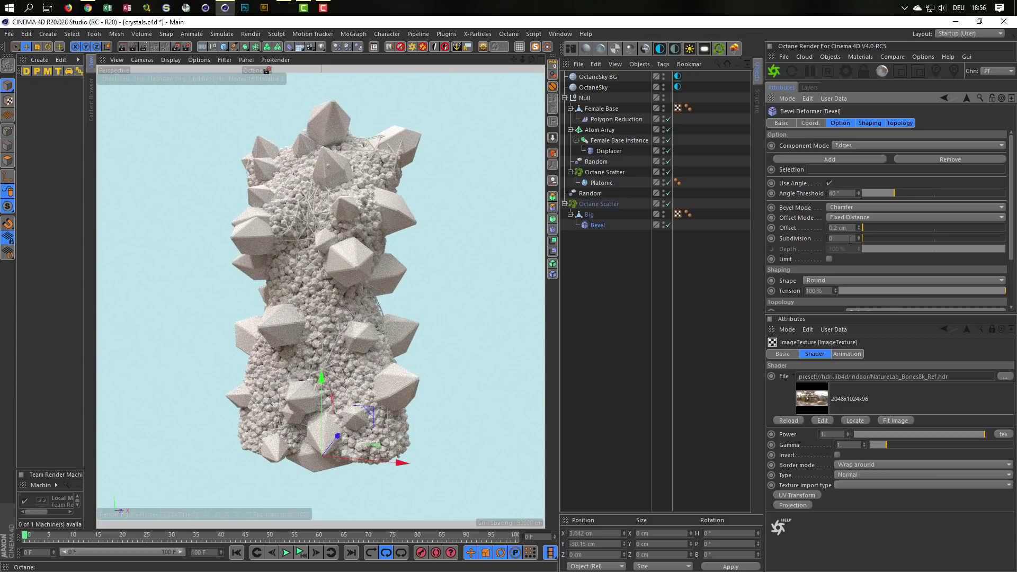
pyautogui.write('23')
pyautogui.press('Return')
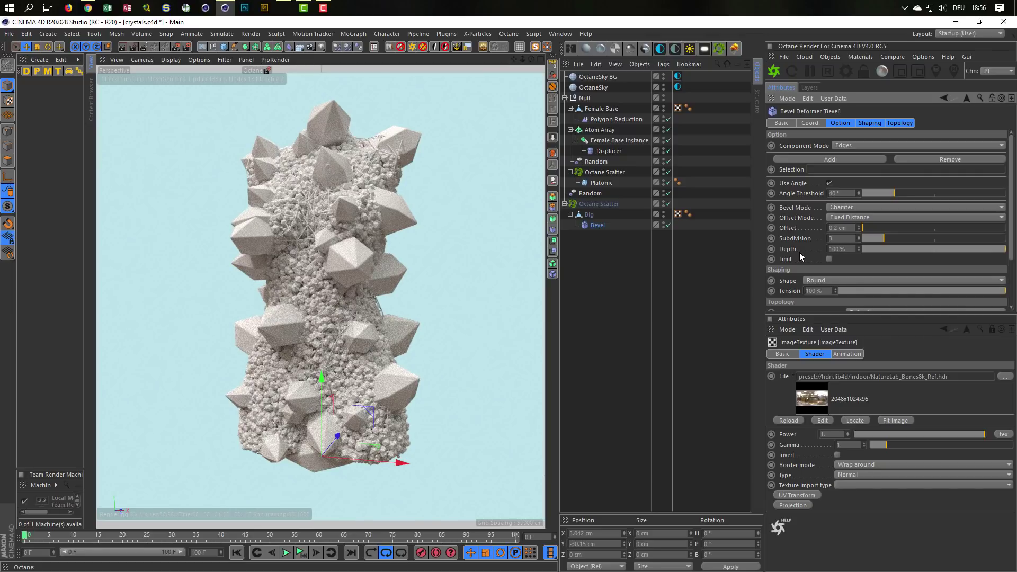
pyautogui.doubleClick(842, 228)
pyautogui.write('0.1')
pyautogui.press('Return')
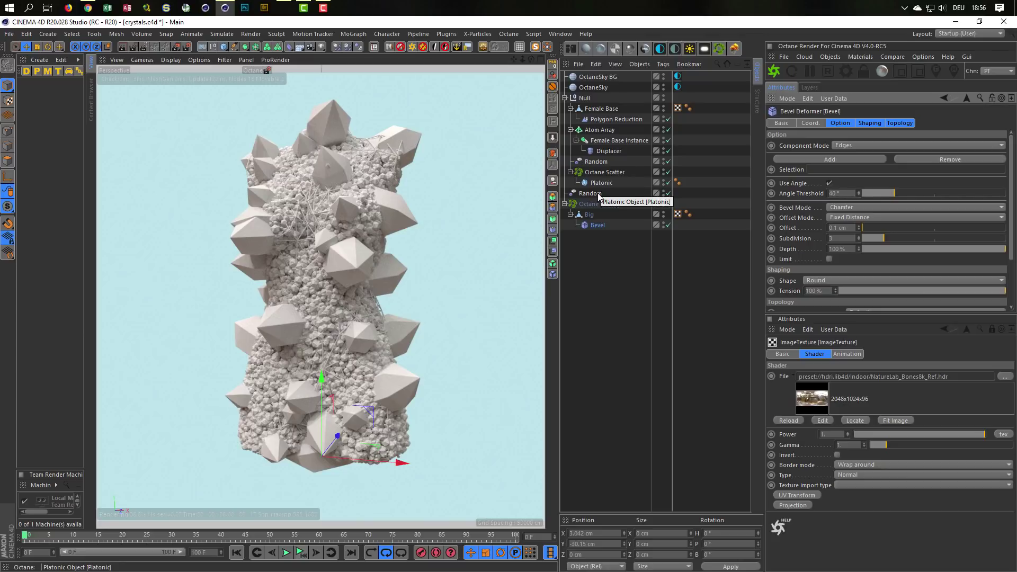
# Copy the Bevel deformer under Platonic, rename Platonic to Small, and save the scene.
pyautogui.click(598, 225)
pyautogui.keyDown('ctrl'); pyautogui.moveTo(598, 227); pyautogui.dragTo(605, 195); pyautogui.keyUp('ctrl')
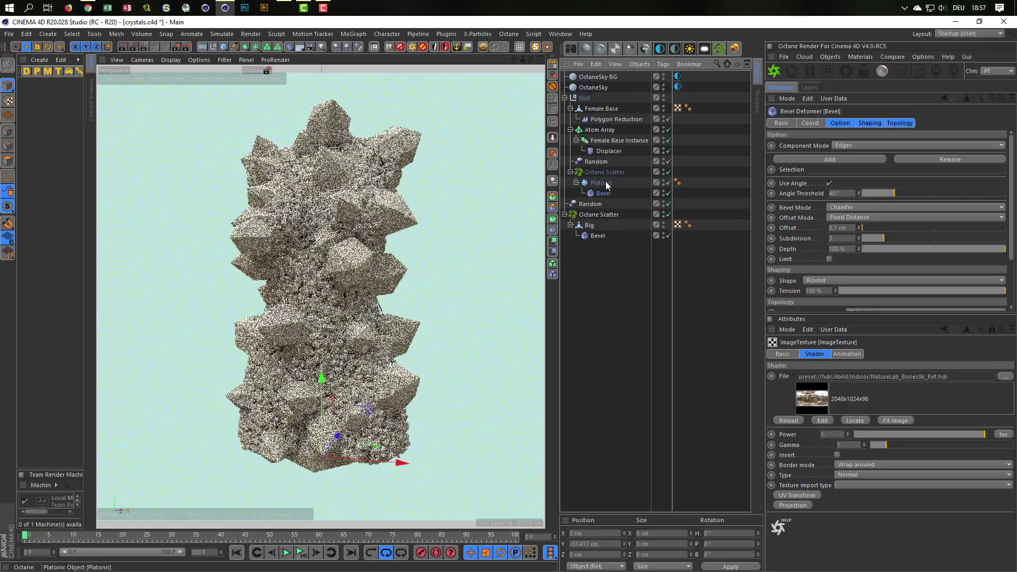
pyautogui.click(605, 184)
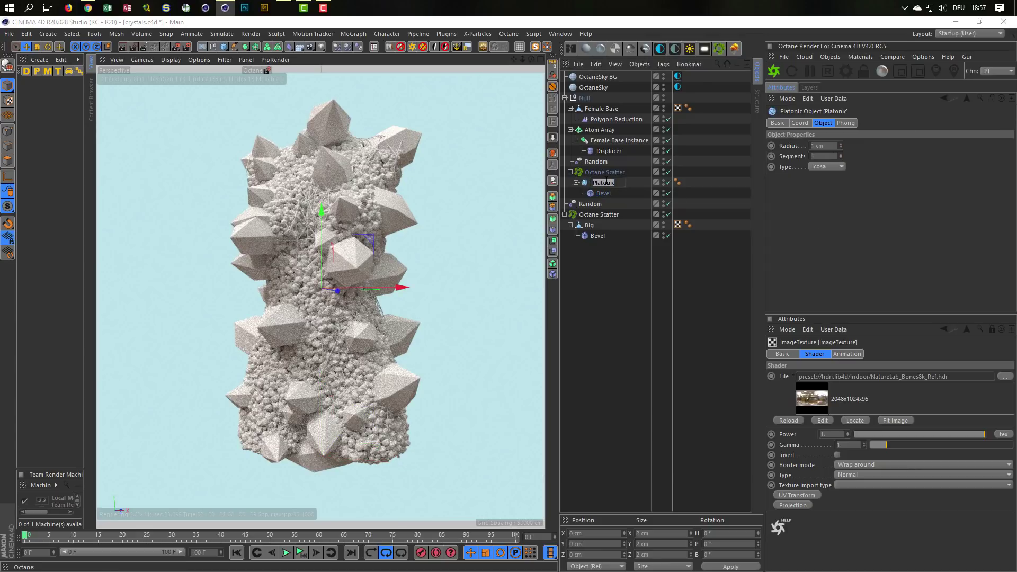
pyautogui.write('Small')
pyautogui.press('Return')
pyautogui.hotkey('ctrl', 's')
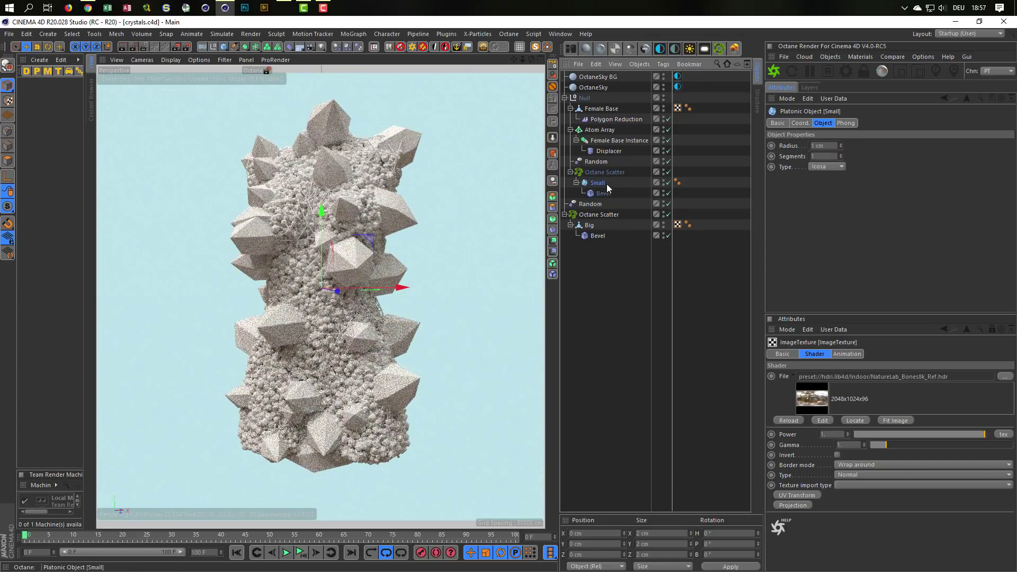
# Give the Small crystals' Bevel a smaller 0.05 cm offset.
pyautogui.click(607, 191)
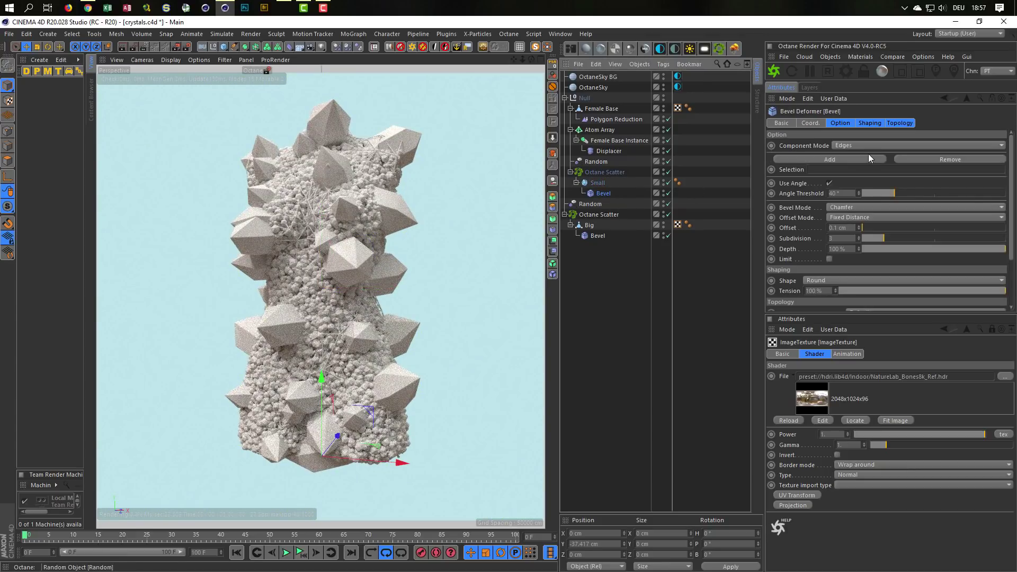
pyautogui.doubleClick(840, 227)
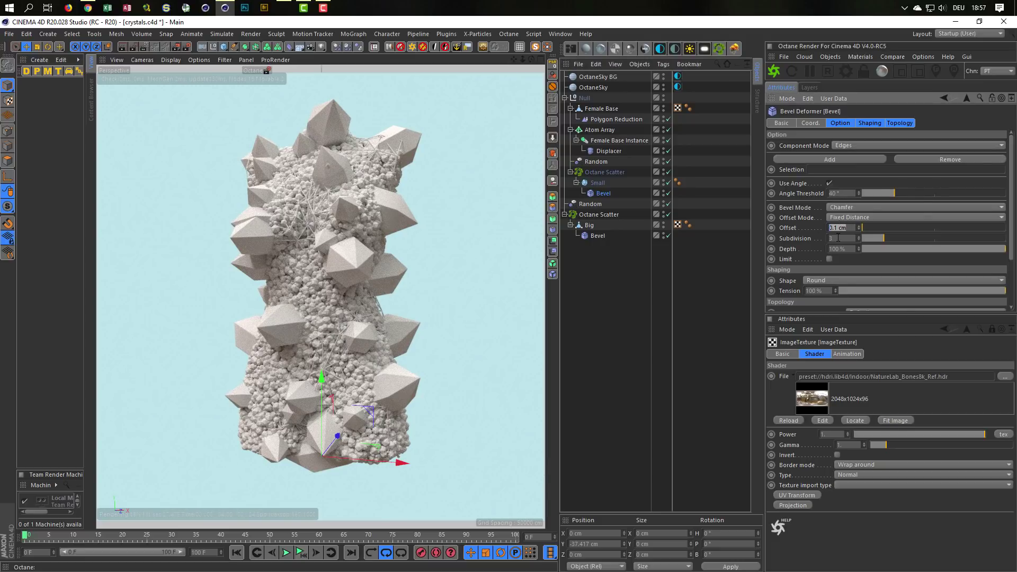
pyautogui.write('0.1')
pyautogui.press('Return')
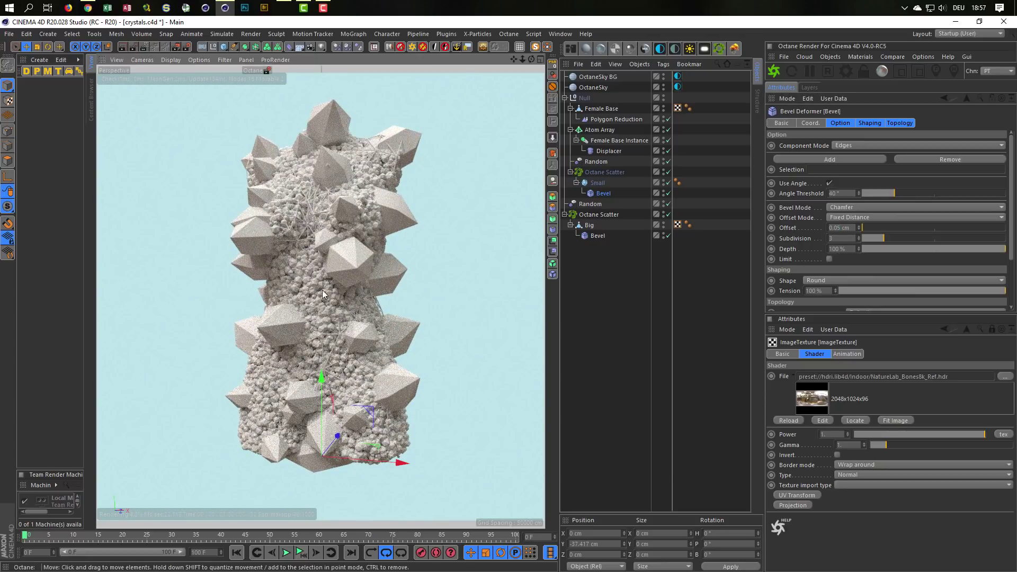
# Zoom in on the crystals and set the Small Bevel offset to 0.02 cm.
pyautogui.keyDown('alt'); pyautogui.moveTo(322, 290); pyautogui.dragTo(433, 279, button='right'); pyautogui.keyUp('alt')
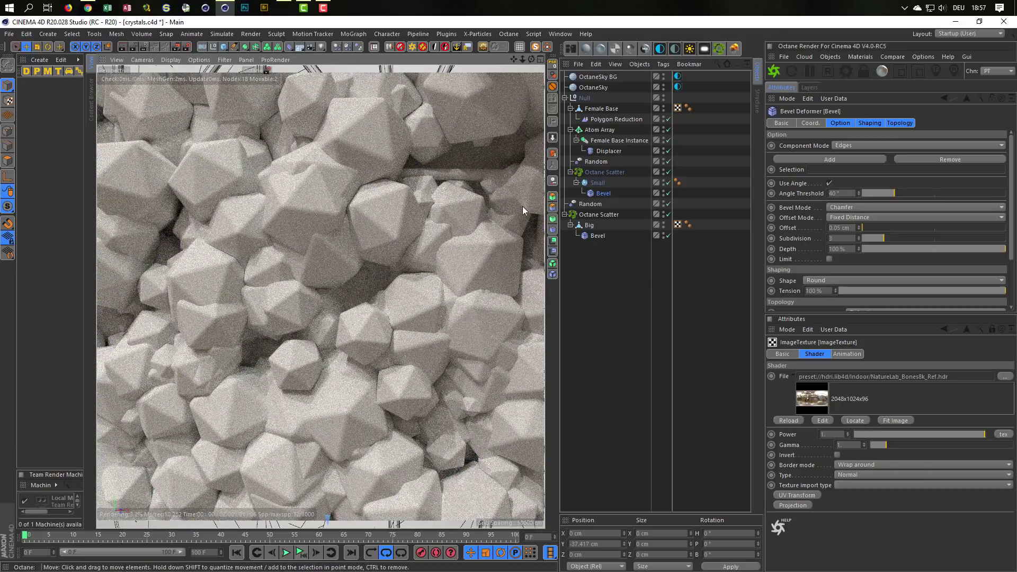
pyautogui.moveTo(838, 228); pyautogui.dragTo(853, 228)
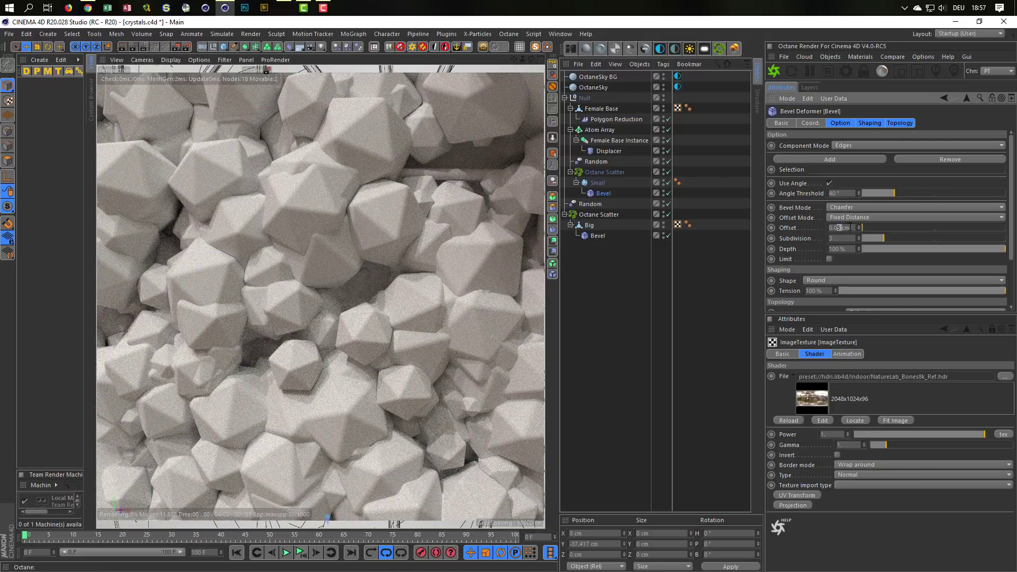
pyautogui.press('Return')
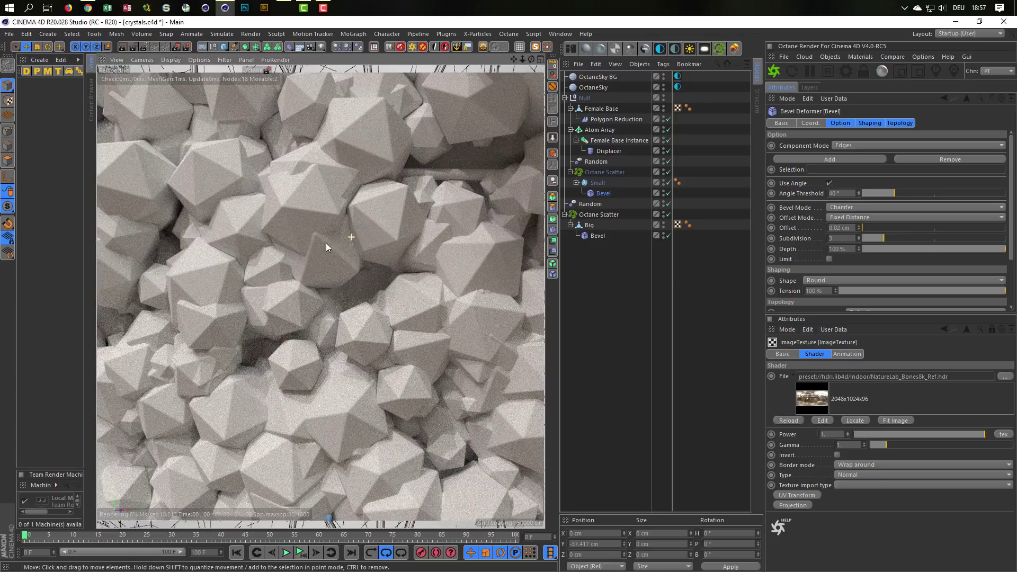
# Zoom out and orbit around the crystal torso to review the bevels.
pyautogui.scroll(-3, 296, 249)
pyautogui.scroll(-3, 264, 258)
pyautogui.scroll(-2, 238, 275)
pyautogui.scroll(-2, 291, 297)
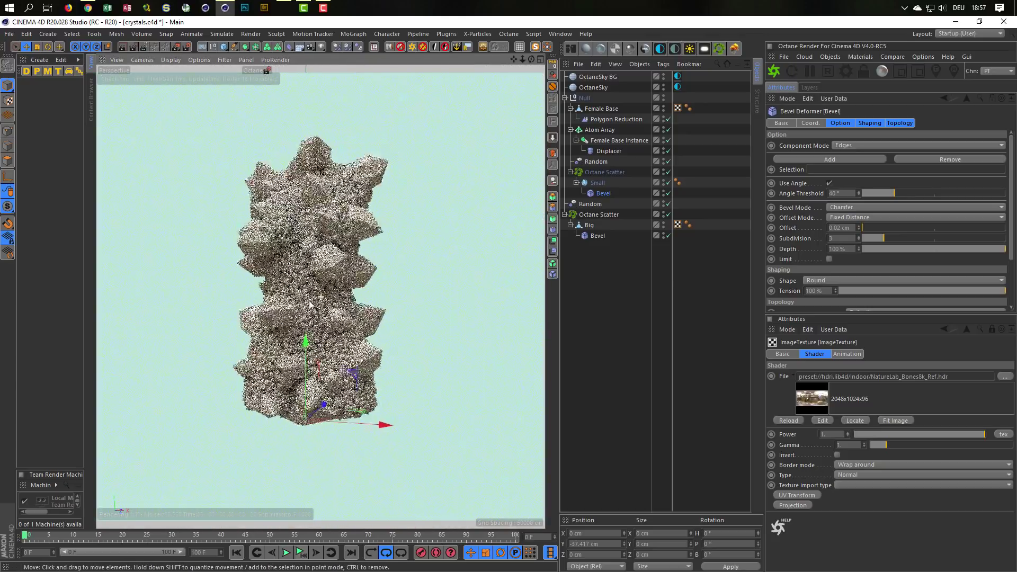
pyautogui.moveTo(323, 298)
pyautogui.keyDown('alt'); pyautogui.mouseDown()
pyautogui.moveTo(335, 289)
pyautogui.moveTo(307, 298)
pyautogui.moveTo(349, 264)
pyautogui.mouseUp(); pyautogui.keyUp('alt')
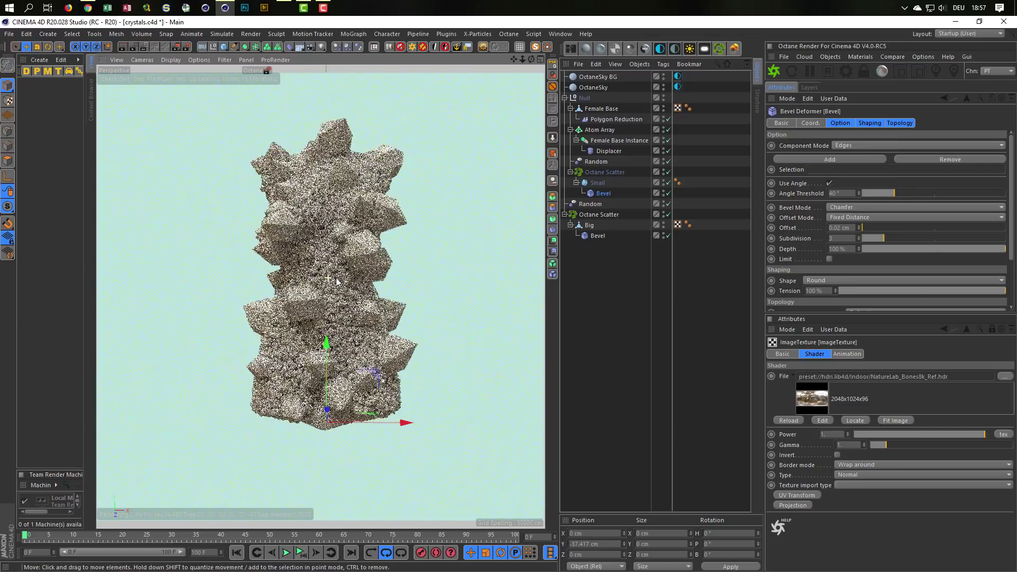
pyautogui.scroll(2, 358, 263)
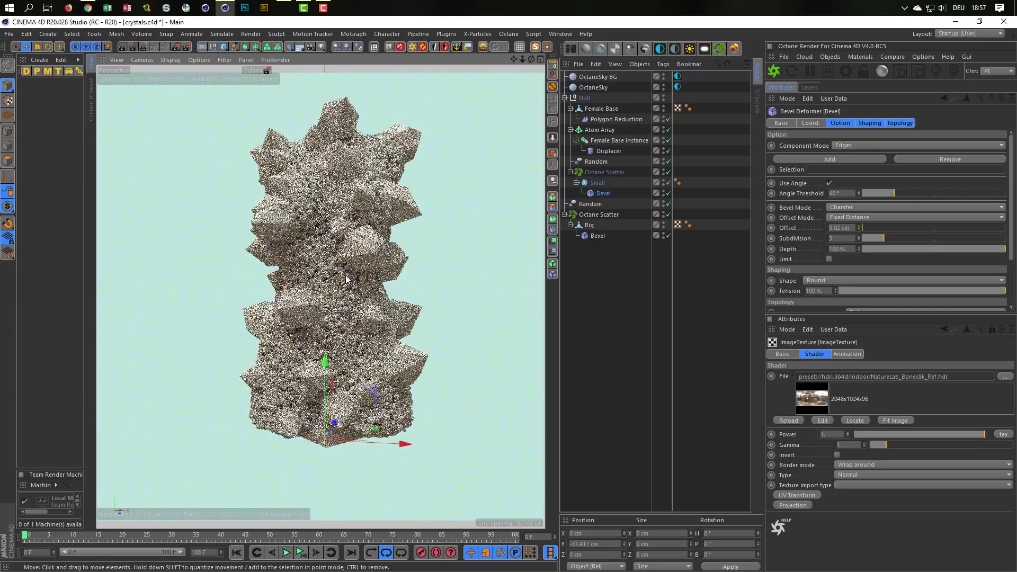
pyautogui.keyDown('alt'); pyautogui.moveTo(358, 263); pyautogui.dragTo(353, 273, button='middle'); pyautogui.keyUp('alt')
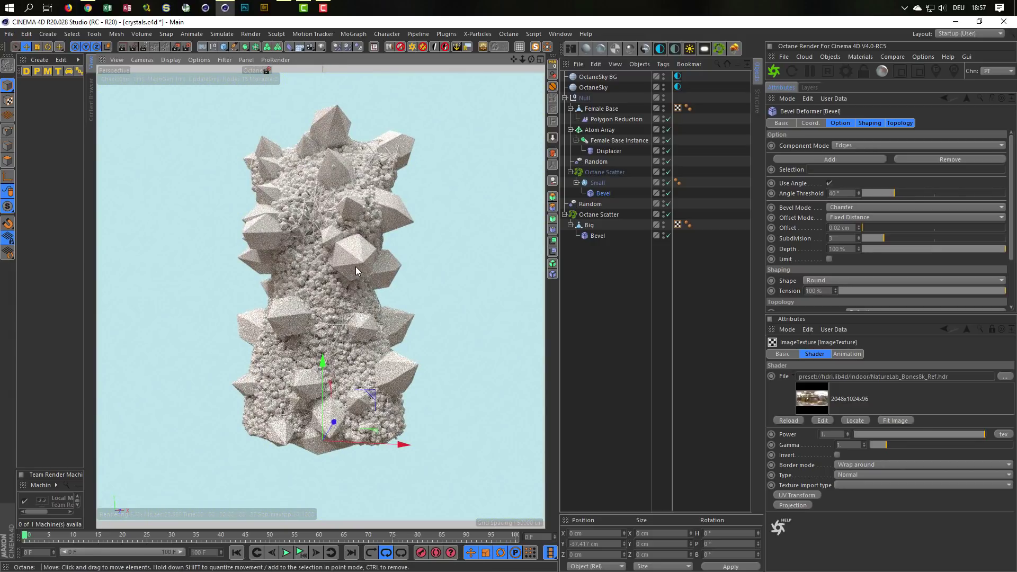
pyautogui.keyDown('alt'); pyautogui.moveTo(342, 271); pyautogui.dragTo(335, 274); pyautogui.keyUp('alt')
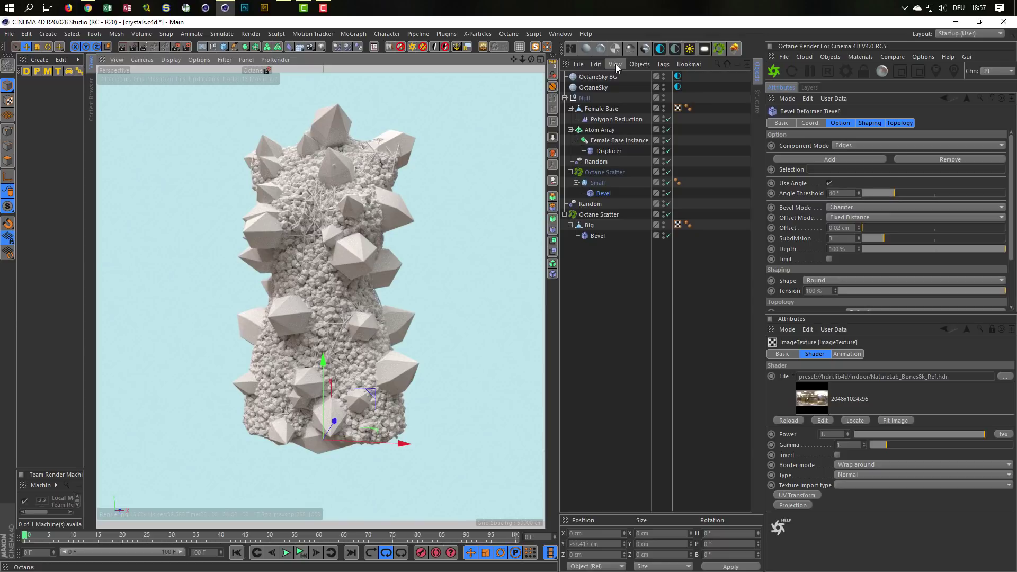
# Download the Gold material from LiveDB's Real Metal presets, then close LiveDB.
pyautogui.click(860, 57)
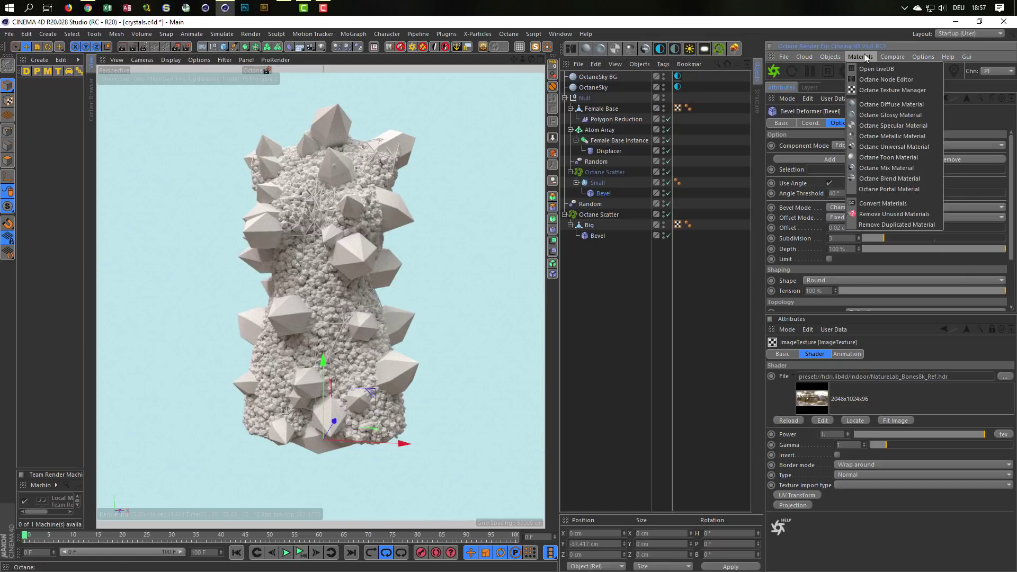
pyautogui.click(870, 69)
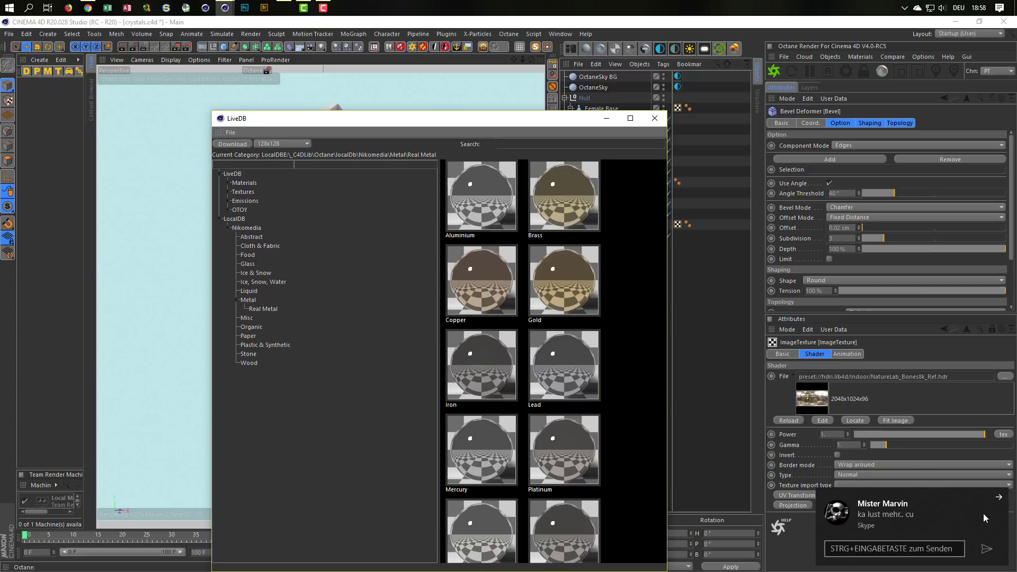
pyautogui.click(999, 497)
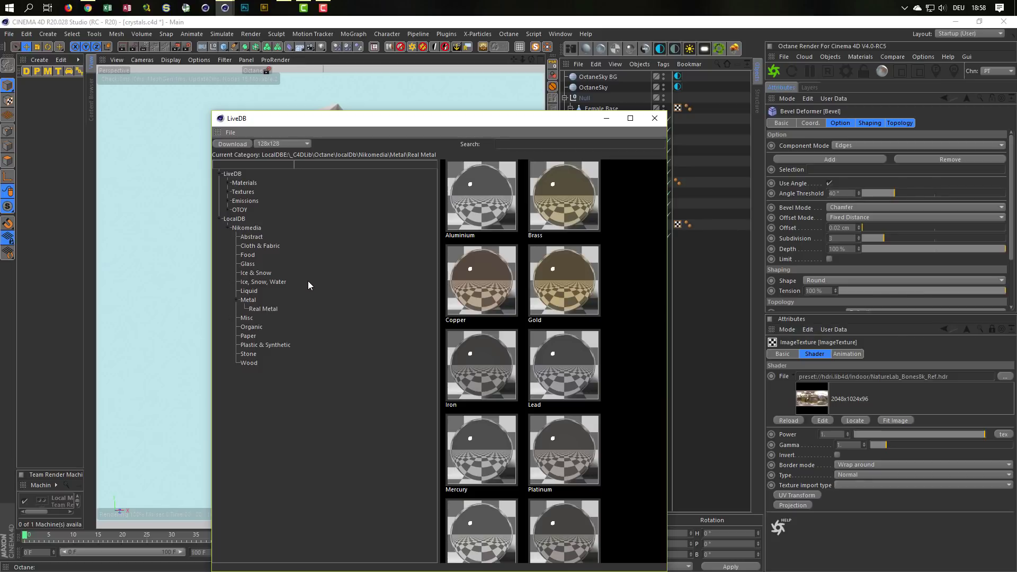
pyautogui.moveTo(558, 268); pyautogui.dragTo(562, 277)
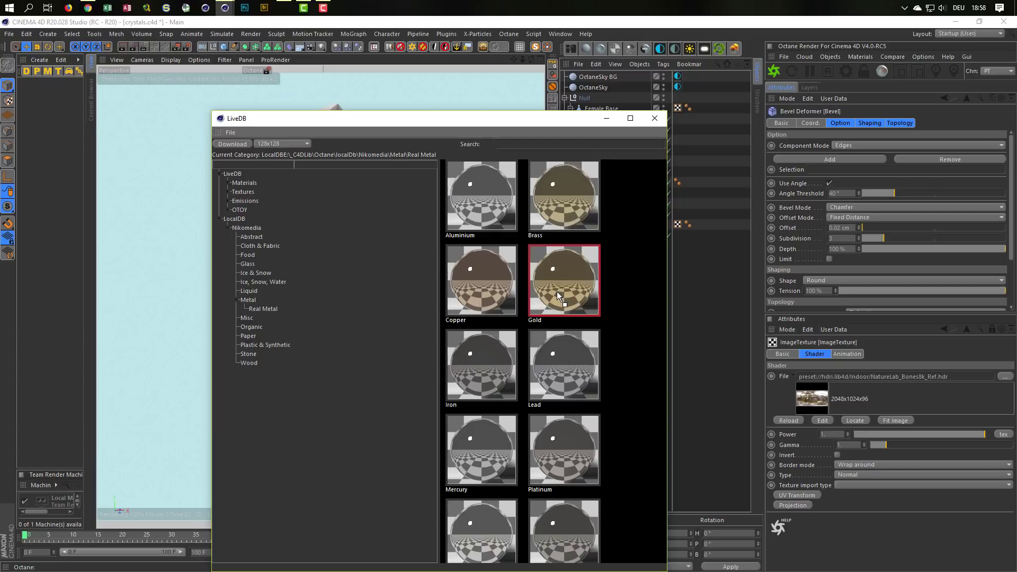
pyautogui.click(232, 144)
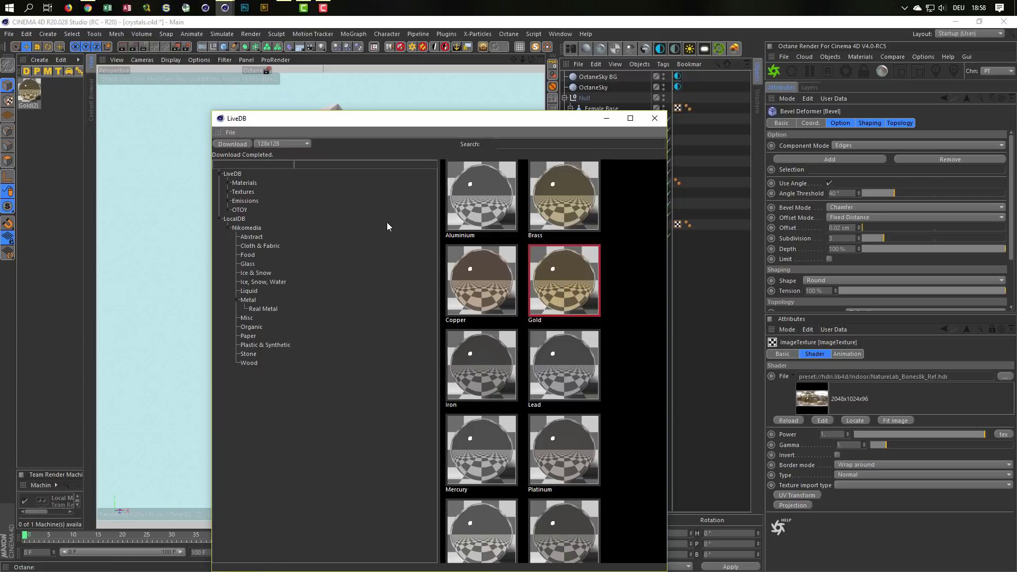
pyautogui.click(655, 118)
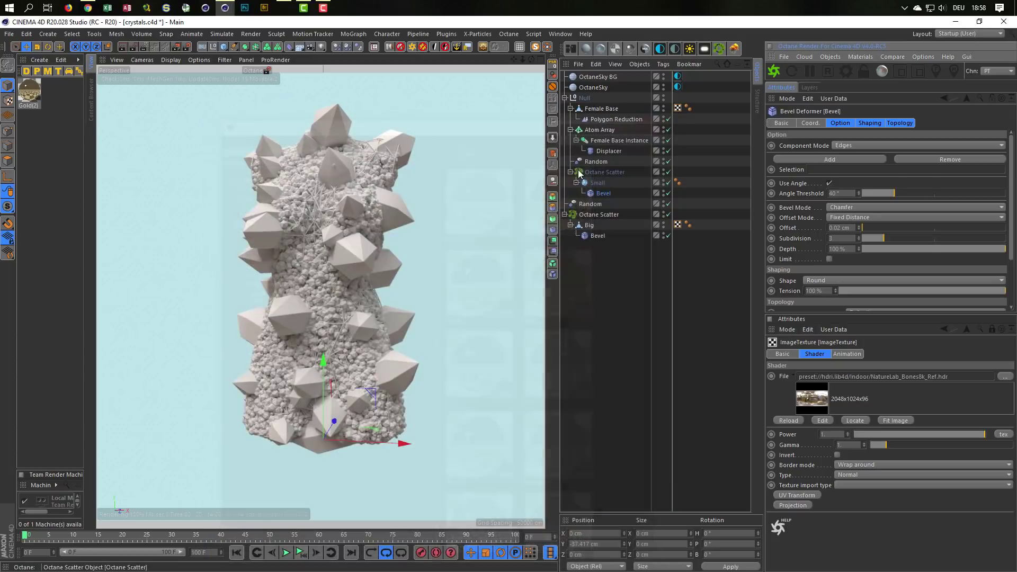
pyautogui.click(24, 98)
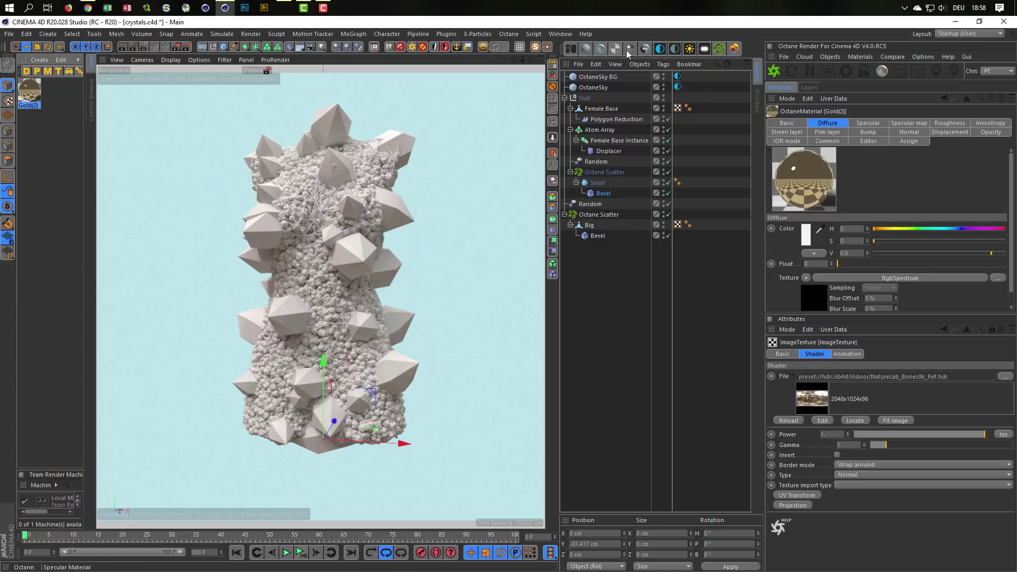
pyautogui.click(869, 58)
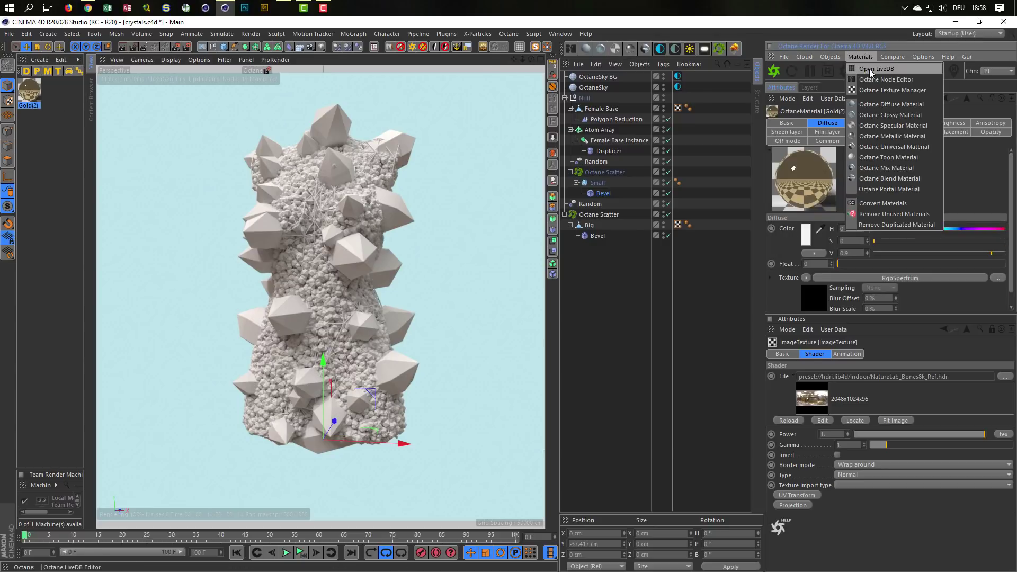
pyautogui.click(871, 70)
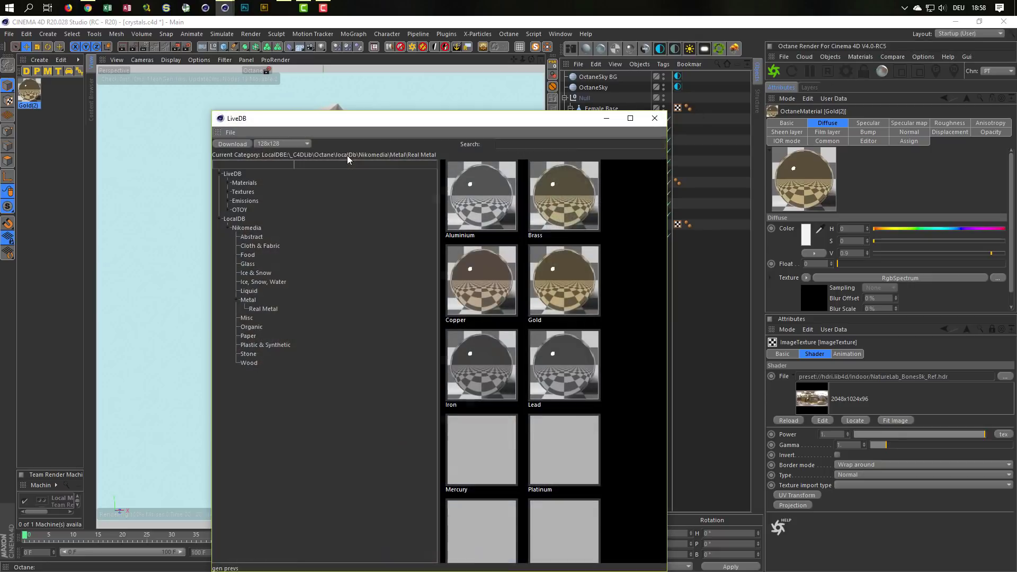
pyautogui.click(237, 180)
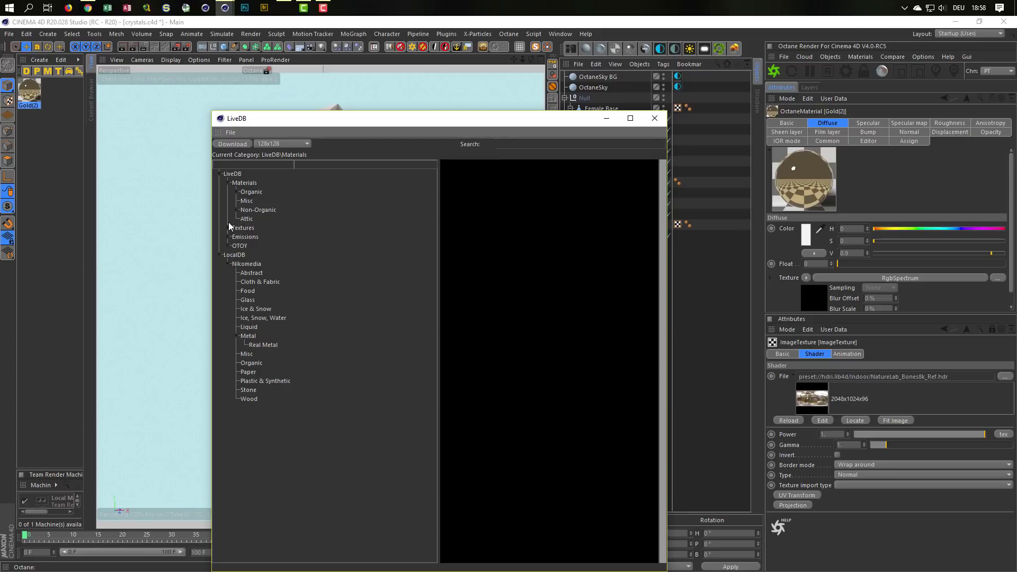
pyautogui.click(236, 209)
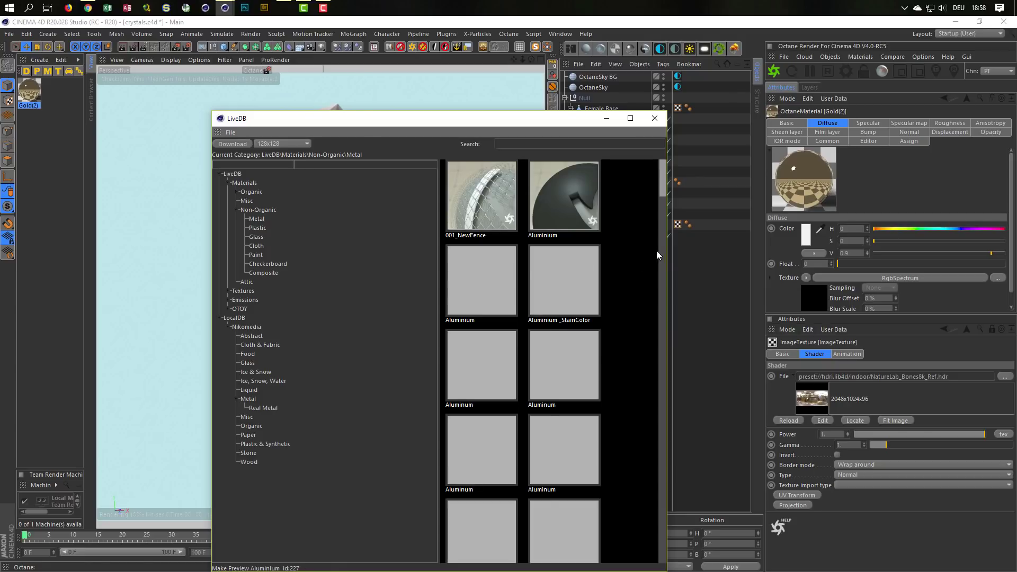
pyautogui.moveTo(663, 191); pyautogui.dragTo(644, 352)
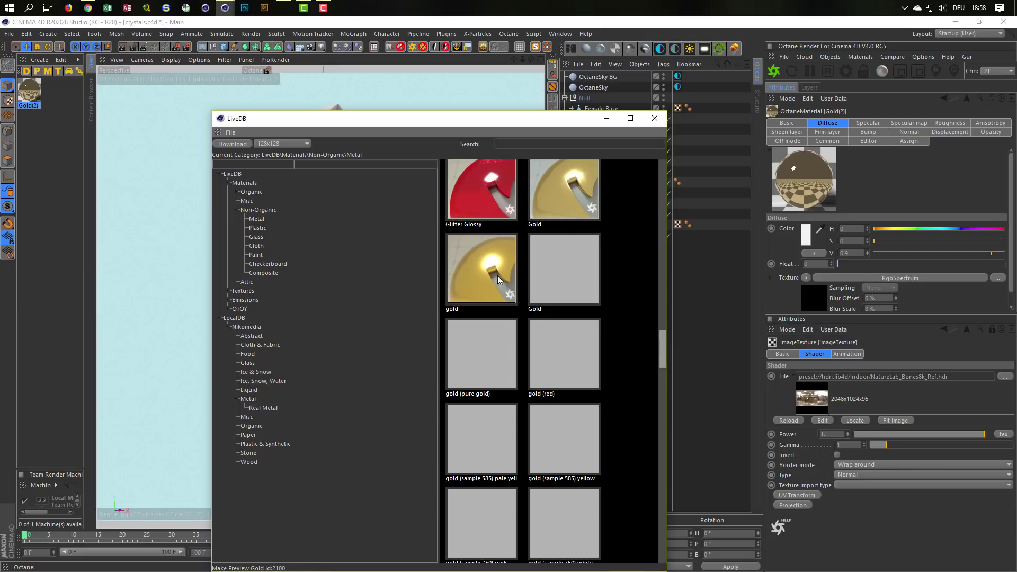
pyautogui.click(656, 119)
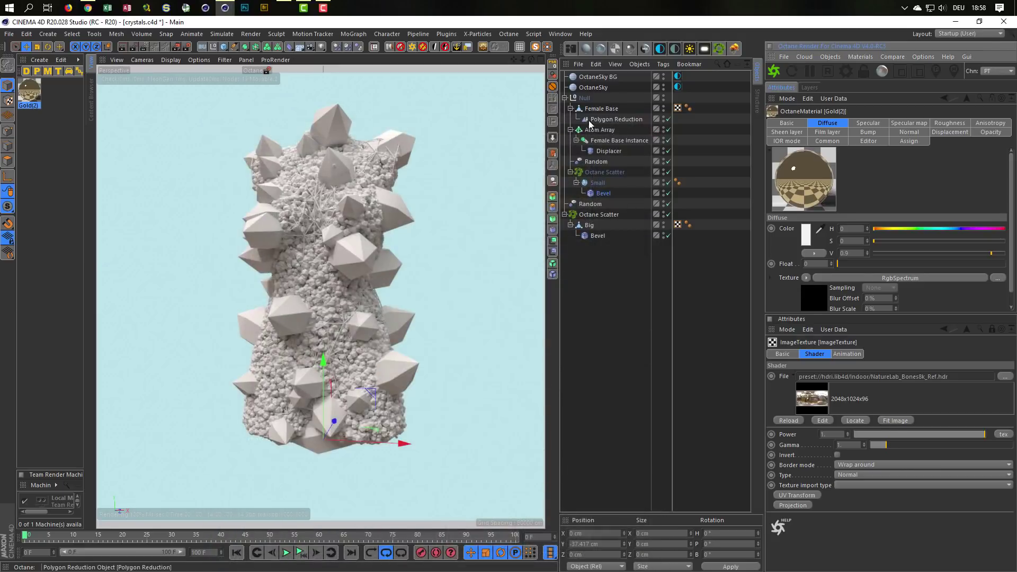
pyautogui.click(30, 100)
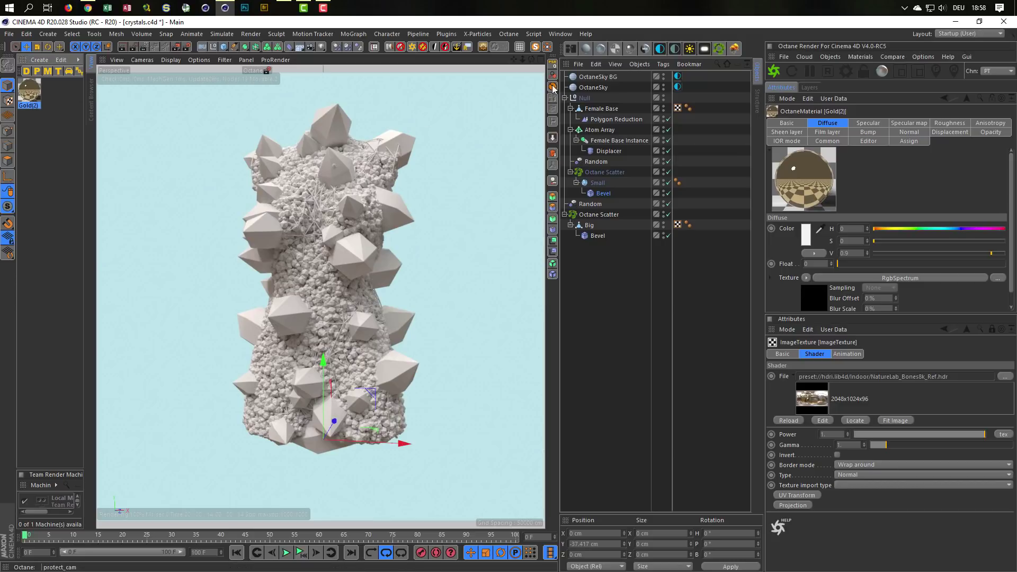
# Show Gold(2) in the Octane Node Editor and apply it to the Big crystals.
pyautogui.click(573, 51)
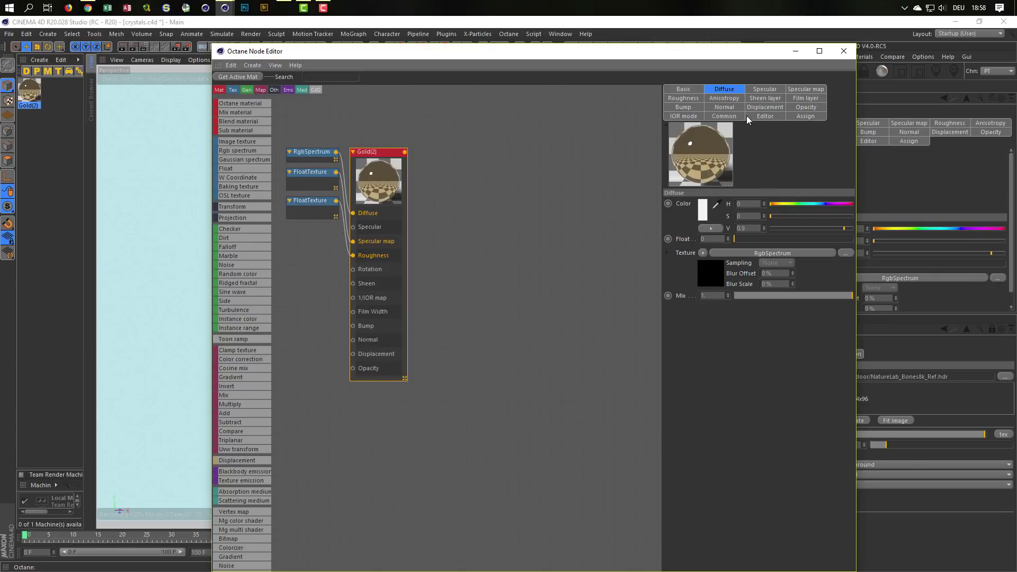
pyautogui.click(685, 115)
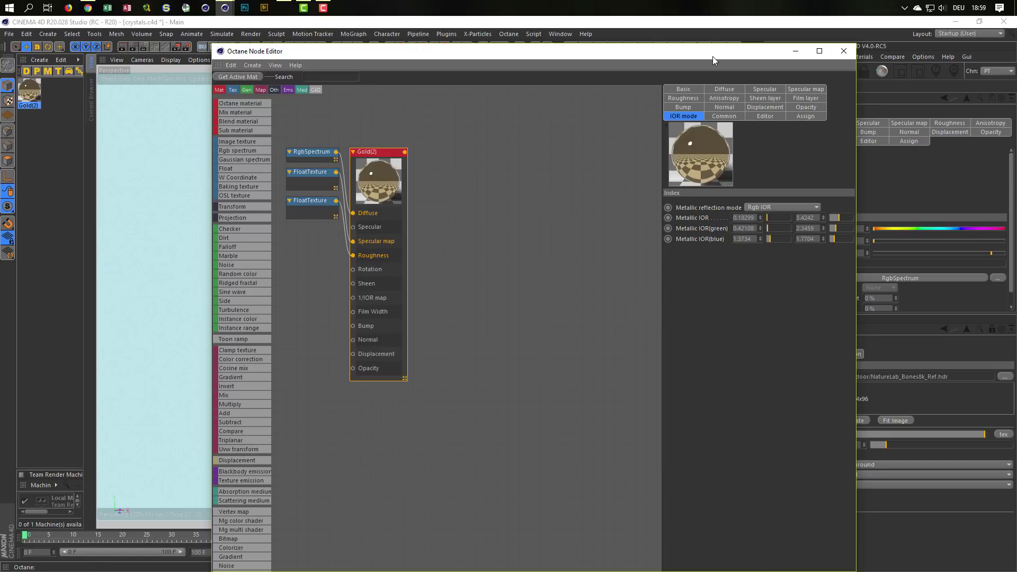
pyautogui.moveTo(713, 56); pyautogui.dragTo(774, 374)
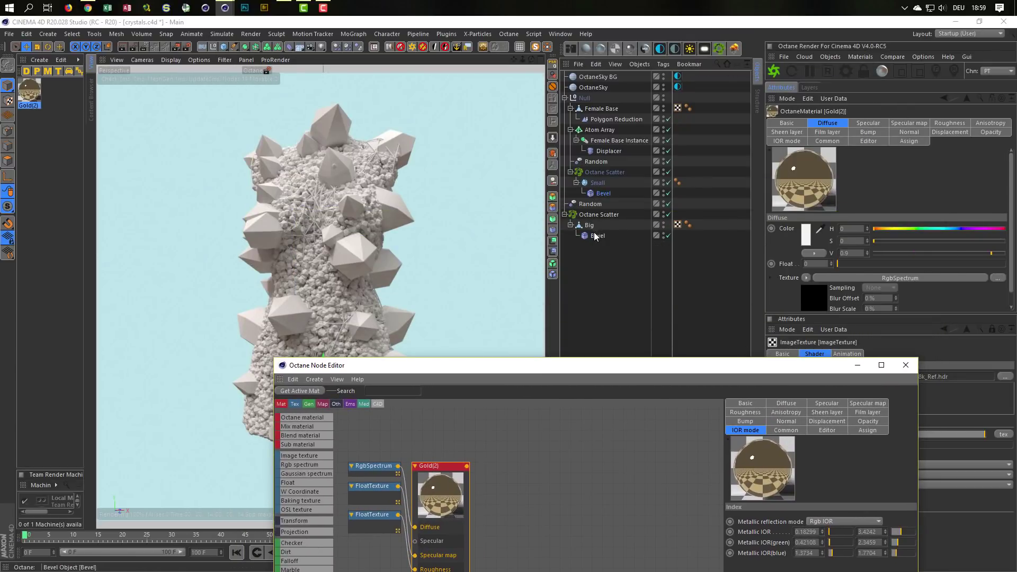
pyautogui.moveTo(35, 90); pyautogui.dragTo(588, 225)
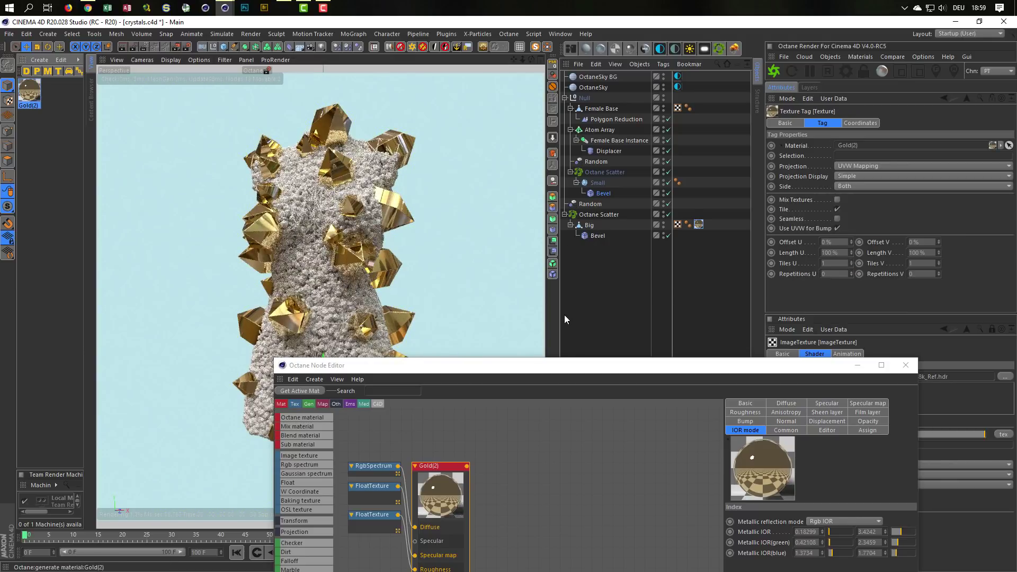
pyautogui.moveTo(562, 365); pyautogui.dragTo(585, 195)
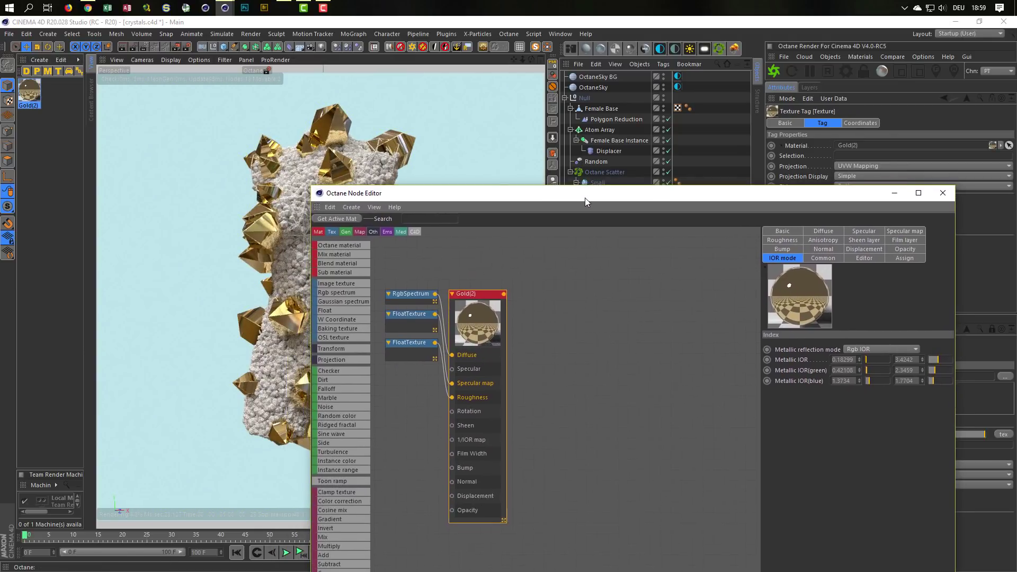
# Lower the Gold(2) roughness float to about 0.114 and close the Node Editor.
pyautogui.click(412, 352)
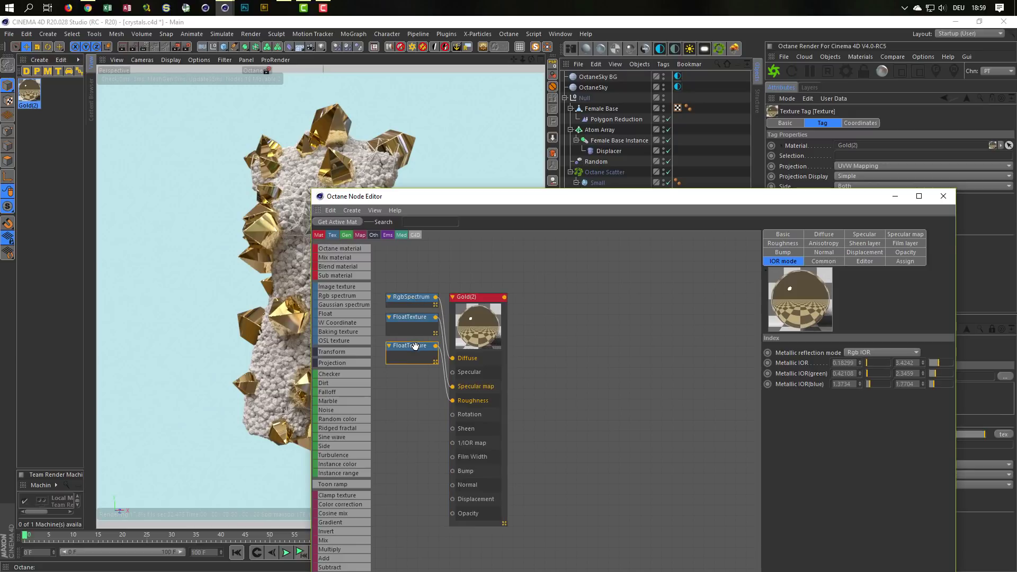
pyautogui.moveTo(416, 347); pyautogui.dragTo(411, 388)
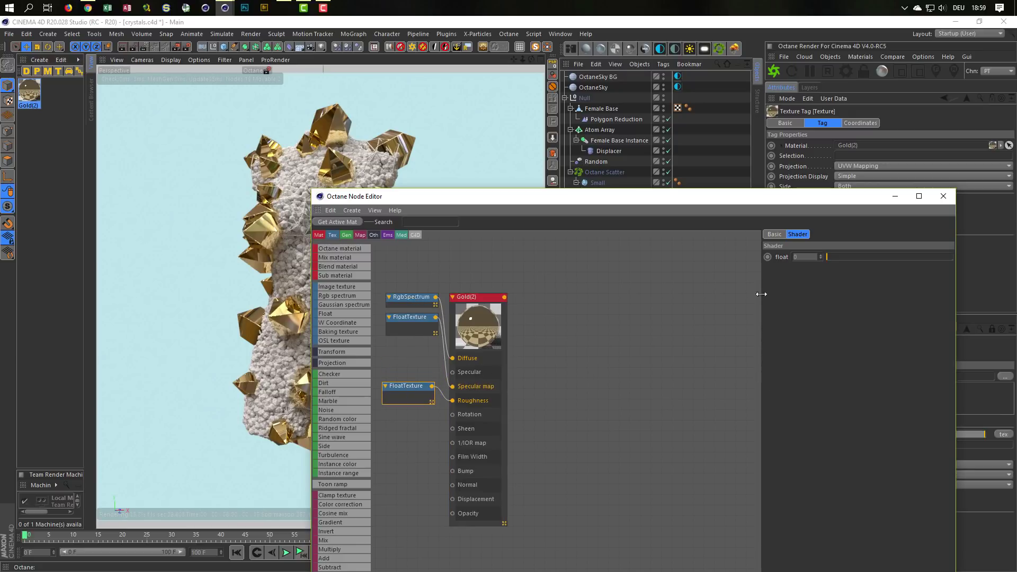
pyautogui.moveTo(828, 256); pyautogui.dragTo(857, 250)
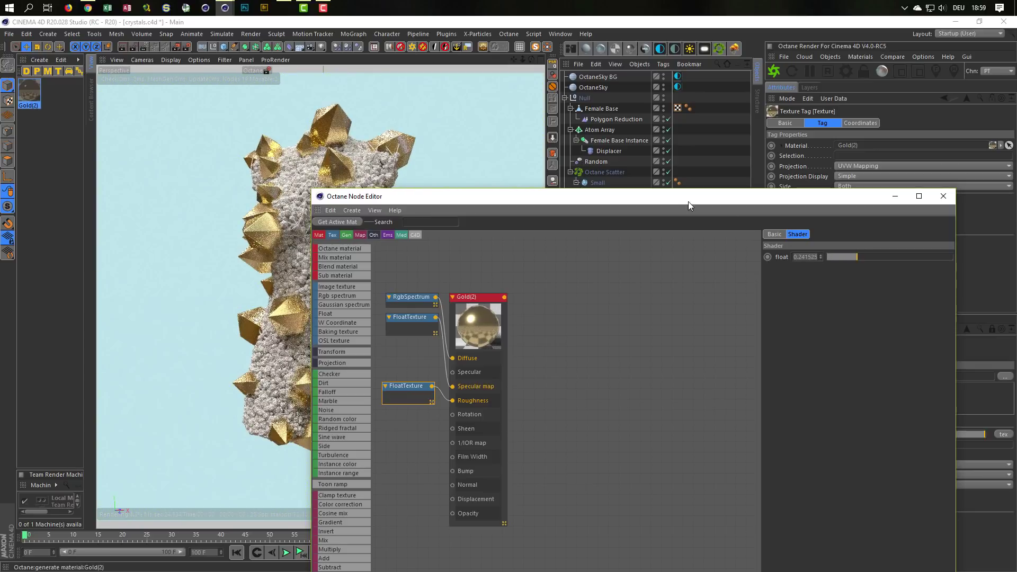
pyautogui.moveTo(682, 198); pyautogui.dragTo(726, 194)
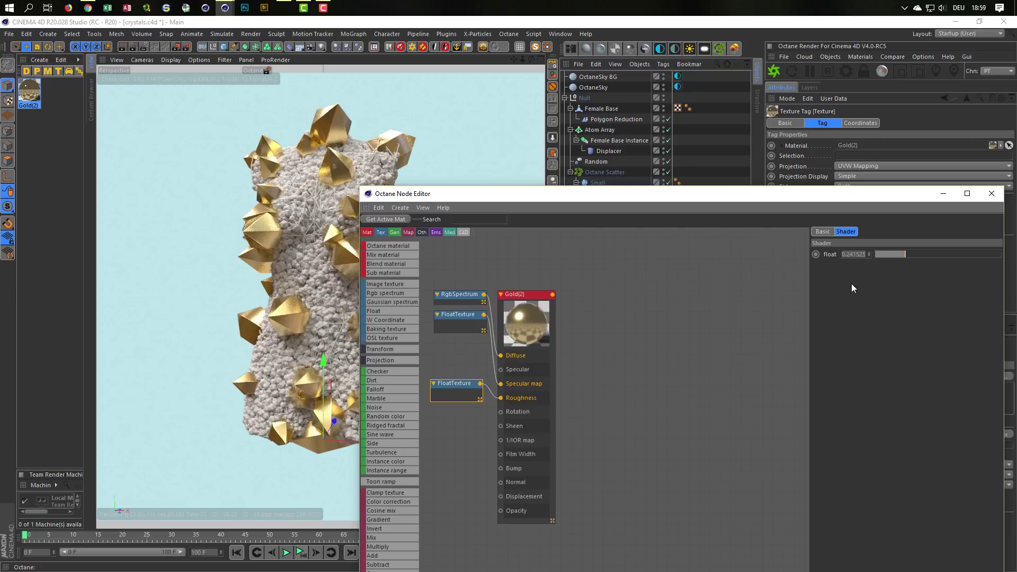
pyautogui.moveTo(896, 254); pyautogui.dragTo(893, 253)
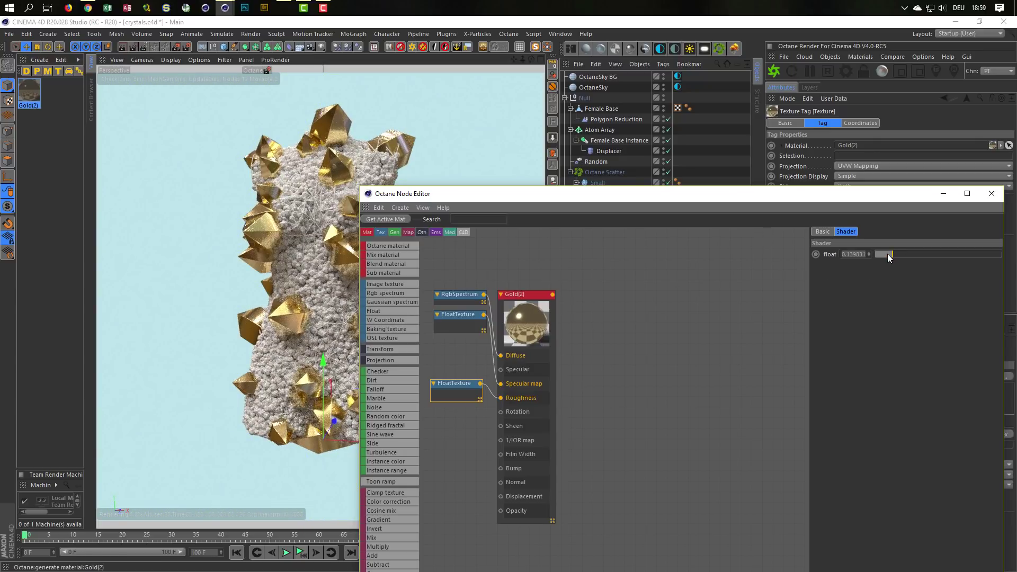
pyautogui.click(991, 194)
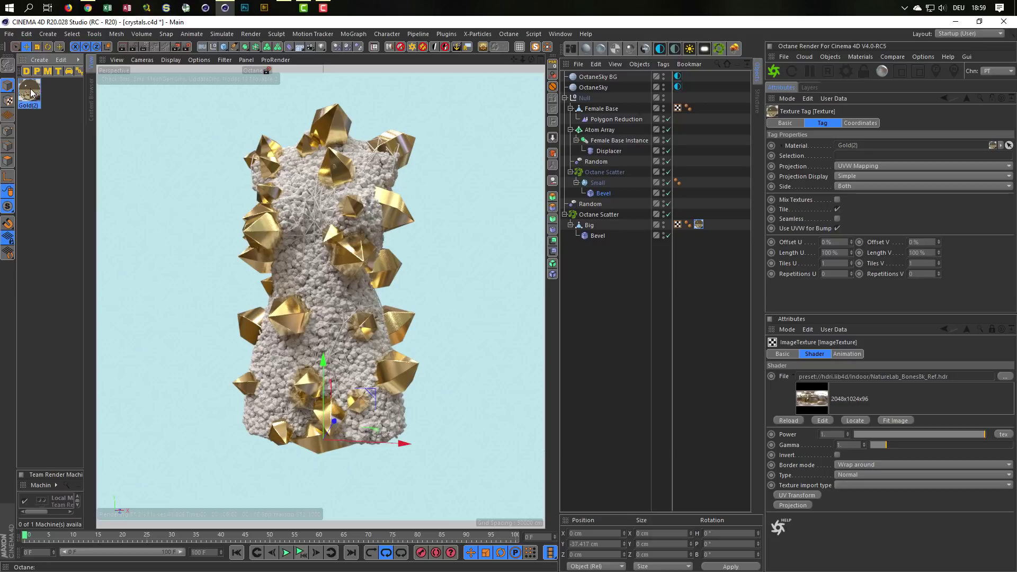
# Give the Atom Array Gold(2) with 0.1 cm cylinder and 0.2 cm sphere radii, then save.
pyautogui.moveTo(29, 93); pyautogui.dragTo(609, 130)
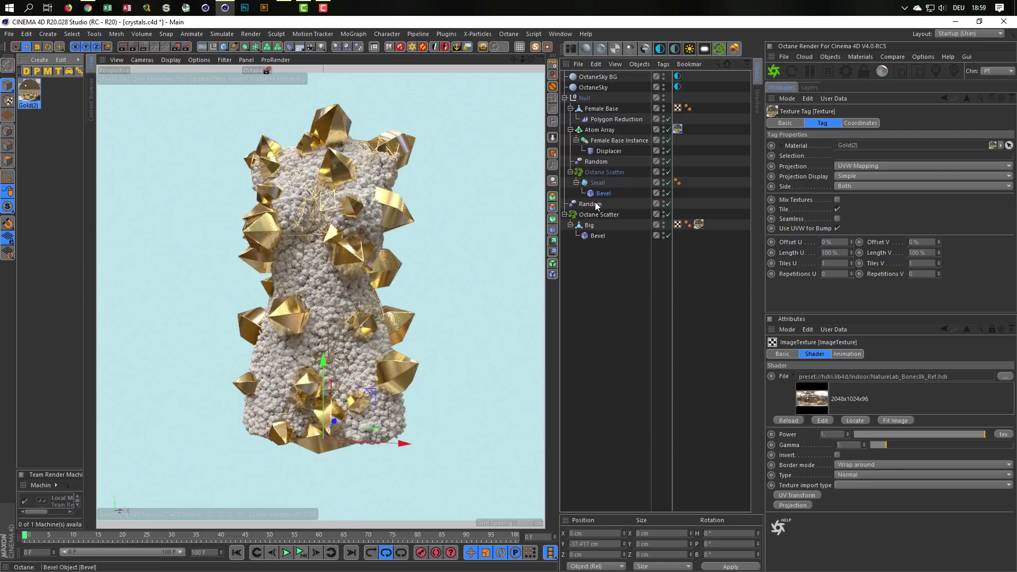
pyautogui.click(599, 130)
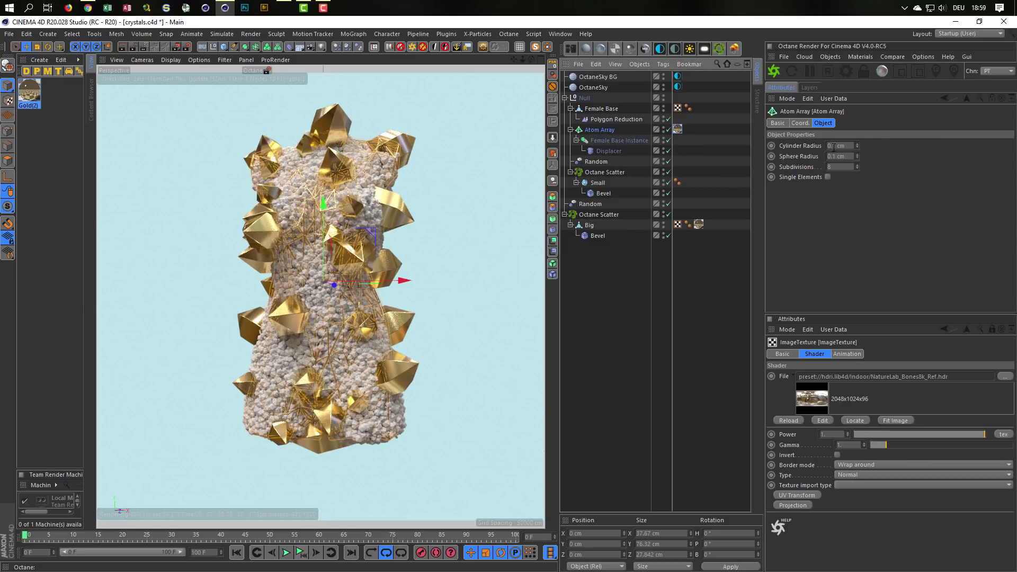
pyautogui.moveTo(835, 148); pyautogui.dragTo(852, 142)
pyautogui.write('0.2')
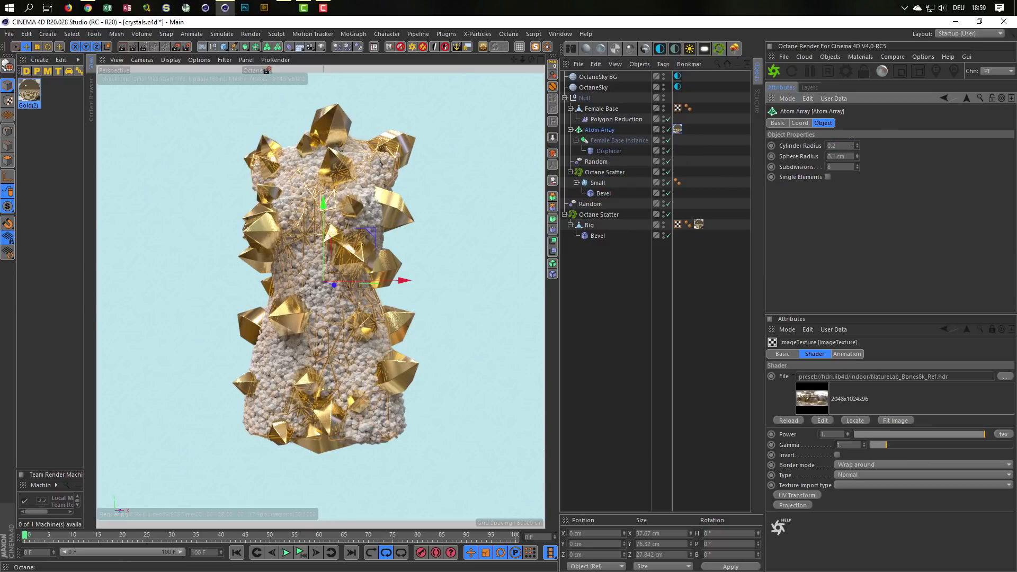
pyautogui.press('Return')
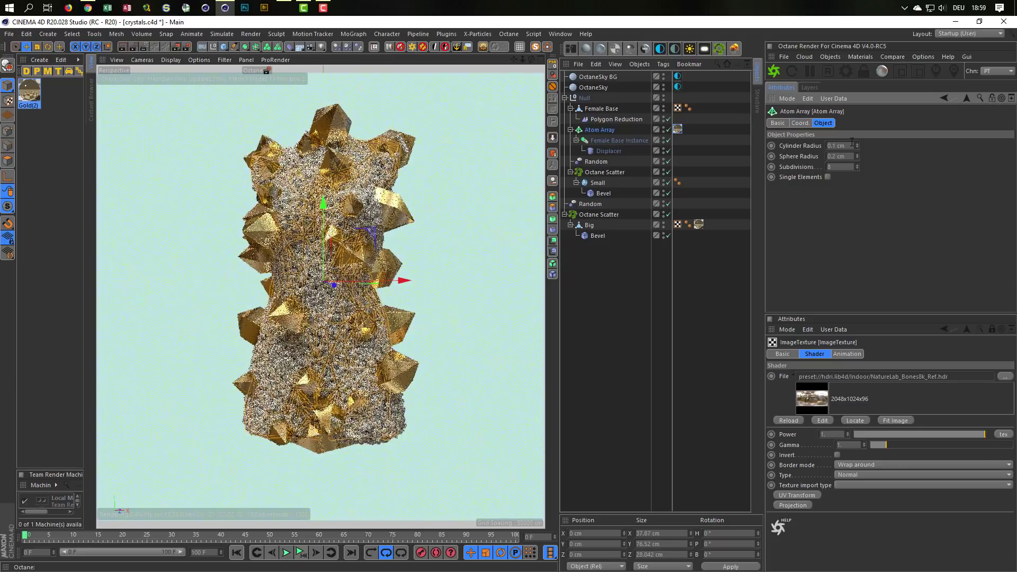
pyautogui.click(639, 285)
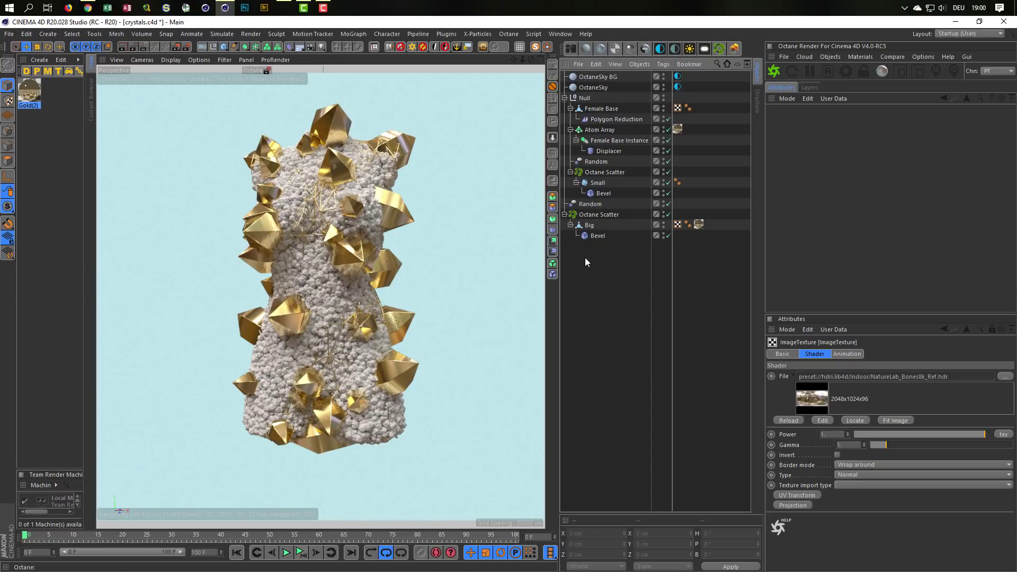
pyautogui.hotkey('ctrl', 's')
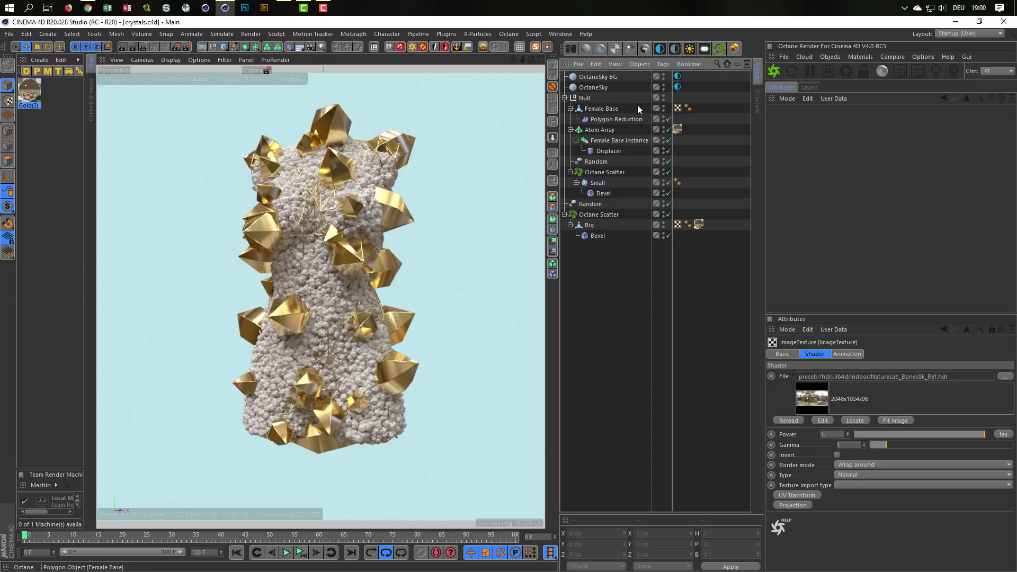
# Download Aluminium from LiveDB's LocalDB > Nikomedia > Metal > Real Metal library into the scene.
pyautogui.click(863, 56)
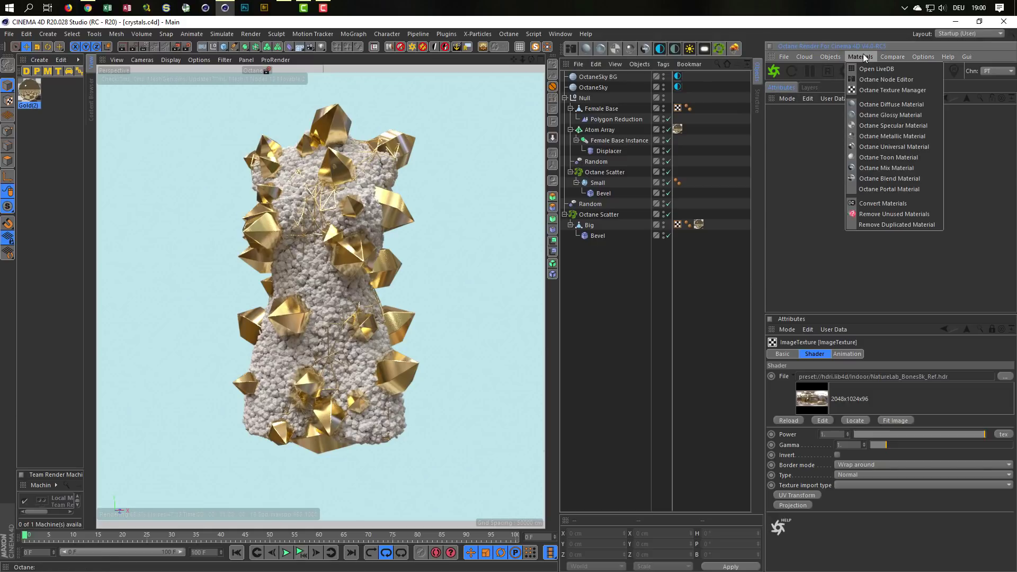
pyautogui.click(863, 69)
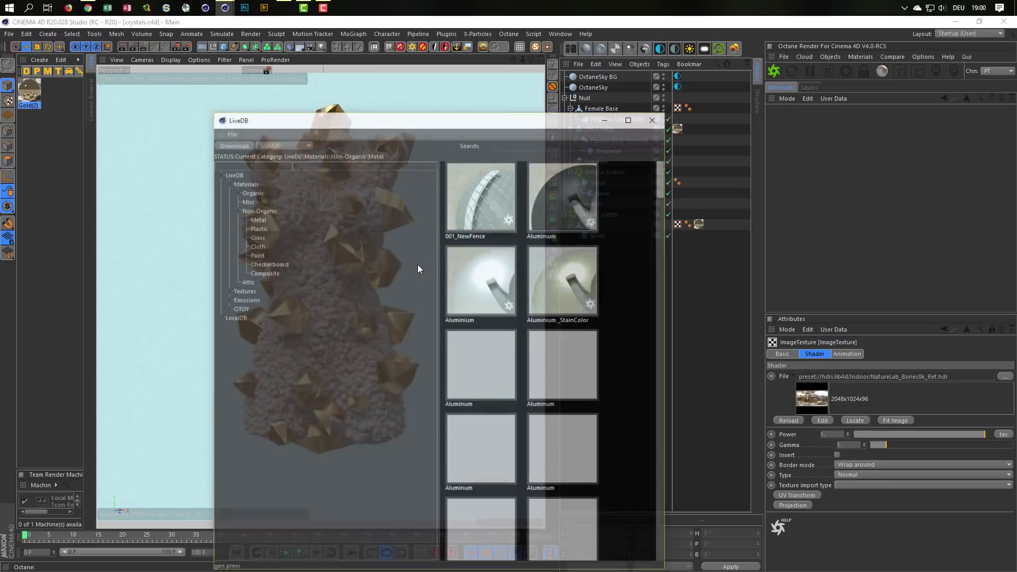
pyautogui.click(219, 317)
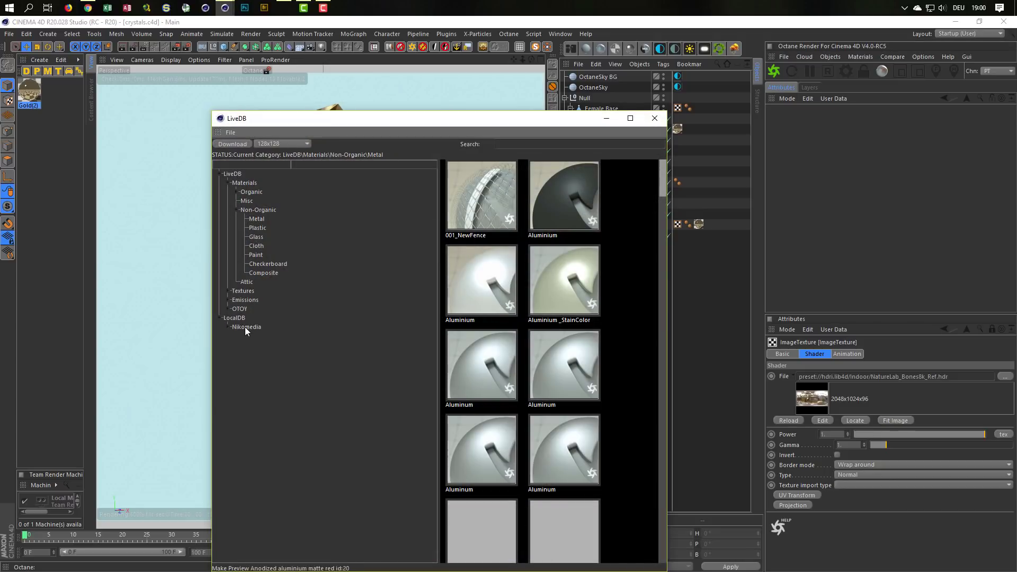
pyautogui.click(228, 327)
pyautogui.click(237, 399)
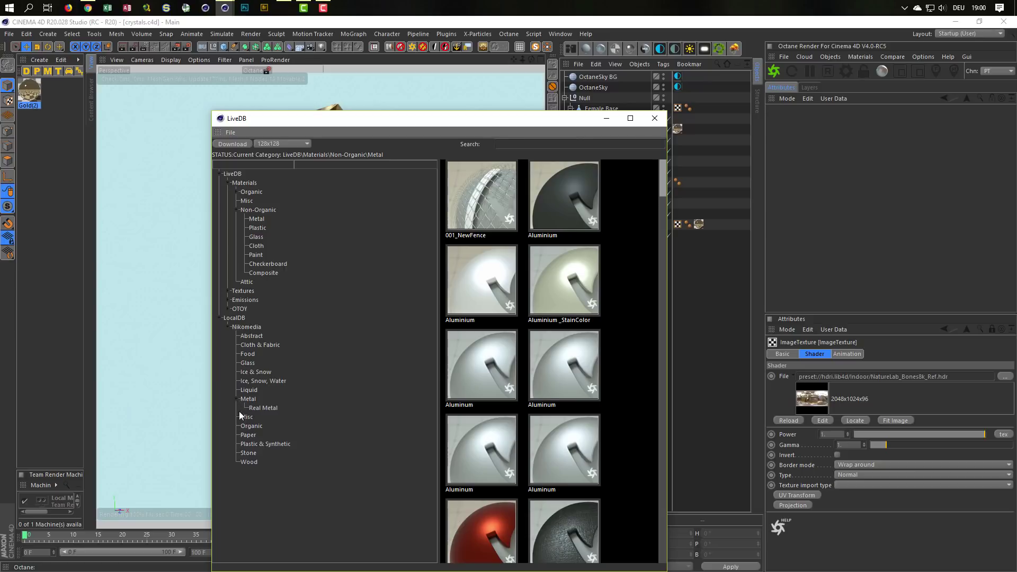
pyautogui.click(264, 409)
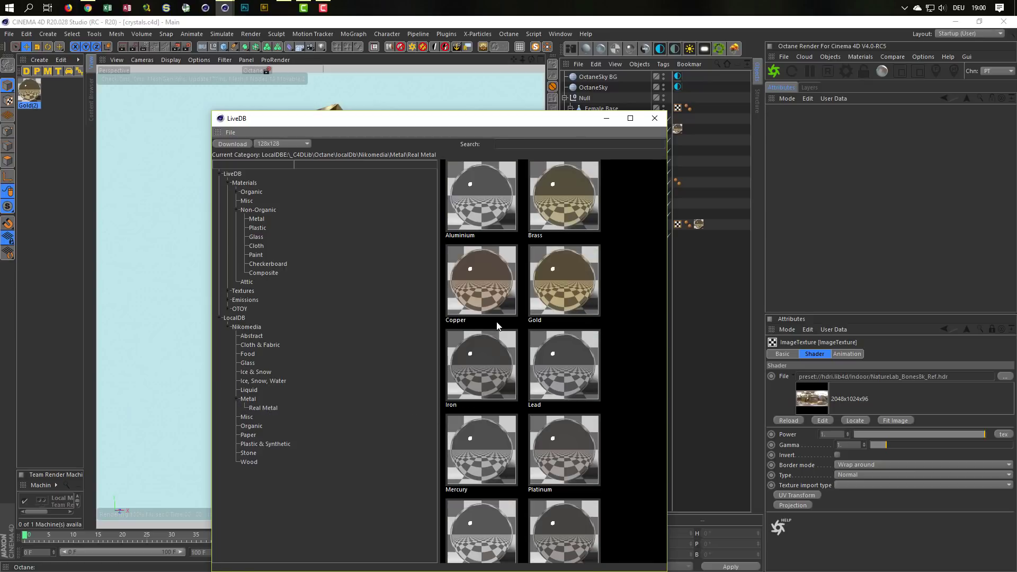
pyautogui.click(488, 194)
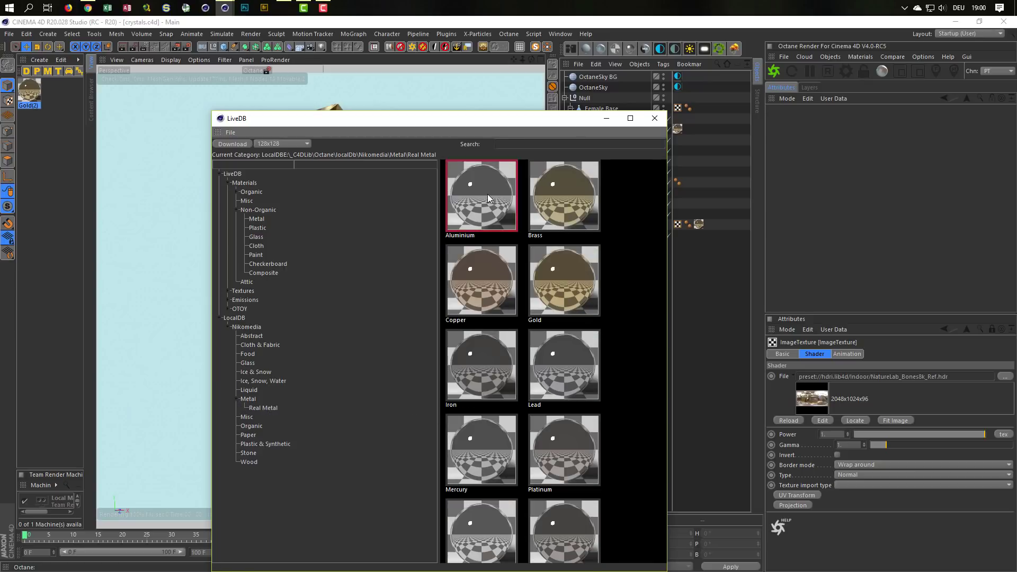
pyautogui.click(231, 145)
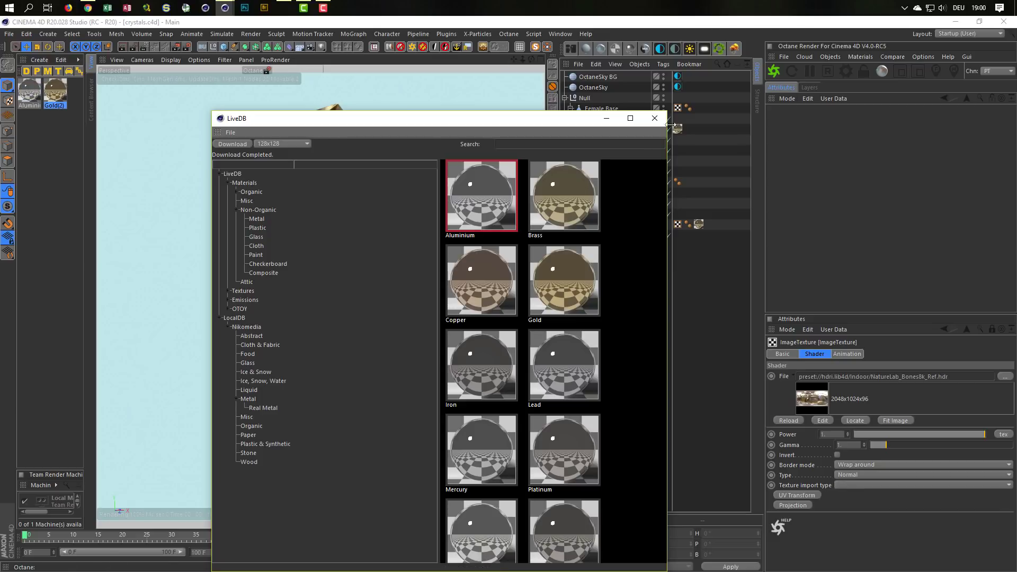
pyautogui.click(655, 118)
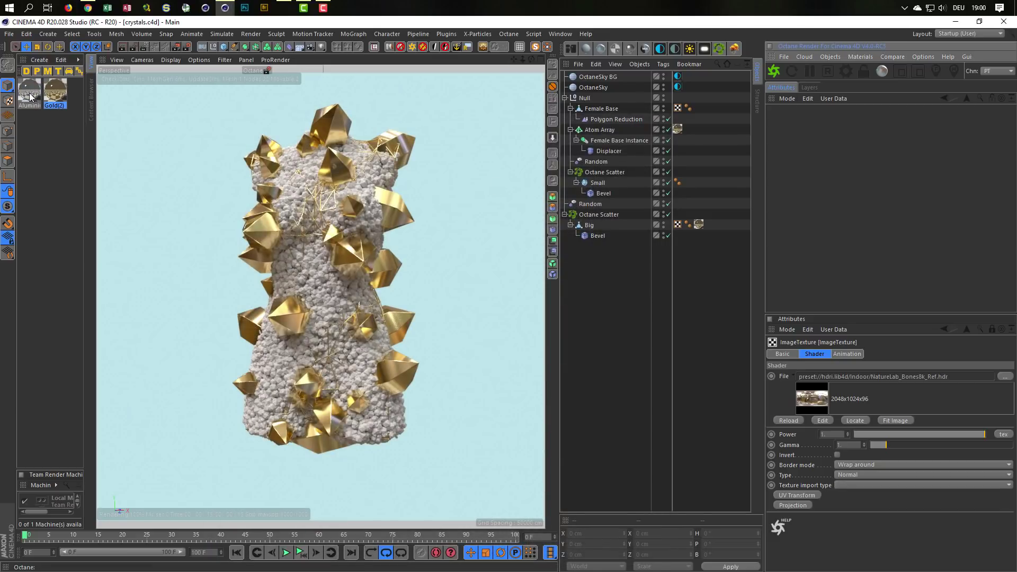
# Apply Aluminium(2) to the Small crystals and set its roughness float to about 0.35.
pyautogui.moveTo(30, 96); pyautogui.dragTo(598, 183)
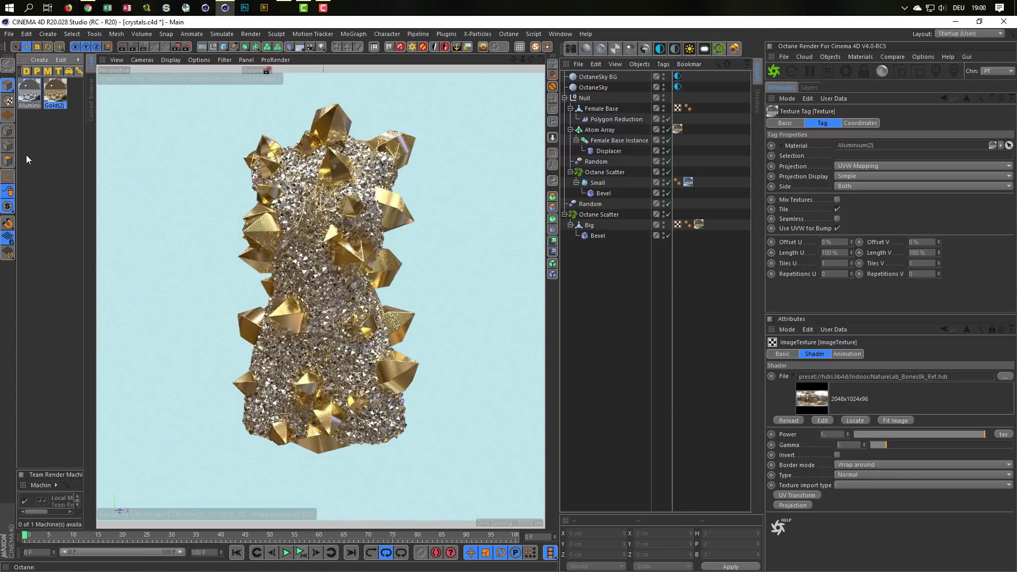
pyautogui.click(30, 93)
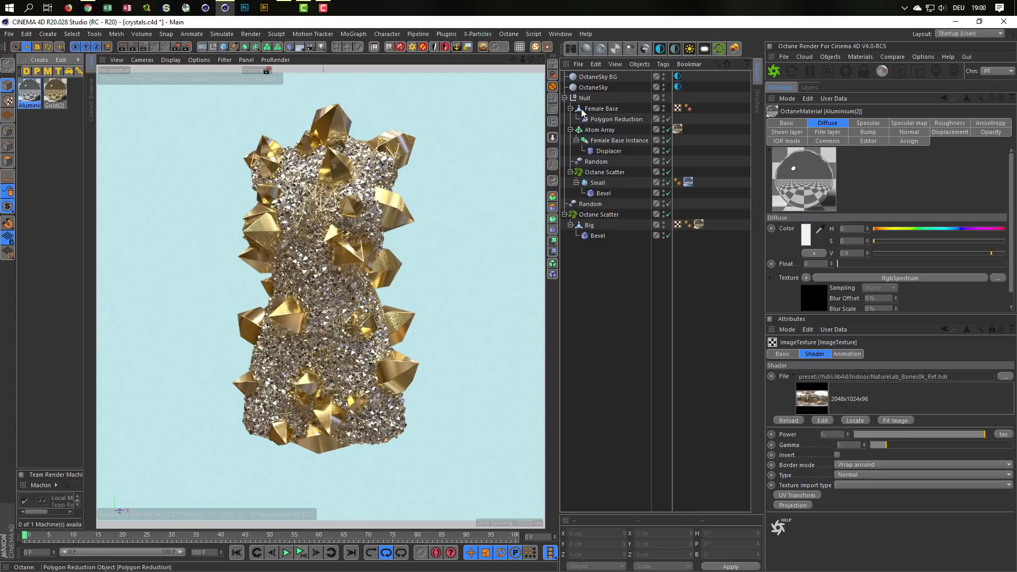
pyautogui.click(576, 46)
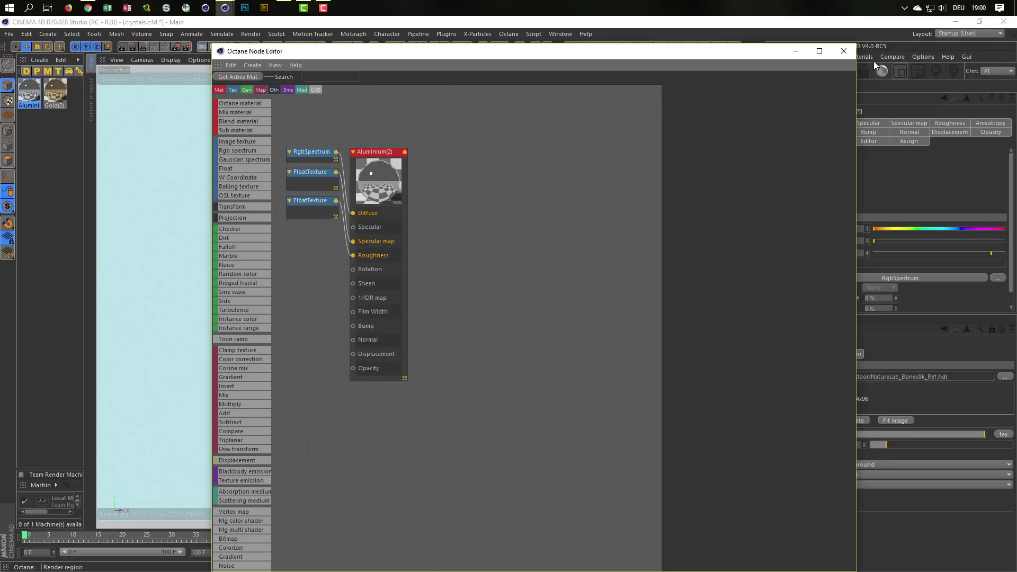
pyautogui.moveTo(855, 44)
pyautogui.mouseDown()
pyautogui.moveTo(672, 235)
pyautogui.moveTo(659, 318)
pyautogui.mouseUp()
pyautogui.moveTo(545, 323)
pyautogui.mouseDown()
pyautogui.moveTo(800, 169)
pyautogui.moveTo(780, 204)
pyautogui.mouseUp()
pyautogui.click(550, 354)
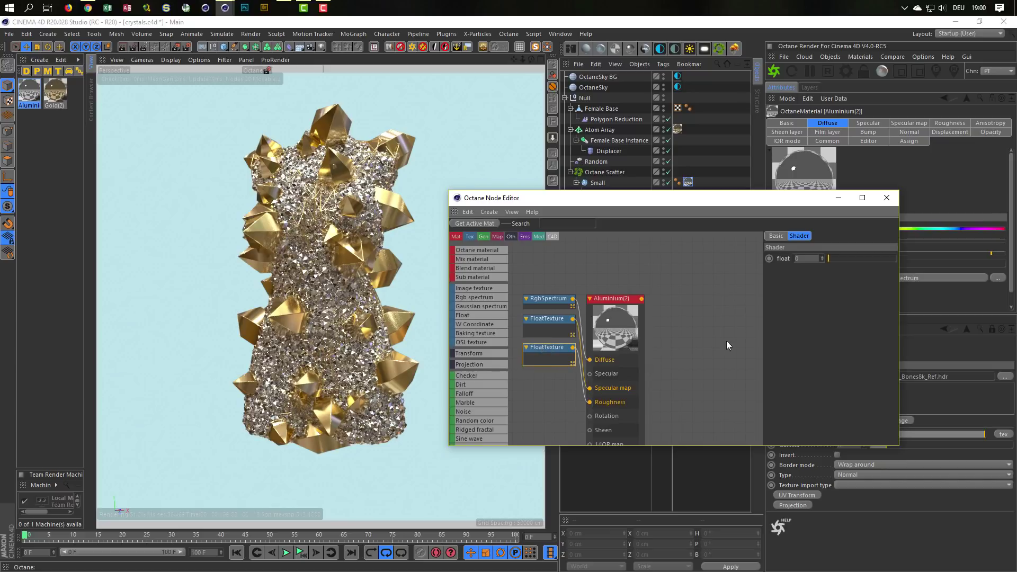
pyautogui.moveTo(832, 258); pyautogui.dragTo(847, 252)
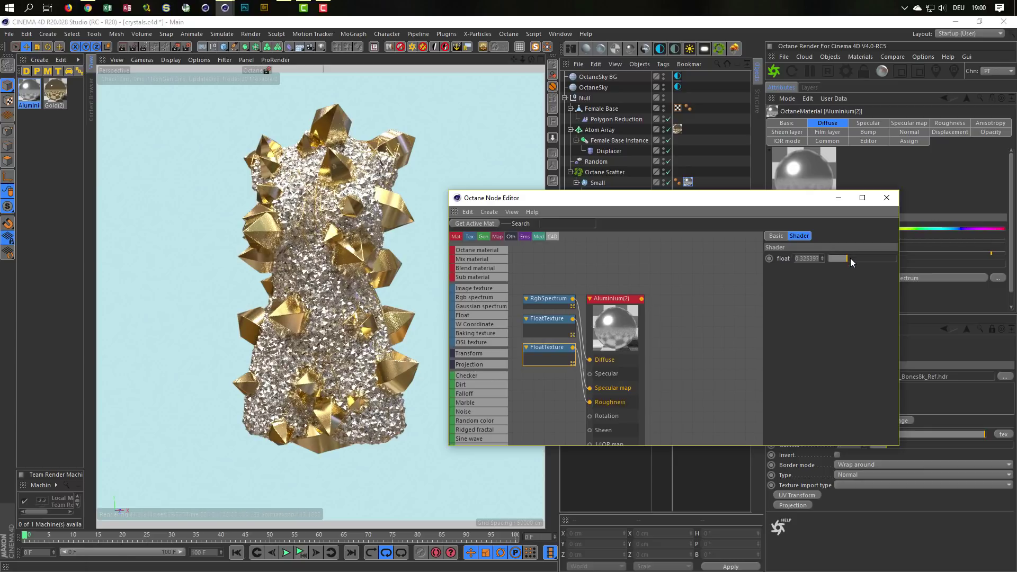
pyautogui.moveTo(850, 258); pyautogui.dragTo(852, 259)
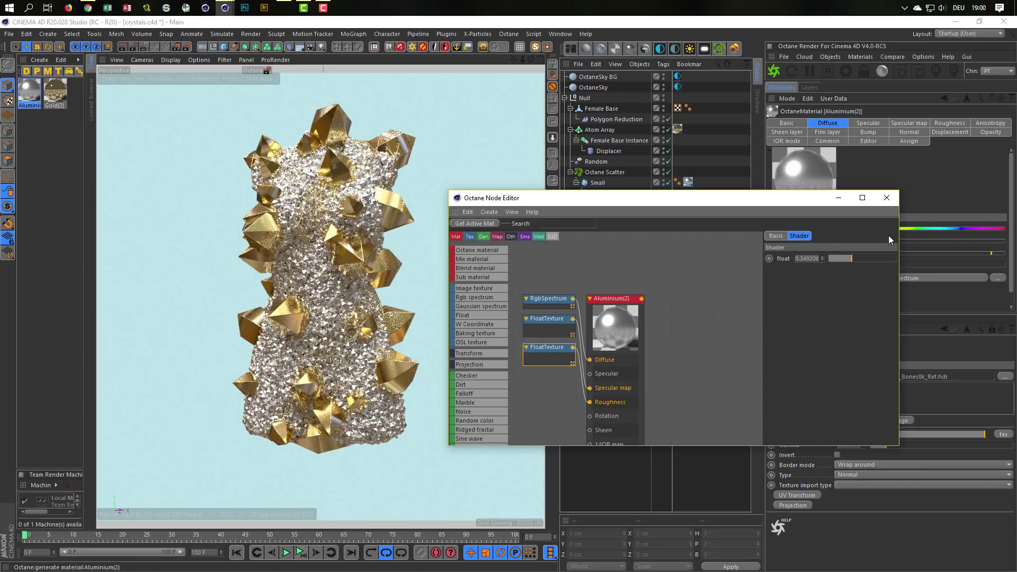
pyautogui.click(887, 198)
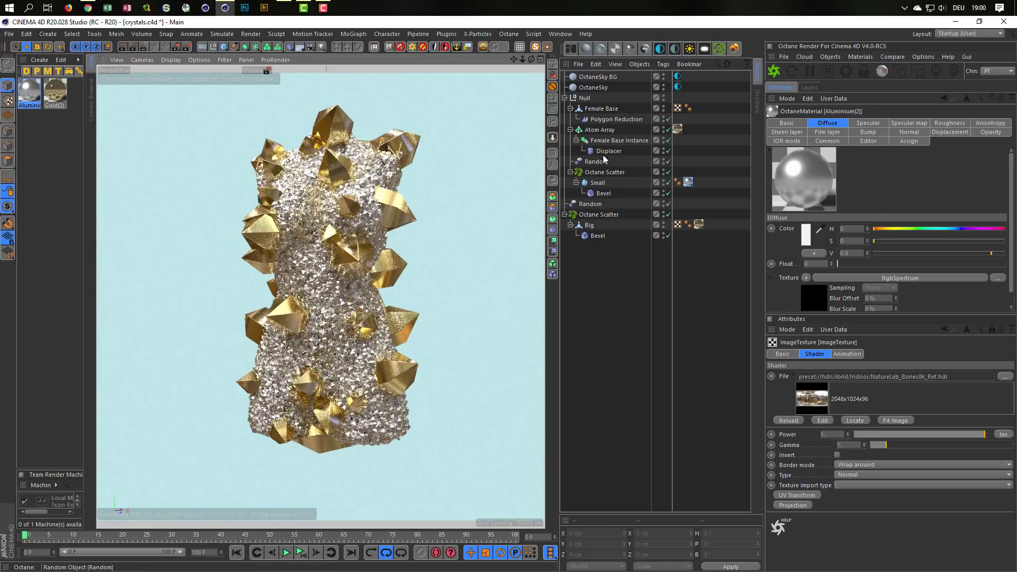
# Save, then light the sky with NatureLabFront_IBL_Ref.hdr rotated to RotX about 0.77.
pyautogui.hotkey('ctrl', 's')
pyautogui.click(678, 86)
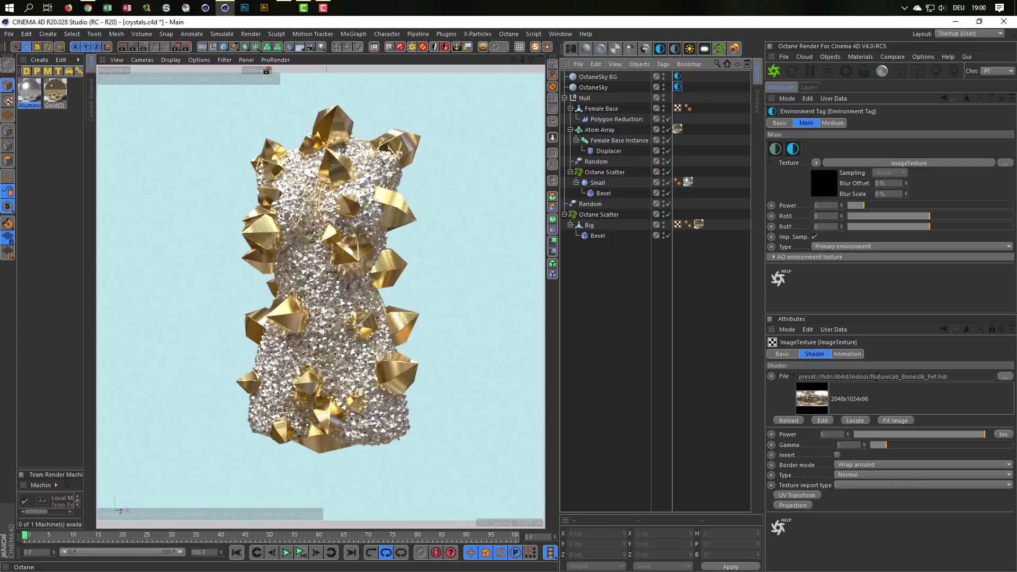
pyautogui.doubleClick(901, 403)
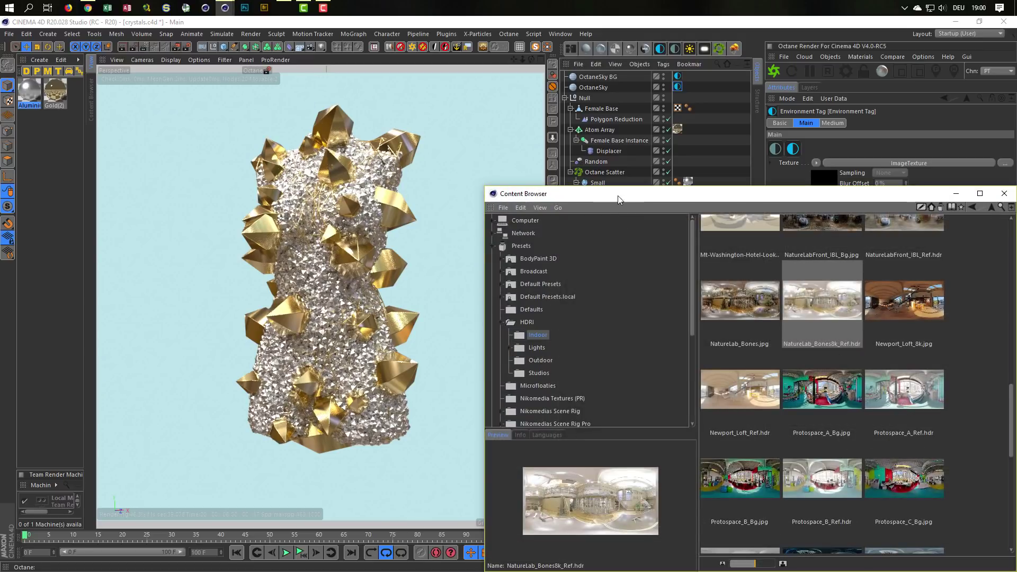
pyautogui.moveTo(619, 199)
pyautogui.mouseDown()
pyautogui.moveTo(380, 195)
pyautogui.moveTo(264, 380)
pyautogui.mouseUp()
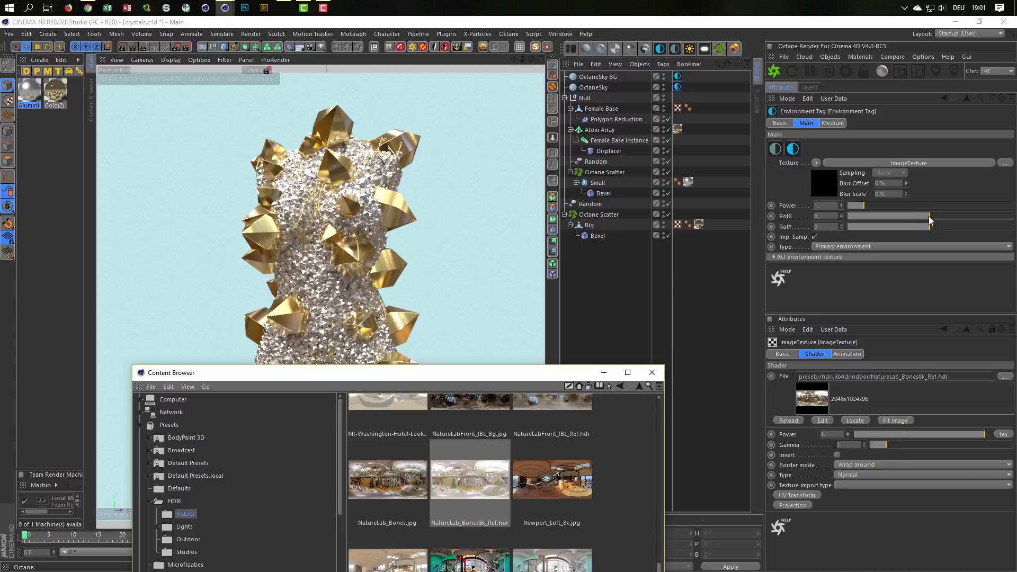
pyautogui.moveTo(929, 216); pyautogui.dragTo(992, 216)
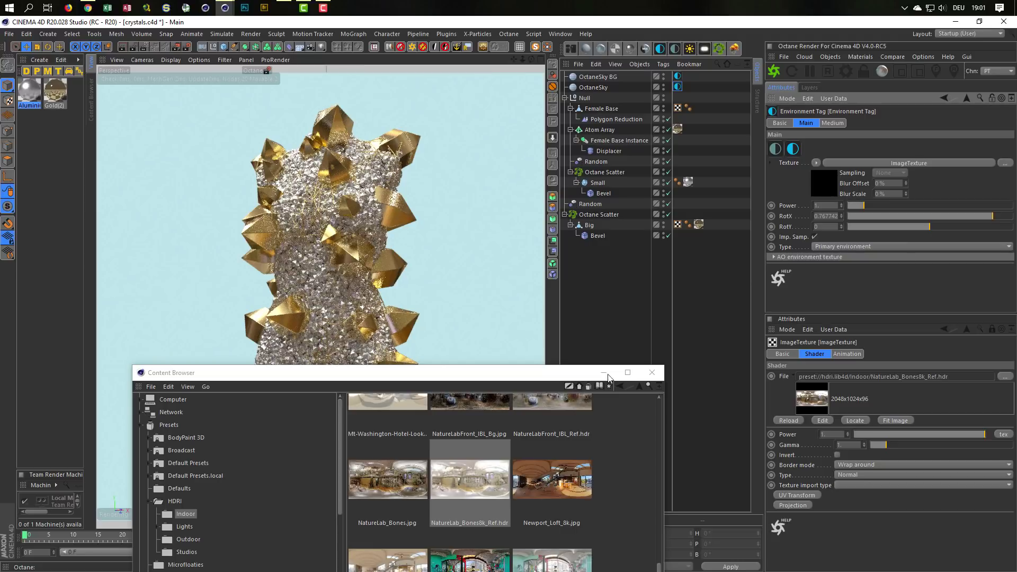
pyautogui.moveTo(609, 375); pyautogui.dragTo(622, 206)
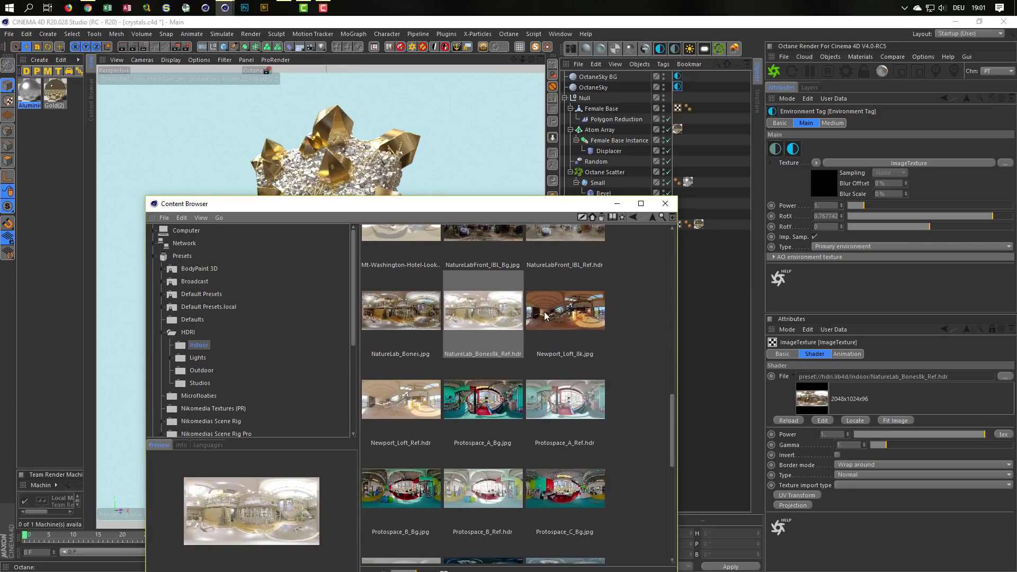
pyautogui.scroll(1, 513, 339)
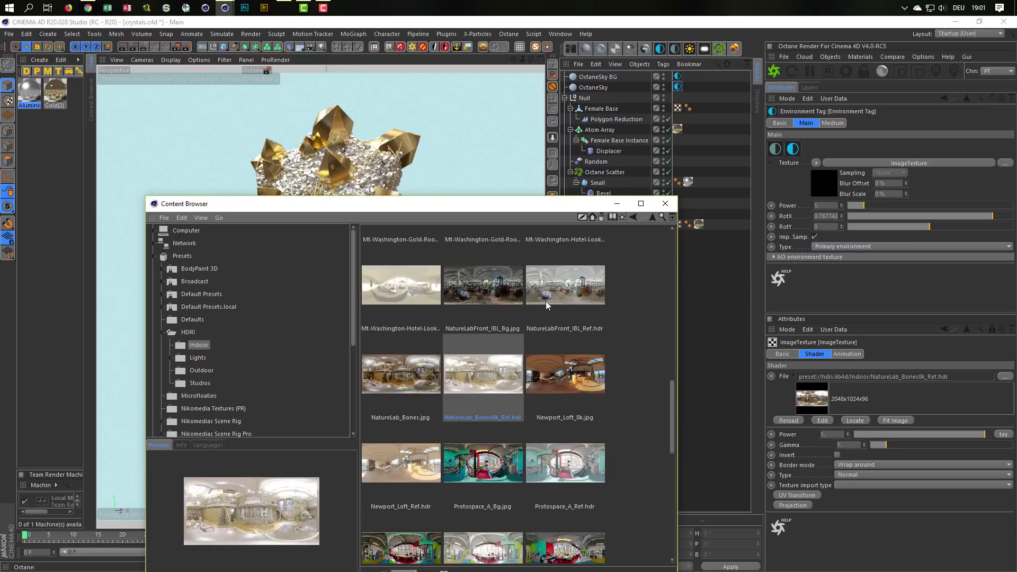
pyautogui.doubleClick(561, 294)
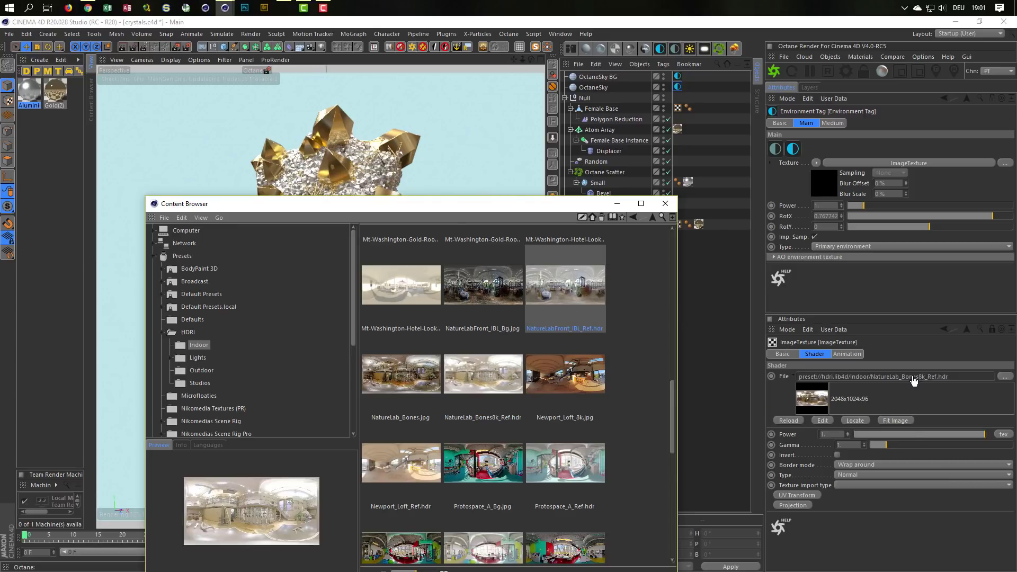
pyautogui.moveTo(420, 208); pyautogui.dragTo(421, 383)
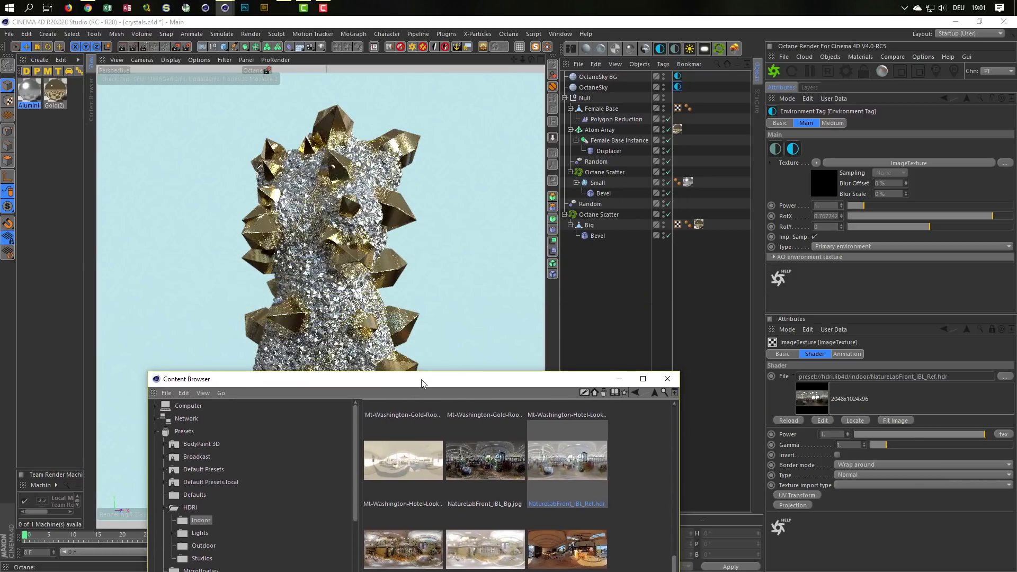
pyautogui.click(668, 380)
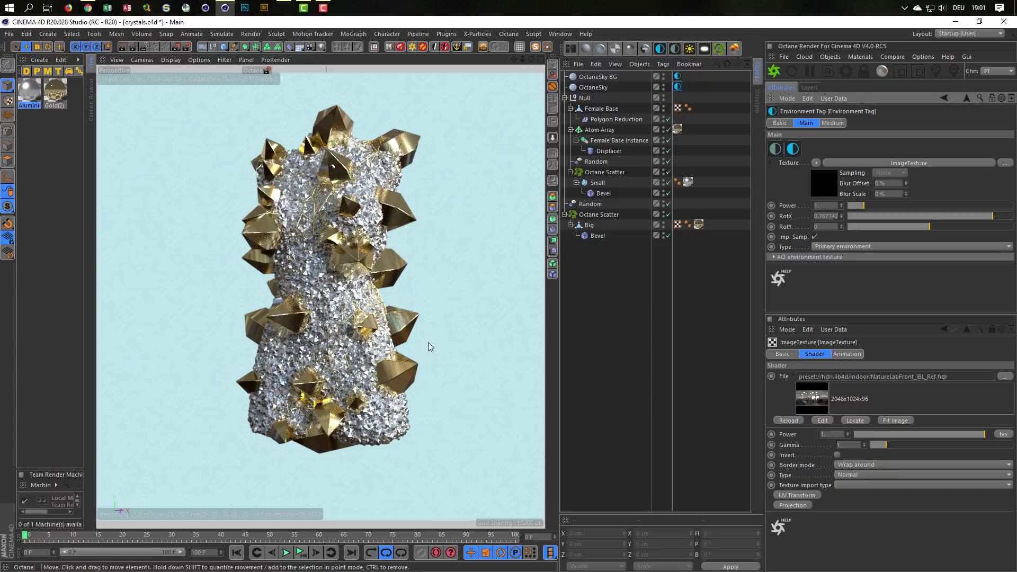
# Nudge the environment RotX to about 0.79 and orbit to check the crystal render.
pyautogui.scroll(4, 318, 272)
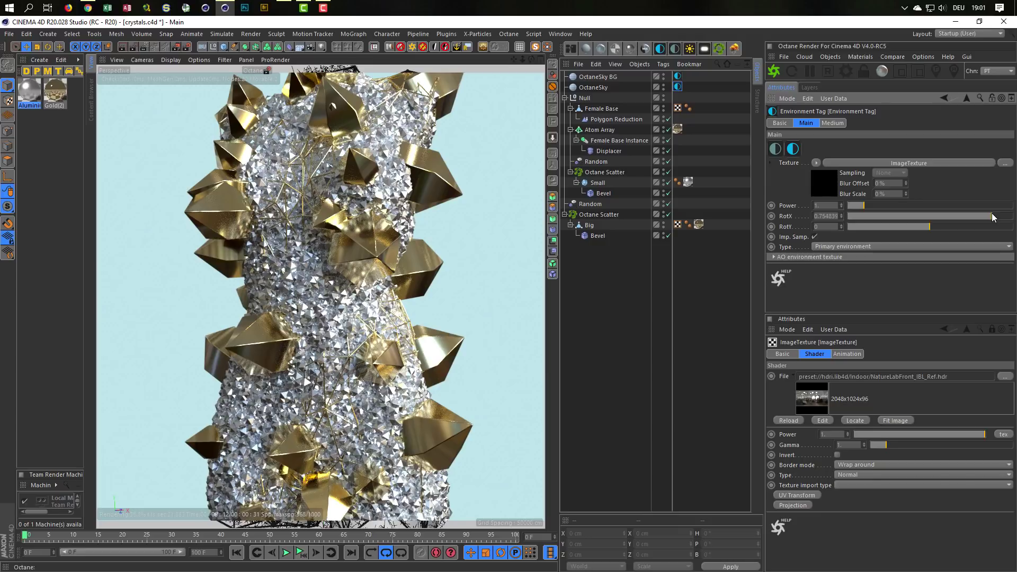
pyautogui.moveTo(994, 217)
pyautogui.mouseDown()
pyautogui.moveTo(870, 218)
pyautogui.moveTo(1015, 222)
pyautogui.moveTo(995, 232)
pyautogui.mouseUp()
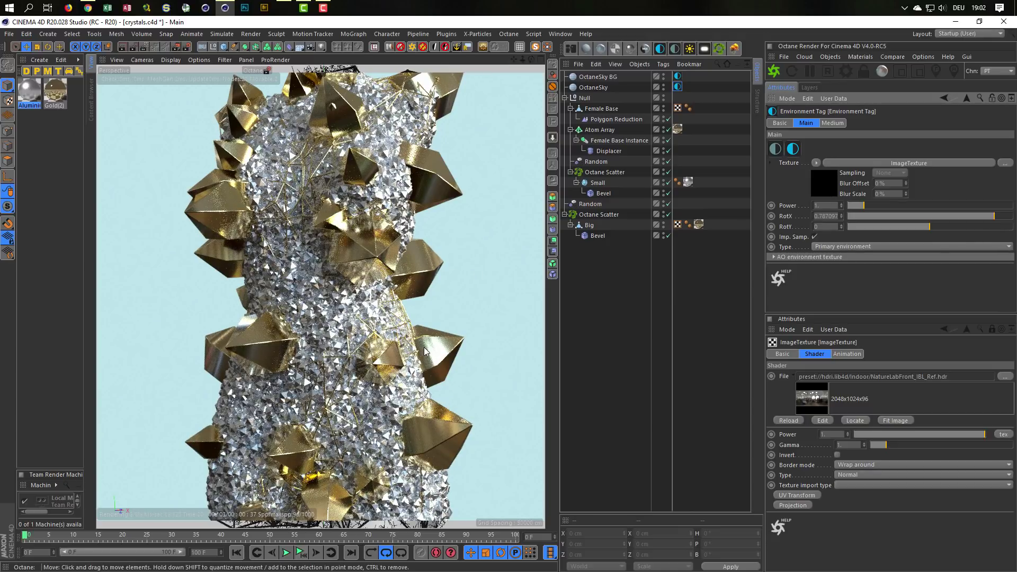
pyautogui.scroll(-5, 360, 344)
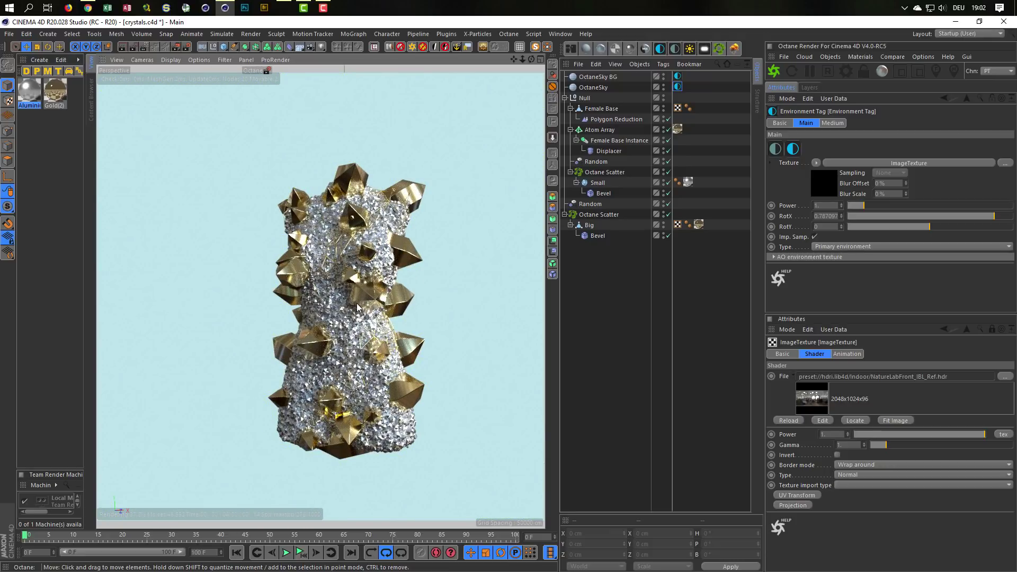
pyautogui.moveTo(358, 308)
pyautogui.keyDown('alt'); pyautogui.mouseDown()
pyautogui.moveTo(378, 303)
pyautogui.moveTo(338, 293)
pyautogui.mouseUp(); pyautogui.keyUp('alt')
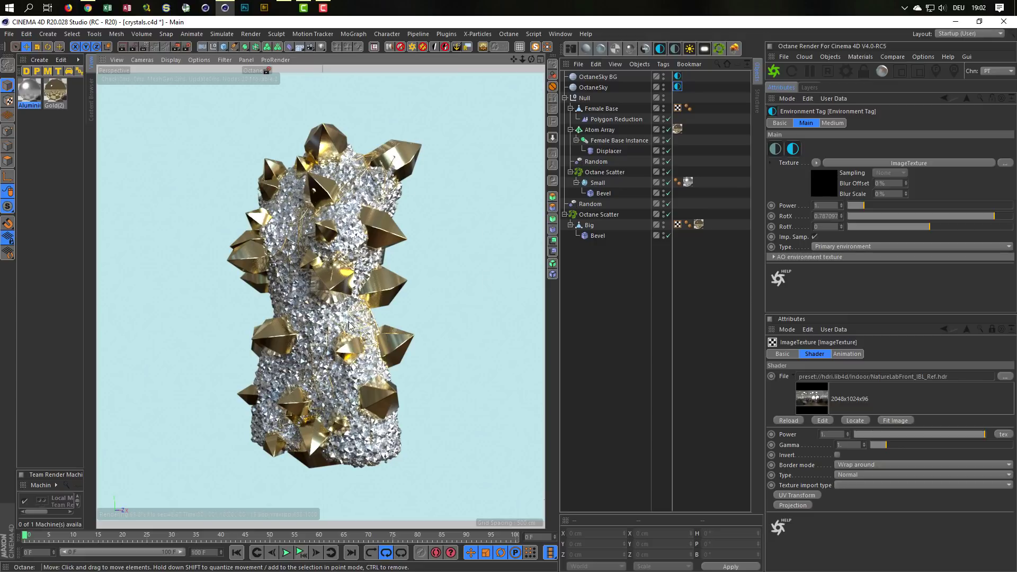
# Set the Aluminium(2) specular map float to about 0.73 and orbit to review the sculpture.
pyautogui.doubleClick(22, 91)
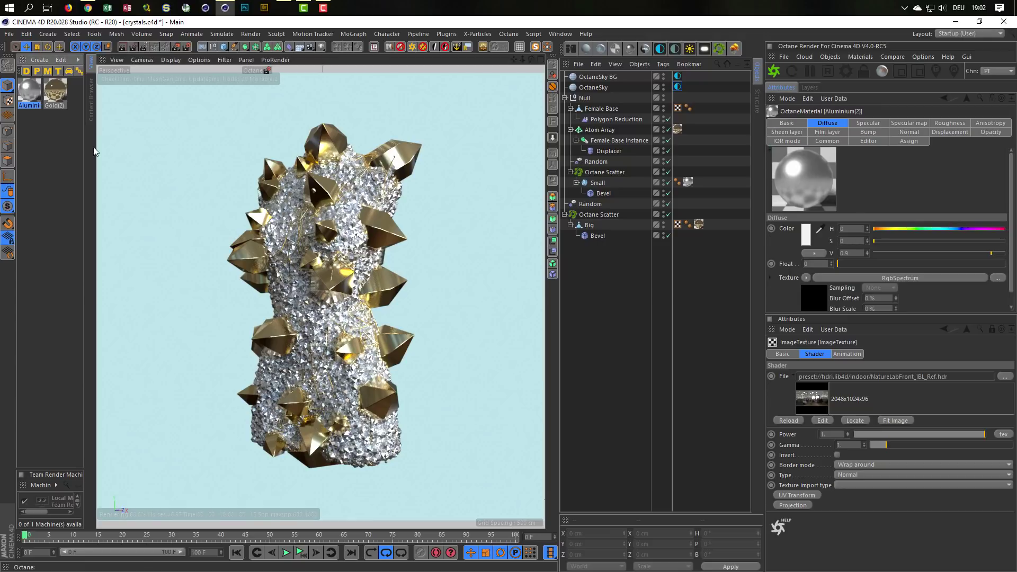
pyautogui.moveTo(427, 198); pyautogui.dragTo(637, 203)
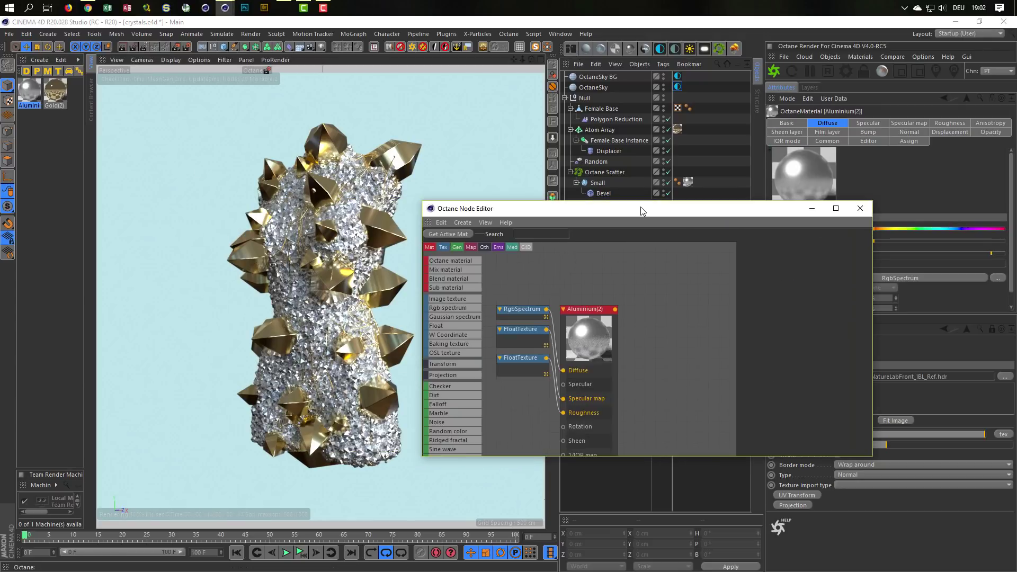
pyautogui.moveTo(521, 359); pyautogui.dragTo(512, 410)
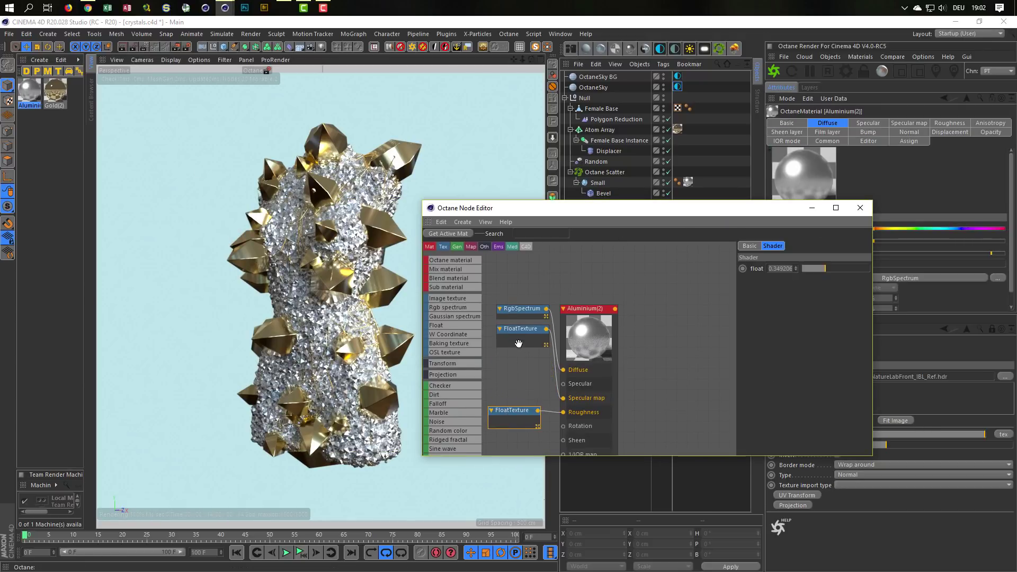
pyautogui.moveTo(521, 328); pyautogui.dragTo(508, 383)
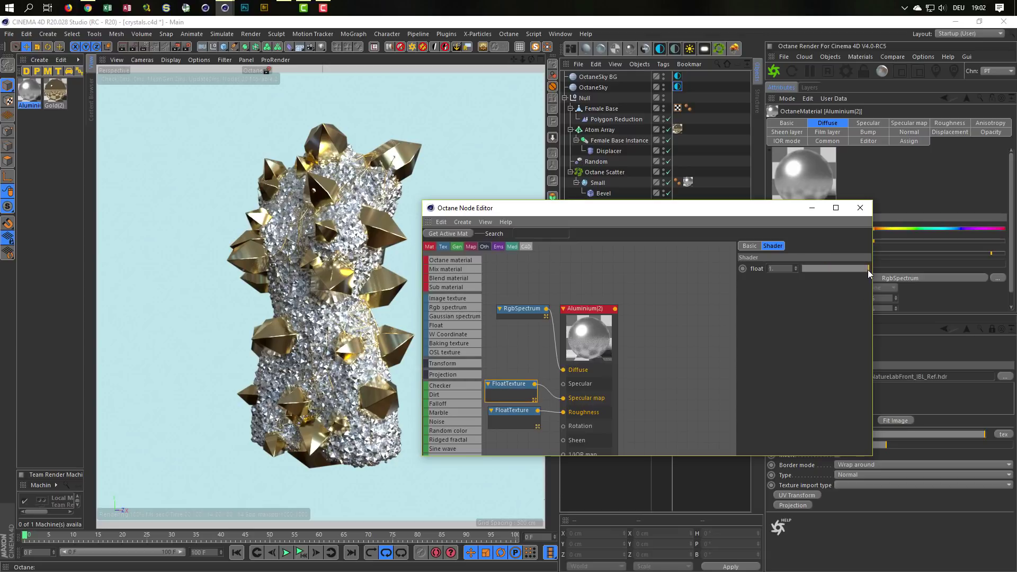
pyautogui.moveTo(868, 269)
pyautogui.mouseDown()
pyautogui.moveTo(832, 267)
pyautogui.moveTo(848, 271)
pyautogui.mouseUp()
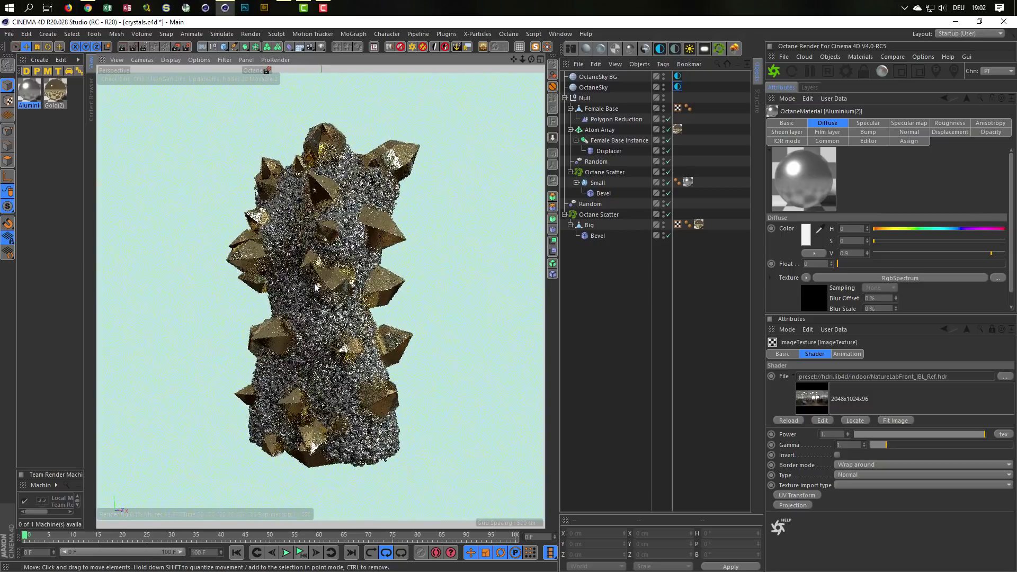
pyautogui.keyDown('alt'); pyautogui.moveTo(317, 281); pyautogui.dragTo(329, 283); pyautogui.keyUp('alt')
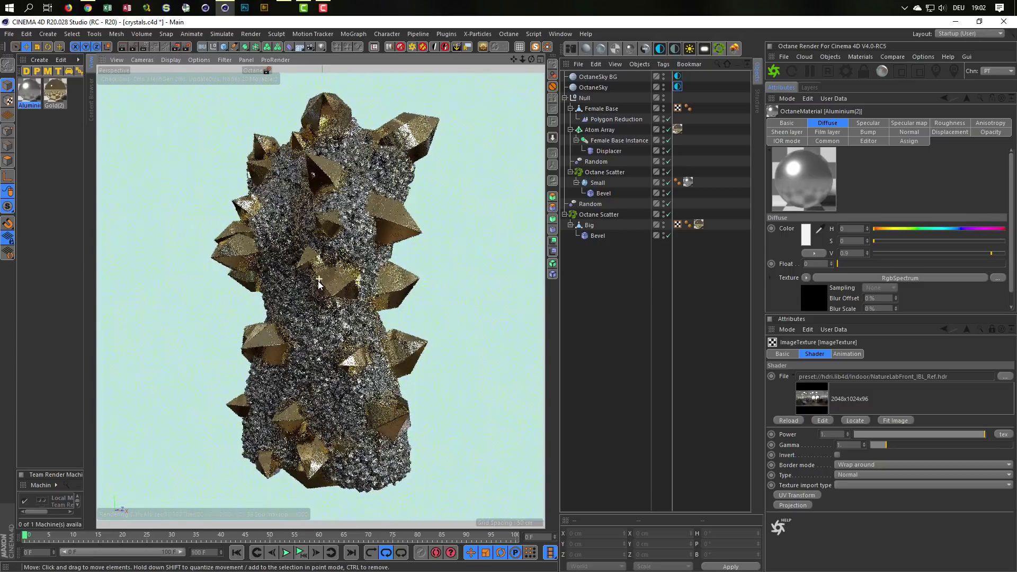
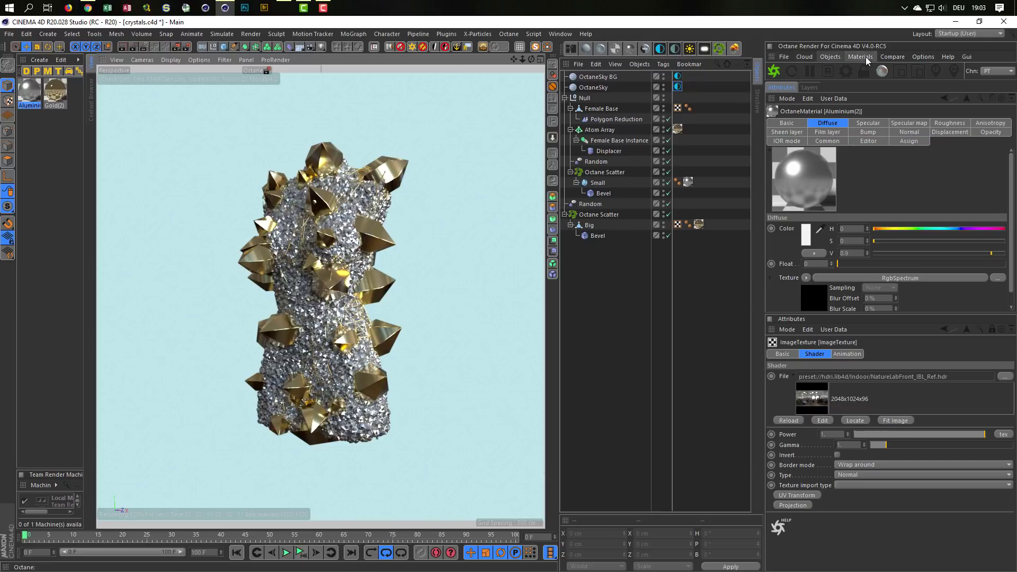
# Add an Octane camera to the scene from the Octane Objects menu.
pyautogui.click(922, 56)
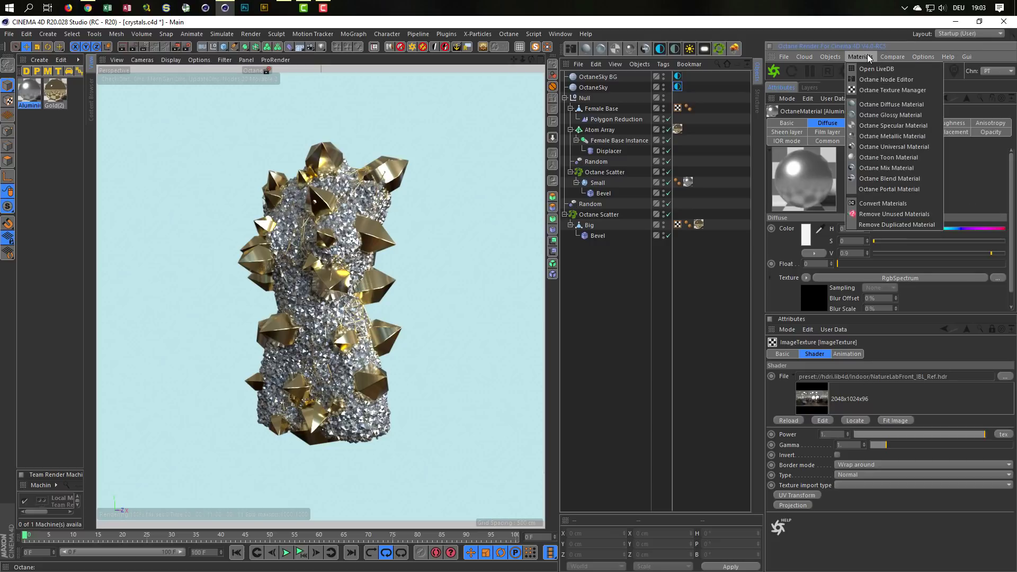
pyautogui.click(830, 56)
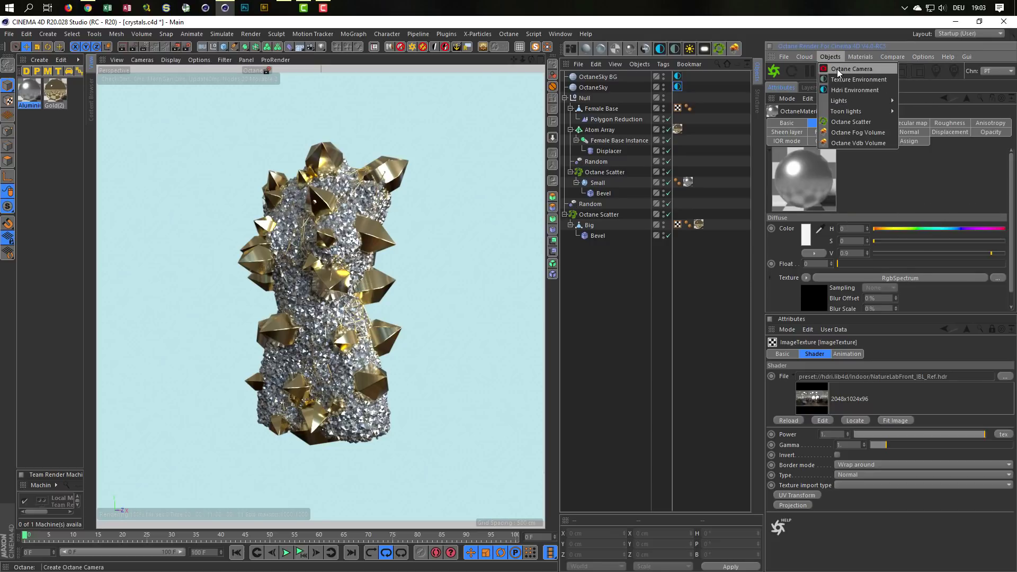
pyautogui.click(838, 69)
pyautogui.click(677, 77)
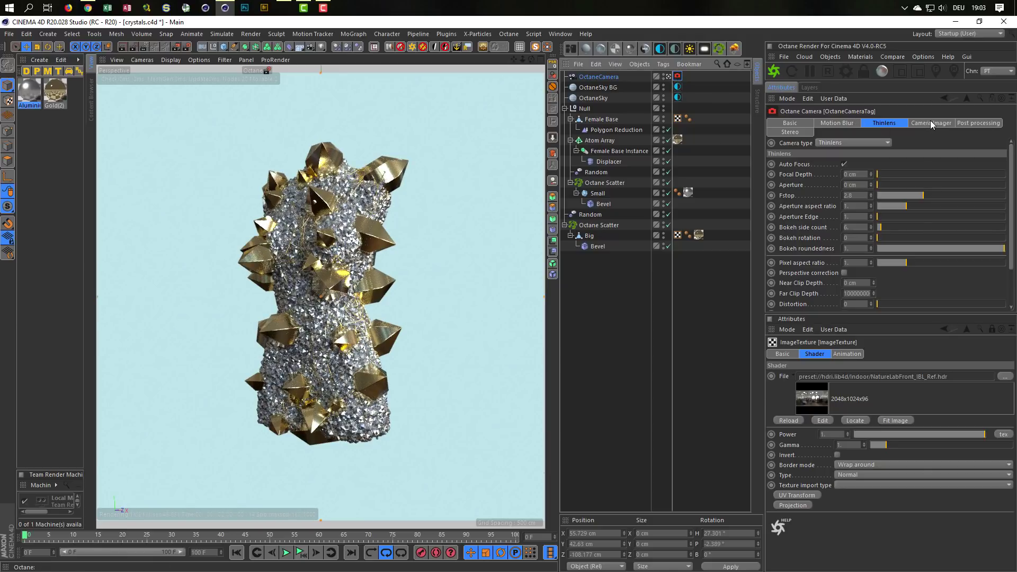
# Enable the camera's post-processing with raised glare and bloom power, then reframe the crystal.
pyautogui.click(971, 123)
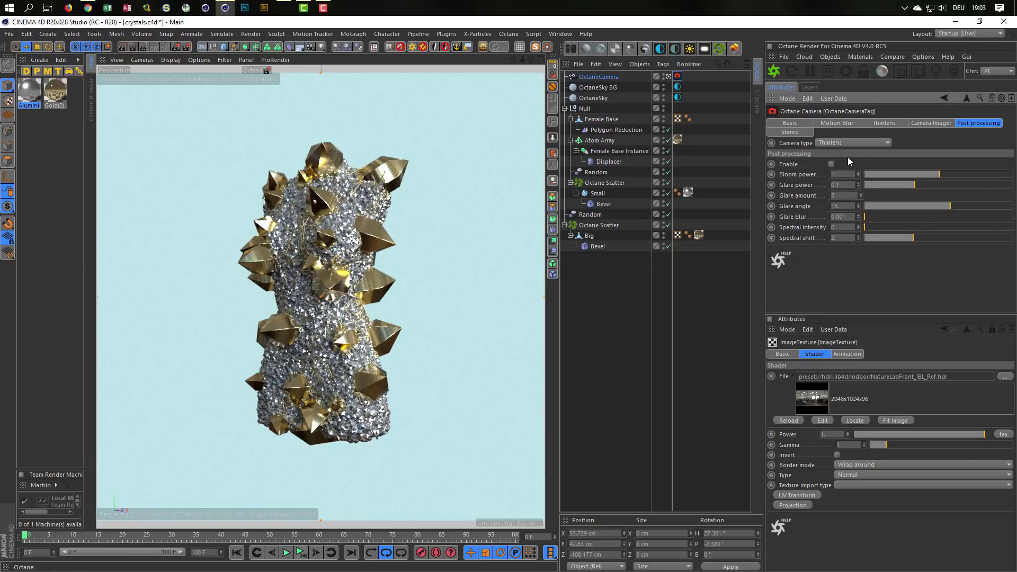
pyautogui.click(832, 164)
pyautogui.moveTo(915, 183)
pyautogui.mouseDown()
pyautogui.moveTo(971, 184)
pyautogui.moveTo(953, 185)
pyautogui.mouseUp()
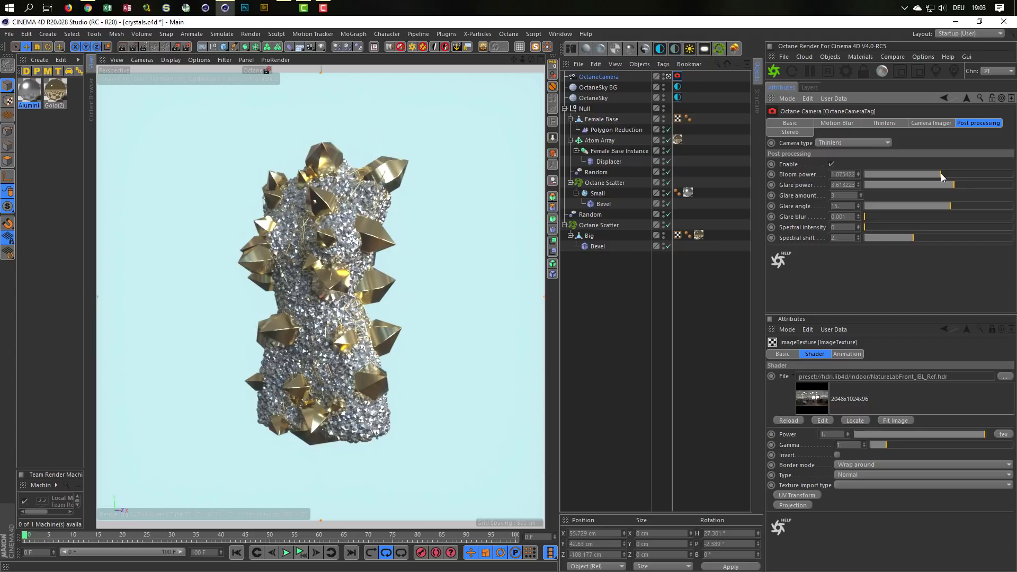
pyautogui.moveTo(941, 173)
pyautogui.mouseDown()
pyautogui.moveTo(978, 173)
pyautogui.moveTo(931, 180)
pyautogui.mouseUp()
pyautogui.click(831, 165)
pyautogui.click(832, 165)
pyautogui.click(832, 164)
pyautogui.click(832, 165)
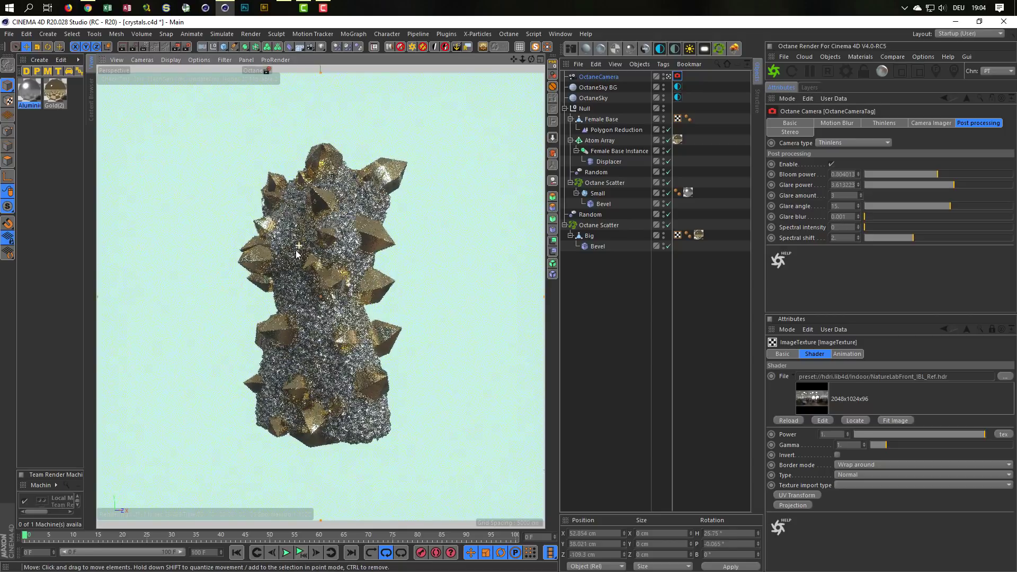
pyautogui.moveTo(262, 254)
pyautogui.keyDown('alt'); pyautogui.mouseDown()
pyautogui.moveTo(181, 259)
pyautogui.moveTo(373, 258)
pyautogui.moveTo(327, 269)
pyautogui.mouseUp(); pyautogui.keyUp('alt')
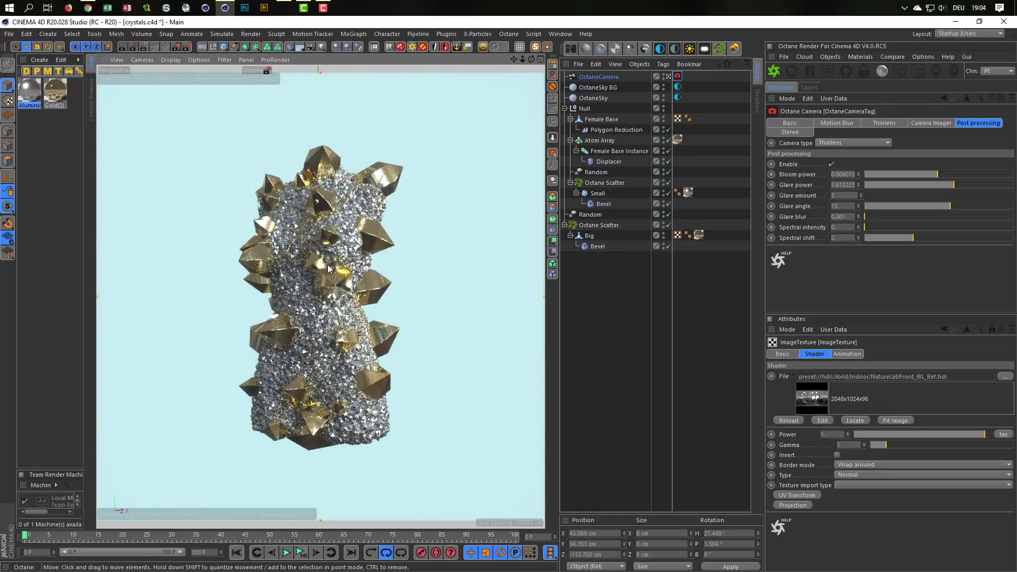
pyautogui.keyDown('alt'); pyautogui.moveTo(327, 268); pyautogui.dragTo(321, 256, button='right'); pyautogui.keyUp('alt')
pyautogui.keyDown('alt'); pyautogui.moveTo(320, 256); pyautogui.dragTo(313, 248, button='middle'); pyautogui.keyUp('alt')
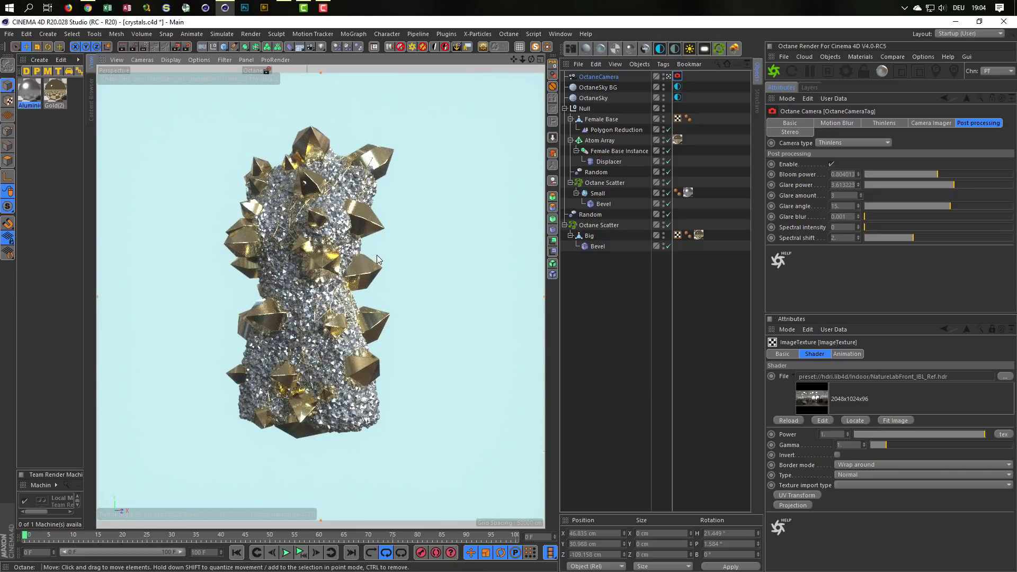
# Set the OctaneSky environment texture to the outdoor preset 14-Hamarikyu_Bridge_B_3k.hdr.
pyautogui.click(677, 97)
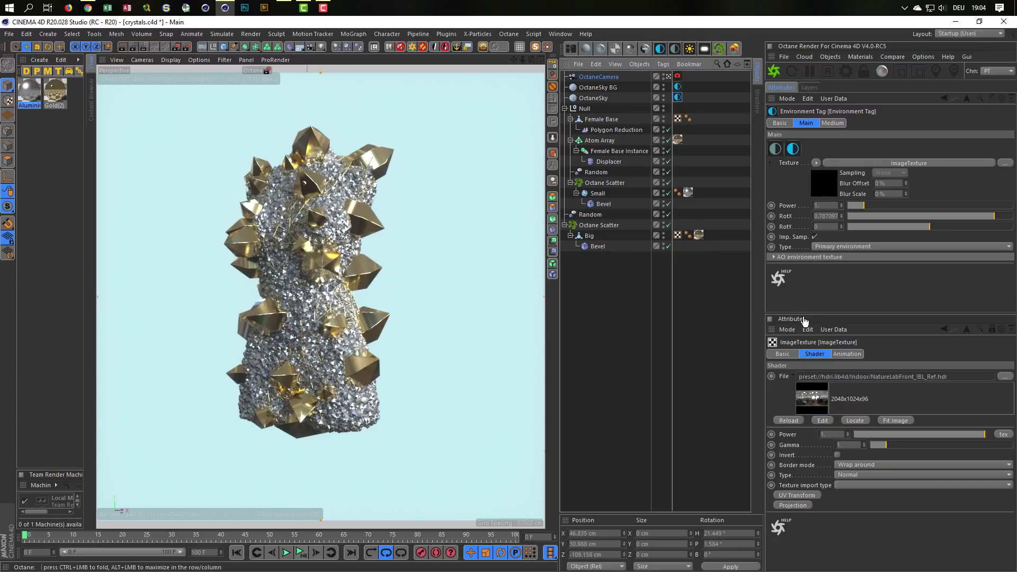
pyautogui.click(856, 420)
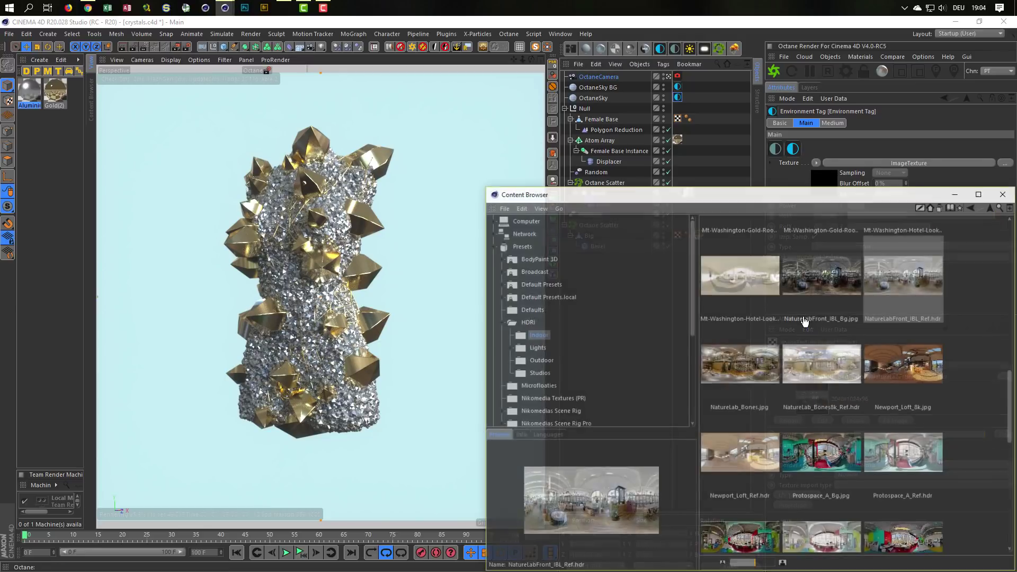
pyautogui.moveTo(754, 197); pyautogui.dragTo(540, 199)
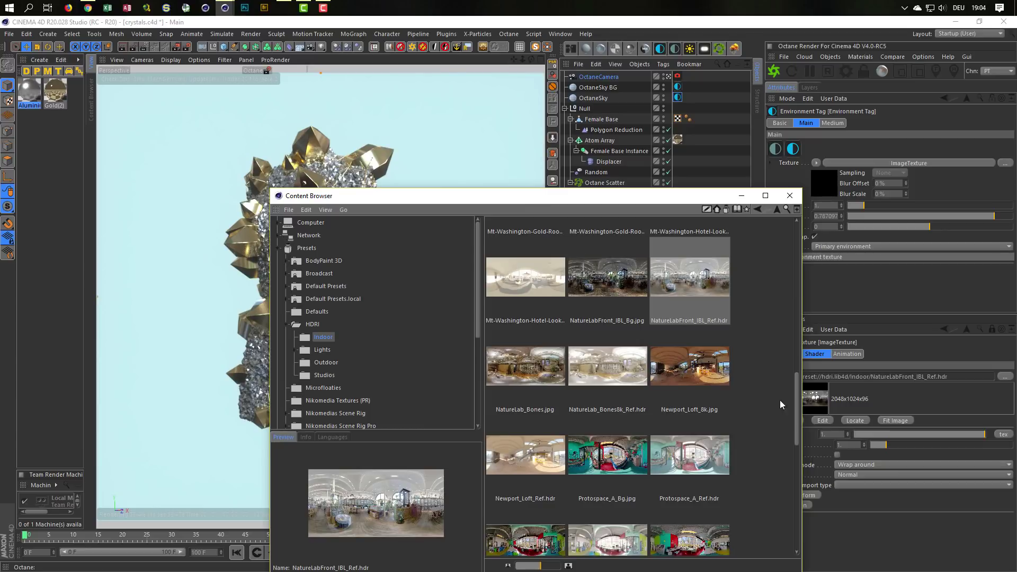
pyautogui.scroll(-2, 794, 403)
pyautogui.scroll(-3, 791, 453)
pyautogui.scroll(-2, 793, 453)
pyautogui.scroll(-2, 793, 469)
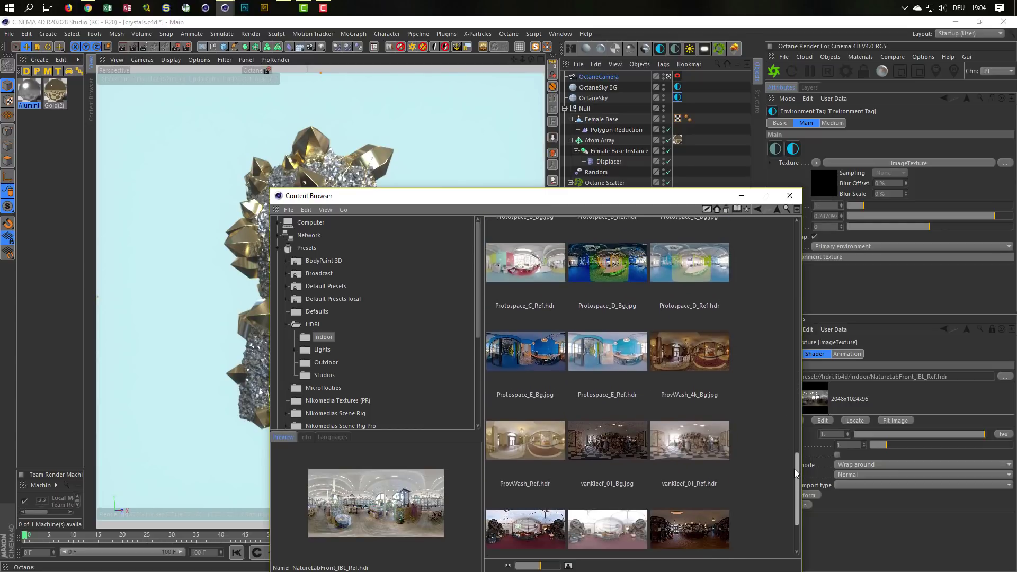
pyautogui.click(327, 364)
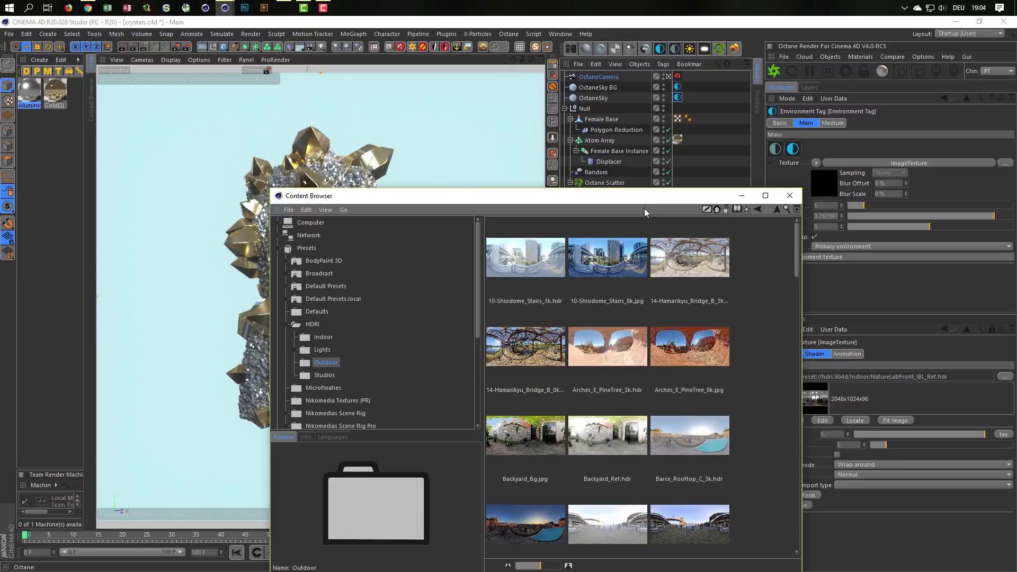
pyautogui.moveTo(645, 197); pyautogui.dragTo(652, 273)
pyautogui.click(706, 334)
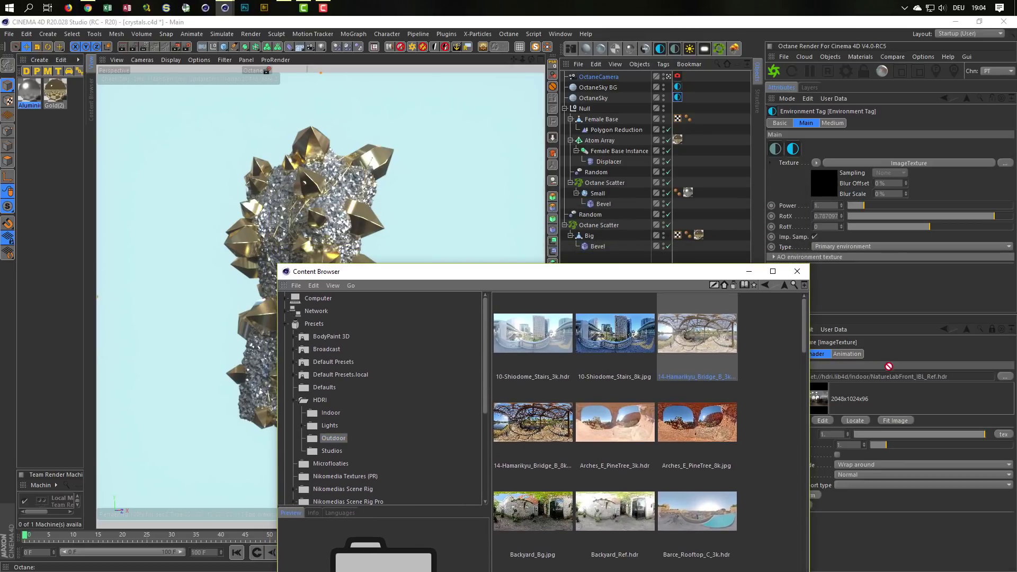
pyautogui.moveTo(904, 381); pyautogui.dragTo(904, 377)
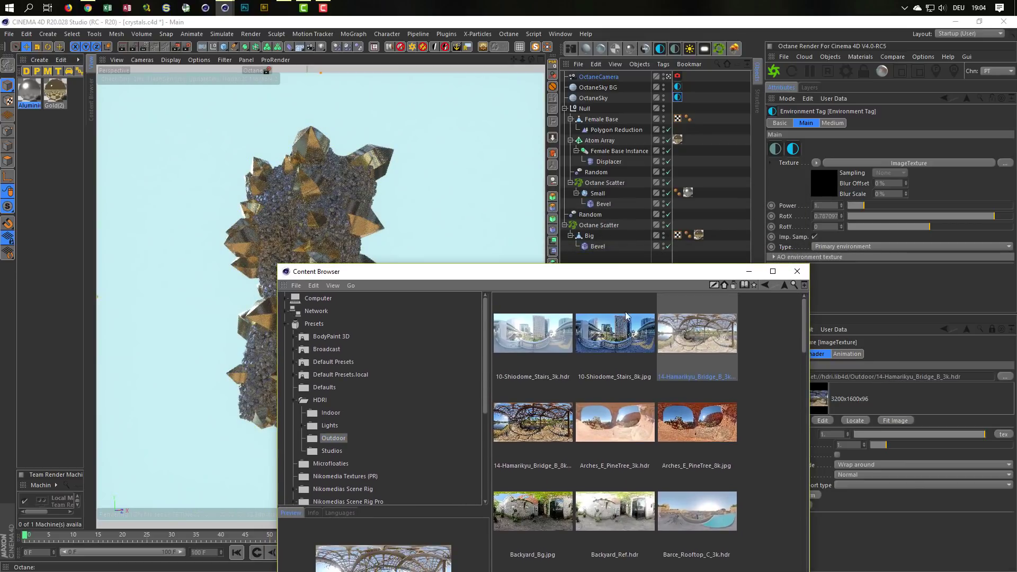
pyautogui.moveTo(596, 277); pyautogui.dragTo(638, 315)
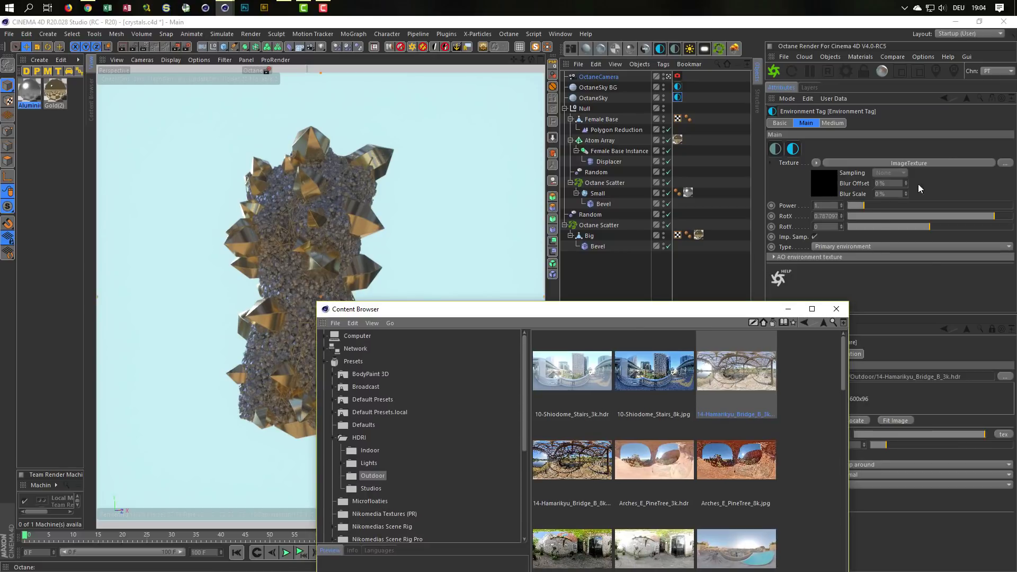
# Rotate the HDRI lighting to RotX about 0.27 with RotY set to 0, then check the view.
pyautogui.moveTo(995, 220); pyautogui.dragTo(927, 228)
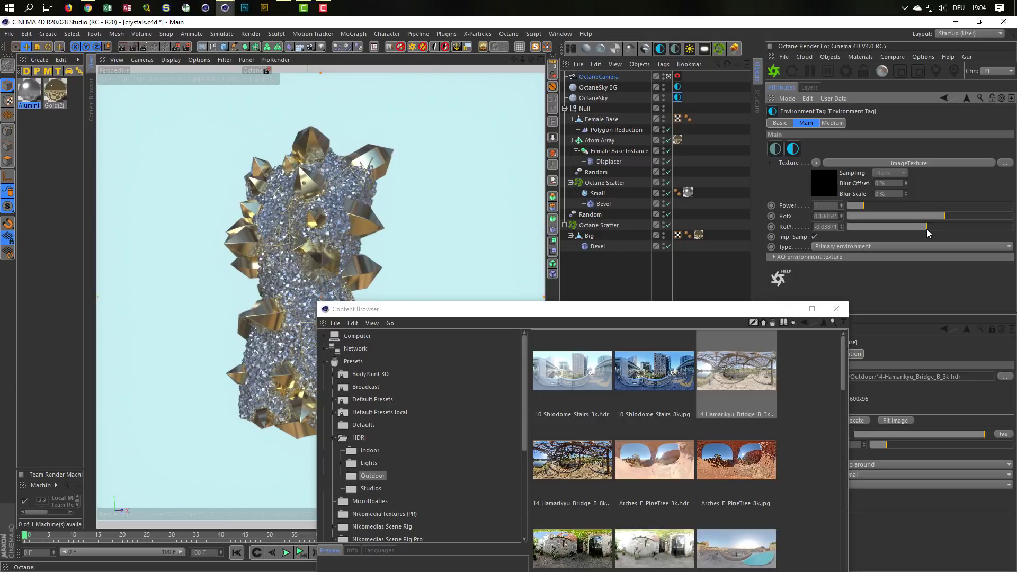
pyautogui.click(829, 227)
pyautogui.write('0')
pyautogui.press('Return')
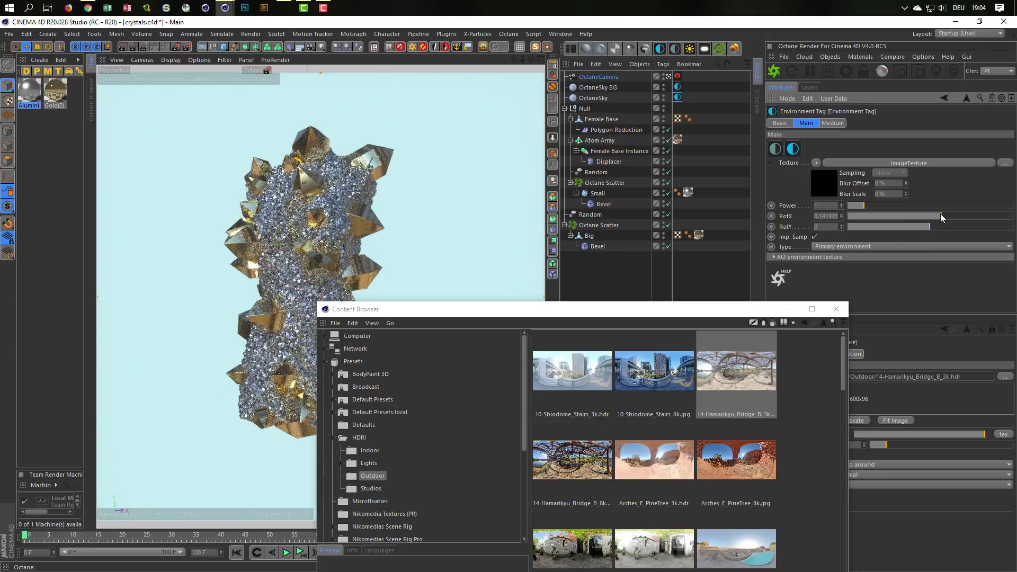
pyautogui.moveTo(942, 215); pyautogui.dragTo(886, 223)
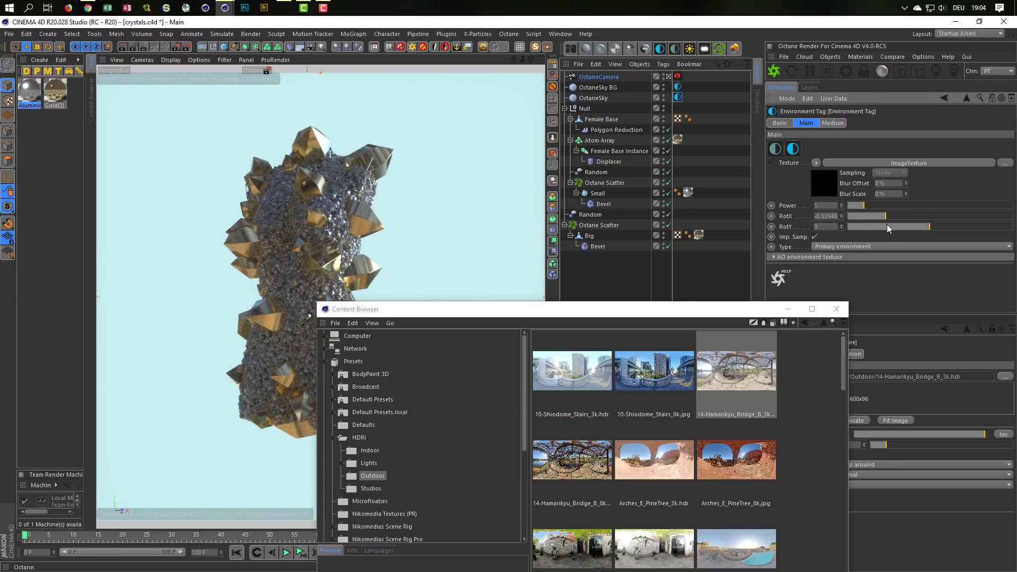
pyautogui.moveTo(886, 217); pyautogui.dragTo(868, 218)
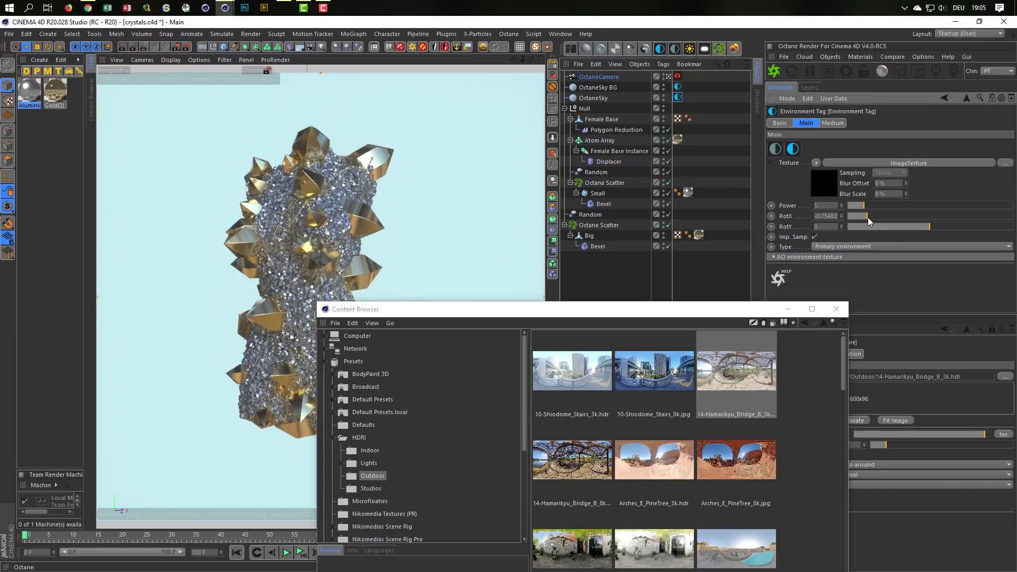
pyautogui.moveTo(868, 220)
pyautogui.mouseDown()
pyautogui.moveTo(838, 216)
pyautogui.moveTo(963, 225)
pyautogui.moveTo(952, 220)
pyautogui.mouseUp()
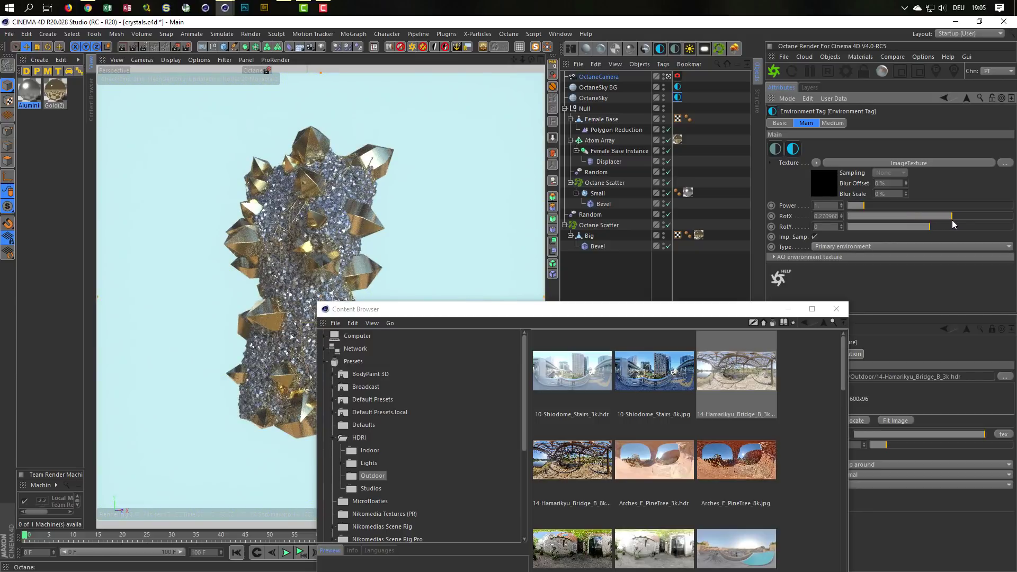
pyautogui.moveTo(681, 314); pyautogui.dragTo(806, 276)
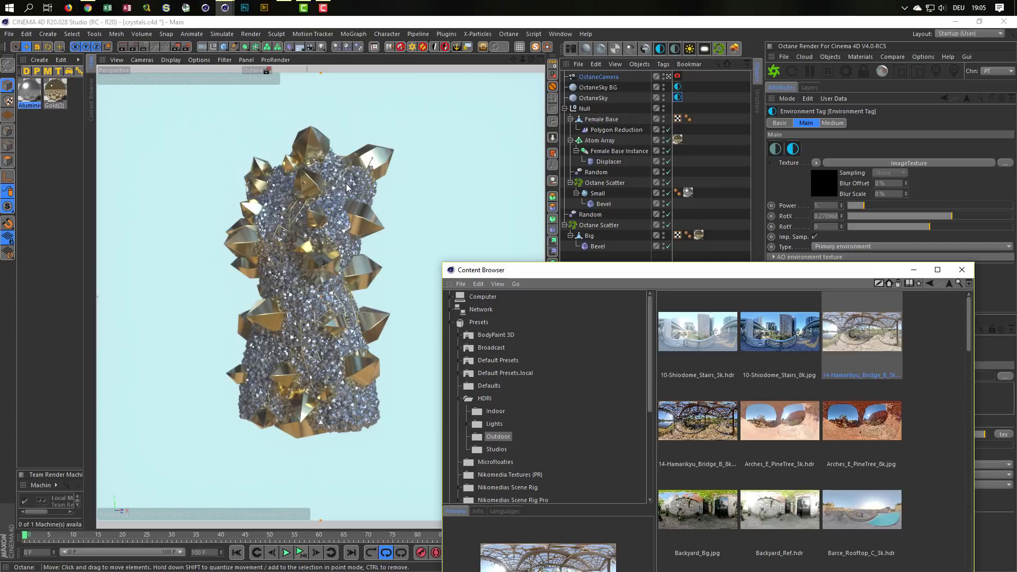
pyautogui.keyDown('alt'); pyautogui.moveTo(339, 219); pyautogui.dragTo(364, 220); pyautogui.keyUp('alt')
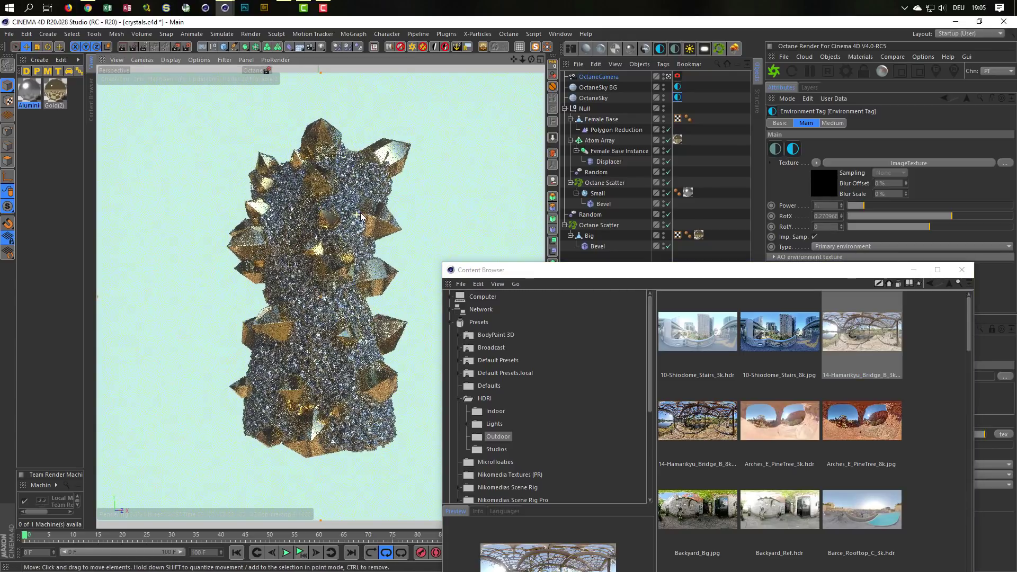
# Connect a new float texture node to Aluminium(2)'s Film Width in the node editor.
pyautogui.click(29, 90)
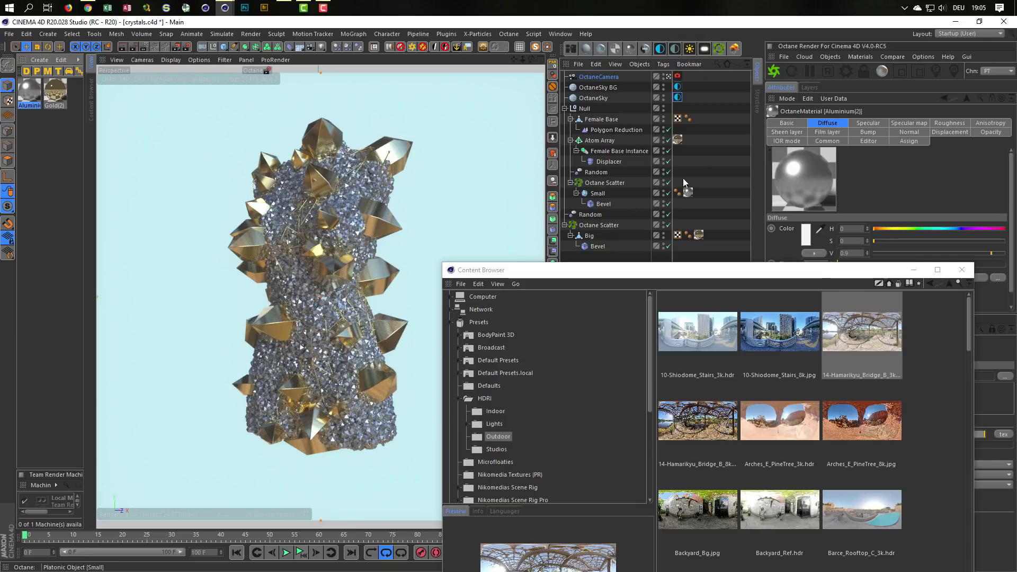
pyautogui.click(573, 54)
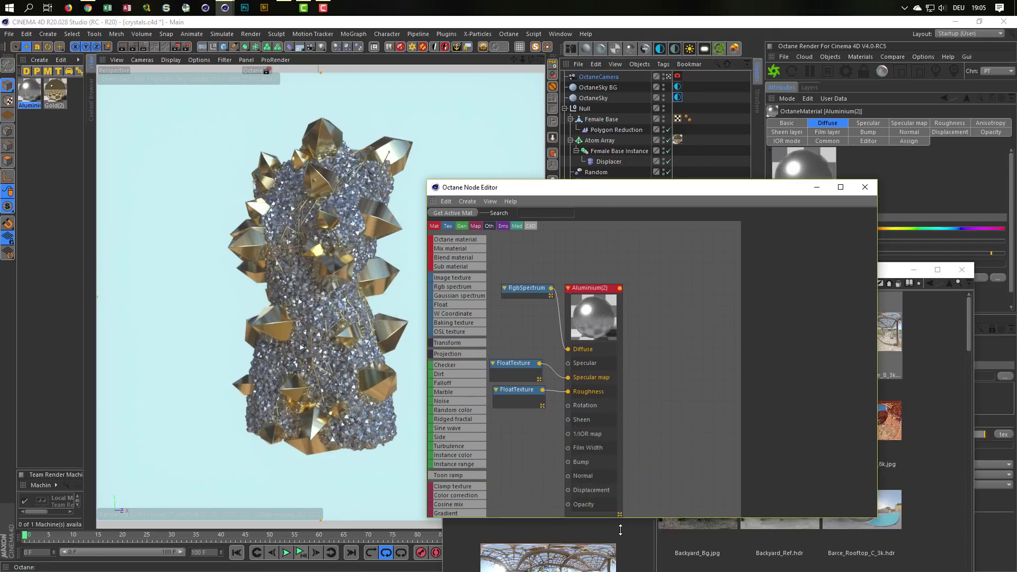
pyautogui.moveTo(622, 495); pyautogui.dragTo(622, 541)
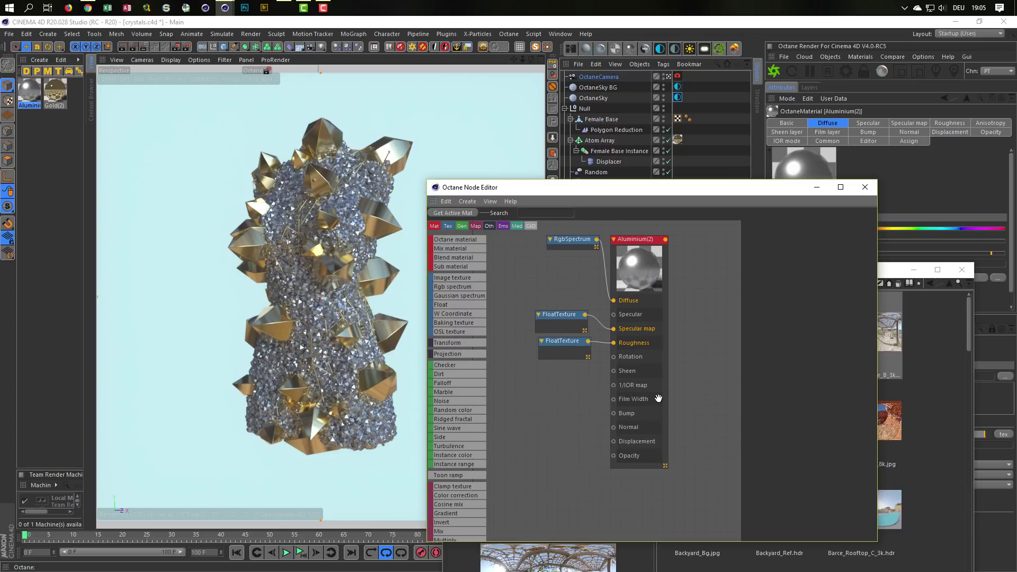
pyautogui.moveTo(446, 304); pyautogui.dragTo(532, 416)
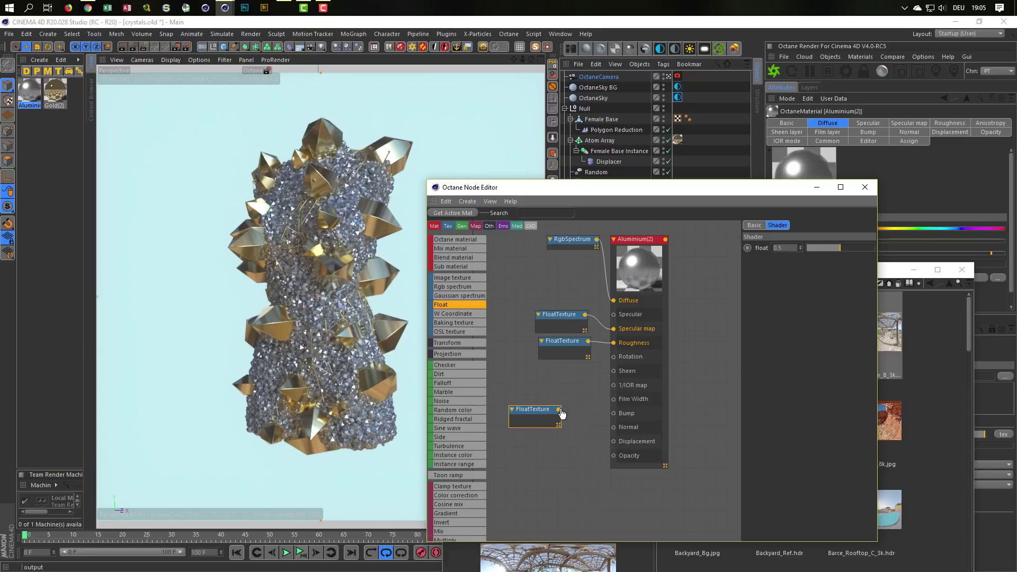
pyautogui.moveTo(559, 410); pyautogui.dragTo(613, 400)
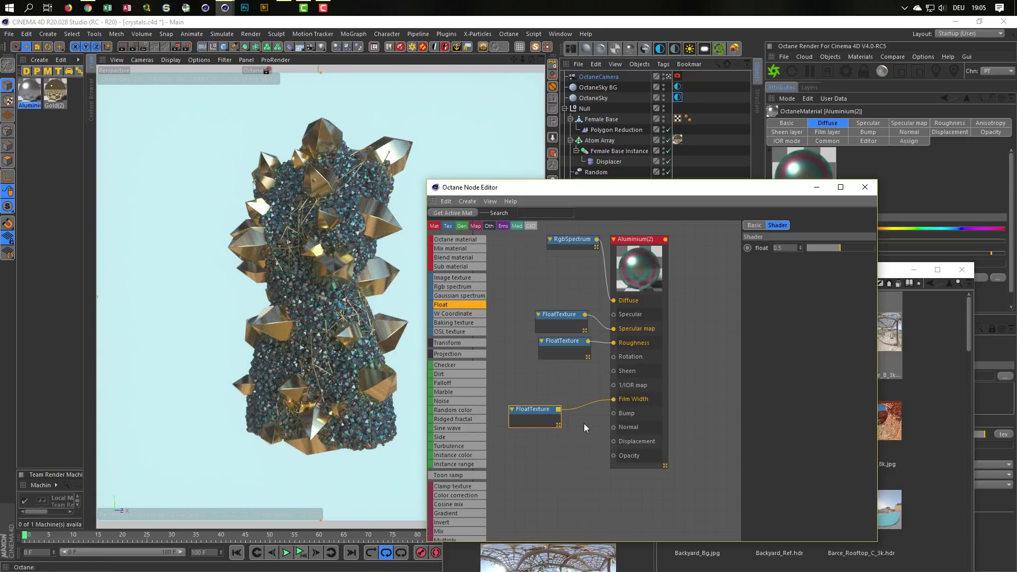
pyautogui.moveTo(548, 411); pyautogui.dragTo(564, 397)
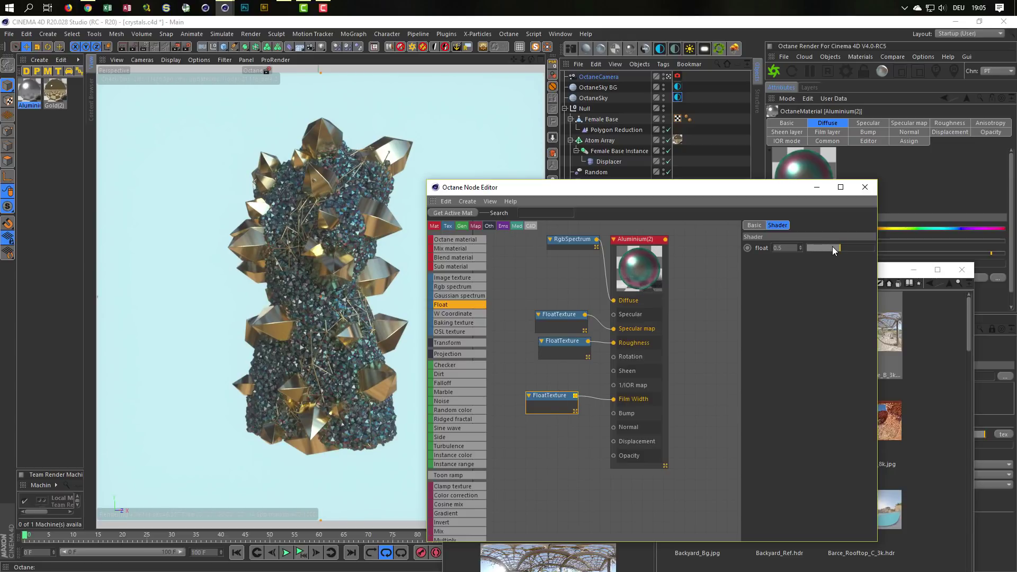
# Drag the film width float down to zero, then nudge it up to about 0.0108.
pyautogui.moveTo(837, 247); pyautogui.dragTo(832, 249)
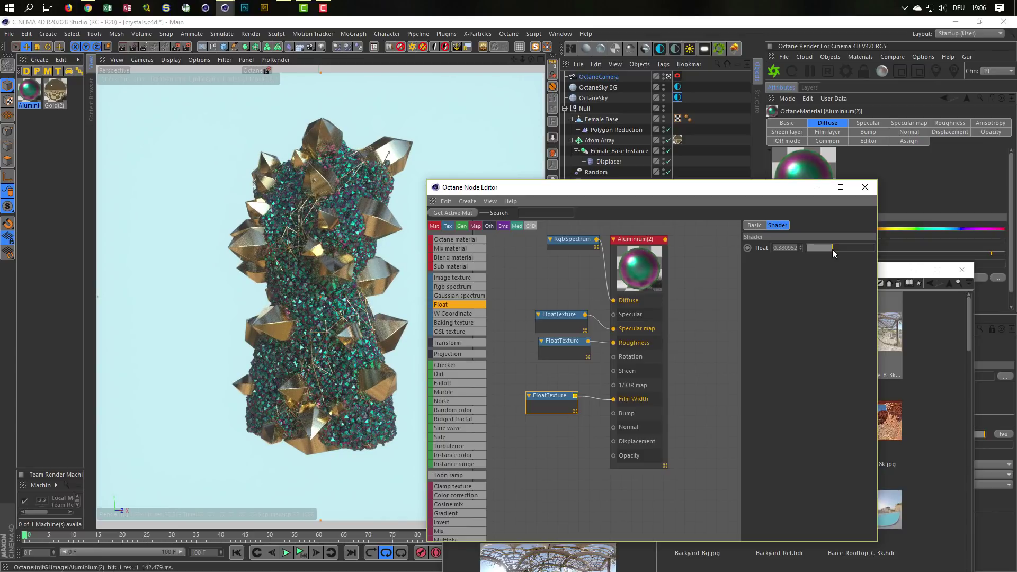
pyautogui.moveTo(831, 250); pyautogui.dragTo(807, 250)
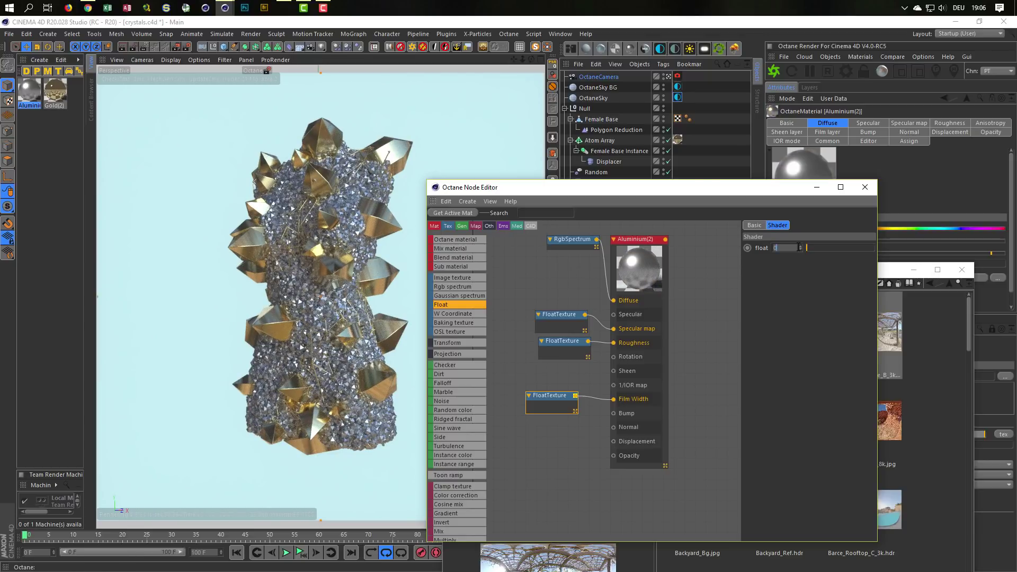
pyautogui.click(800, 247)
pyautogui.click(801, 247)
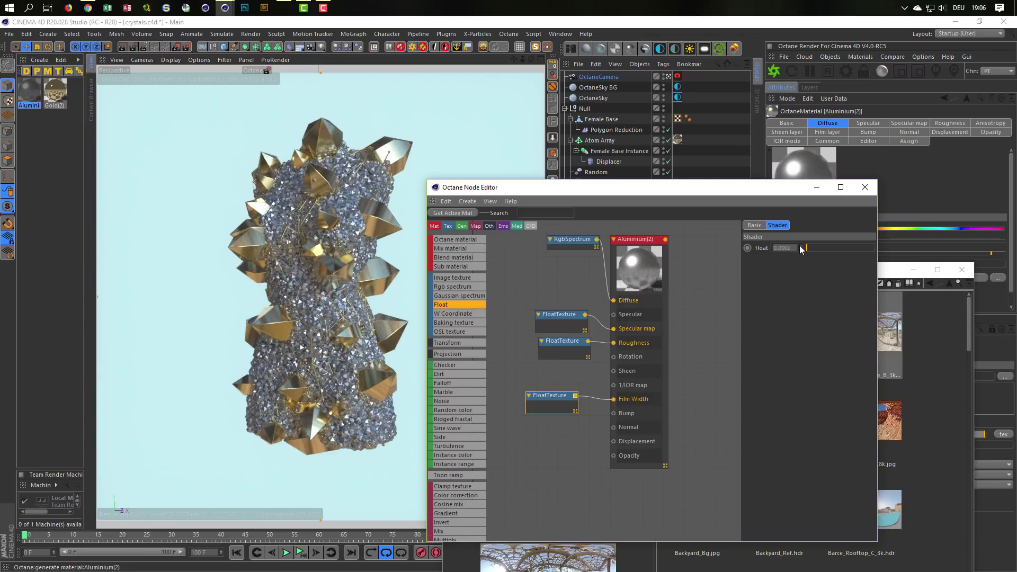
pyautogui.click(801, 248)
pyautogui.click(801, 248)
pyautogui.click(801, 248)
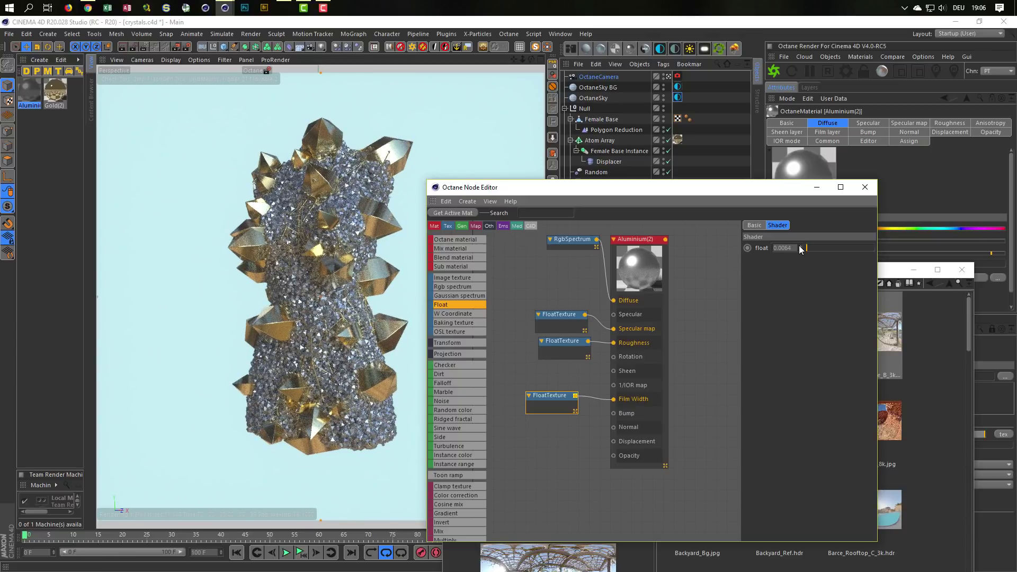
pyautogui.click(801, 248)
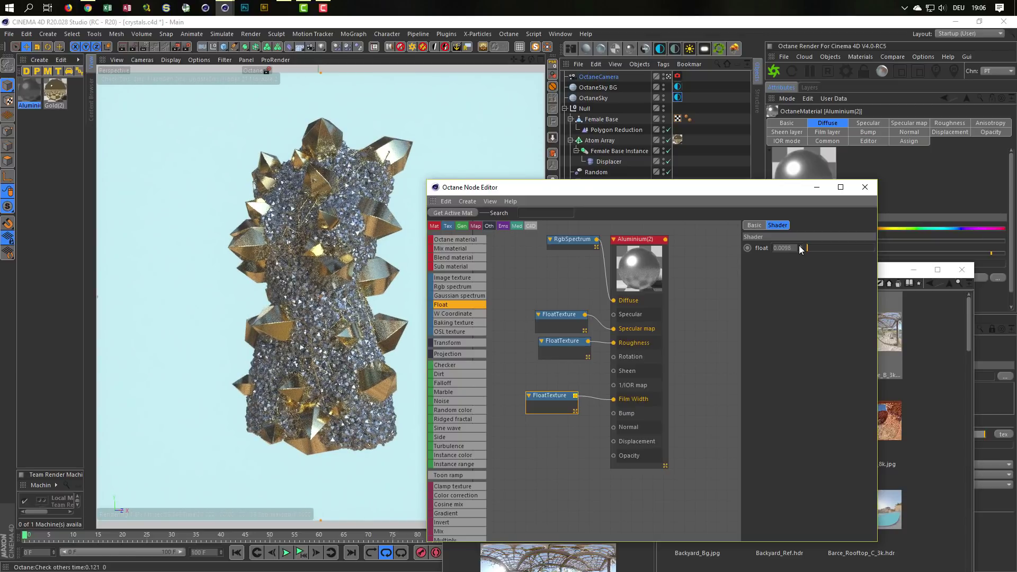
pyautogui.click(800, 248)
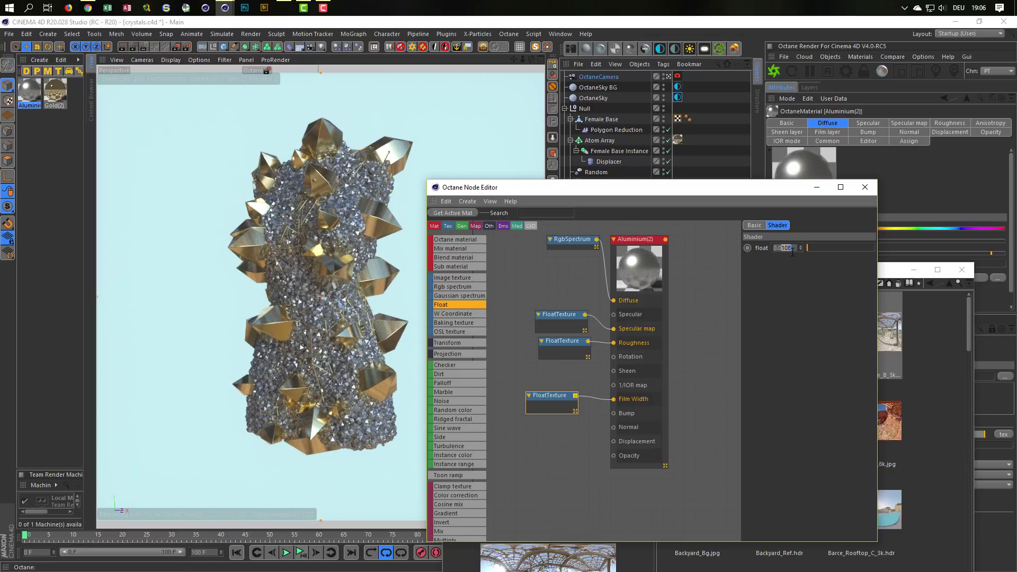
# Test Aluminium(2) film width values 0.1 and 0.01.
pyautogui.doubleClick(798, 248)
pyautogui.write('0.1')
pyautogui.press('Return')
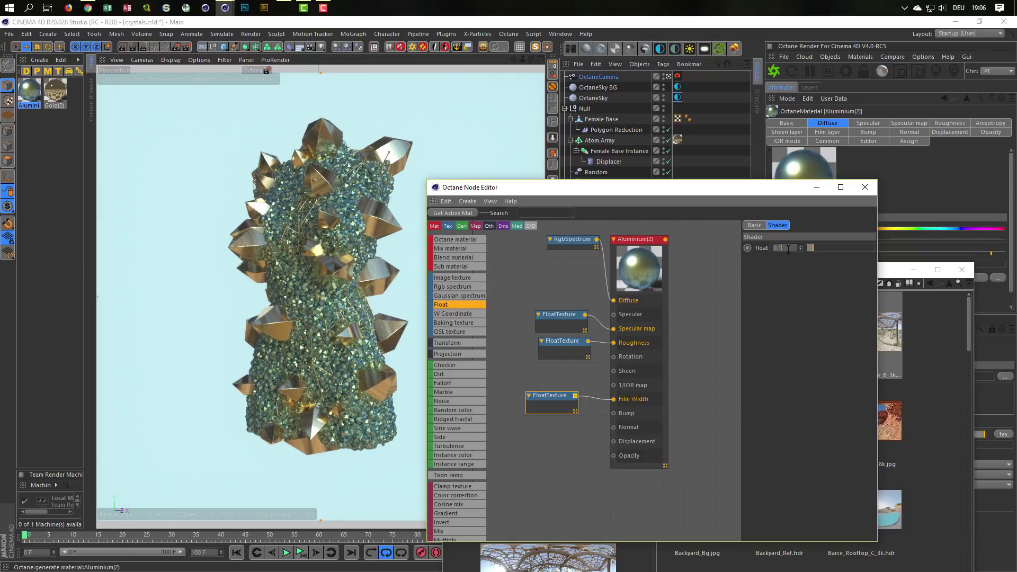
pyautogui.doubleClick(789, 249)
pyautogui.write('0.01')
pyautogui.press('Return')
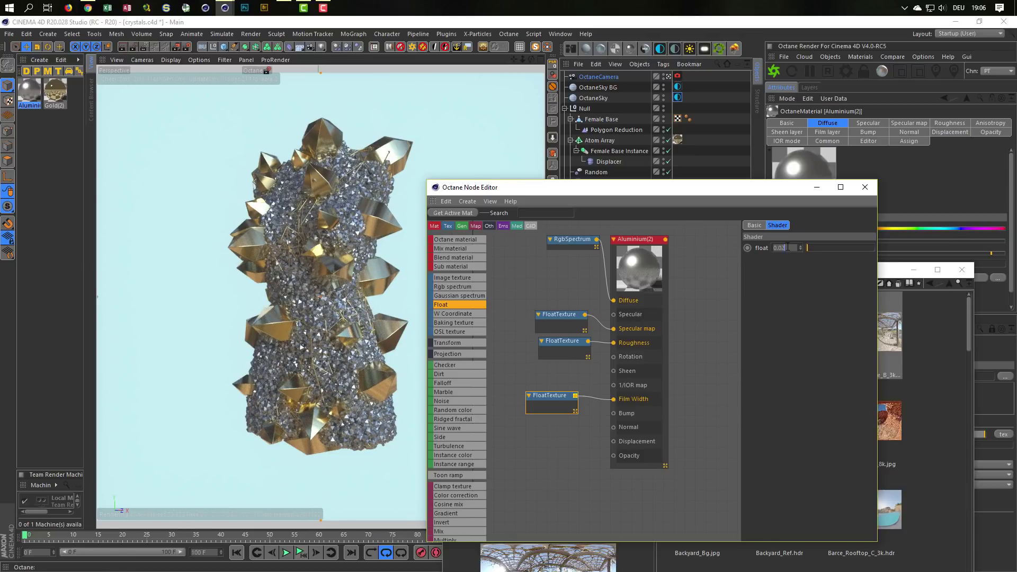
# Try film widths 0.02, 0.15 and 15, then settle on 0.015.
pyautogui.press('Return')
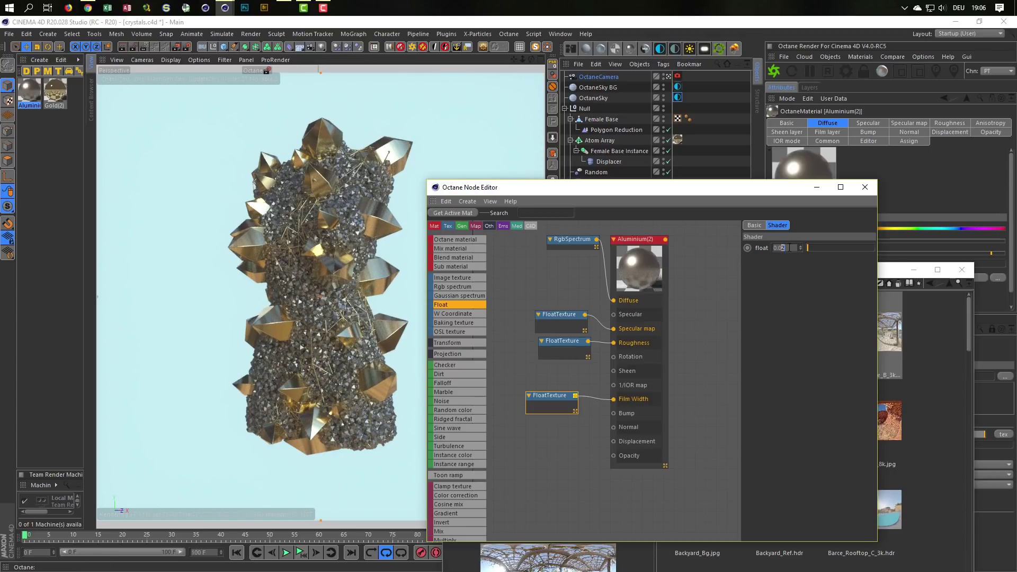
pyautogui.press('Return')
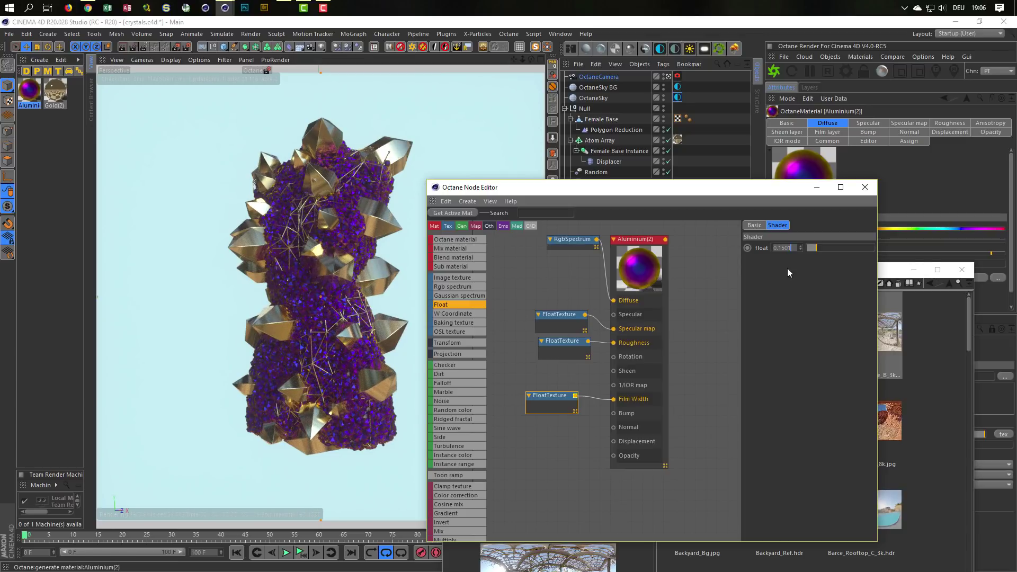
pyautogui.write('15.')
pyautogui.press('Return')
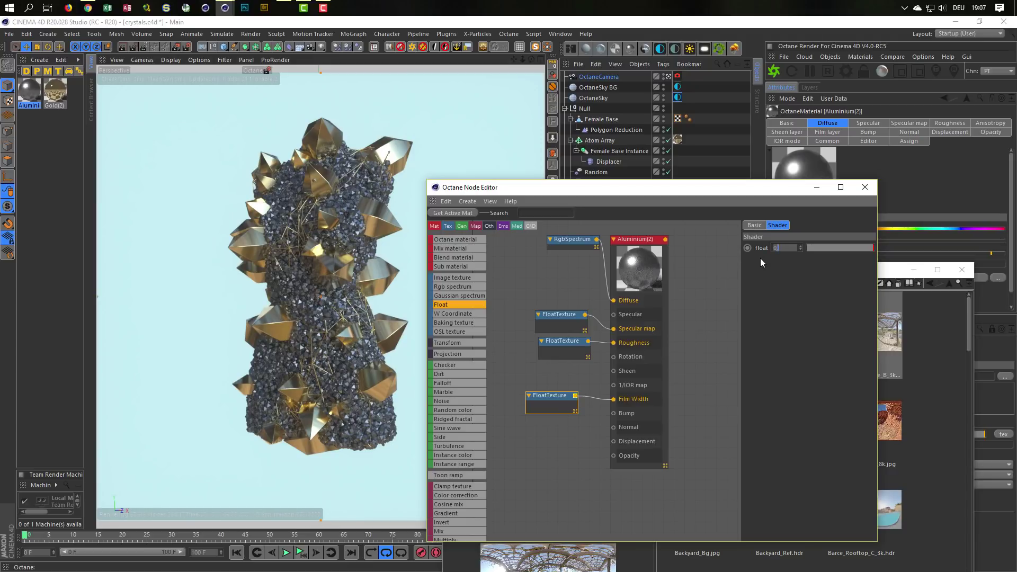
pyautogui.write('0.15')
pyautogui.press('Return')
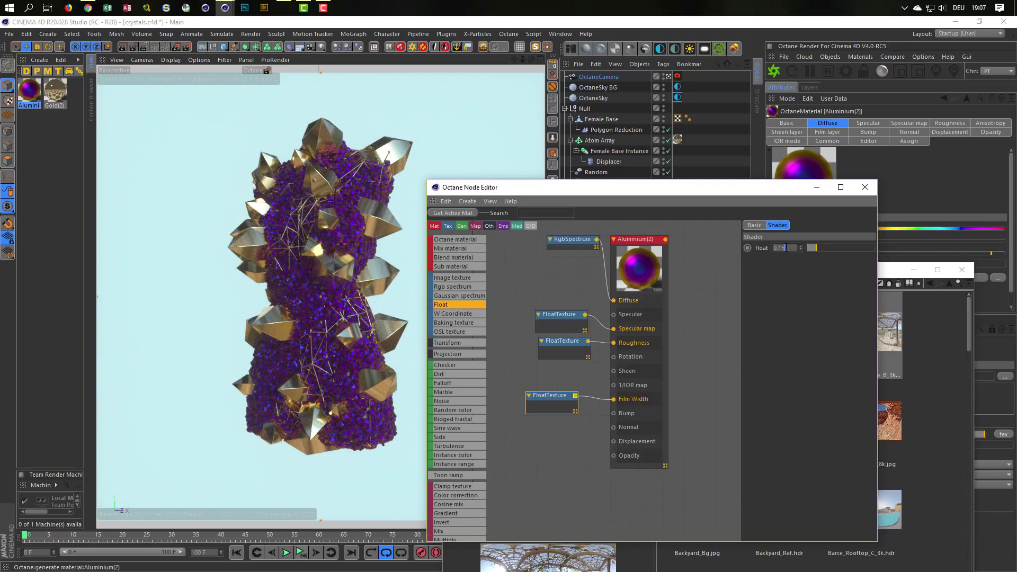
pyautogui.doubleClick(786, 248)
pyautogui.write('0.015')
pyautogui.press('Return')
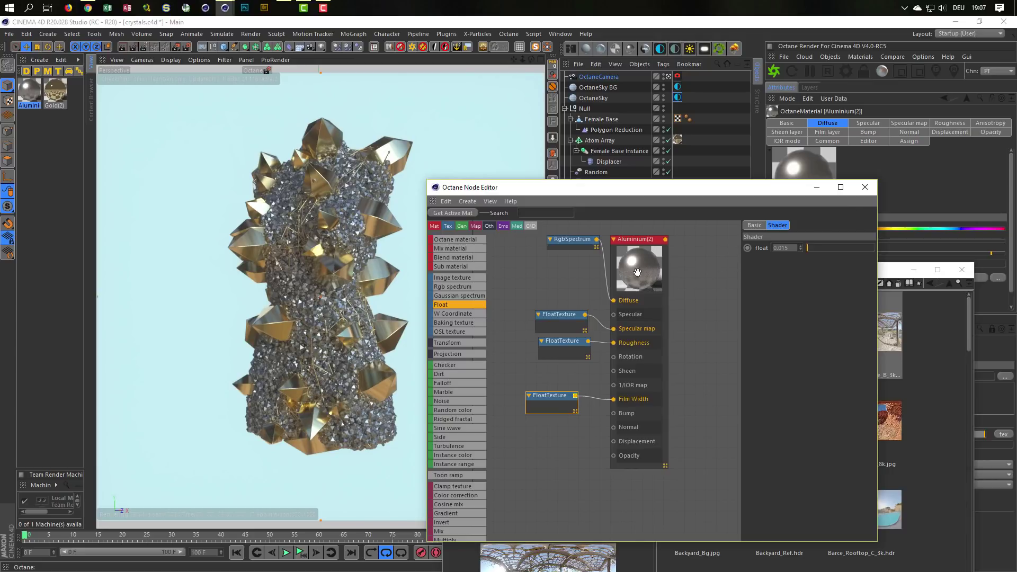
# Lower Aluminium(2)'s film IOR to about 1.13 on its Film layer settings.
pyautogui.click(638, 239)
pyautogui.click(769, 261)
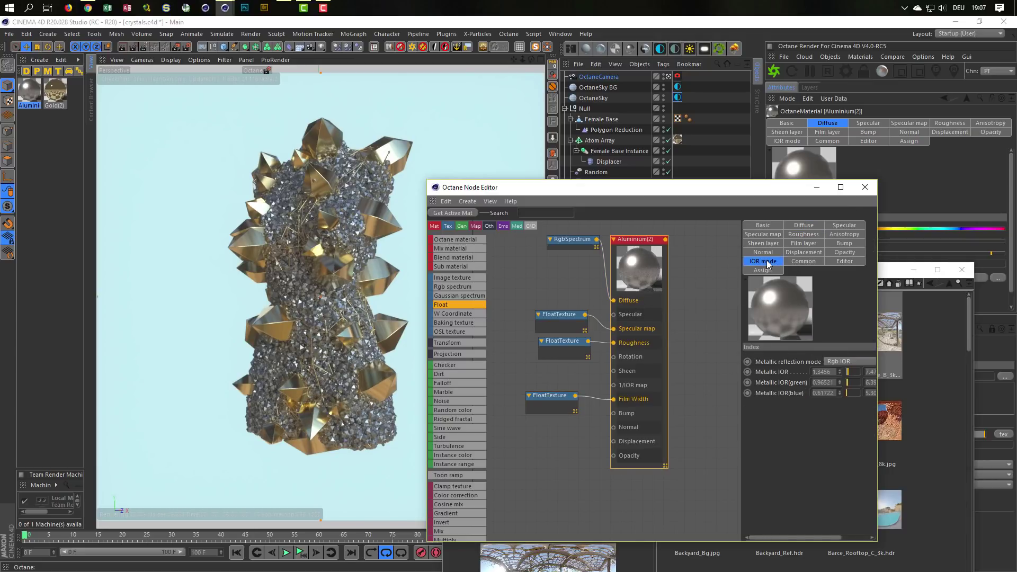
pyautogui.click(804, 243)
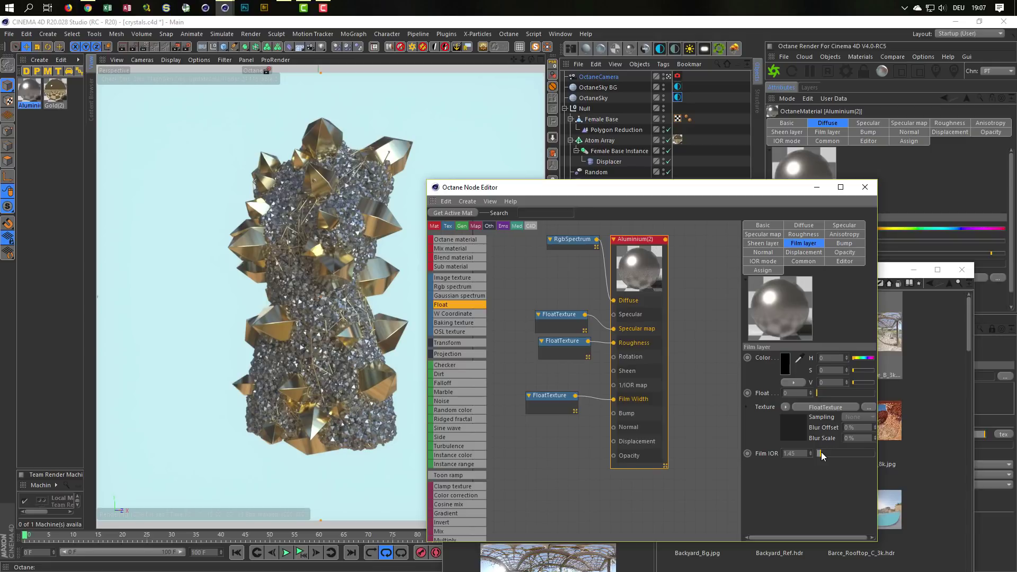
pyautogui.moveTo(822, 454)
pyautogui.mouseDown()
pyautogui.moveTo(849, 447)
pyautogui.moveTo(821, 452)
pyautogui.mouseUp()
pyautogui.moveTo(820, 453); pyautogui.dragTo(818, 454)
# Adjust the roughness float value and close the node editor.
pyautogui.moveTo(558, 352); pyautogui.dragTo(561, 351)
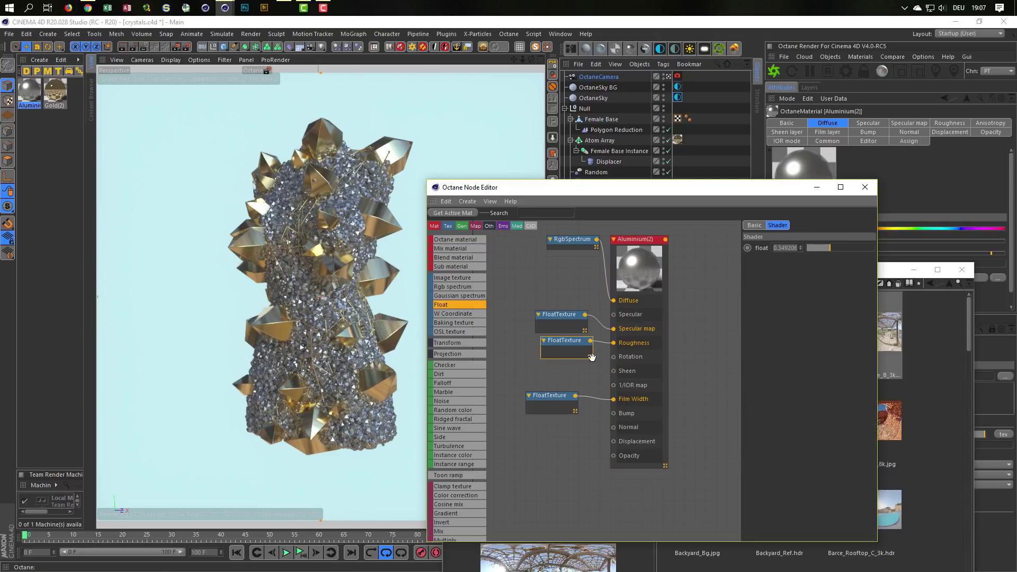
pyautogui.moveTo(832, 250); pyautogui.dragTo(838, 247)
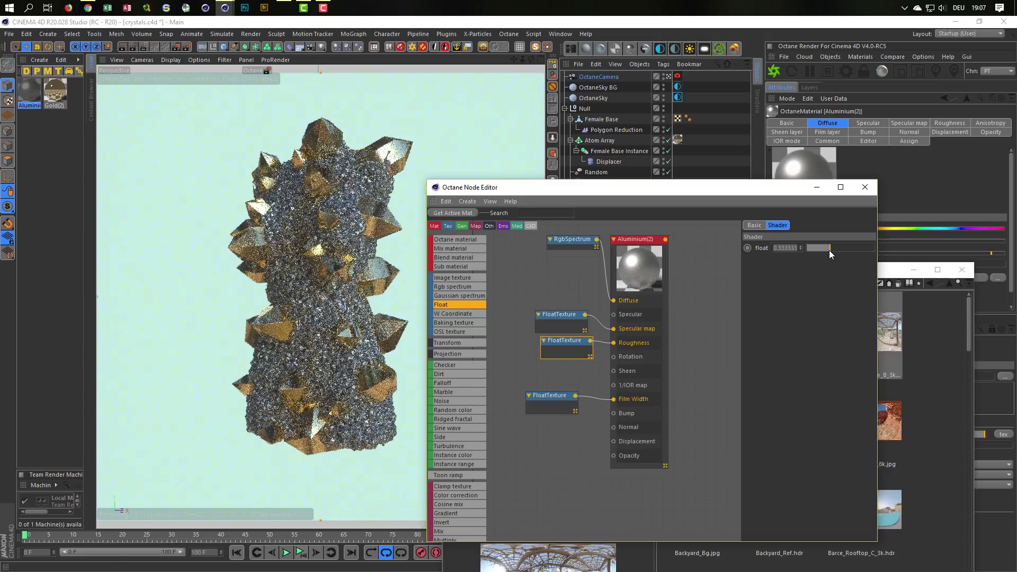
pyautogui.click(865, 187)
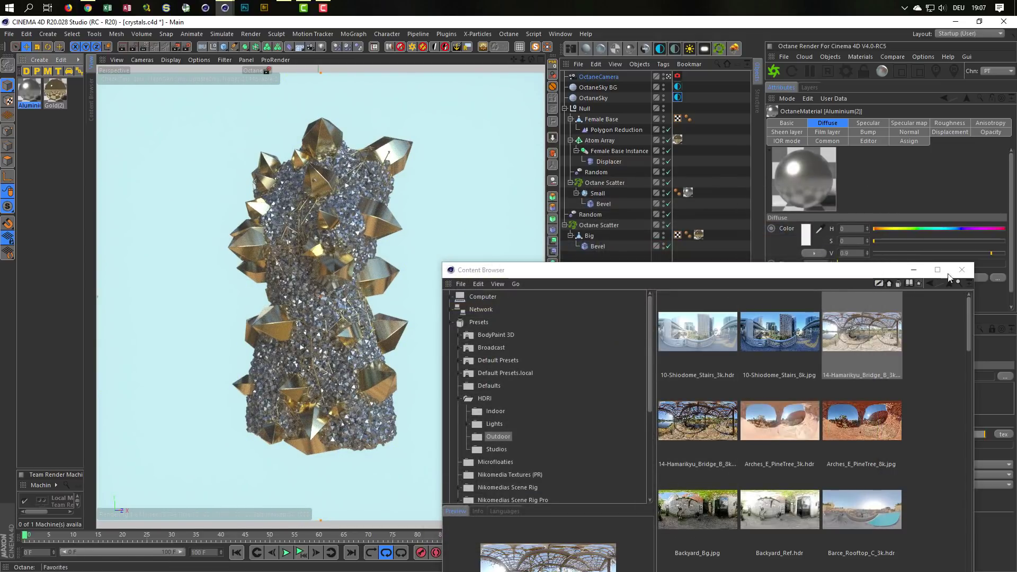
# Orbit and zoom in on the crystal sculpture, then bring up Octane Settings.
pyautogui.keyDown('alt'); pyautogui.moveTo(315, 272); pyautogui.dragTo(334, 259); pyautogui.keyUp('alt')
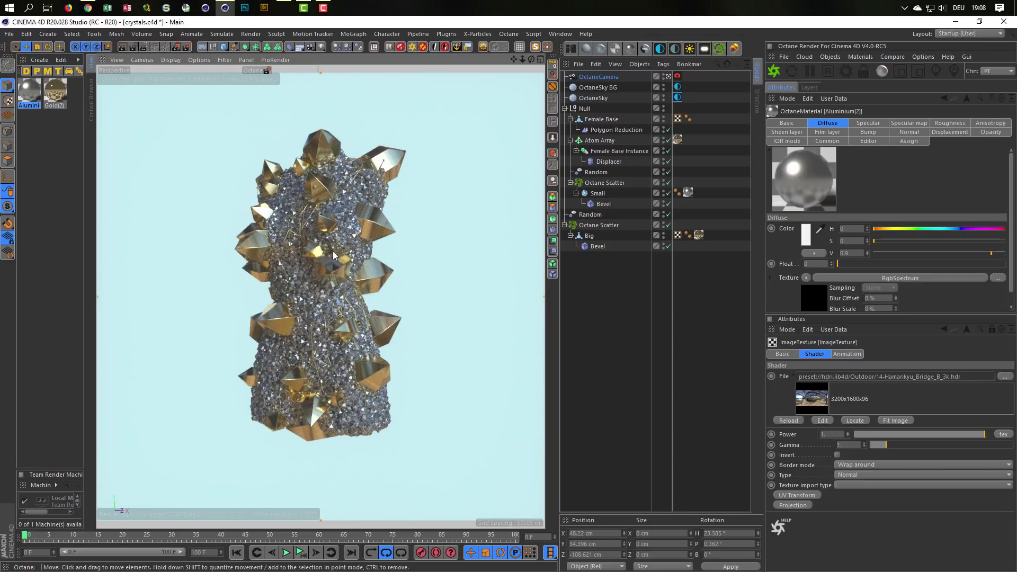
pyautogui.scroll(3, 334, 256)
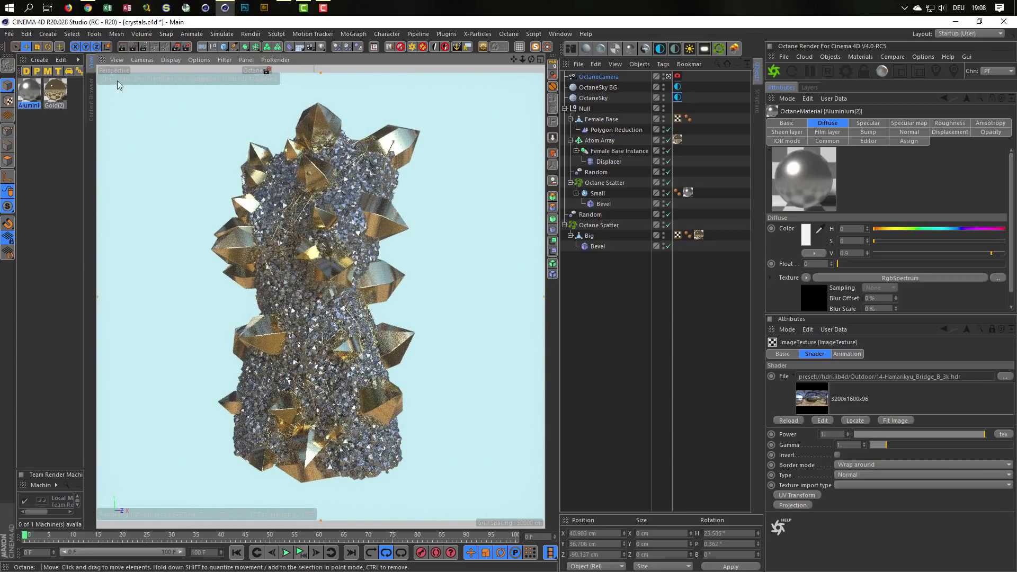
pyautogui.click(846, 71)
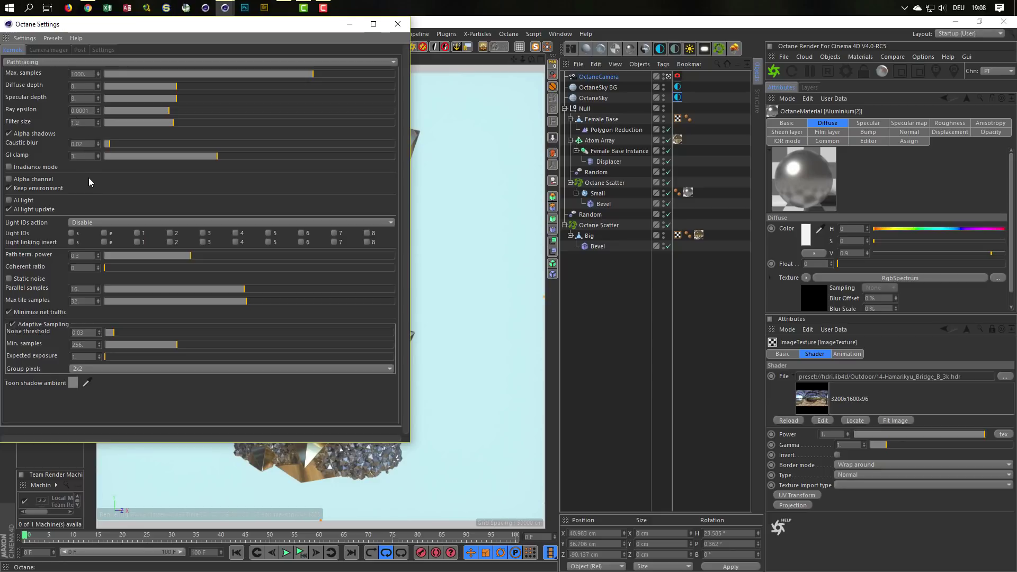
# Enable the Octane camera's Camera Imager and AI denoiser, then stop the live render.
pyautogui.click(49, 51)
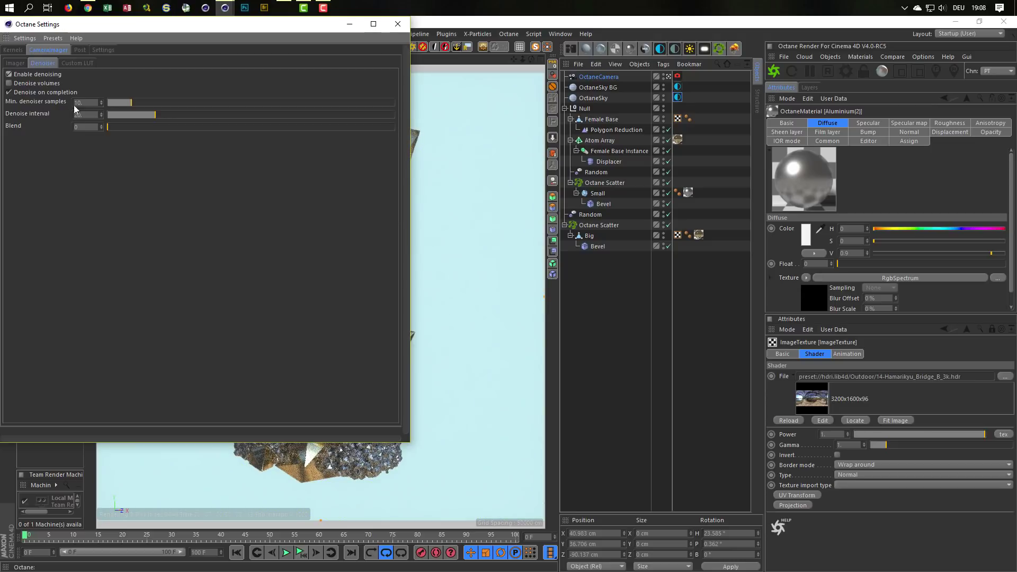
pyautogui.click(398, 24)
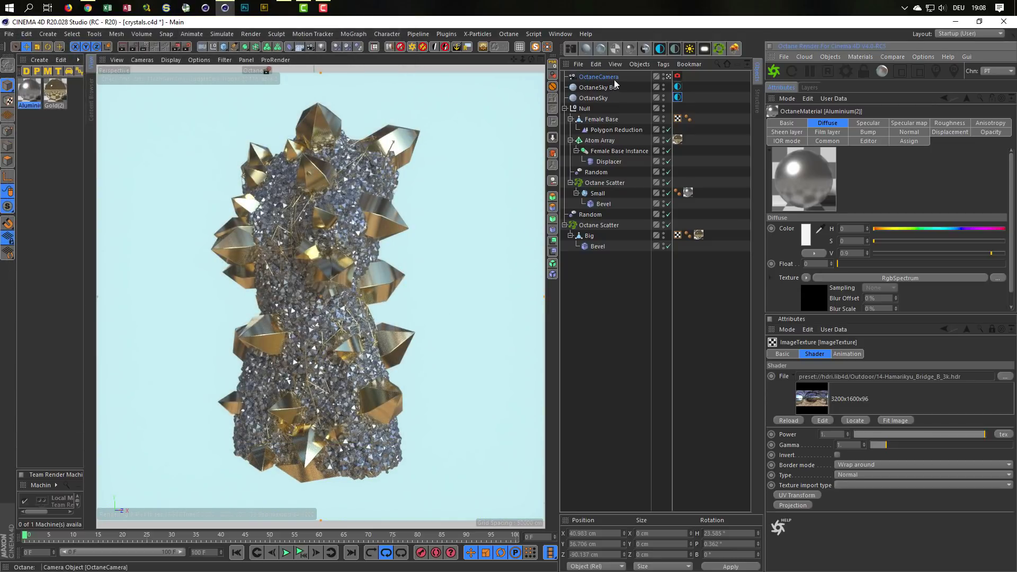
pyautogui.click(678, 77)
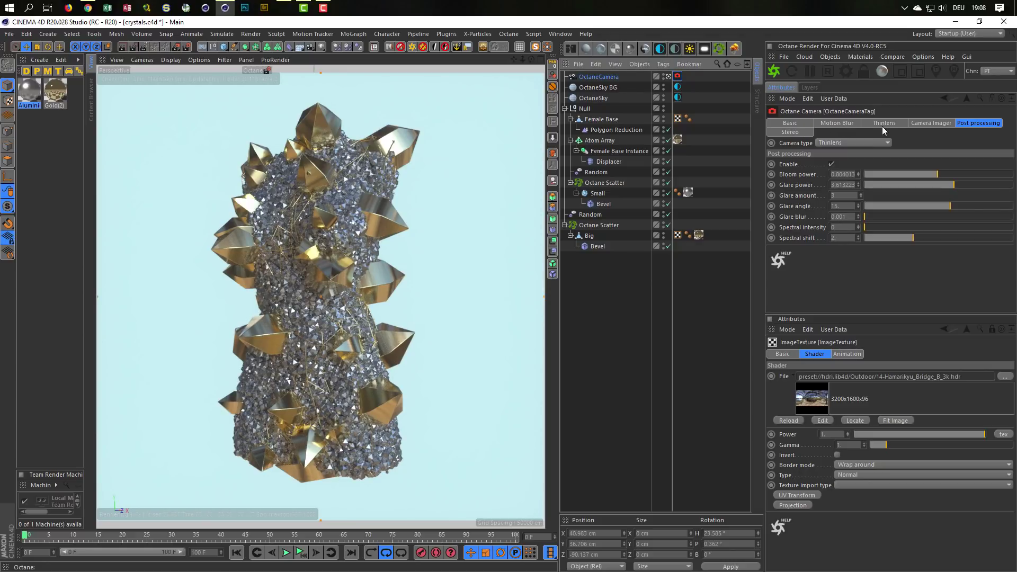
pyautogui.click(913, 124)
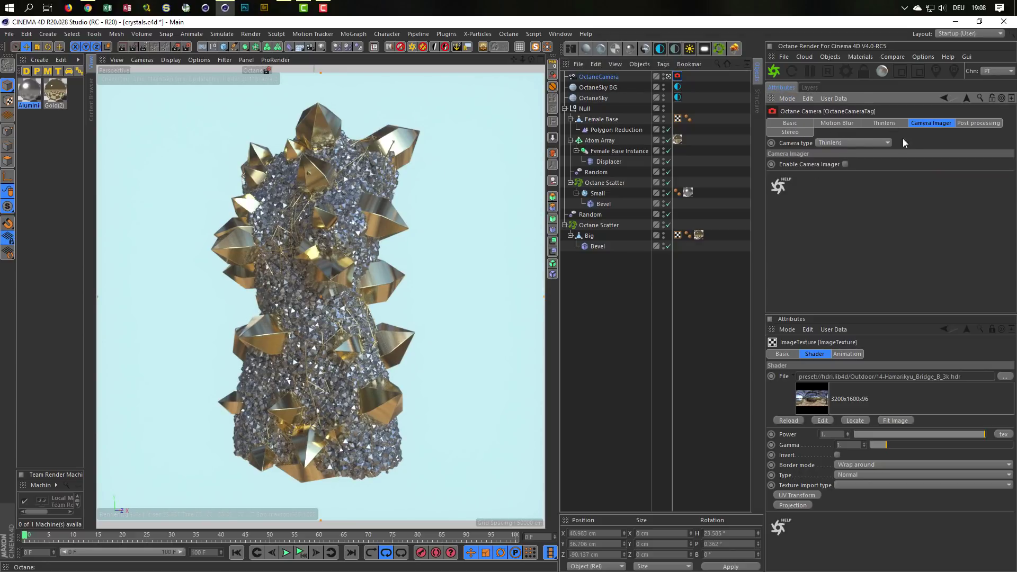
pyautogui.click(845, 164)
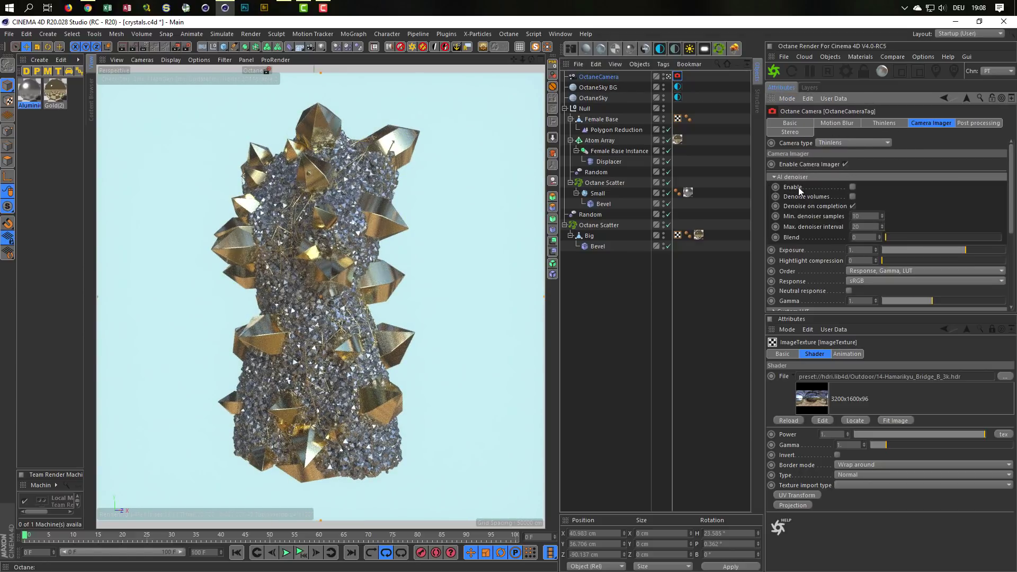
pyautogui.click(853, 188)
pyautogui.click(920, 57)
pyautogui.click(935, 203)
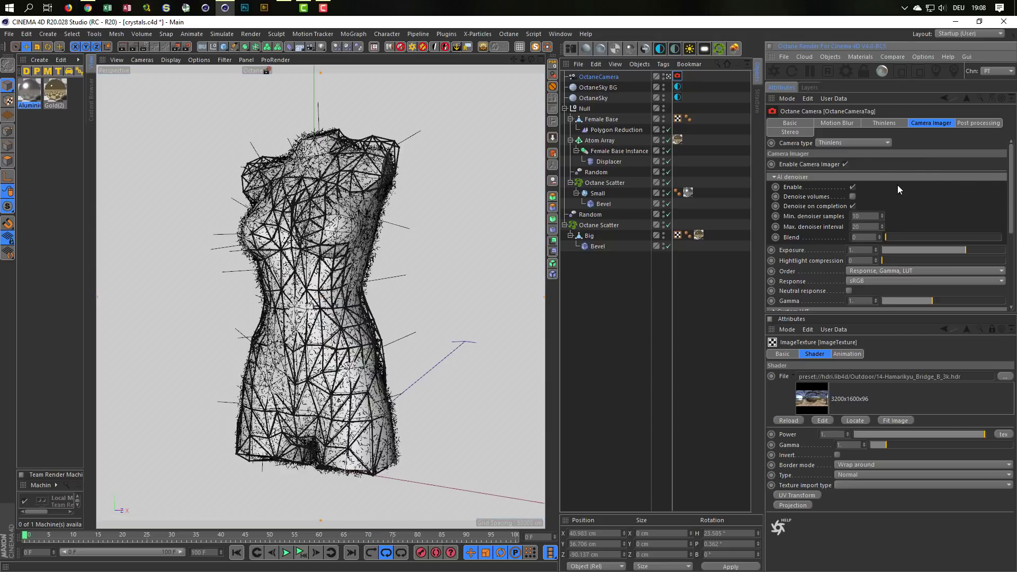
# Switch the Octane Live Viewer from DL to PT and enlarge the viewer window.
pyautogui.click(775, 73)
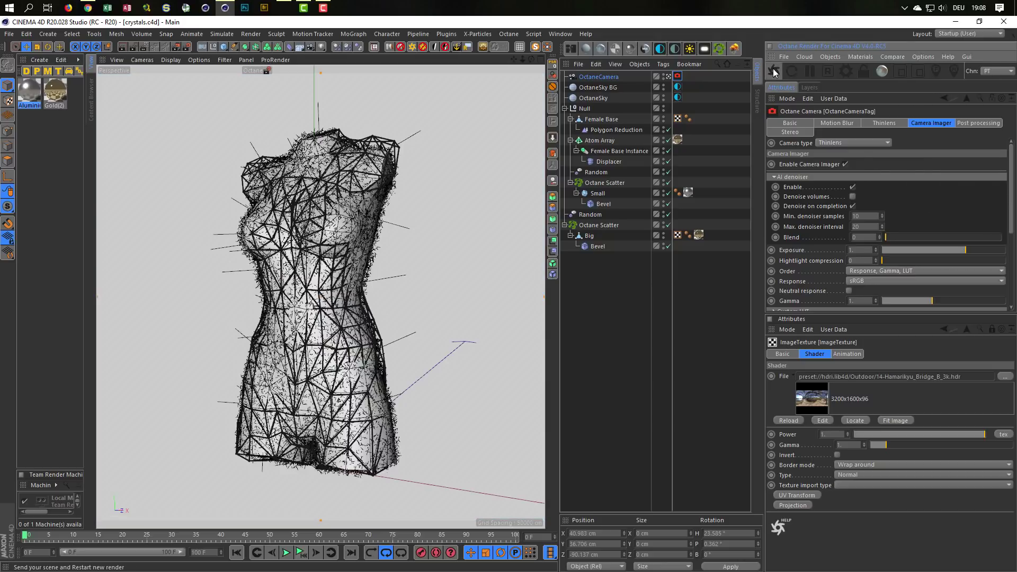
pyautogui.moveTo(411, 139); pyautogui.dragTo(477, 67)
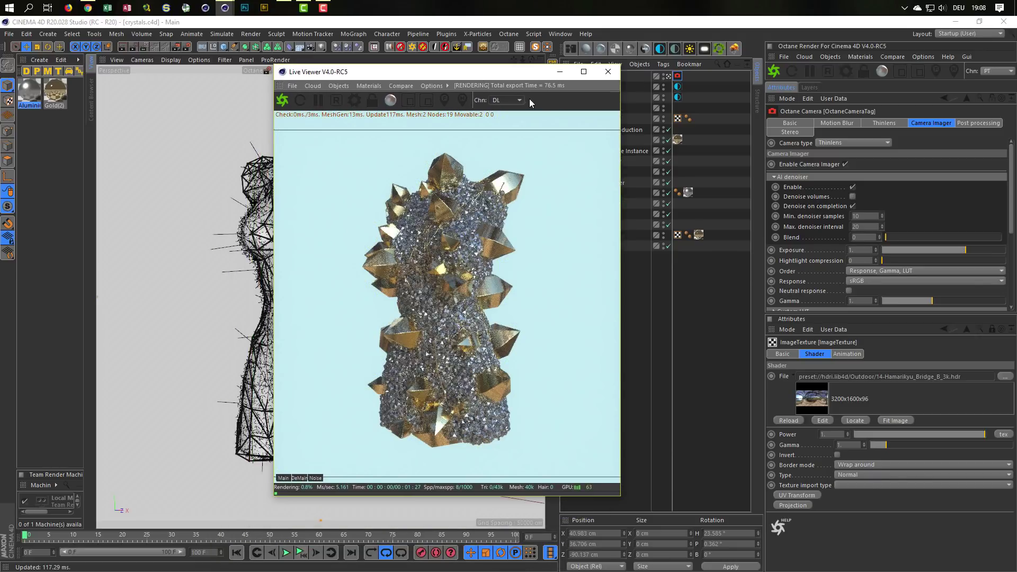
pyautogui.click(519, 101)
pyautogui.click(513, 123)
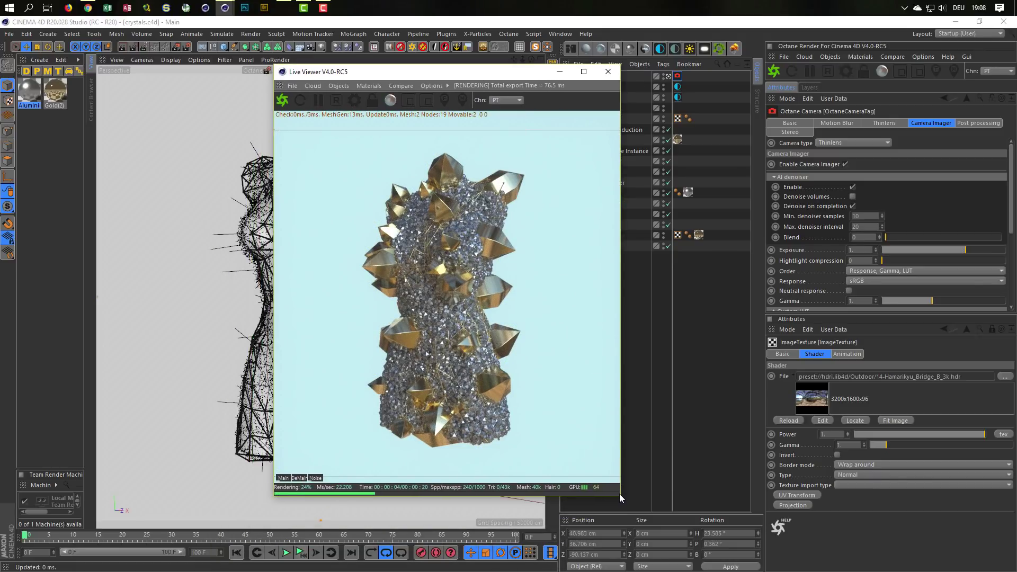
pyautogui.moveTo(619, 497)
pyautogui.mouseDown()
pyautogui.moveTo(706, 546)
pyautogui.moveTo(720, 539)
pyautogui.mouseUp()
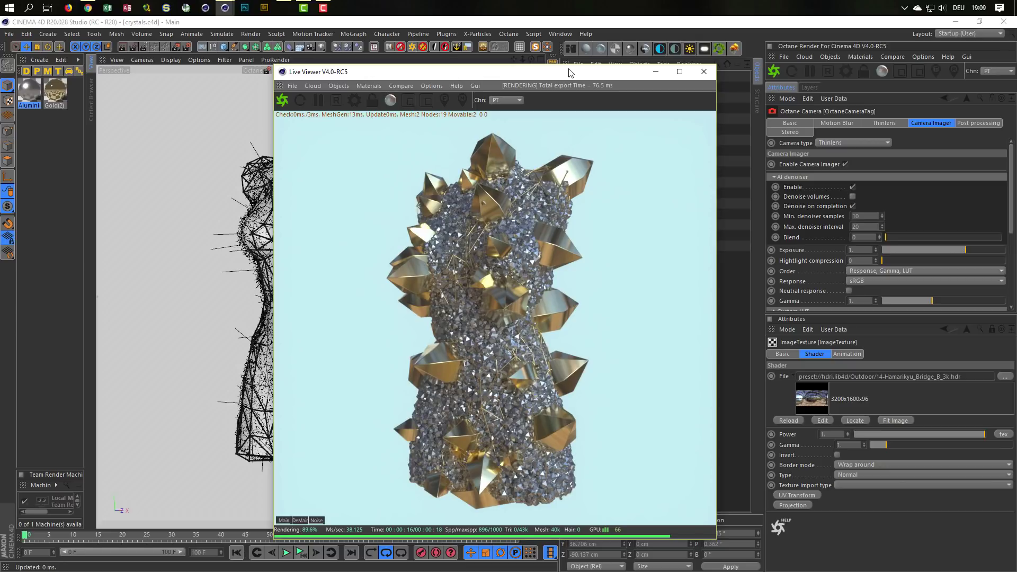
pyautogui.moveTo(570, 71); pyautogui.dragTo(765, 60)
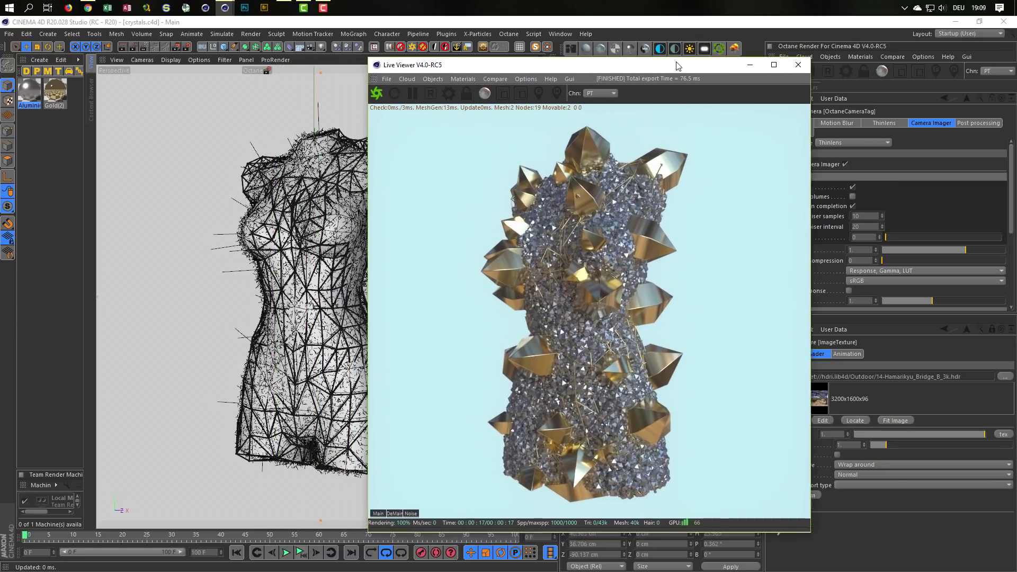
# Raise the Gold(2) material's roughness float to about 0.23.
pyautogui.click(55, 90)
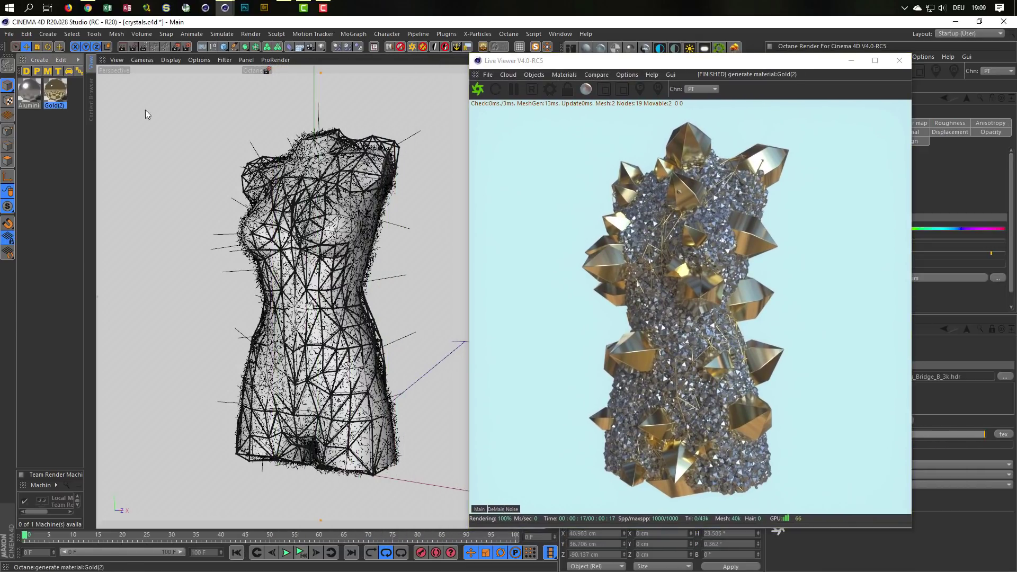
pyautogui.moveTo(645, 65); pyautogui.dragTo(648, 75)
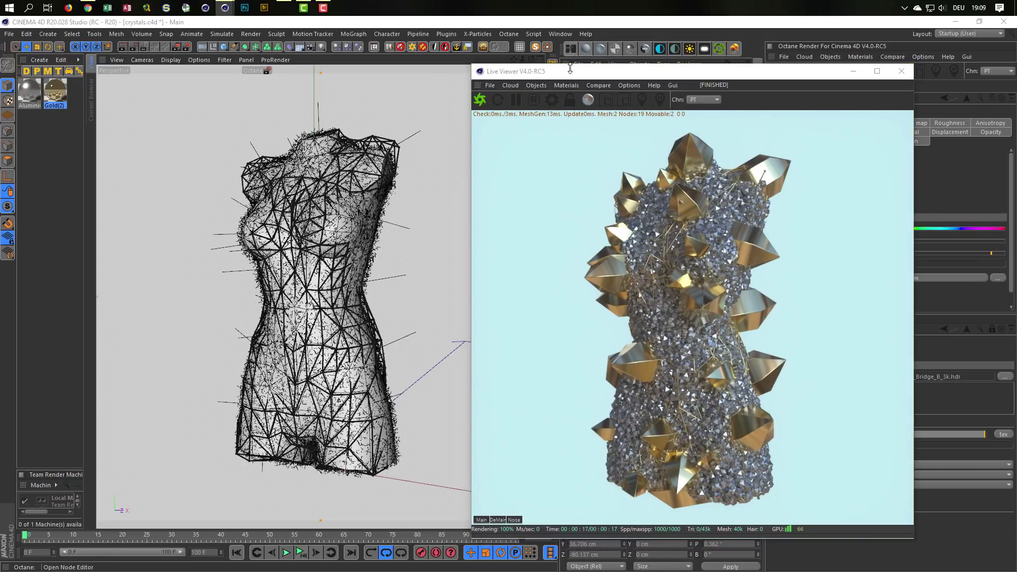
pyautogui.doubleClick(55, 90)
pyautogui.moveTo(463, 194); pyautogui.dragTo(309, 143)
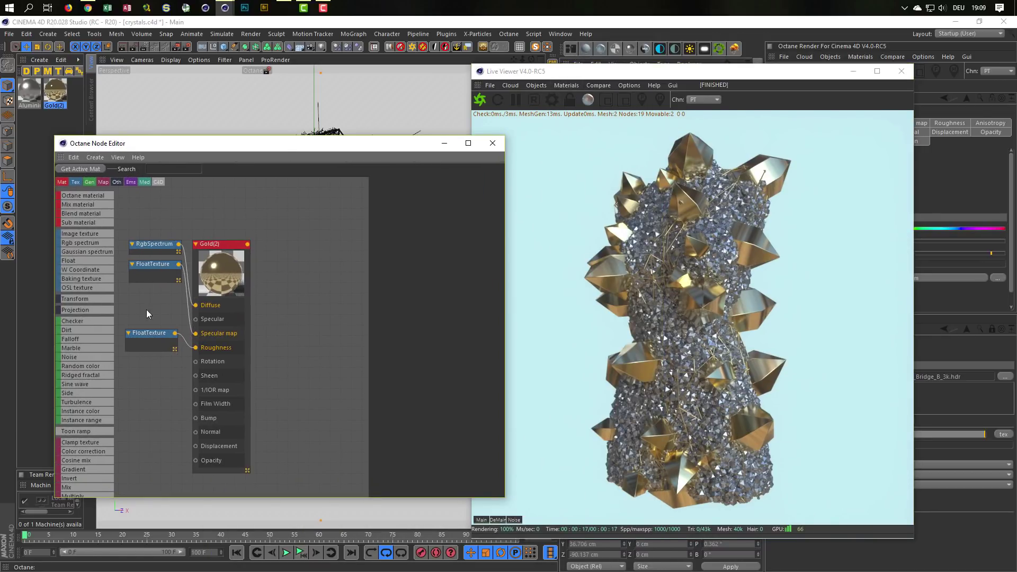
pyautogui.click(151, 339)
pyautogui.moveTo(448, 204); pyautogui.dragTo(456, 204)
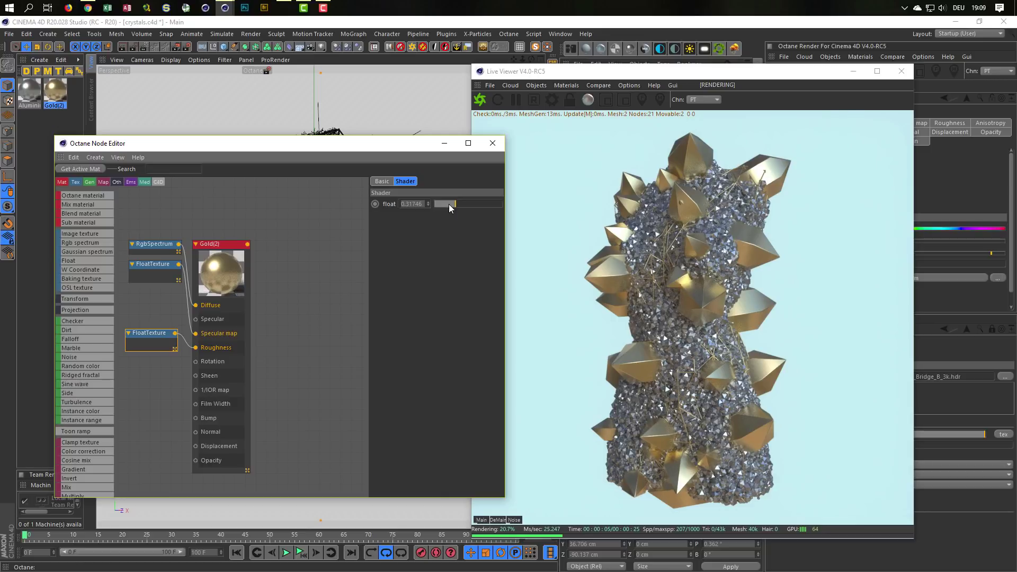
pyautogui.click(450, 204)
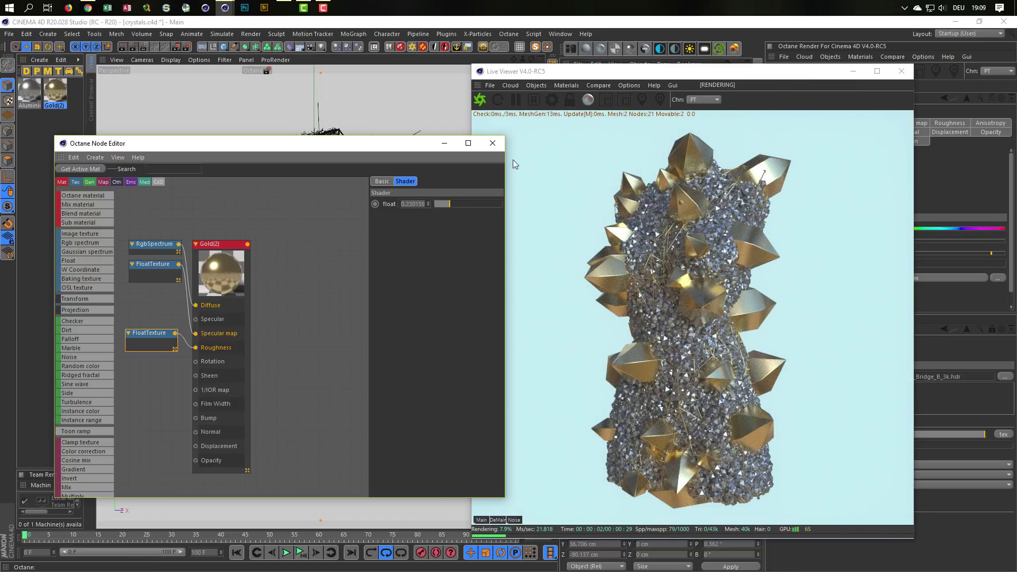
pyautogui.click(493, 143)
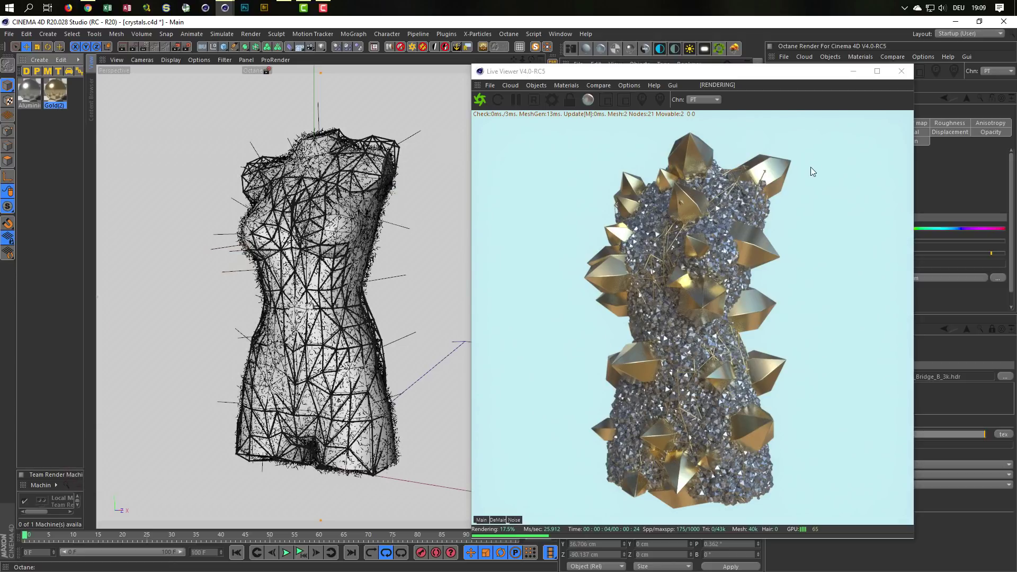
# Set Aluminium(2) roughness to about 0.14 and its specular map to about 0.88.
pyautogui.click(29, 90)
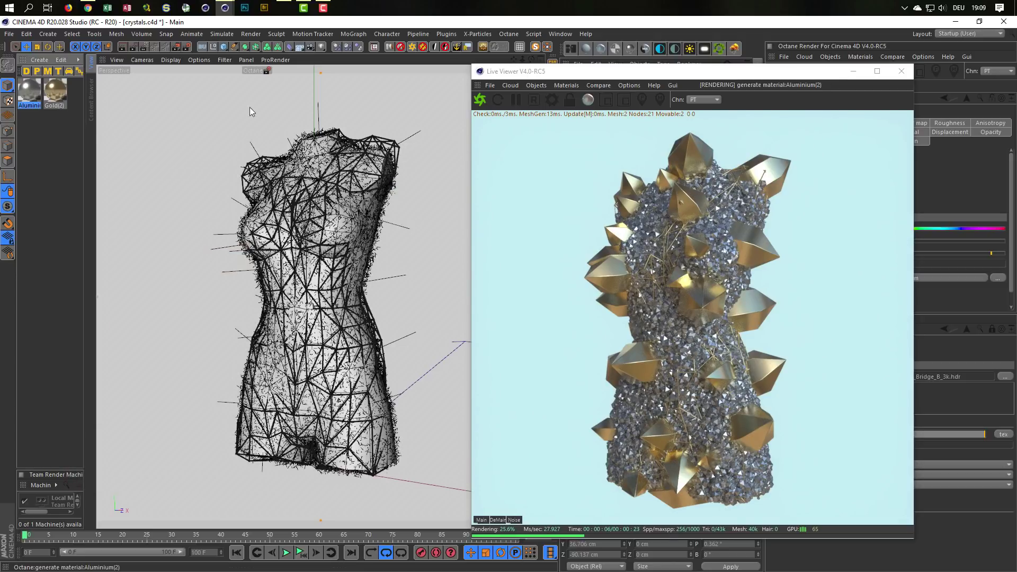
pyautogui.click(572, 49)
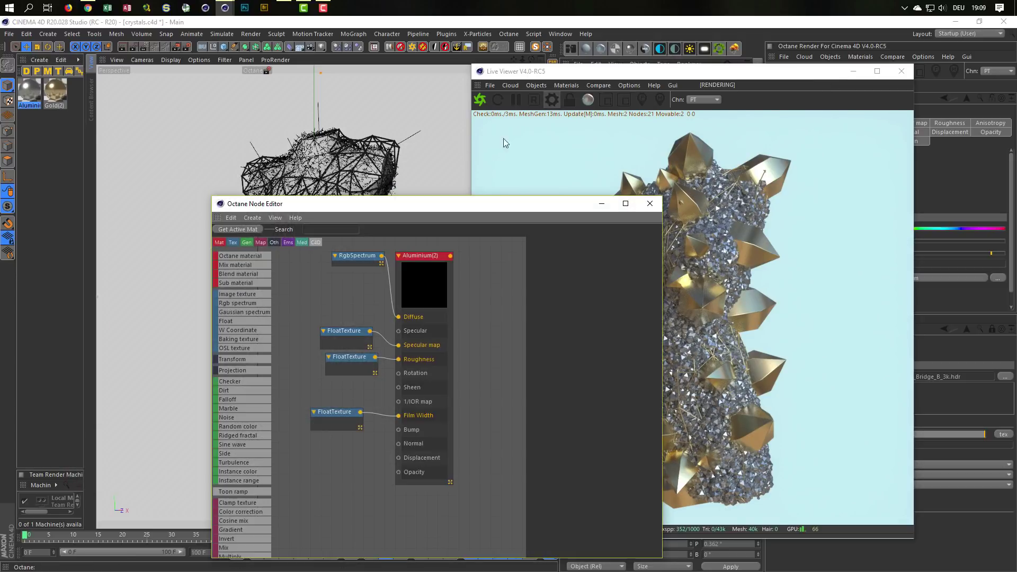
pyautogui.moveTo(424, 204); pyautogui.dragTo(336, 146)
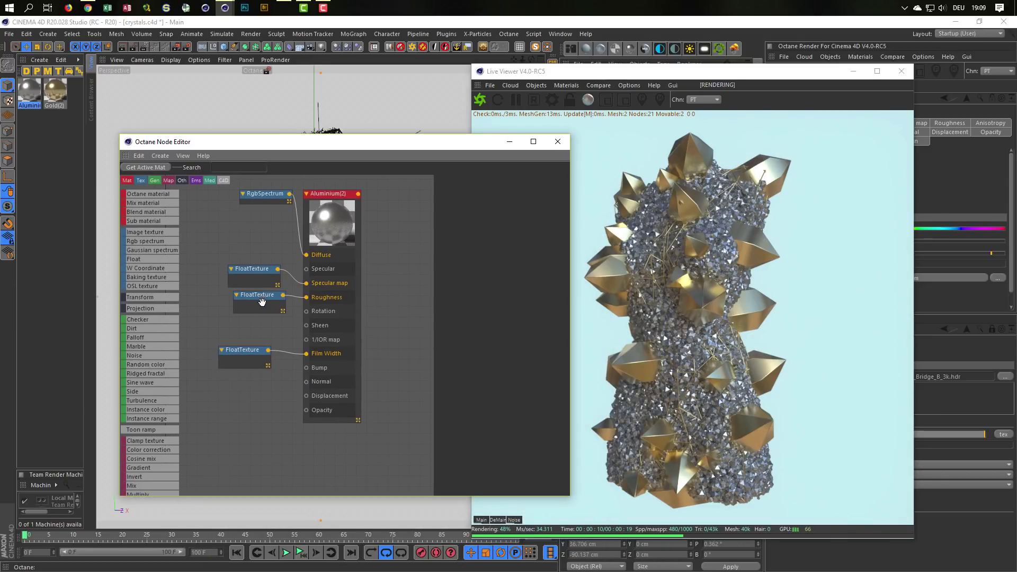
pyautogui.click(263, 302)
pyautogui.click(509, 202)
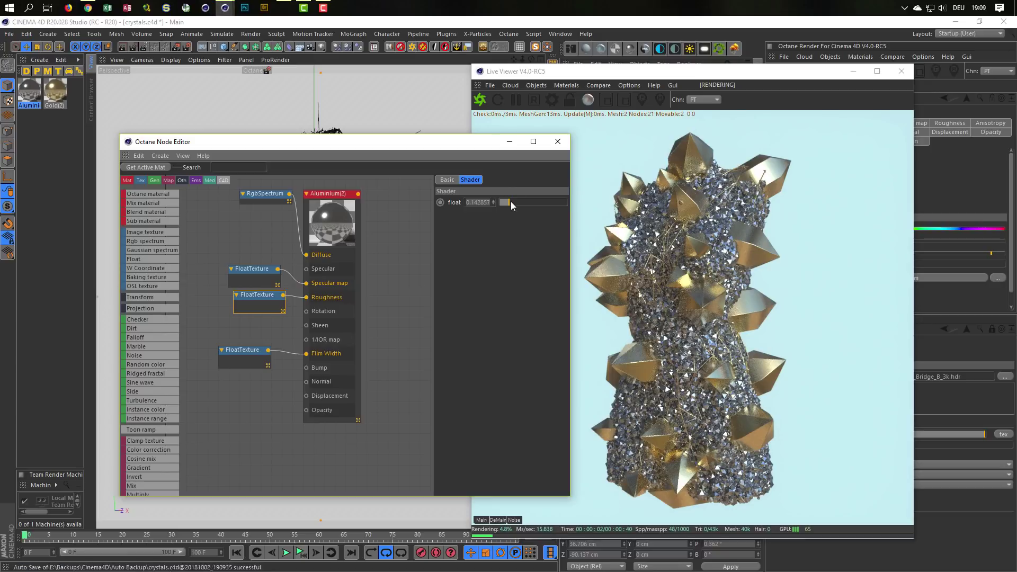
pyautogui.click(264, 269)
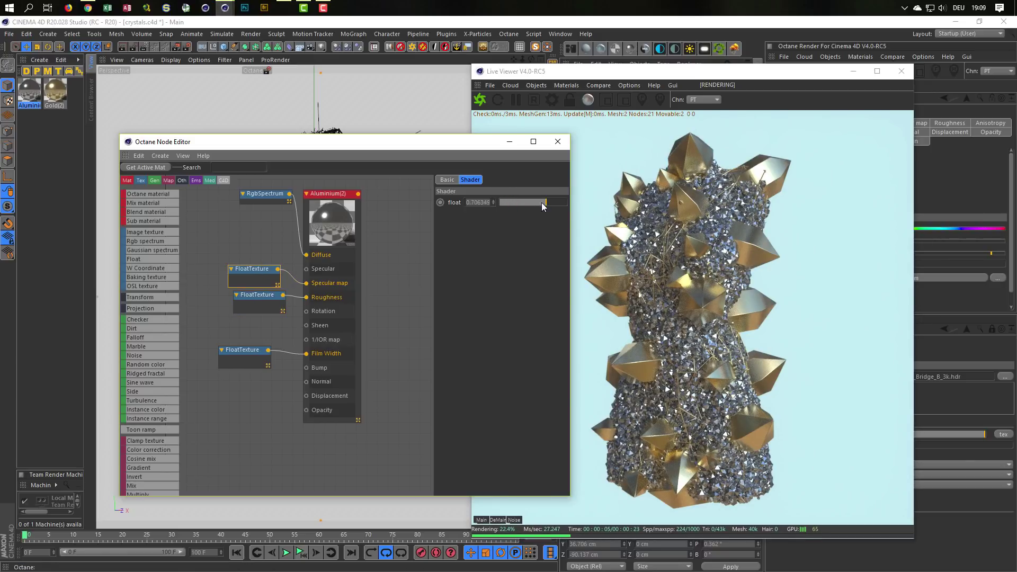
pyautogui.moveTo(541, 203); pyautogui.dragTo(550, 202)
pyautogui.click(562, 142)
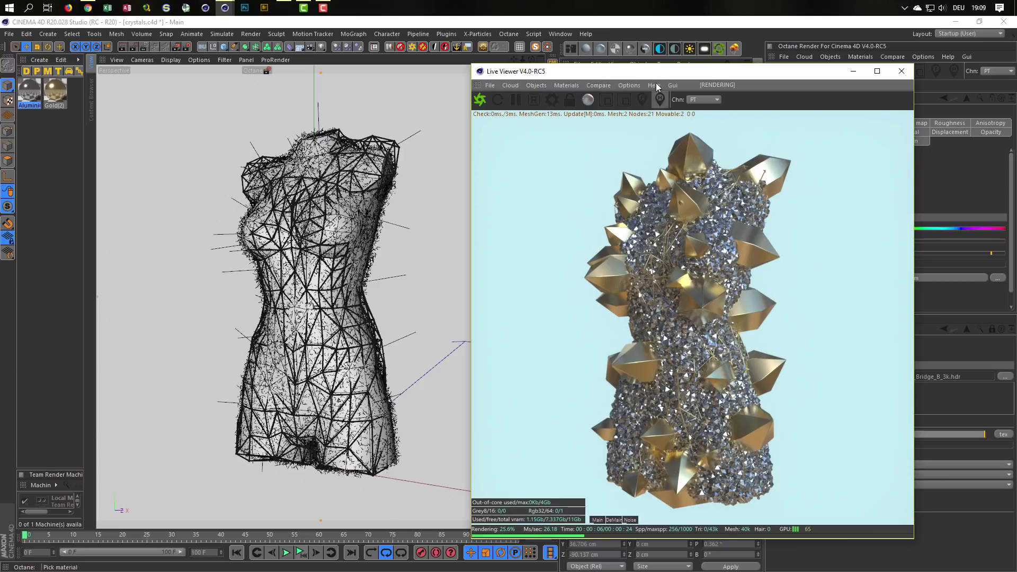
# Move the Live Viewer left and pick a focus point on the sculpture.
pyautogui.moveTo(663, 76)
pyautogui.mouseDown()
pyautogui.moveTo(333, 65)
pyautogui.moveTo(376, 67)
pyautogui.mouseUp()
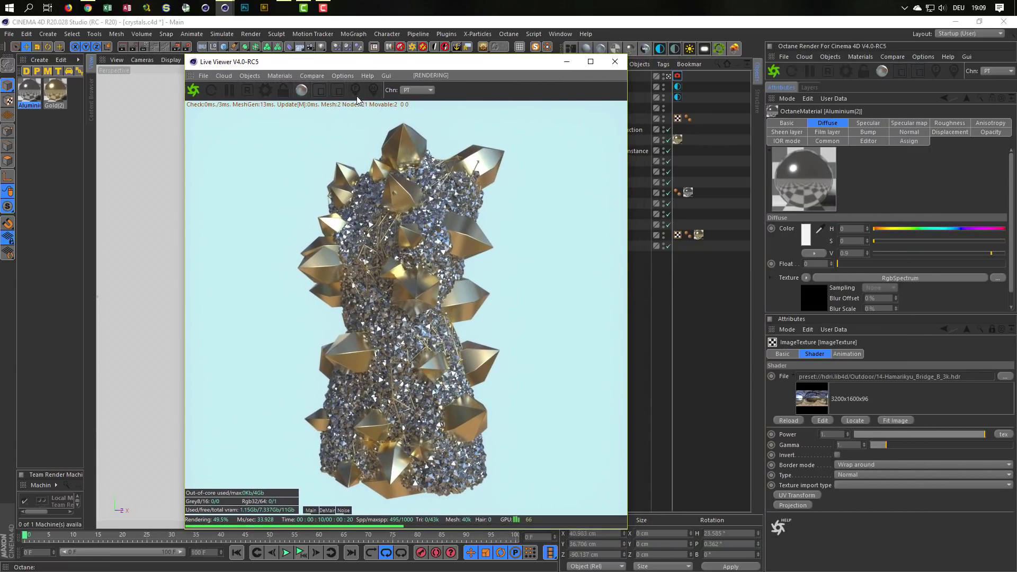
pyautogui.click(355, 90)
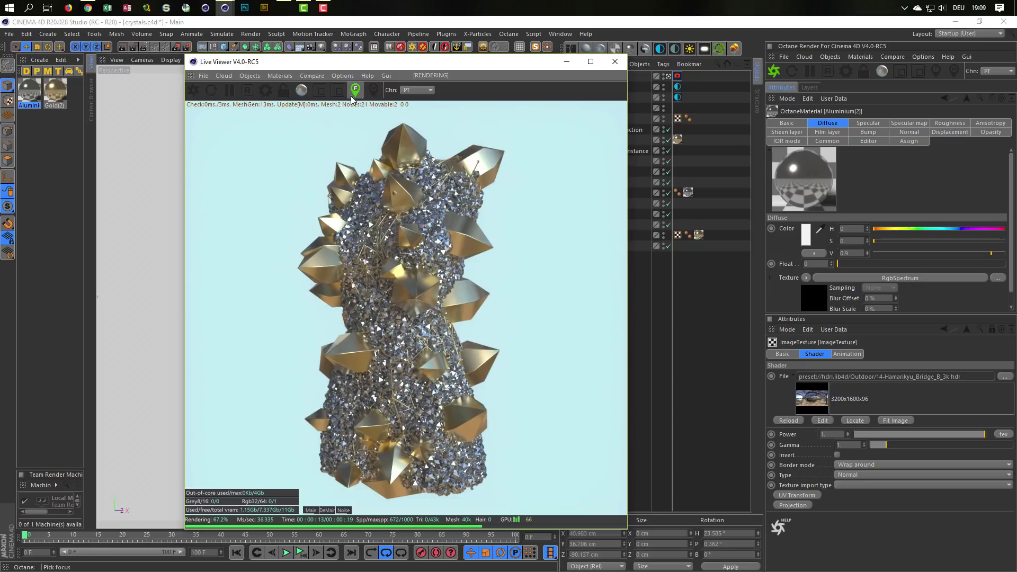
pyautogui.click(383, 300)
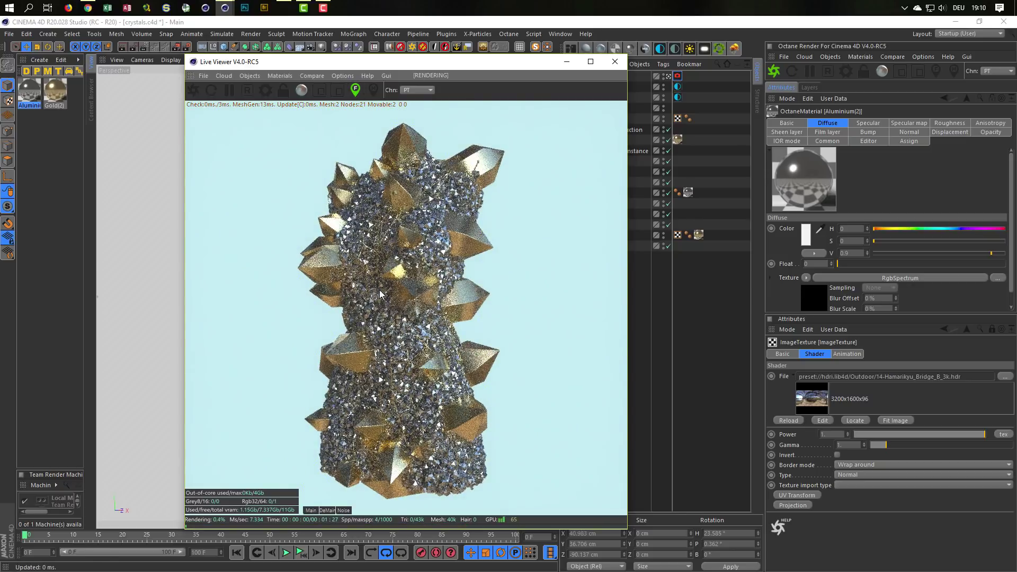
# Set the camera Thinlens aperture to 3.017 cm, focal depth 5.417 cm, with Auto Focus off.
pyautogui.click(678, 77)
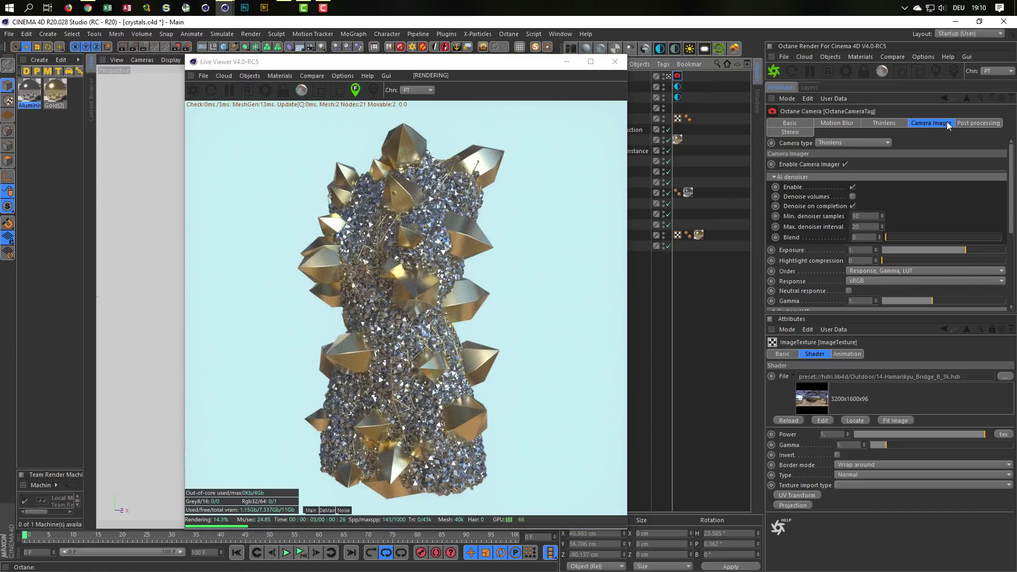
pyautogui.click(884, 124)
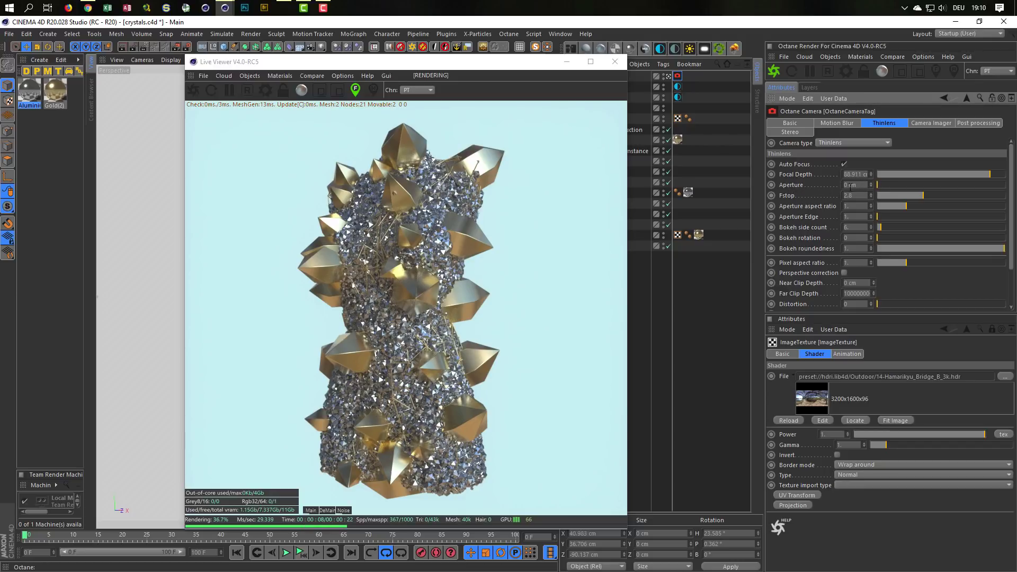
pyautogui.moveTo(882, 183); pyautogui.dragTo(974, 184)
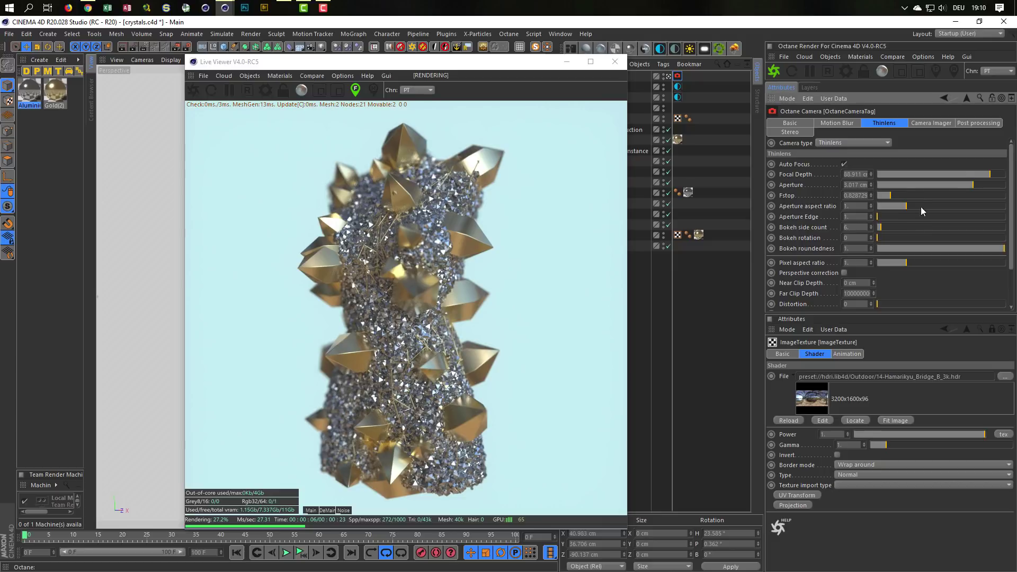
pyautogui.moveTo(980, 173); pyautogui.dragTo(976, 173)
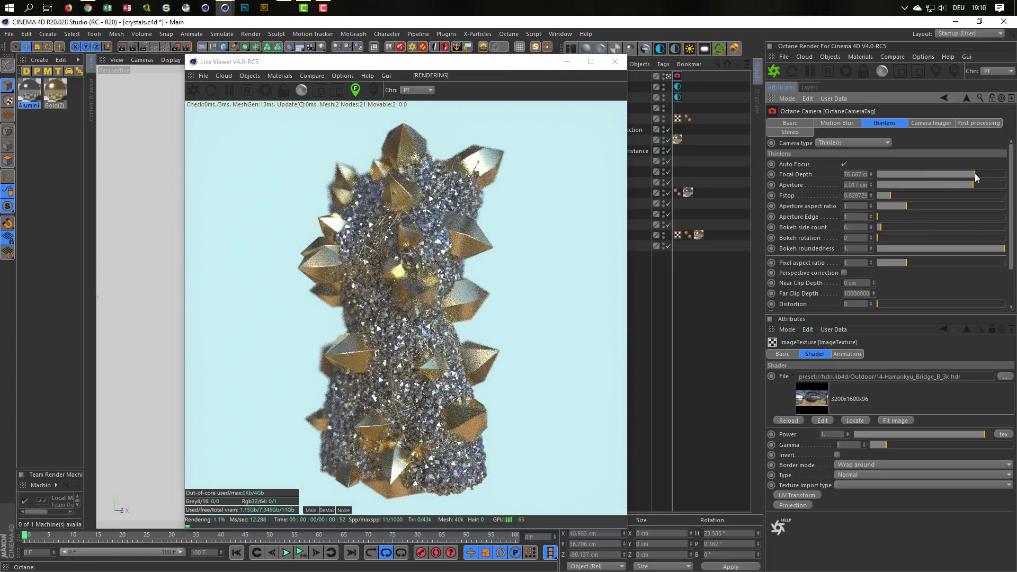
pyautogui.moveTo(976, 173); pyautogui.dragTo(929, 174)
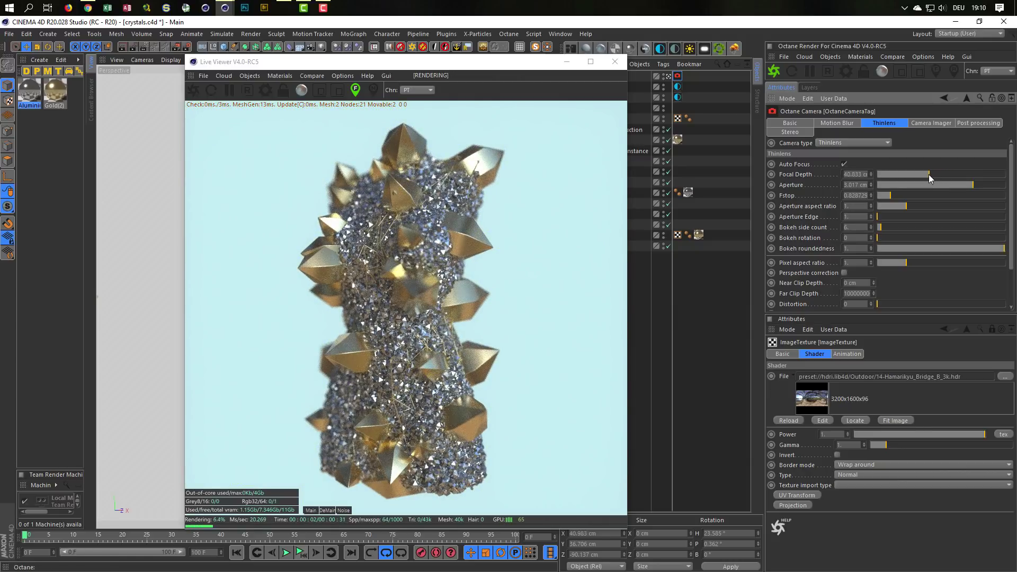
pyautogui.moveTo(930, 174); pyautogui.dragTo(884, 177)
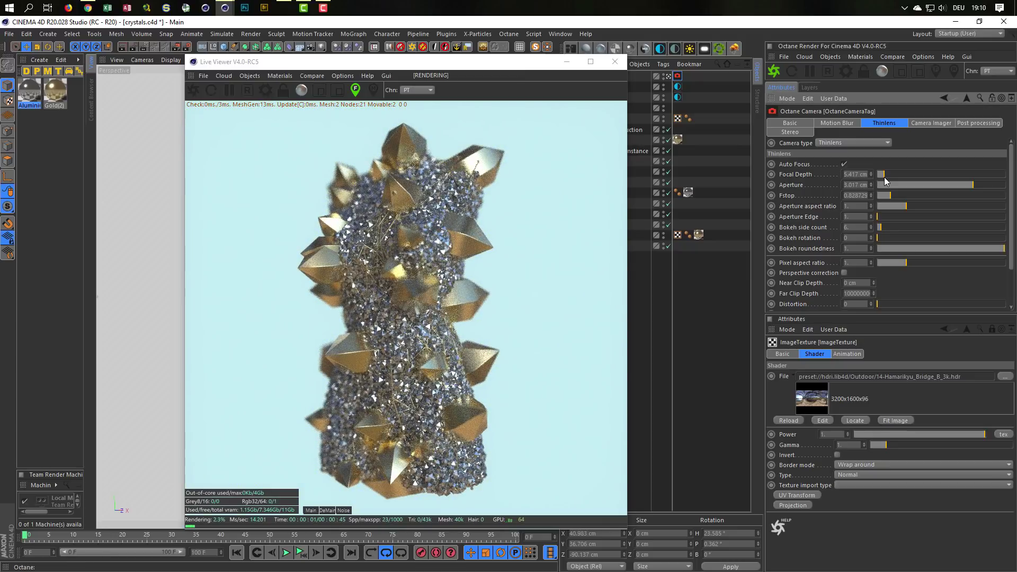
pyautogui.click(844, 165)
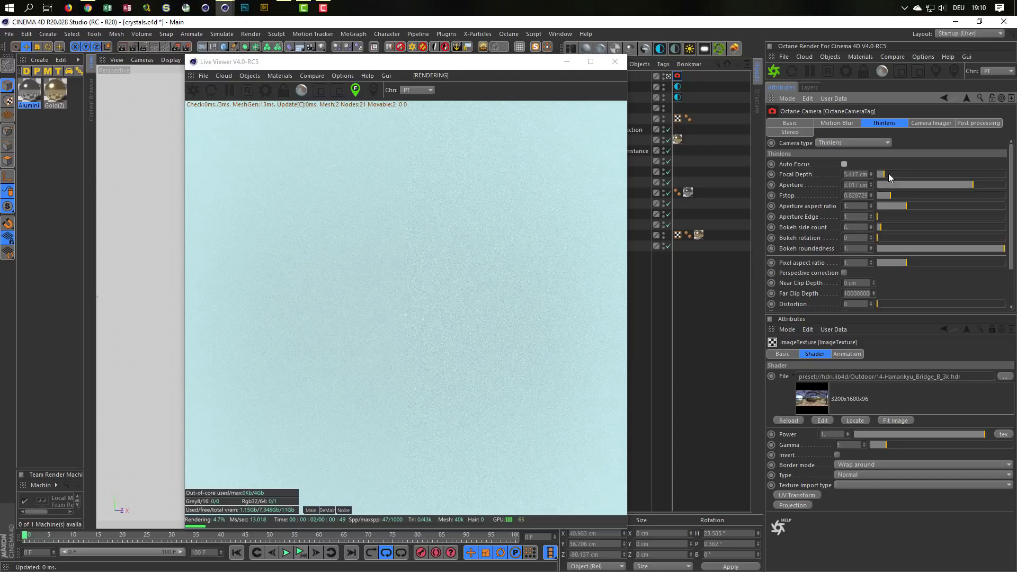
# Reset the Thinlens aperture to zero, then nudge it up in small increments.
pyautogui.moveTo(882, 185); pyautogui.dragTo(871, 187)
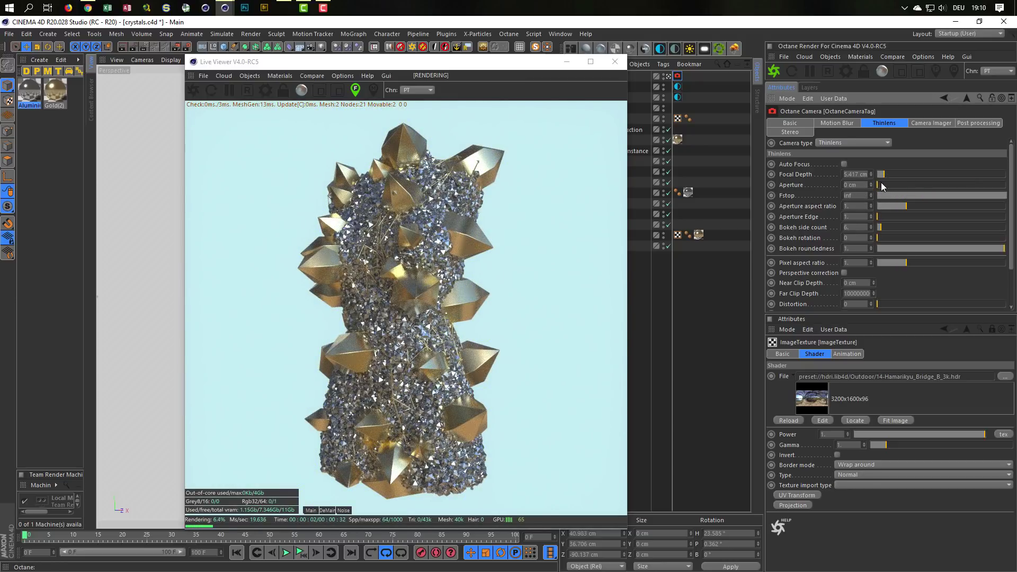
pyautogui.click(882, 182)
pyautogui.moveTo(880, 182); pyautogui.dragTo(860, 186)
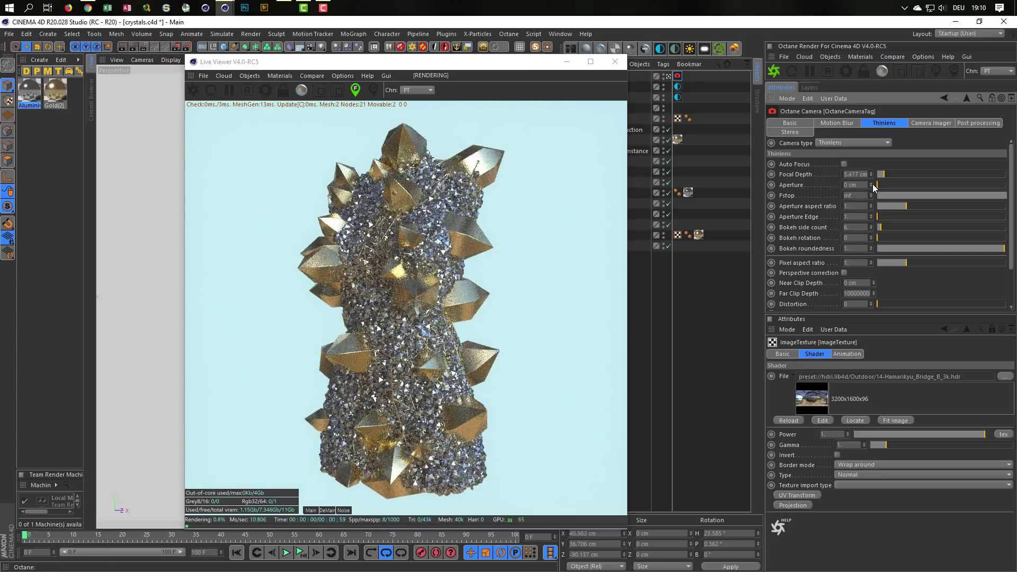
pyautogui.click(872, 183)
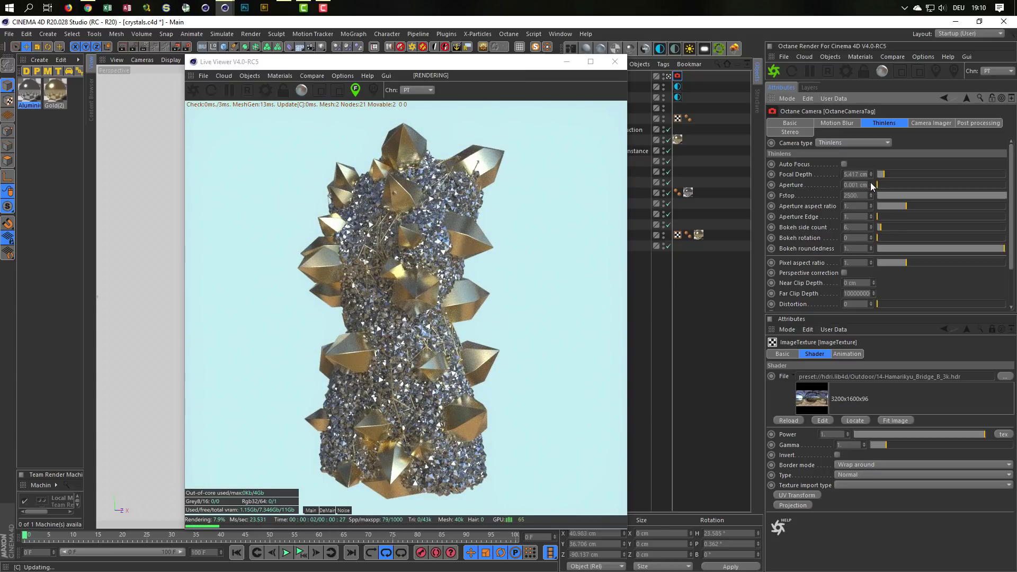
pyautogui.click(872, 183)
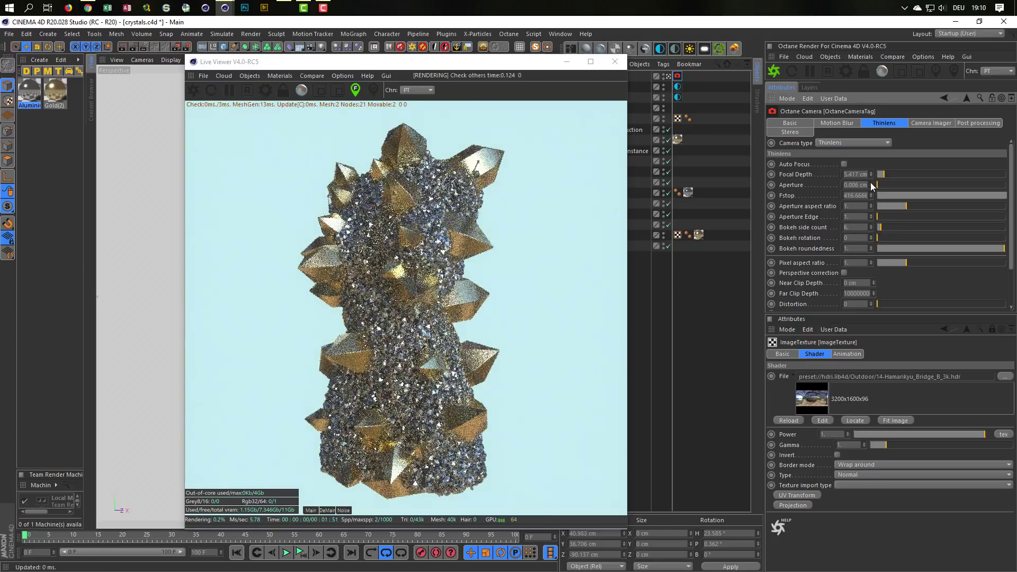
pyautogui.click(872, 183)
pyautogui.click(872, 184)
pyautogui.click(872, 183)
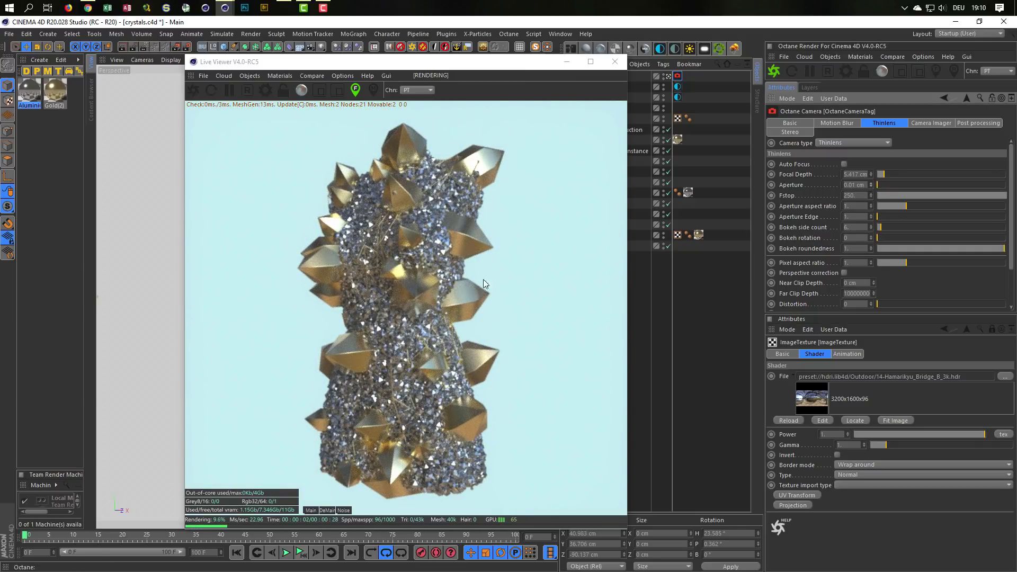
# Pick a focus point on the crystals and open the aperture to 0.417 cm.
pyautogui.click(377, 299)
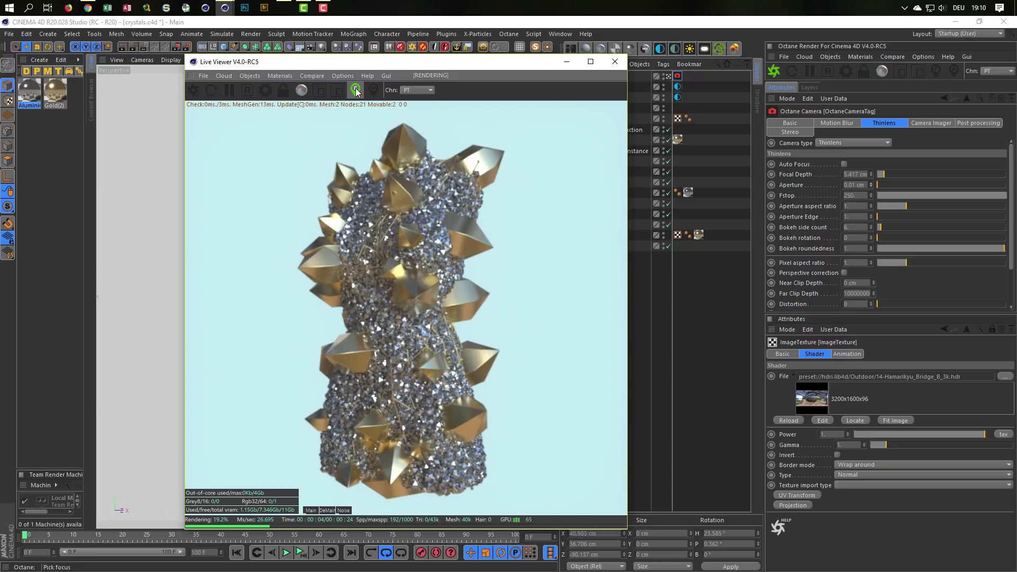
pyautogui.click(383, 293)
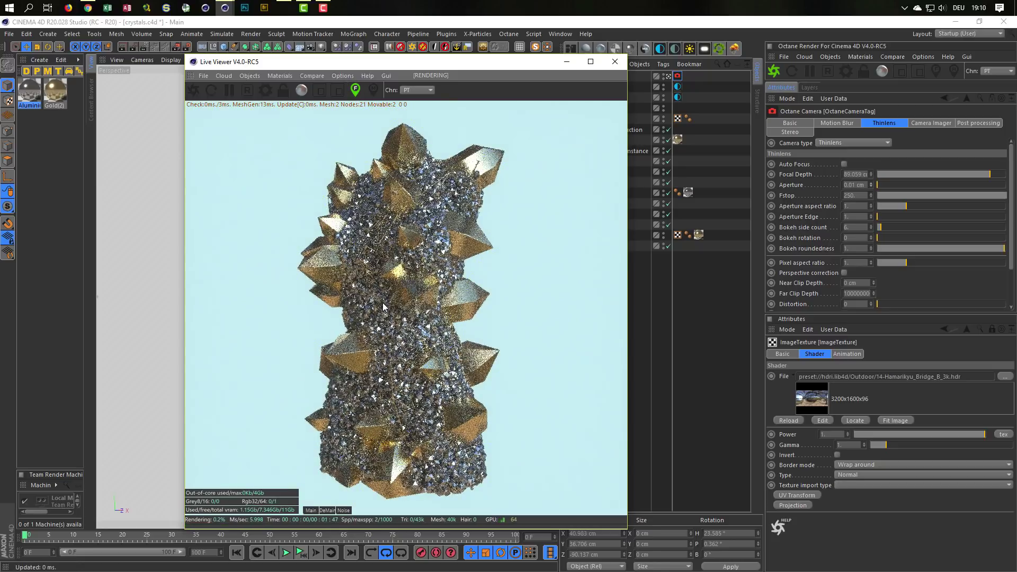
pyautogui.click(417, 301)
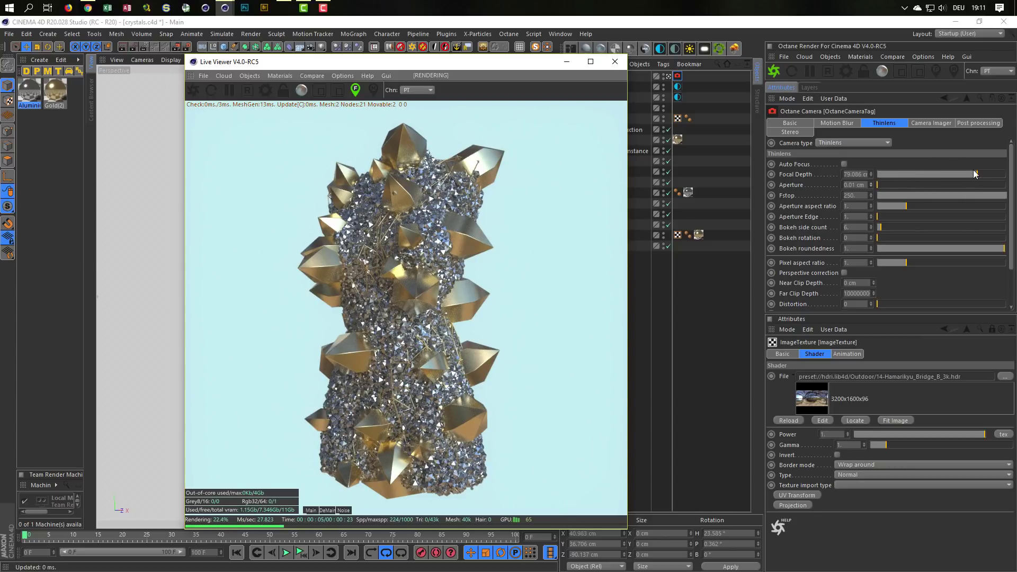
pyautogui.moveTo(882, 184)
pyautogui.mouseDown()
pyautogui.moveTo(914, 185)
pyautogui.moveTo(904, 185)
pyautogui.mouseUp()
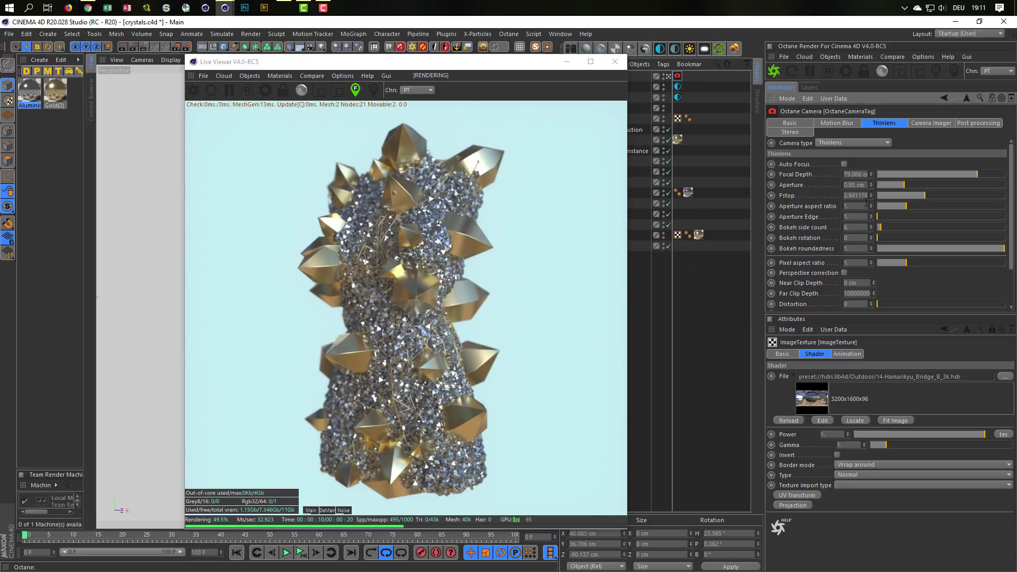
pyautogui.click(366, 300)
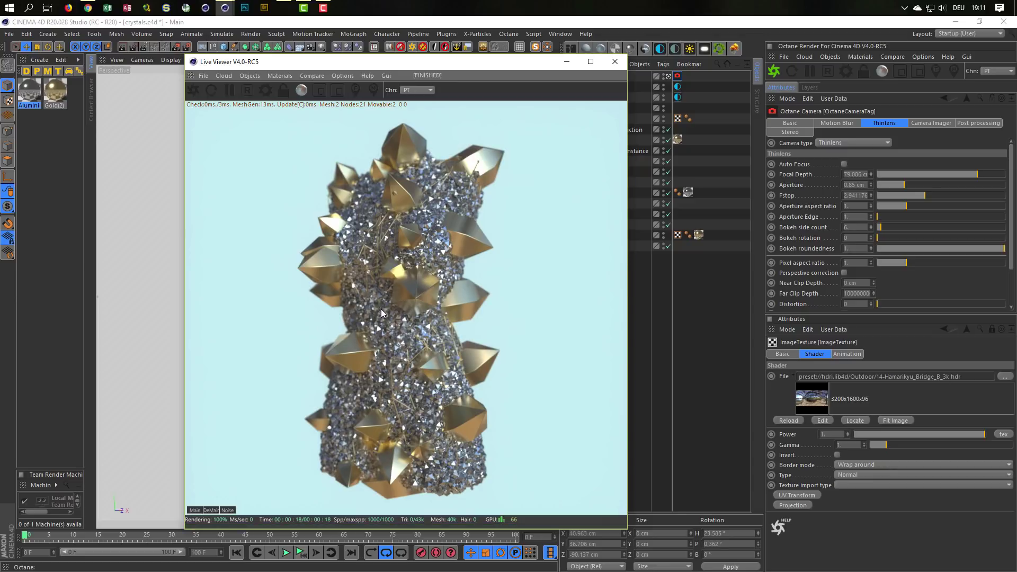
# Close and reopen the Octane live render, repositioning its window.
pyautogui.click(615, 62)
pyautogui.scroll(-2, 349, 305)
pyautogui.scroll(-1, 345, 303)
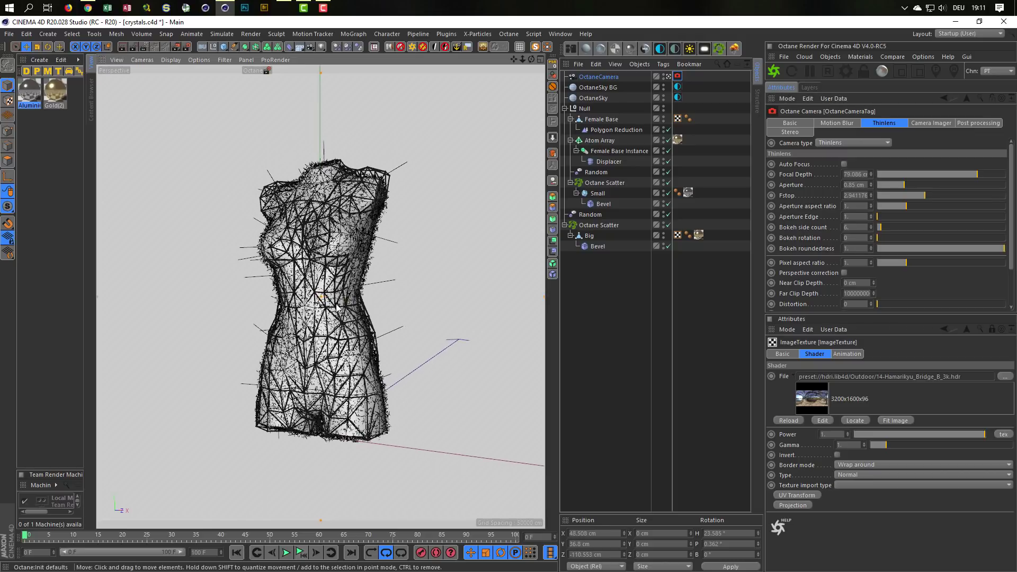
pyautogui.scroll(-2, 341, 302)
pyautogui.scroll(-1, 338, 300)
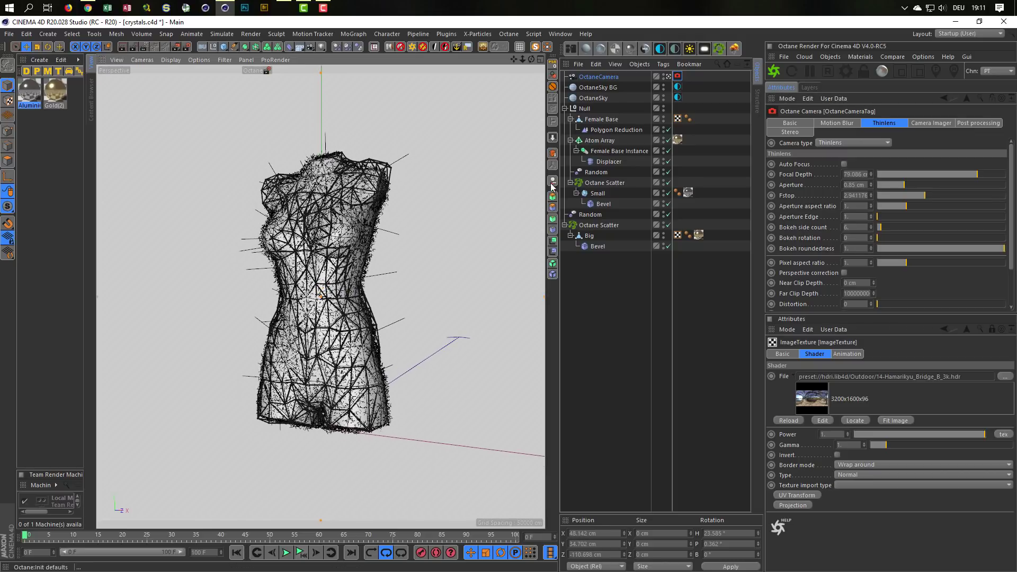
pyautogui.click(776, 72)
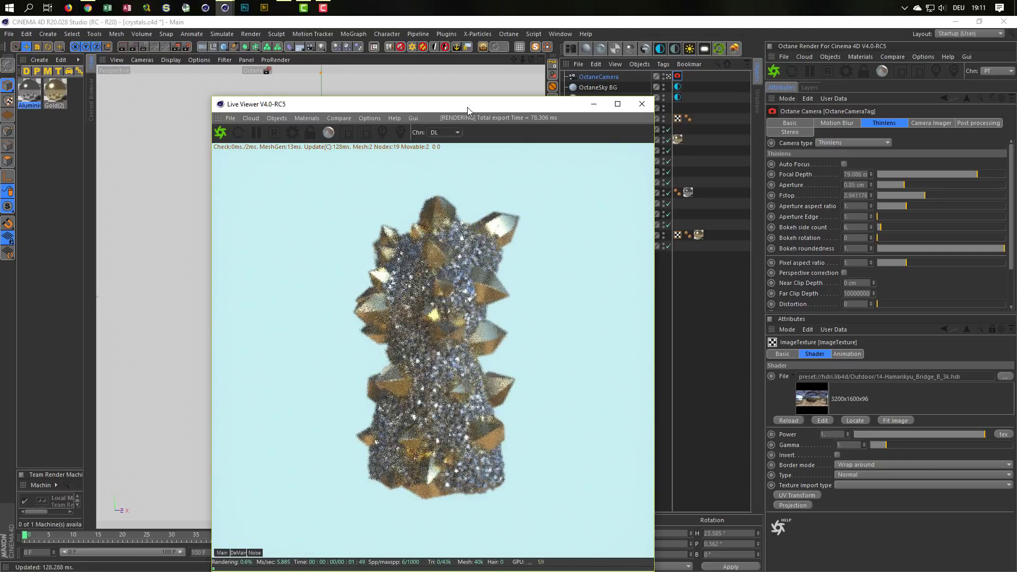
pyautogui.moveTo(468, 109); pyautogui.dragTo(415, 78)
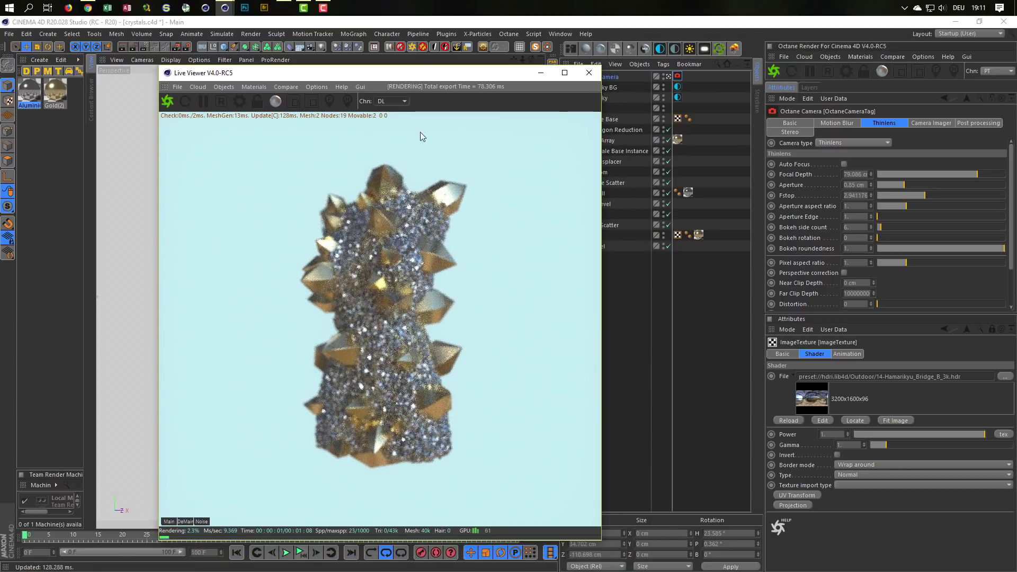
# Pick focus on the front crystals, giving a focal depth near 110.958 cm.
pyautogui.click(329, 101)
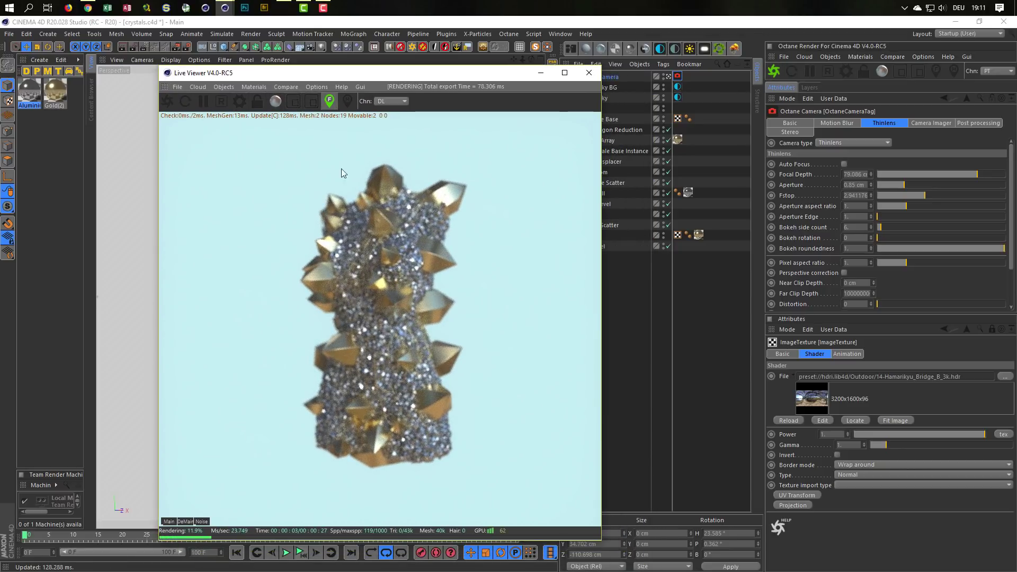
pyautogui.click(363, 318)
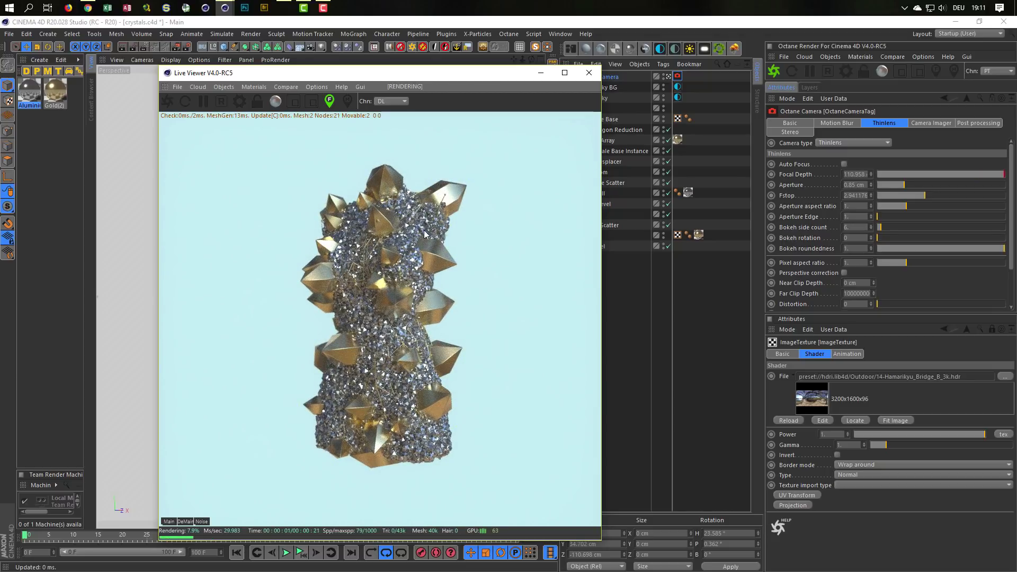
pyautogui.click(329, 100)
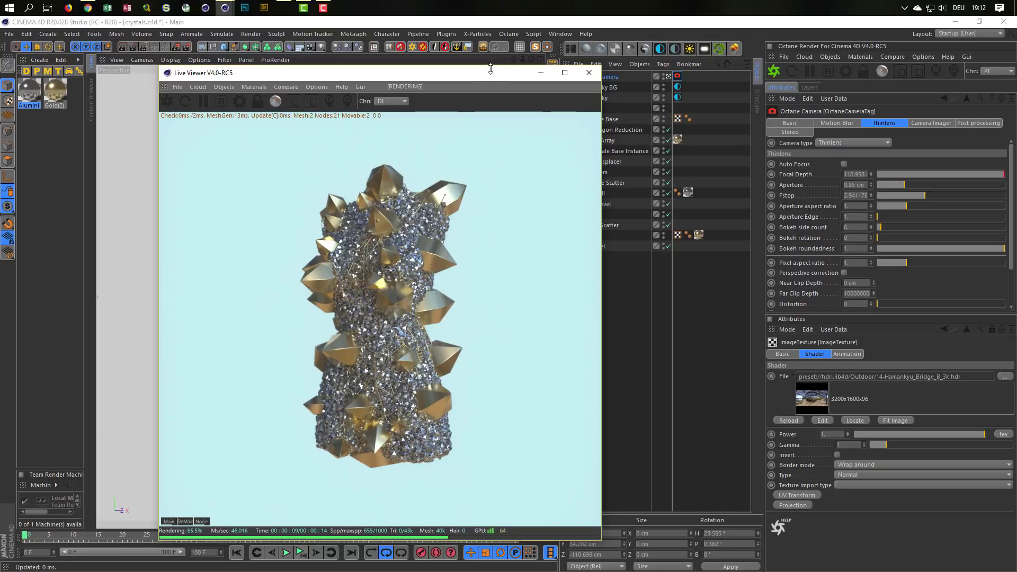
pyautogui.moveTo(462, 76)
pyautogui.mouseDown()
pyautogui.moveTo(416, 82)
pyautogui.moveTo(403, 148)
pyautogui.mouseUp()
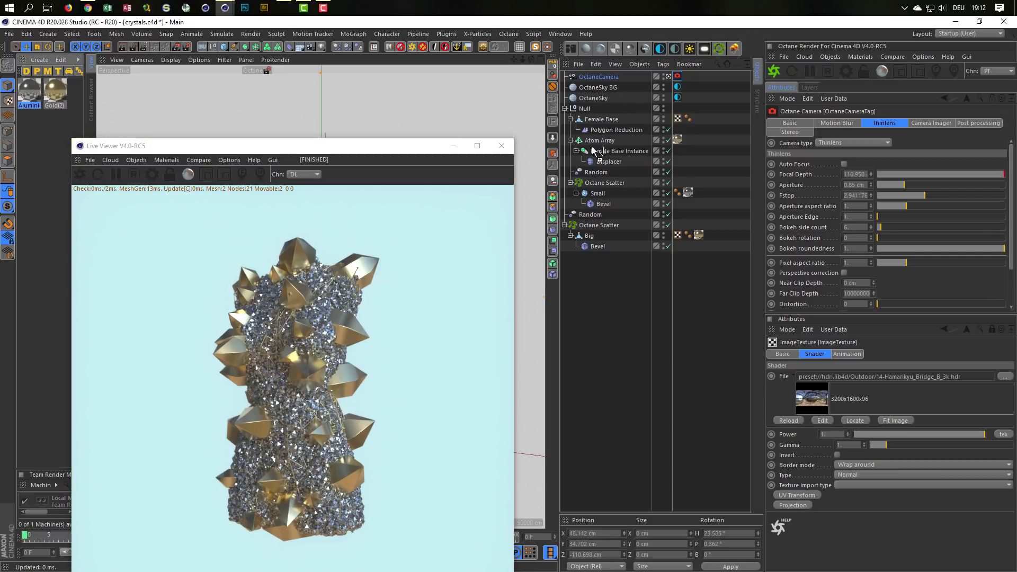
# Apply the Aluminium material to the Female Base object.
pyautogui.moveTo(159, 152); pyautogui.dragTo(609, 120)
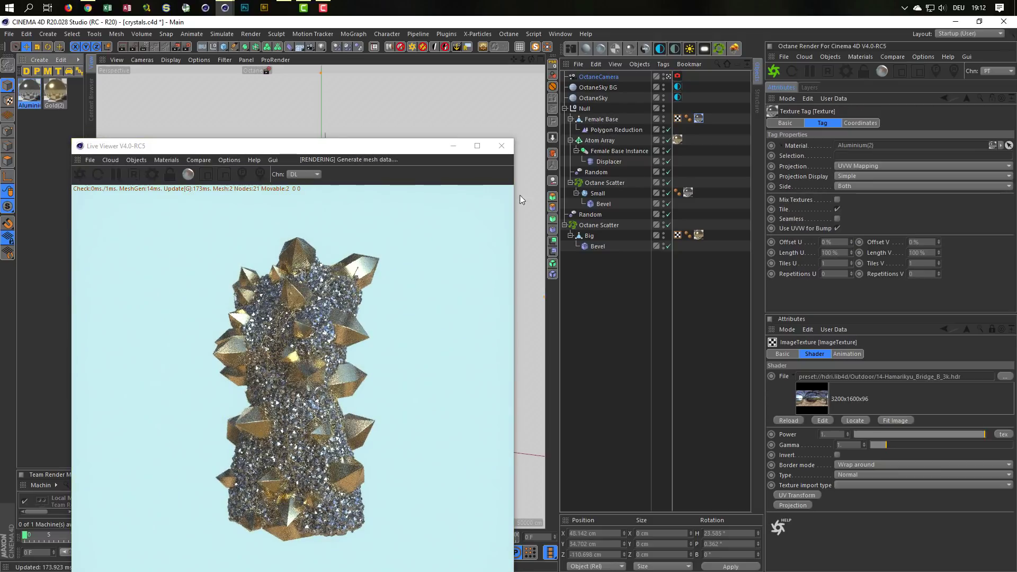
pyautogui.moveTo(395, 147); pyautogui.dragTo(476, 75)
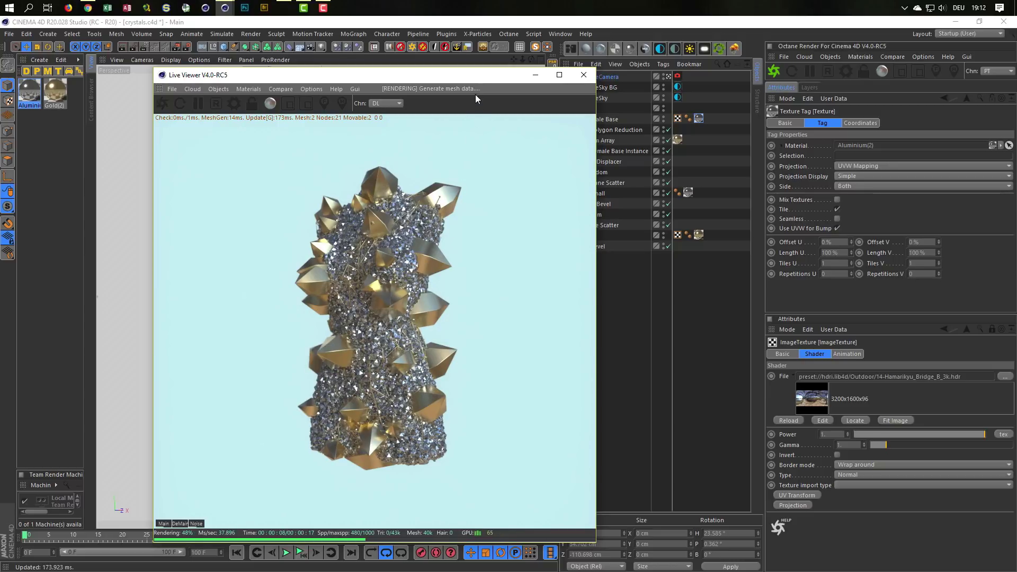
pyautogui.moveTo(485, 81)
pyautogui.mouseDown()
pyautogui.moveTo(821, 132)
pyautogui.moveTo(783, 224)
pyautogui.mouseUp()
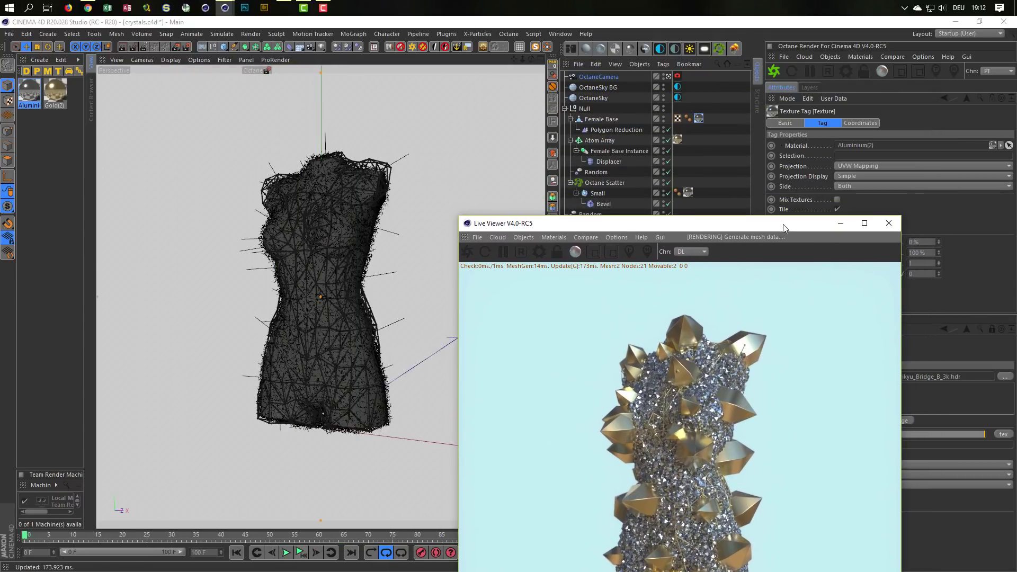
pyautogui.click(595, 141)
pyautogui.moveTo(652, 222); pyautogui.dragTo(665, 222)
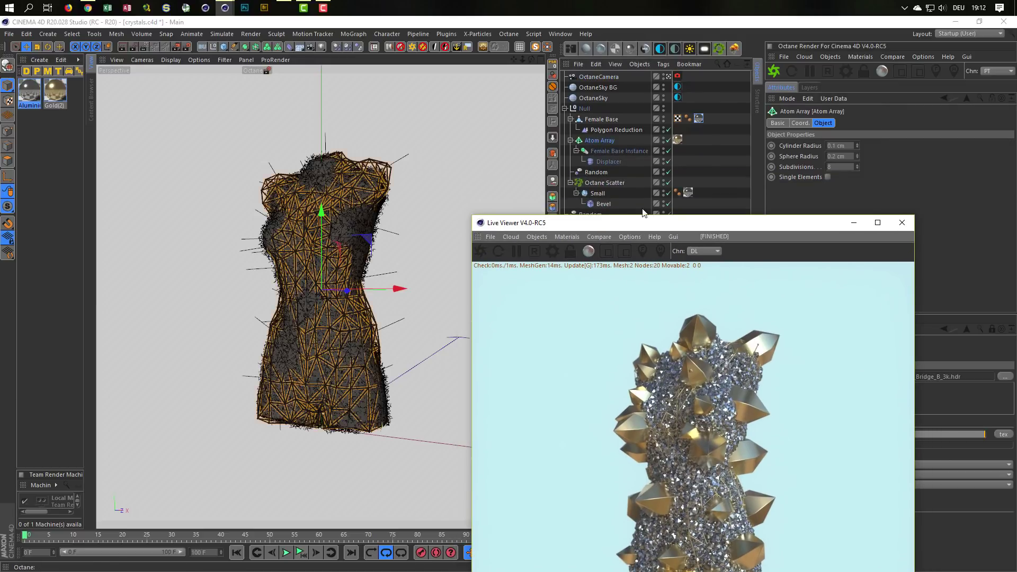
# Scale the Female Base Instance up to about 101.2%.
pyautogui.click(602, 151)
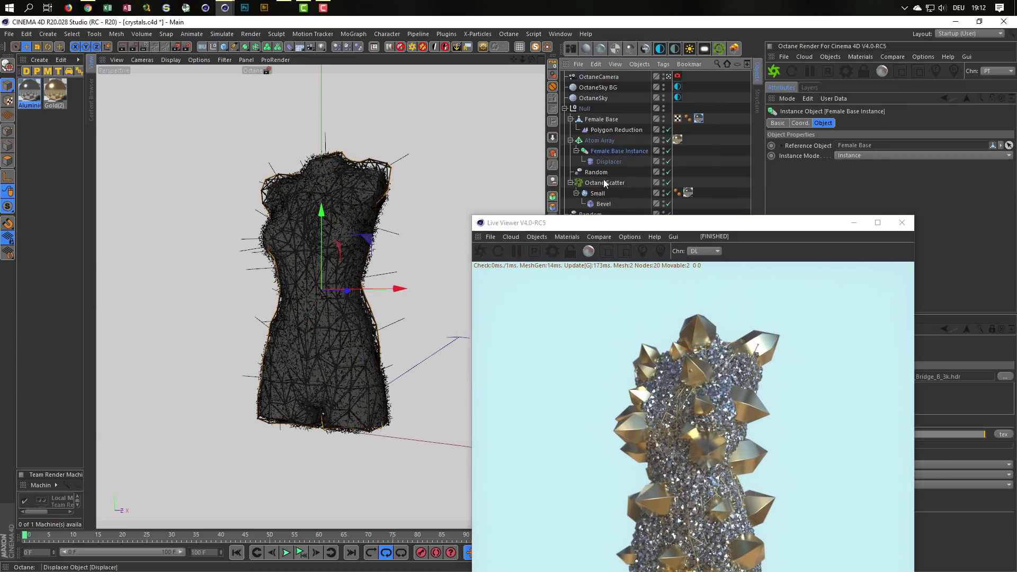
pyautogui.click(653, 223)
pyautogui.moveTo(652, 223); pyautogui.dragTo(704, 90)
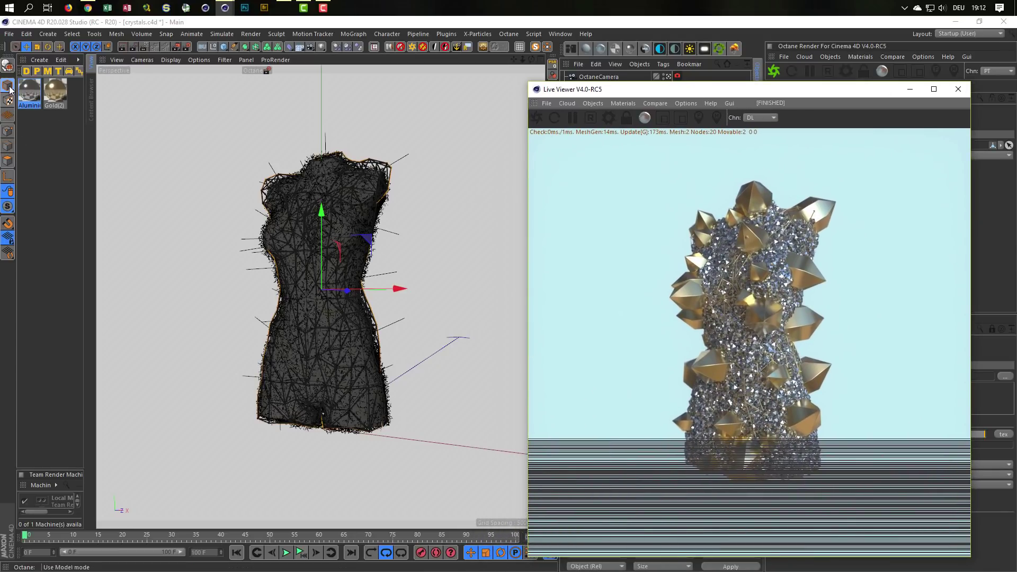
pyautogui.click(17, 121)
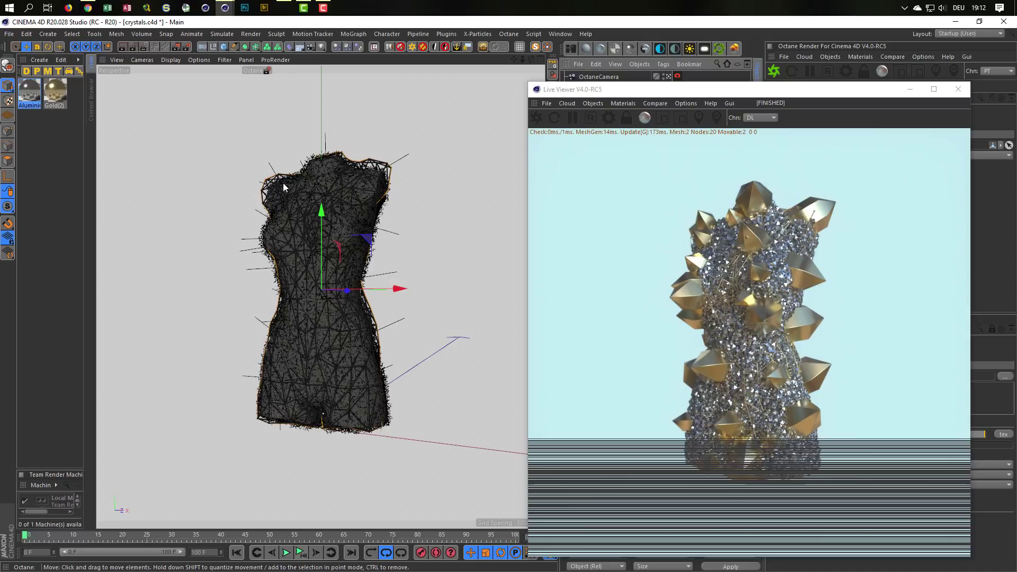
pyautogui.press('t')
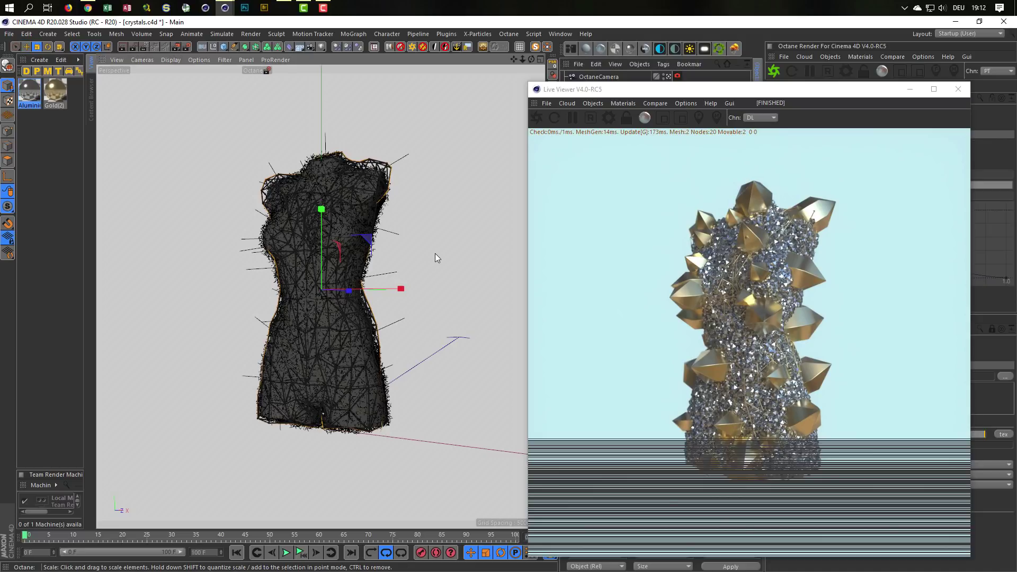
pyautogui.moveTo(437, 253); pyautogui.dragTo(437, 249)
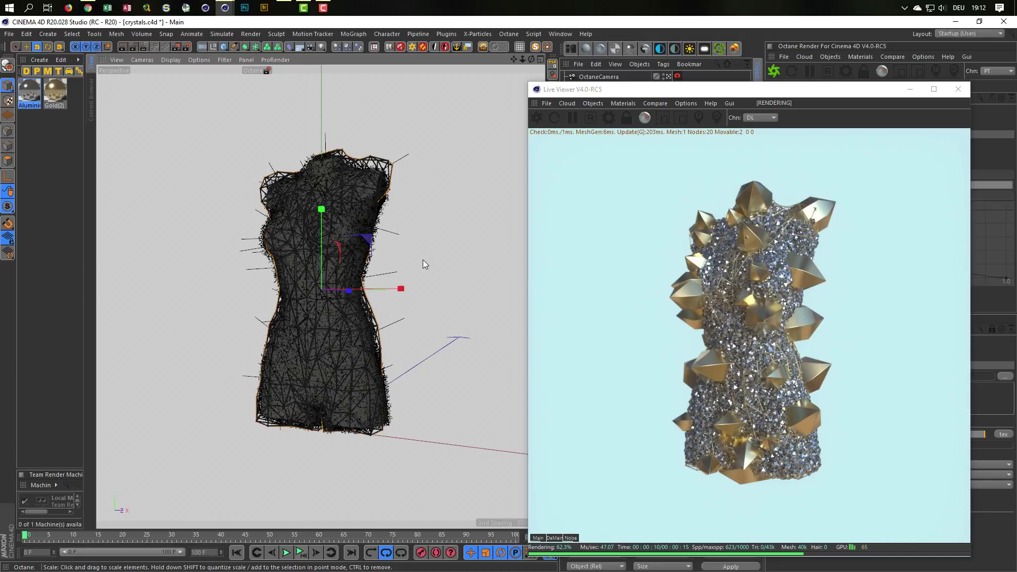
# Move the render preview aside and select the Gold(2) material.
pyautogui.moveTo(725, 90); pyautogui.dragTo(328, 73)
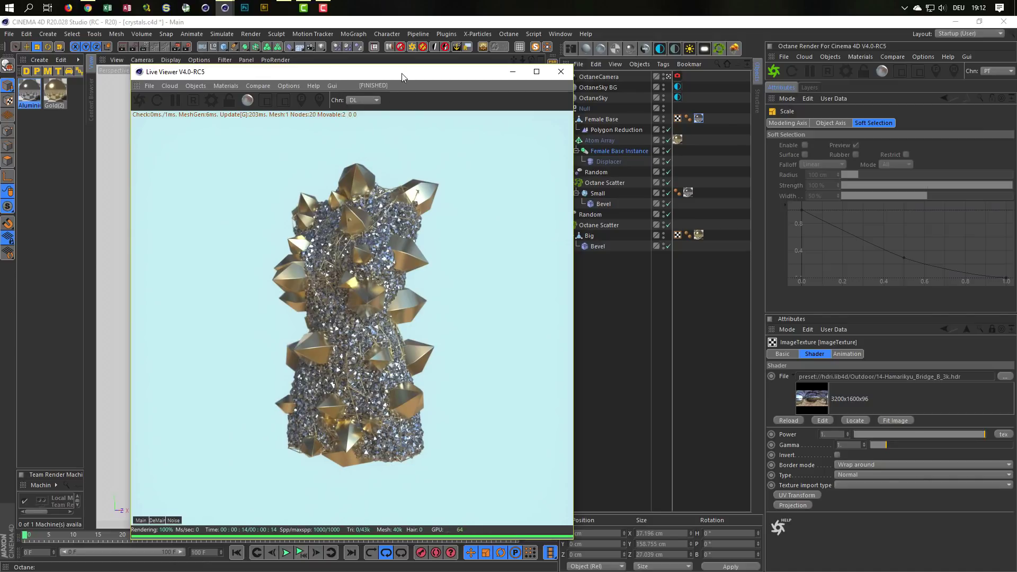
pyautogui.moveTo(402, 73); pyautogui.dragTo(665, 109)
pyautogui.click(54, 87)
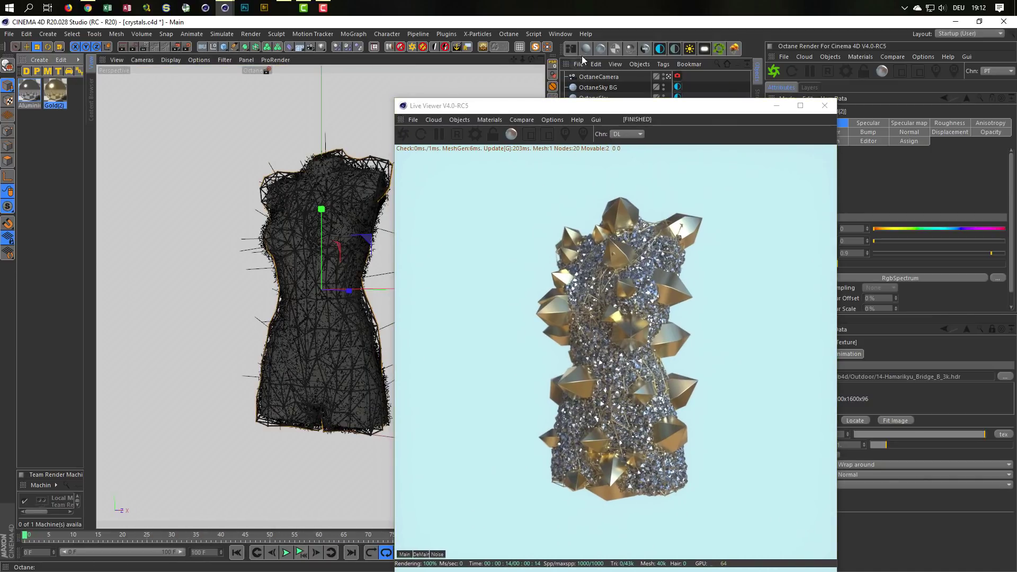
# Set Gold(2)'s roughness FloatTexture to about 0.15 in the node editor, then close it.
pyautogui.moveTo(419, 215); pyautogui.dragTo(260, 161)
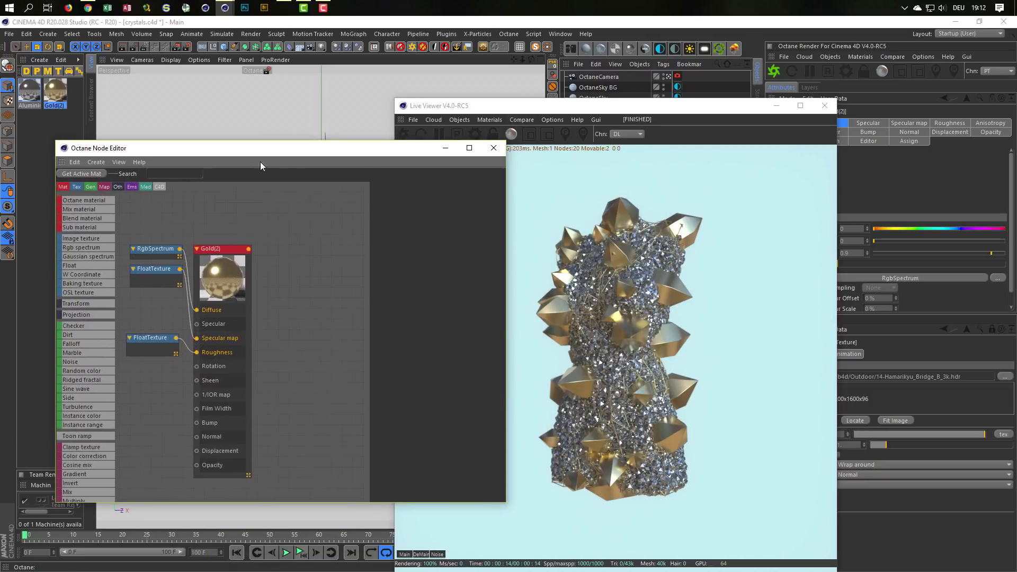
pyautogui.click(158, 339)
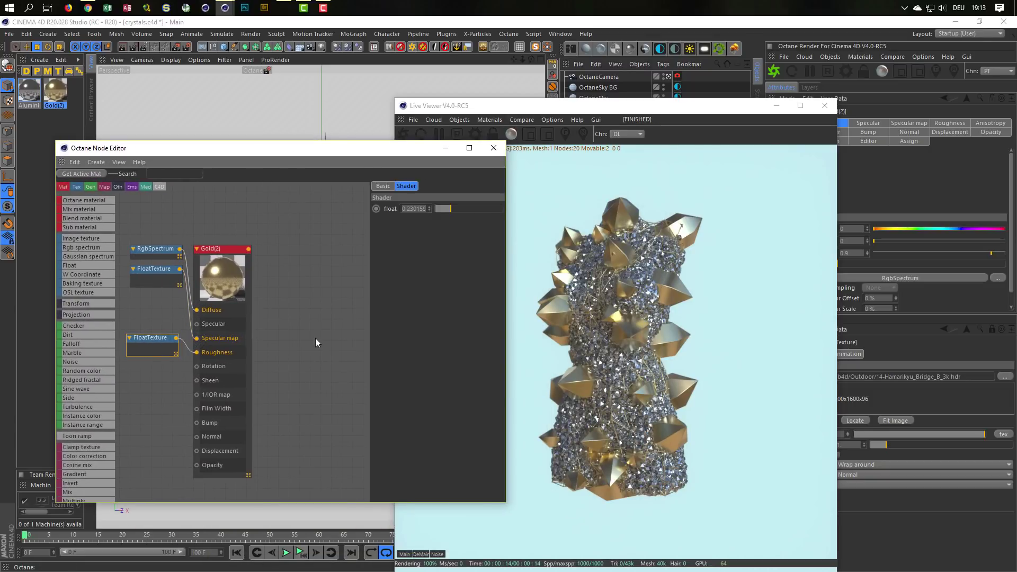
pyautogui.click(443, 208)
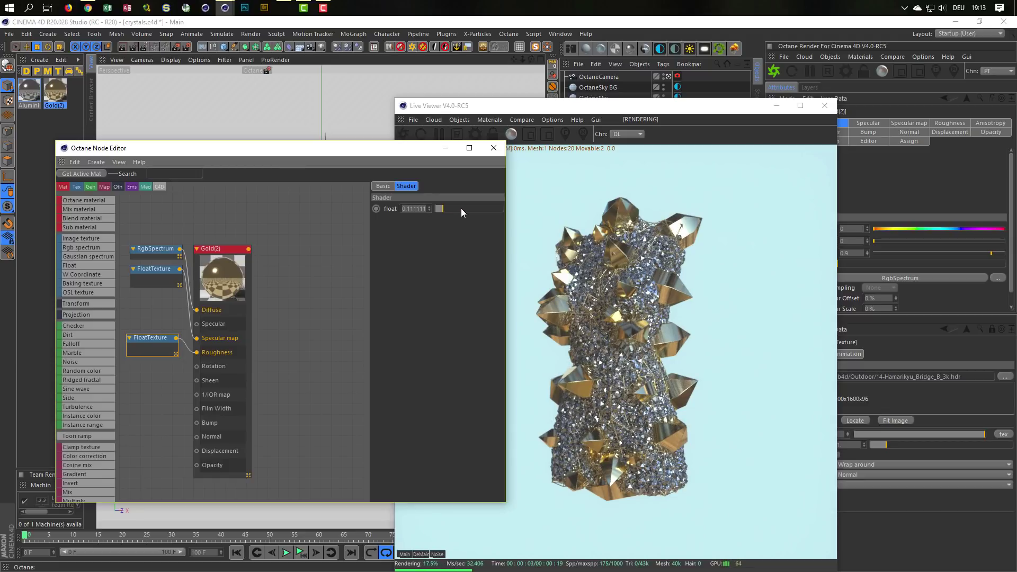
pyautogui.click(493, 148)
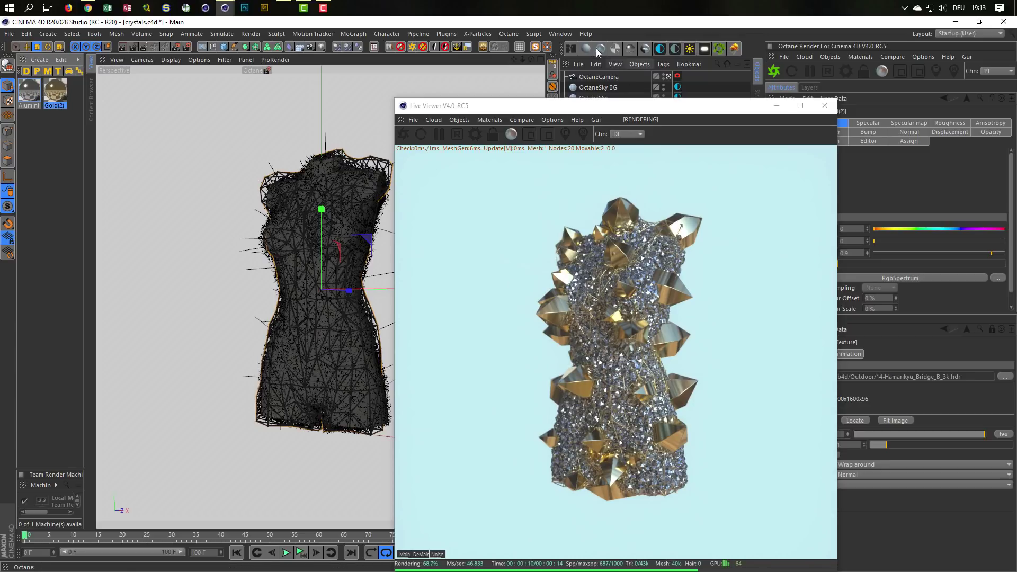
pyautogui.moveTo(484, 204); pyautogui.dragTo(286, 137)
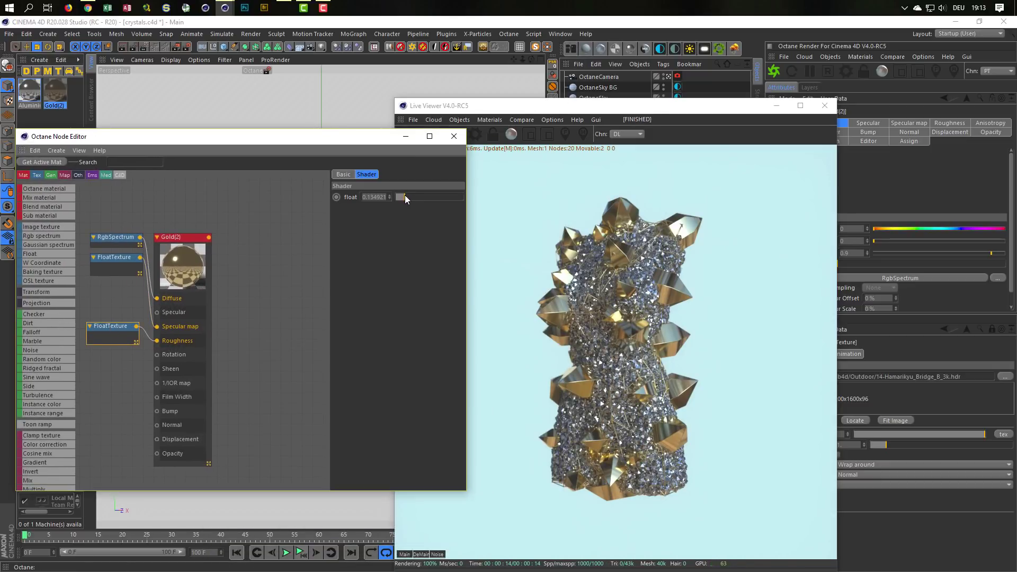
pyautogui.moveTo(403, 199); pyautogui.dragTo(405, 197)
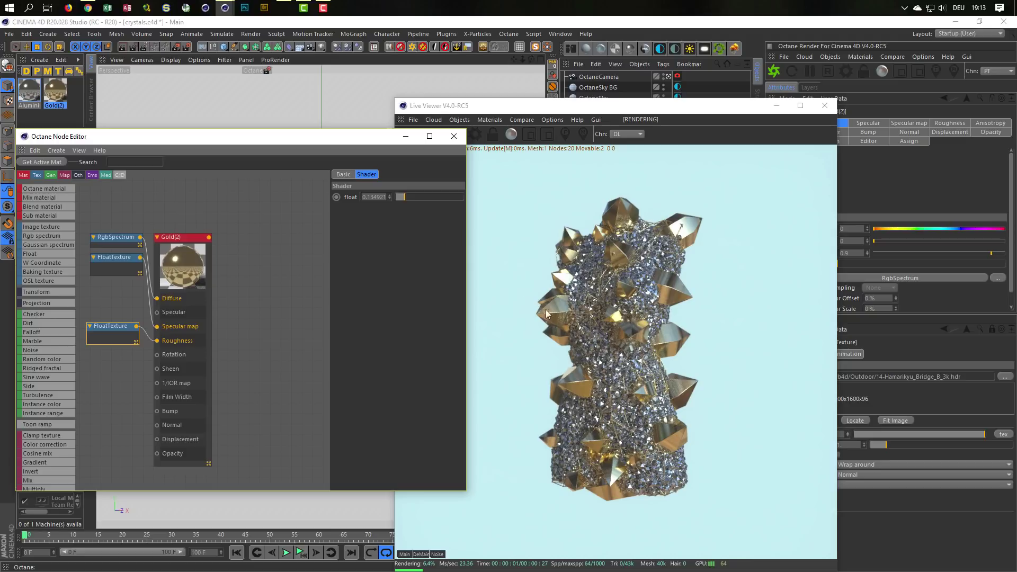
pyautogui.click(405, 199)
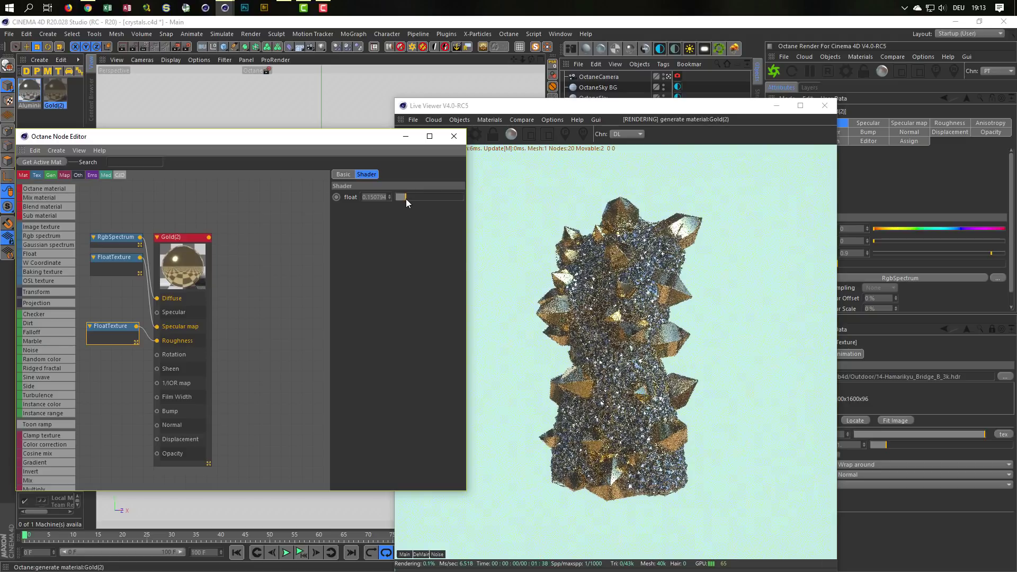
pyautogui.click(459, 141)
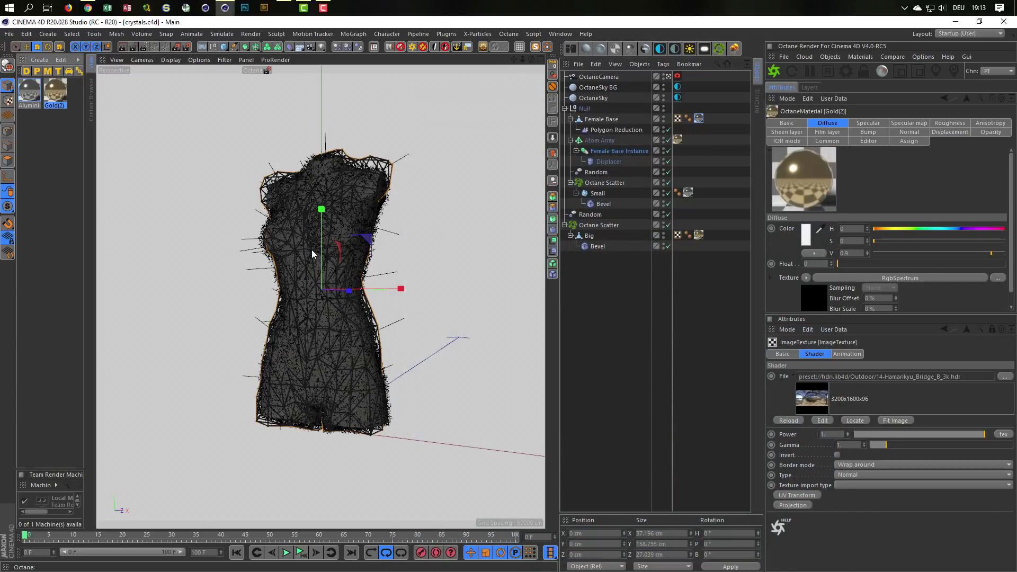
pyautogui.keyDown('alt'); pyautogui.moveTo(314, 255); pyautogui.dragTo(286, 244); pyautogui.keyUp('alt')
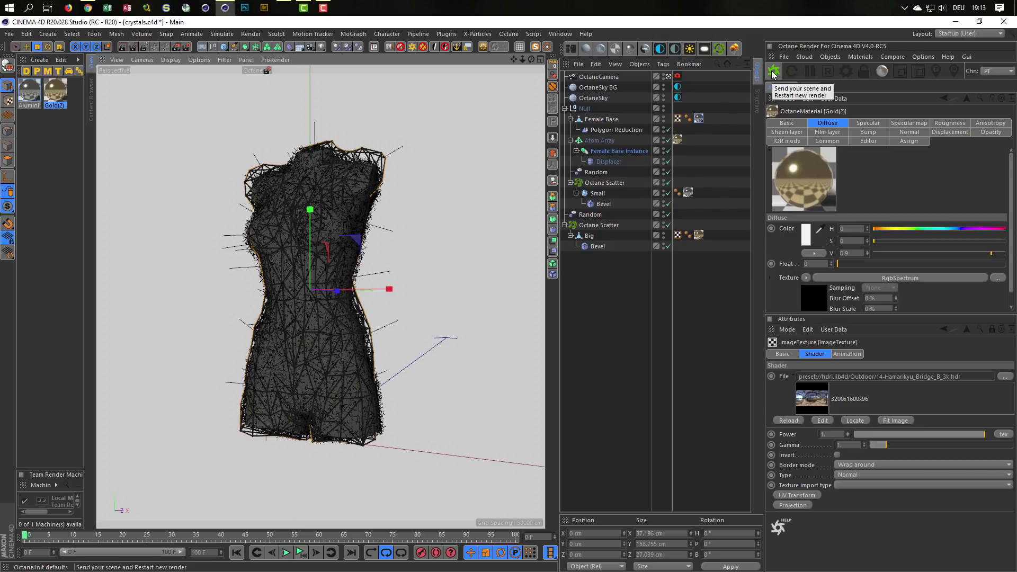
# Set the Render Settings output width to 1080 pixels.
pyautogui.click(186, 48)
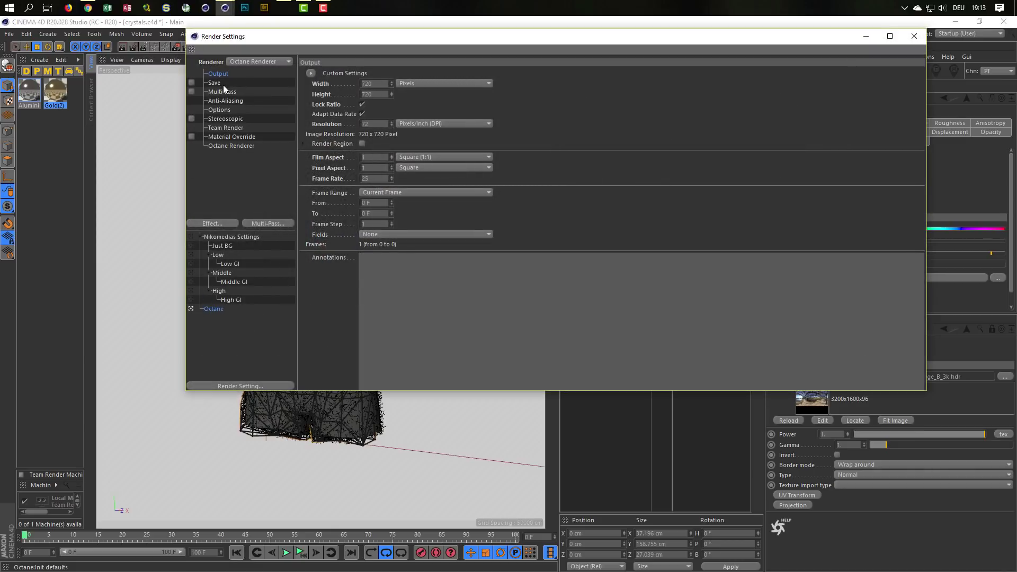
pyautogui.doubleClick(374, 84)
pyautogui.write('1080')
pyautogui.press('Return')
pyautogui.click(229, 146)
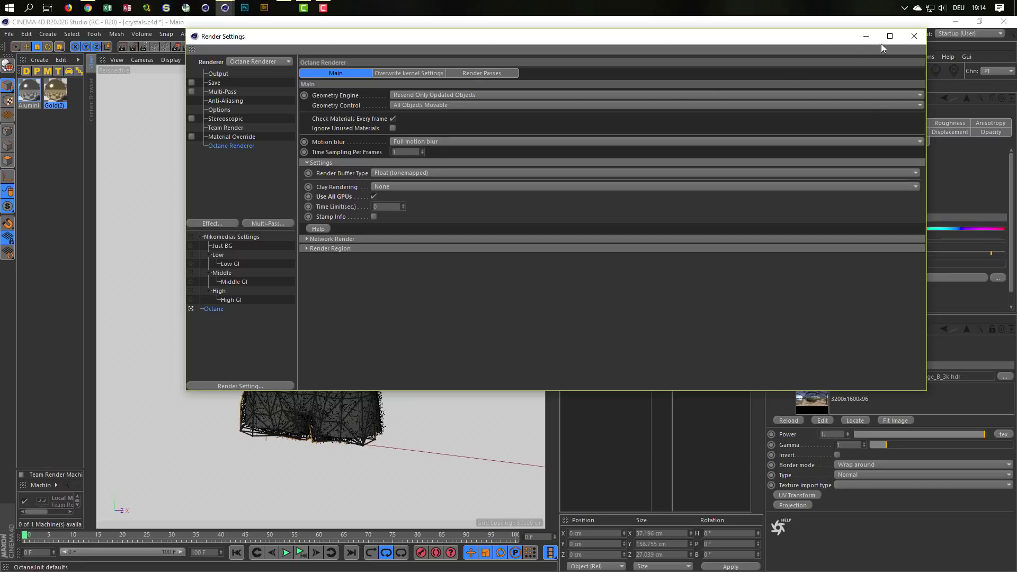
pyautogui.click(915, 36)
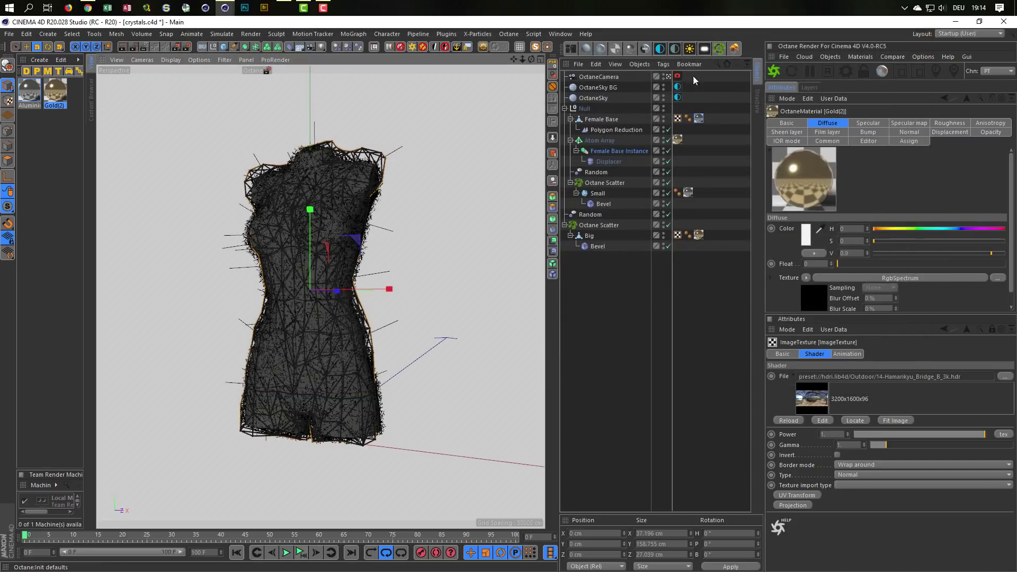
# Restart the Octane live render and enlarge the Live Viewer window.
pyautogui.click(777, 71)
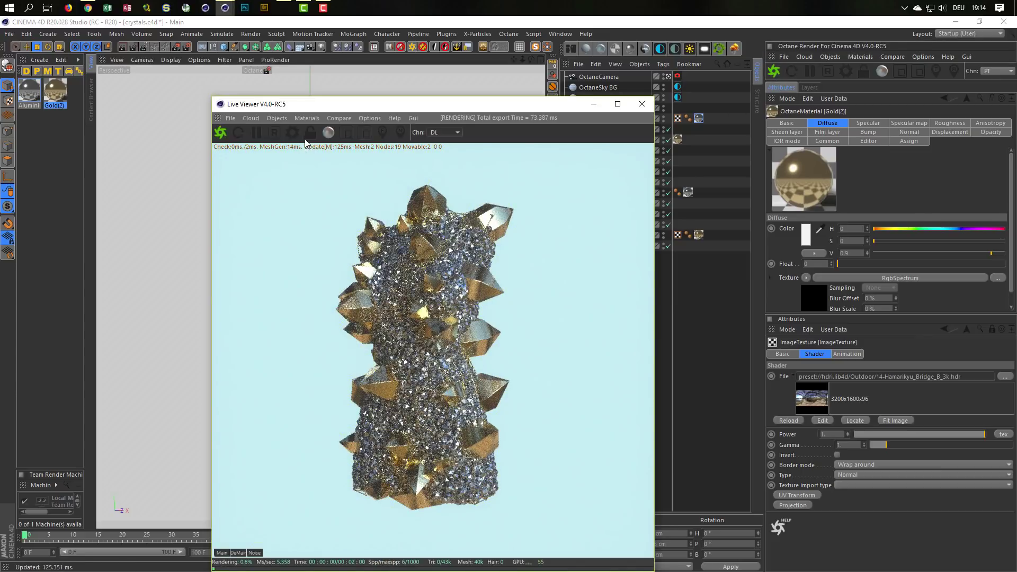
pyautogui.moveTo(396, 108); pyautogui.dragTo(457, 43)
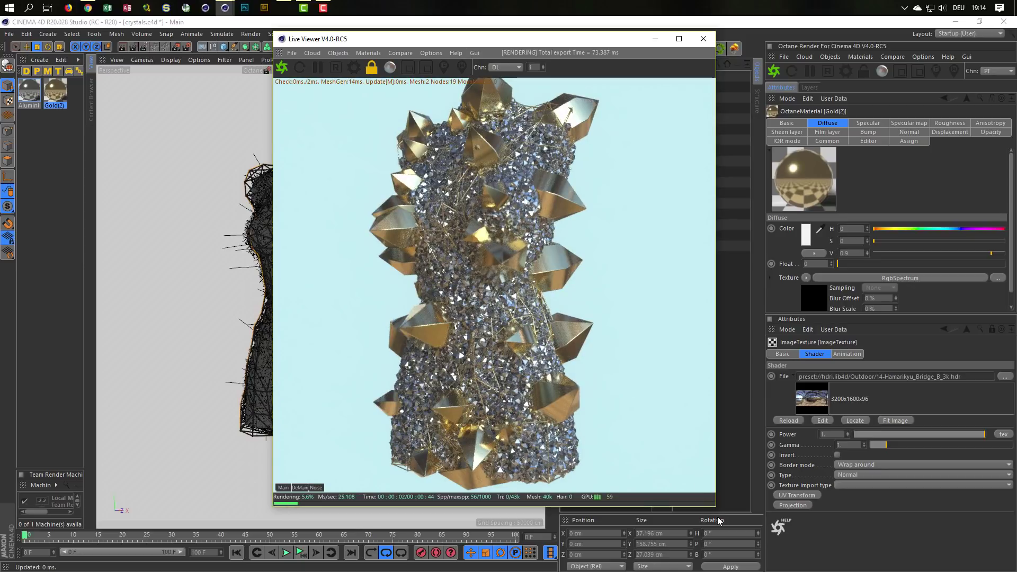
pyautogui.moveTo(715, 506); pyautogui.dragTo(799, 527)
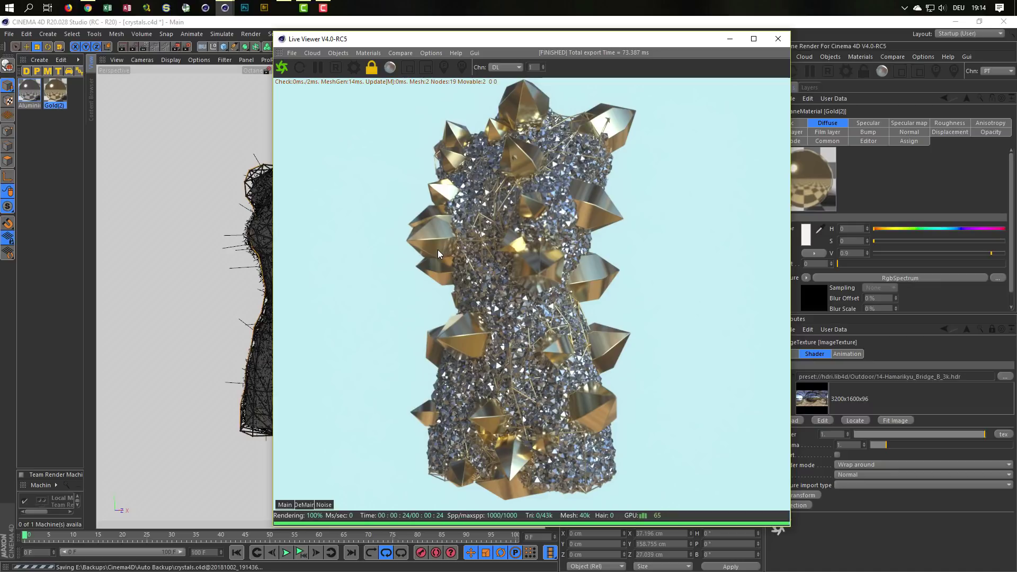
pyautogui.moveTo(456, 40); pyautogui.dragTo(485, 63)
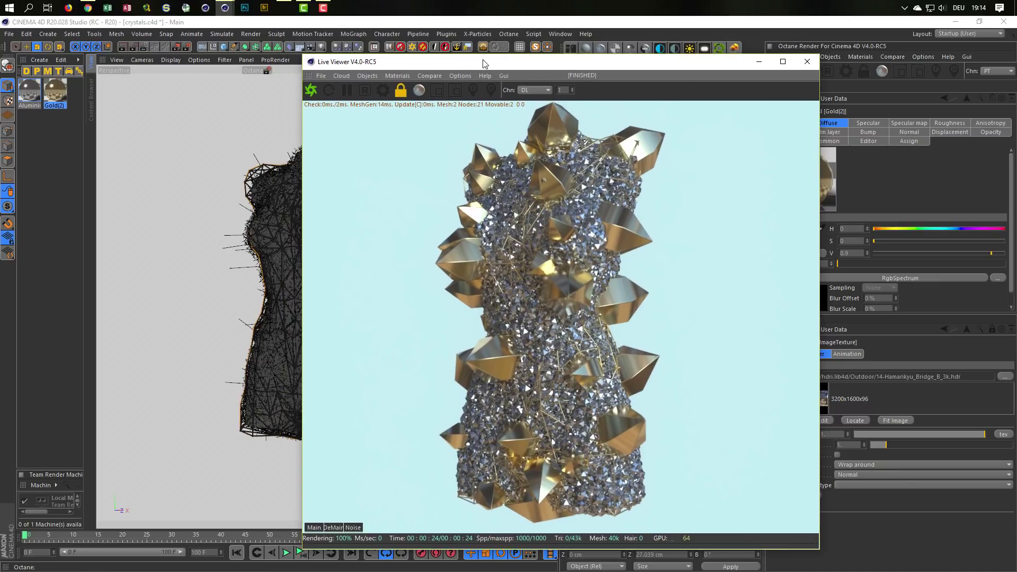
# Render with Max. samples 200 and compare the main and denoised passes.
pyautogui.click(382, 90)
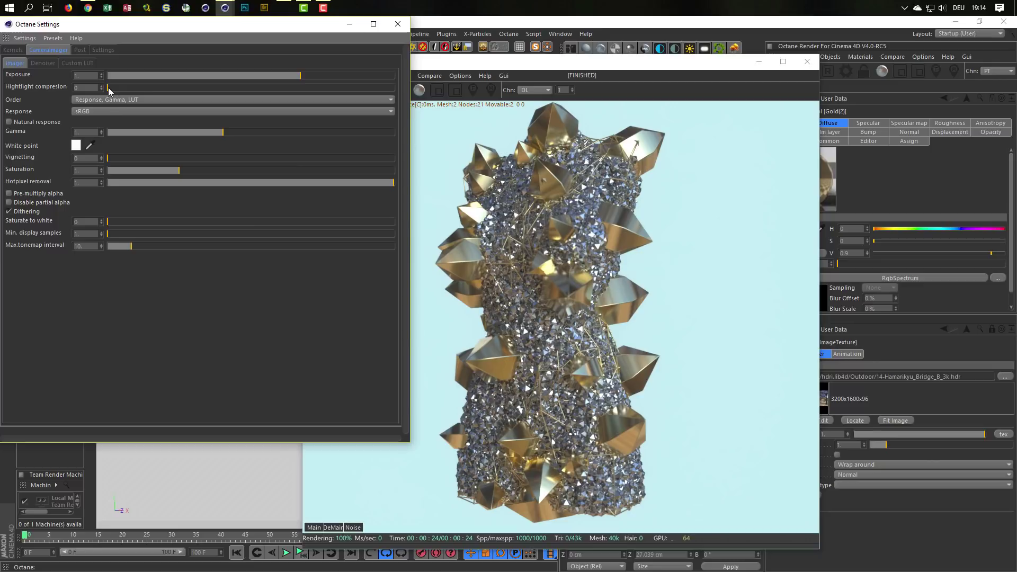
pyautogui.click(12, 49)
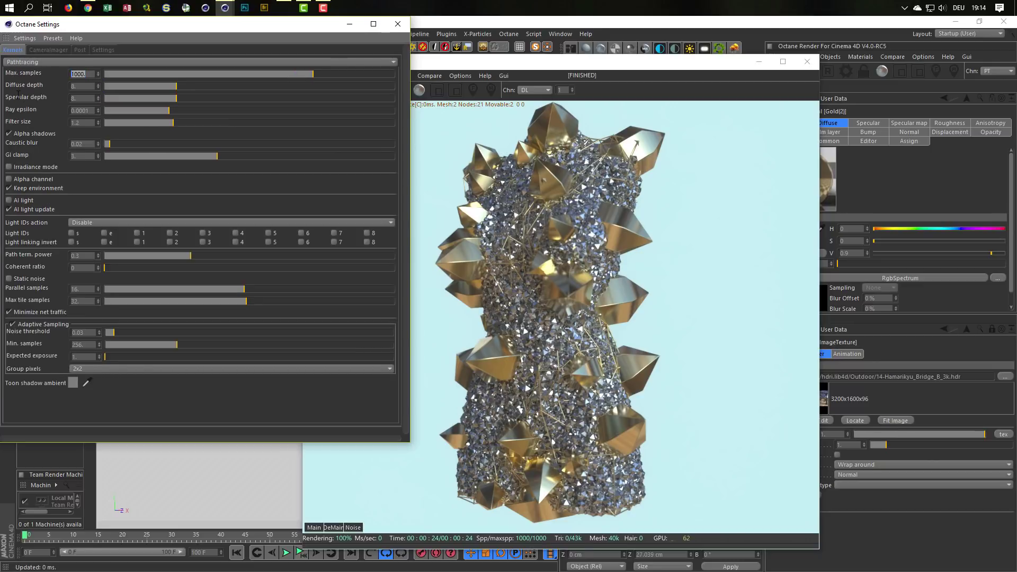
pyautogui.write('200')
pyautogui.press('Return')
pyautogui.click(525, 67)
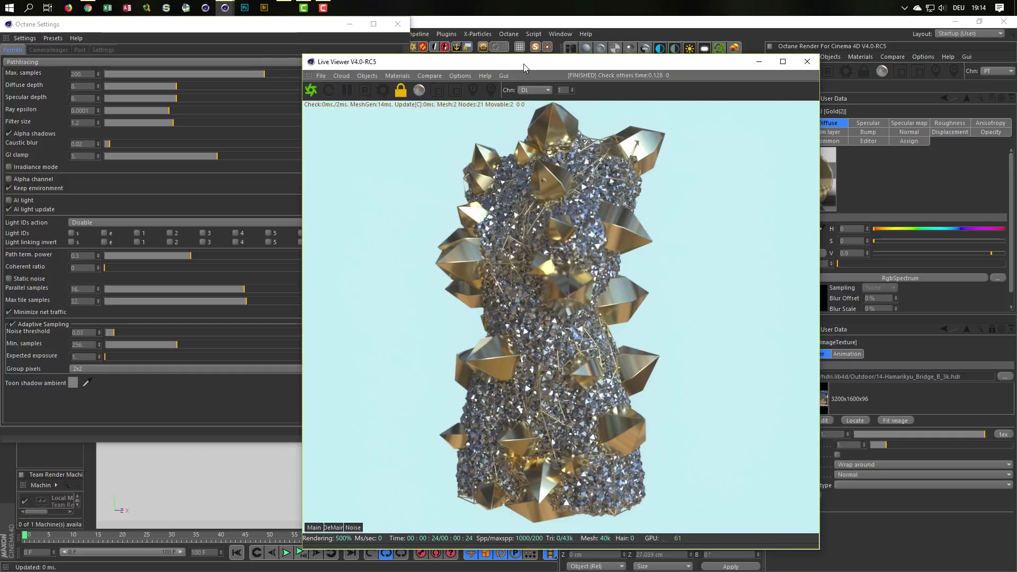
pyautogui.click(329, 91)
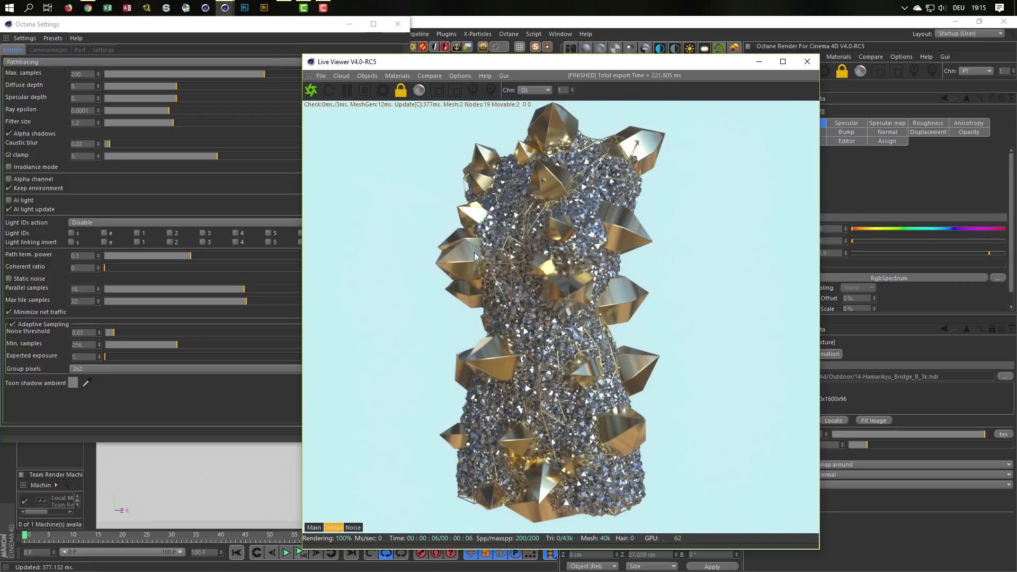
pyautogui.click(314, 529)
pyautogui.click(317, 528)
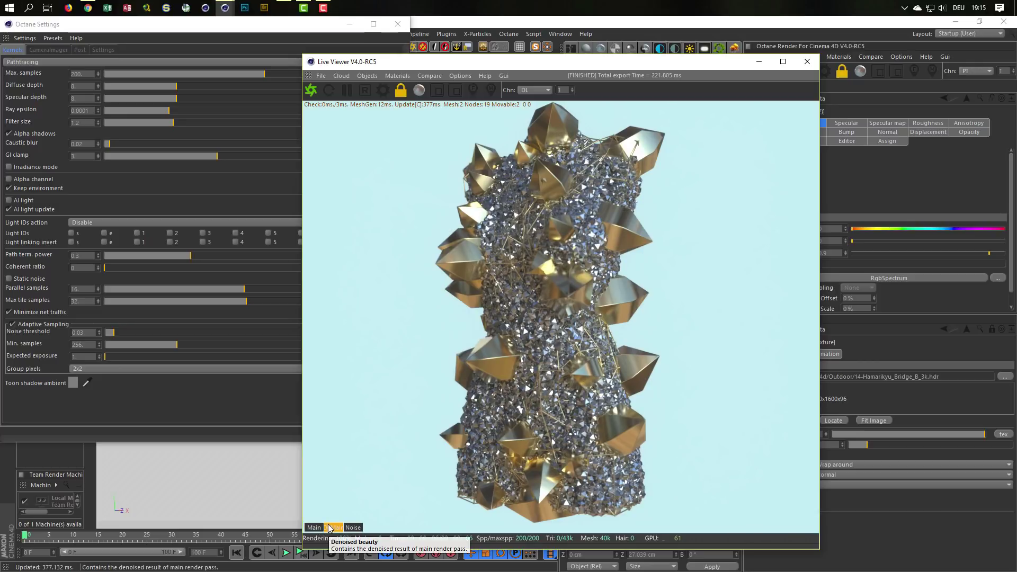
pyautogui.click(319, 529)
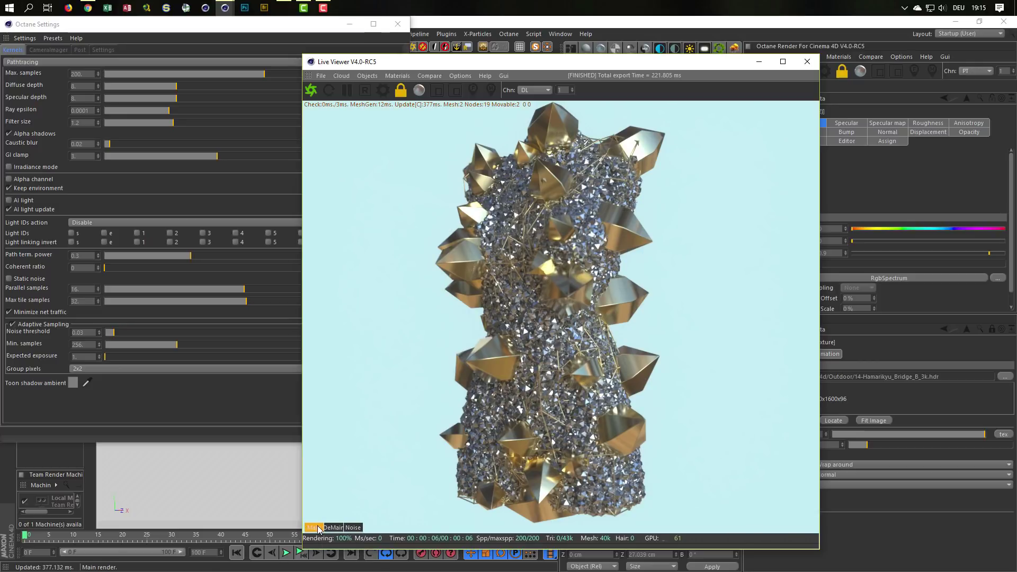
# Render with Max. samples 100 and compare the denoised and main passes.
pyautogui.click(93, 74)
pyautogui.doubleClick(74, 74)
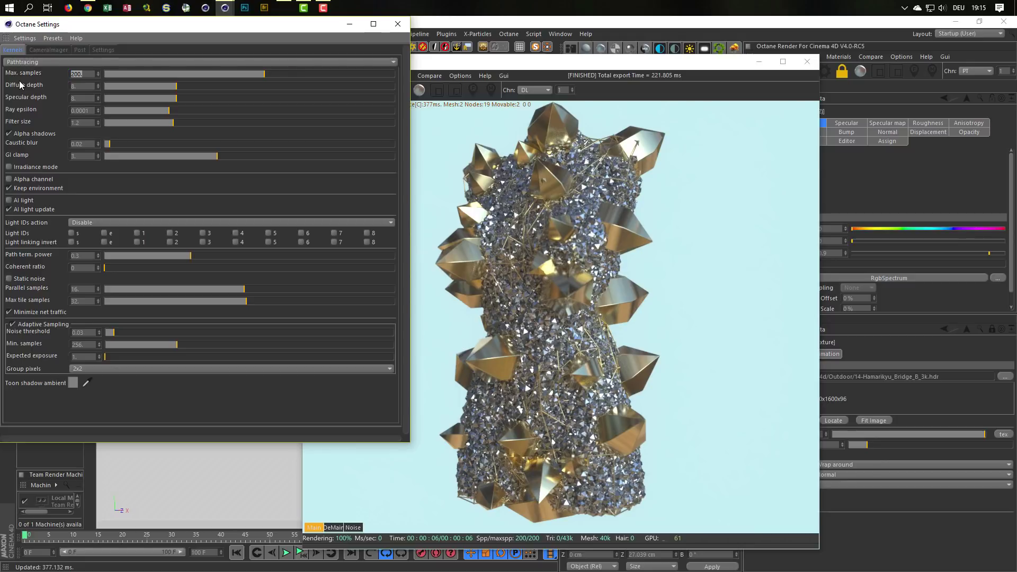
pyautogui.write('100')
pyautogui.press('Return')
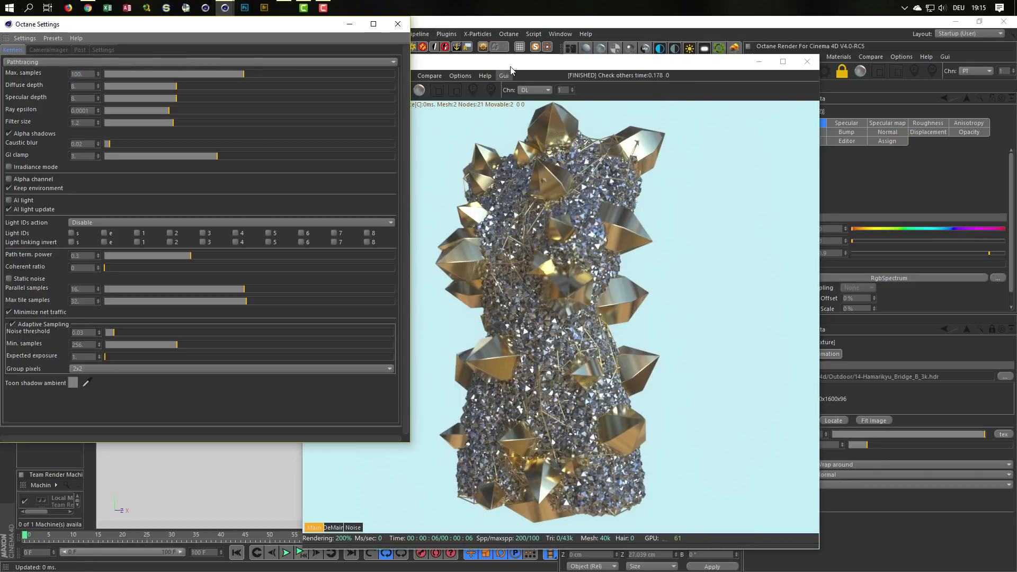
pyautogui.click(511, 70)
pyautogui.click(311, 91)
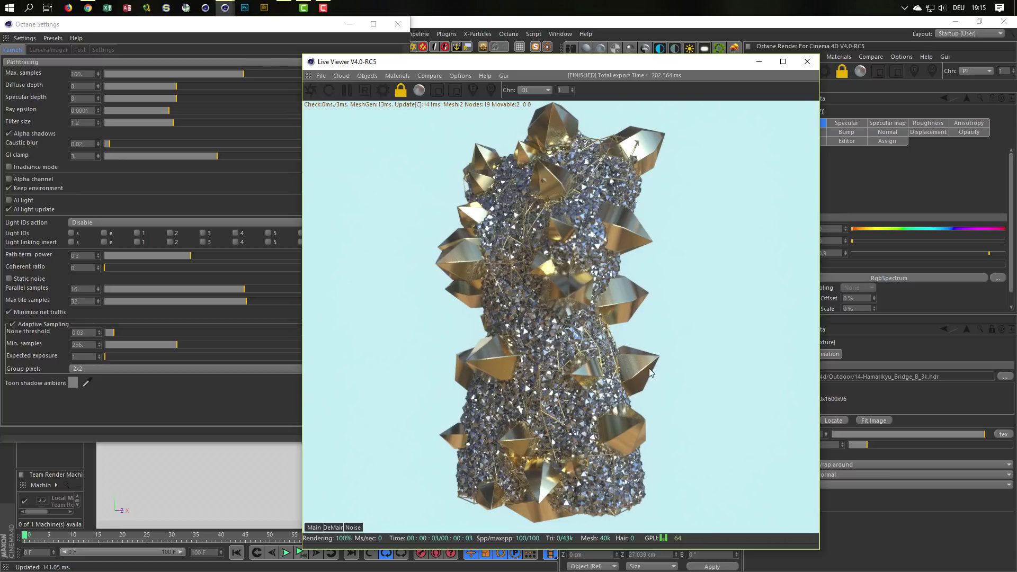
pyautogui.click(333, 527)
pyautogui.click(316, 528)
pyautogui.click(331, 528)
# Set Max. samples to 500, close Octane settings and restart the render.
pyautogui.click(18, 91)
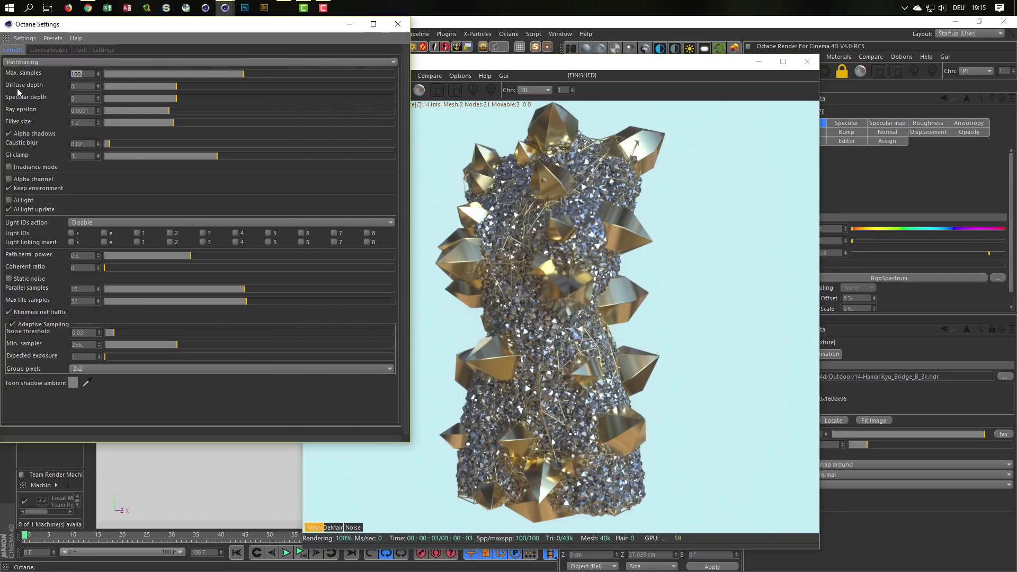
pyautogui.write('500')
pyautogui.press('Return')
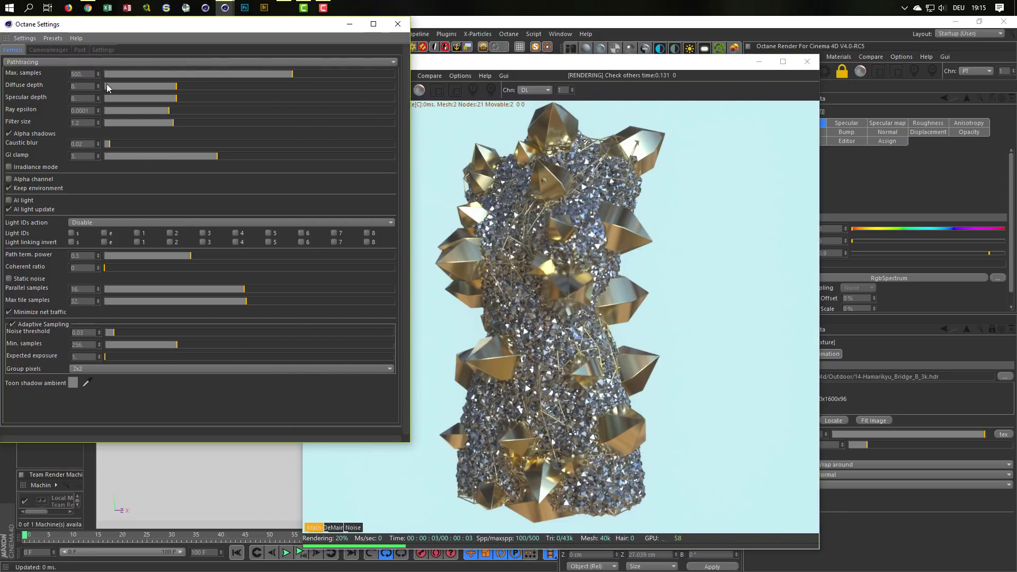
pyautogui.click(398, 23)
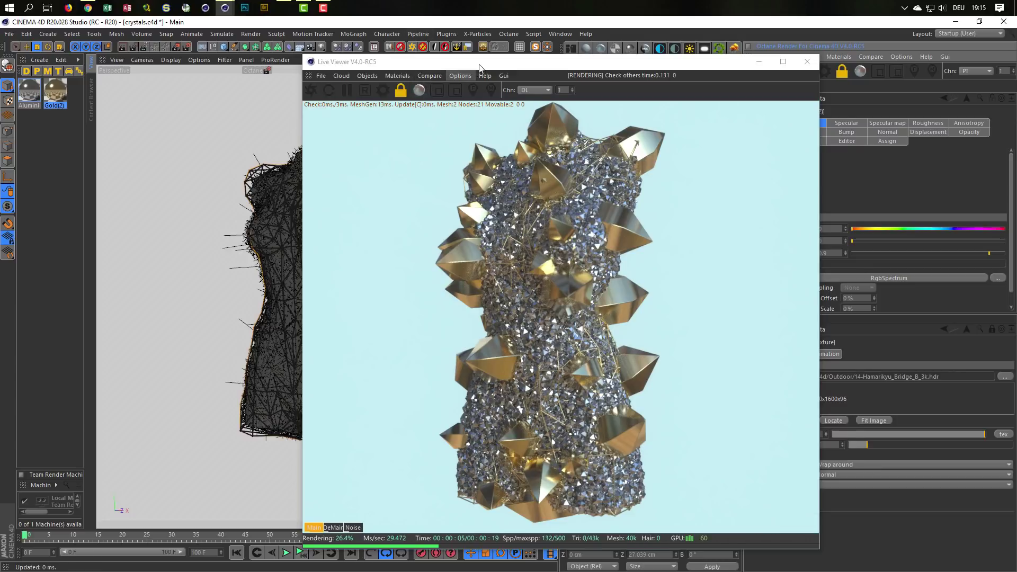
pyautogui.moveTo(480, 66); pyautogui.dragTo(535, 51)
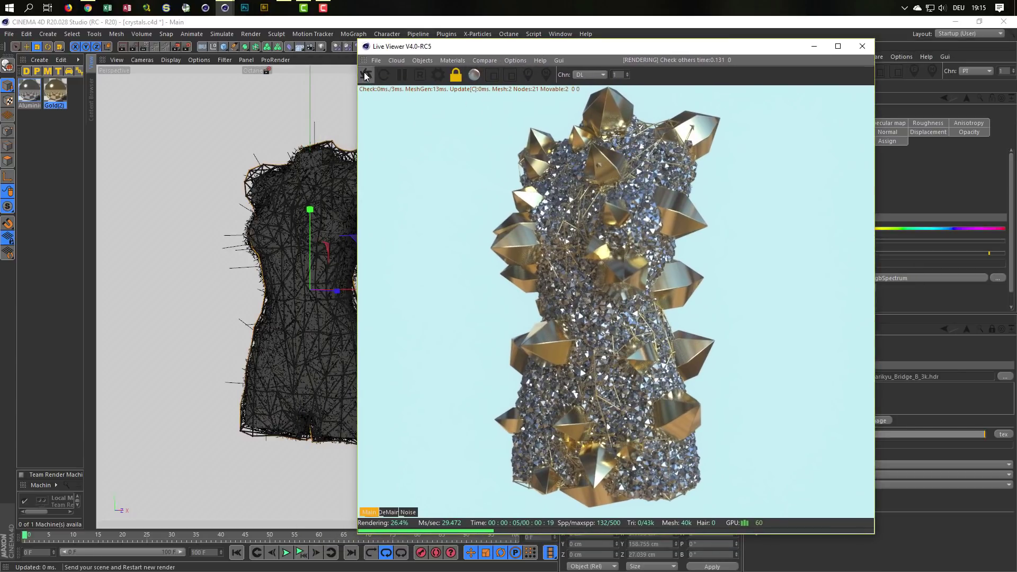
pyautogui.click(366, 77)
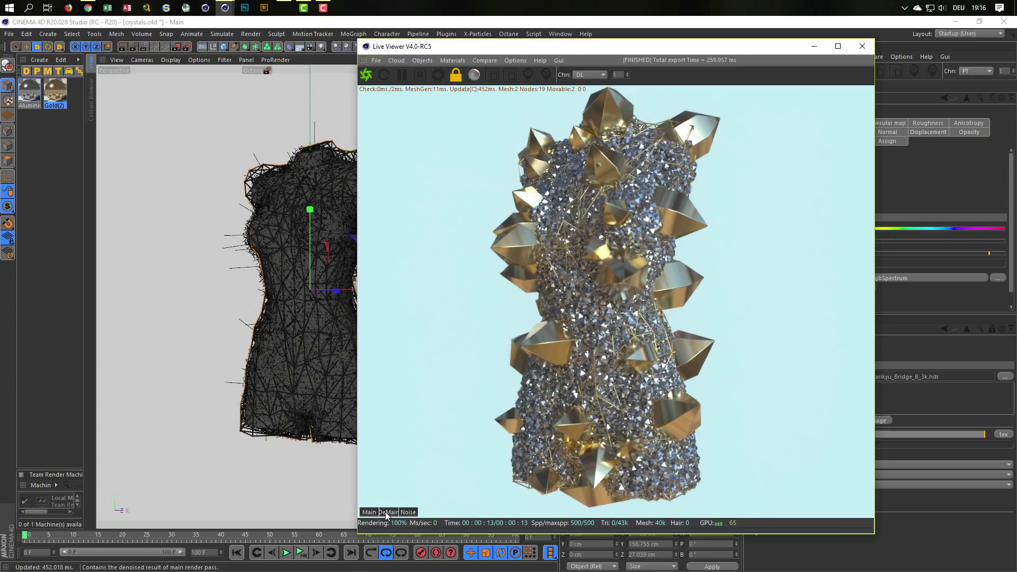
# Save the render passes as crystals PSD, close the Live Viewer and save the scene.
pyautogui.click(376, 60)
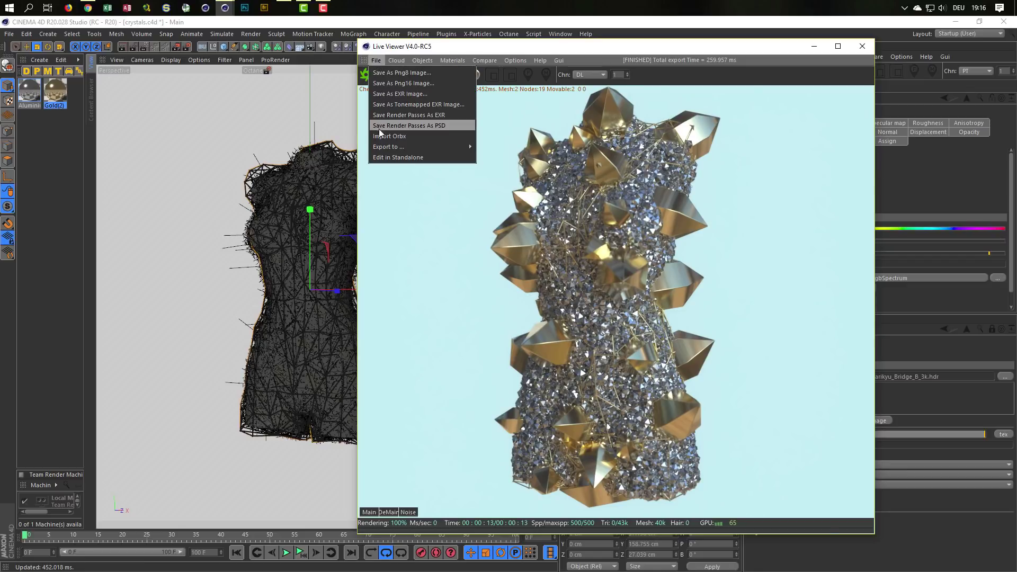
pyautogui.click(425, 125)
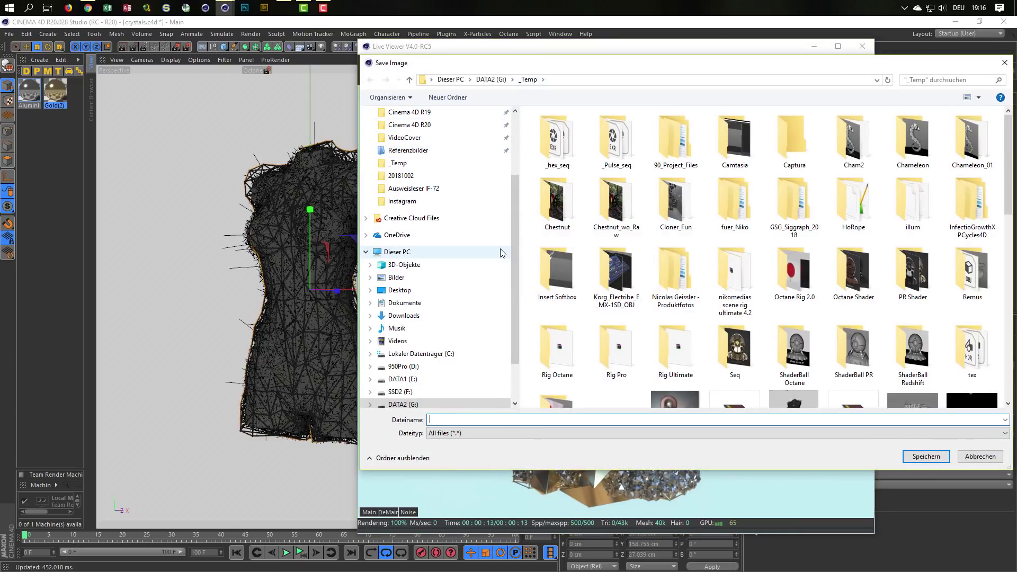
pyautogui.write('cry')
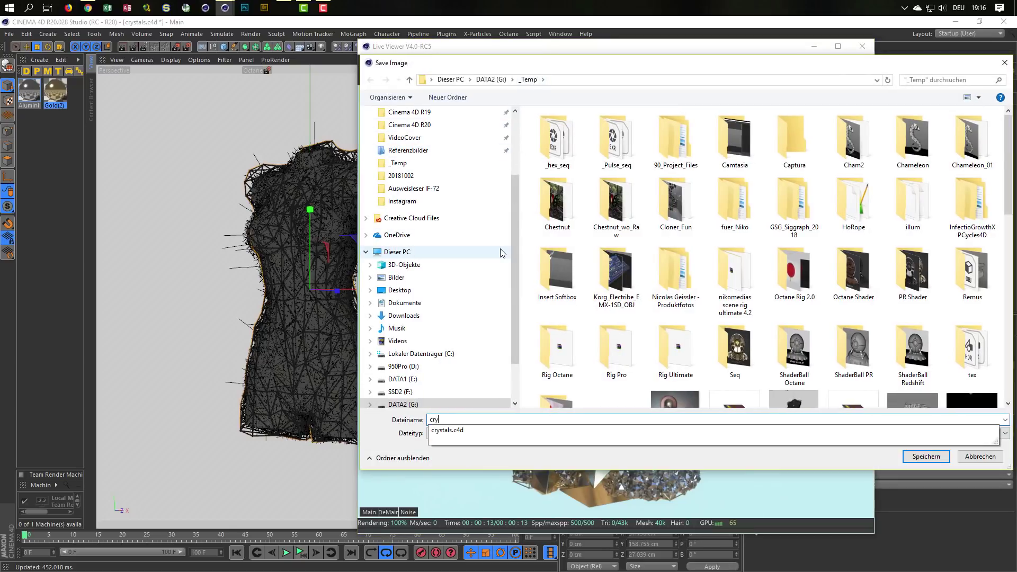
pyautogui.write('stals')
pyautogui.press('Return')
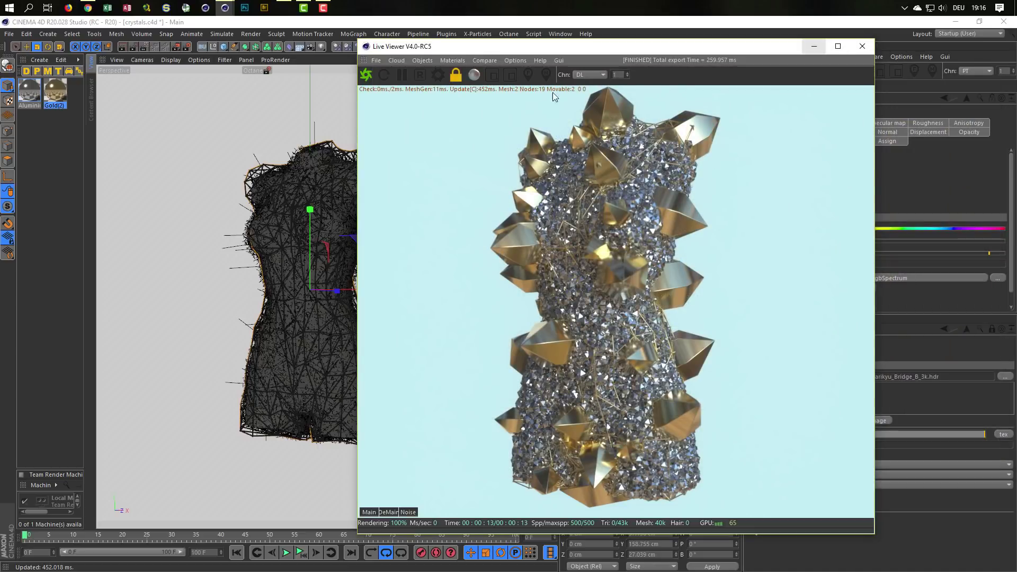
pyautogui.click(863, 46)
pyautogui.hotkey('ctrl', 's')
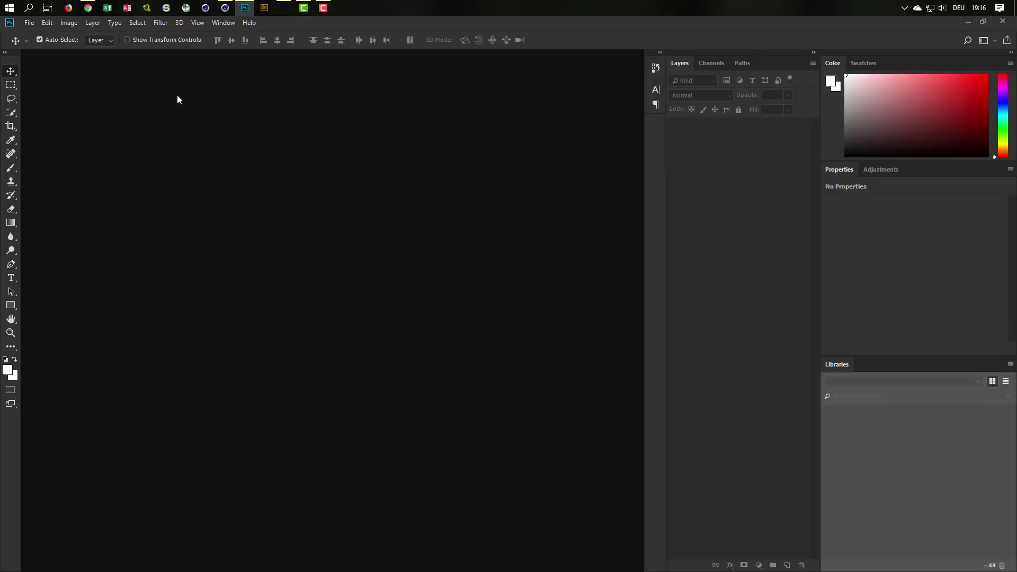
# Open crystals.psd in Photoshop, keeping its embedded colour profile.
pyautogui.click(30, 23)
pyautogui.click(33, 42)
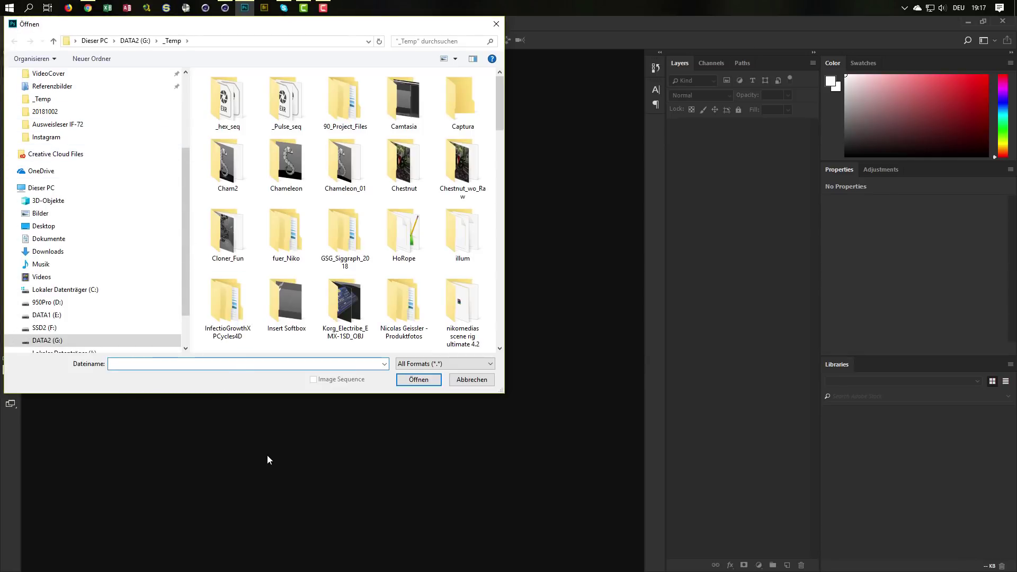
pyautogui.write('cr')
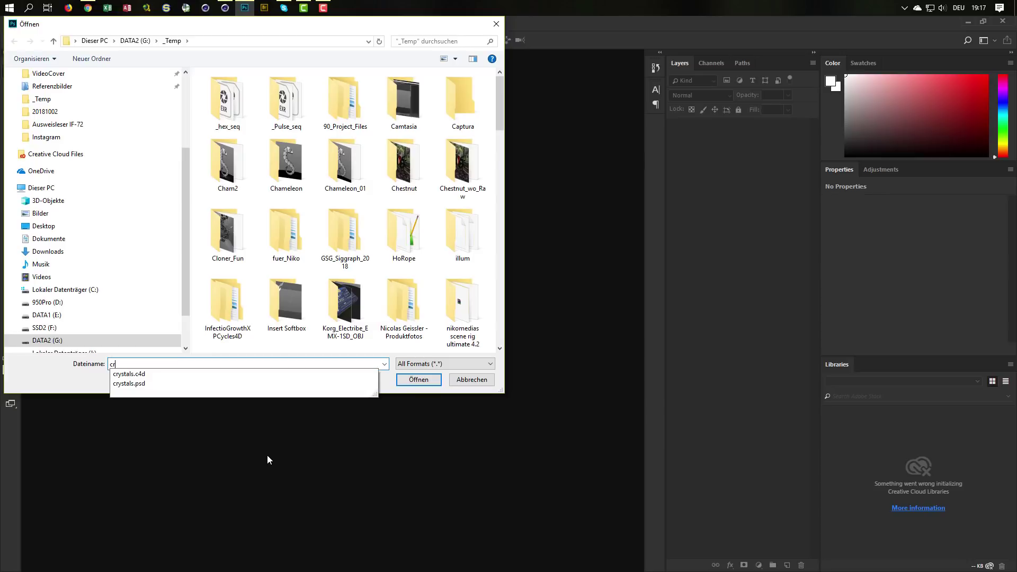
pyautogui.press('Down')
pyautogui.press('Down')
pyautogui.press('Return')
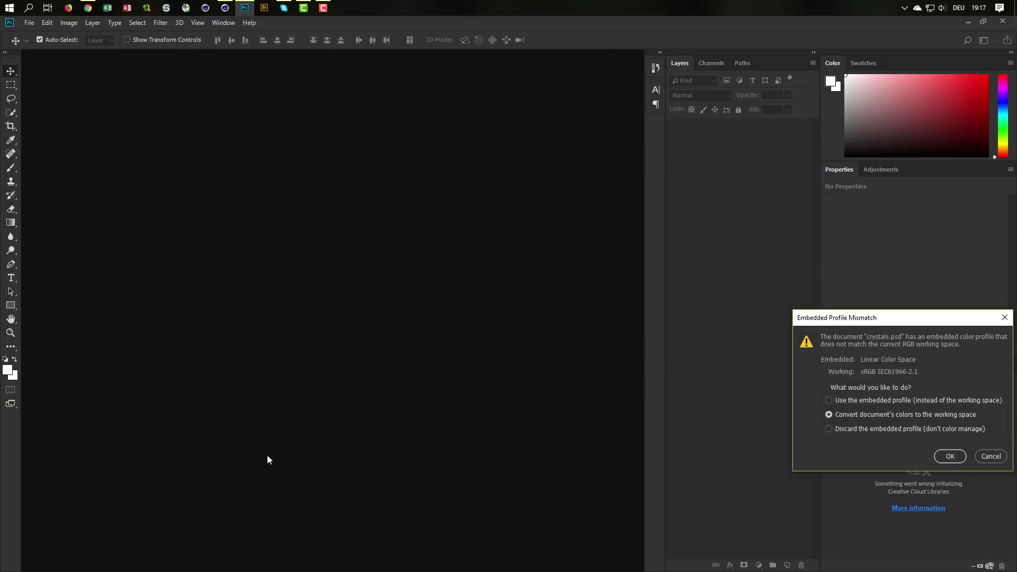
pyautogui.click(870, 400)
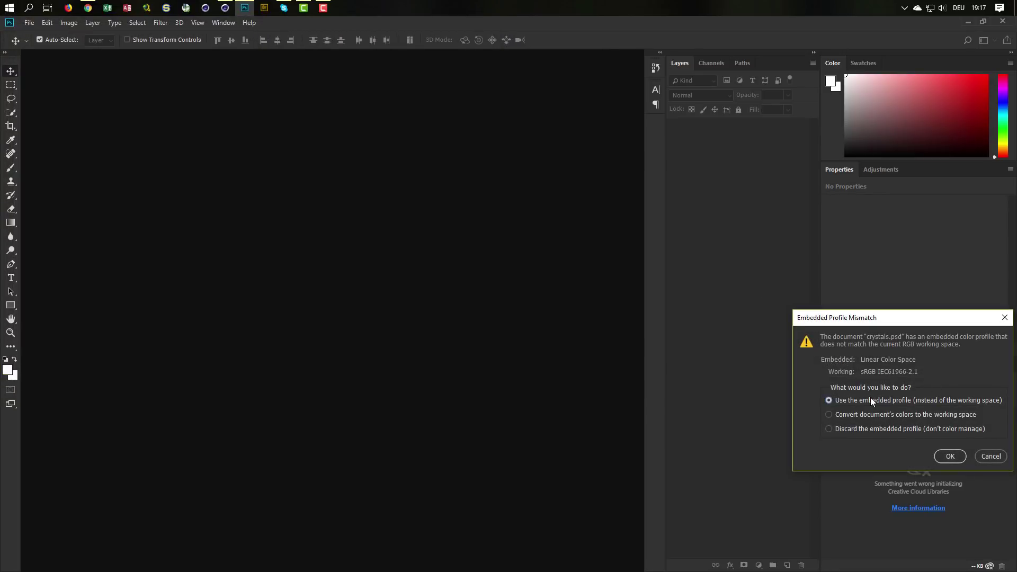
pyautogui.click(954, 457)
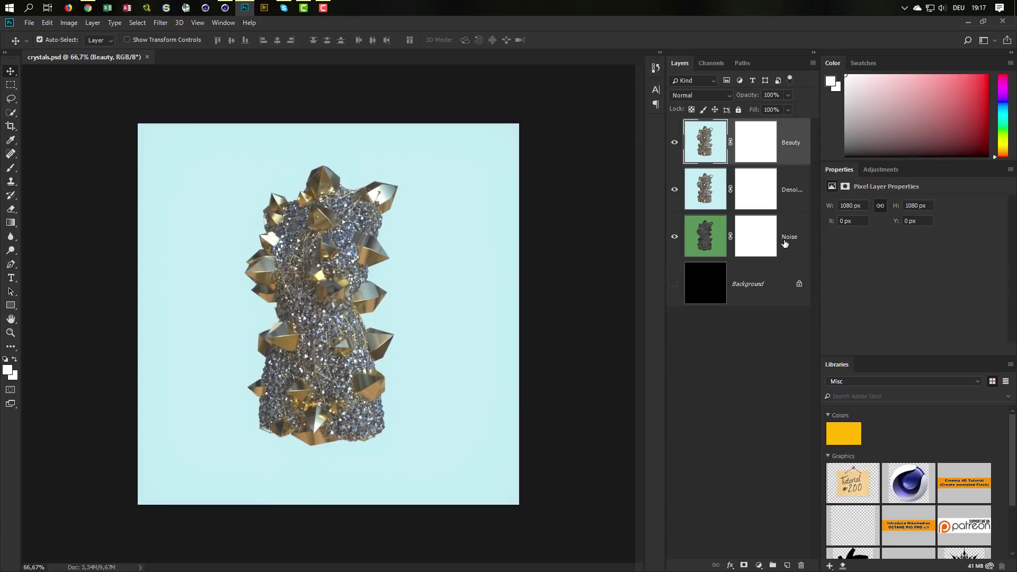
# Delete the Noise layer and toggle the Beauty layer to compare with the denoised one.
pyautogui.click(702, 243)
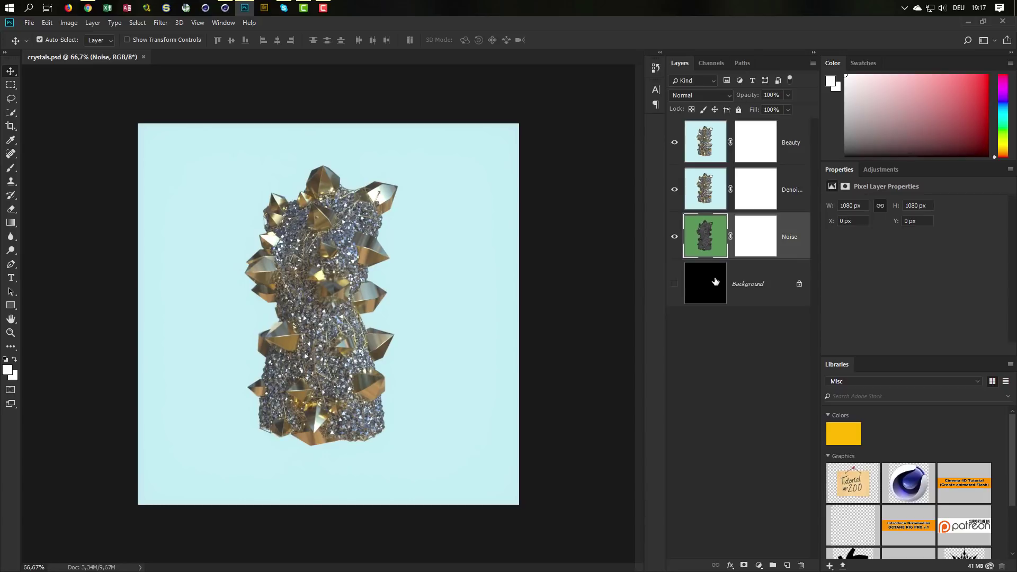
pyautogui.press('Delete')
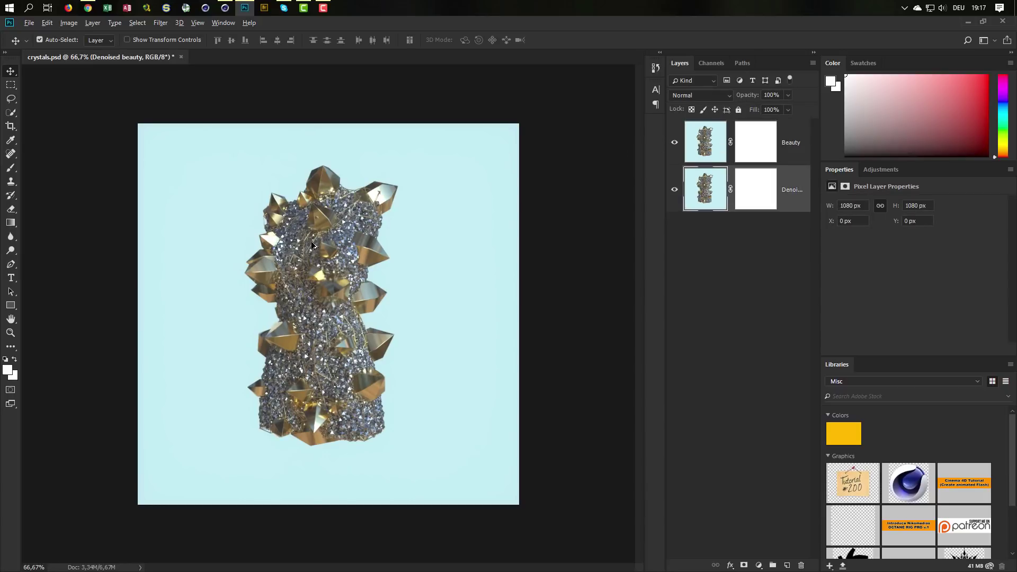
pyautogui.keyDown('alt'); pyautogui.scroll(5, 314, 243); pyautogui.keyUp('alt')
pyautogui.keyDown('alt'); pyautogui.scroll(1, 128, 290); pyautogui.keyUp('alt')
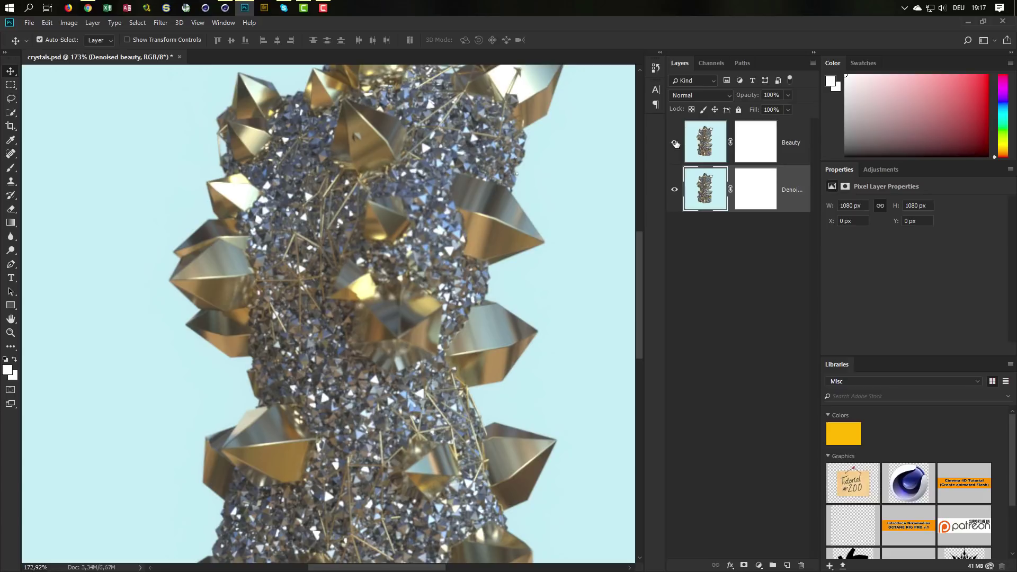
pyautogui.click(676, 143)
pyautogui.click(675, 144)
pyautogui.keyDown('alt'); pyautogui.scroll(-2, 452, 240); pyautogui.keyUp('alt')
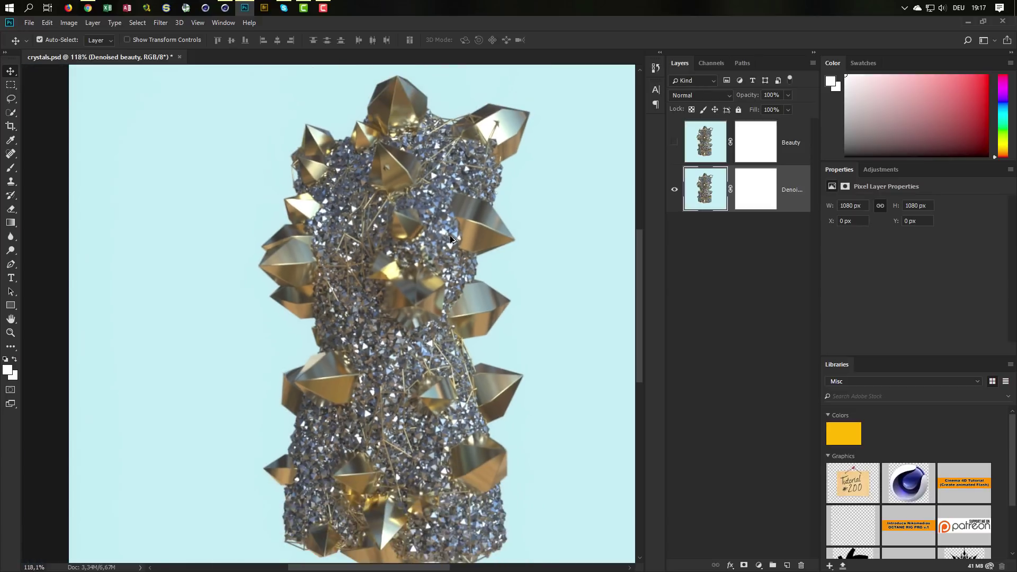
pyautogui.keyDown('alt'); pyautogui.scroll(-1, 452, 239); pyautogui.keyUp('alt')
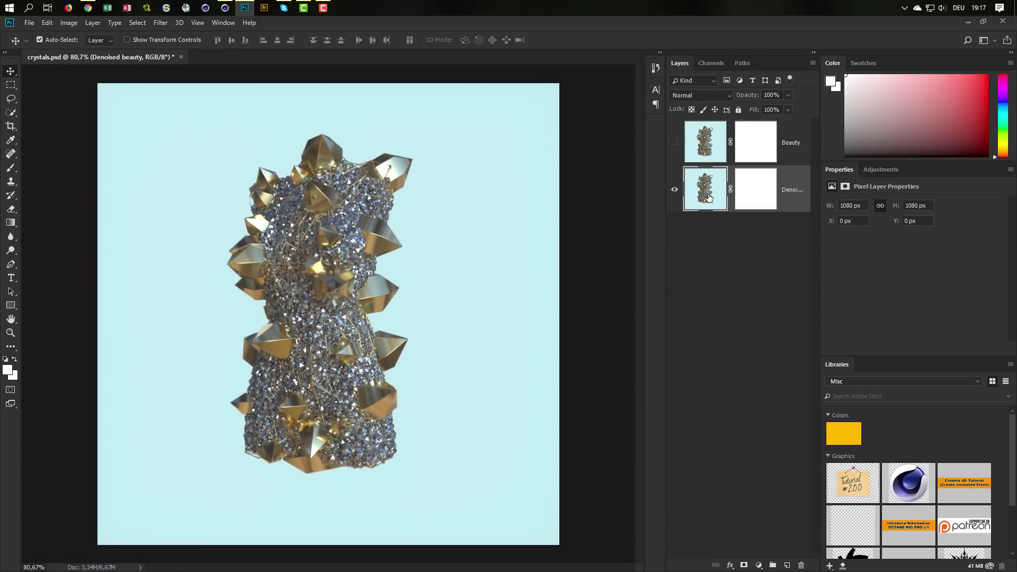
# Delete the Beauty layer and convert Denoised beauty into a smart object.
pyautogui.click(713, 136)
pyautogui.press('Delete')
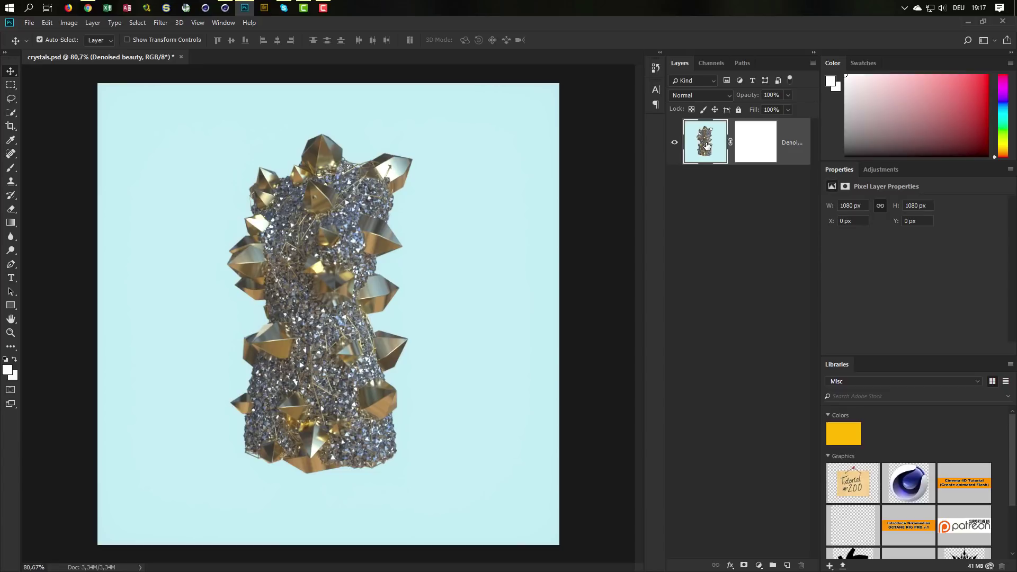
pyautogui.press('ctrl')
pyautogui.hotkey('ctrl', 'alt', 's')
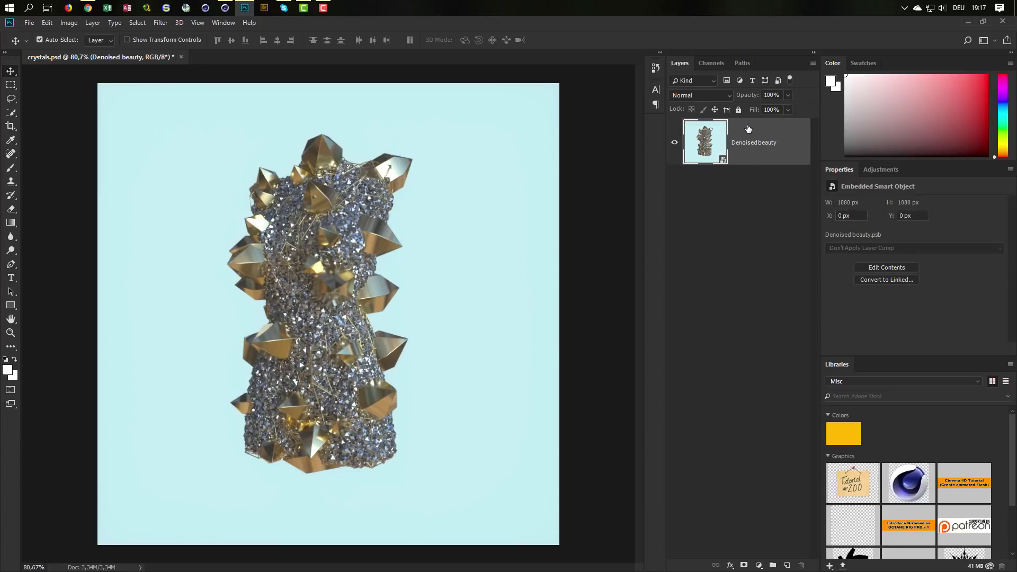
pyautogui.rightClick(748, 129)
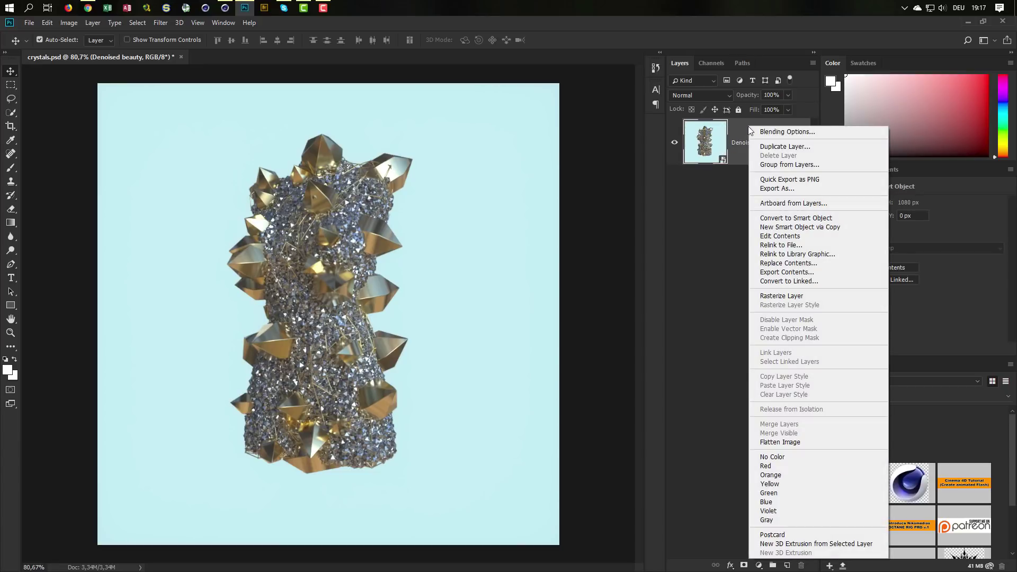
pyautogui.click(699, 221)
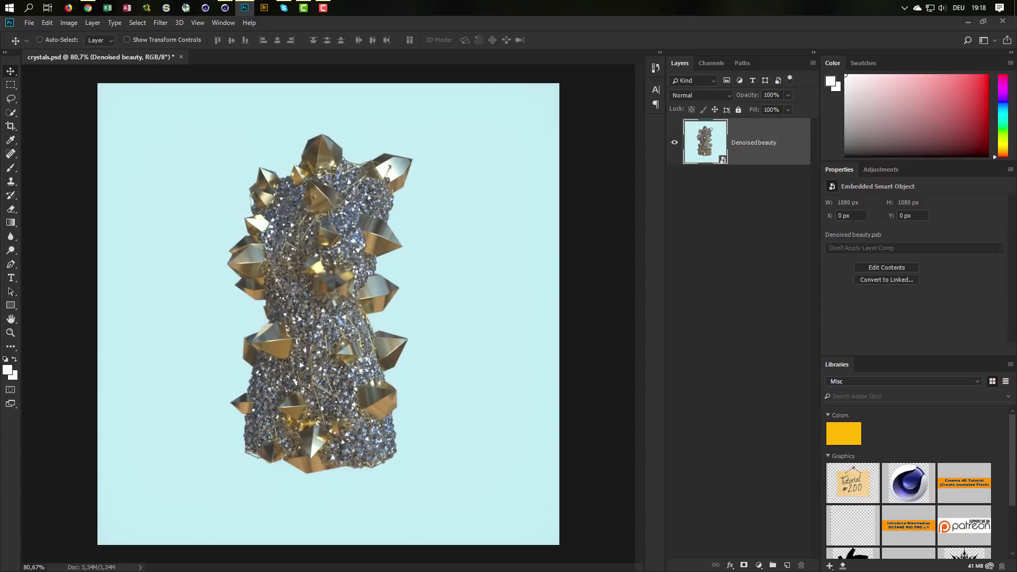
# Apply a Camera Raw Filter with Clarity at +22 to the Denoised beauty smart object.
pyautogui.hotkey('ctrl', 'shift', 'a')
pyautogui.moveTo(376, 217)
pyautogui.mouseDown()
pyautogui.moveTo(268, 105)
pyautogui.moveTo(252, 102)
pyautogui.moveTo(325, 425)
pyautogui.moveTo(387, 427)
pyautogui.moveTo(370, 86)
pyautogui.mouseUp()
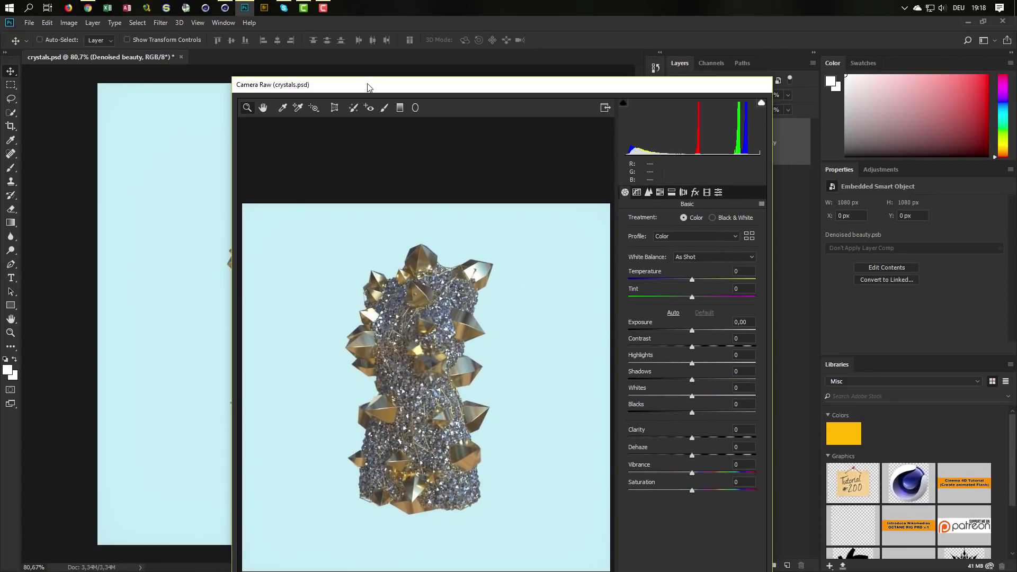
pyautogui.moveTo(245, 84)
pyautogui.mouseDown()
pyautogui.moveTo(377, 182)
pyautogui.moveTo(364, 75)
pyautogui.mouseUp()
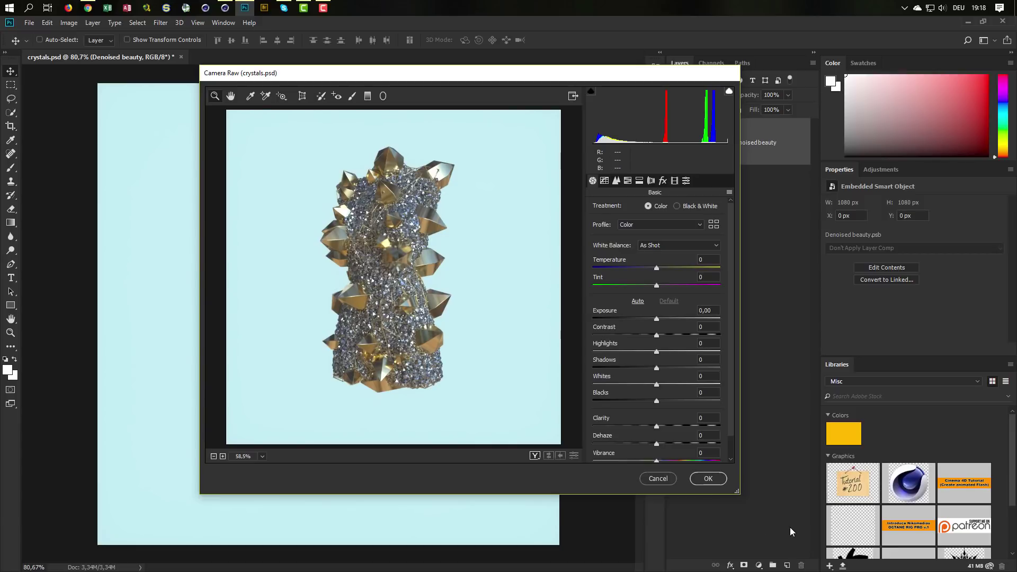
pyautogui.moveTo(737, 493); pyautogui.dragTo(793, 536)
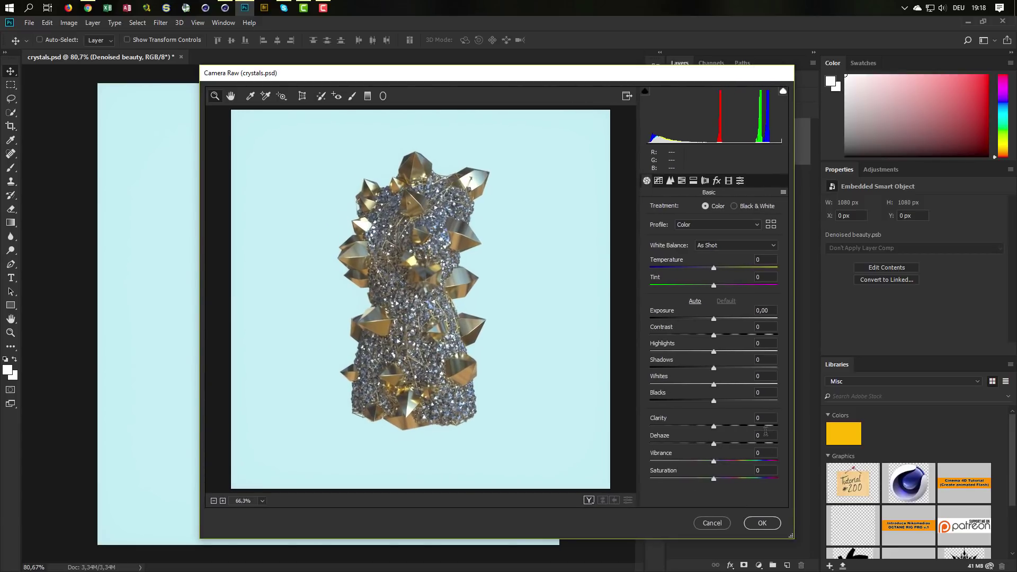
pyautogui.moveTo(714, 426); pyautogui.dragTo(727, 427)
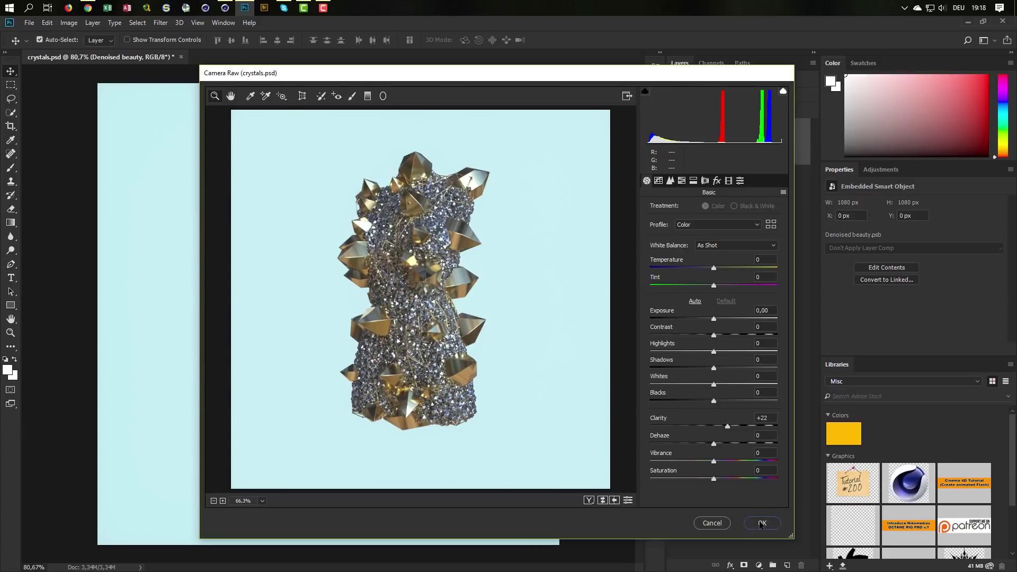
pyautogui.click(762, 523)
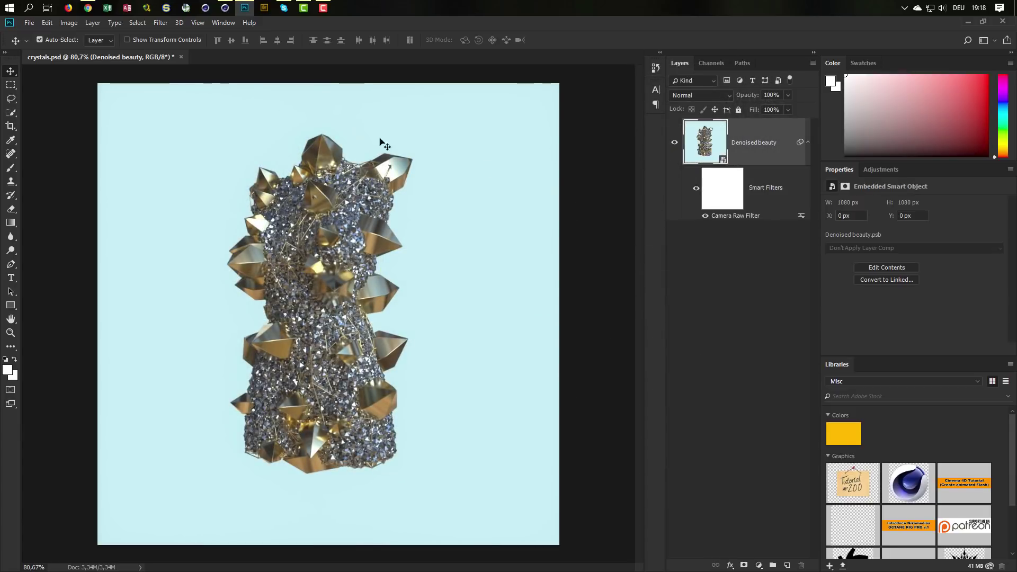
pyautogui.click(160, 23)
pyautogui.moveTo(199, 250)
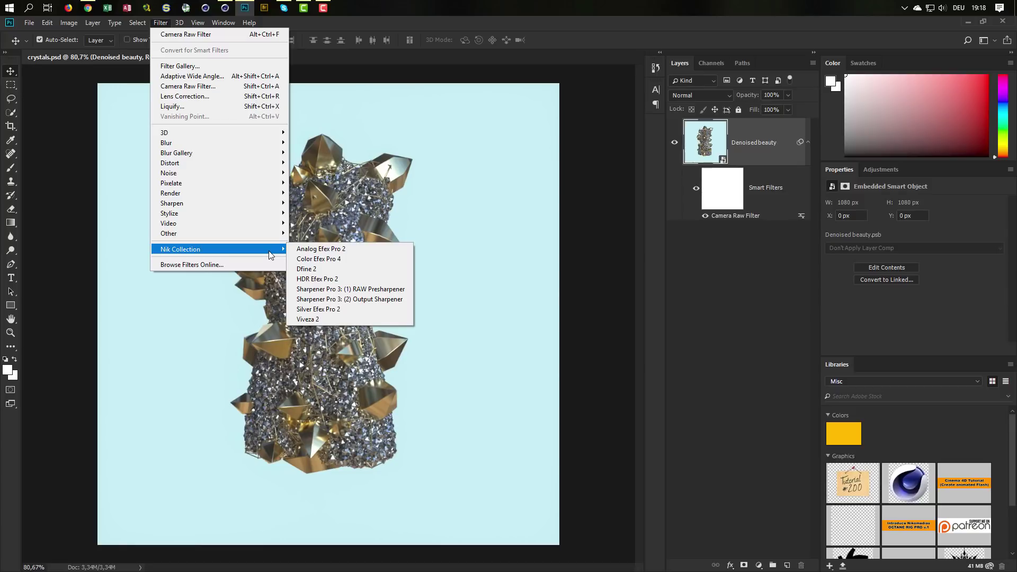
# Launch Color Efex Pro 4 on the crystal image, maximize its window and fit the preview.
pyautogui.click(336, 259)
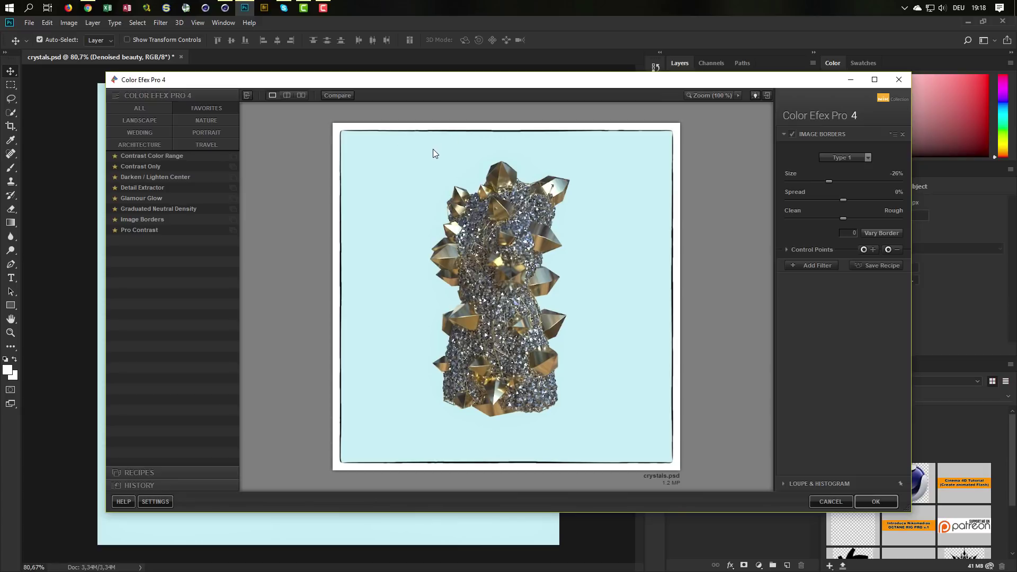
pyautogui.click(730, 95)
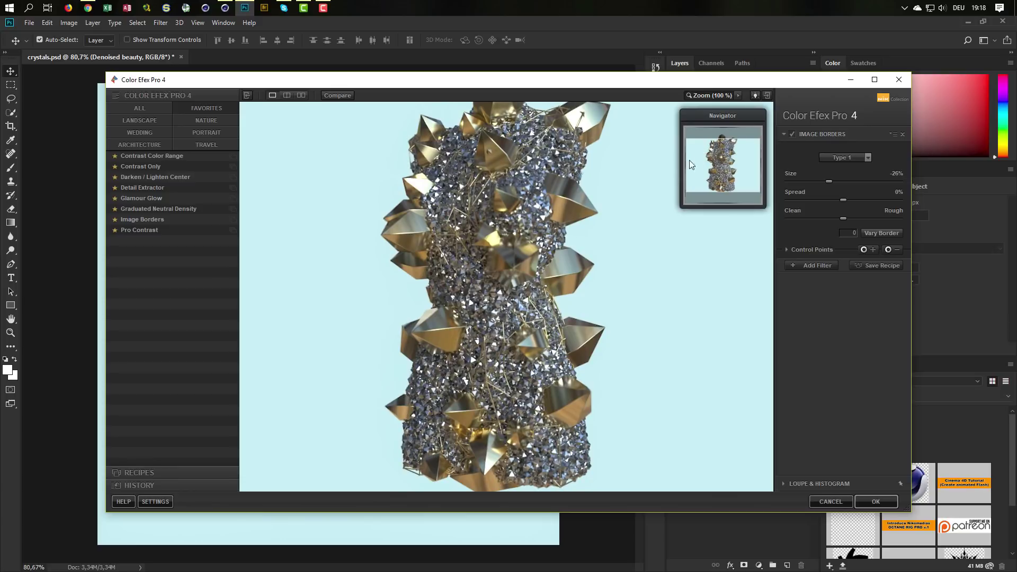
pyautogui.doubleClick(652, 78)
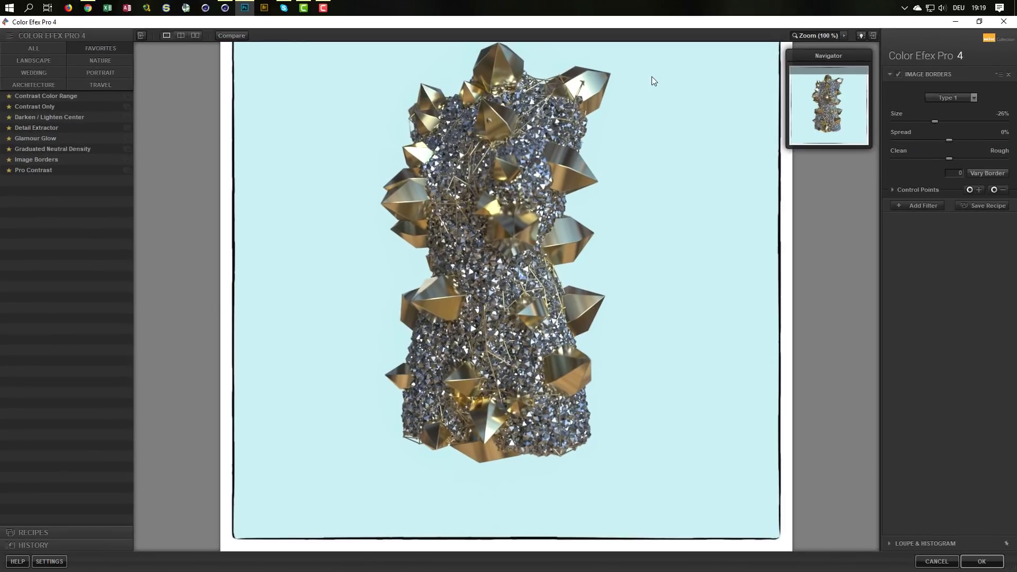
pyautogui.click(817, 36)
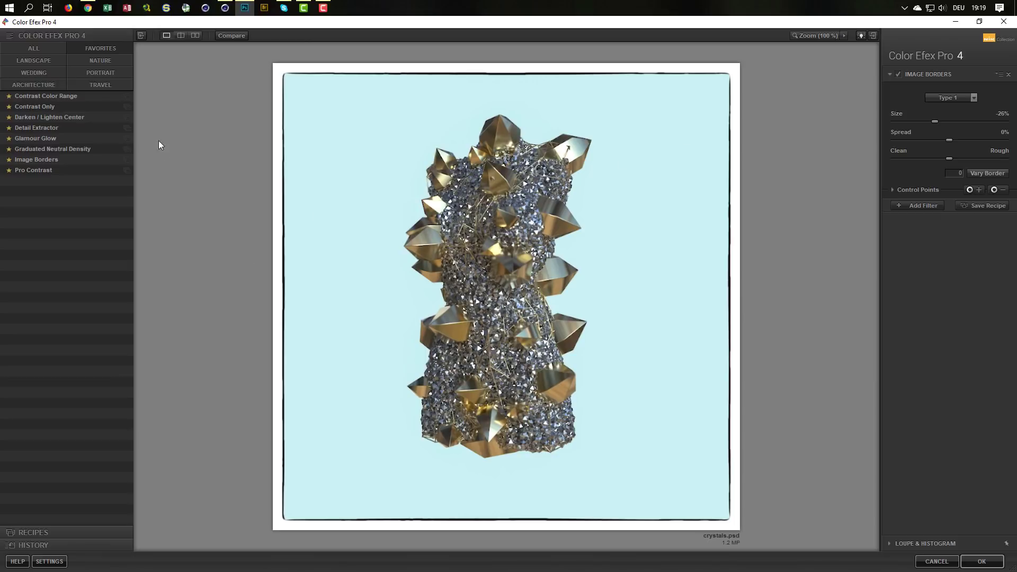
# Preview Contrast Color Range, Contrast Only and Detail Extractor, toggling Detail Extractor to compare.
pyautogui.click(65, 97)
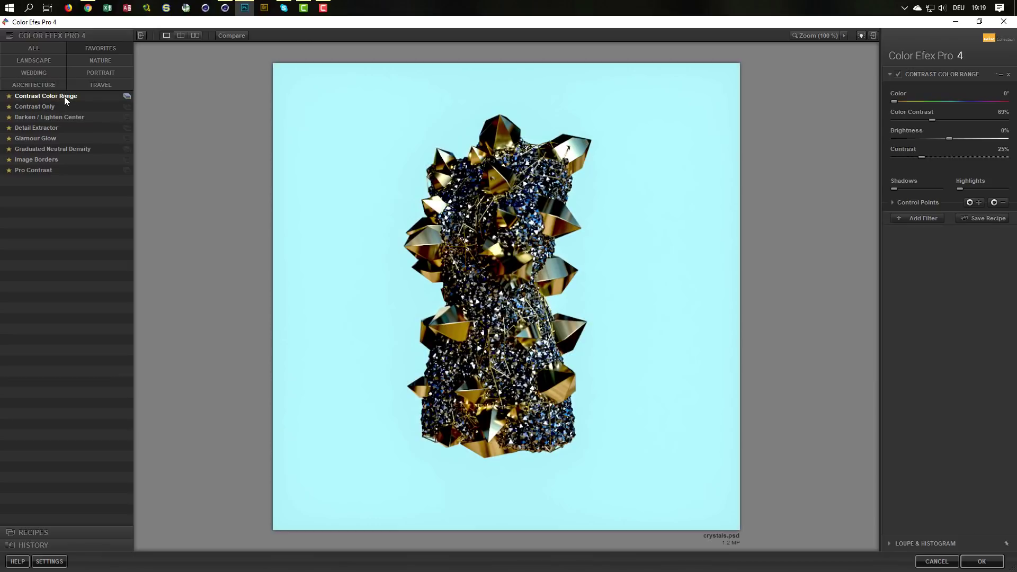
pyautogui.click(56, 105)
pyautogui.click(39, 49)
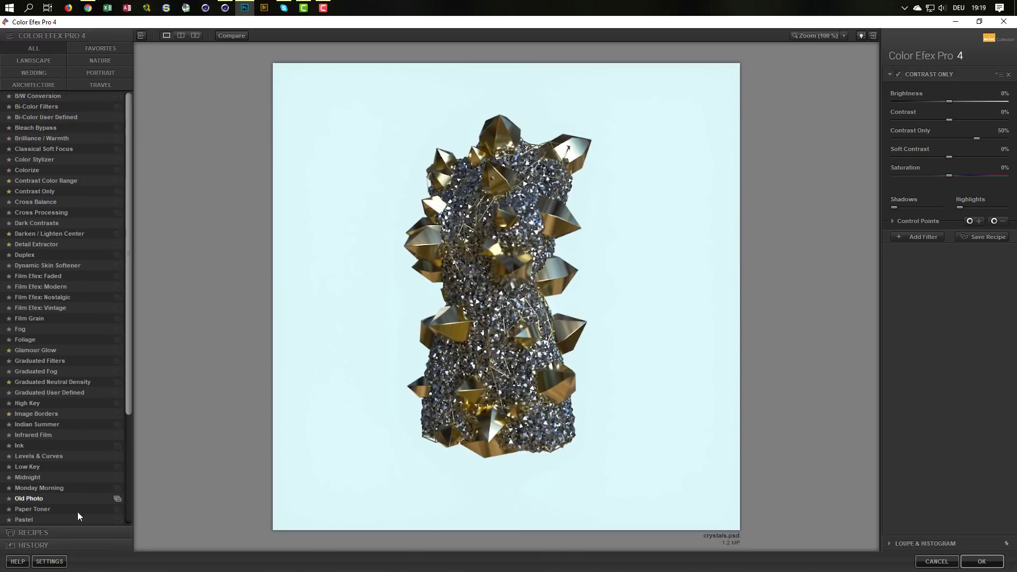
pyautogui.click(90, 47)
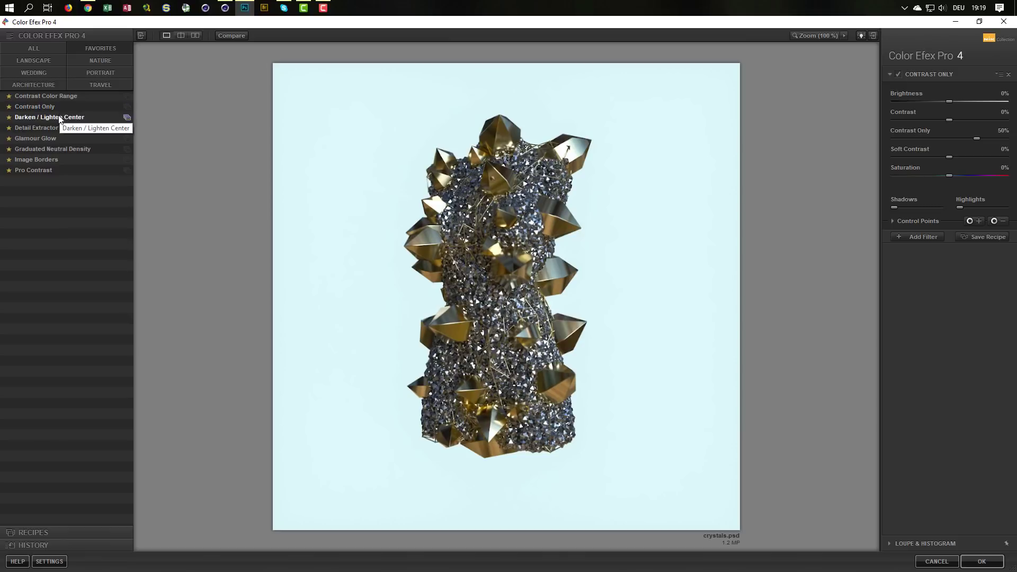
pyautogui.click(51, 128)
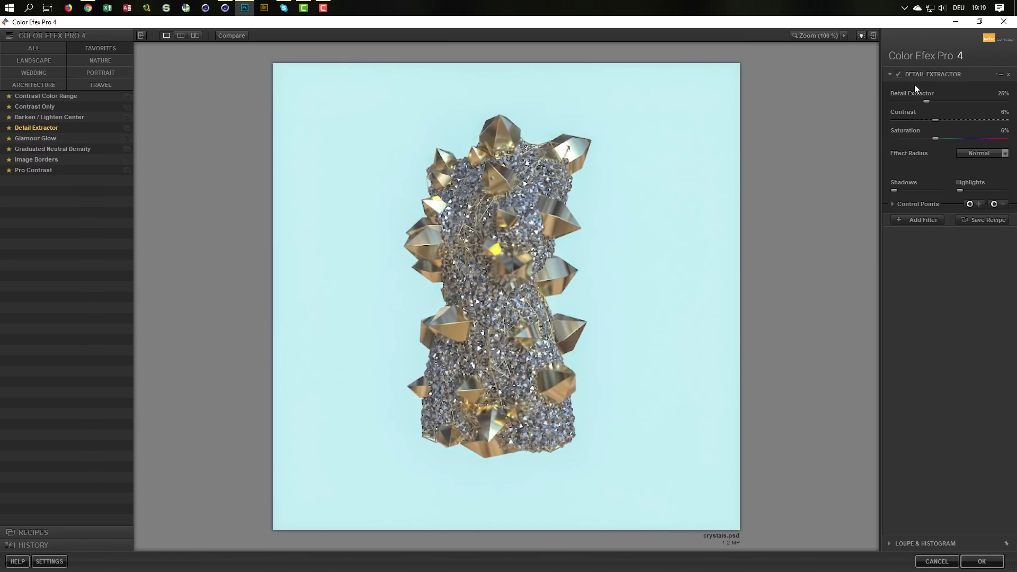
pyautogui.click(898, 73)
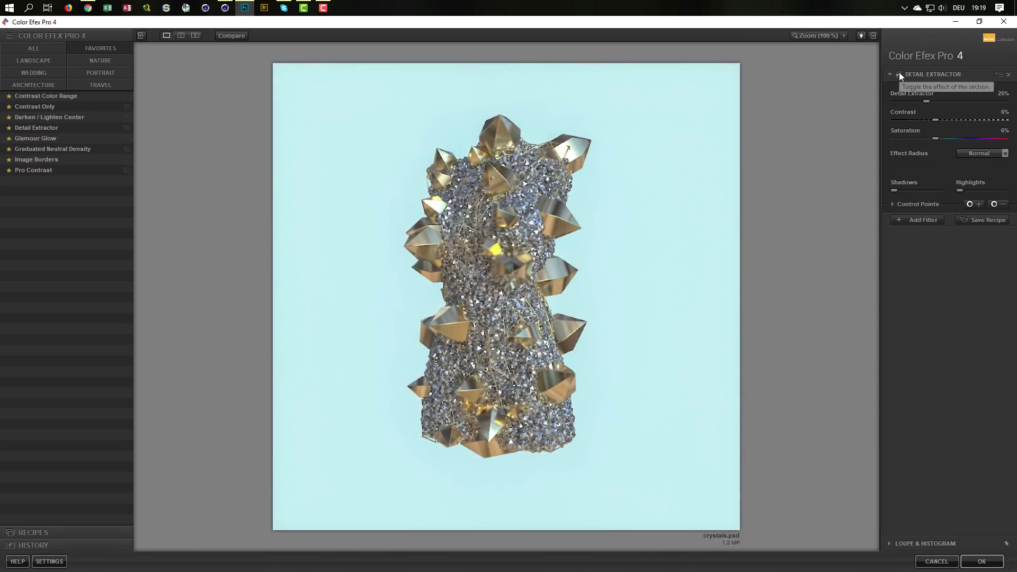
pyautogui.click(899, 74)
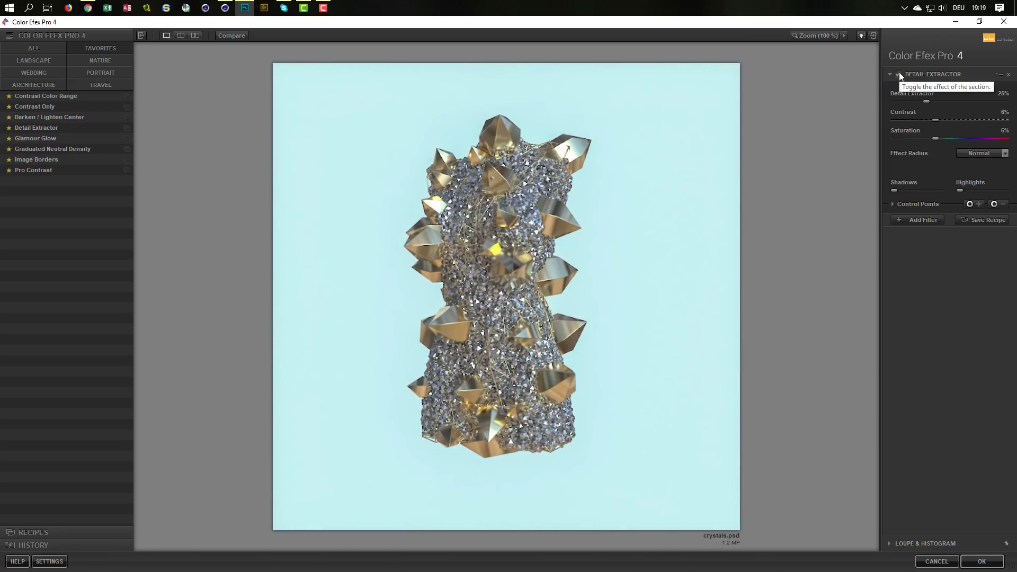
pyautogui.click(899, 74)
pyautogui.click(898, 74)
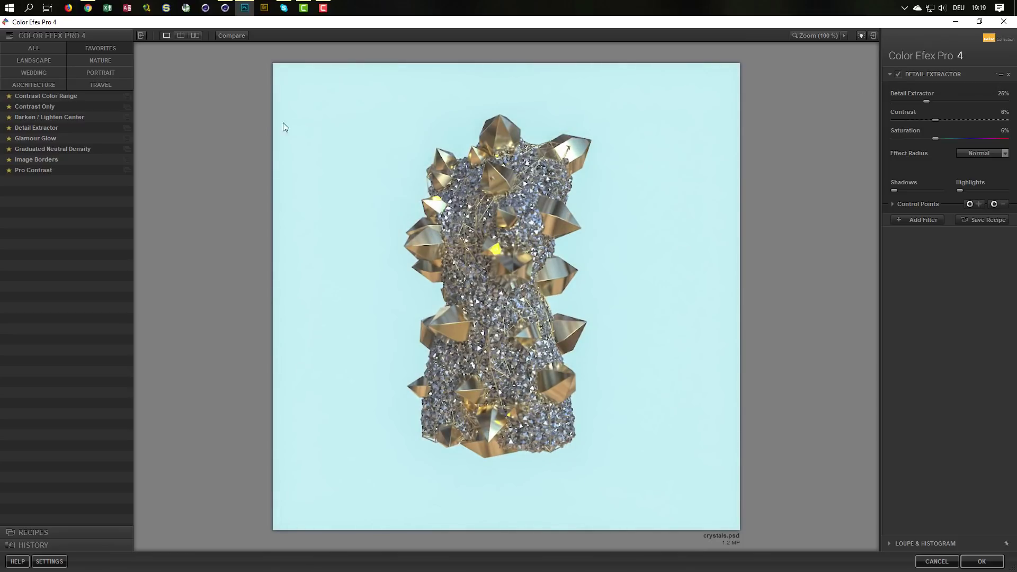
# Try a weaker Glamour Glow, then settle on Pro Contrast and add a second filter slot.
pyautogui.click(43, 139)
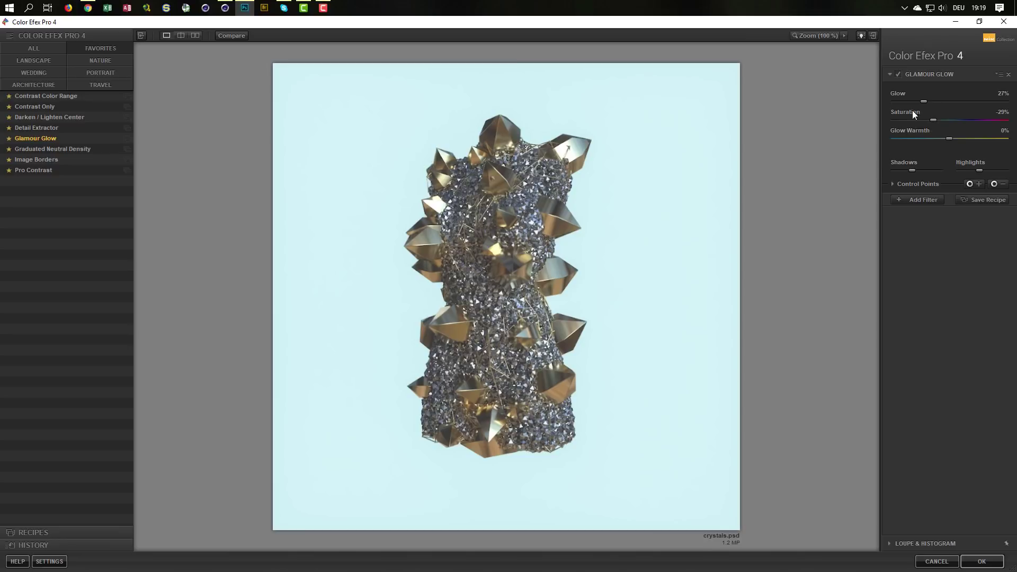
pyautogui.moveTo(965, 99); pyautogui.dragTo(926, 101)
pyautogui.click(37, 108)
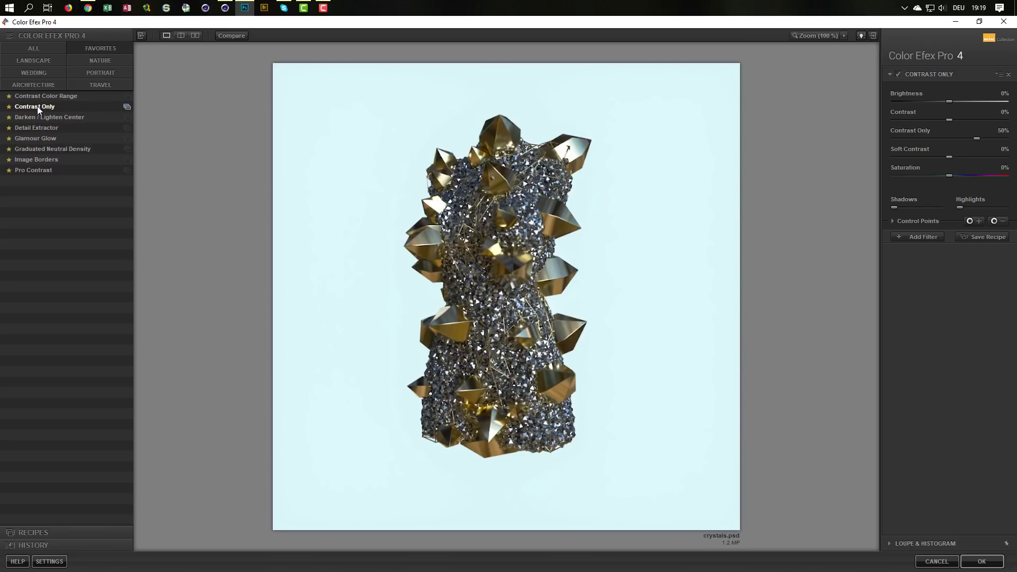
pyautogui.click(36, 168)
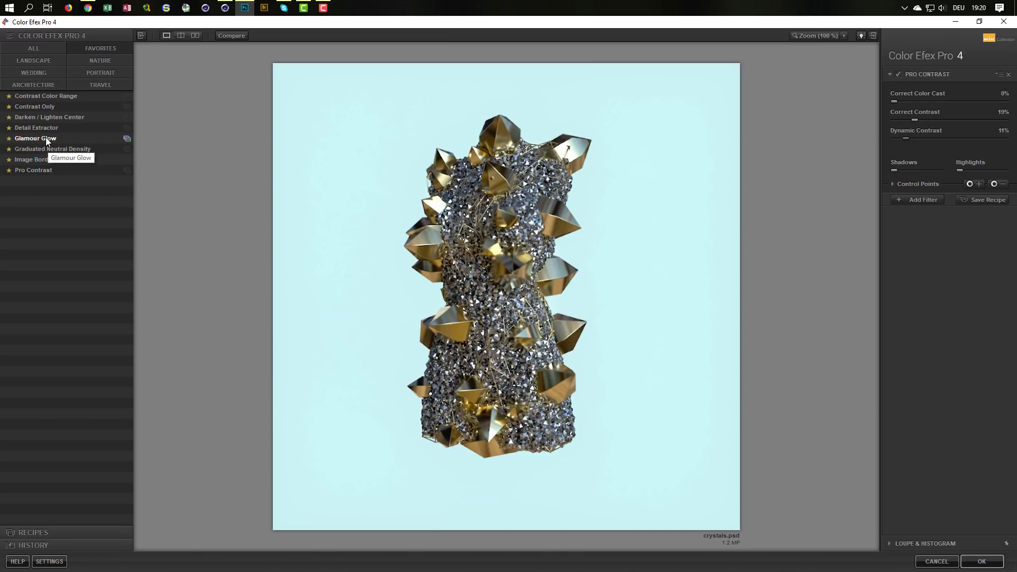
pyautogui.click(916, 200)
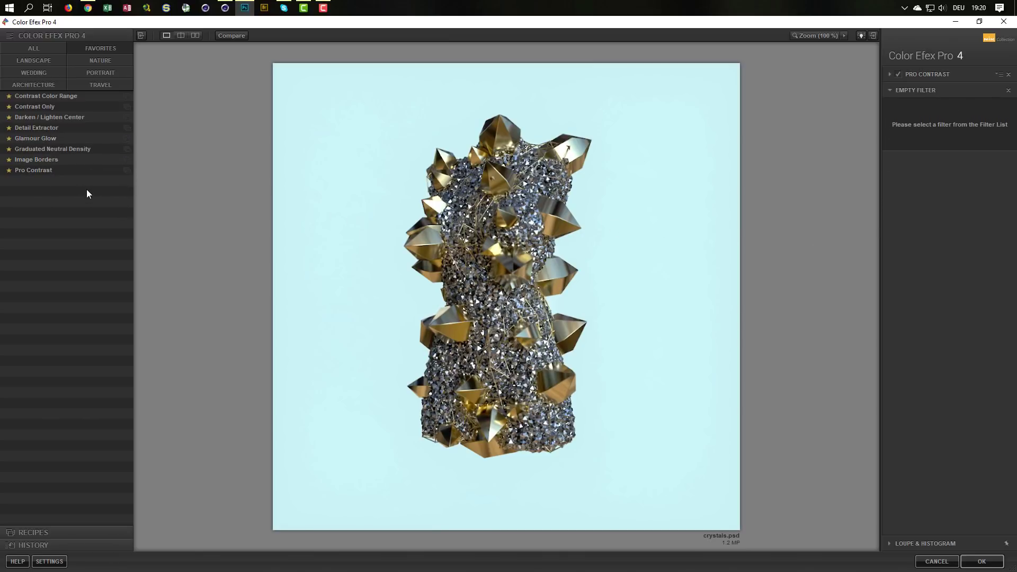
# Try Glamour Glow in the second slot, comparing before and after, then Darken / Lighten Center.
pyautogui.click(43, 139)
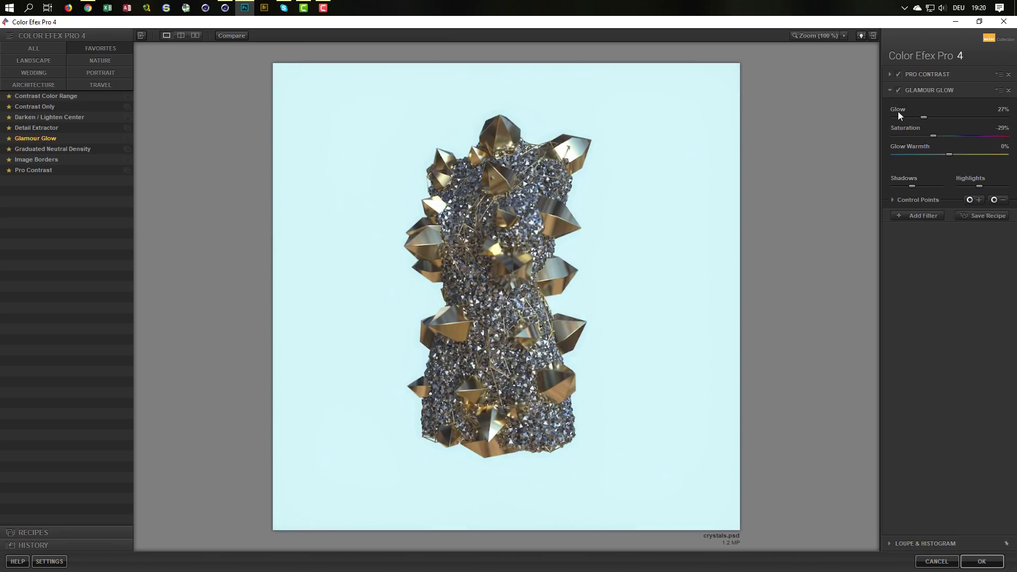
pyautogui.click(898, 90)
pyautogui.click(898, 91)
pyautogui.click(901, 90)
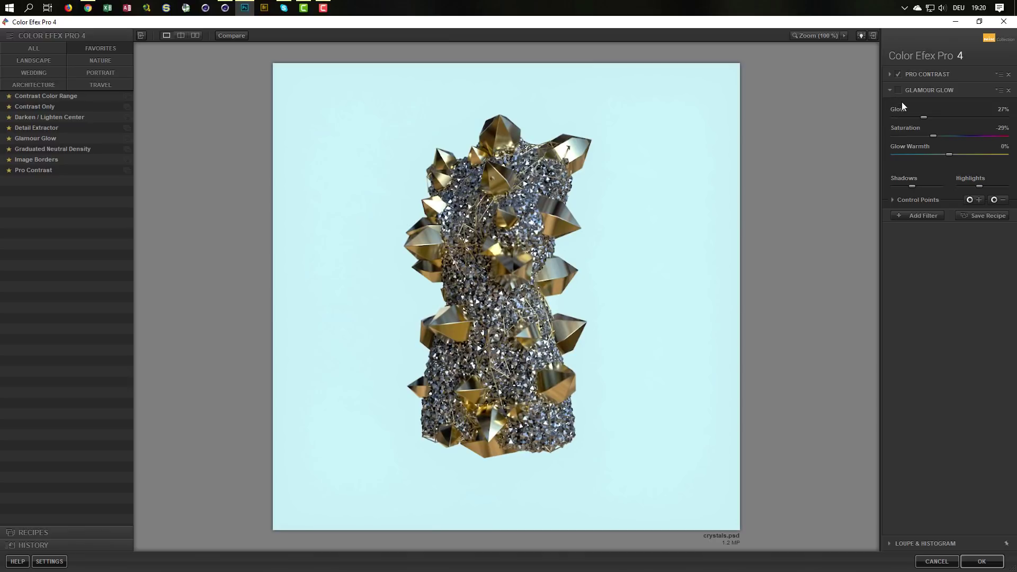
pyautogui.click(899, 90)
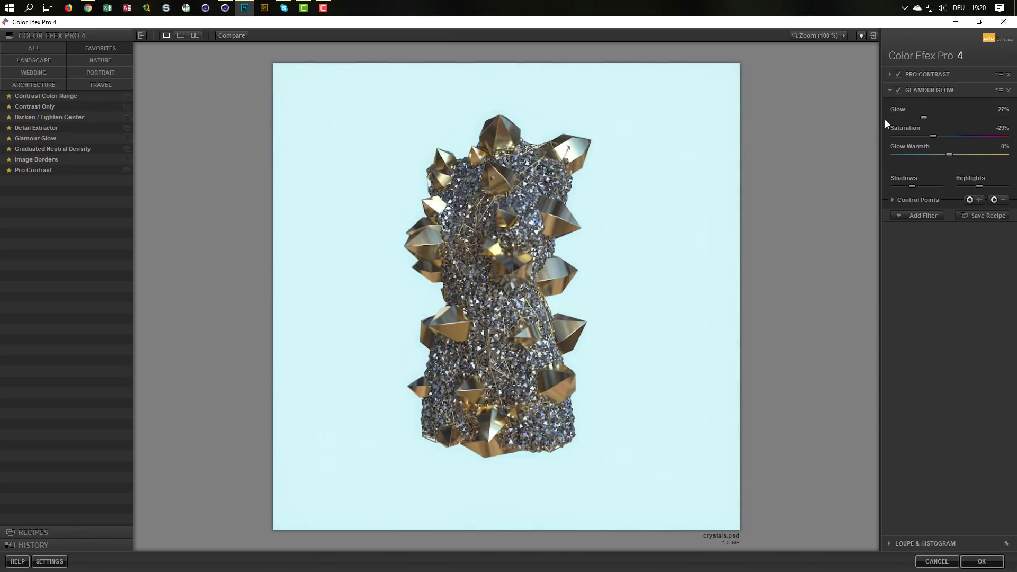
pyautogui.click(45, 117)
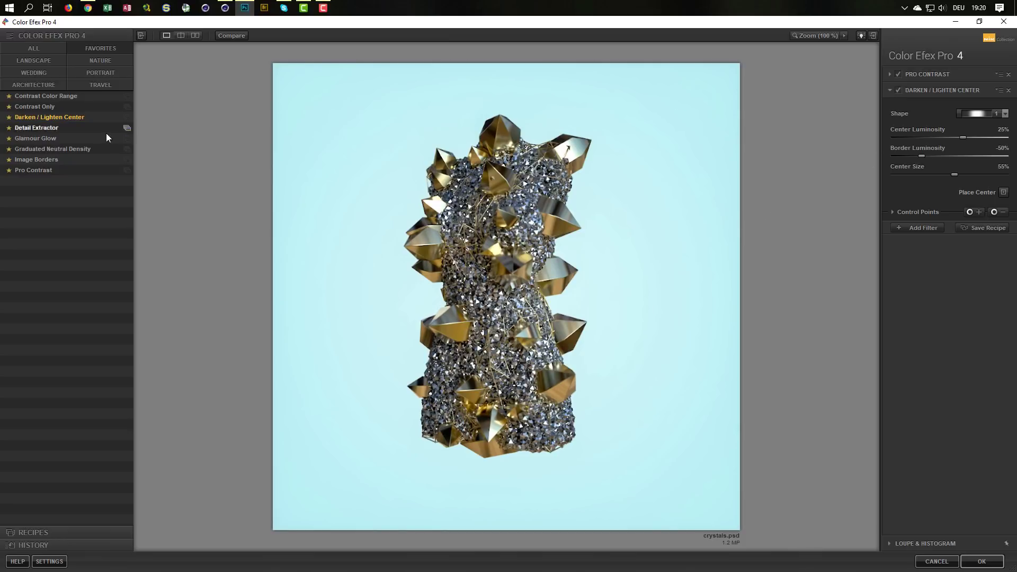
# Use Graduated Neutral Density as the second filter with Upper Tonality -15%.
pyautogui.click(32, 150)
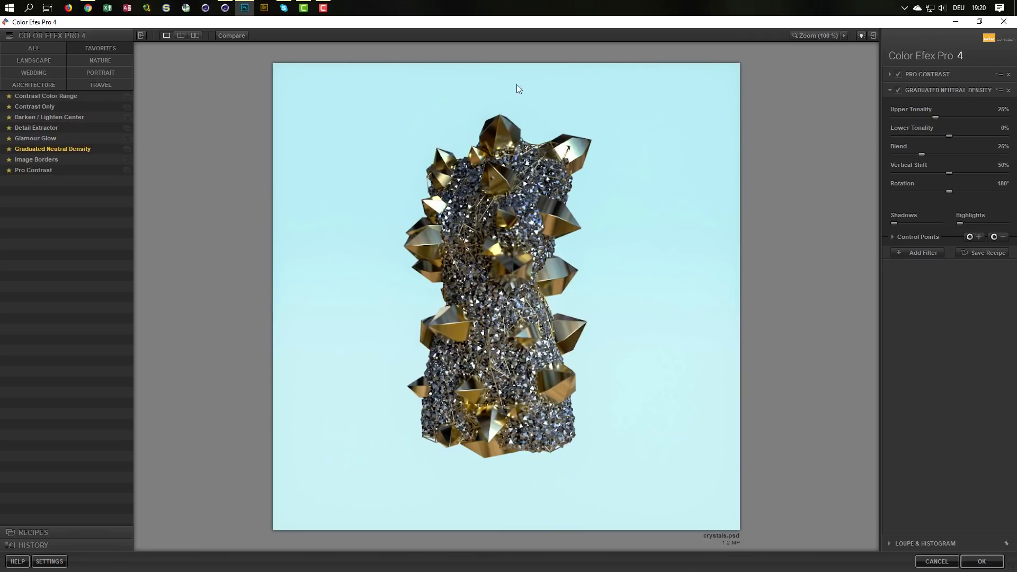
pyautogui.click(898, 89)
pyautogui.click(898, 89)
pyautogui.click(999, 109)
pyautogui.write('-15')
pyautogui.press('Return')
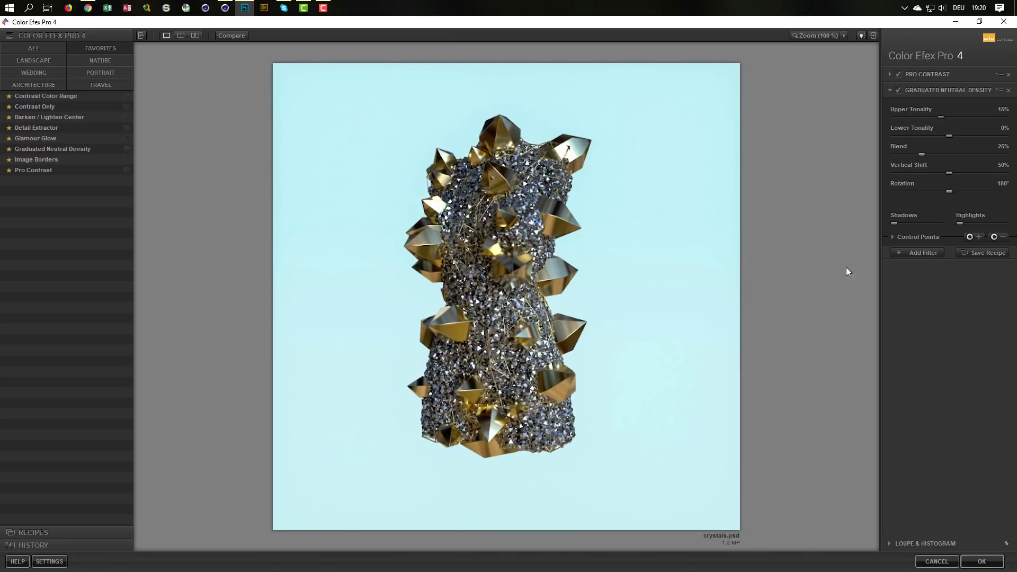
# Add Darken / Lighten Center as a third filter and apply the stack to Photoshop.
pyautogui.click(921, 253)
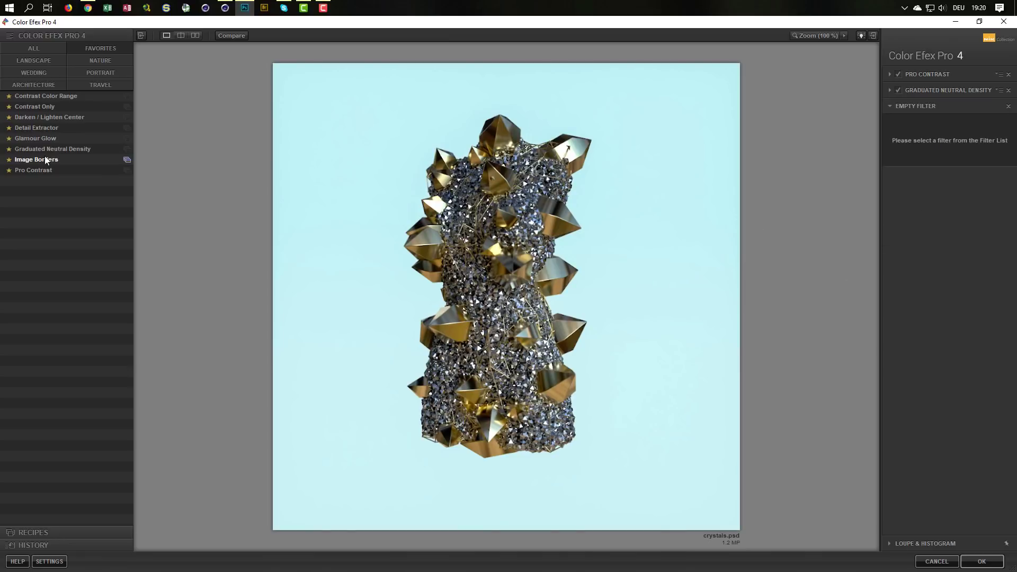
pyautogui.click(44, 117)
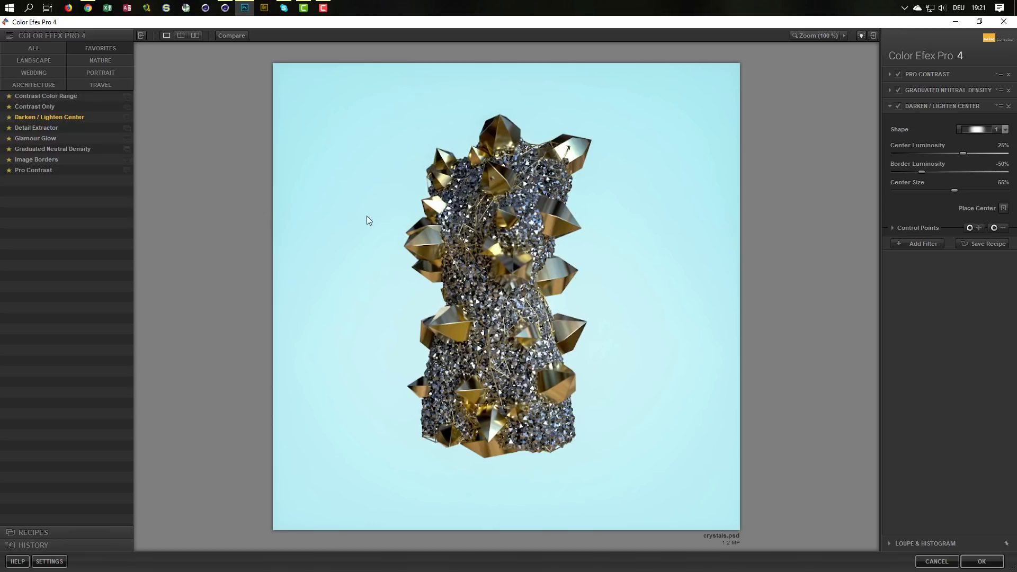
pyautogui.click(985, 564)
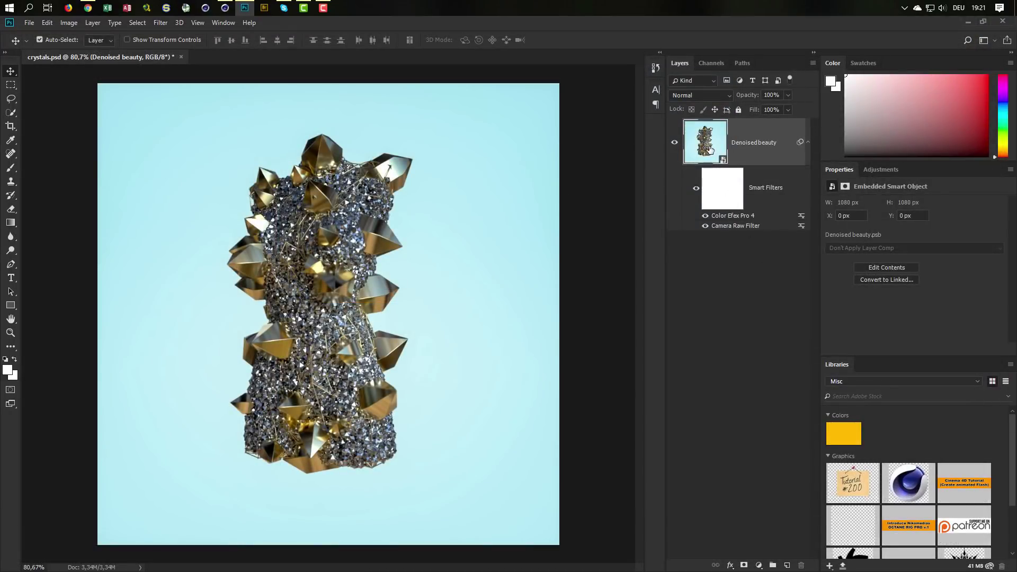
# Duplicate the Denoised beauty layer, convert the copy to a smart object and open Camera Raw Filter.
pyautogui.hotkey('ctrl', 'j')
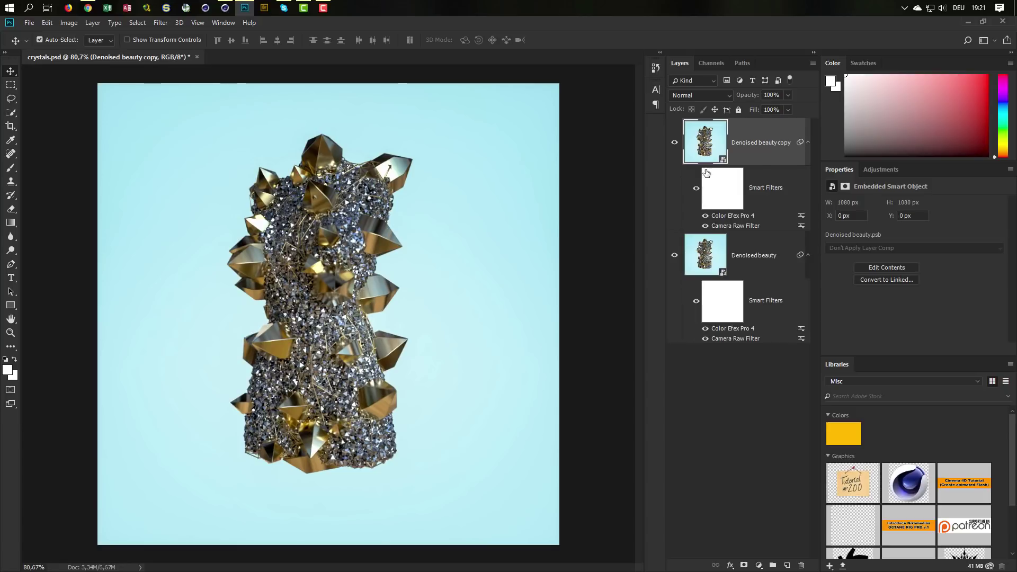
pyautogui.moveTo(707, 143); pyautogui.dragTo(708, 148)
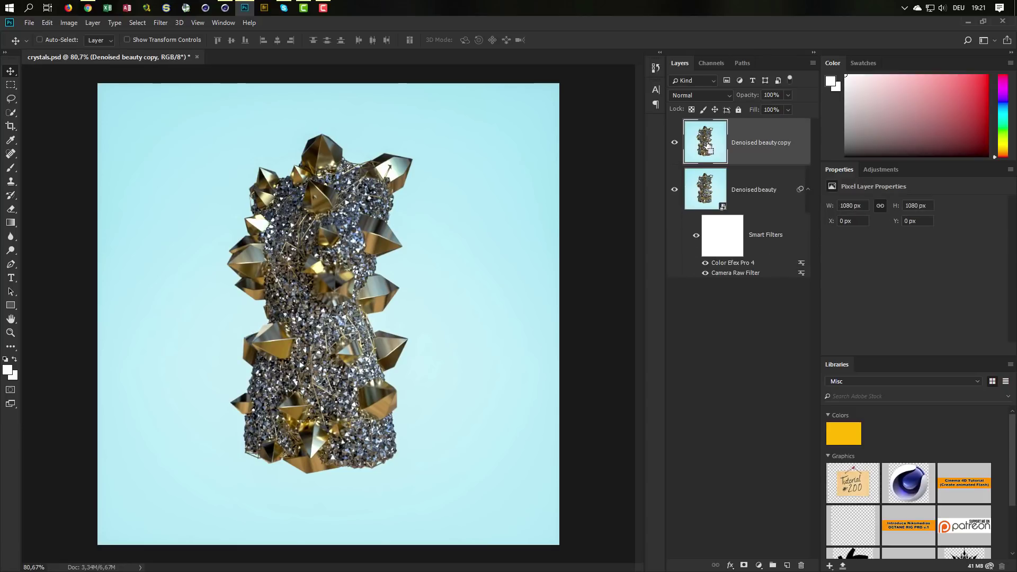
pyautogui.rightClick(757, 129)
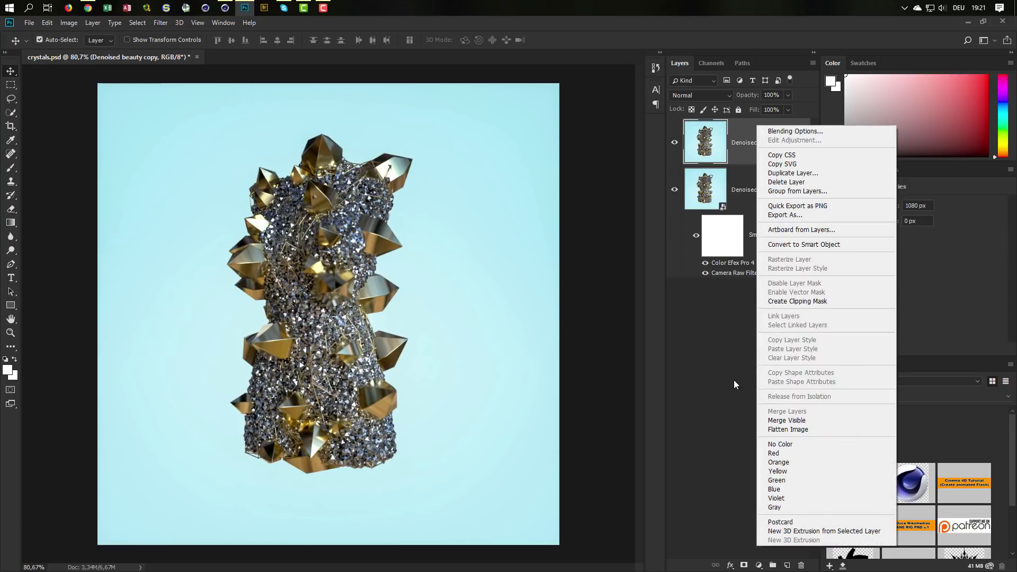
pyautogui.click(772, 41)
pyautogui.press('ctrl')
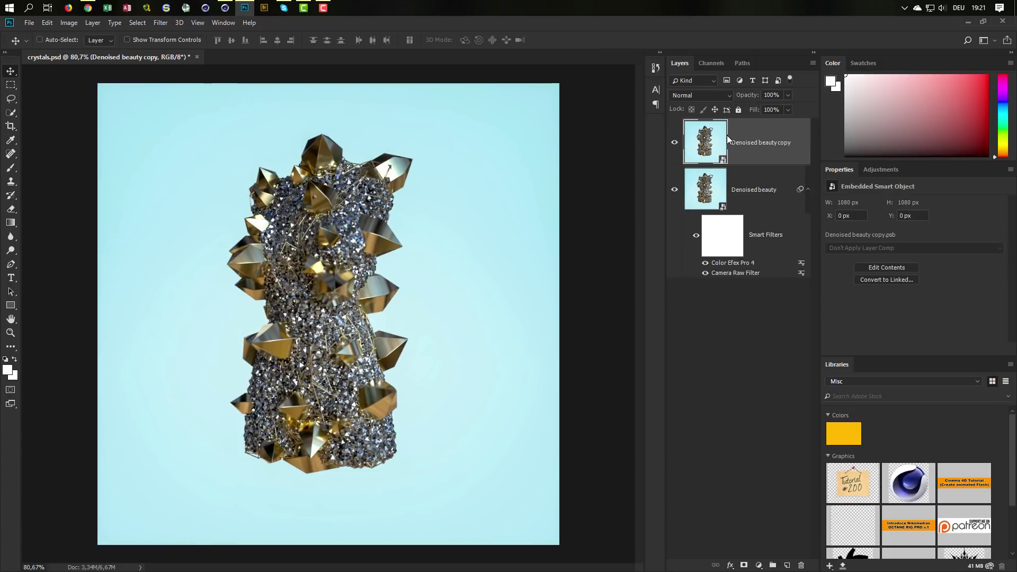
pyautogui.hotkey('ctrl', 'shift', 'a')
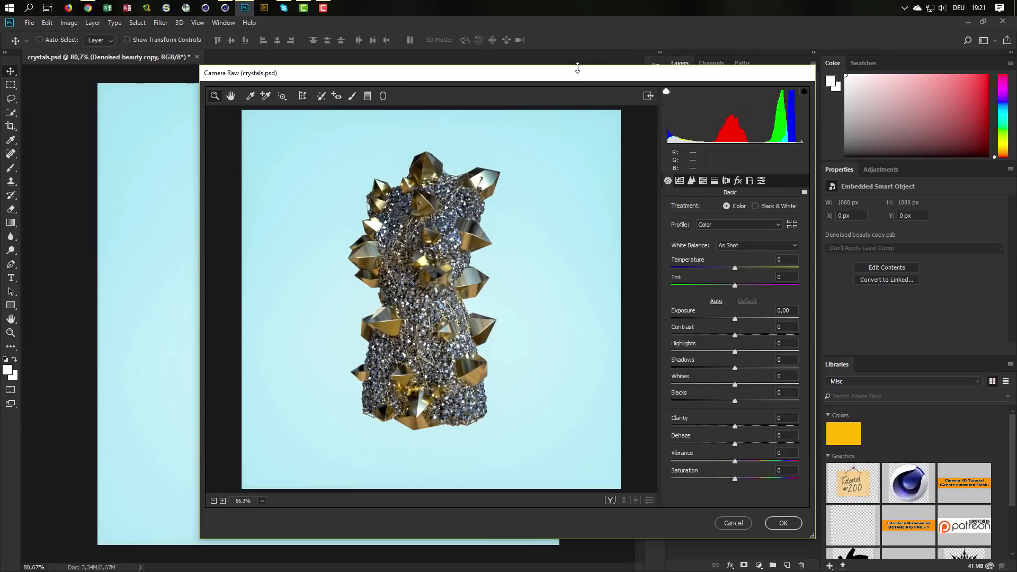
# Give the copy a -27 edge vignette and extra sharpening in Camera Raw, then confirm.
pyautogui.moveTo(828, 53); pyautogui.dragTo(869, 14)
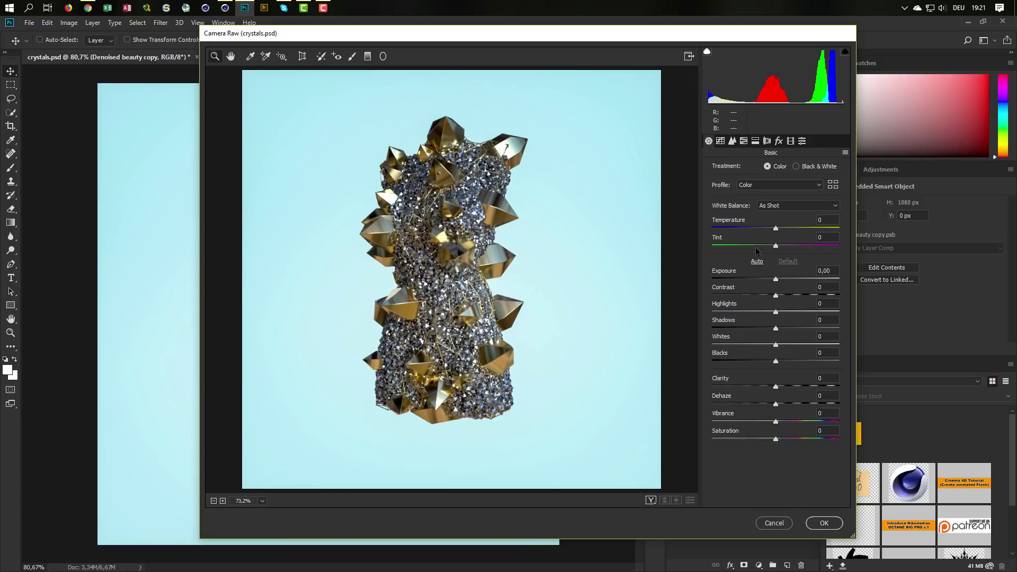
pyautogui.click(779, 141)
pyautogui.moveTo(776, 279); pyautogui.dragTo(715, 273)
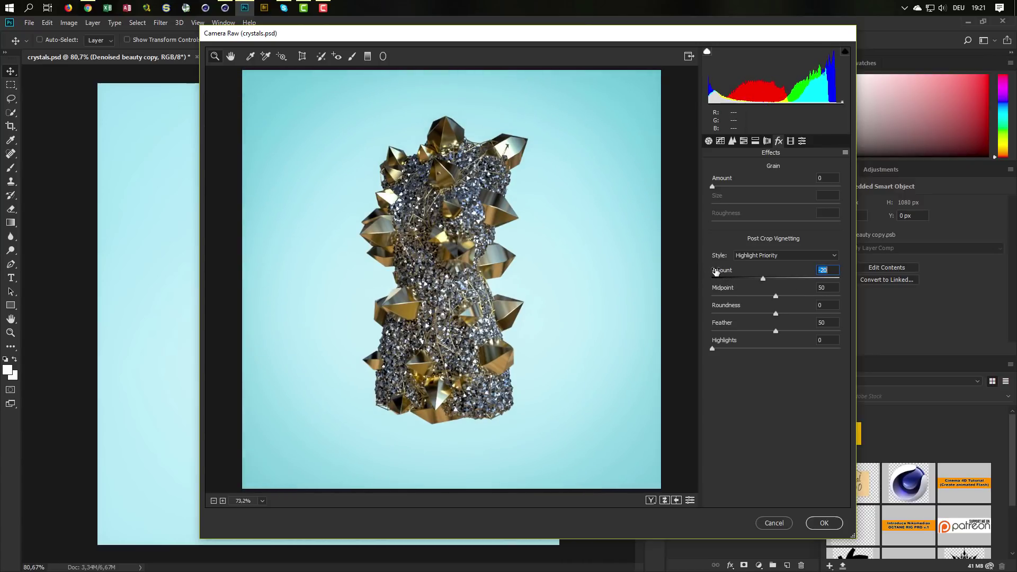
pyautogui.moveTo(715, 273); pyautogui.dragTo(718, 274)
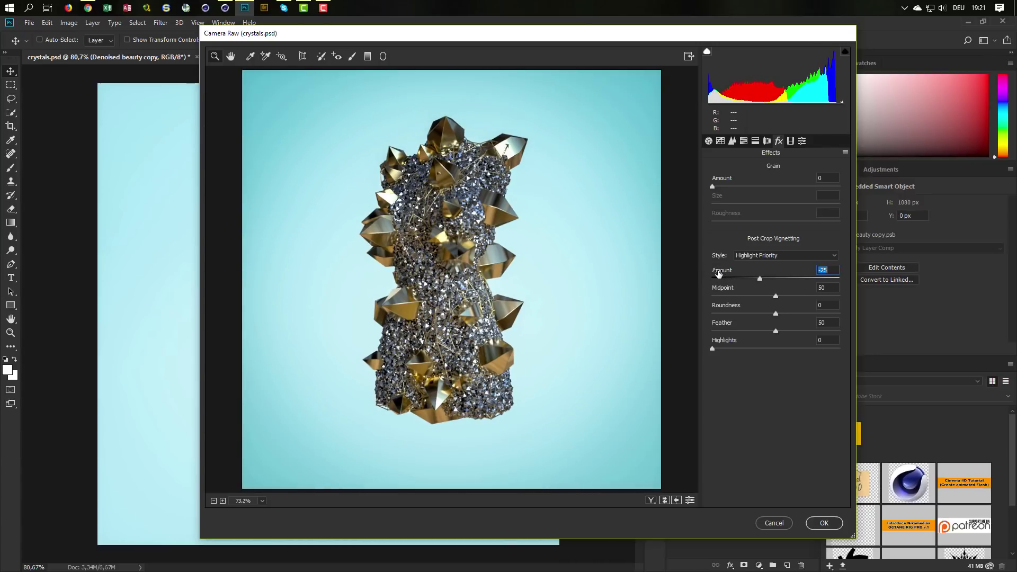
pyautogui.click(734, 141)
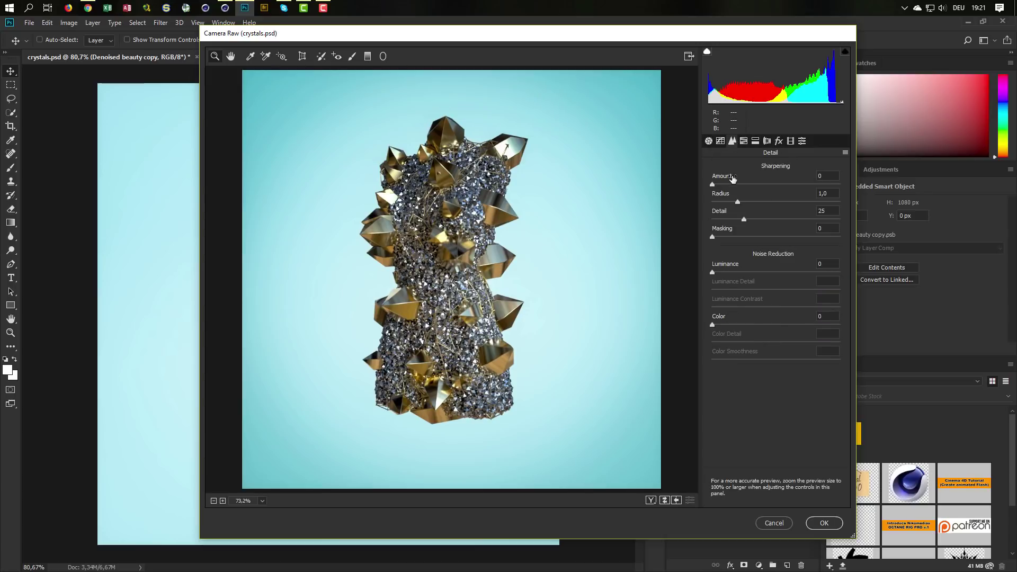
pyautogui.moveTo(725, 177); pyautogui.dragTo(752, 176)
pyautogui.click(825, 524)
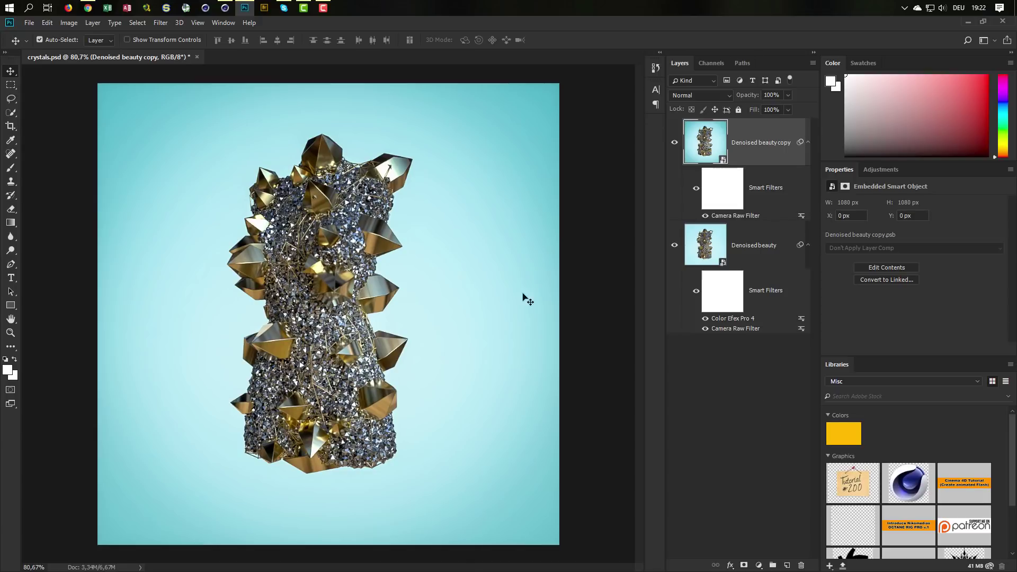
# Frame the copy layer with a Color Efex Pro 4 Image Borders filter, then switch to Cinema 4D.
pyautogui.click(158, 23)
pyautogui.moveTo(180, 249)
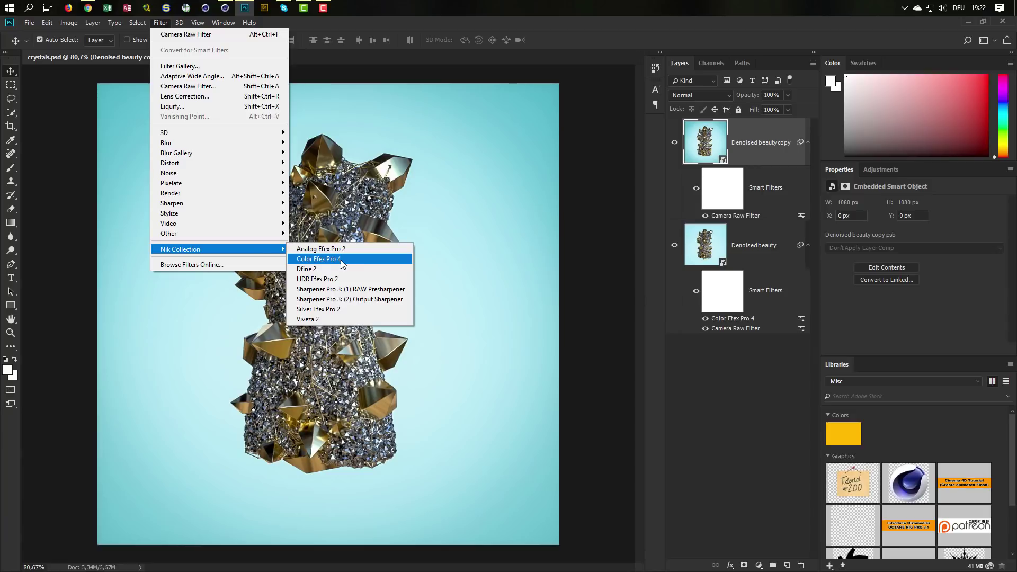
pyautogui.click(341, 261)
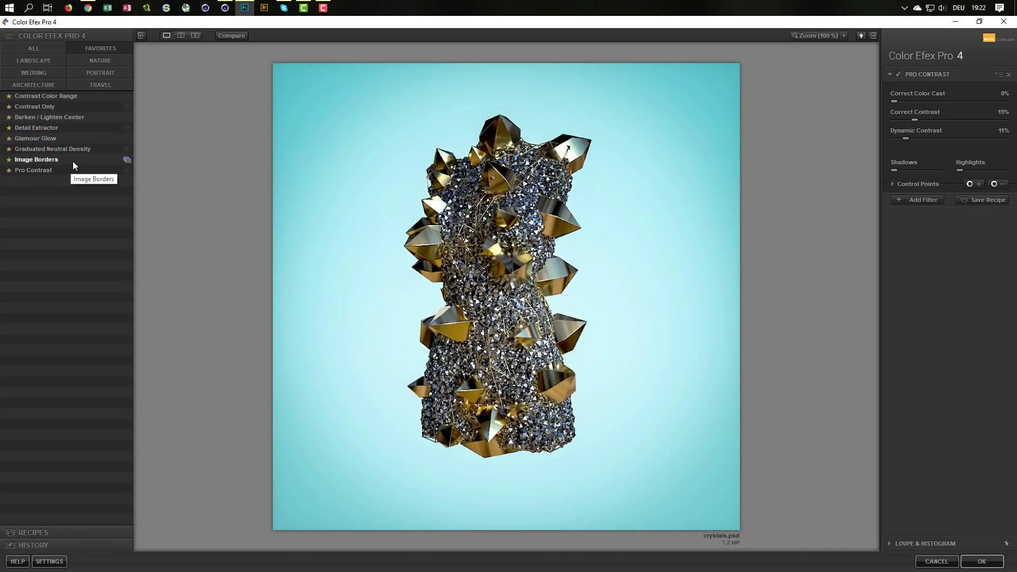
pyautogui.click(812, 36)
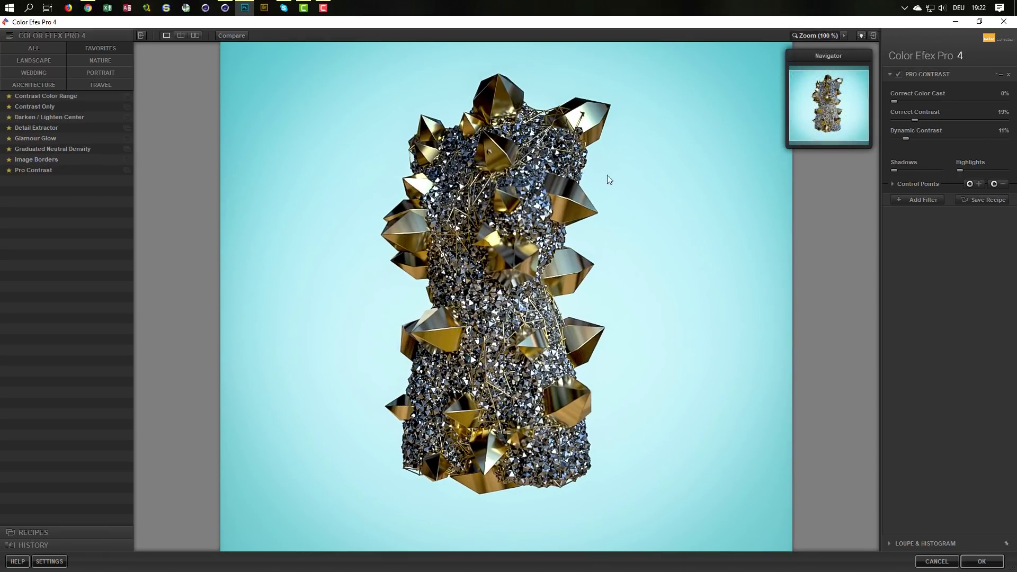
pyautogui.click(35, 160)
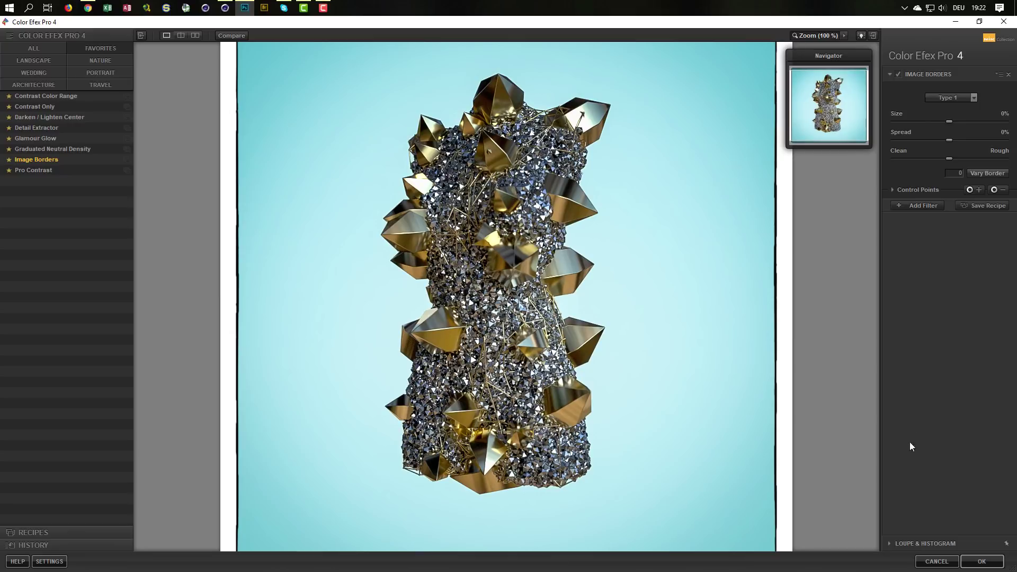
pyautogui.click(977, 562)
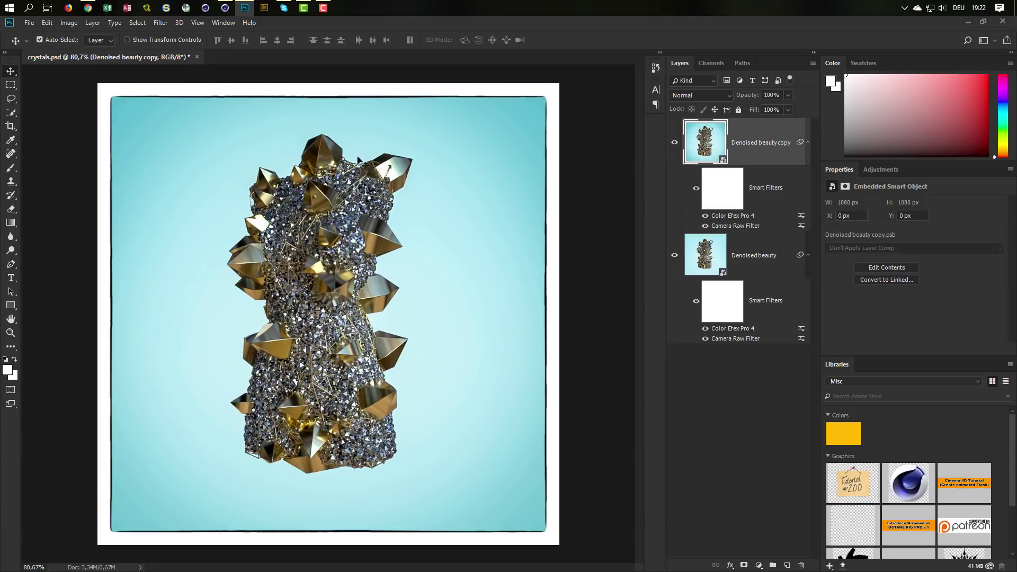
pyautogui.click(225, 8)
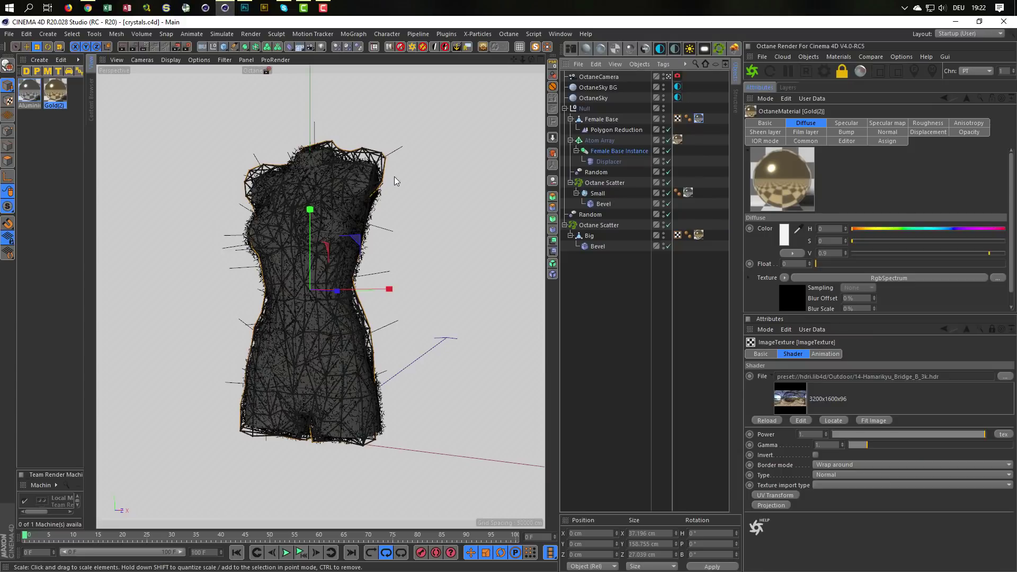
# Restart the Octane live render and raise the camera tag's post-processing Glare power to about 17.
pyautogui.click(758, 74)
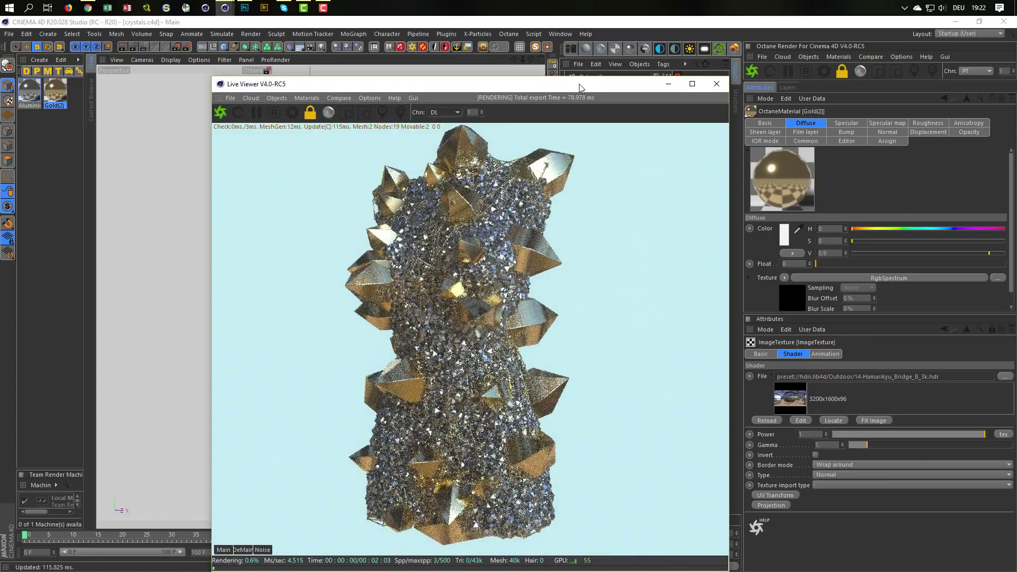
pyautogui.moveTo(579, 84); pyautogui.dragTo(633, 66)
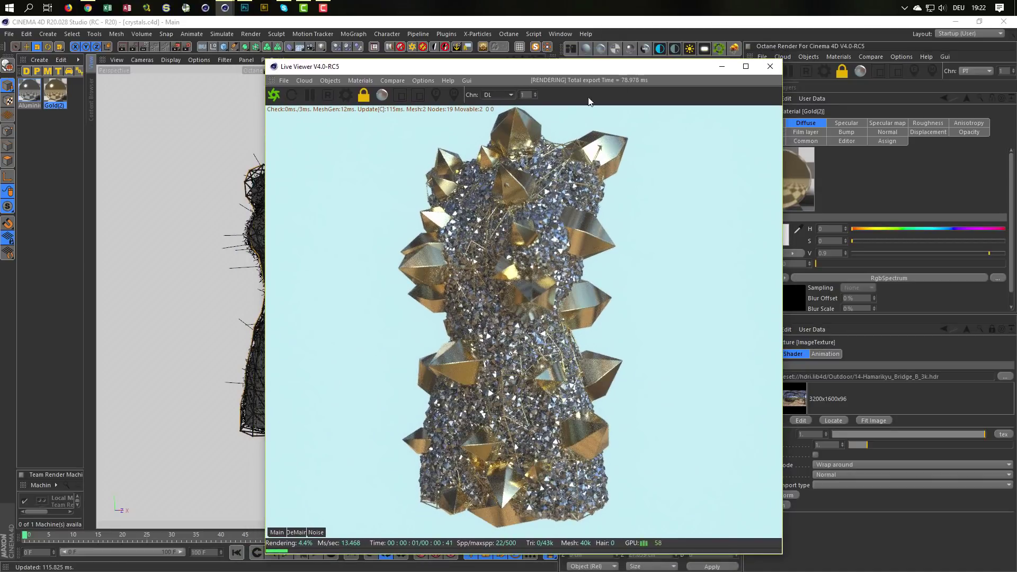
pyautogui.click(364, 97)
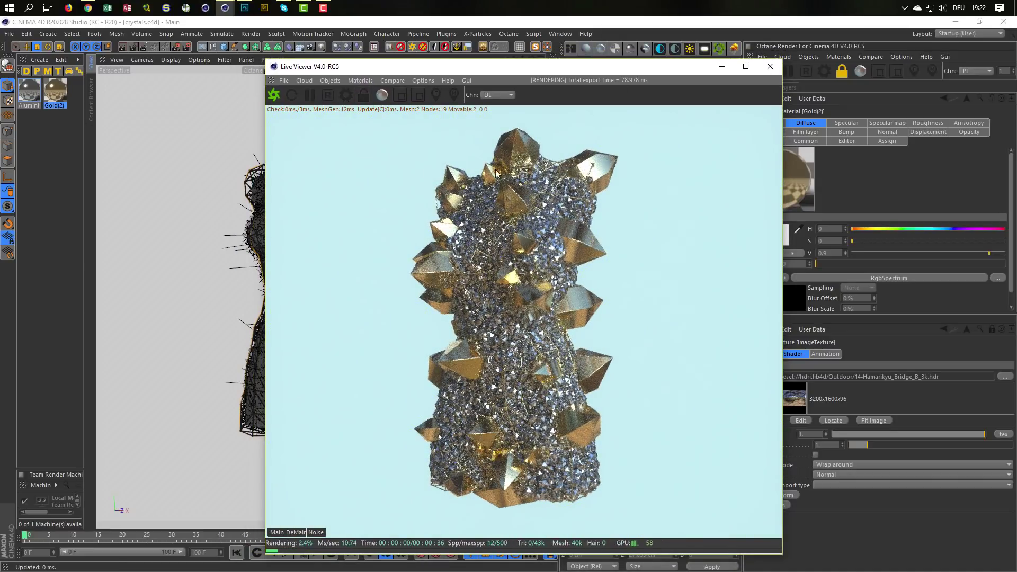
pyautogui.moveTo(655, 70); pyautogui.dragTo(499, 77)
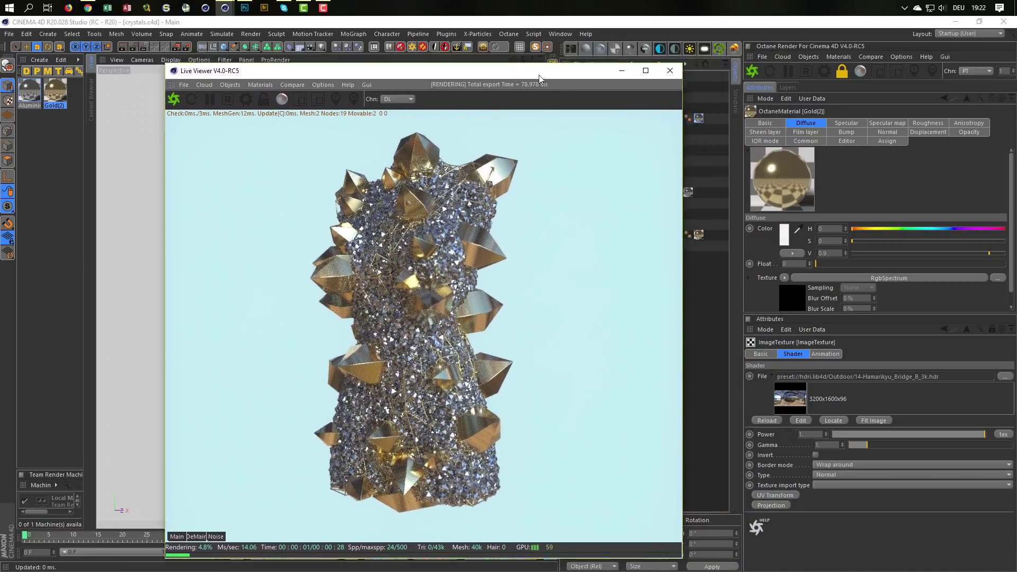
pyautogui.click(678, 77)
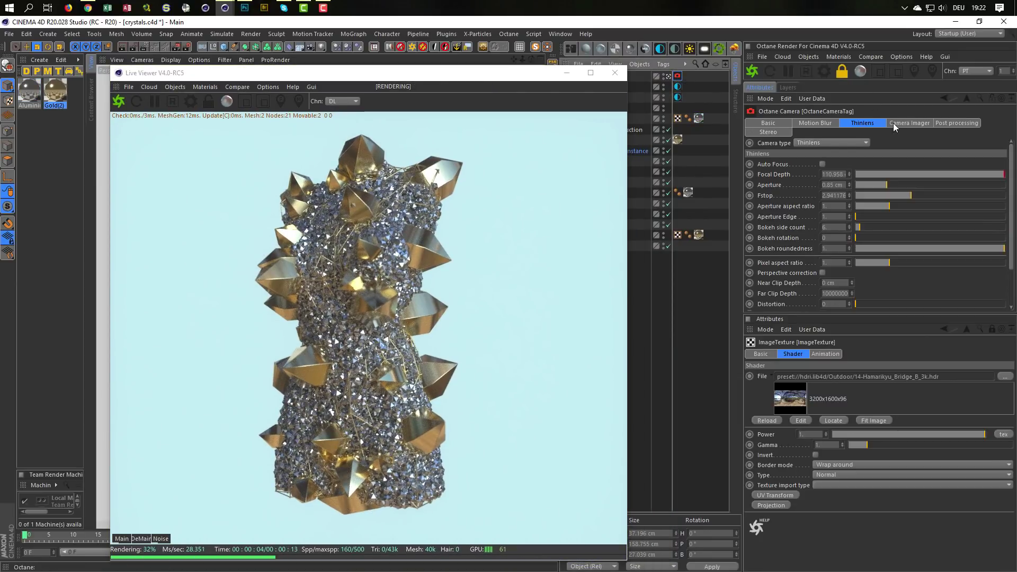
pyautogui.click(938, 124)
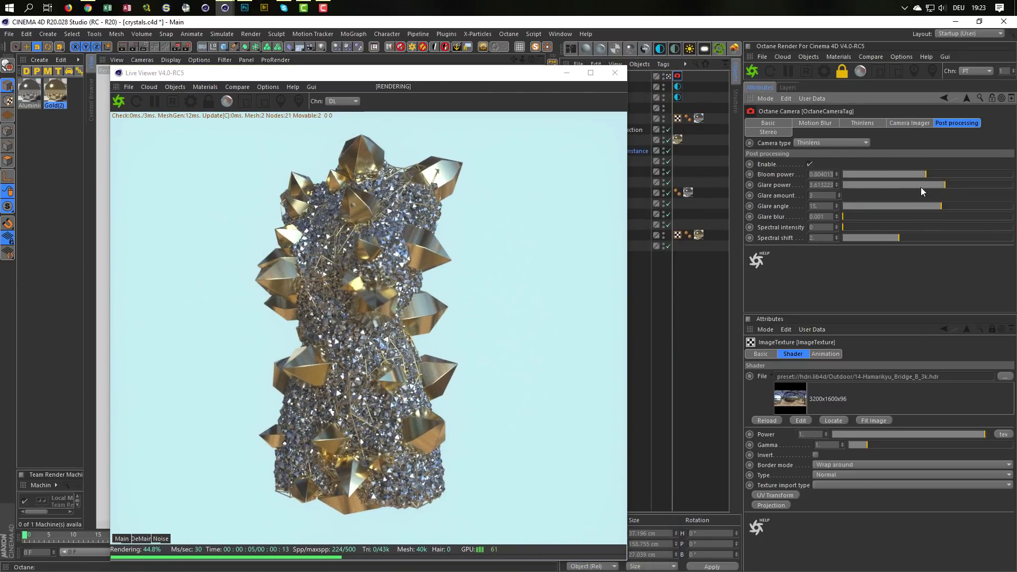
pyautogui.moveTo(945, 185); pyautogui.dragTo(965, 182)
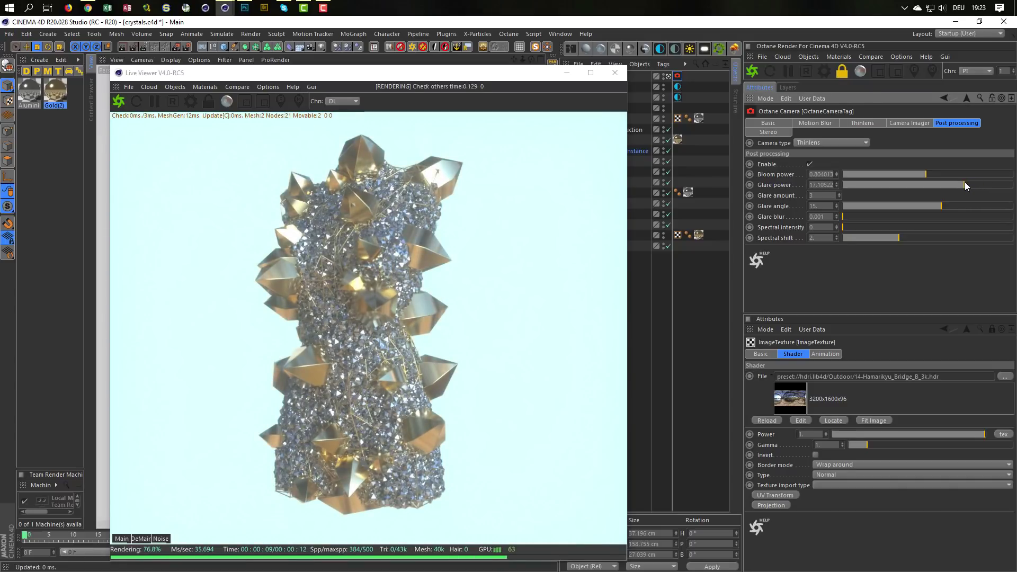
pyautogui.click(542, 73)
pyautogui.moveTo(542, 73); pyautogui.dragTo(801, 68)
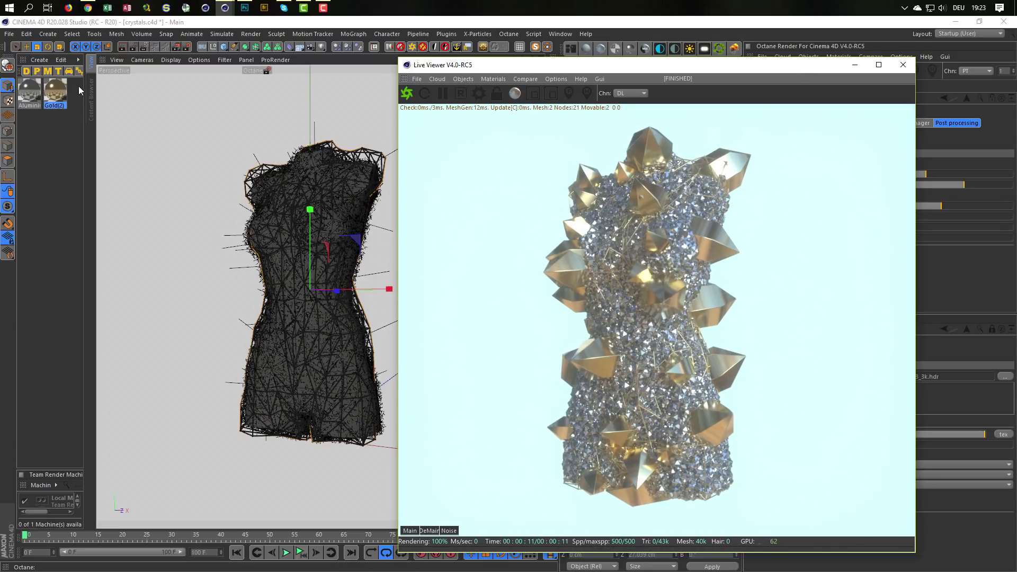
# Open the scene's Render Settings and resize it toward the lower left of the screen.
pyautogui.click(488, 99)
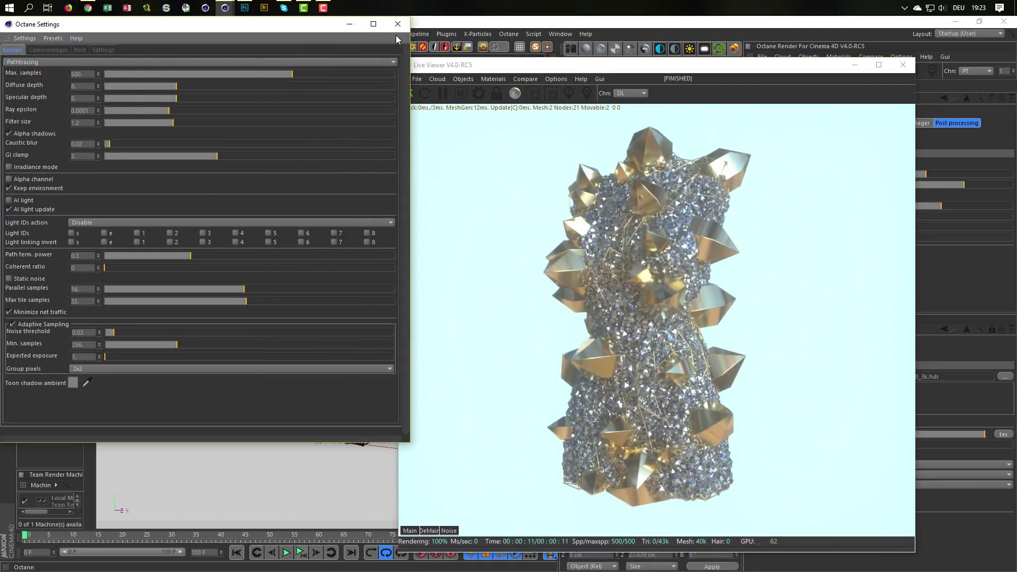
pyautogui.click(398, 23)
pyautogui.click(154, 47)
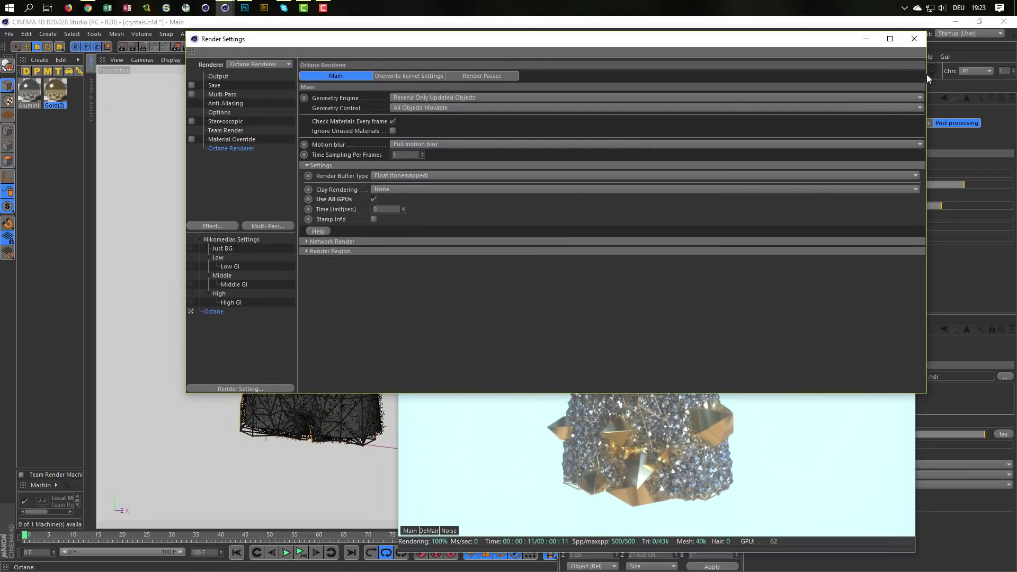
pyautogui.moveTo(927, 74); pyautogui.dragTo(592, 75)
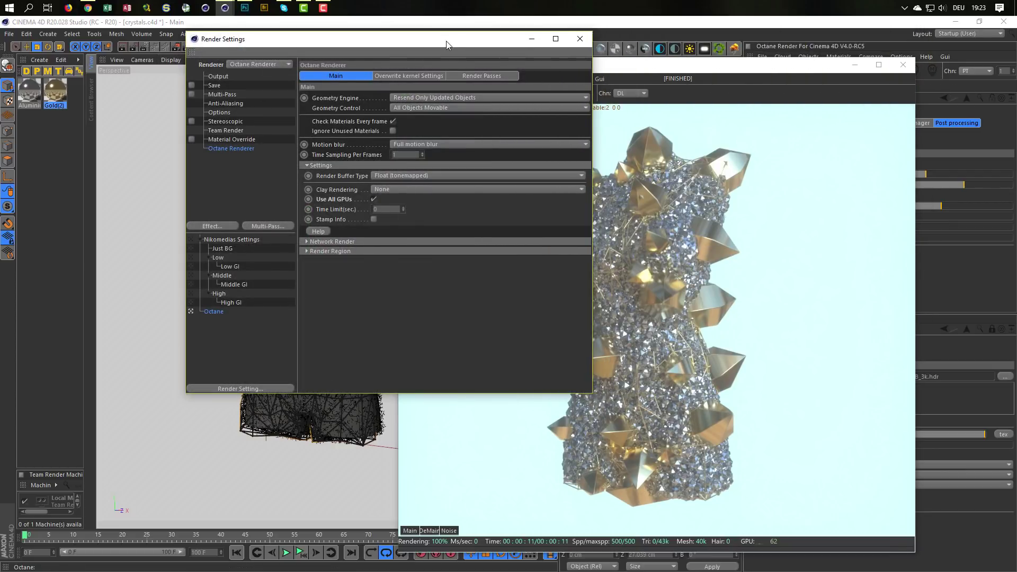
pyautogui.moveTo(446, 45); pyautogui.dragTo(271, 123)
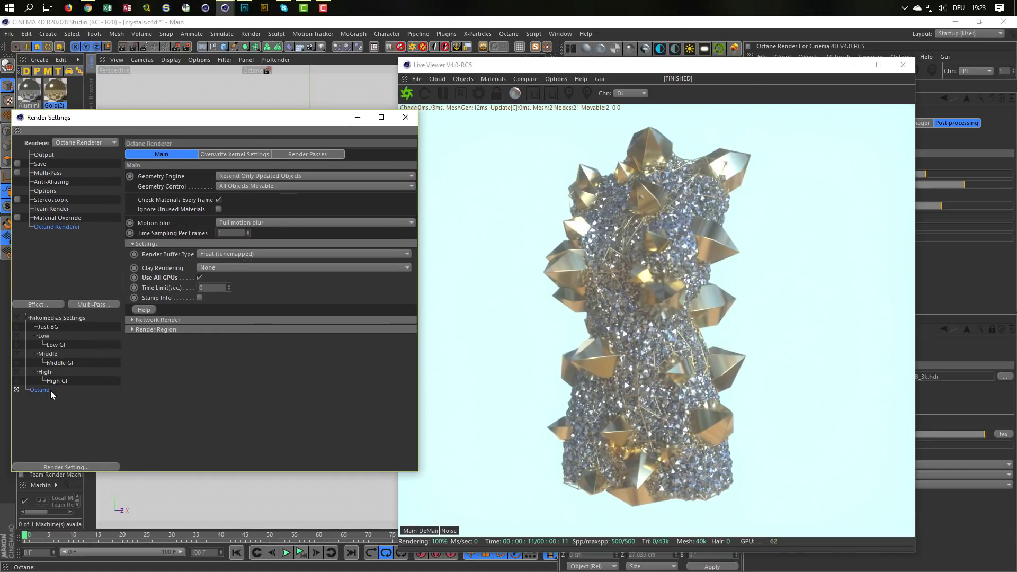
# Enable Octane render passes with the Post beauty pass and view Post in the Live Viewer.
pyautogui.click(290, 155)
pyautogui.click(162, 174)
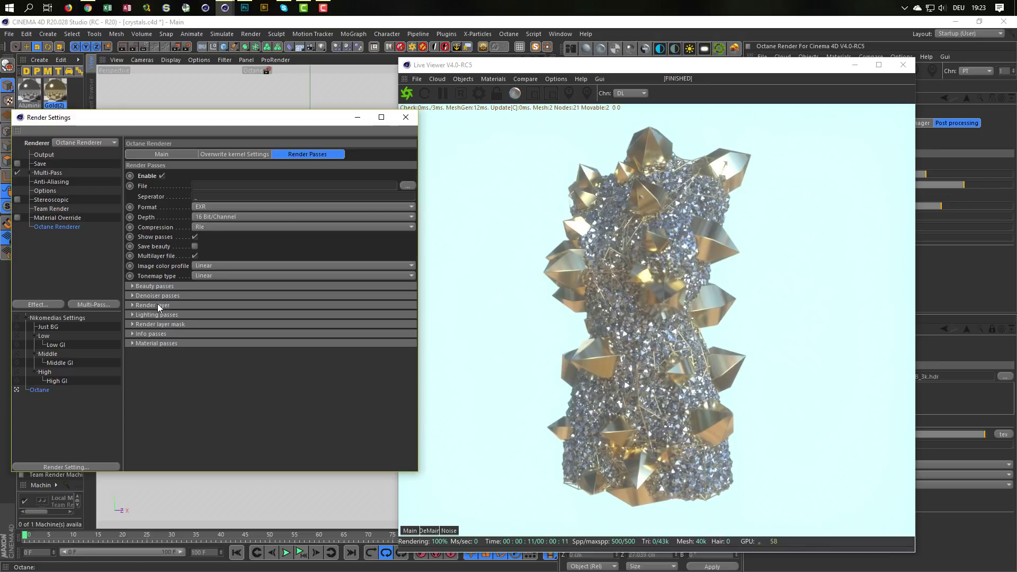
pyautogui.click(166, 287)
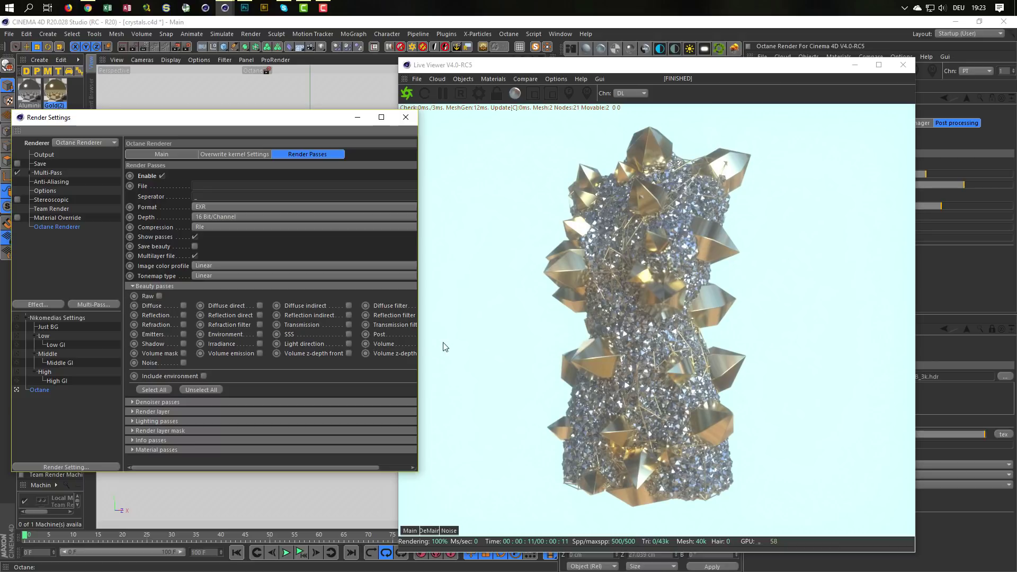
pyautogui.moveTo(418, 338); pyautogui.dragTo(458, 345)
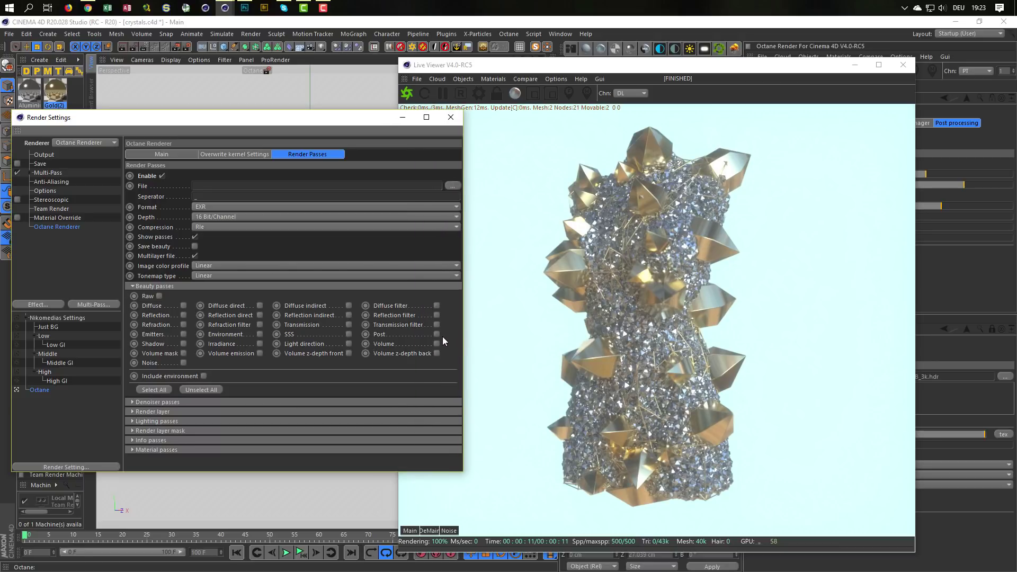
pyautogui.click(437, 334)
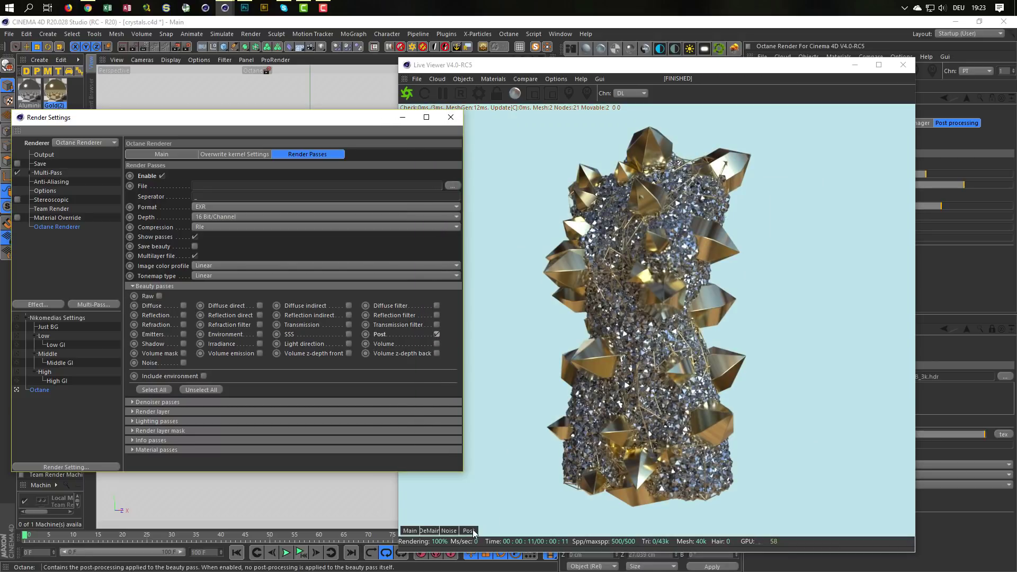
pyautogui.moveTo(374, 128); pyautogui.dragTo(203, 151)
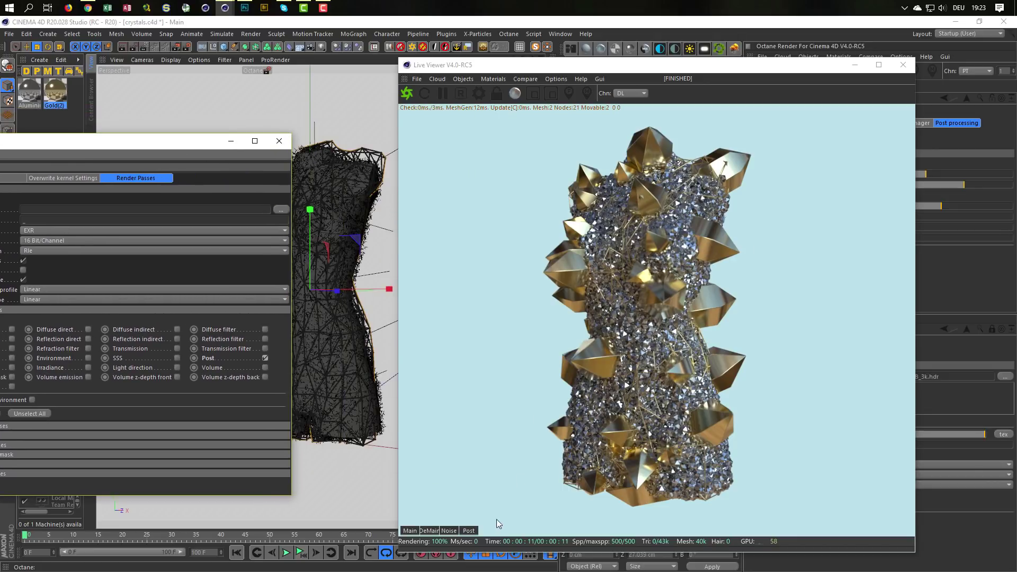
pyautogui.click(470, 531)
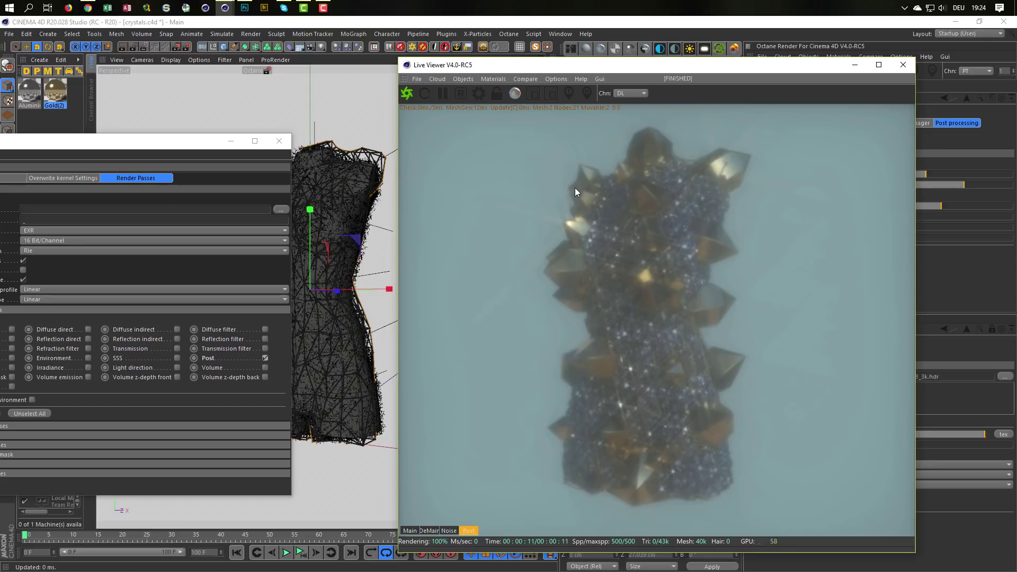
# Close Render Settings and the Live Viewer, reset to the Main pass, and return to Photoshop's crystals.psd.
pyautogui.click(279, 141)
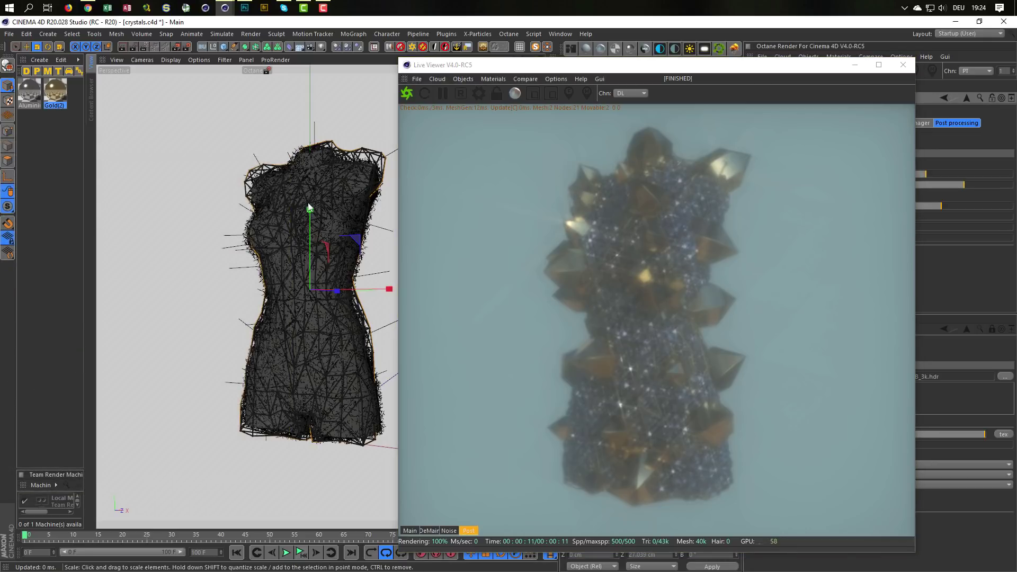
pyautogui.click(410, 530)
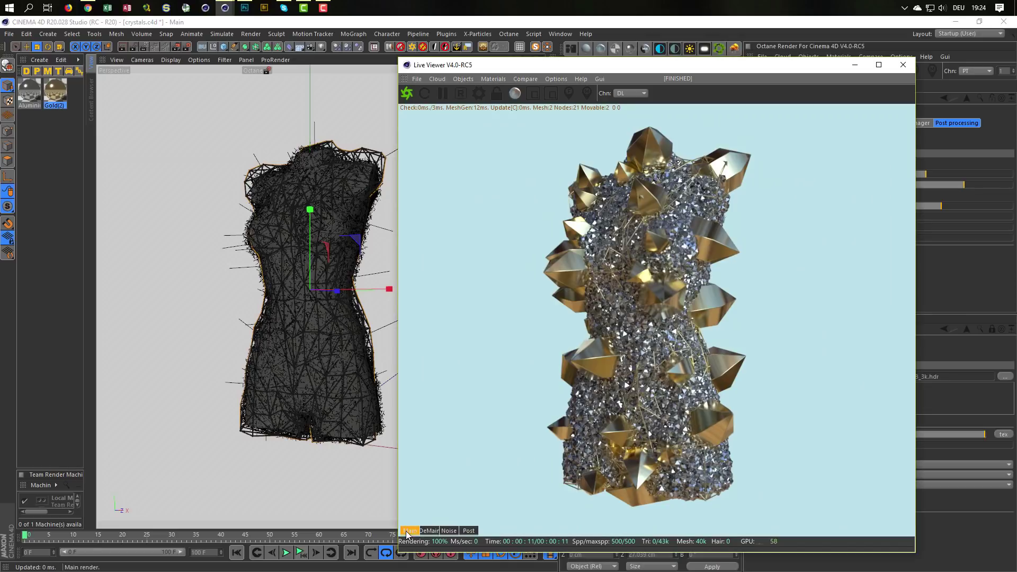
pyautogui.click(904, 64)
pyautogui.click(237, 11)
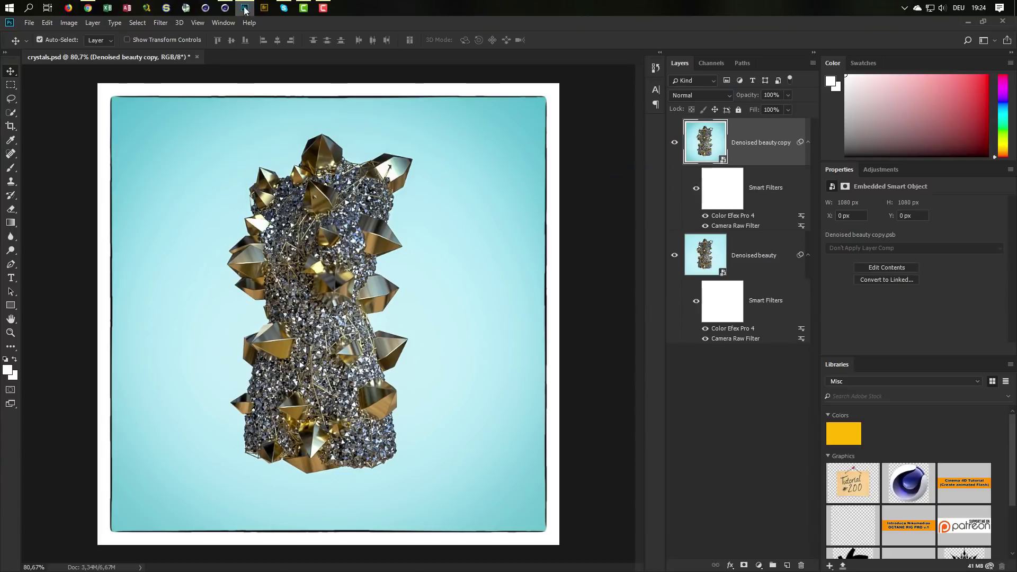